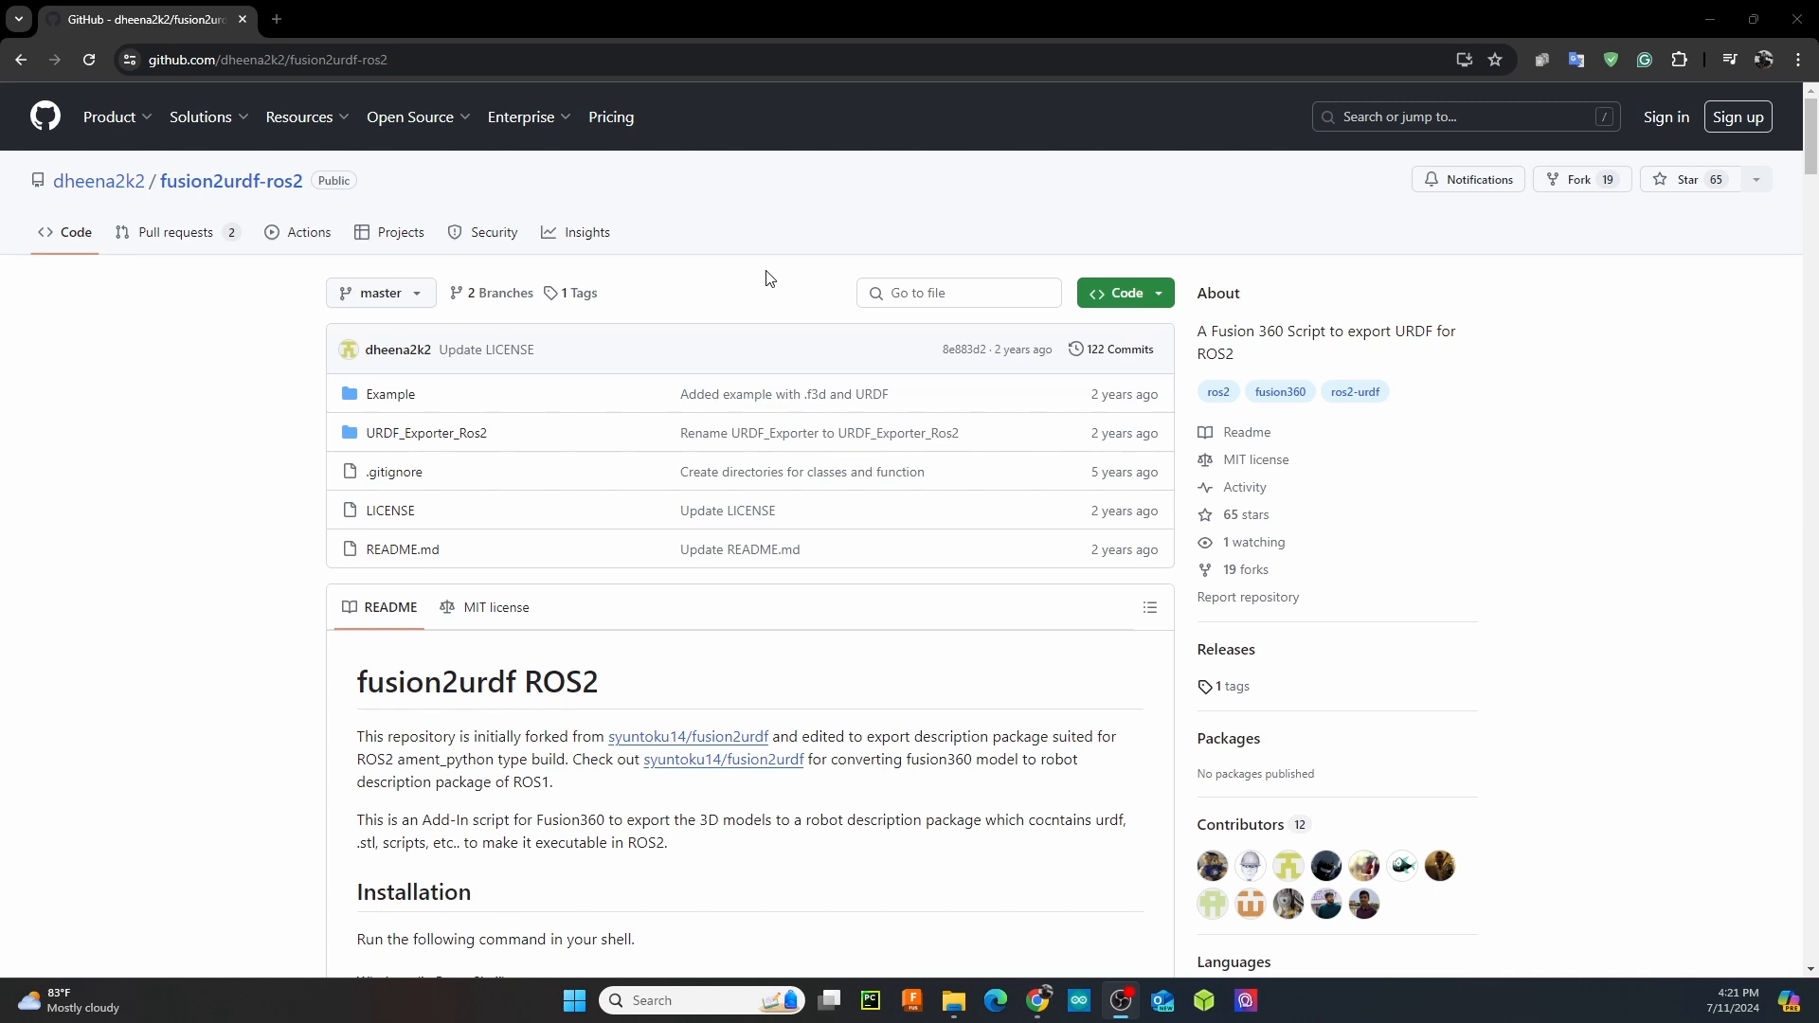
Check the clone URL and ZIP download options of the fusion2urdf-ros2 repository
{"action": "left_click", "coordinate": [1140, 299]}
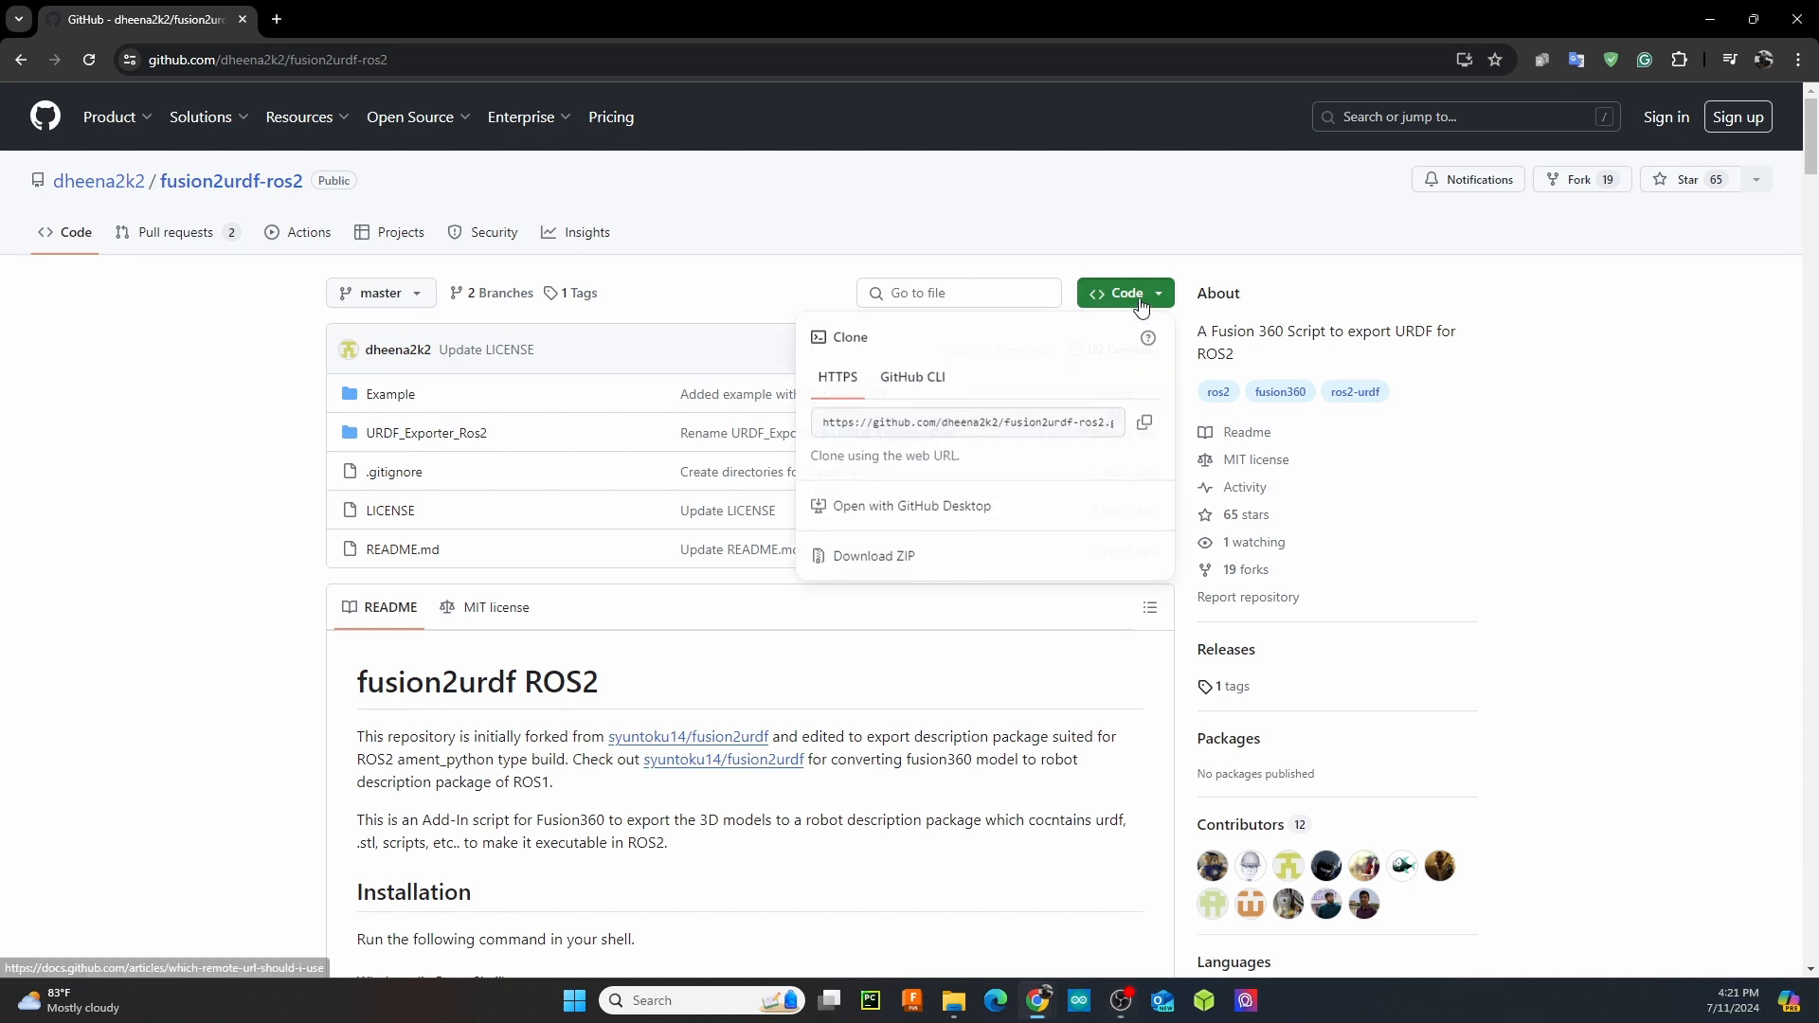
{"action": "left_click", "coordinate": [818, 423]}
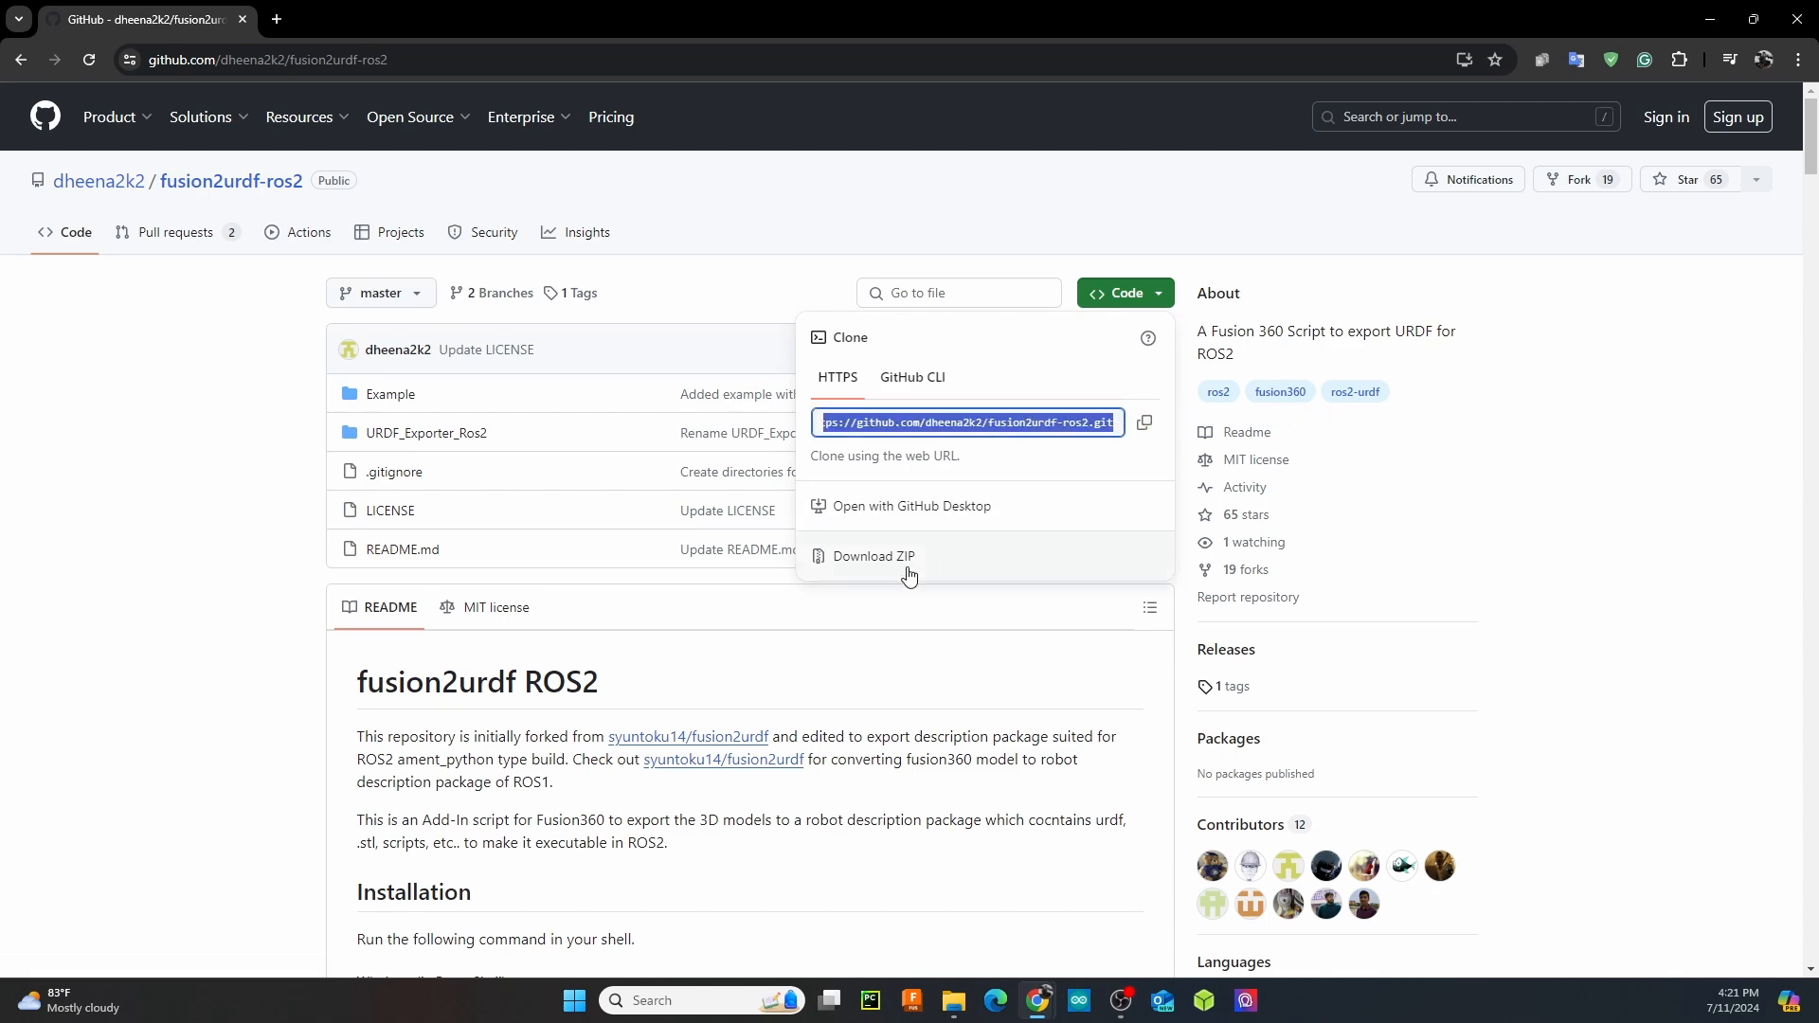
{"action": "left_click", "coordinate": [266, 465]}
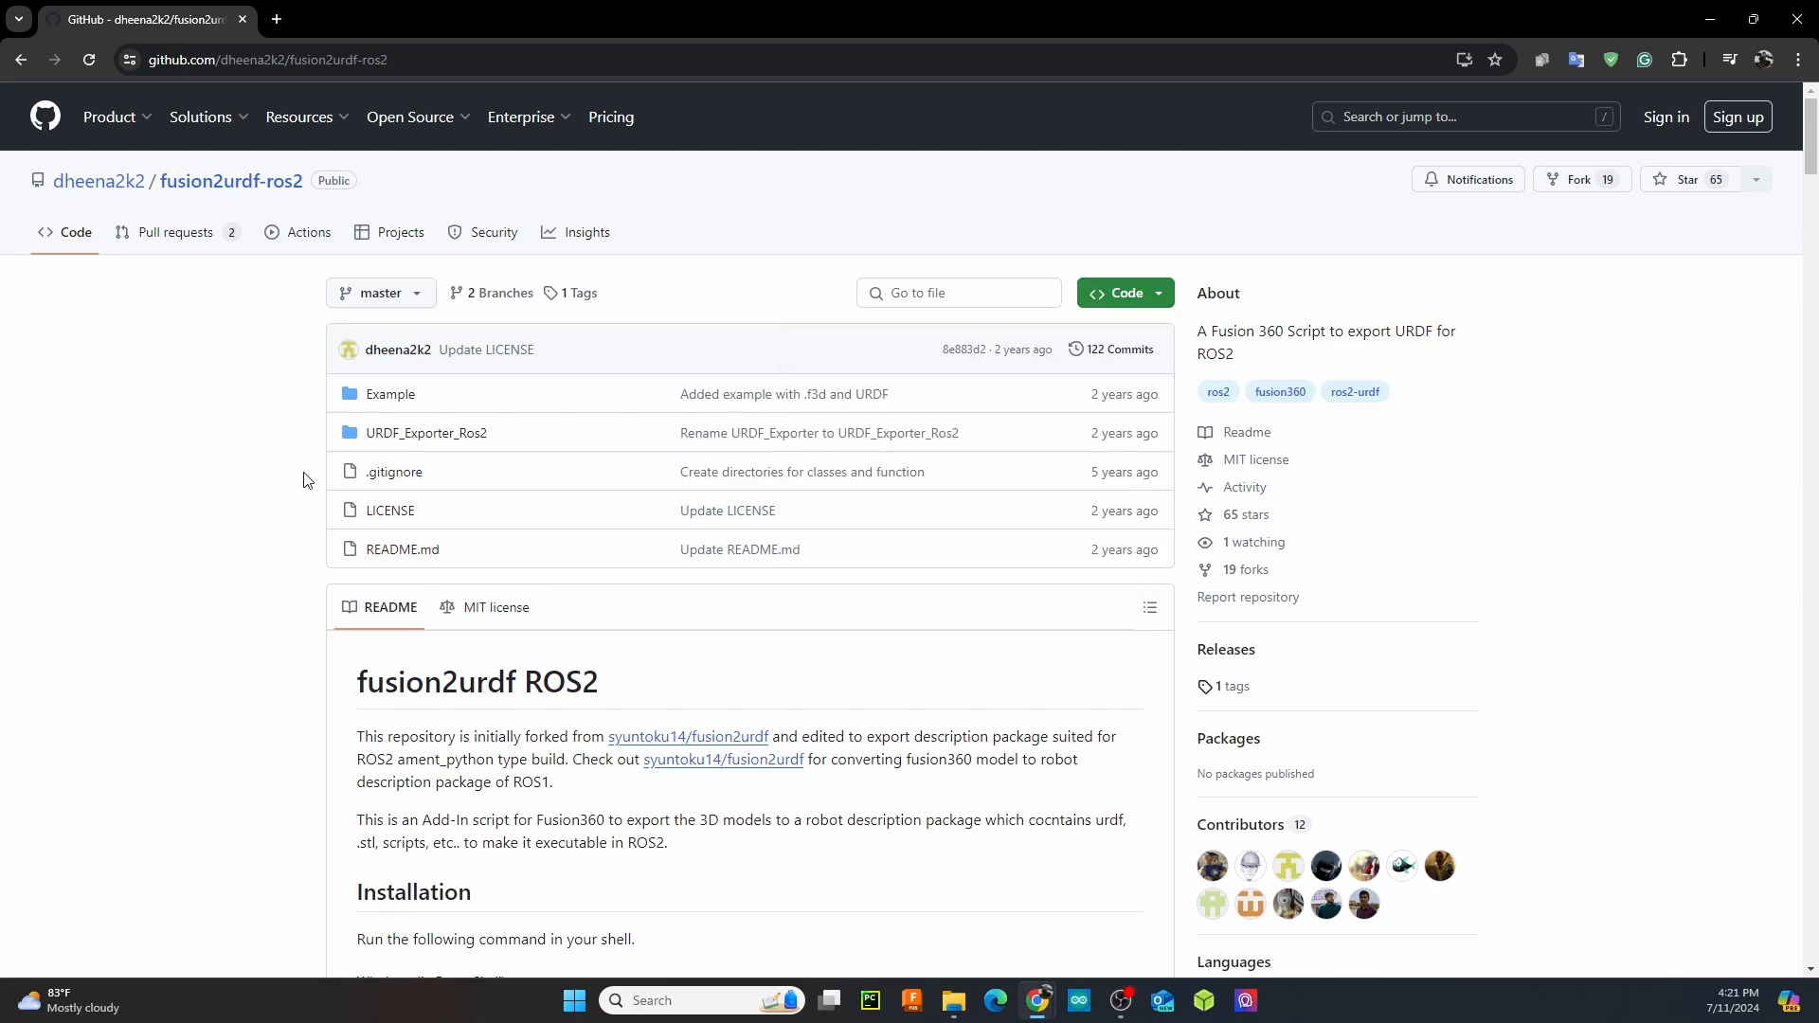
Read the README's Windows PowerShell installation commands for copying URDF_Exporter_Ros2 into the Fusion 360 scripts folder
{"action": "scroll", "coordinate": [304, 480], "scroll_direction": "down", "scroll_amount": 4}
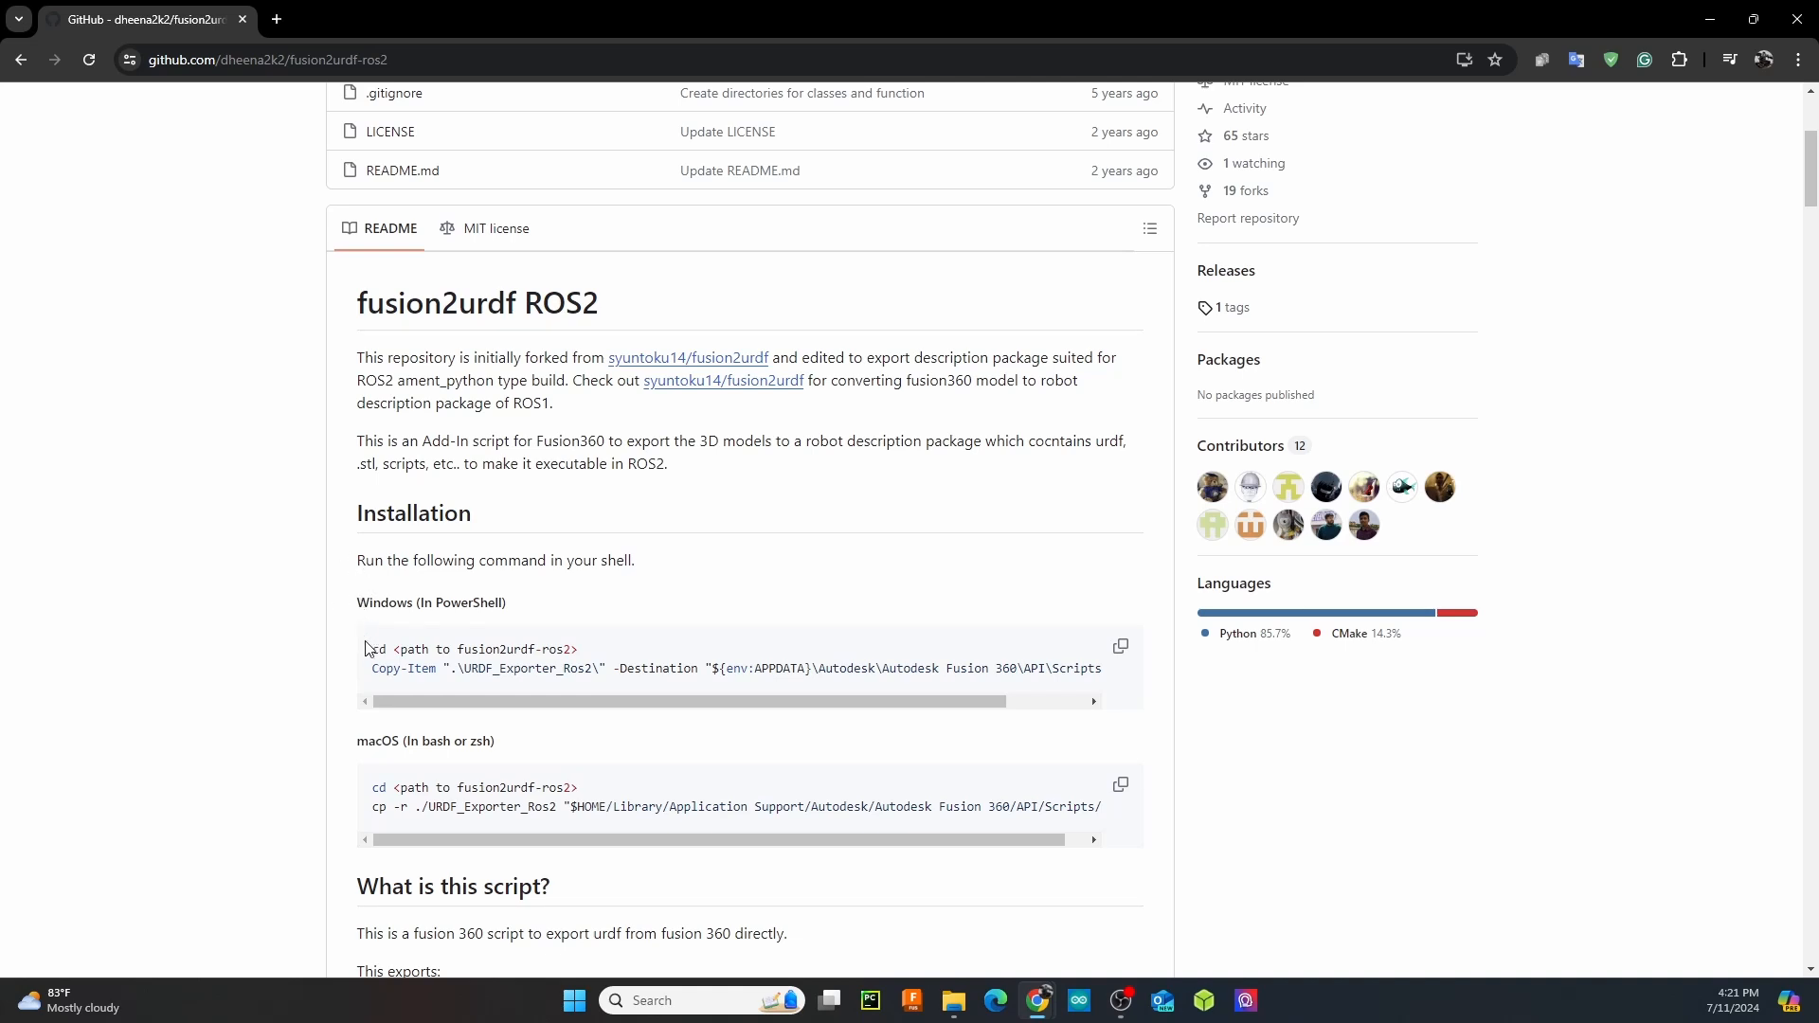
{"action": "left_click_drag", "start_coordinate": [375, 651], "coordinate": [589, 654]}
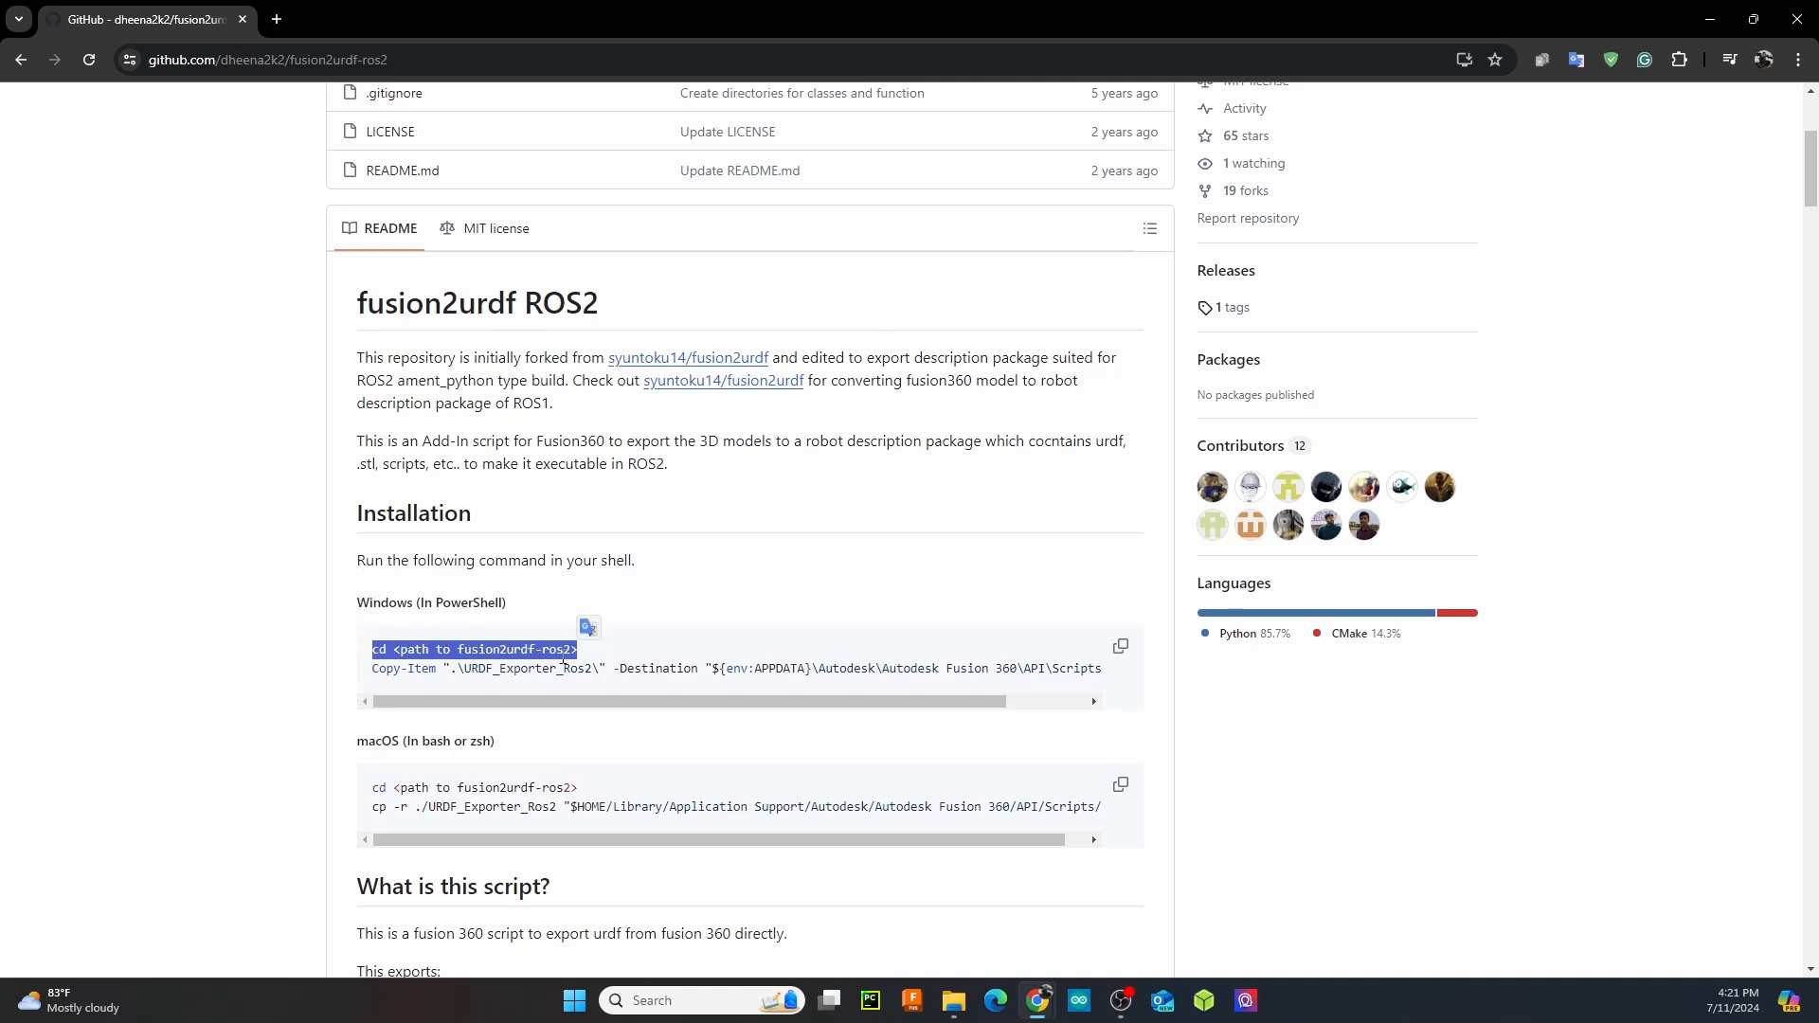
{"action": "left_click", "coordinate": [419, 671]}
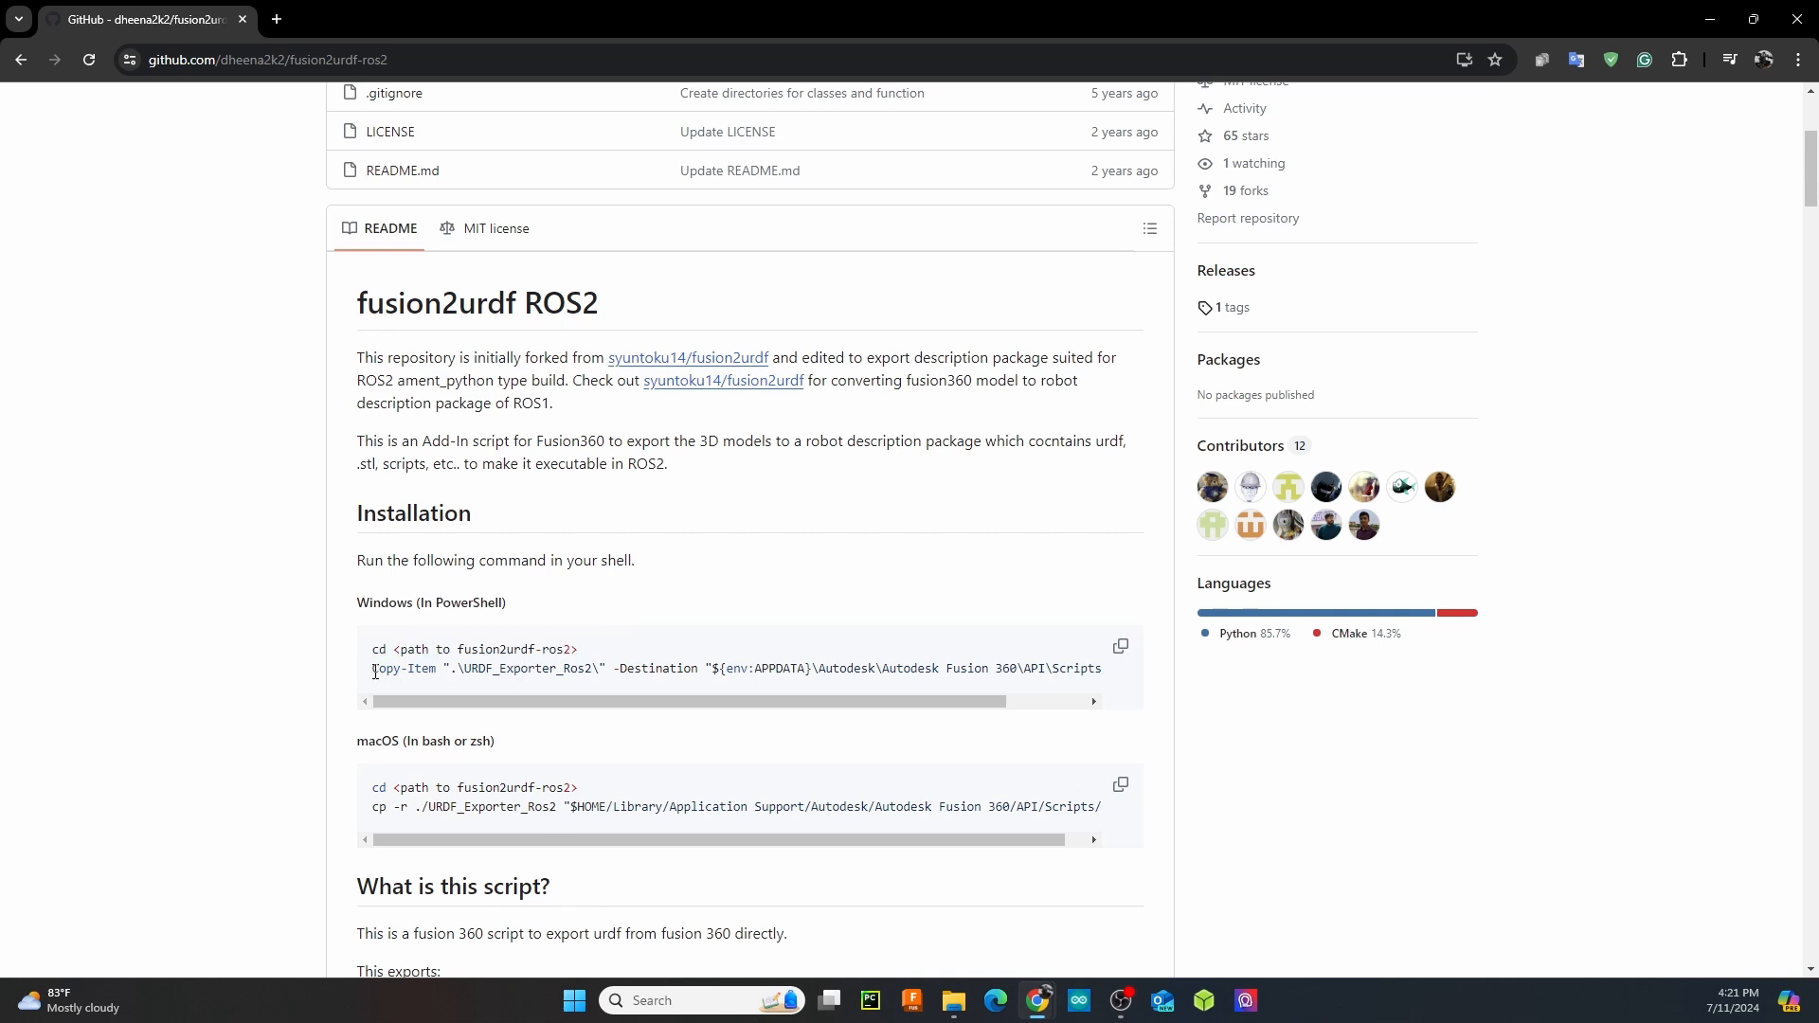
{"action": "left_click_drag", "start_coordinate": [375, 672], "coordinate": [1248, 682]}
{"action": "left_click", "coordinate": [575, 617]}
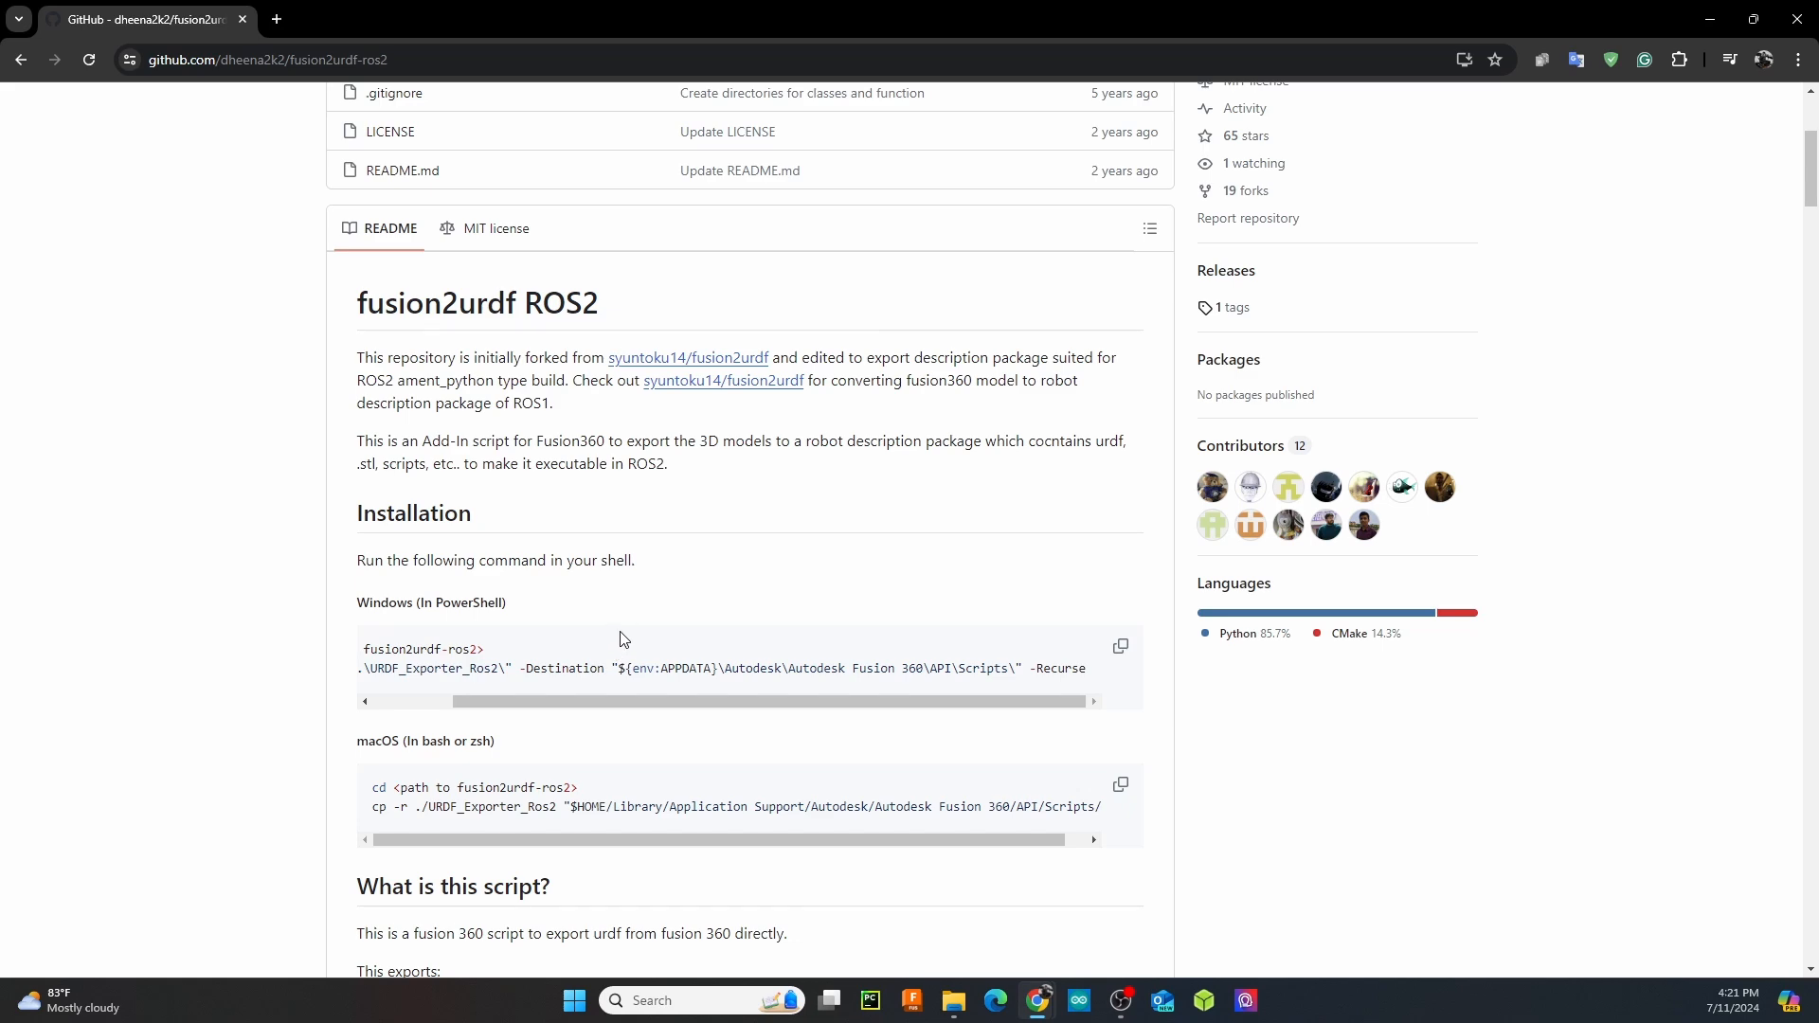
{"action": "scroll", "coordinate": [664, 538], "scroll_direction": "up", "scroll_amount": 3}
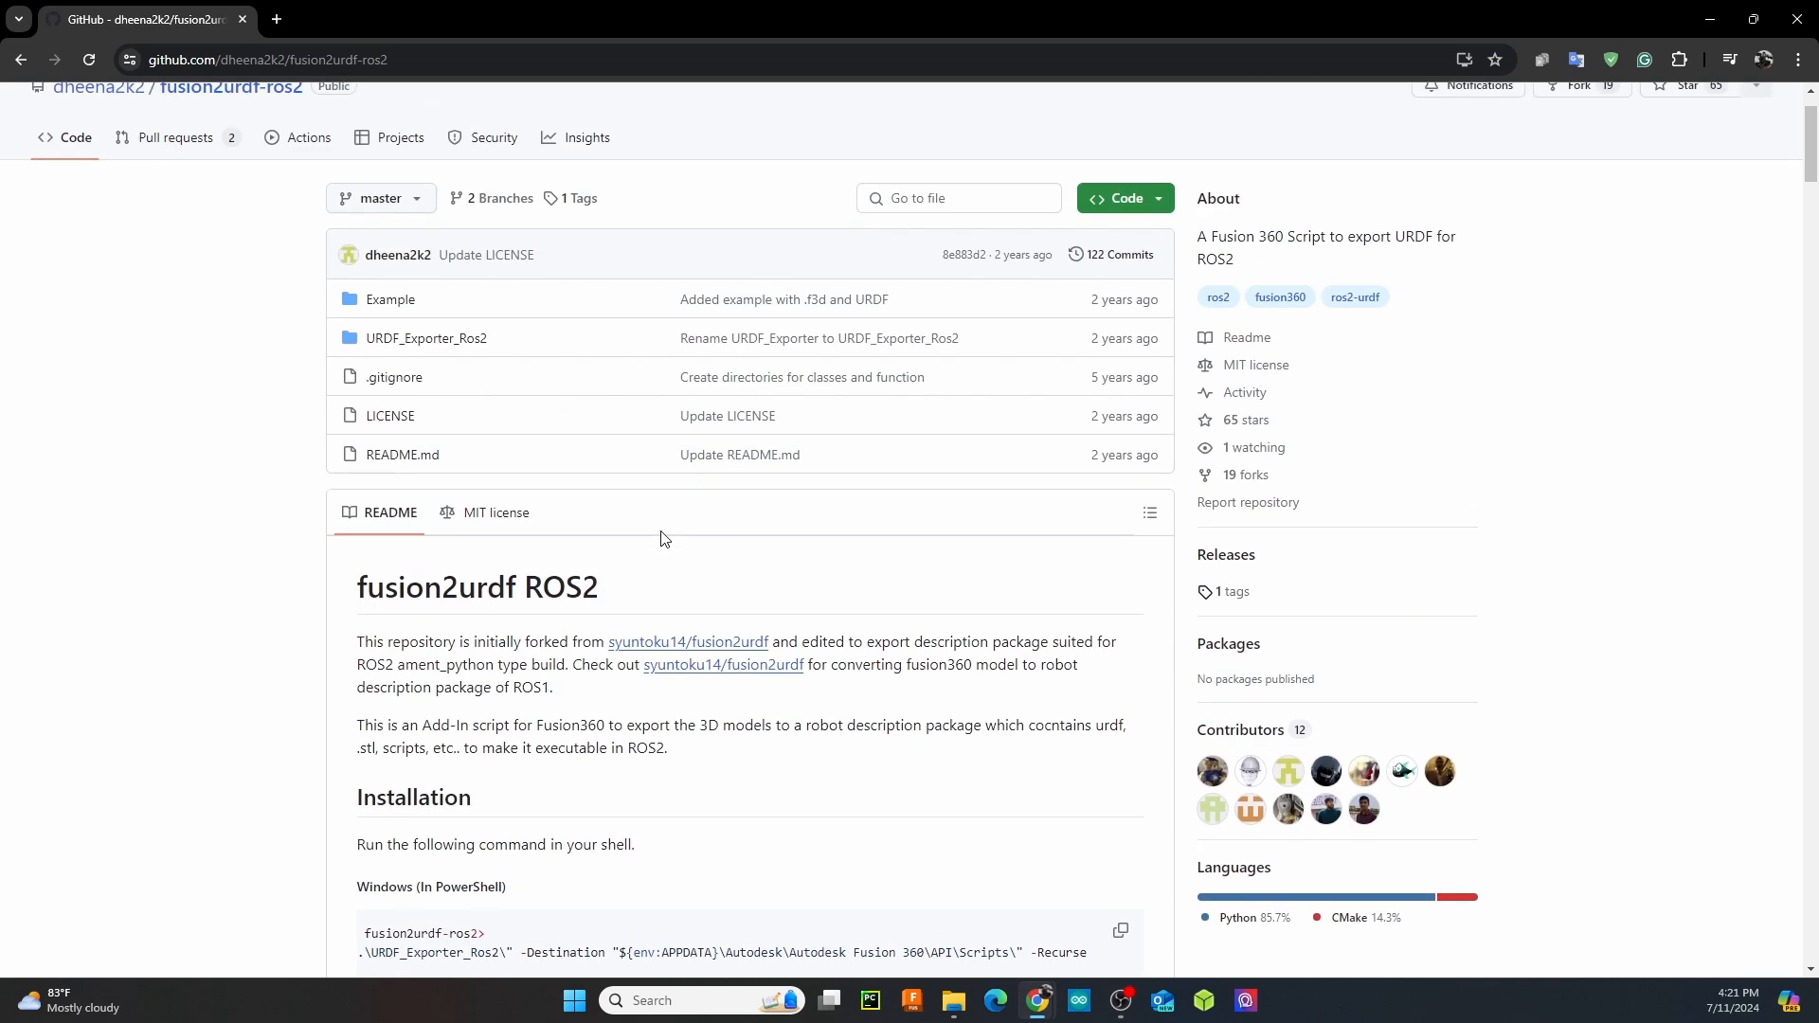
{"action": "scroll", "coordinate": [553, 620], "scroll_direction": "up", "scroll_amount": 1}
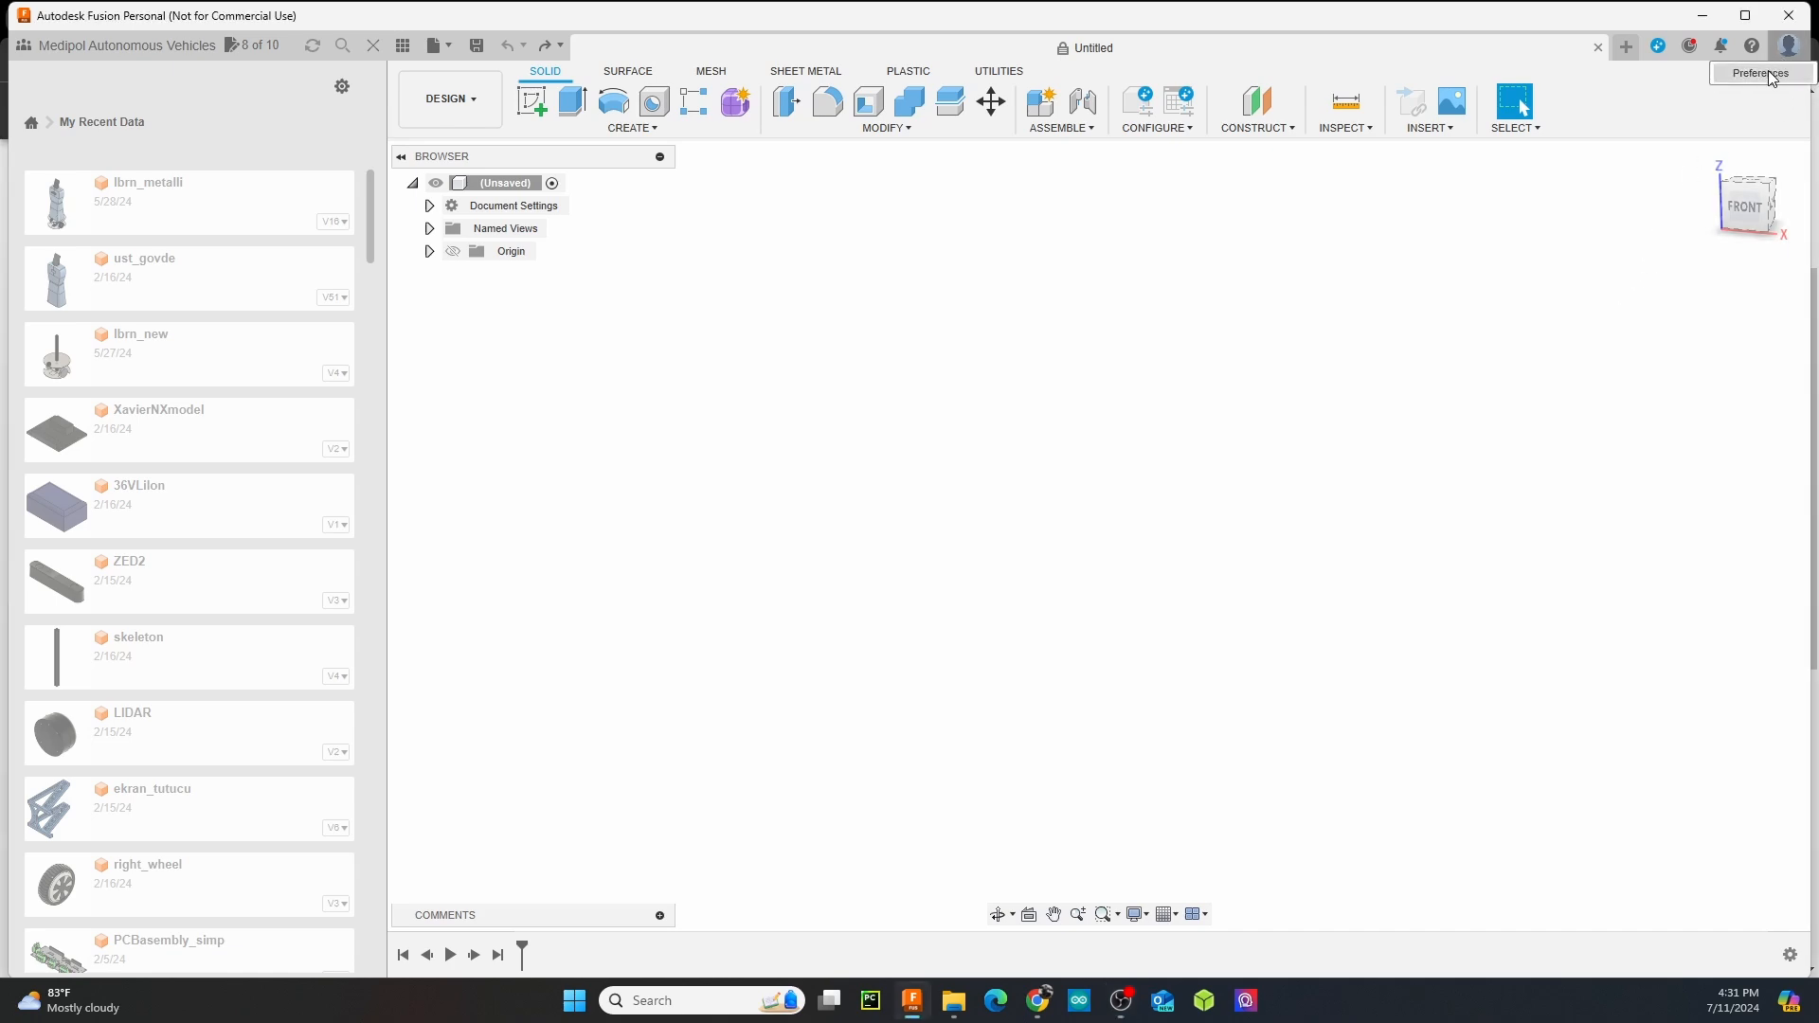
Set the default modeling orientation to Z up in the general preferences and accept the settings
{"action": "left_click", "coordinate": [1772, 73]}
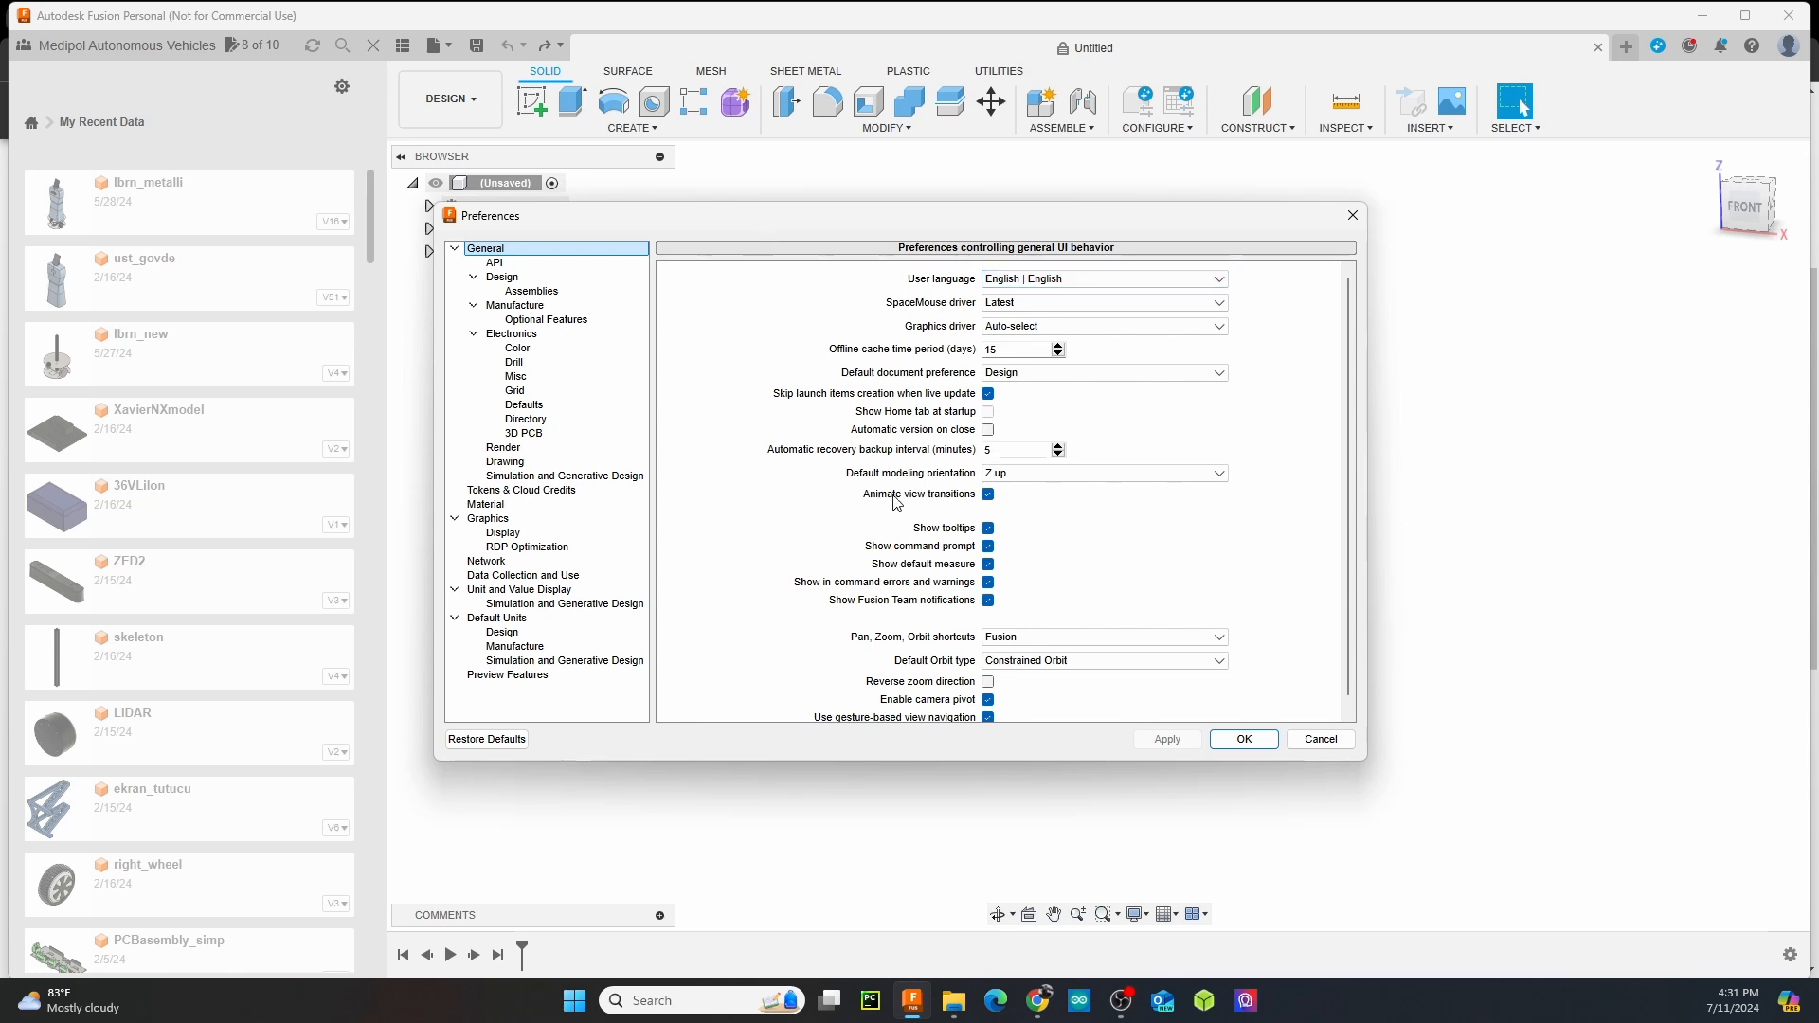
{"action": "left_click", "coordinate": [851, 472]}
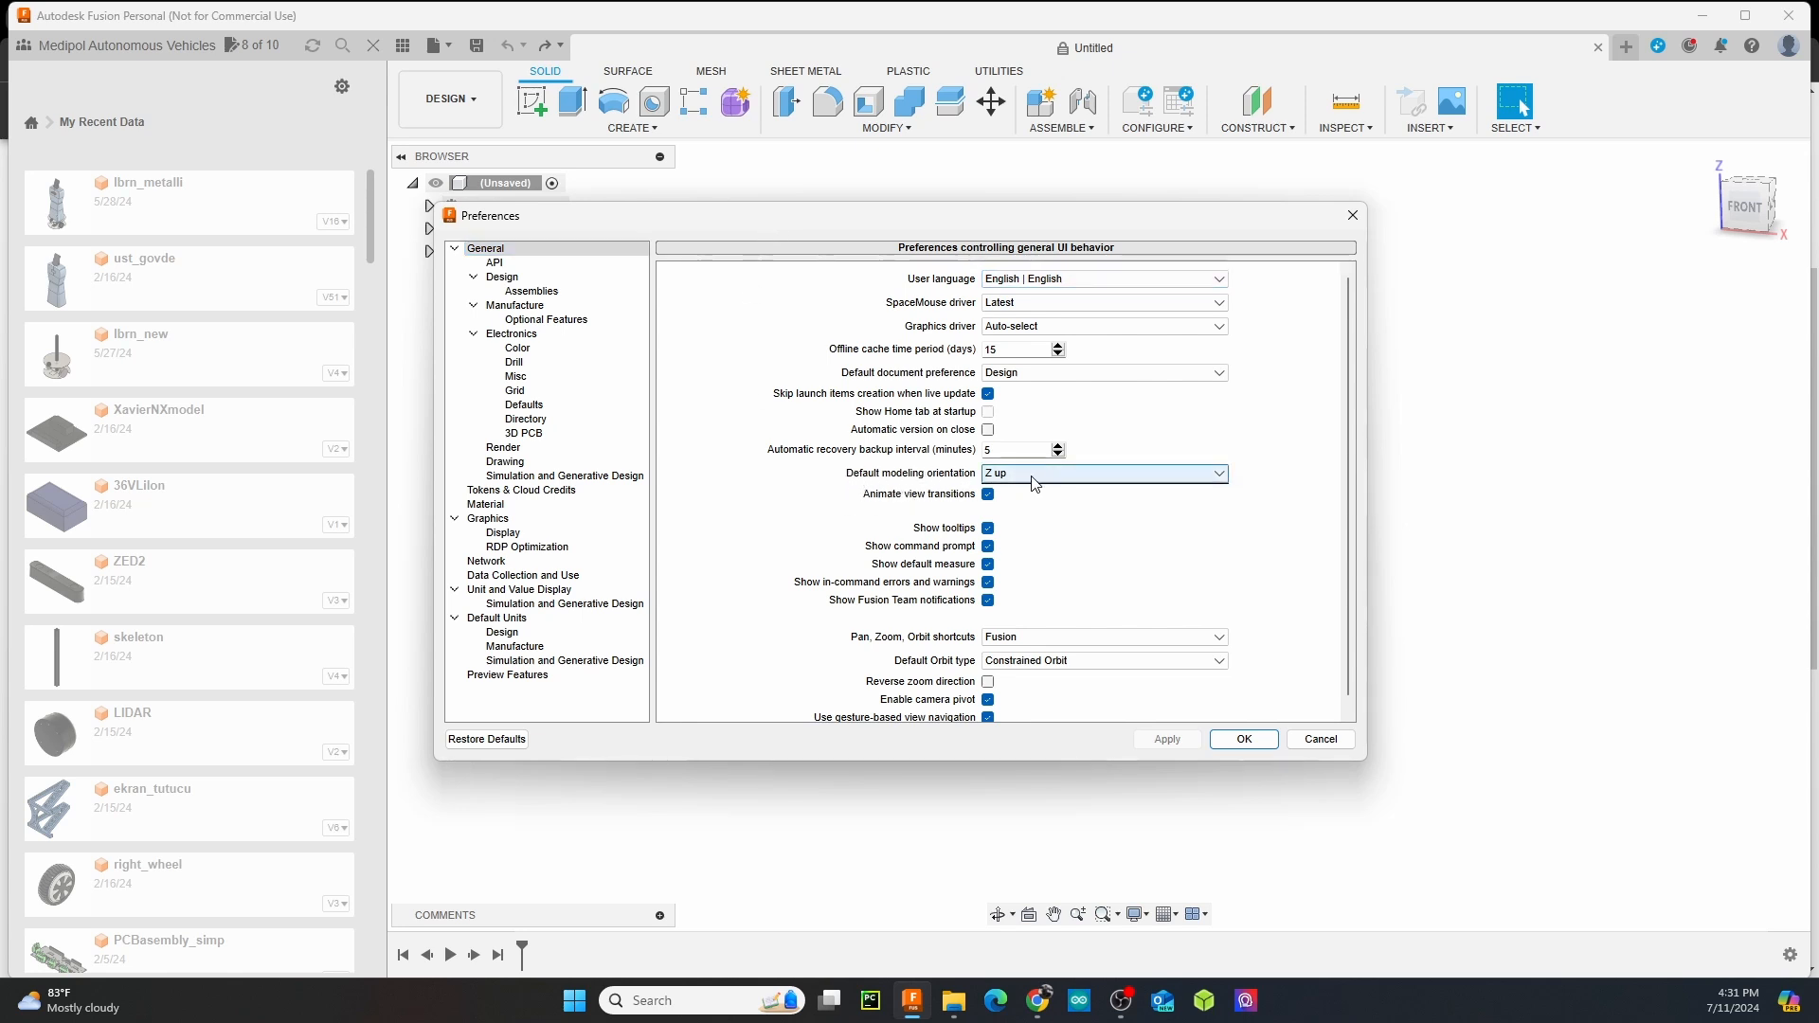
{"action": "left_click", "coordinate": [1035, 474]}
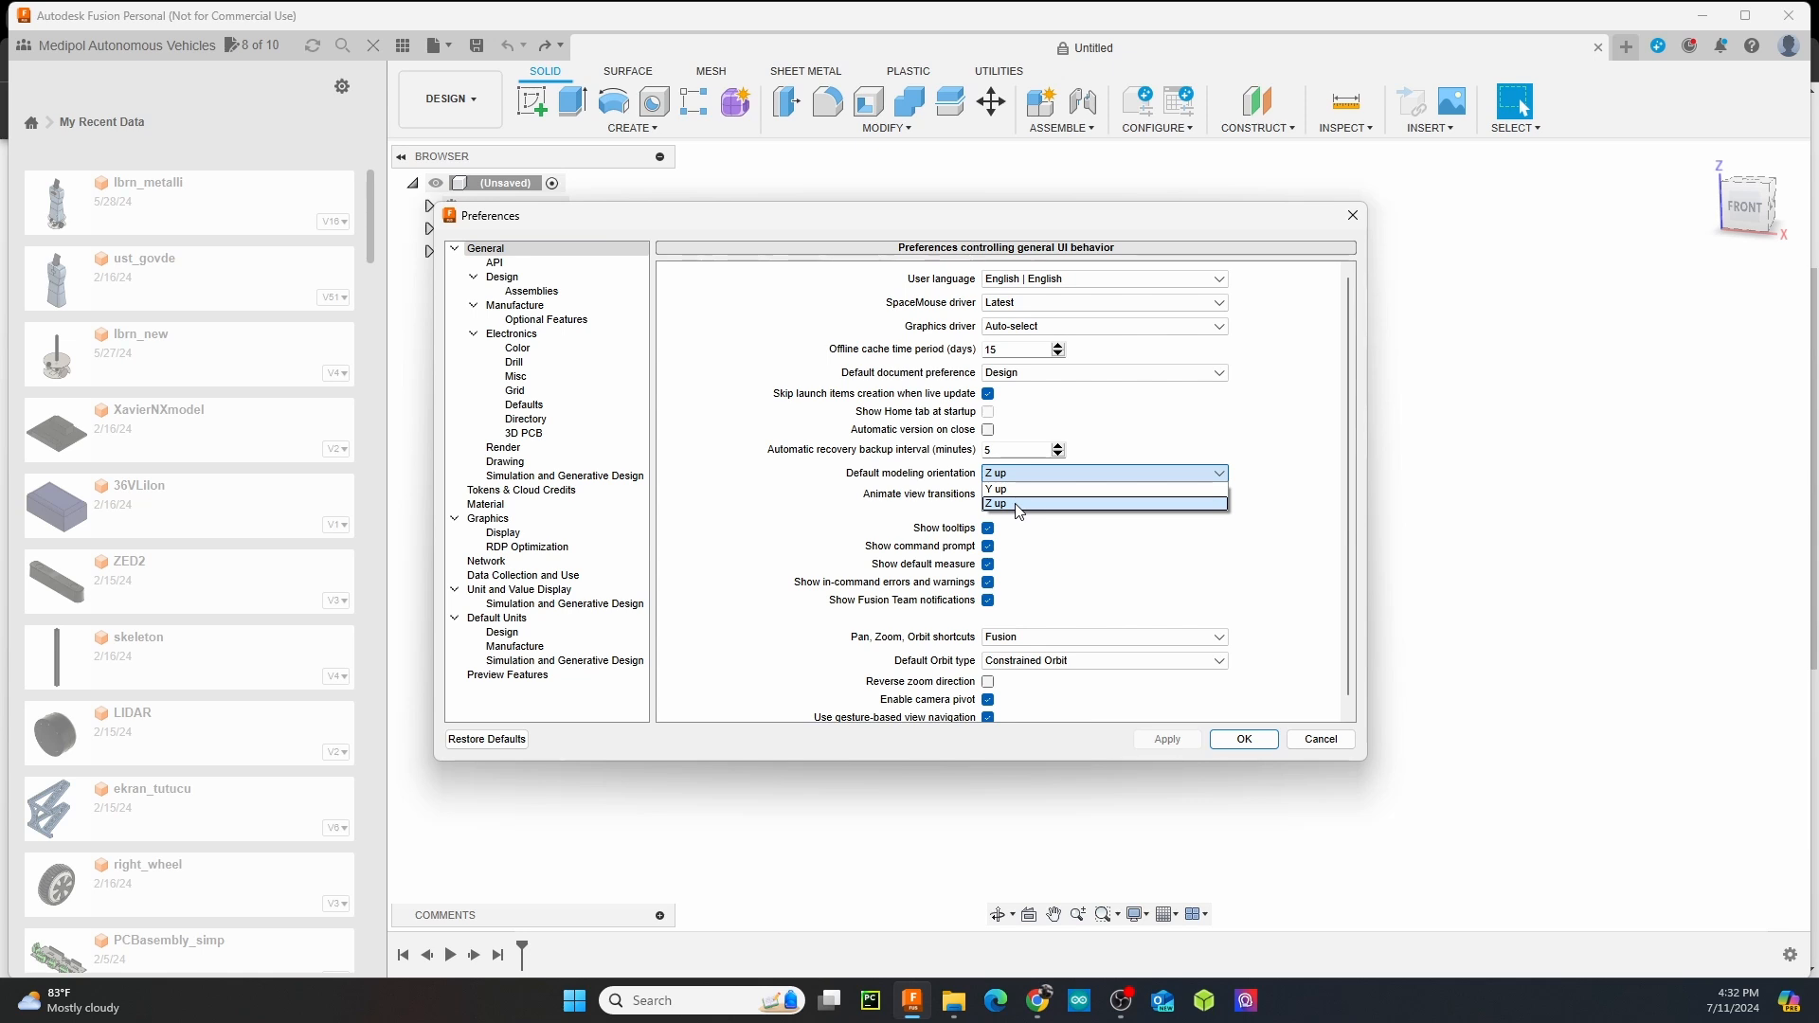
{"action": "left_click", "coordinate": [1015, 505]}
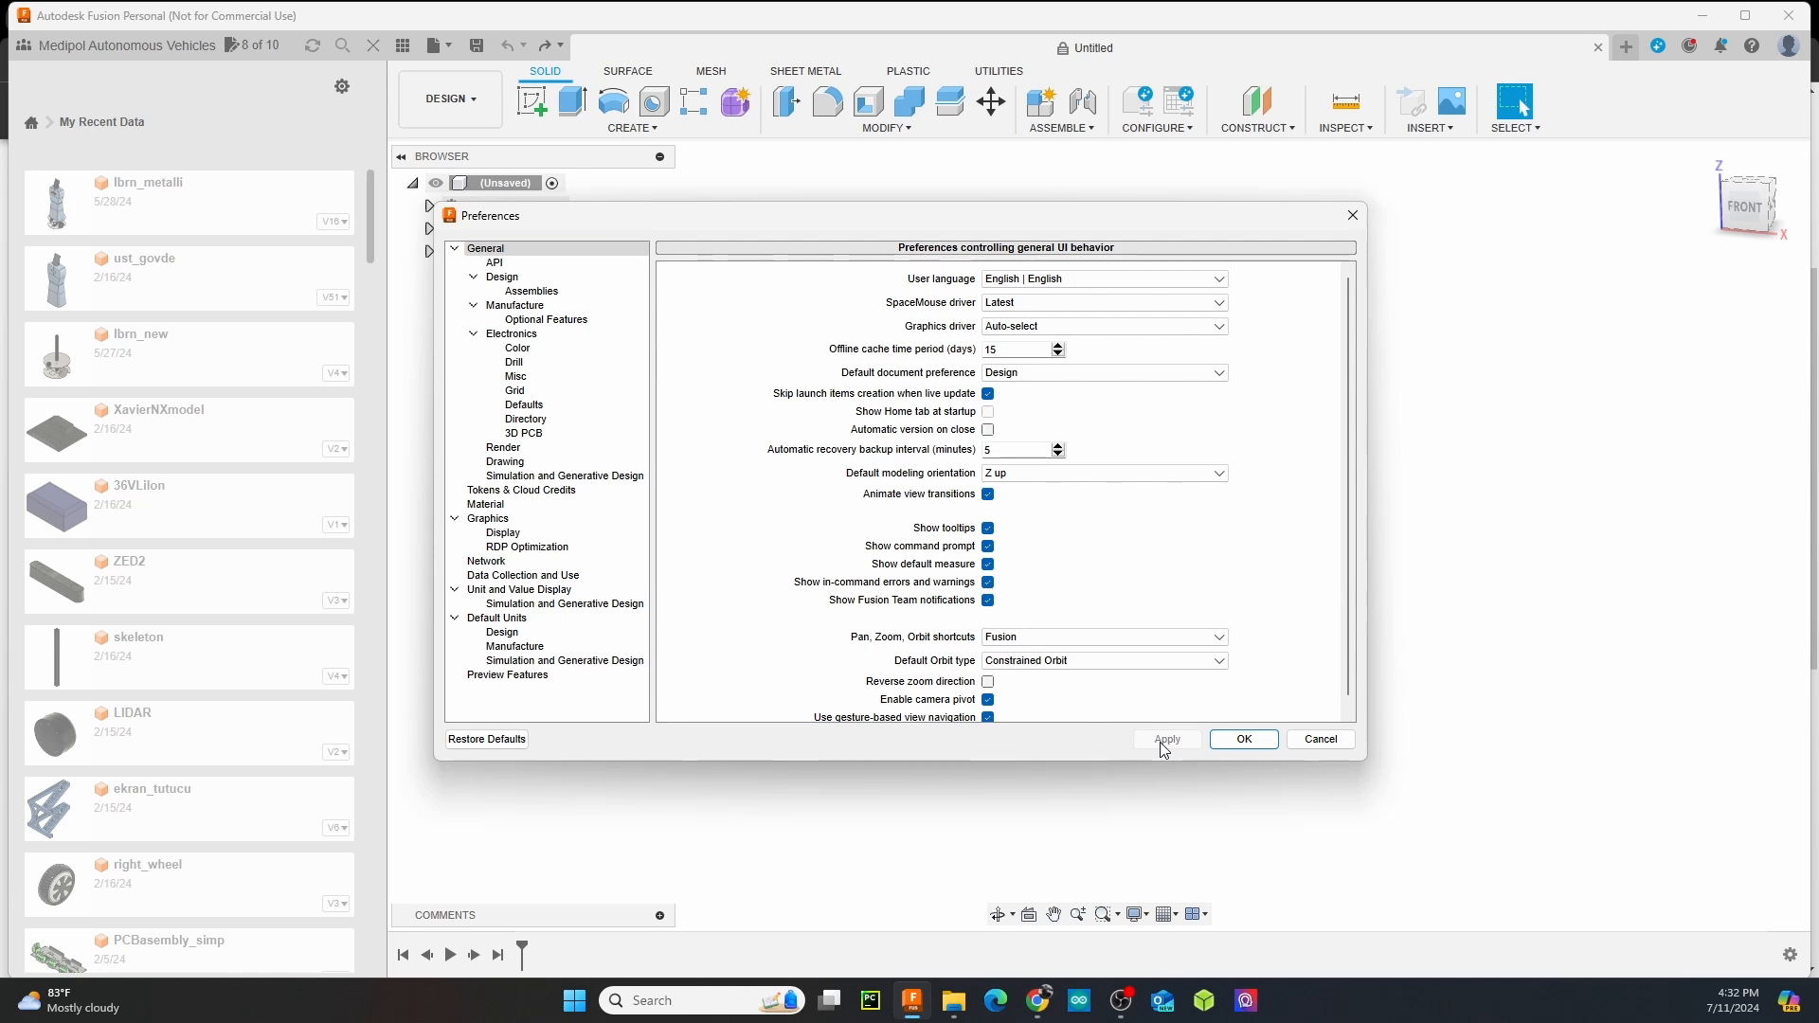
{"action": "left_click", "coordinate": [1249, 740]}
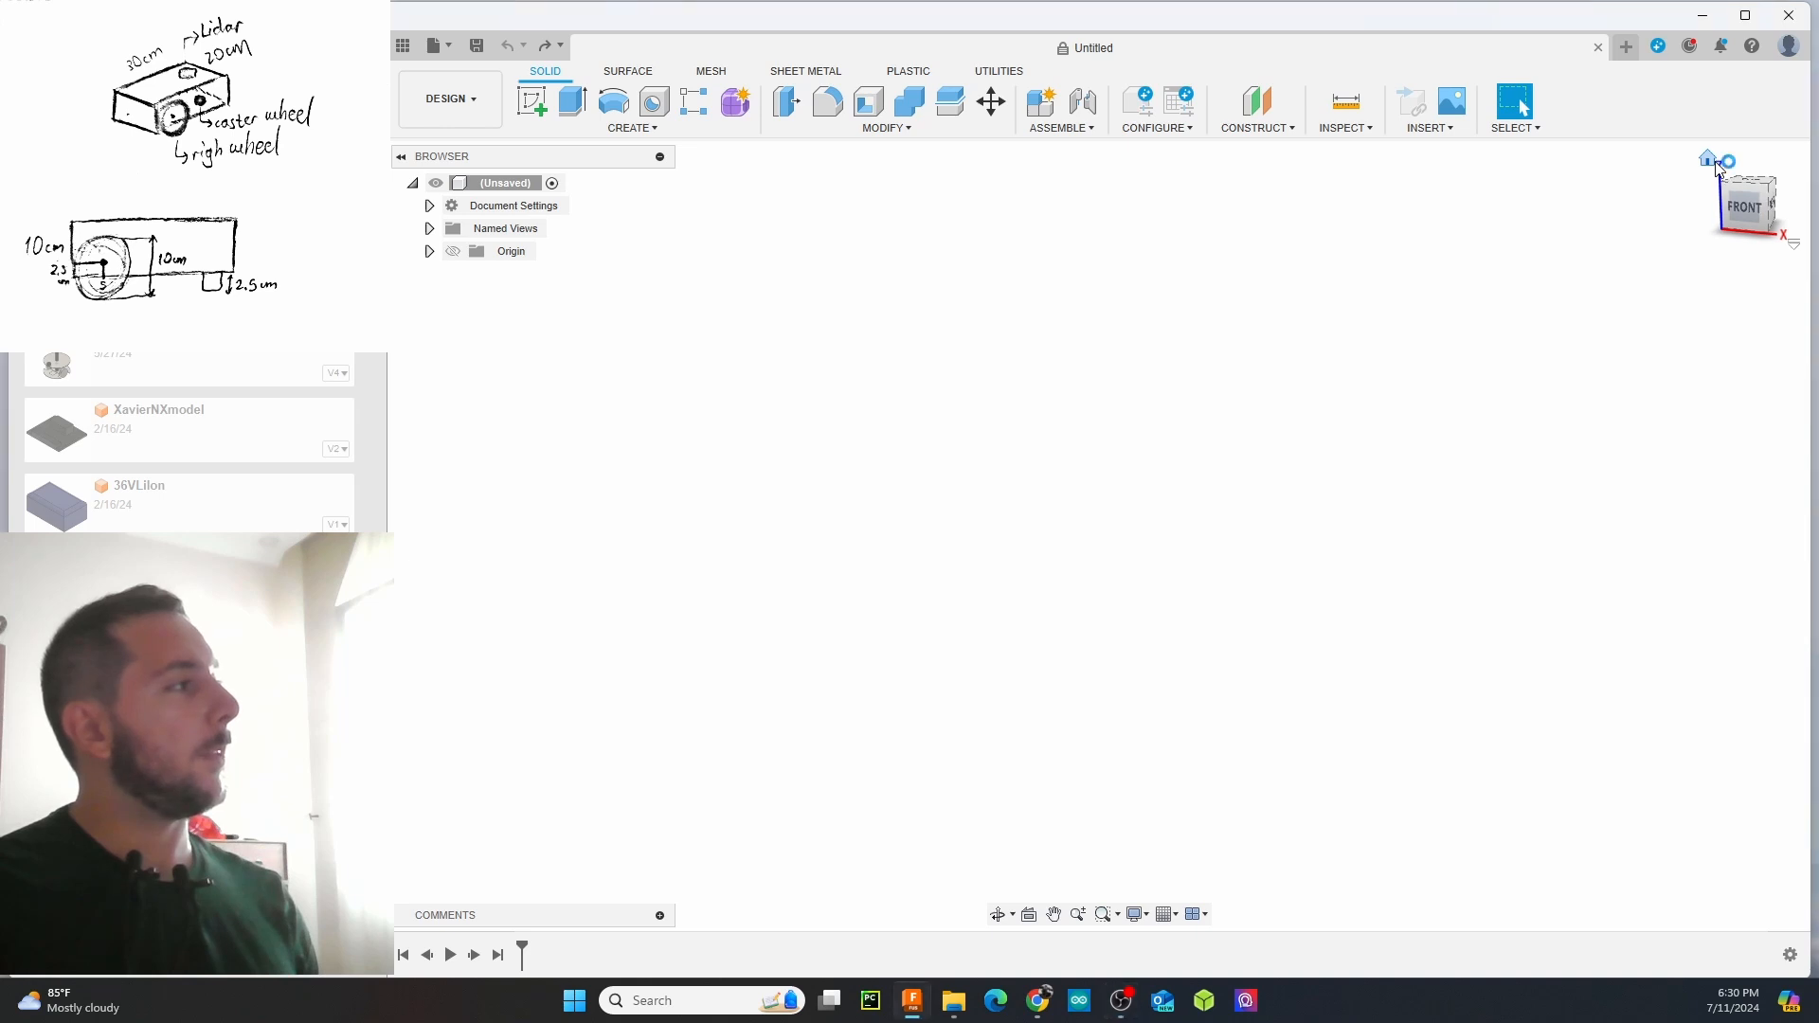
Sketch a 300 by 200 mm two-point rectangle on the horizontal XY plane, starting at the origin
{"action": "left_click", "coordinate": [1711, 160]}
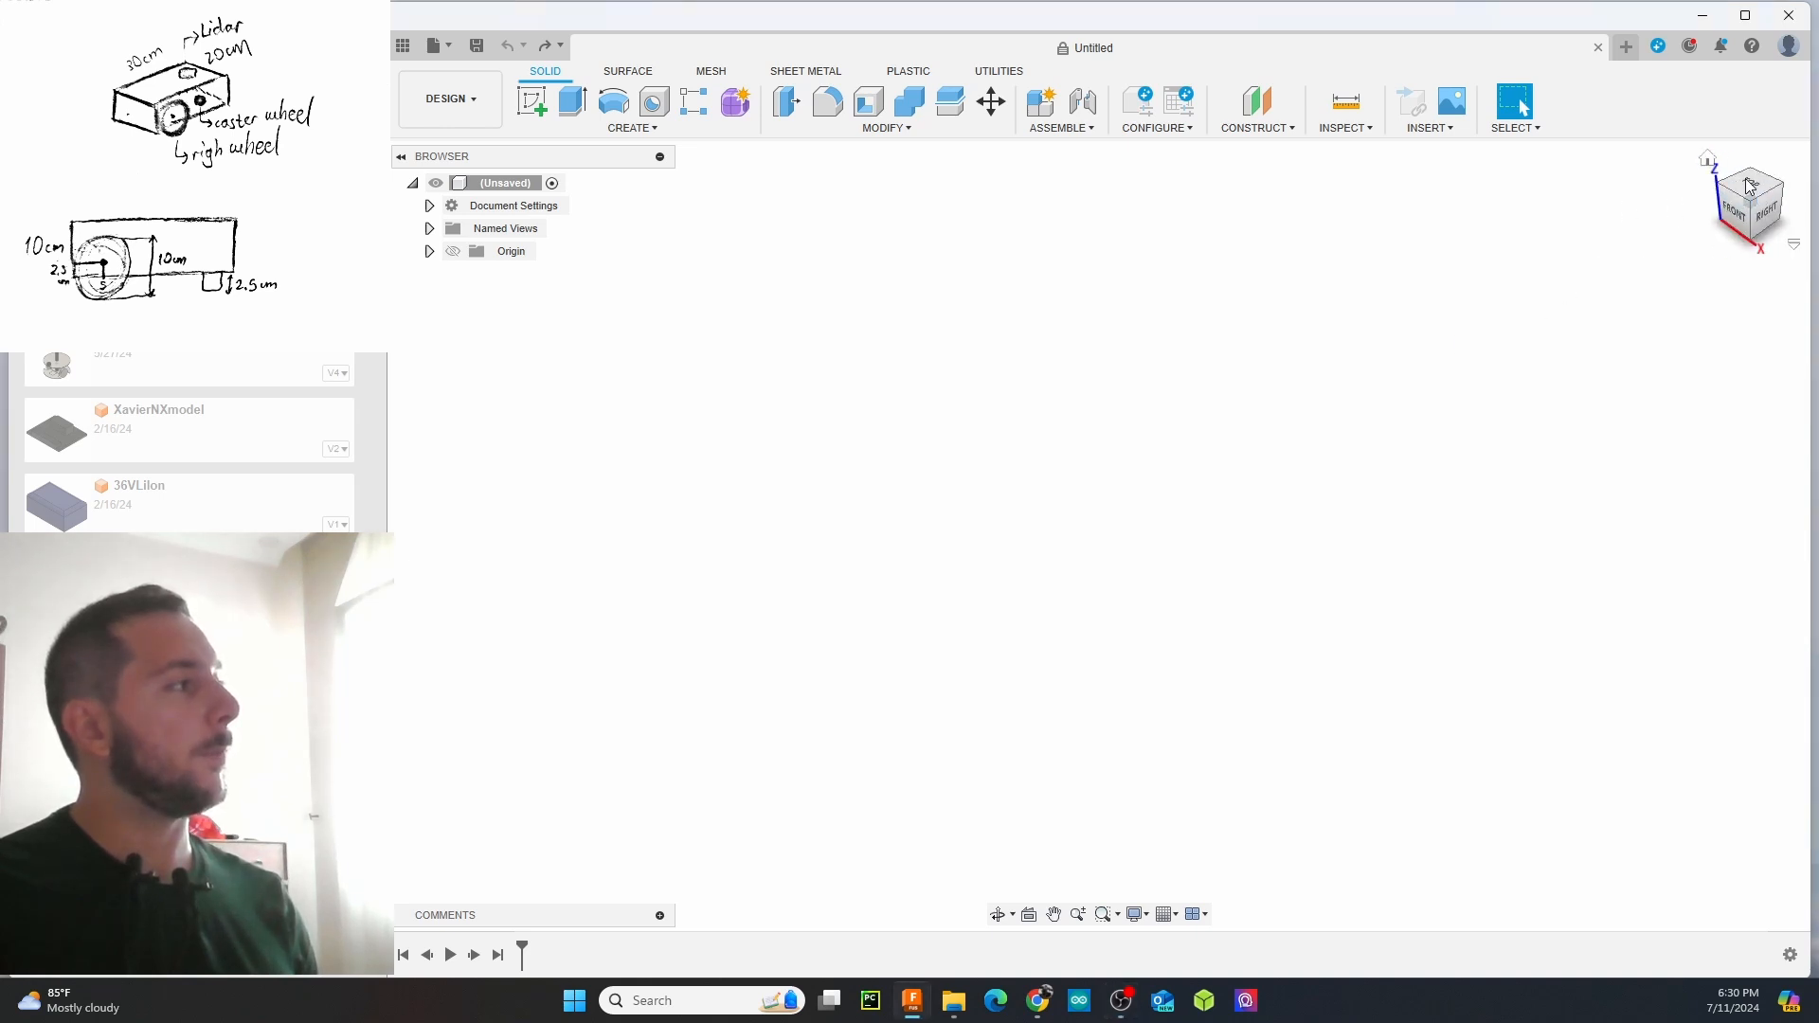
{"action": "left_click", "coordinate": [531, 100]}
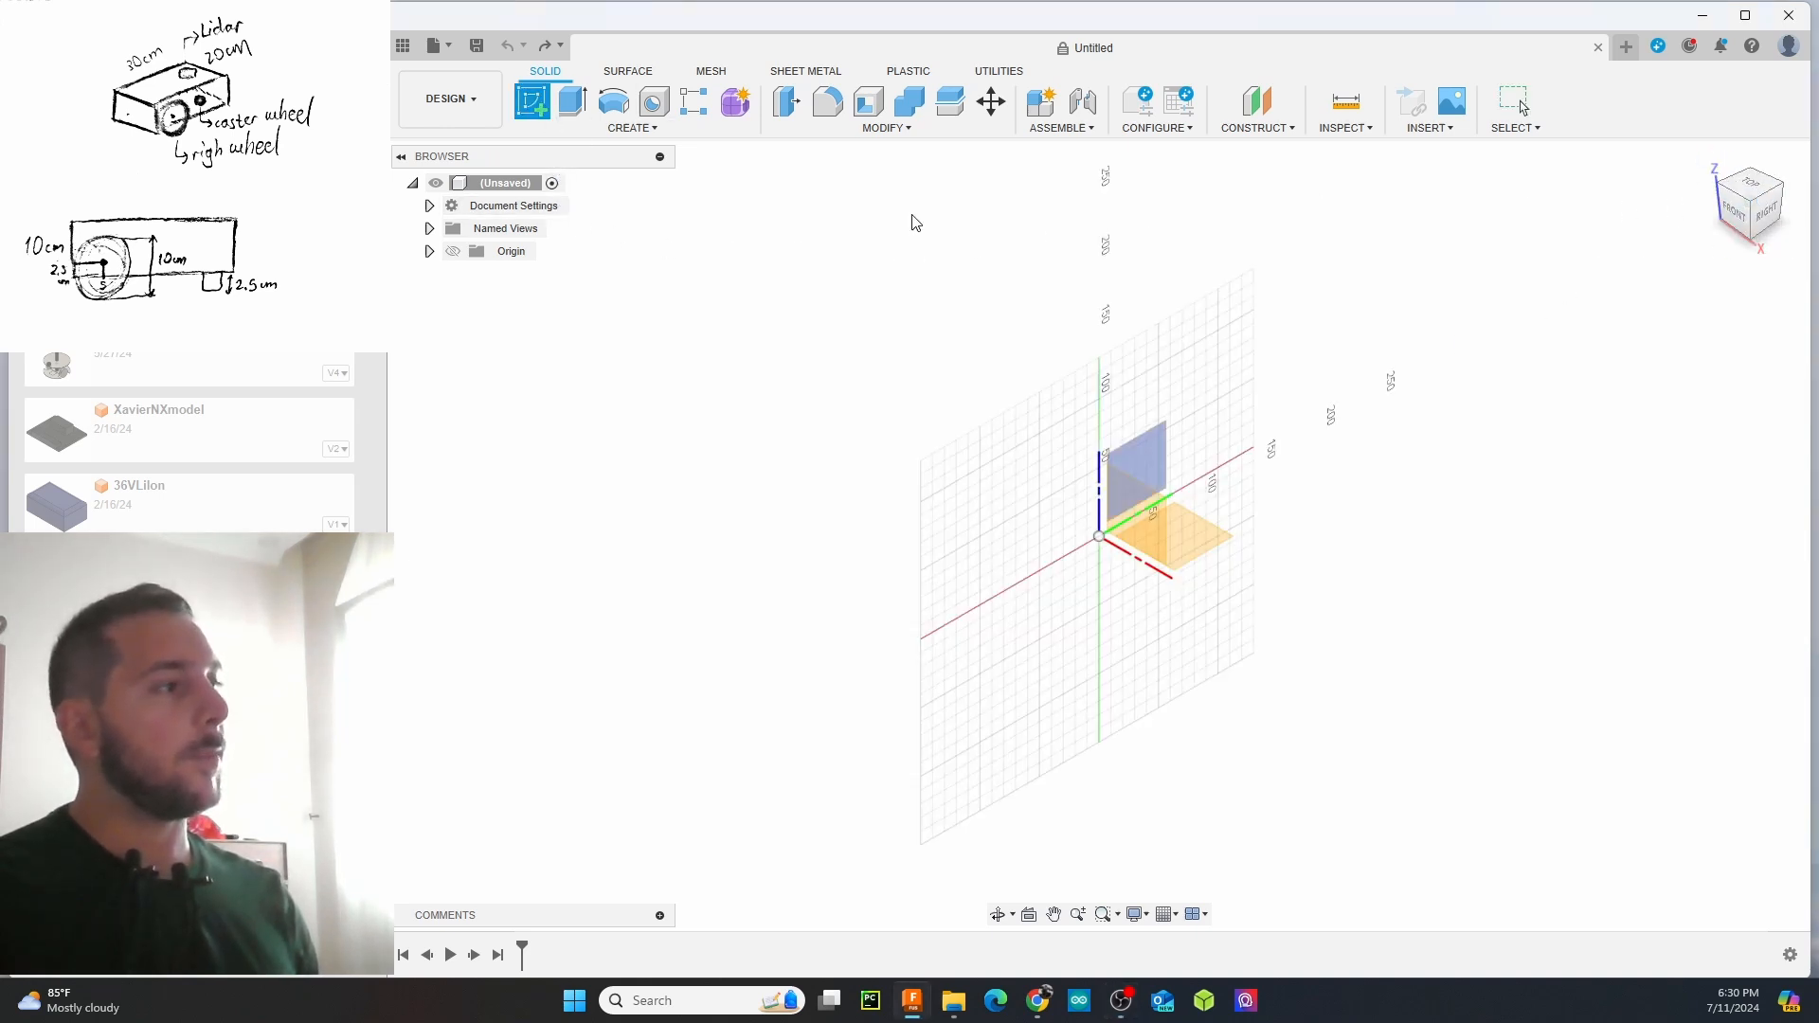
{"action": "left_click", "coordinate": [1214, 531]}
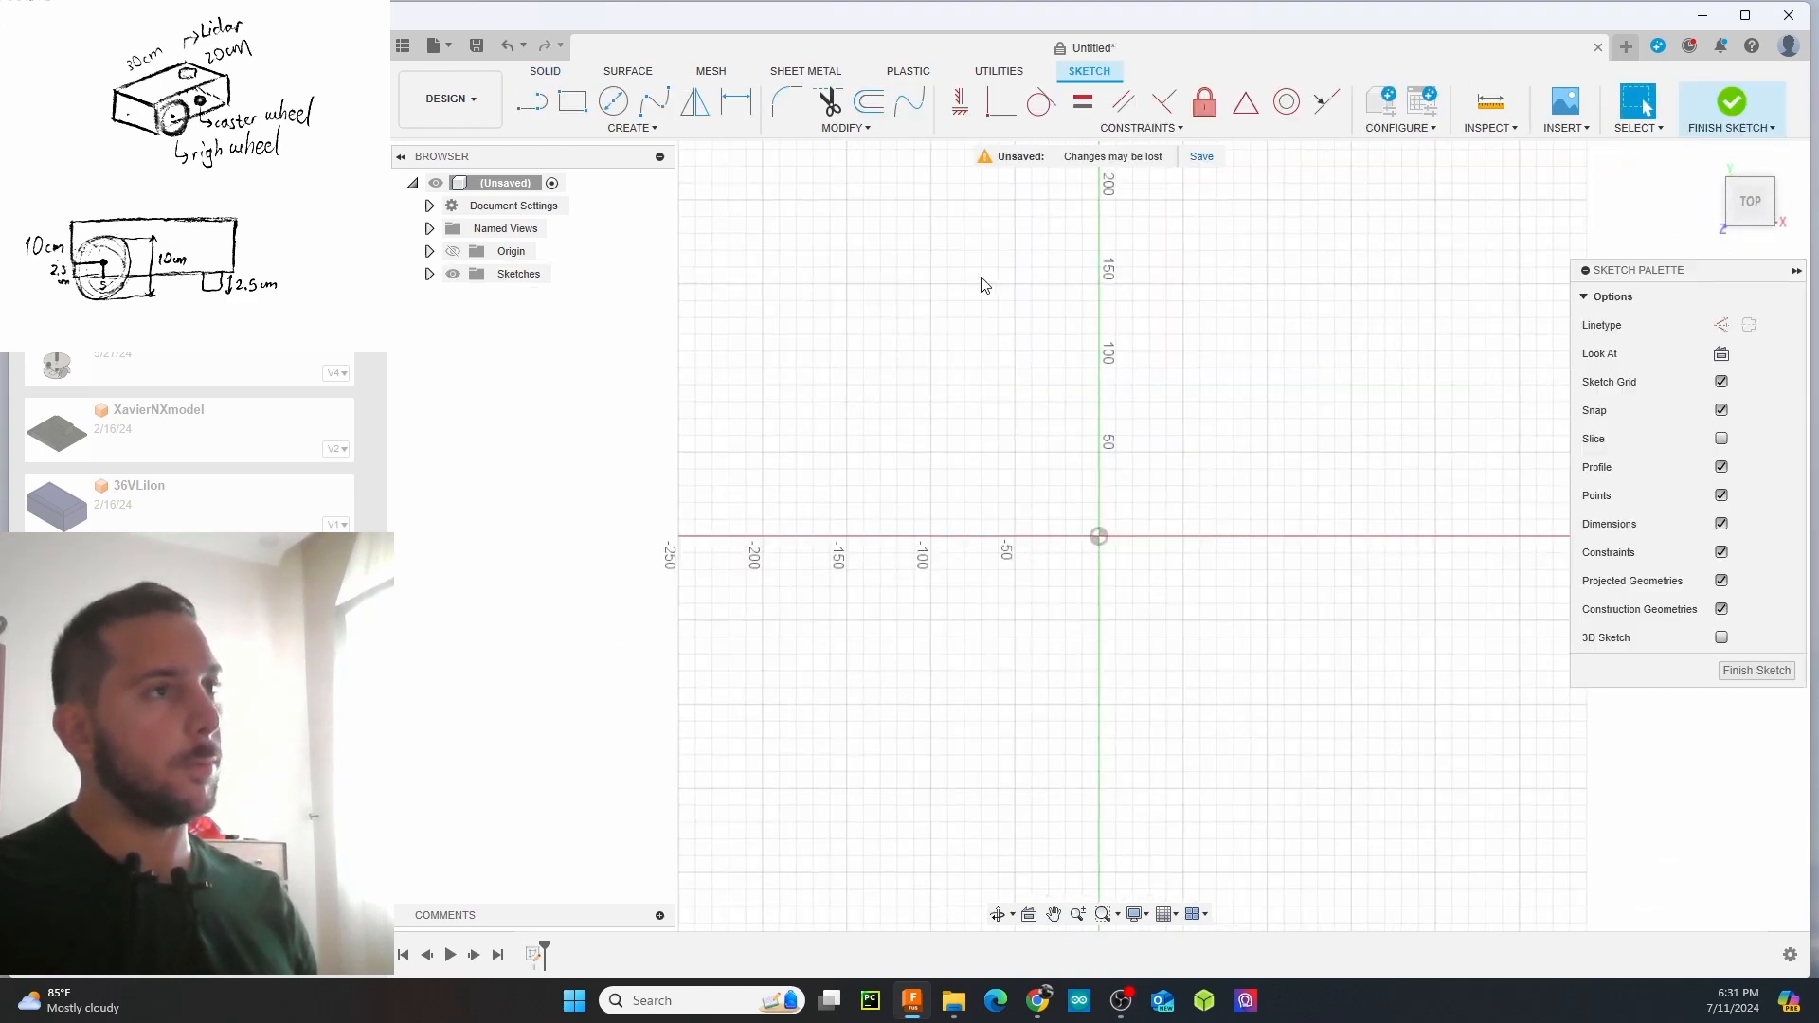
{"action": "mouse_move", "coordinate": [1118, 367]}
{"action": "middle_mouse_down"}
{"action": "mouse_move", "coordinate": [1042, 390]}
{"action": "mouse_move", "coordinate": [935, 487]}
{"action": "middle_mouse_up"}
{"action": "left_click", "coordinate": [585, 104]}
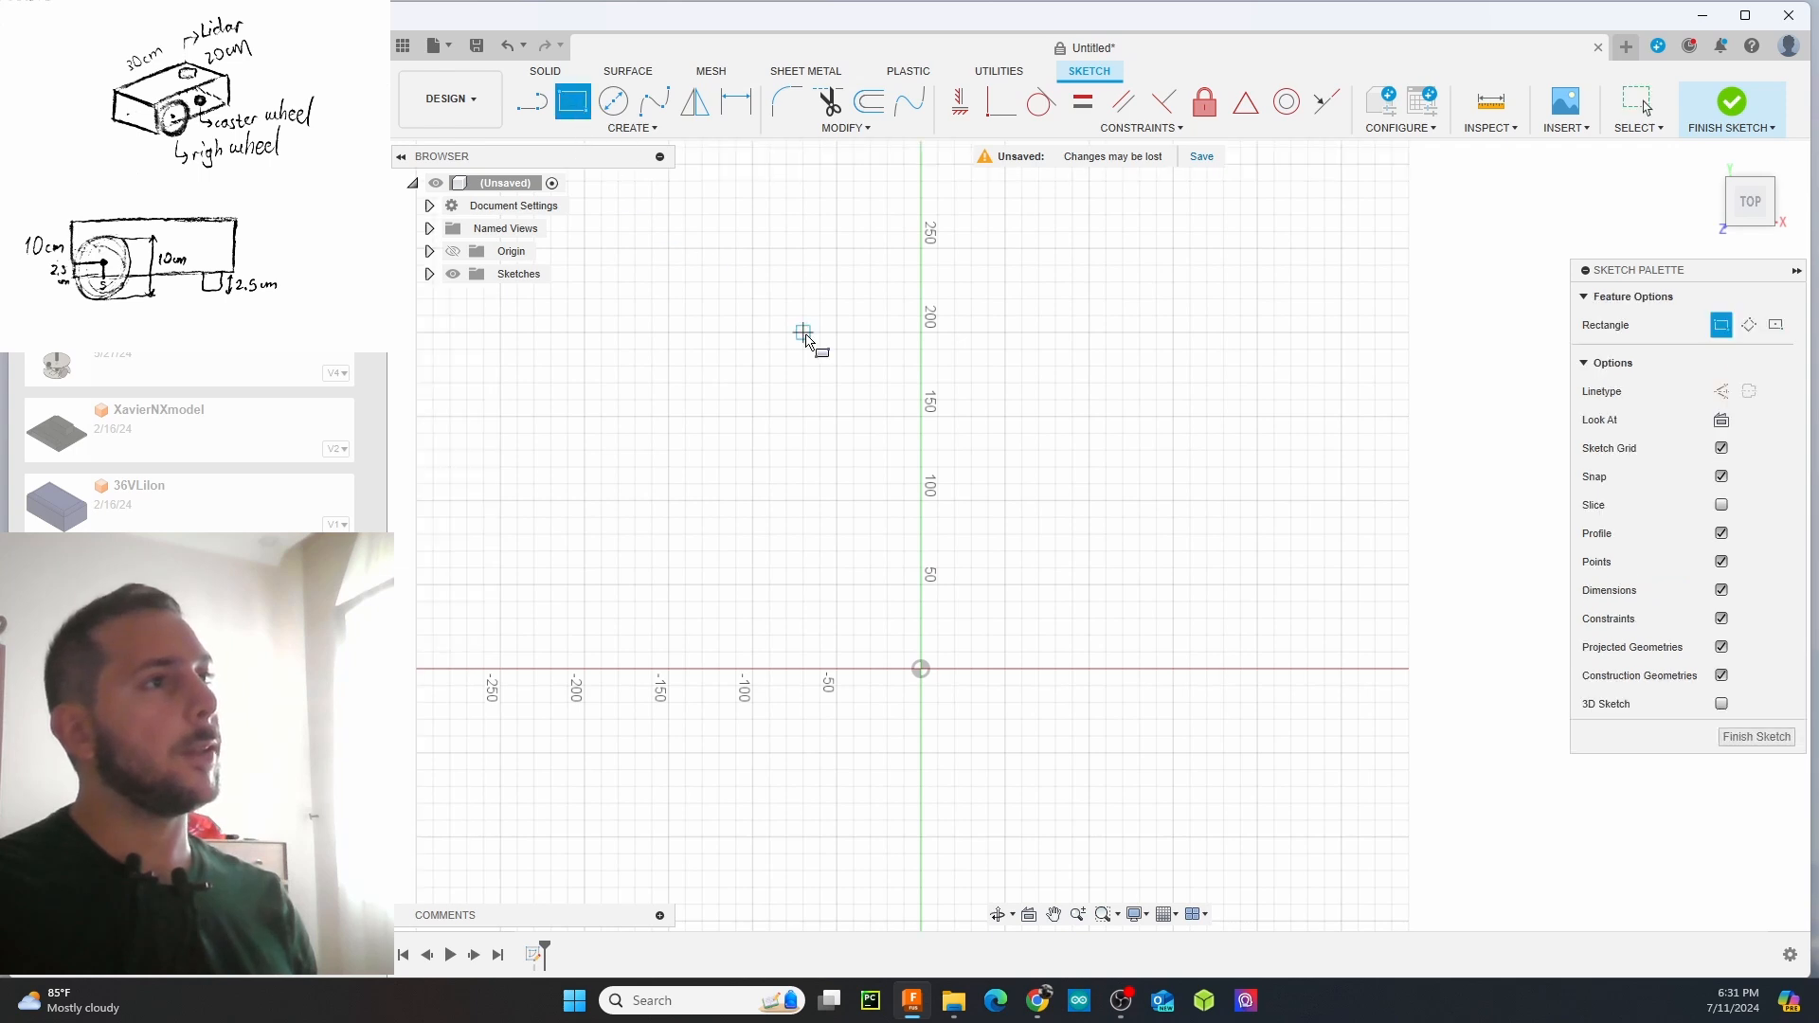
{"action": "left_click", "coordinate": [927, 669]}
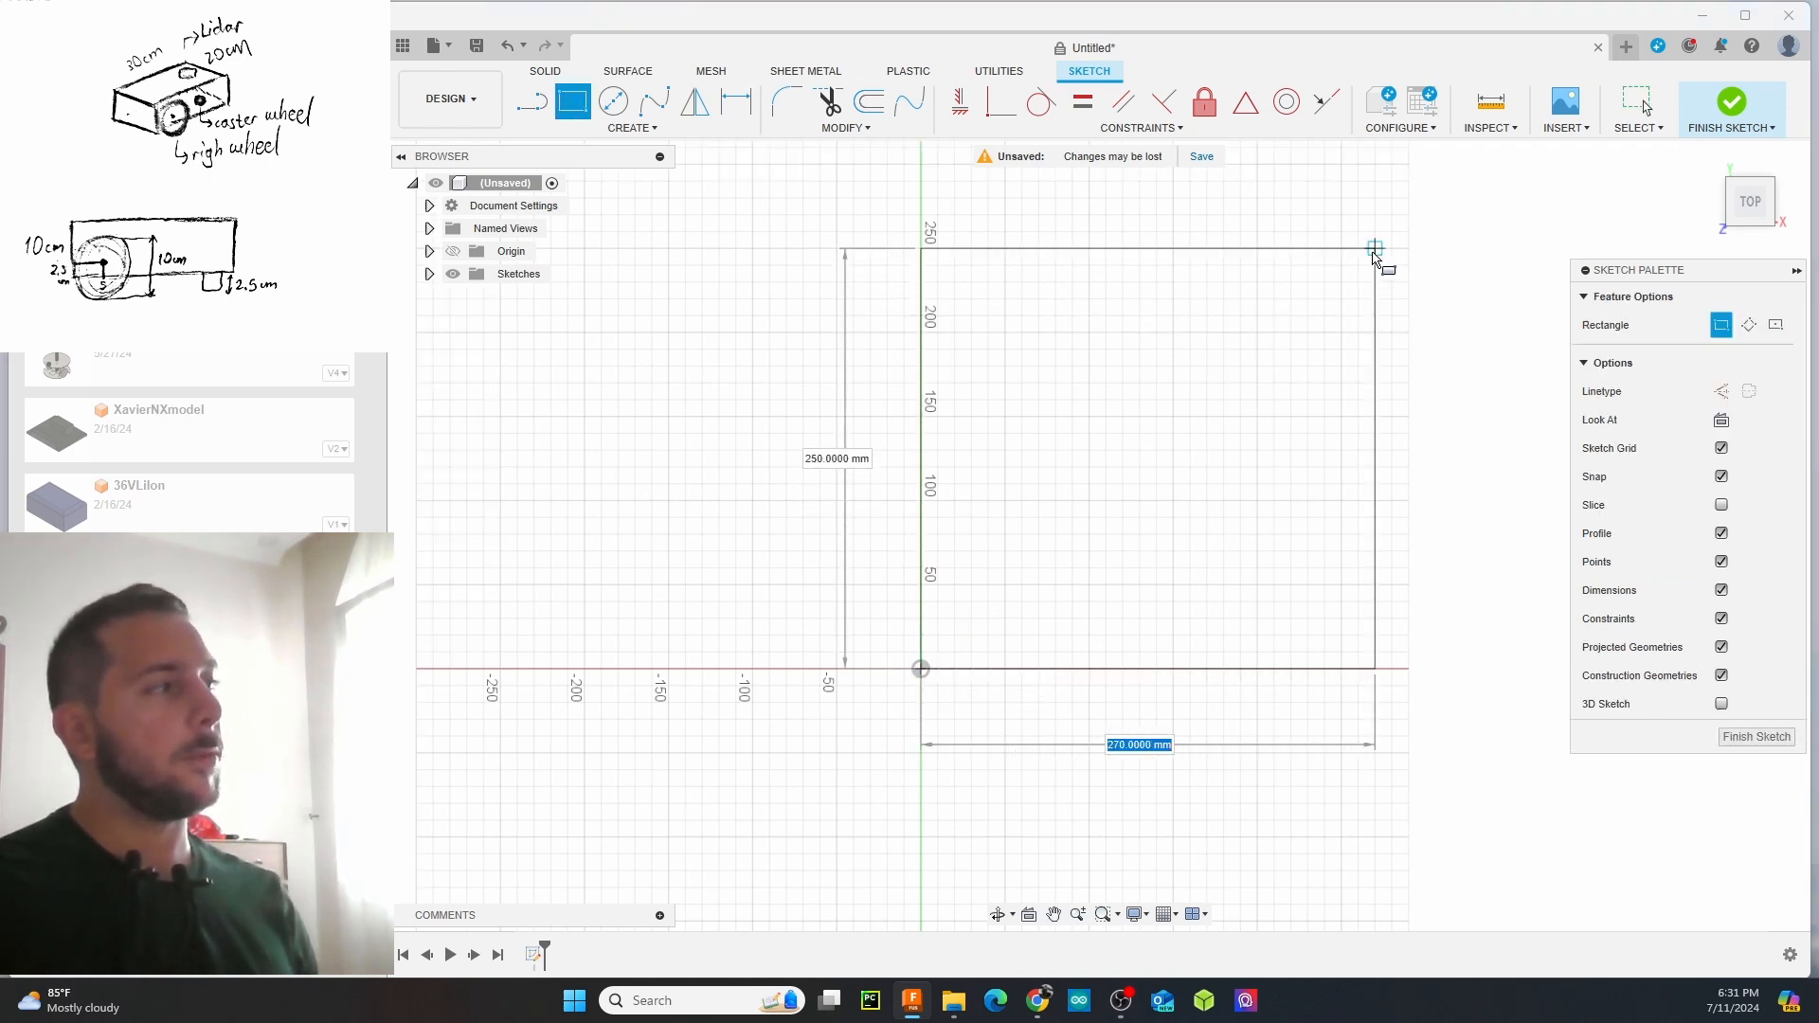
{"action": "left_click", "coordinate": [1407, 251]}
{"action": "mouse_move", "coordinate": [1408, 251]}
{"action": "middle_mouse_down"}
{"action": "mouse_move", "coordinate": [1042, 254]}
{"action": "mouse_move", "coordinate": [1185, 285]}
{"action": "middle_mouse_up"}
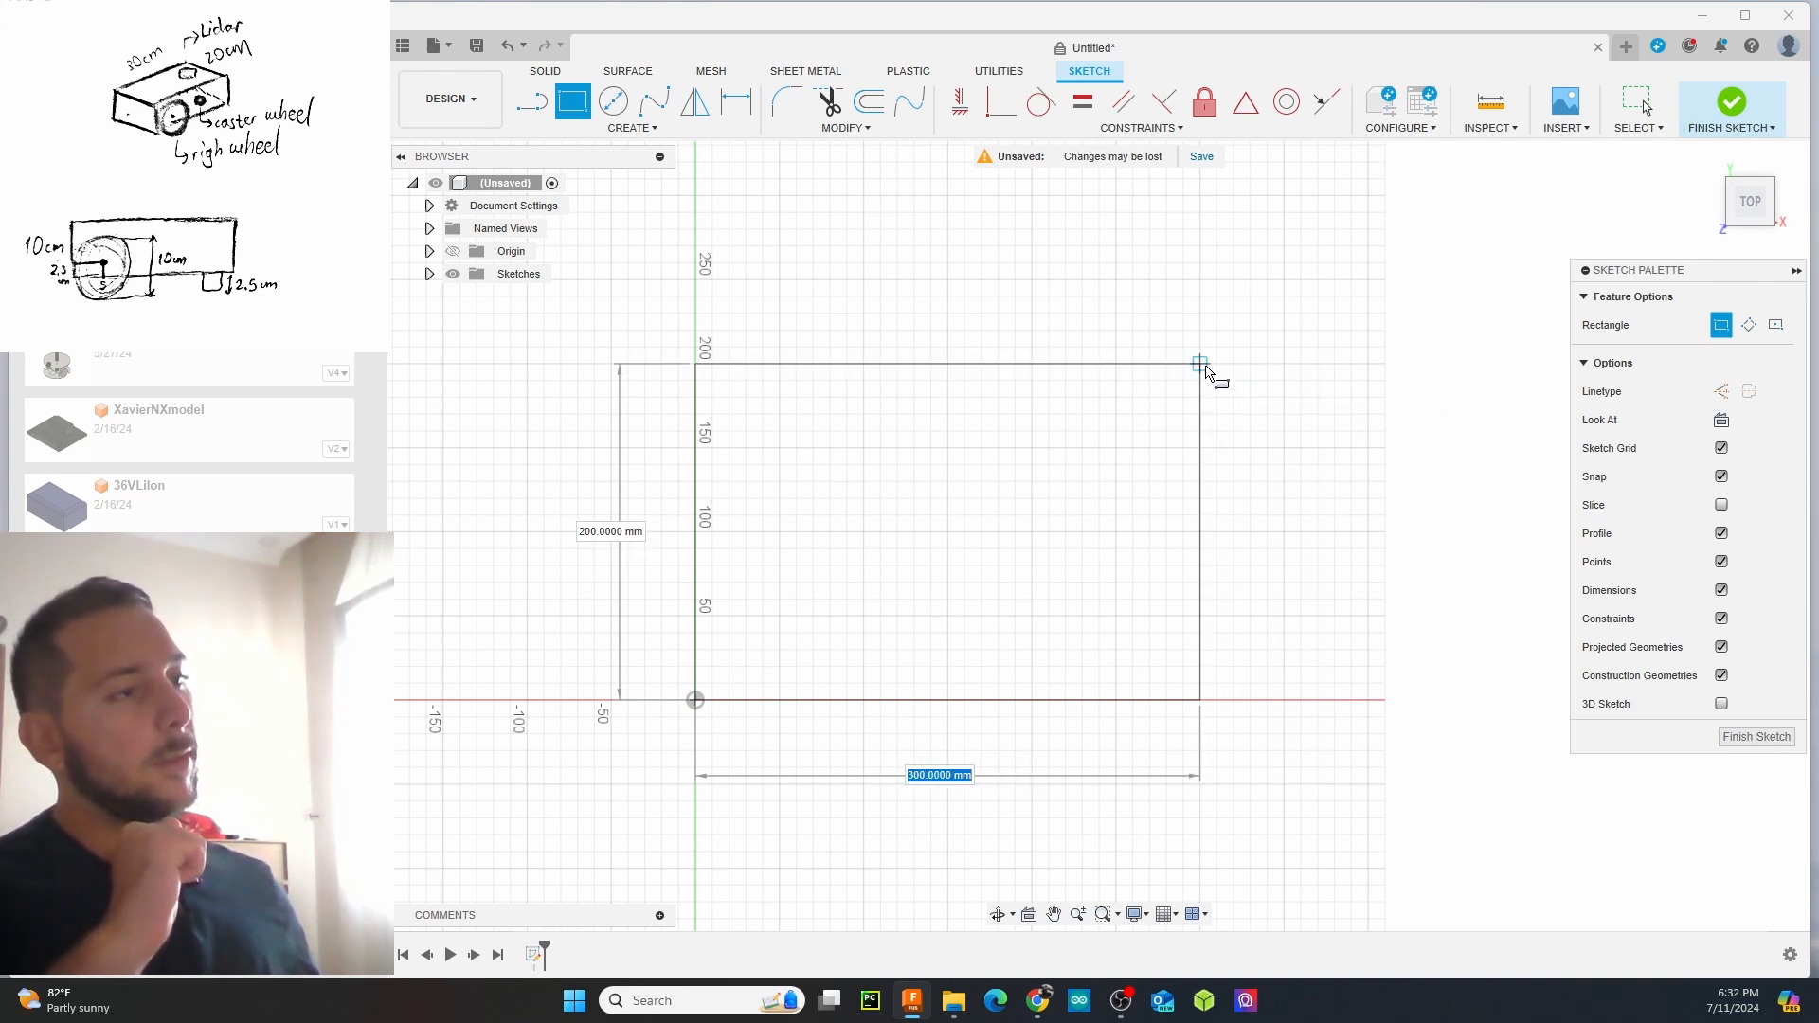
{"action": "left_click", "coordinate": [1200, 364]}
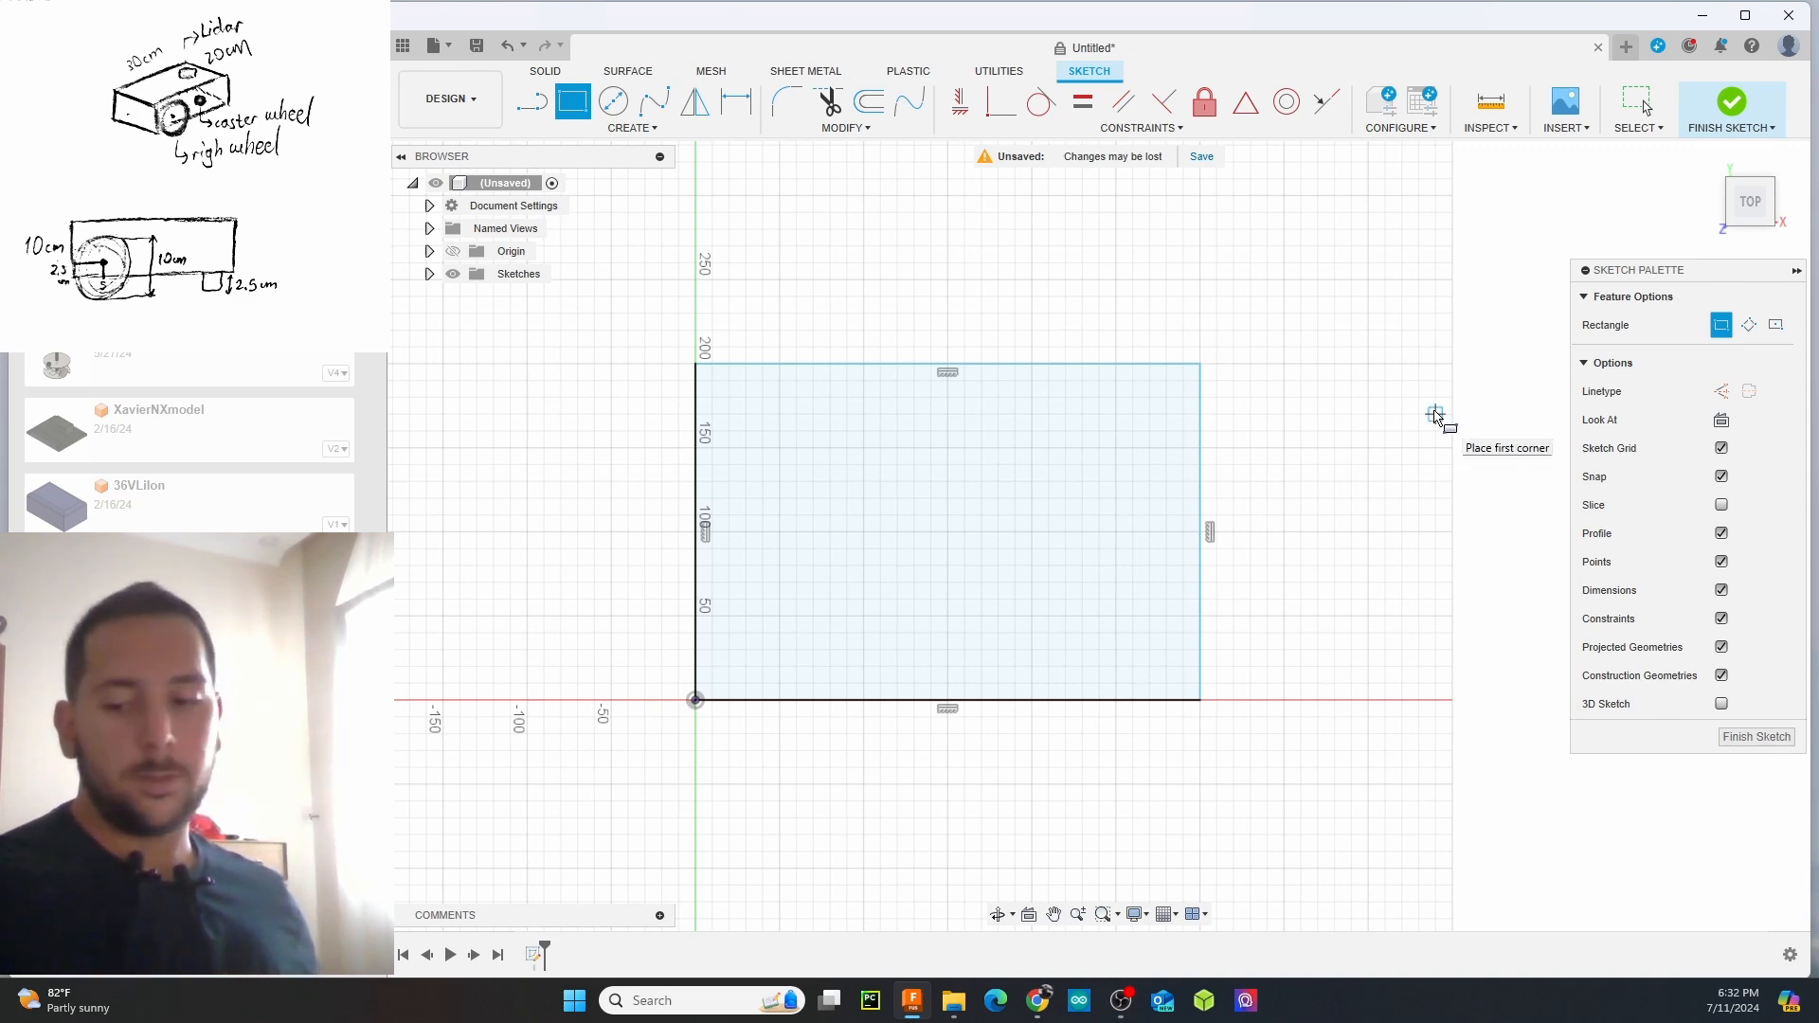
{"action": "key", "text": "Escape"}
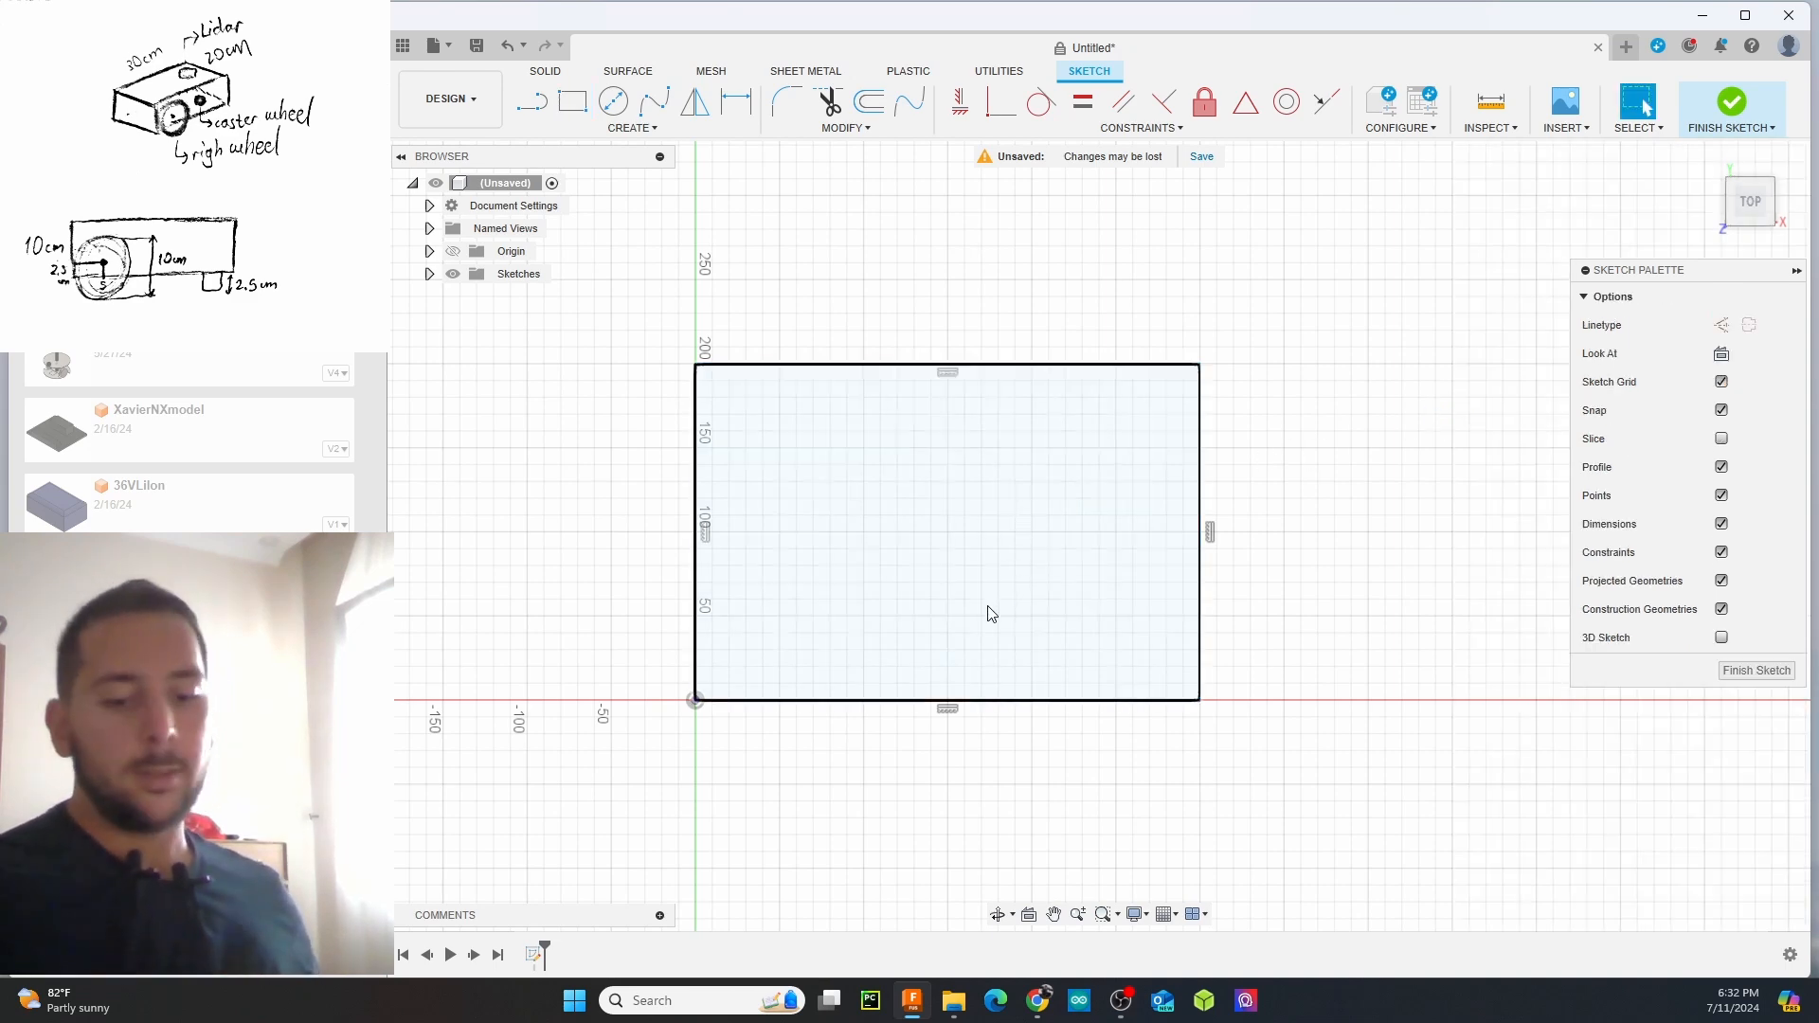
Extrude the rectangular profile 100 mm upward as a new body
{"action": "middle_click_drag", "start_coordinate": [987, 606], "coordinate": [983, 506], "text": "shift"}
{"action": "left_click", "coordinate": [984, 512]}
{"action": "right_click", "coordinate": [981, 504]}
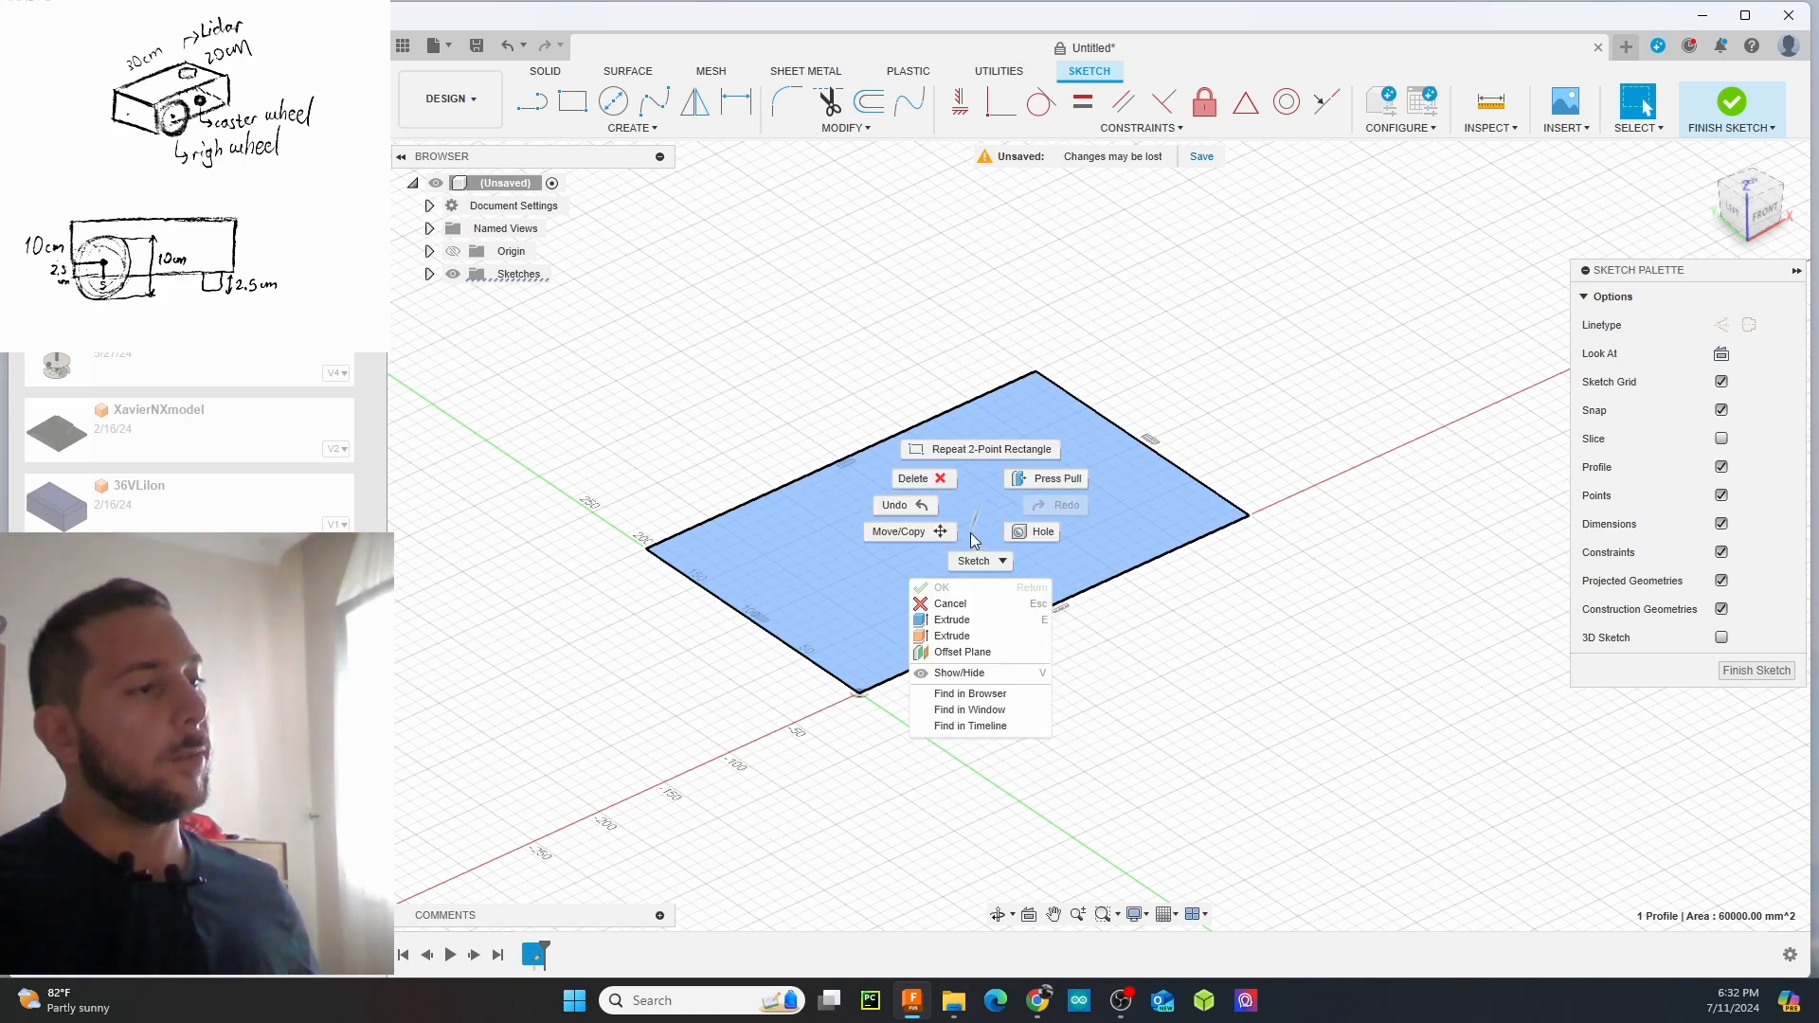
{"action": "left_click", "coordinate": [970, 625]}
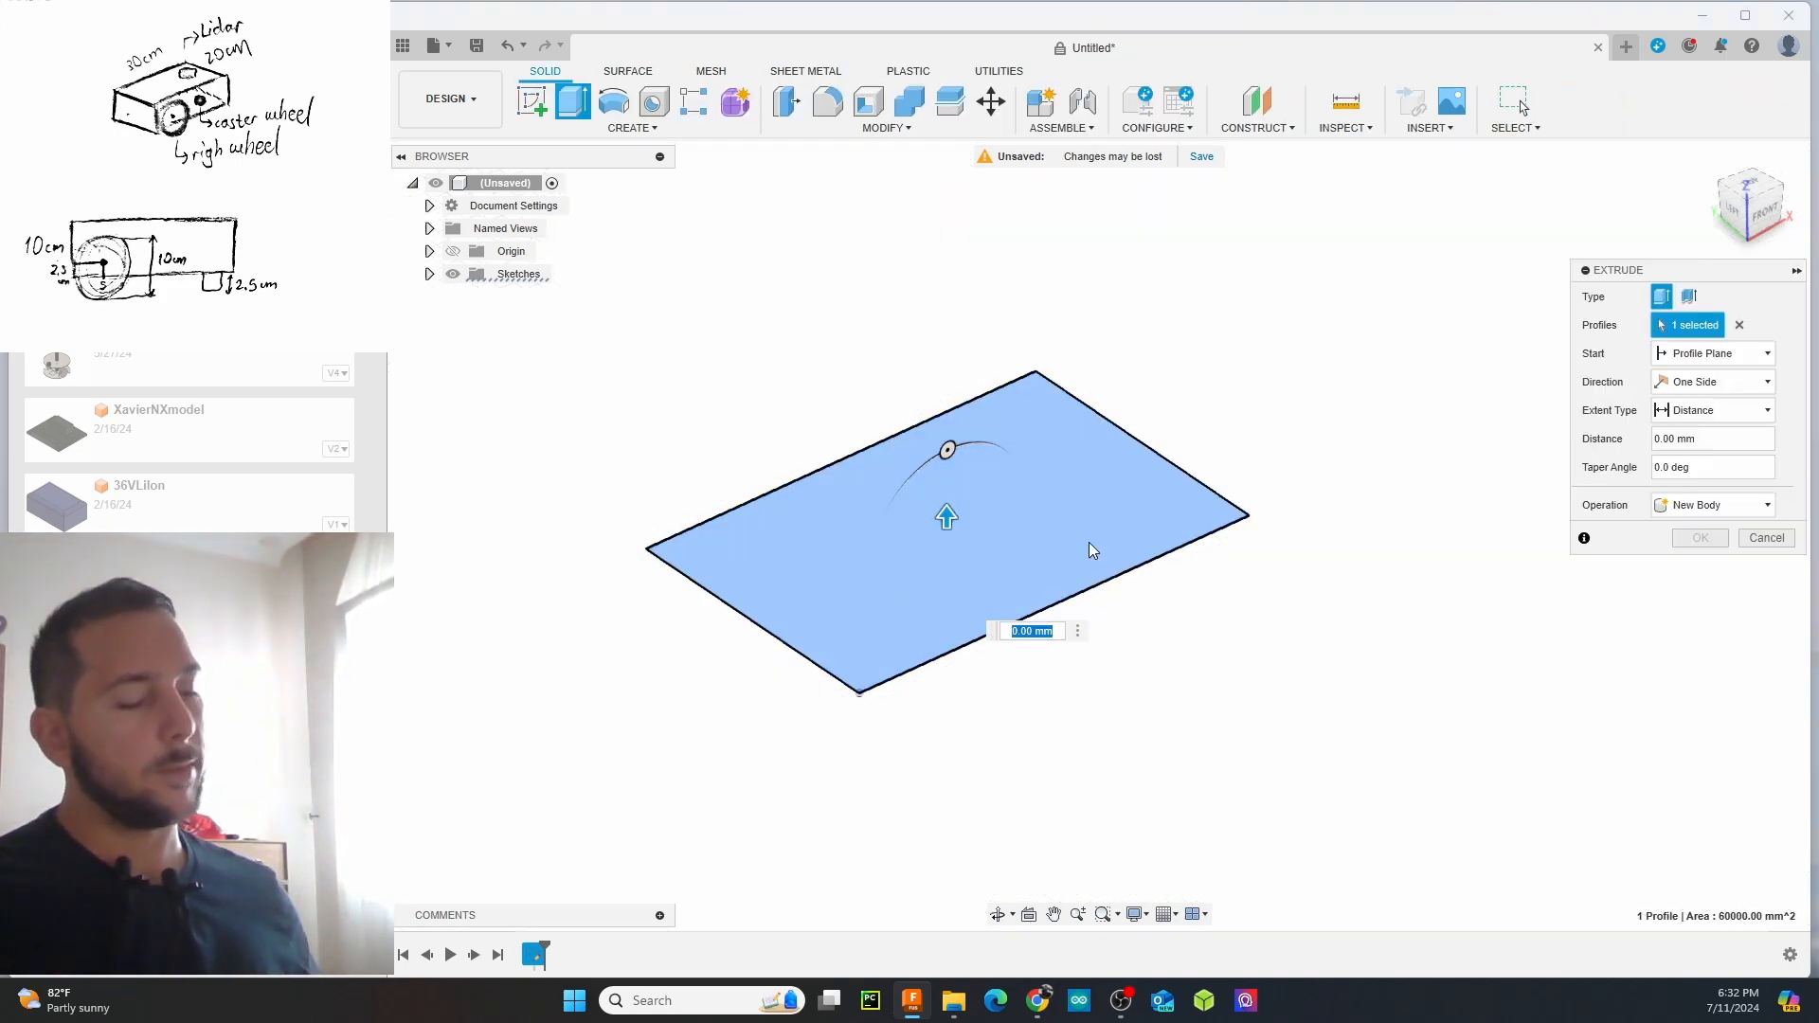
{"action": "type", "text": "100"}
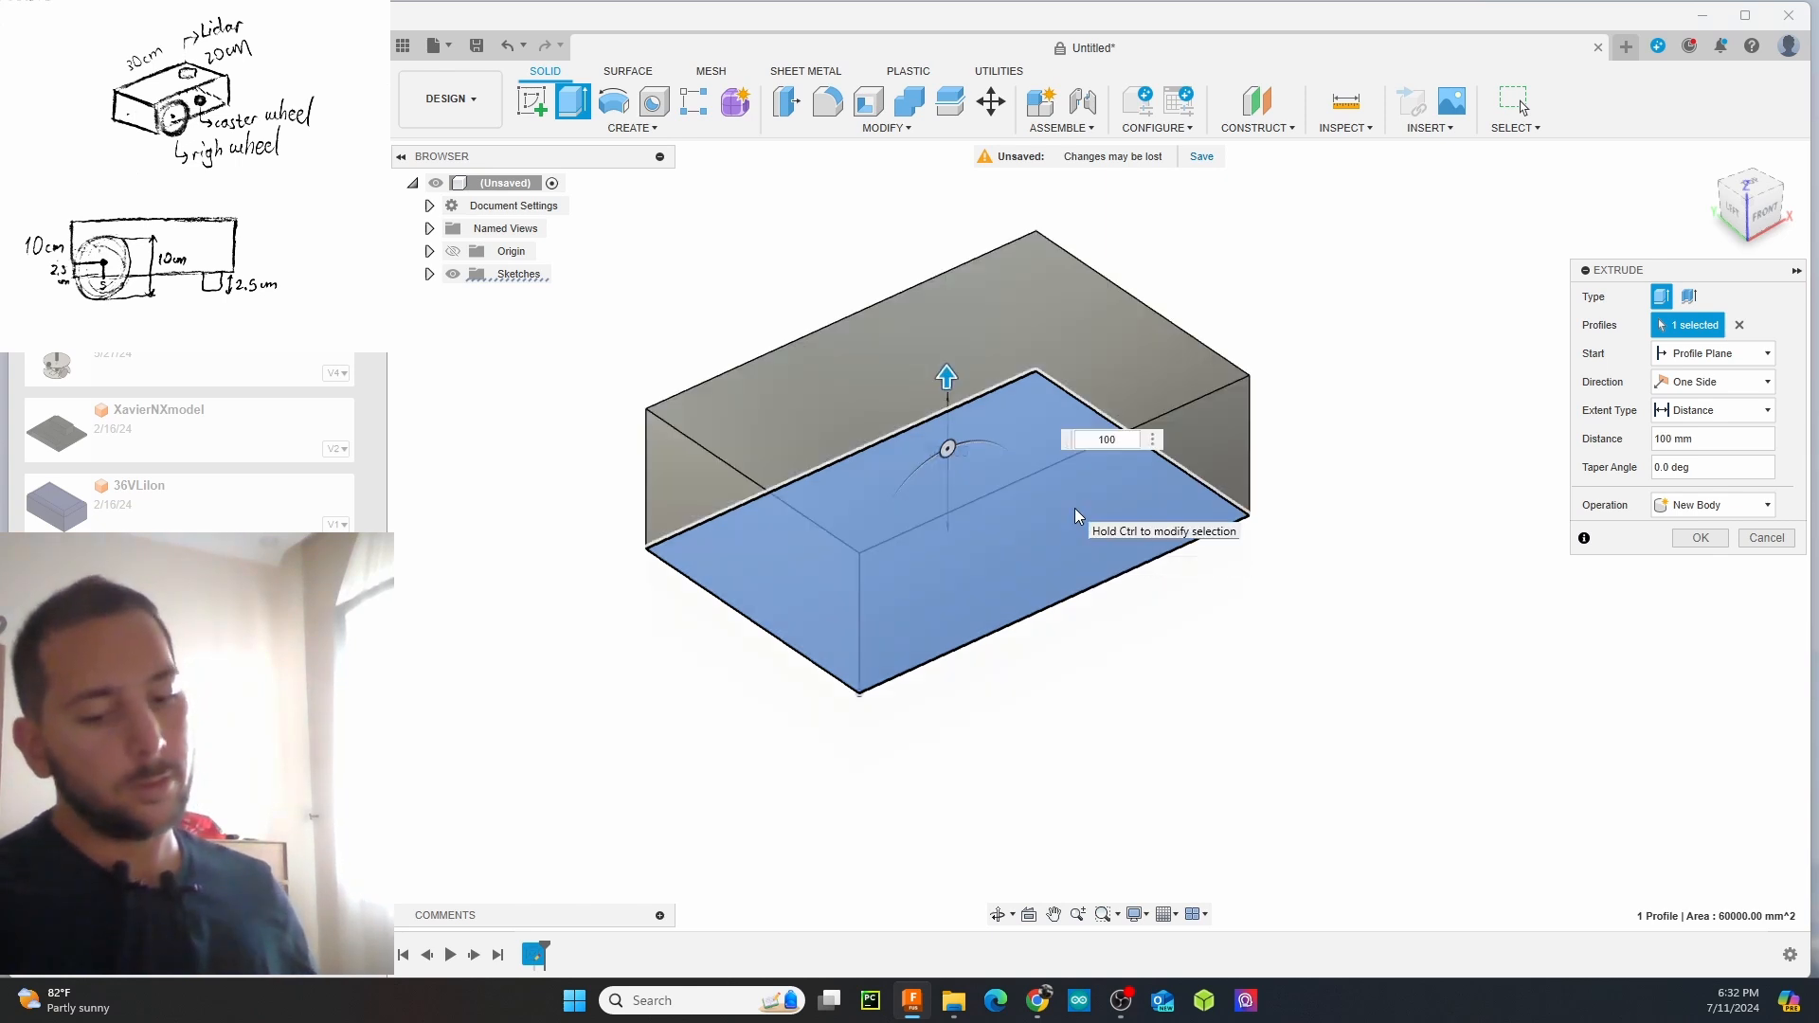
{"action": "key", "text": "Return"}
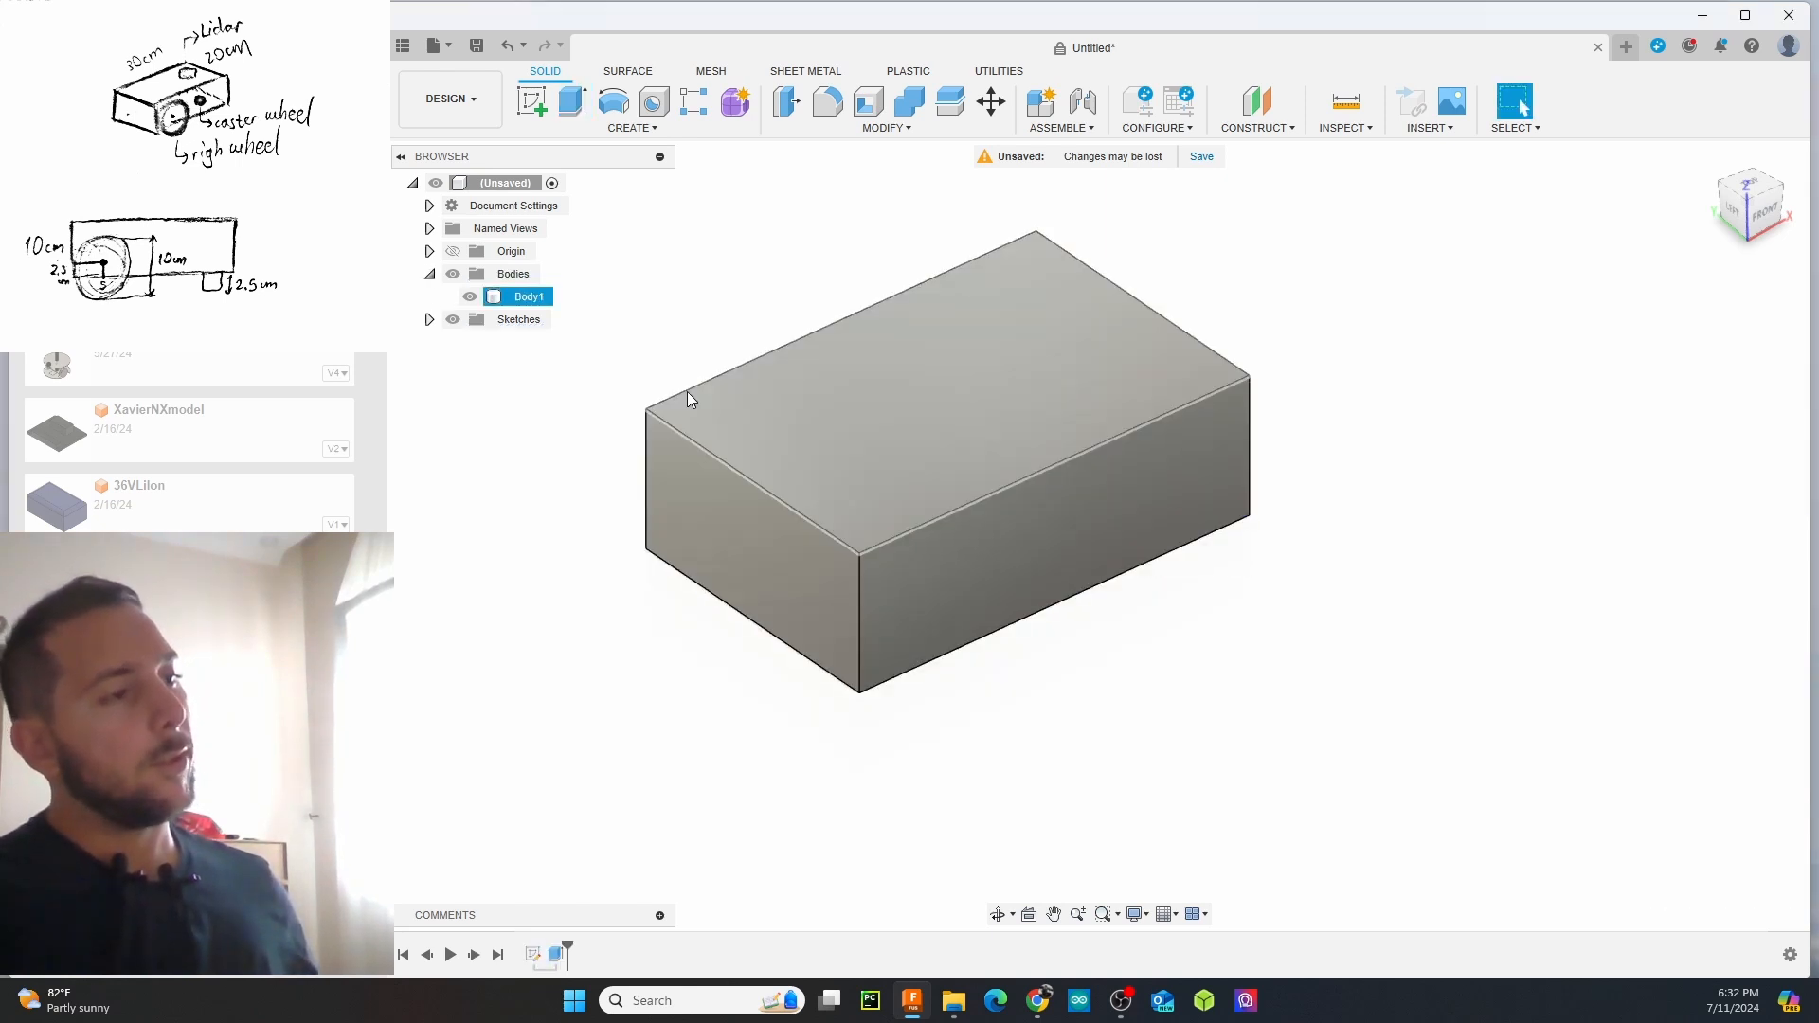
{"action": "left_click", "coordinate": [1239, 642]}
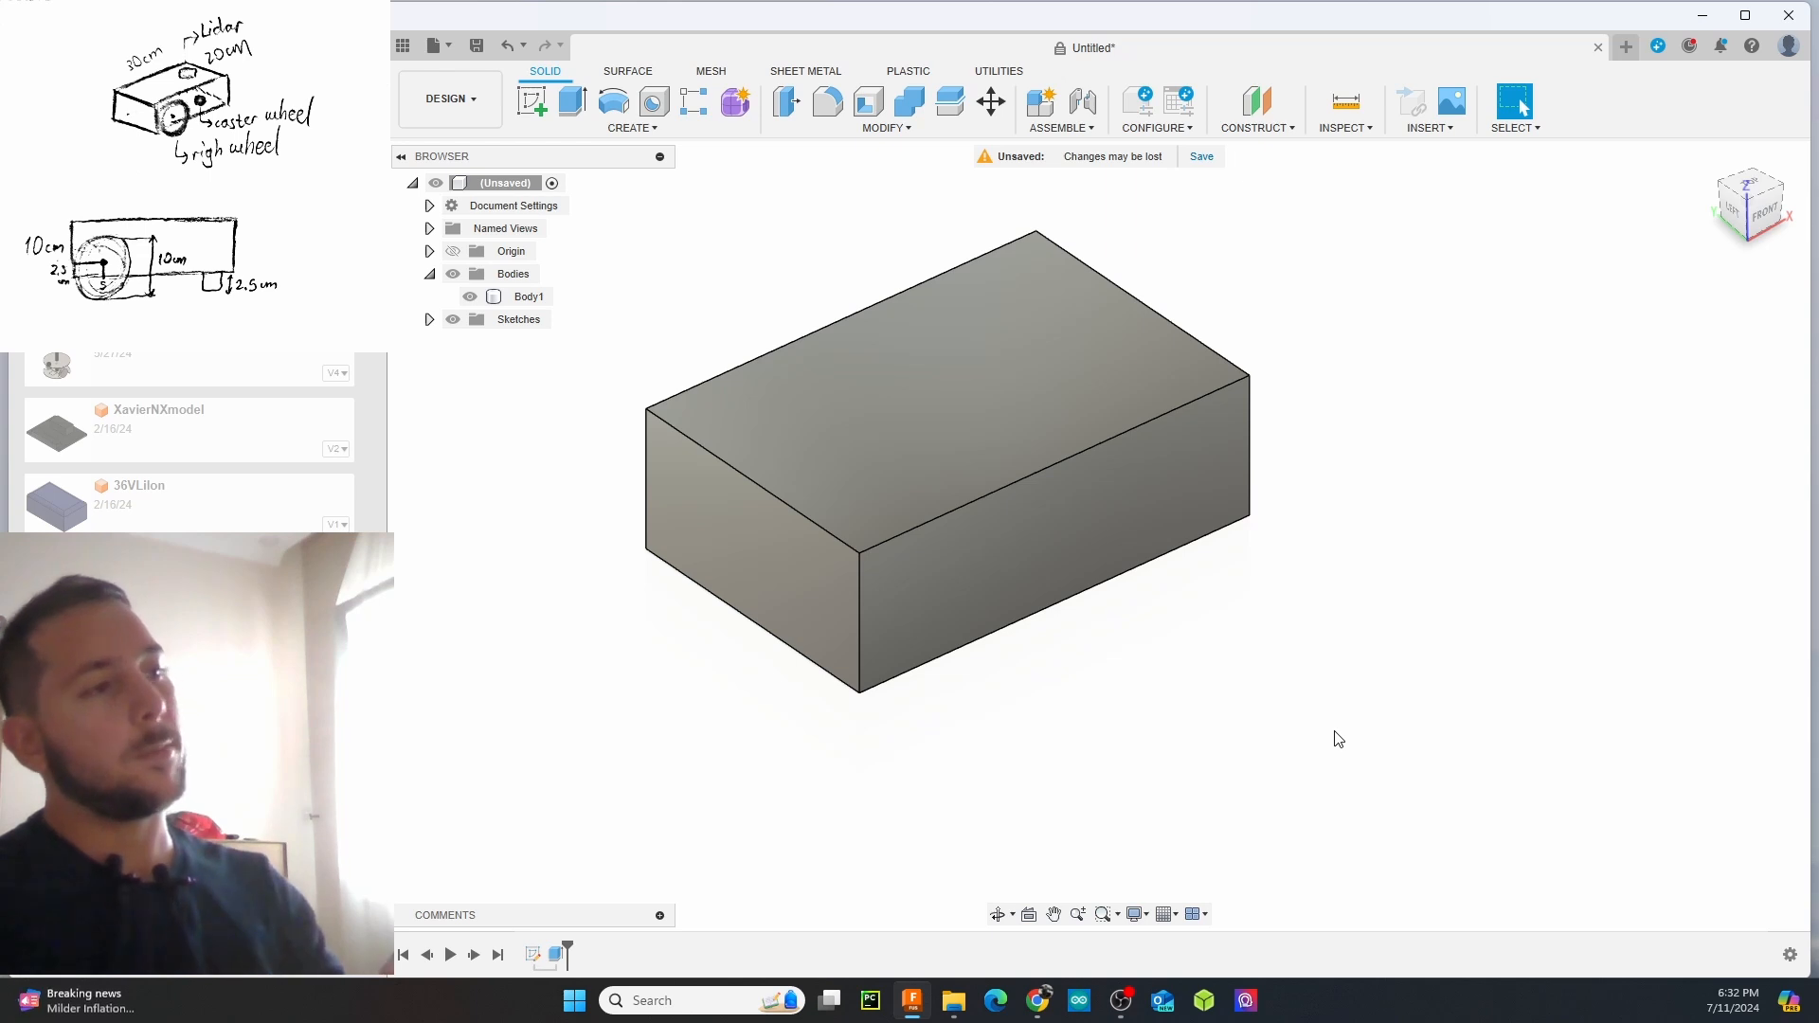
Start a sketch on the box's long front face and draw a 50 mm line along its bottom edge from the origin
{"action": "scroll", "coordinate": [1206, 619], "scroll_direction": "up", "scroll_amount": 3}
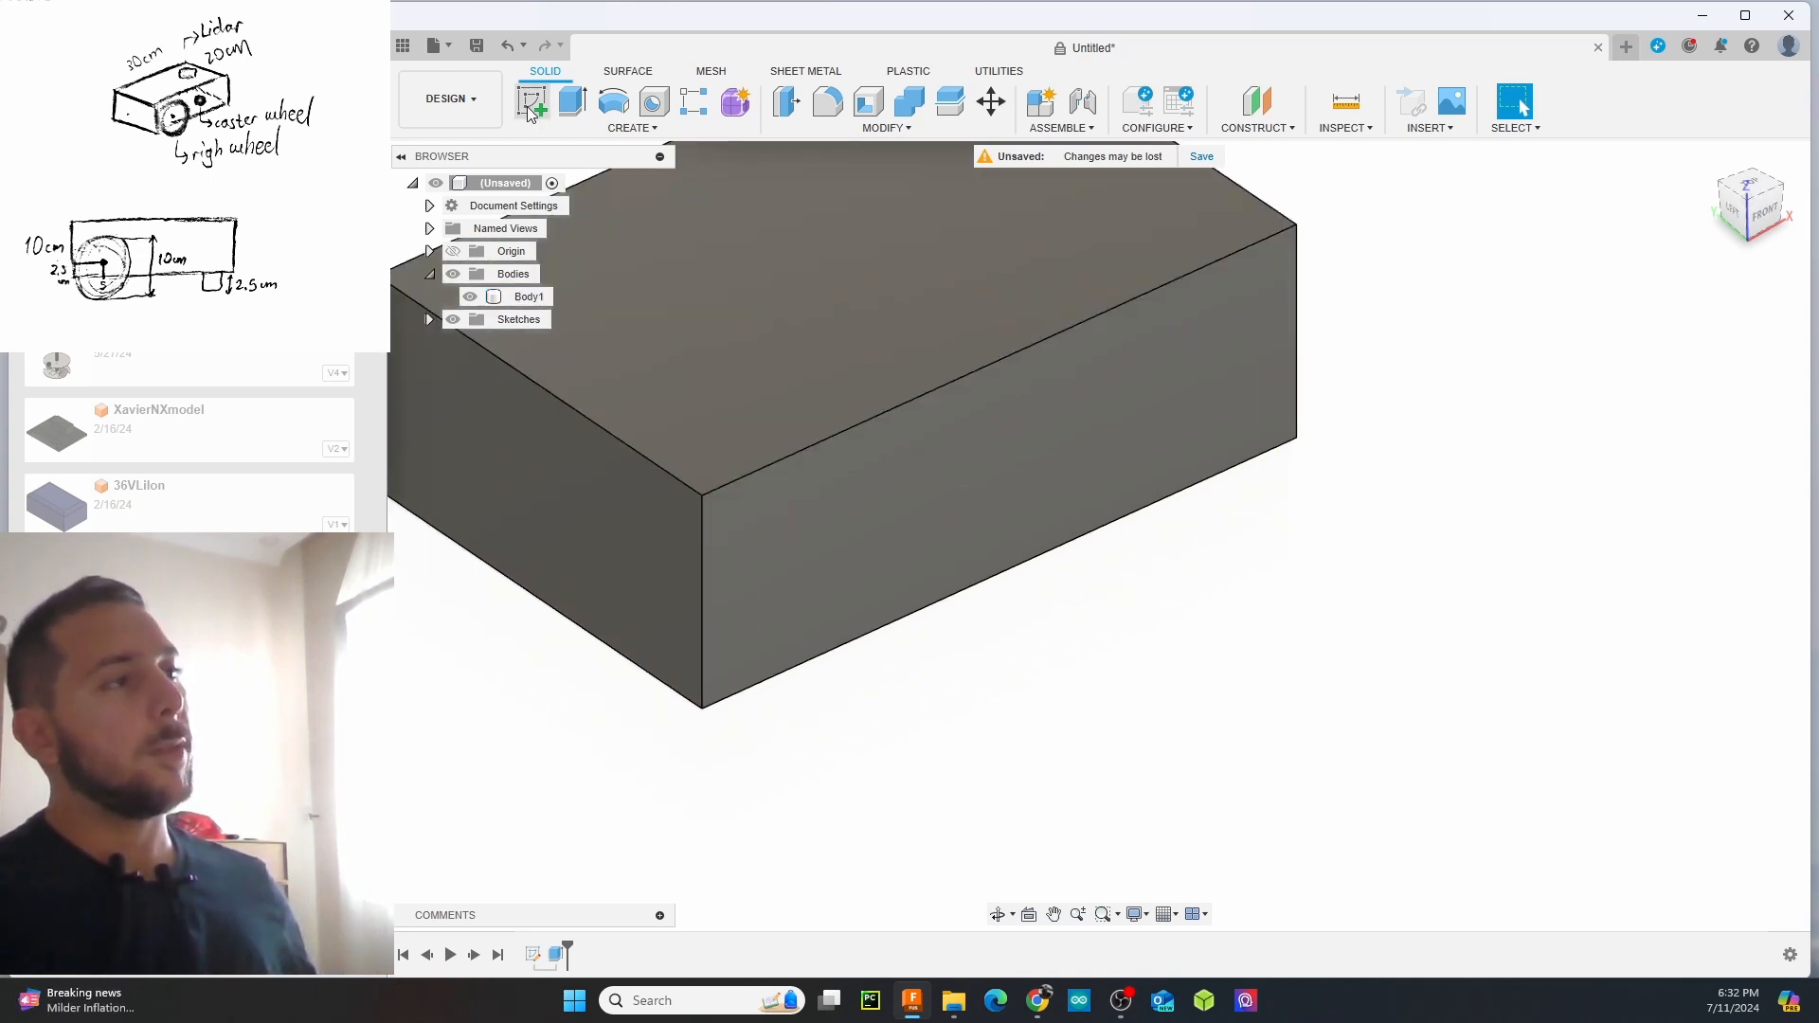
{"action": "scroll", "coordinate": [980, 479], "scroll_direction": "down", "scroll_amount": 3}
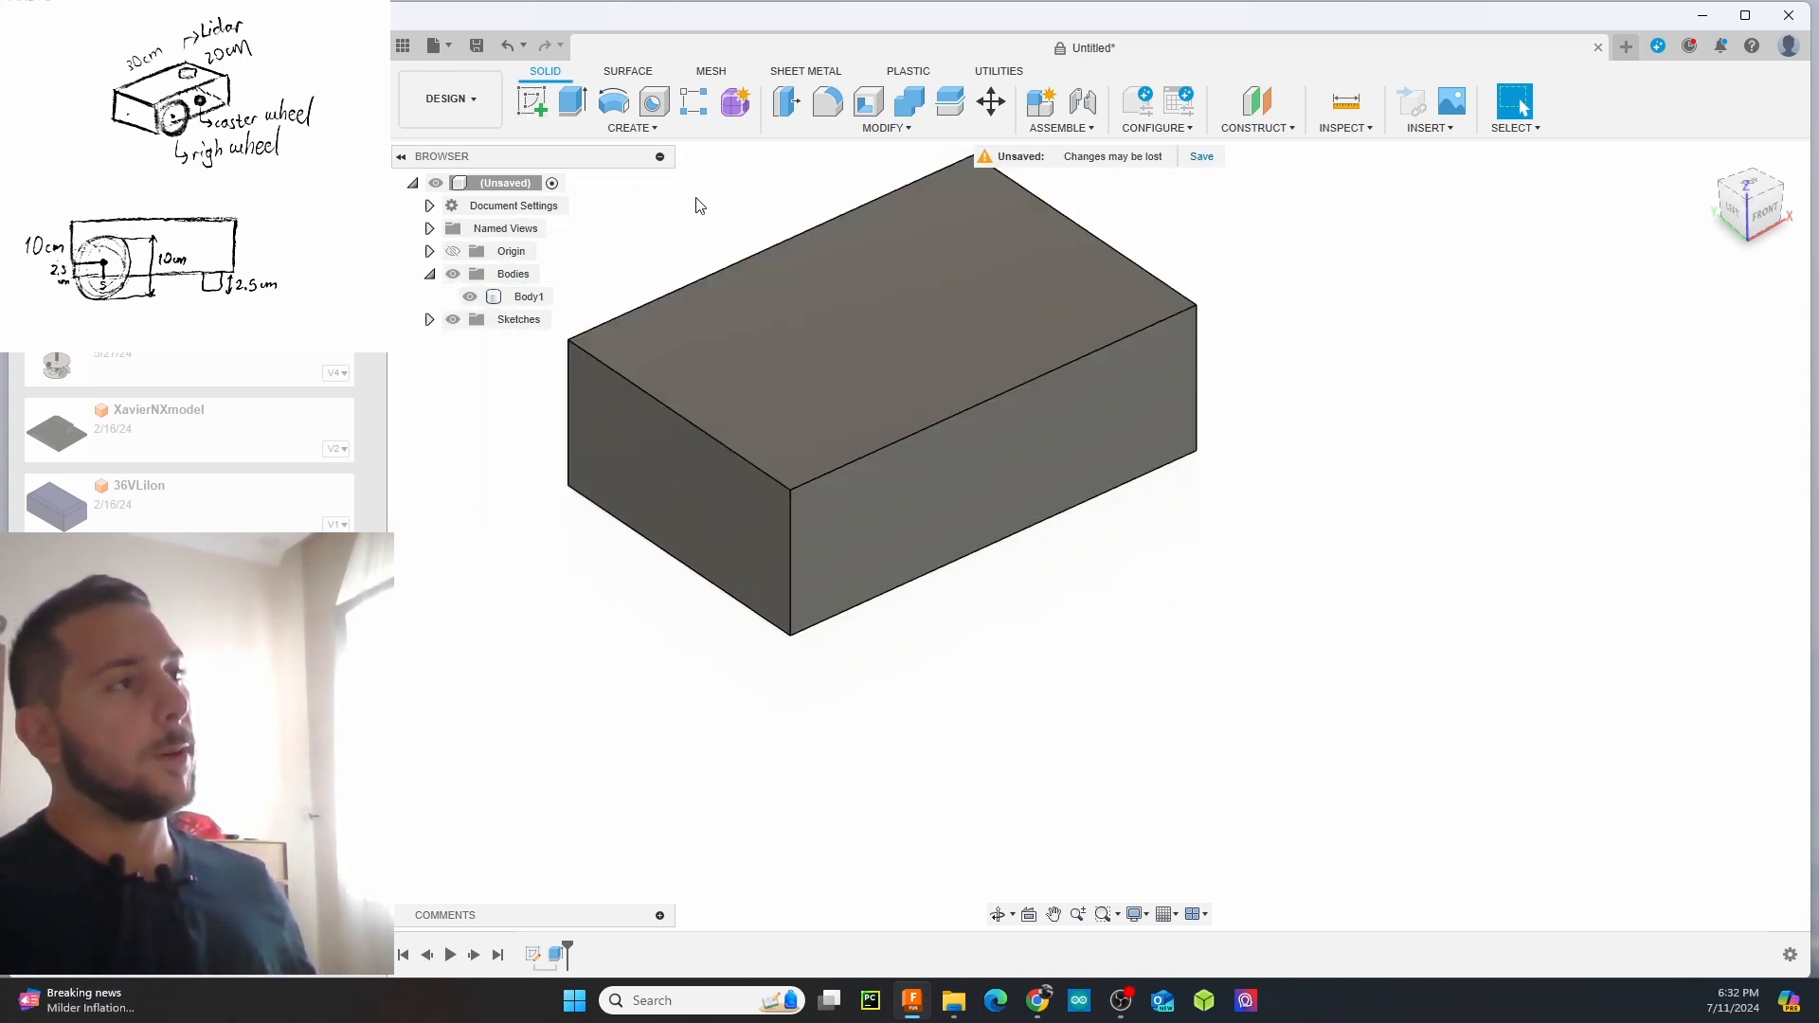
{"action": "left_click", "coordinate": [534, 102]}
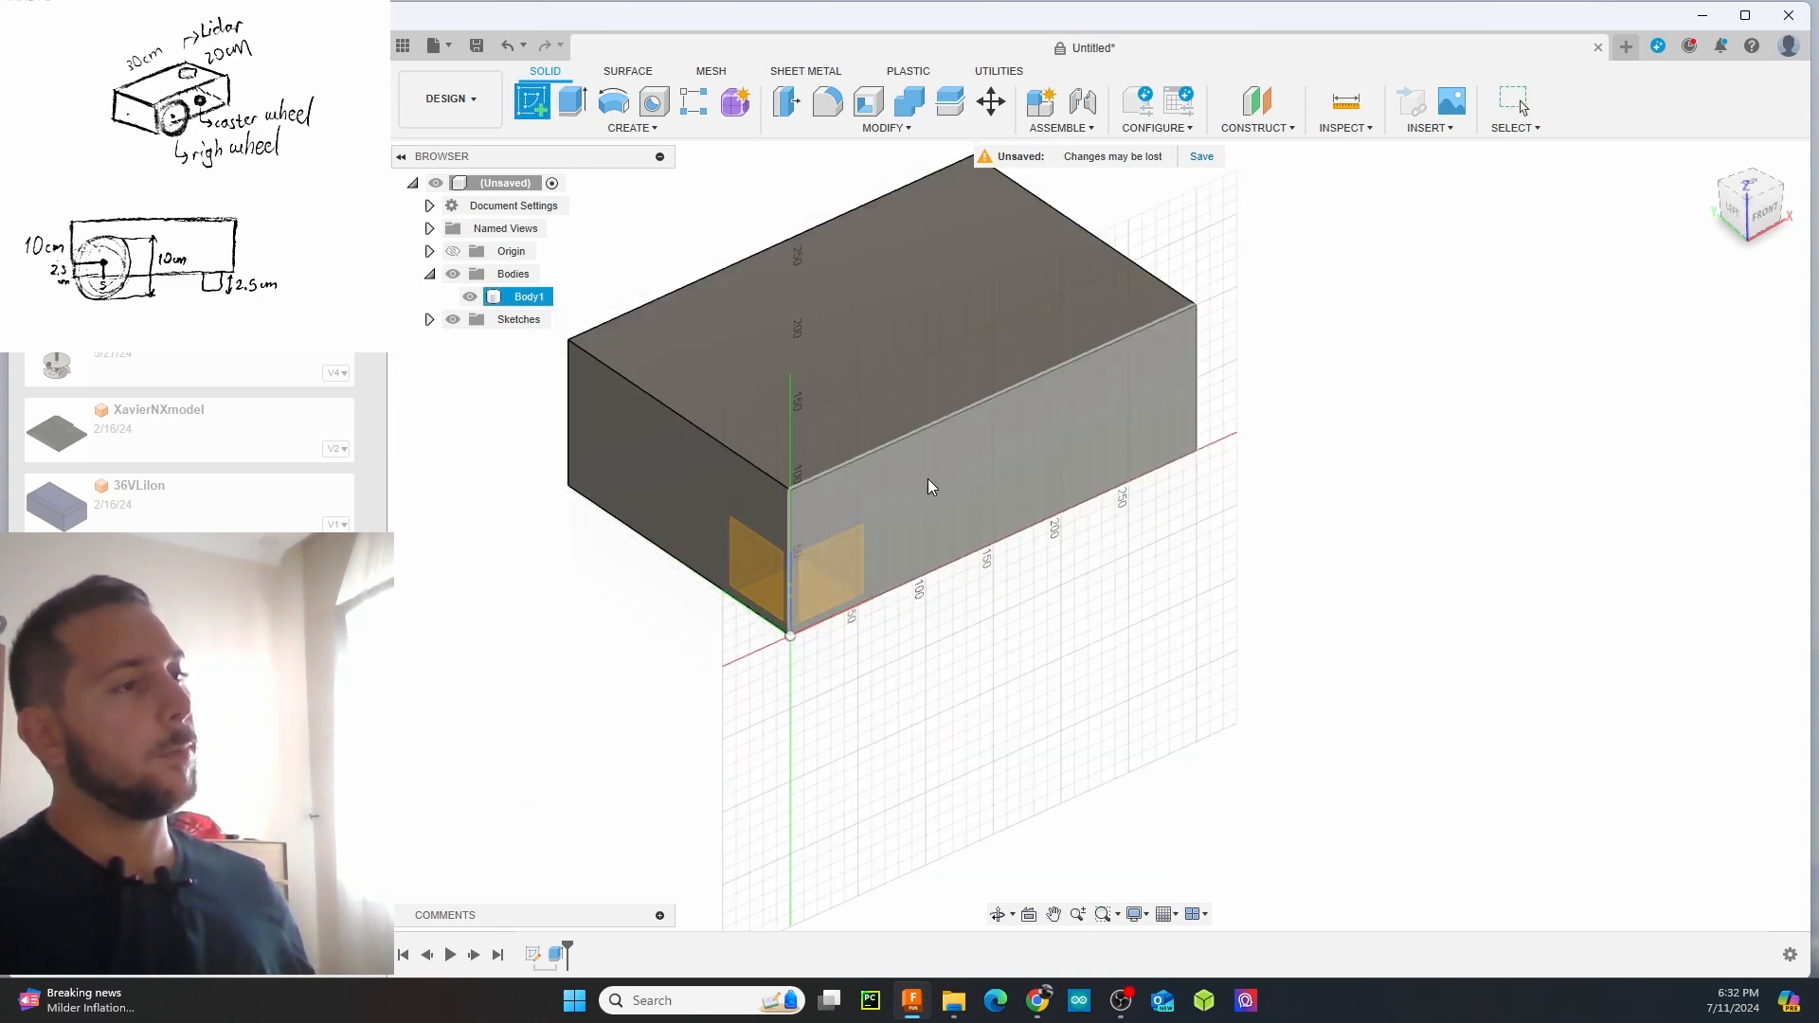
{"action": "left_click", "coordinate": [978, 473]}
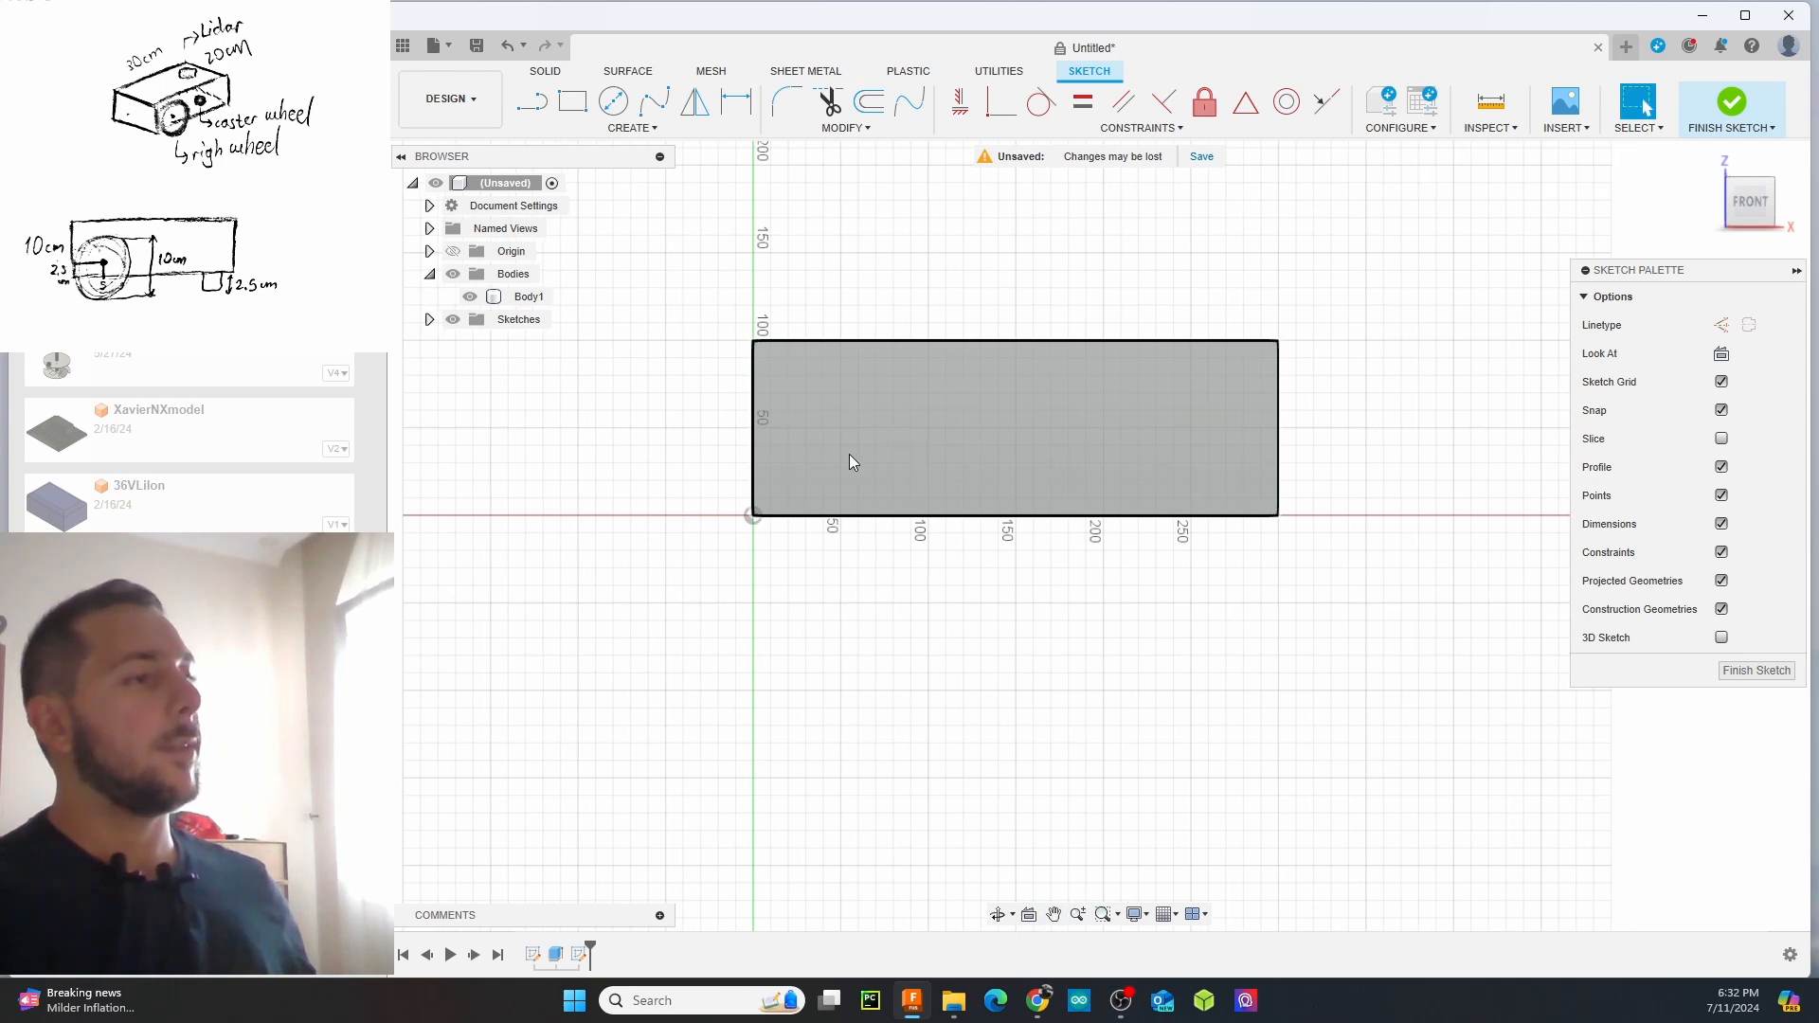
{"action": "scroll", "coordinate": [845, 440], "scroll_direction": "down", "scroll_amount": 2}
{"action": "scroll", "coordinate": [843, 436], "scroll_direction": "up", "scroll_amount": 5}
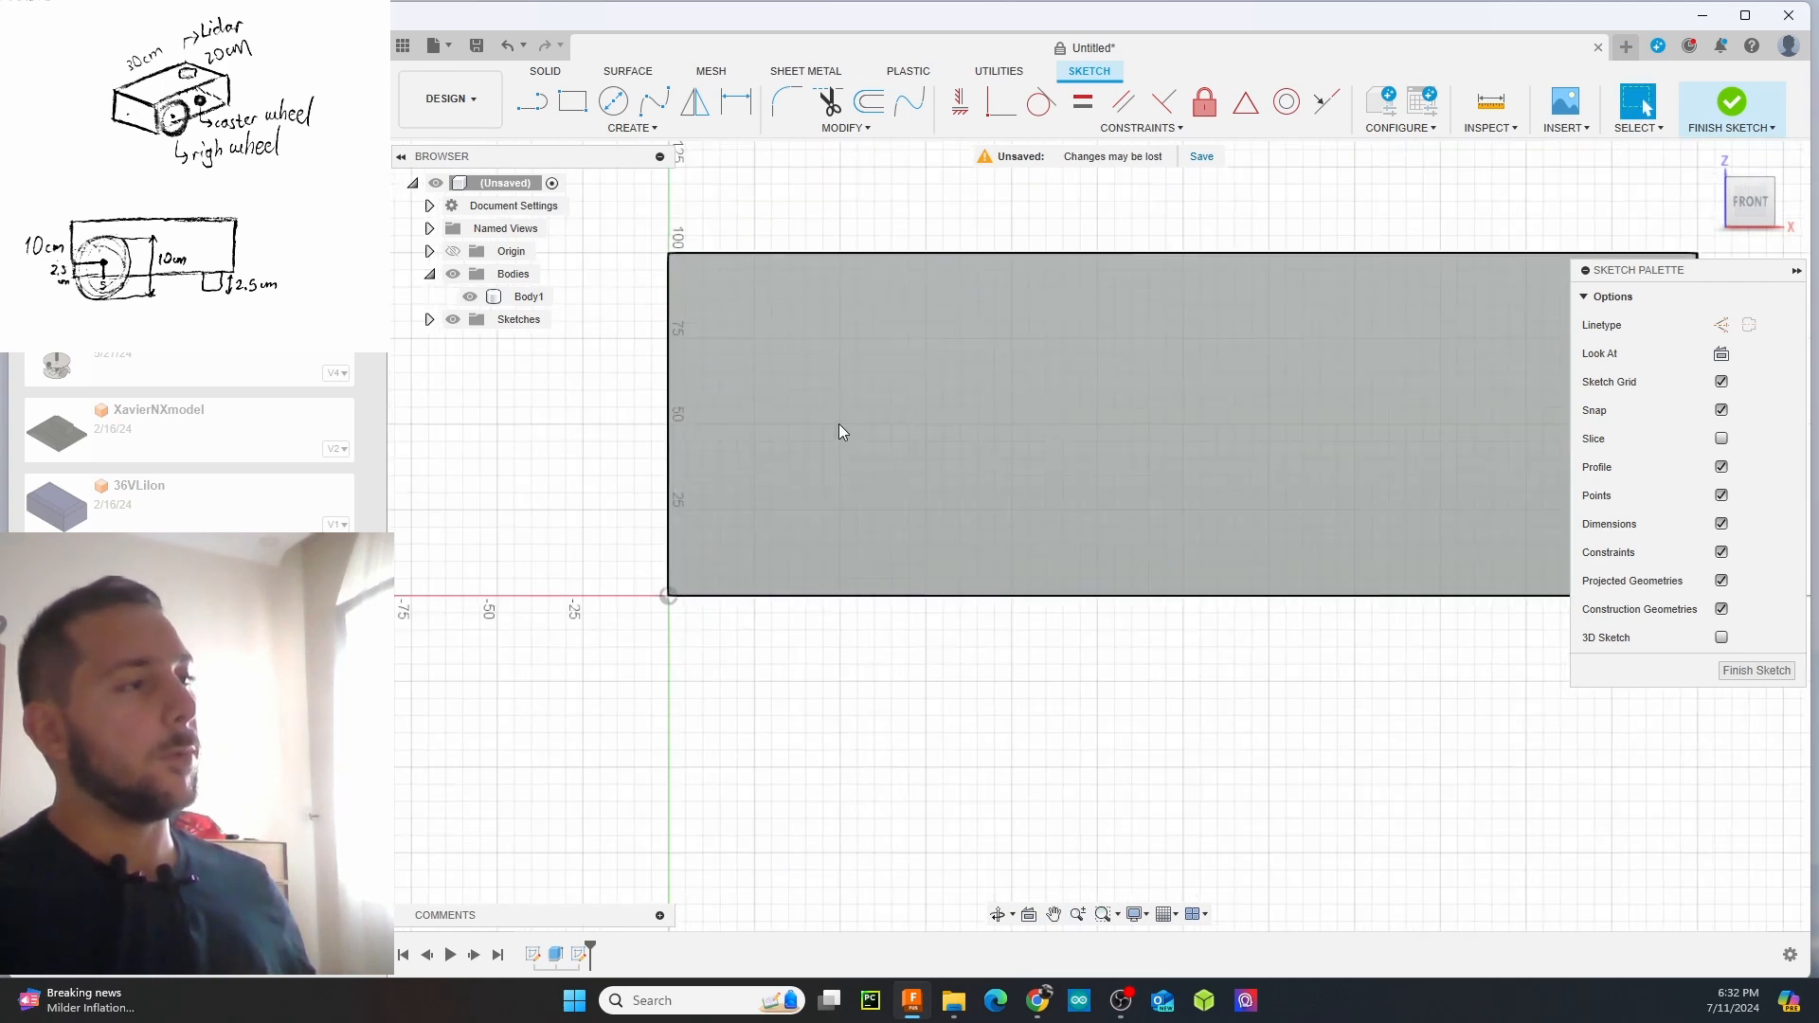
{"action": "key", "text": "l"}
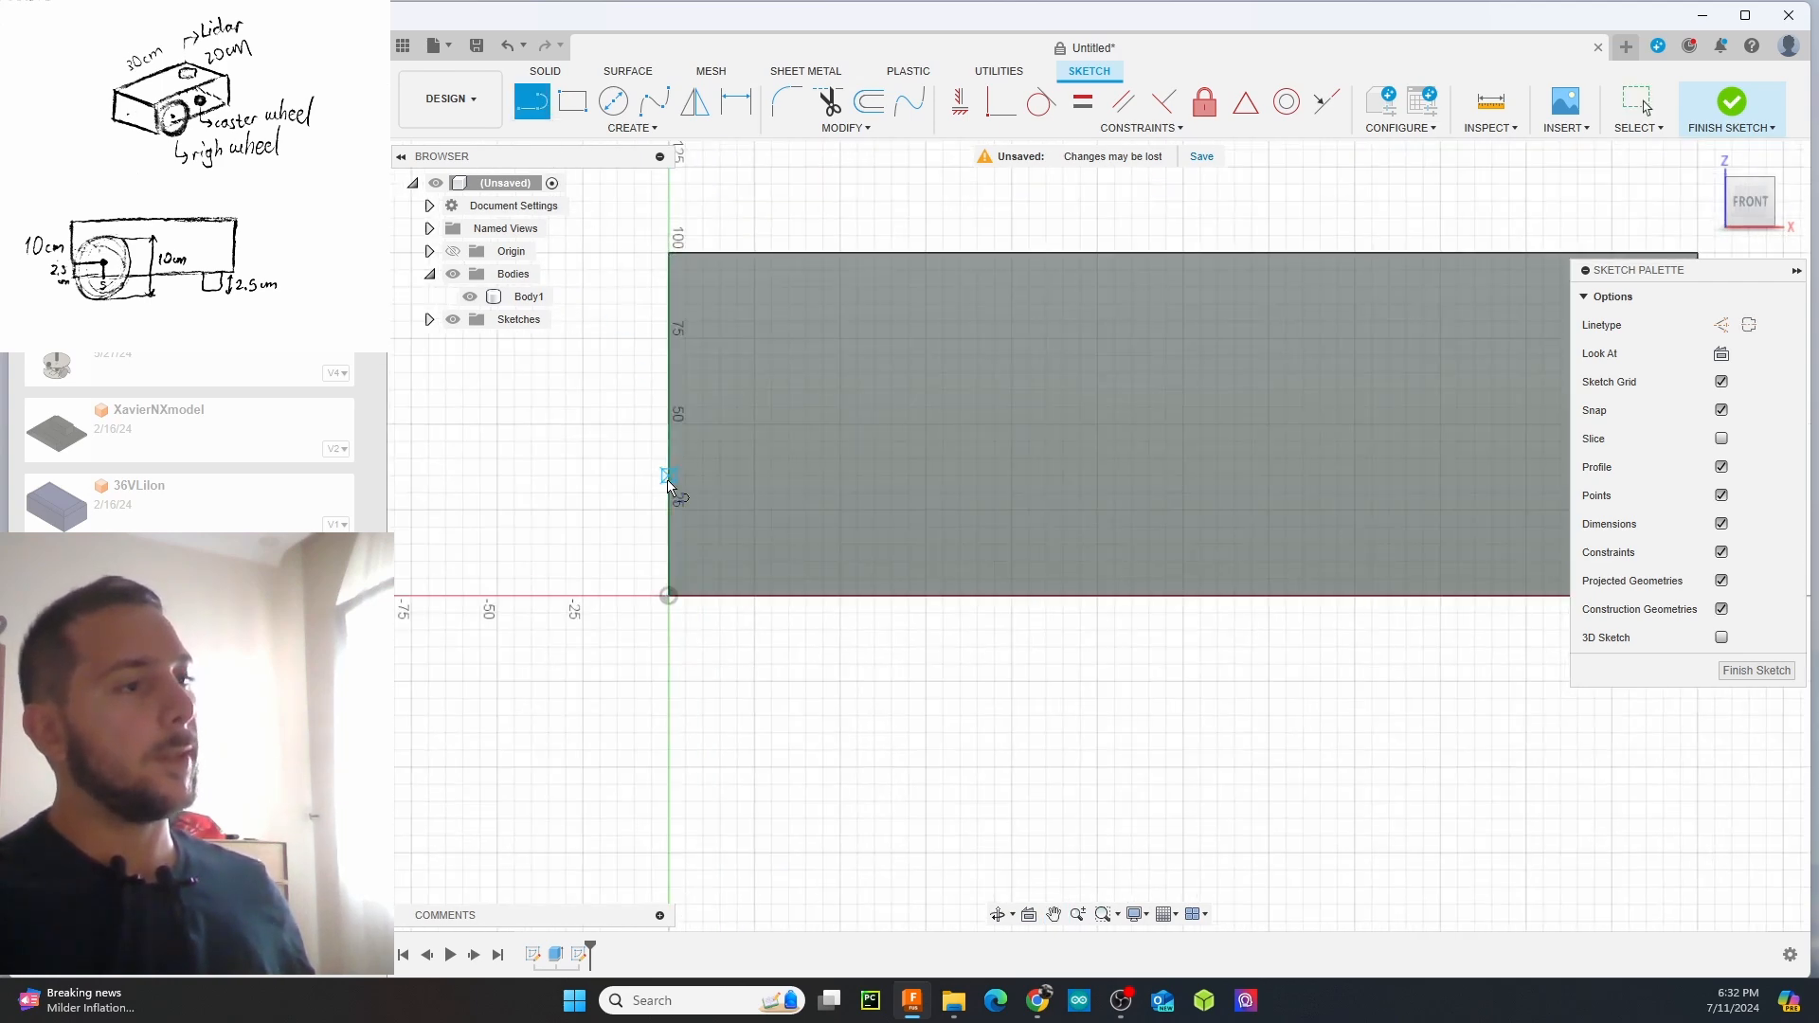
{"action": "left_click", "coordinate": [669, 596]}
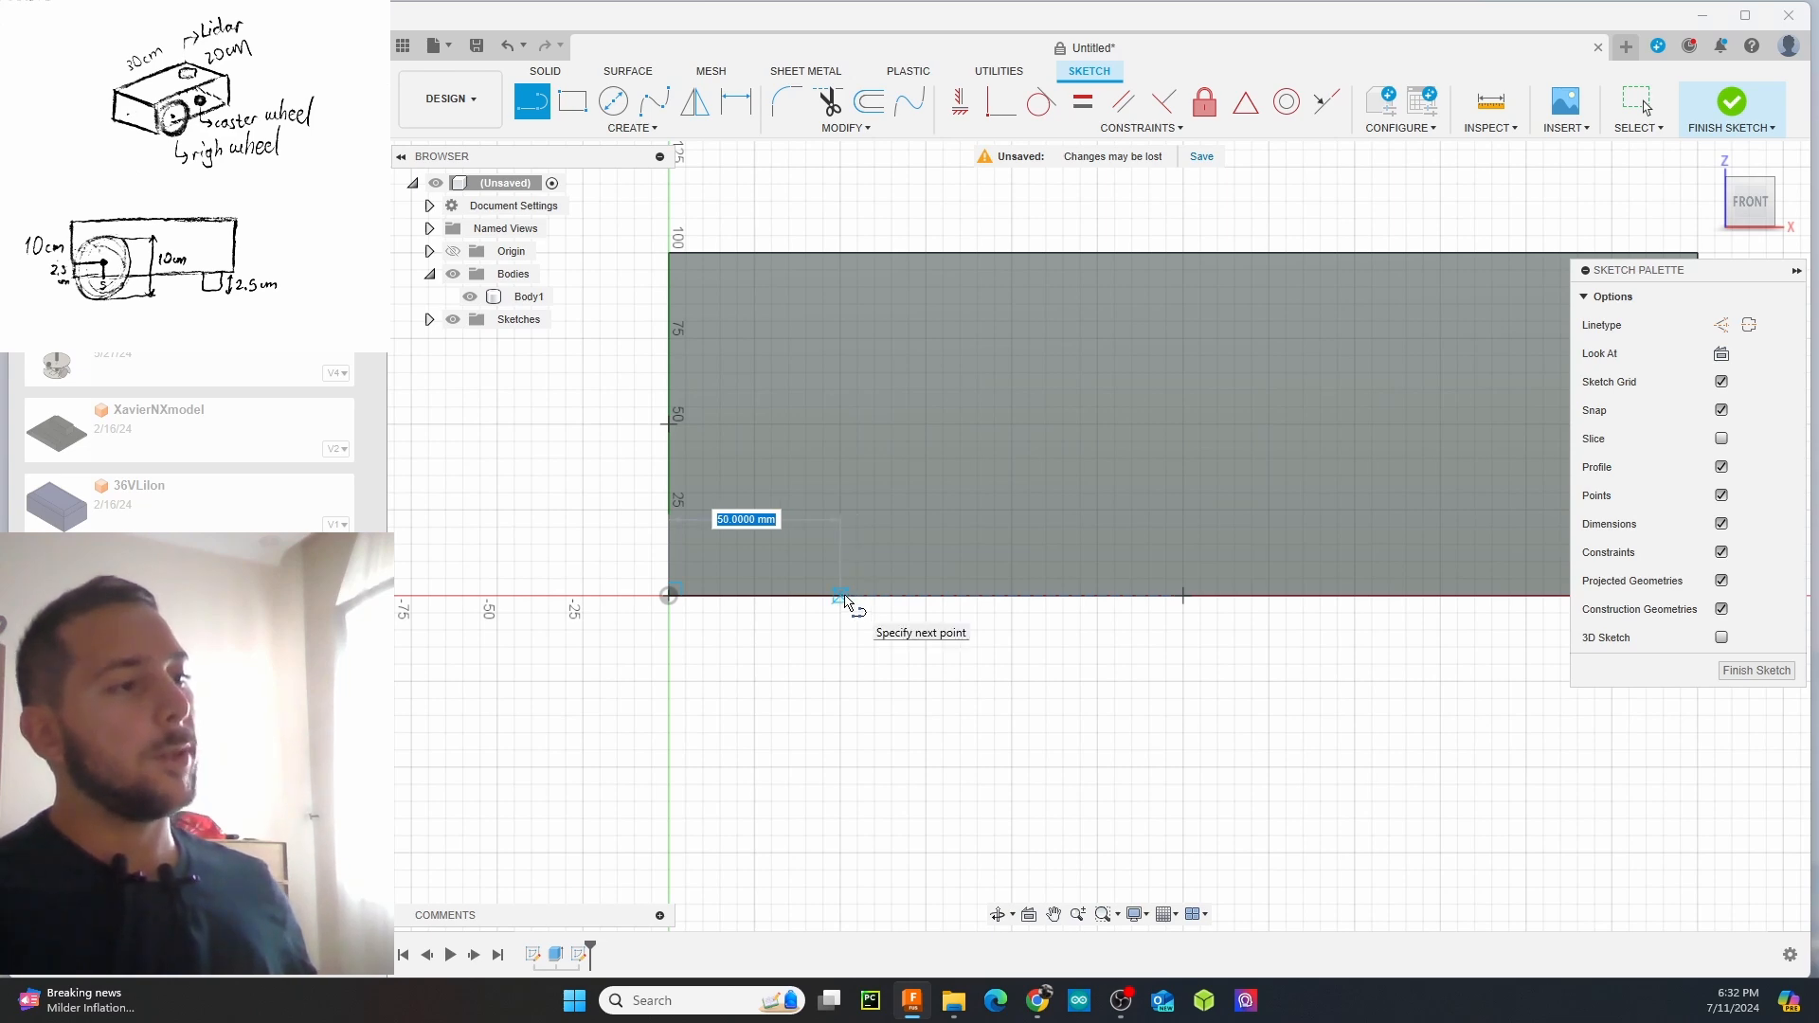
{"action": "left_click", "coordinate": [842, 597]}
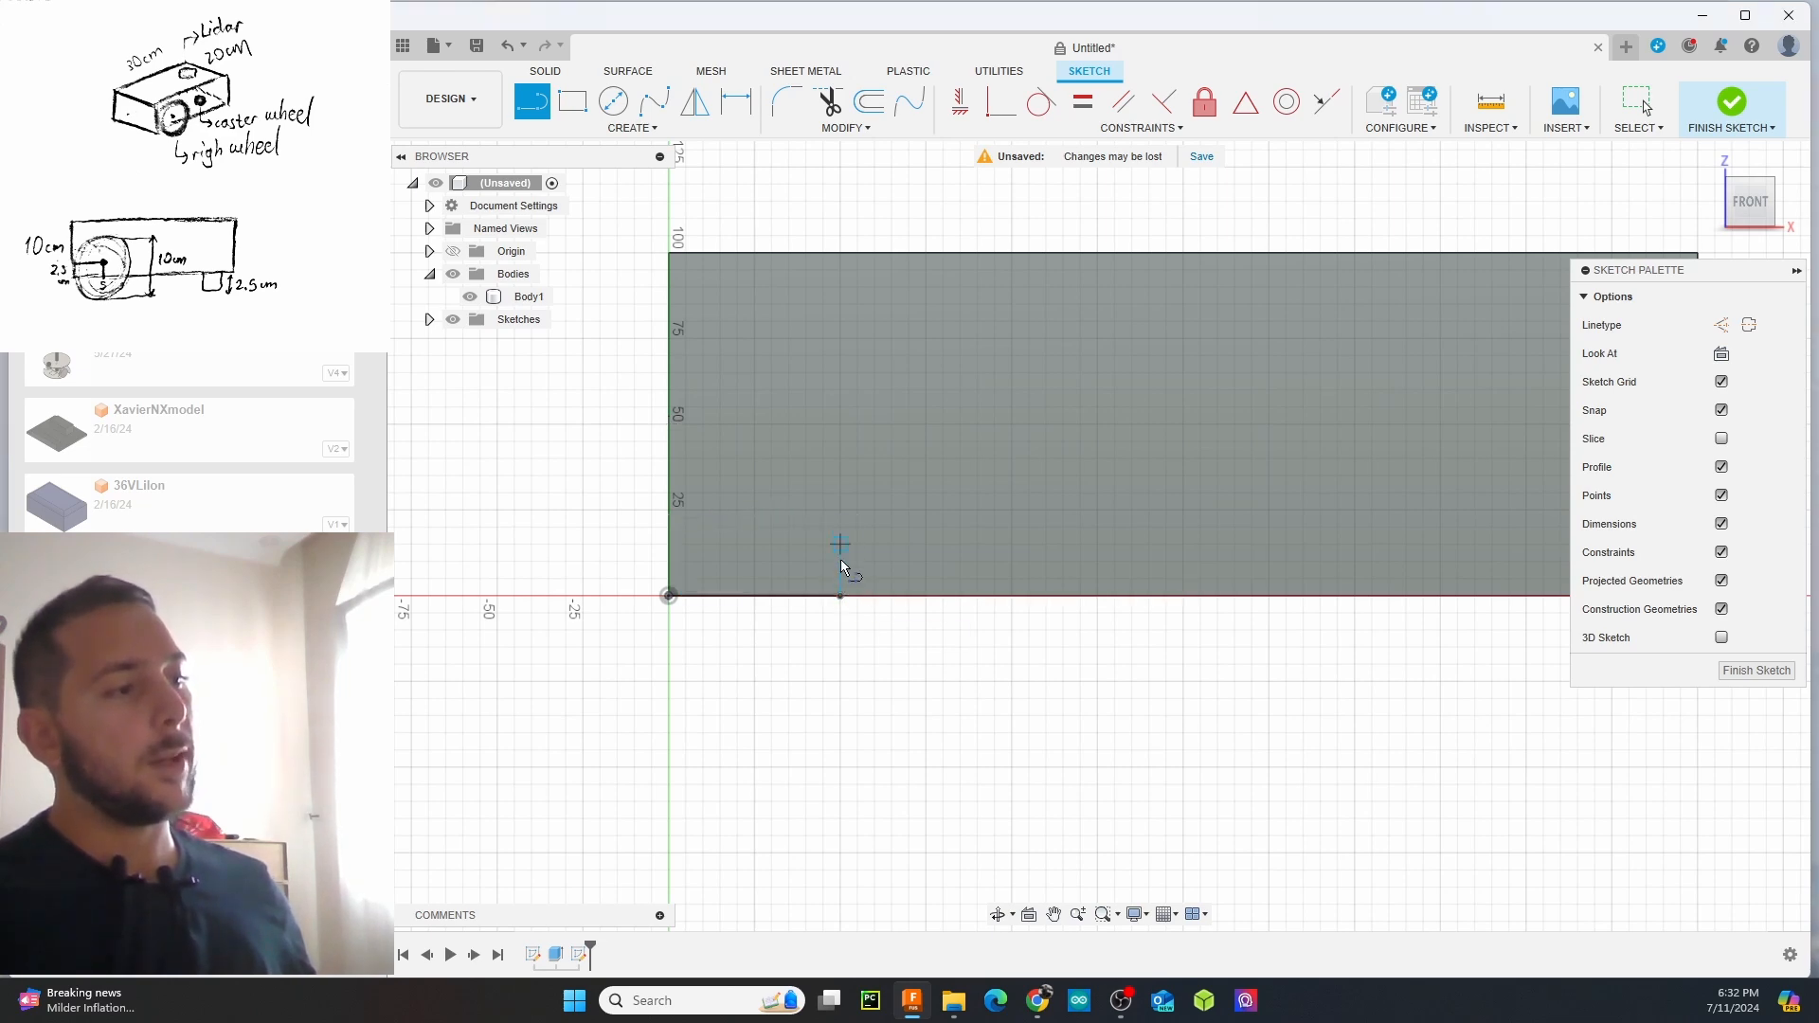
{"action": "left_click", "coordinate": [841, 512]}
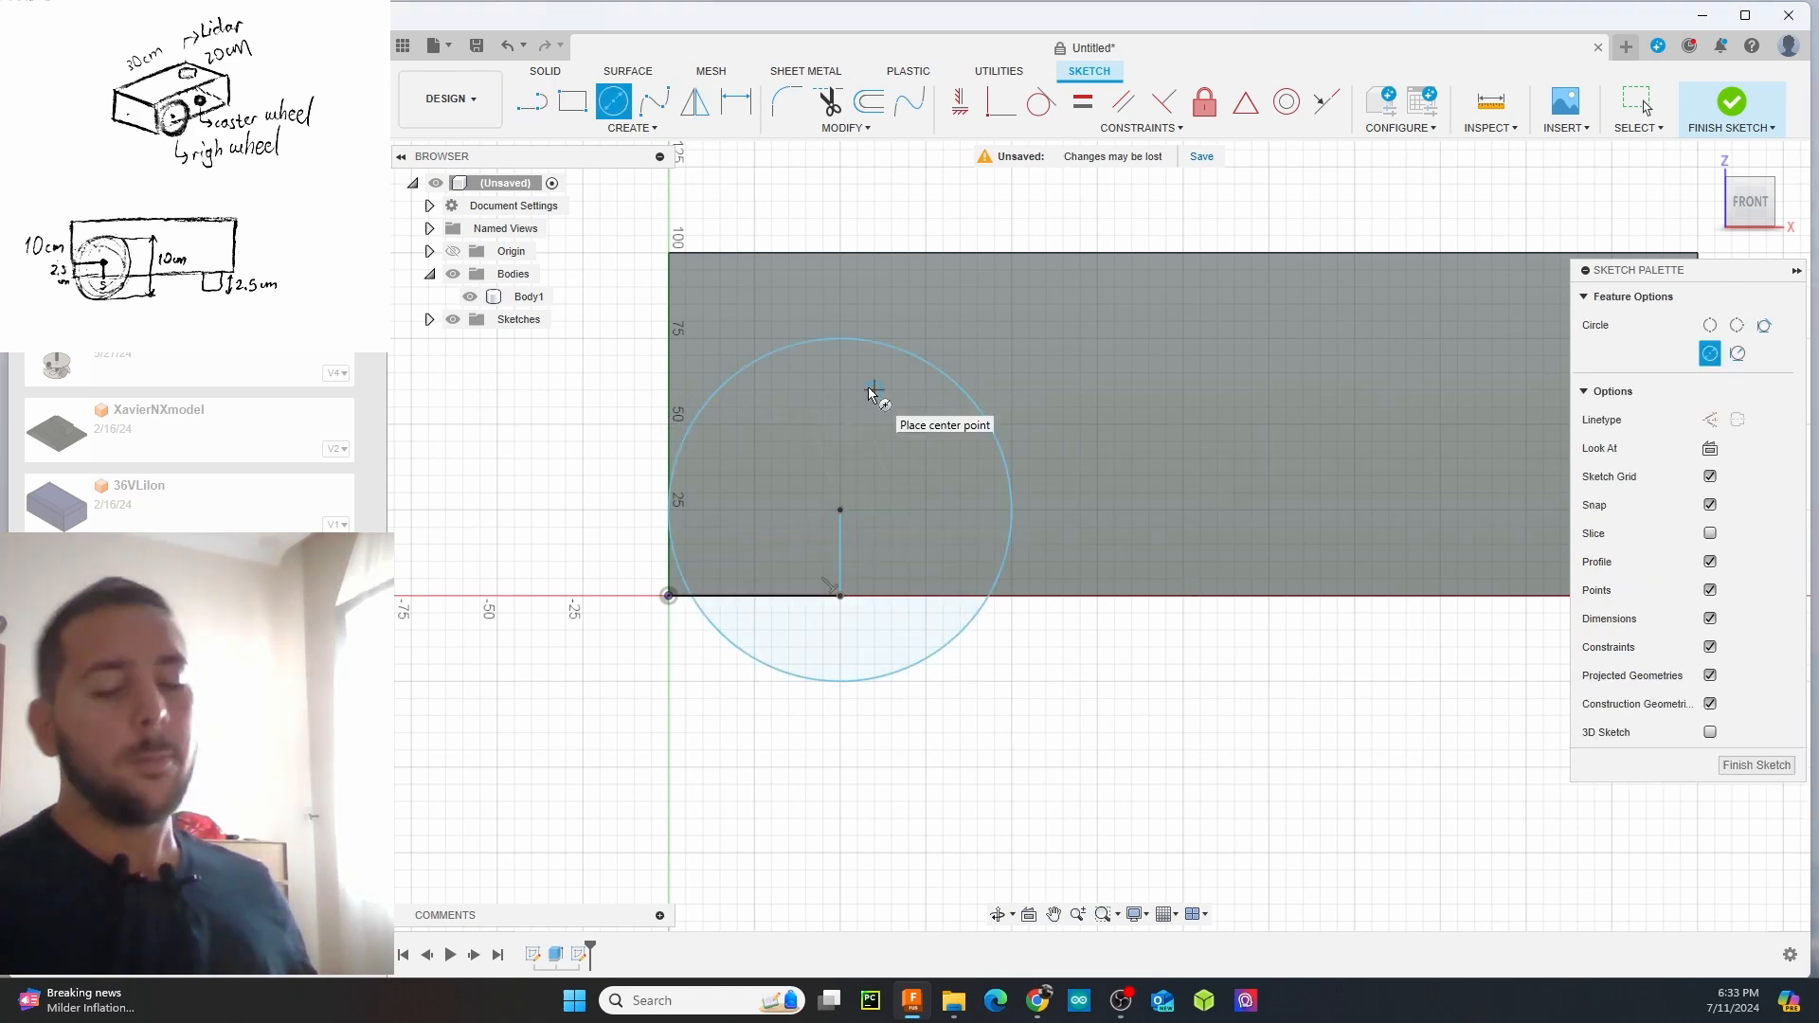
{"action": "key", "text": "Escape"}
{"action": "key", "text": "ctrl+z"}
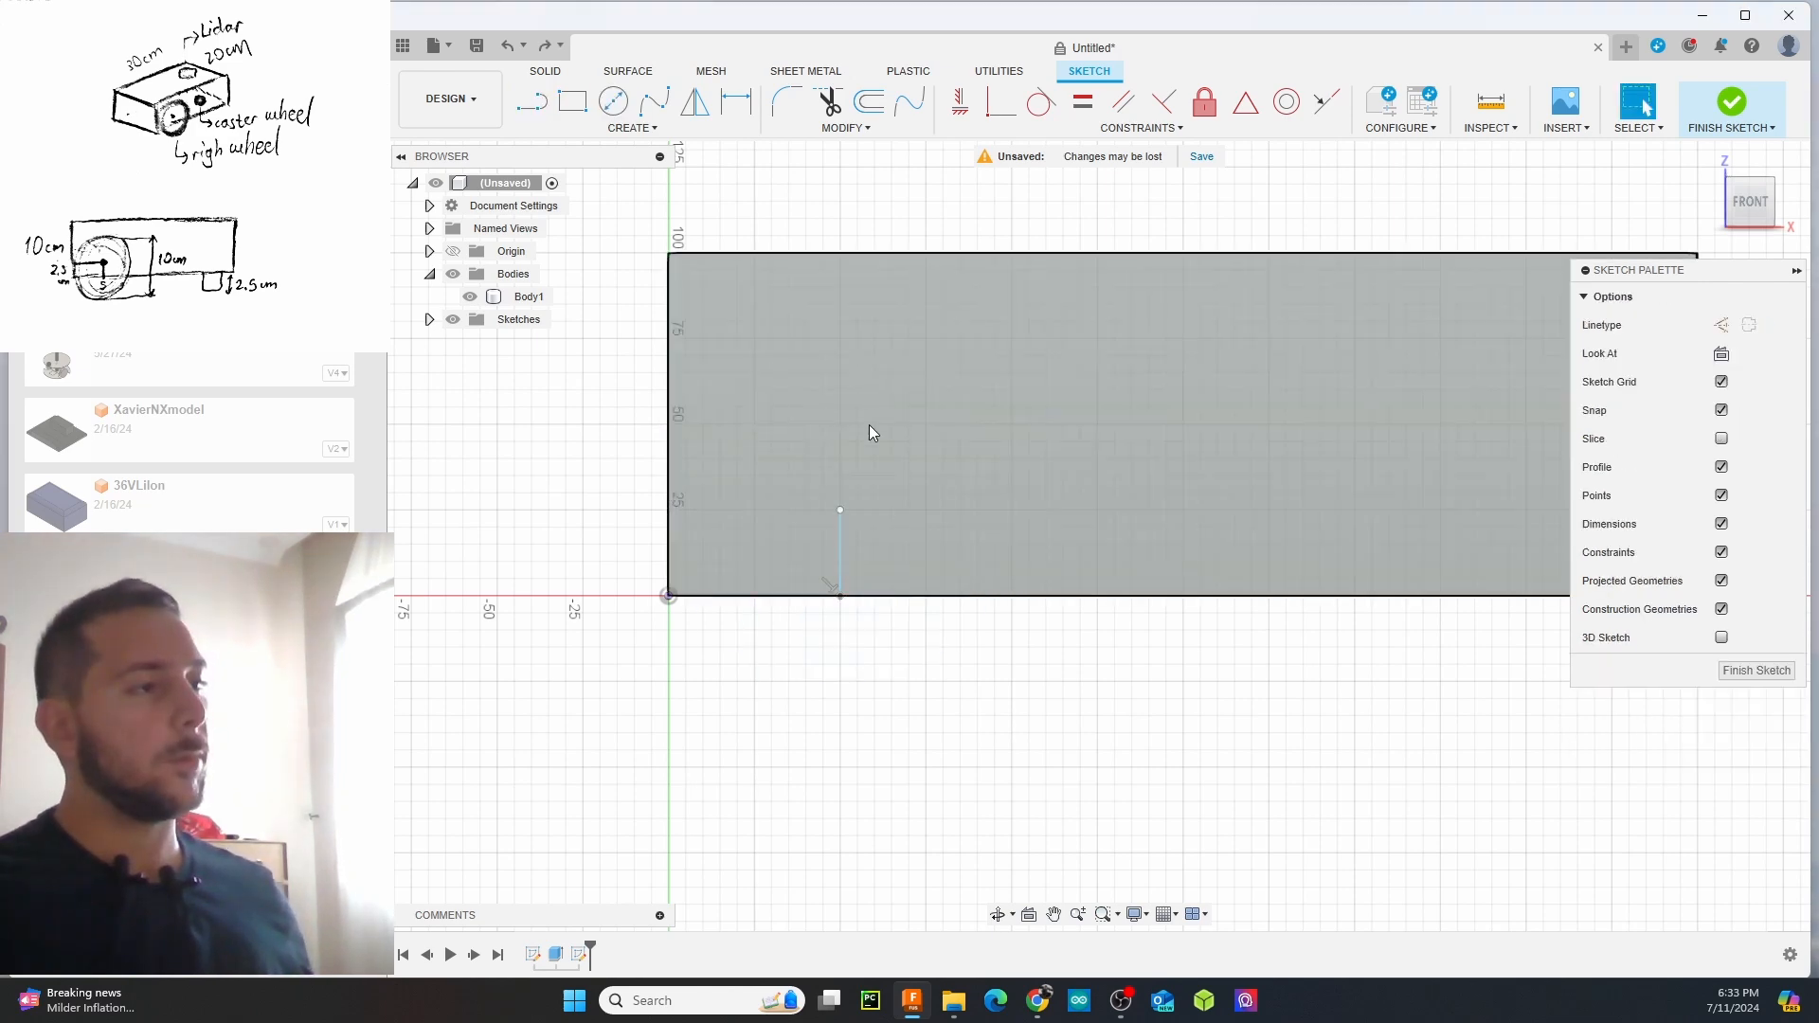
{"action": "key", "text": "ctrl+z"}
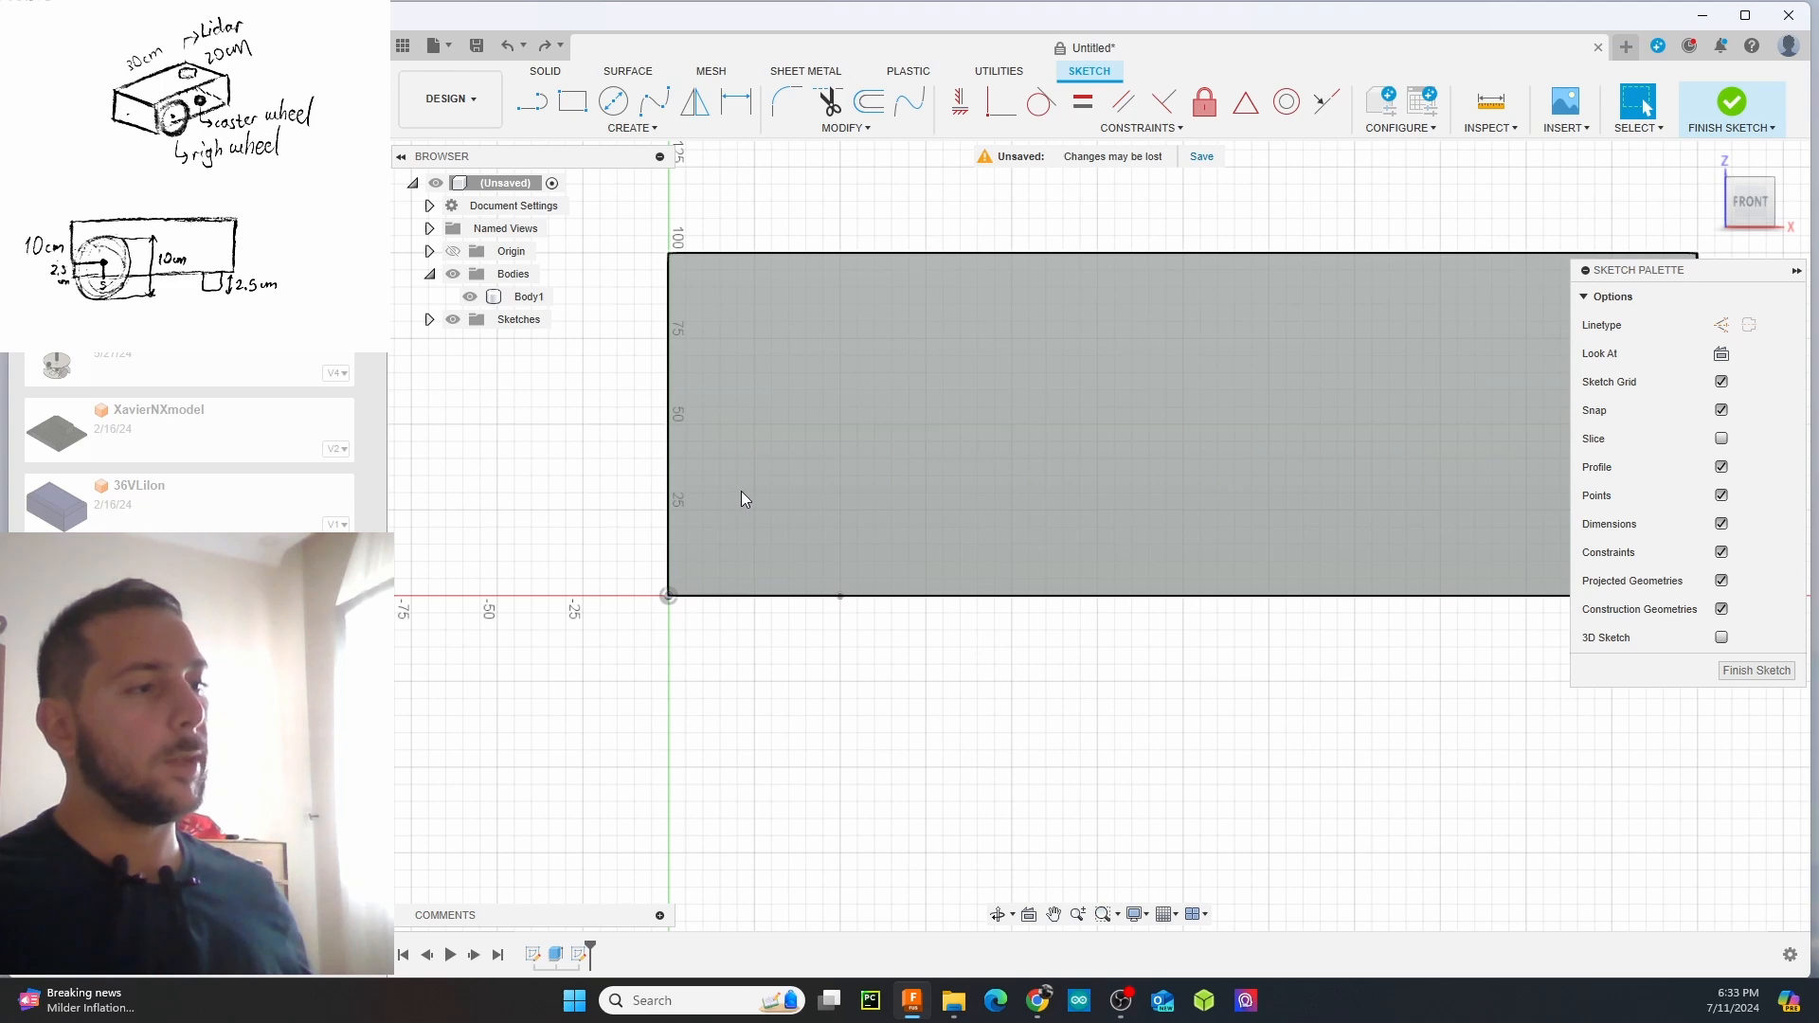
Draw a 25 mm vertical line up from the end of the 50 mm line and a 30 mm diameter circle centred on its upper end
{"action": "left_click", "coordinate": [839, 596]}
{"action": "left_click", "coordinate": [839, 510]}
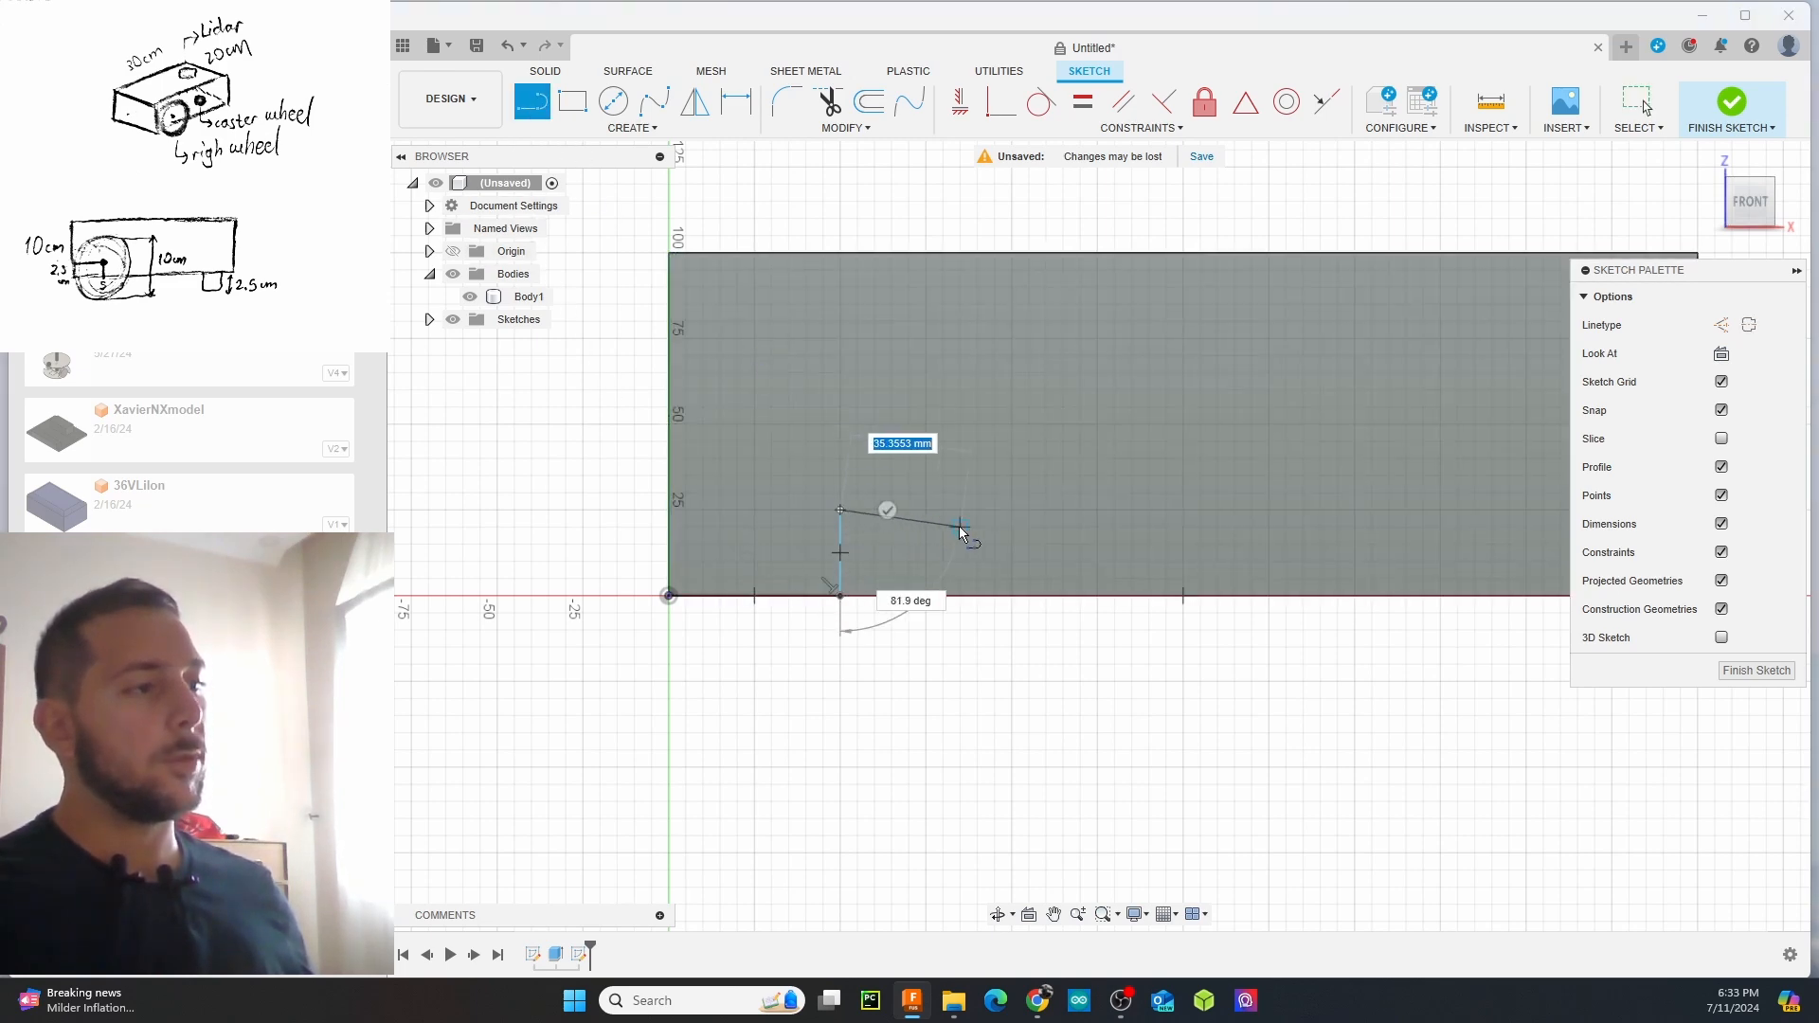
{"action": "key", "text": "Escape"}
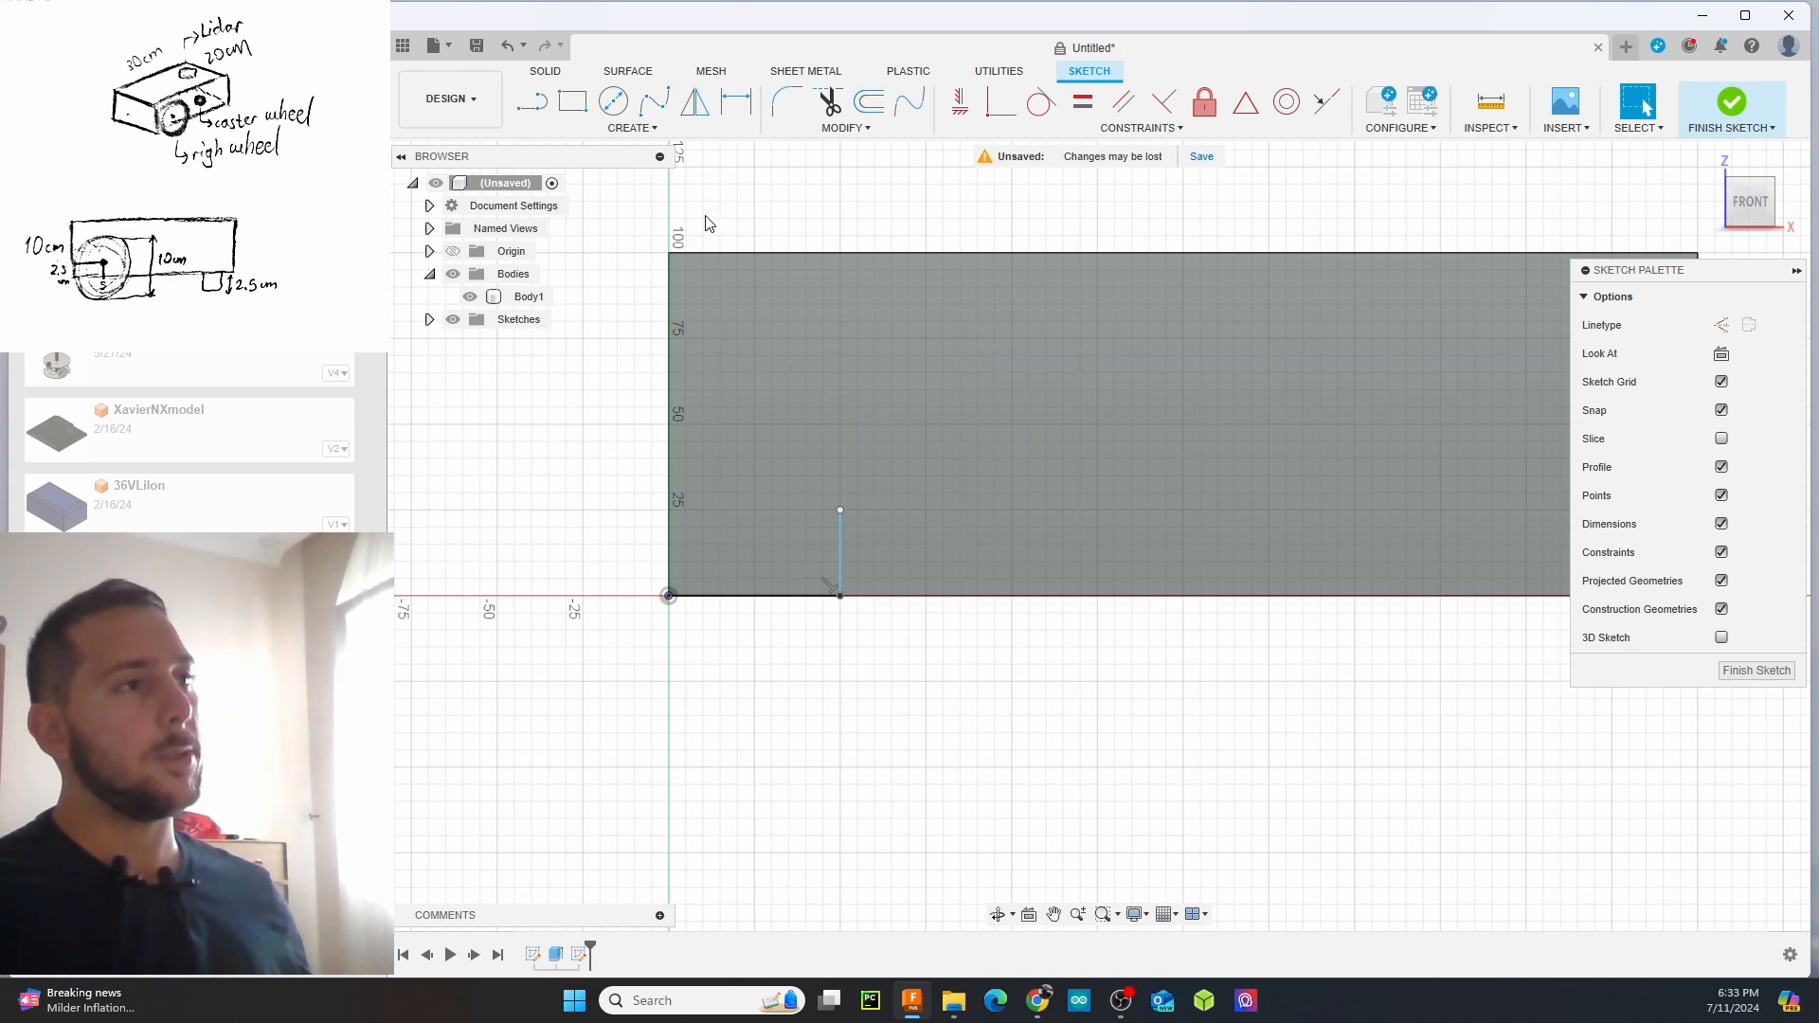
{"action": "left_click", "coordinate": [614, 100]}
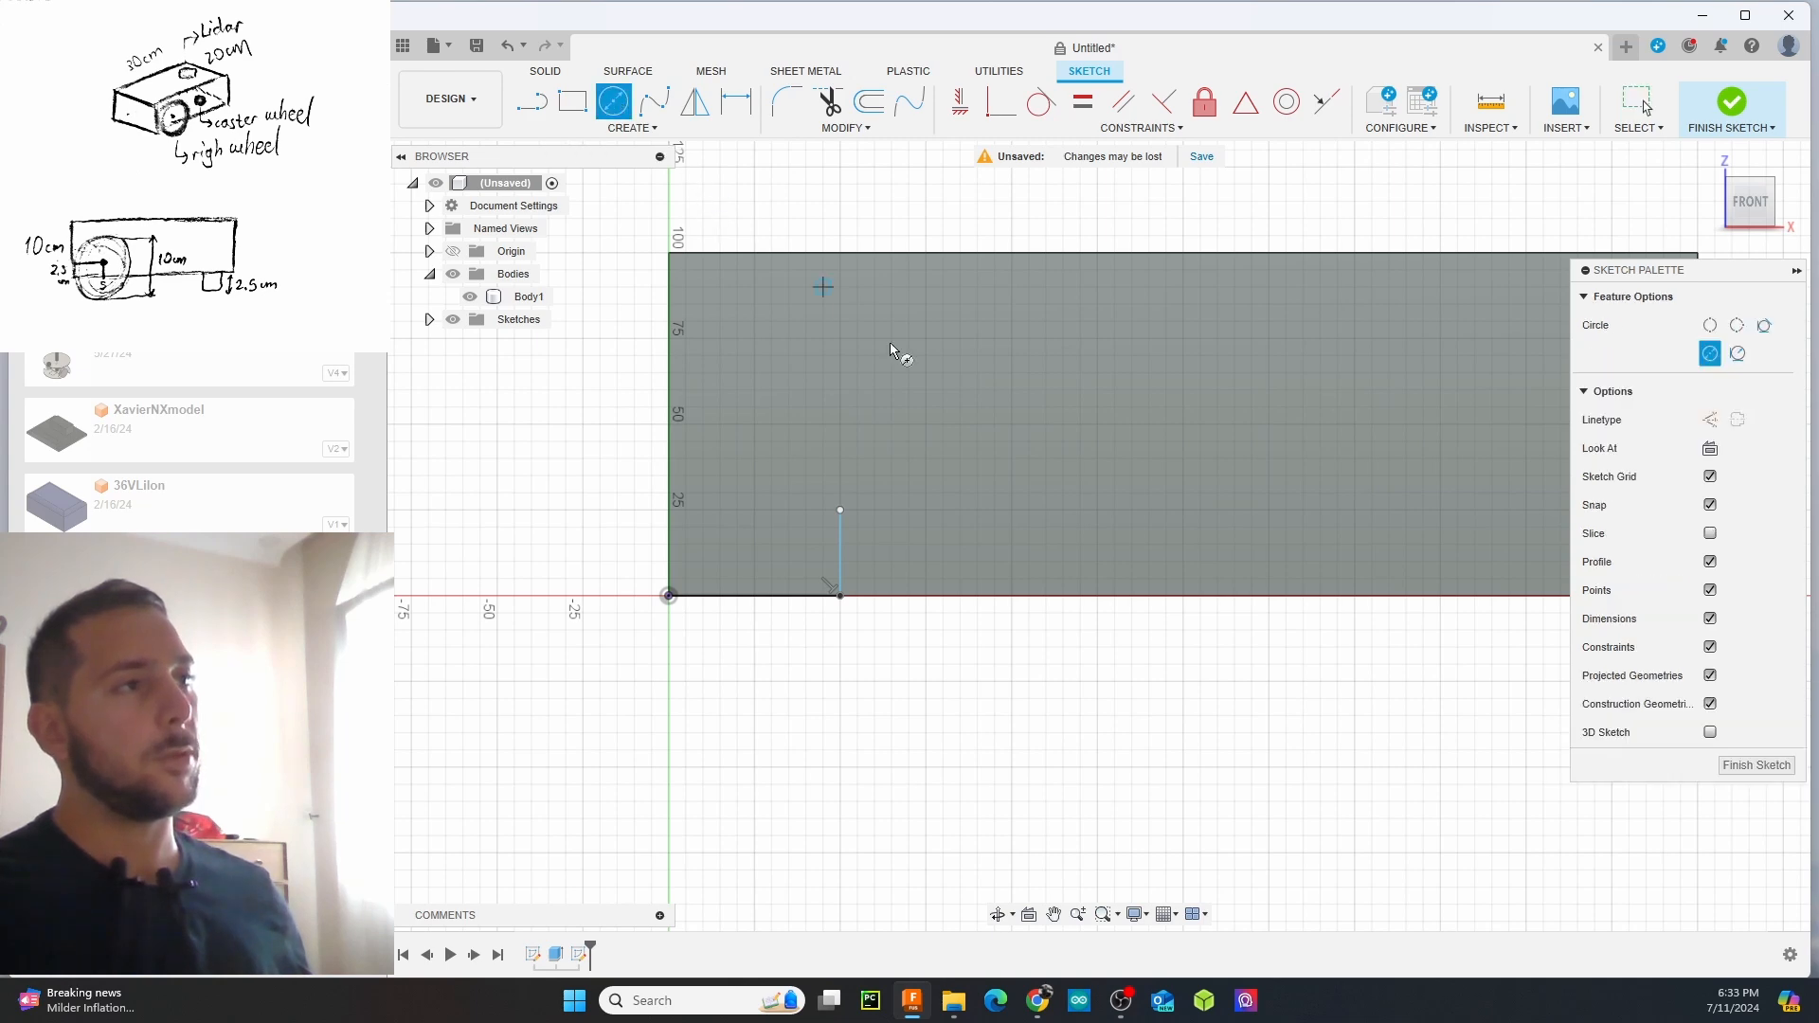
{"action": "left_click", "coordinate": [840, 512]}
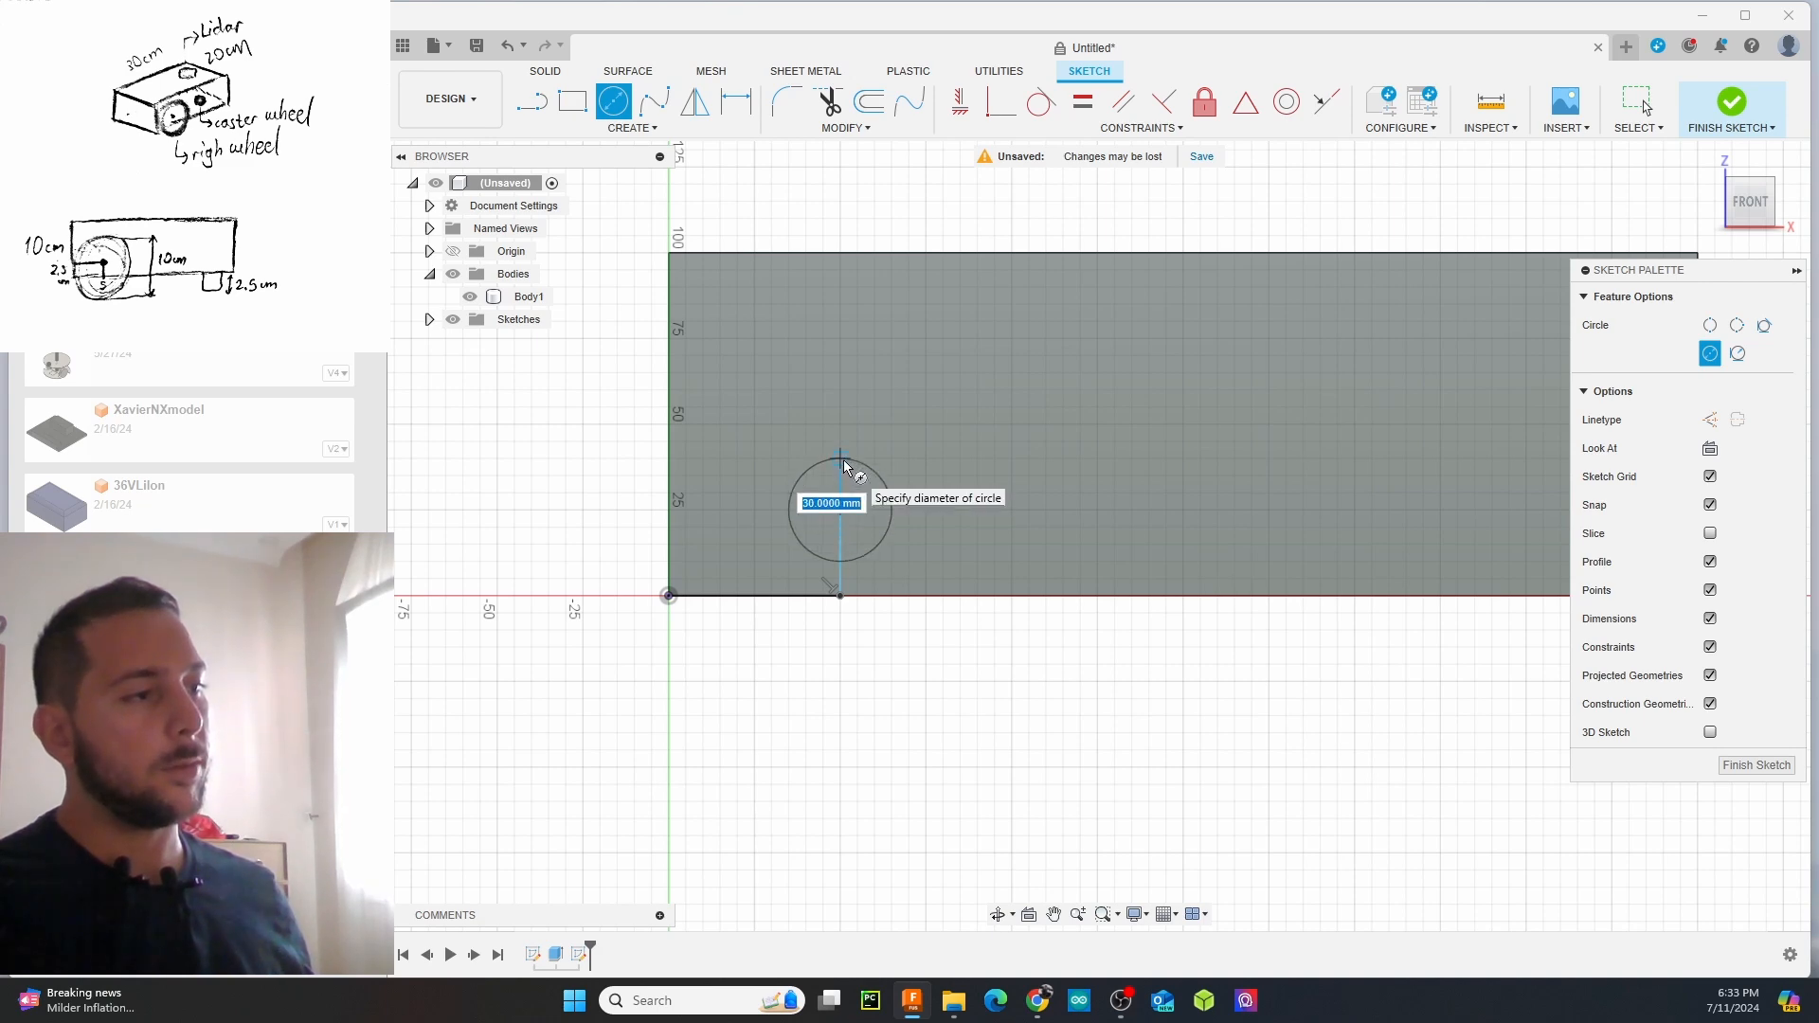
{"action": "left_click", "coordinate": [845, 466]}
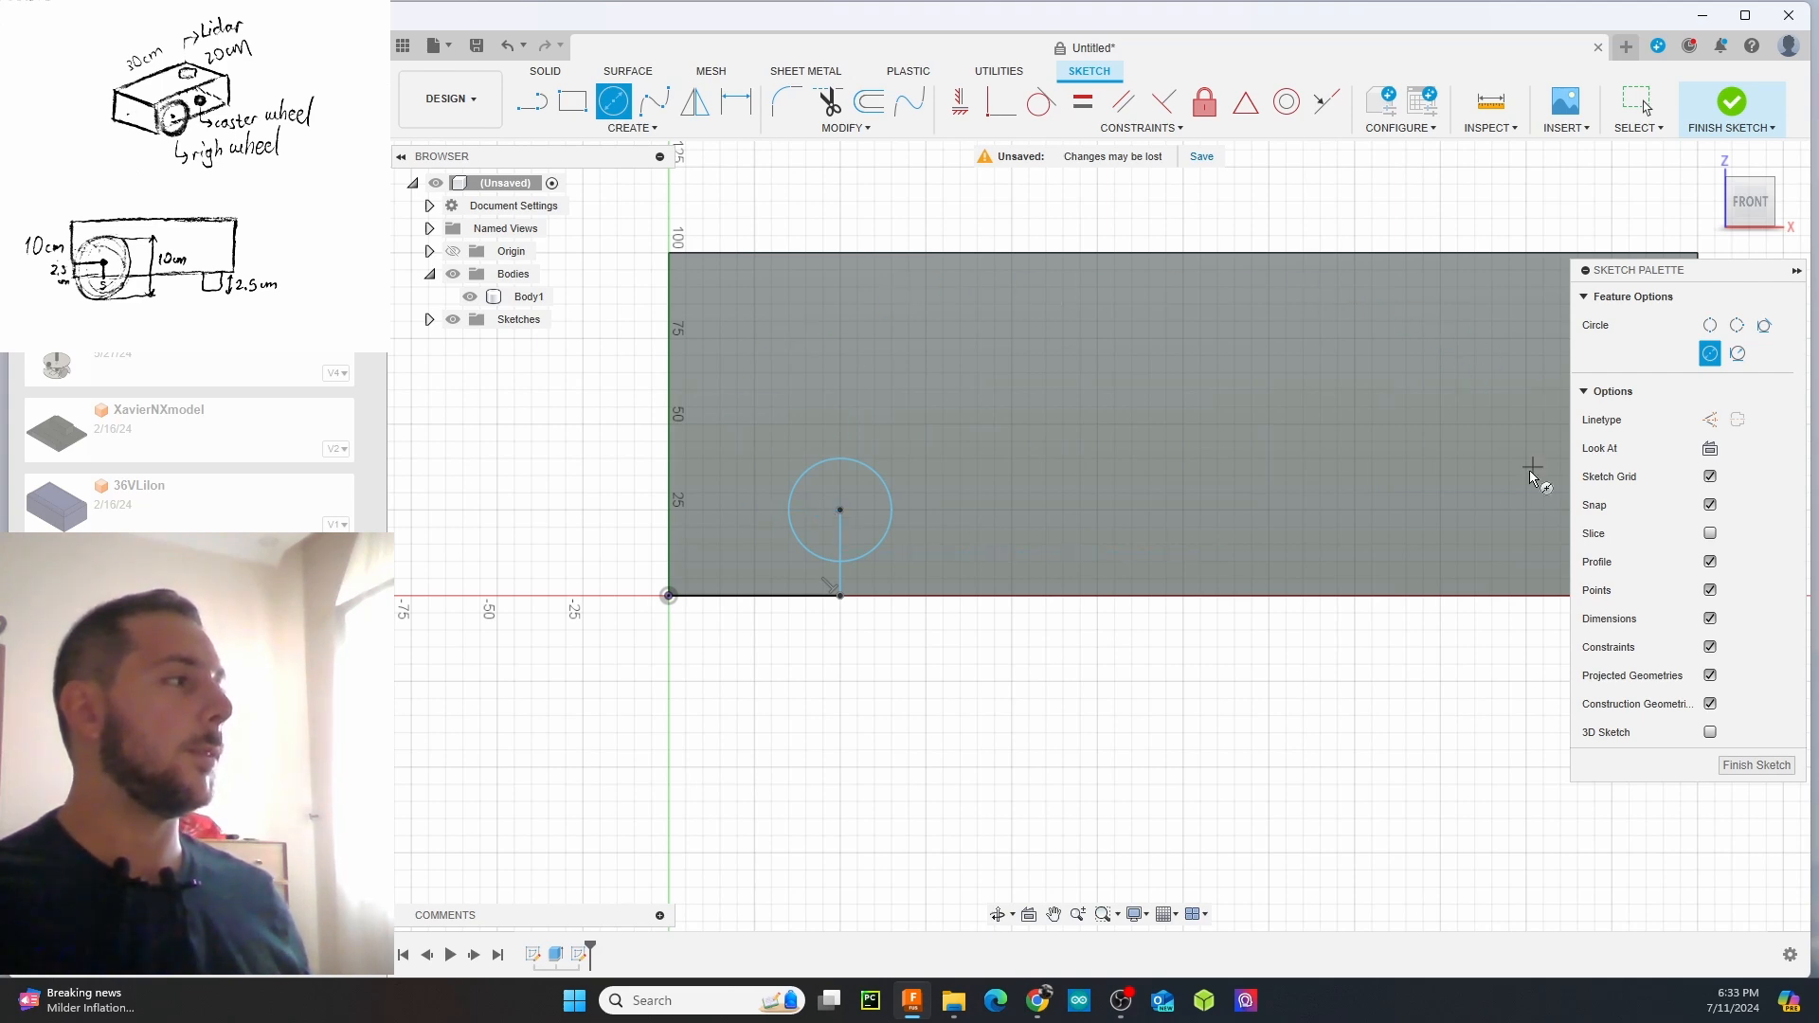
{"action": "key", "text": "Escape"}
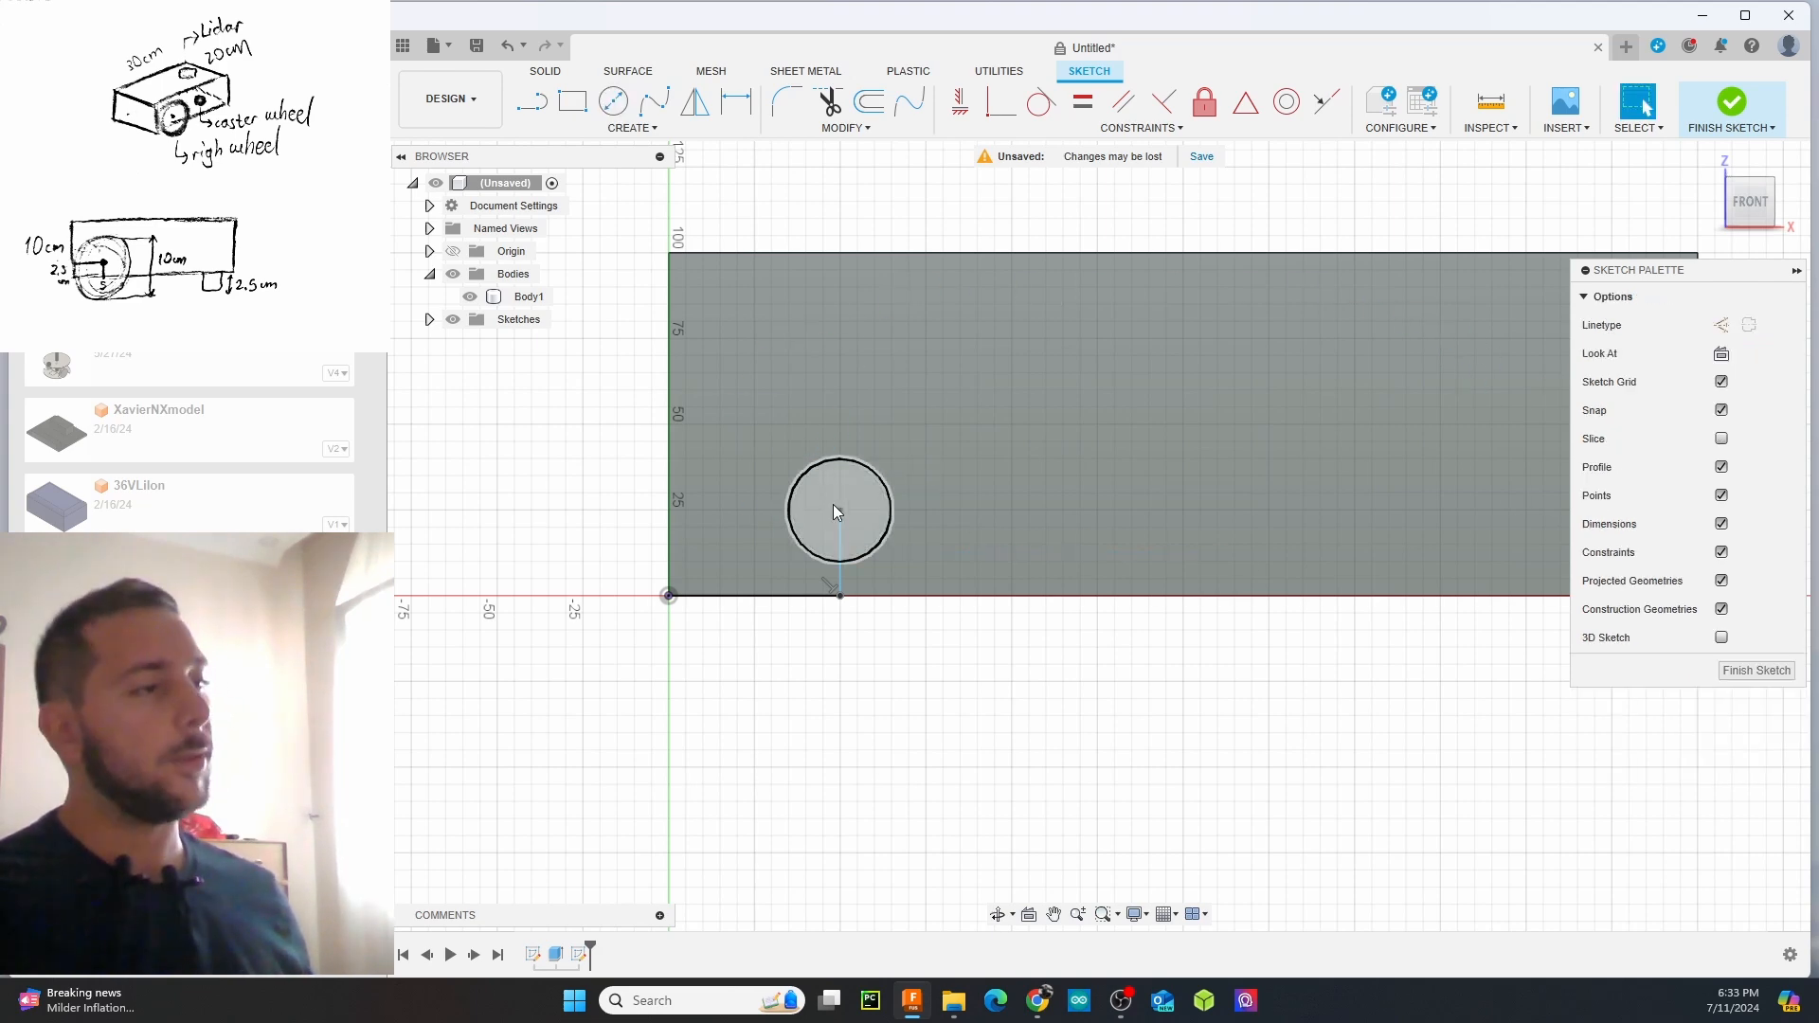
Extrude the circle 5 mm outward from the box's front face, joined to the chassis body
{"action": "right_click", "coordinate": [855, 491]}
{"action": "left_click", "coordinate": [834, 613]}
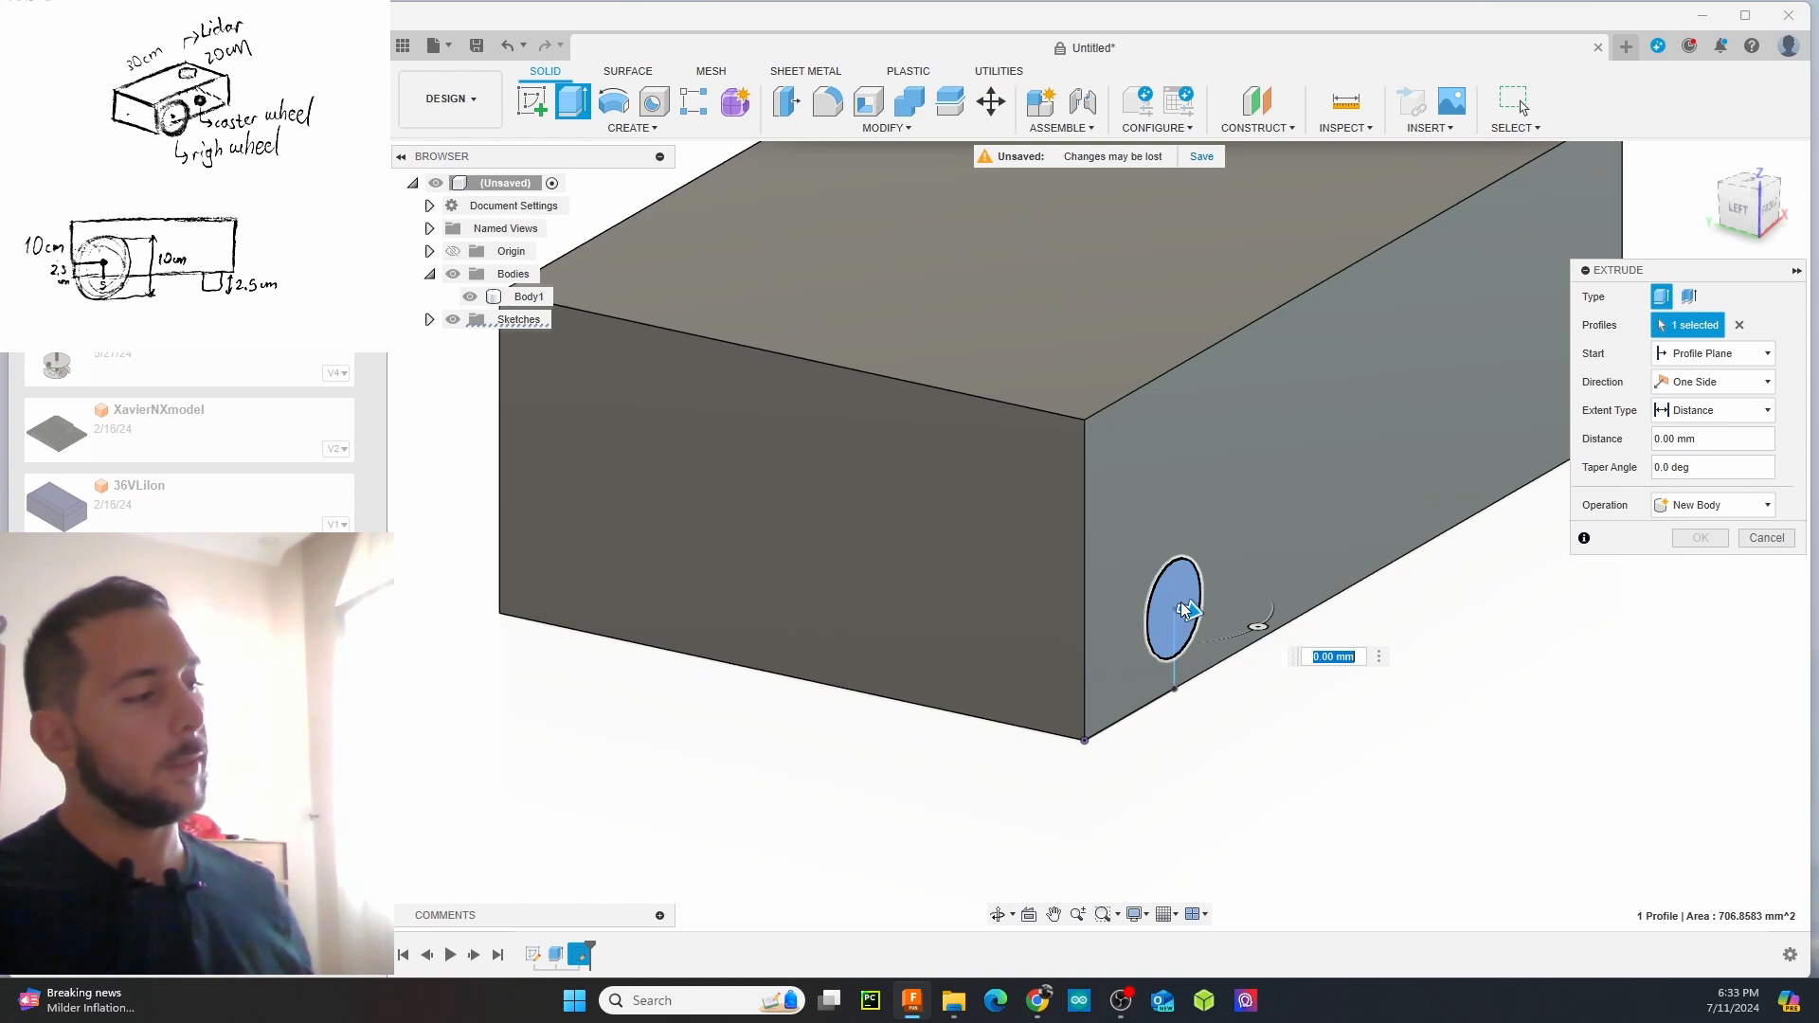
{"action": "type", "text": "5"}
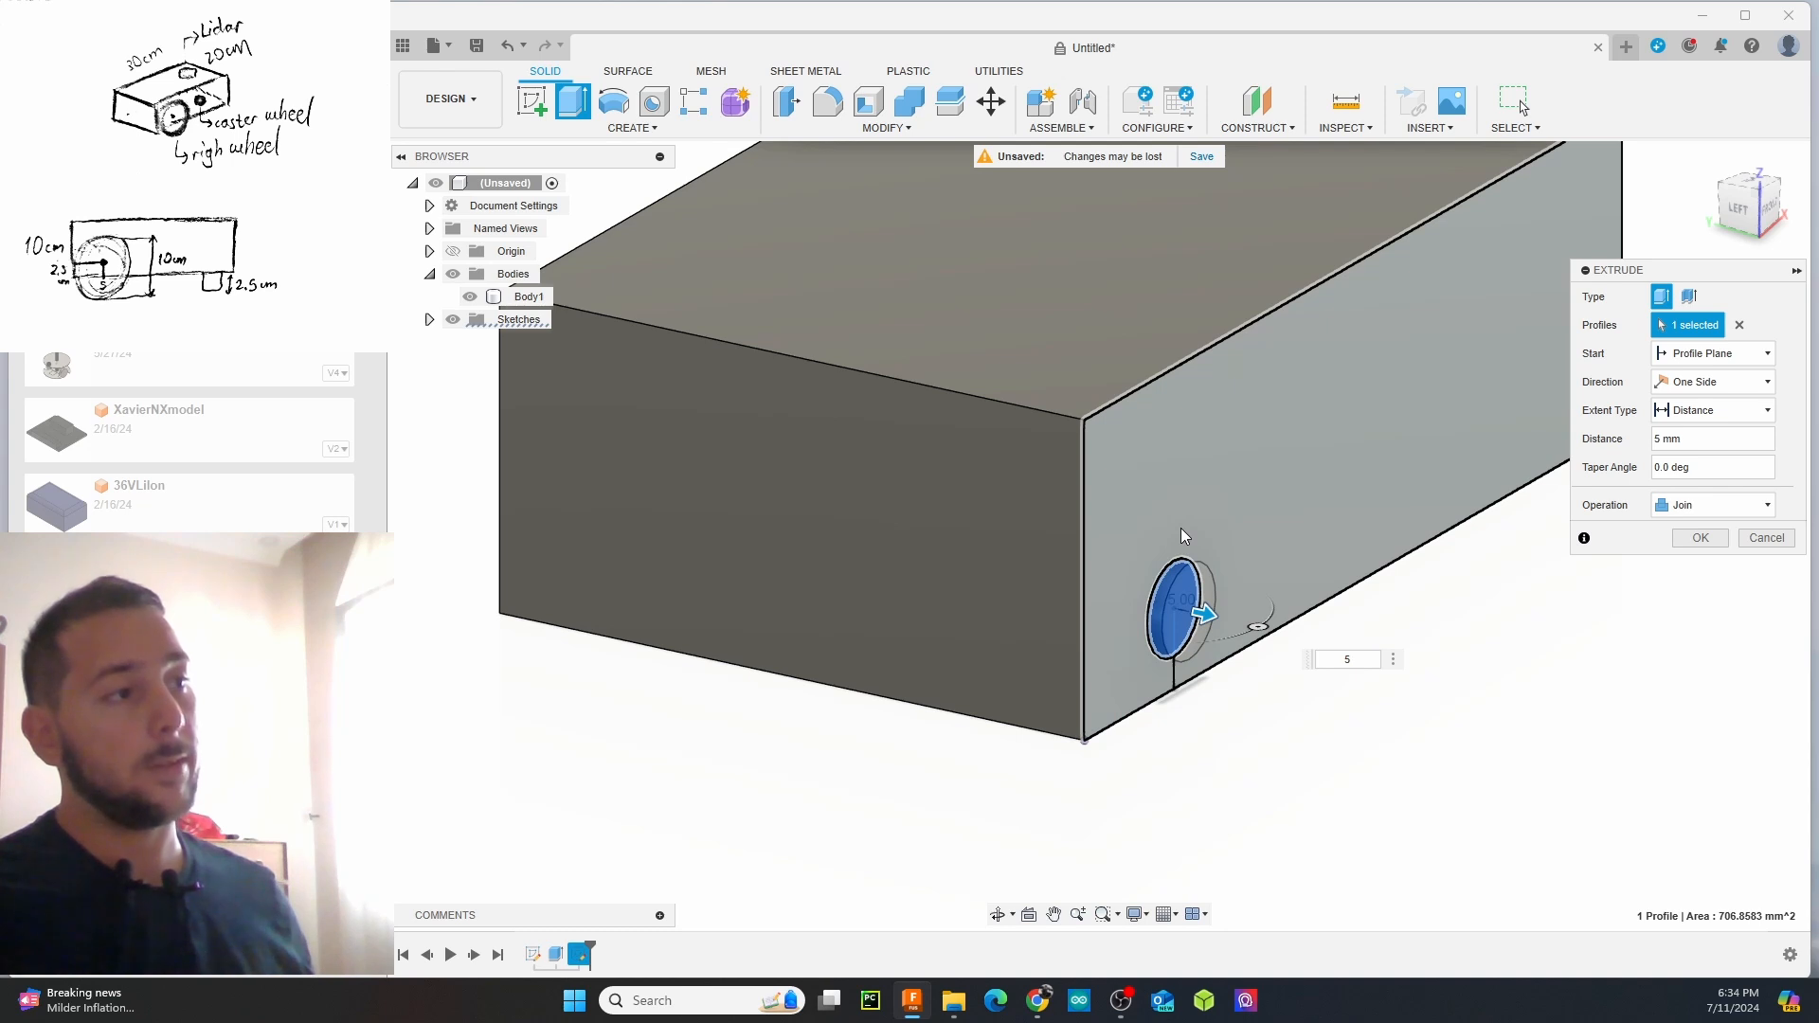
{"action": "key", "text": "Return"}
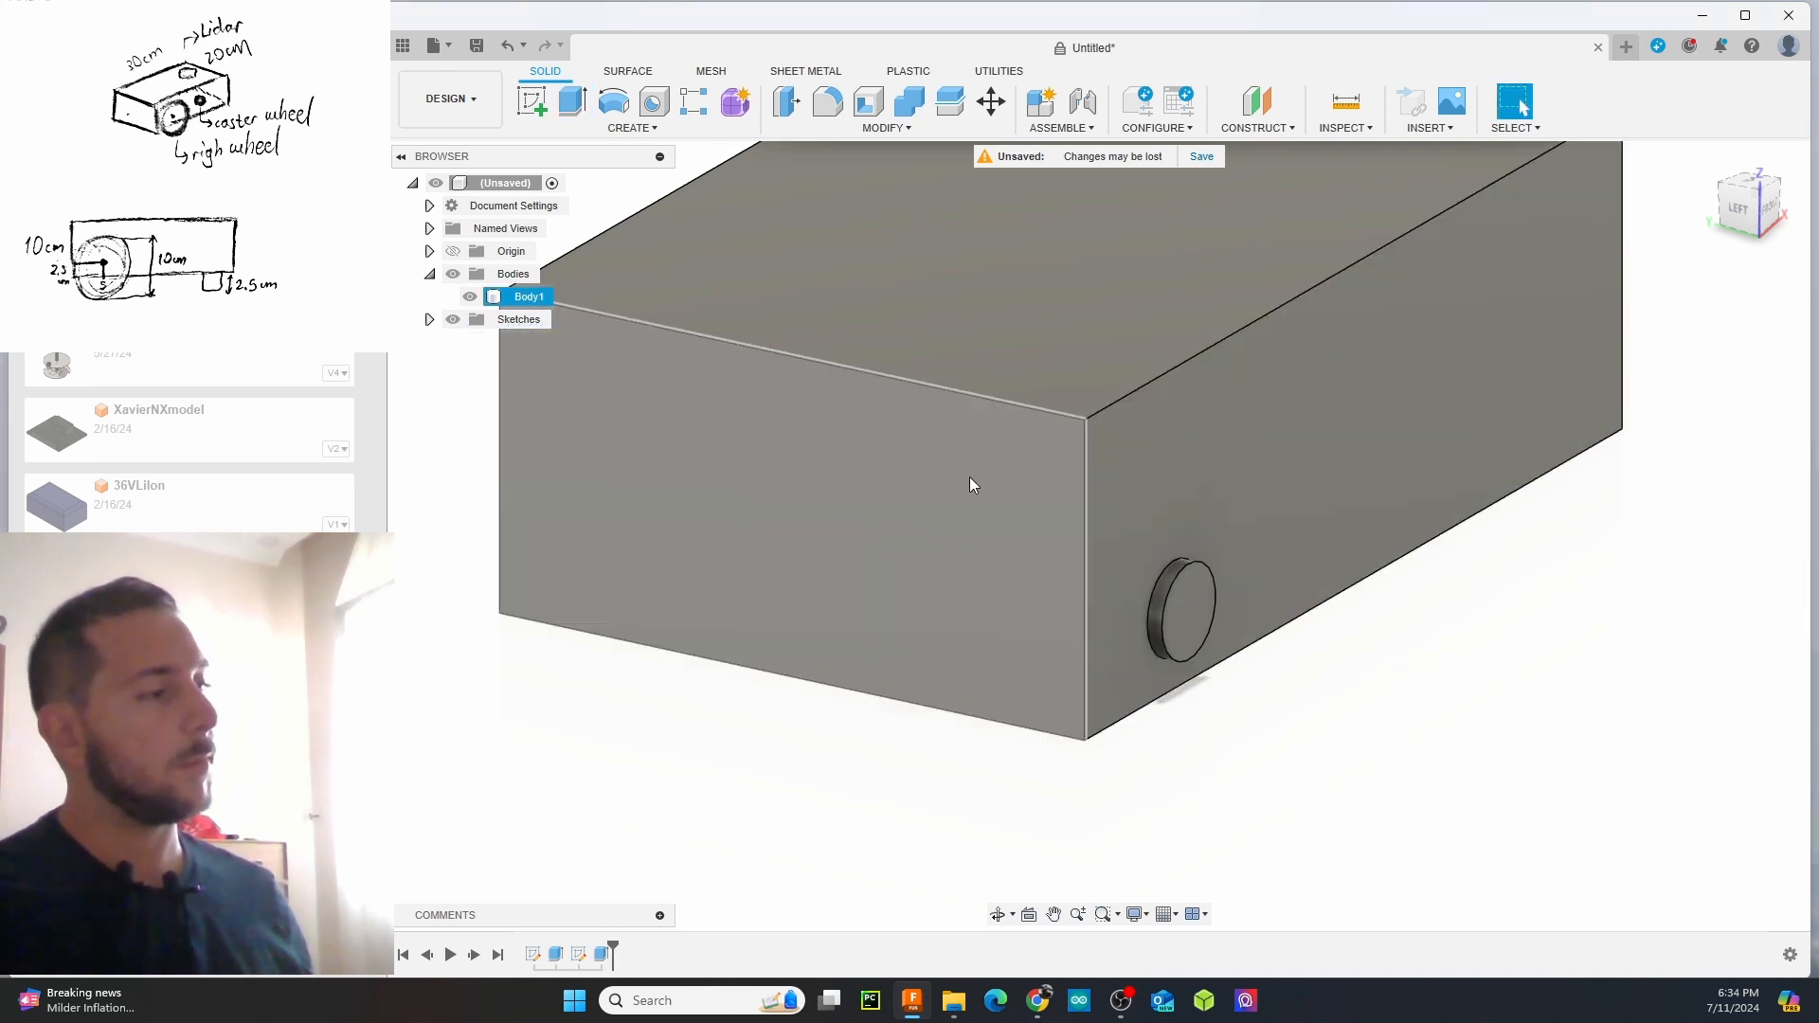
Sketch on the opposite long face a 50 mm line along the bottom edge from the origin corner and a 25 mm vertical line from its end
{"action": "mouse_move", "coordinate": [779, 446]}
{"action": "middle_mouse_down", "text": "shift"}
{"action": "mouse_move", "coordinate": [913, 423]}
{"action": "mouse_move", "coordinate": [1072, 431]}
{"action": "middle_mouse_up", "text": "shift"}
{"action": "left_click", "coordinate": [524, 100]}
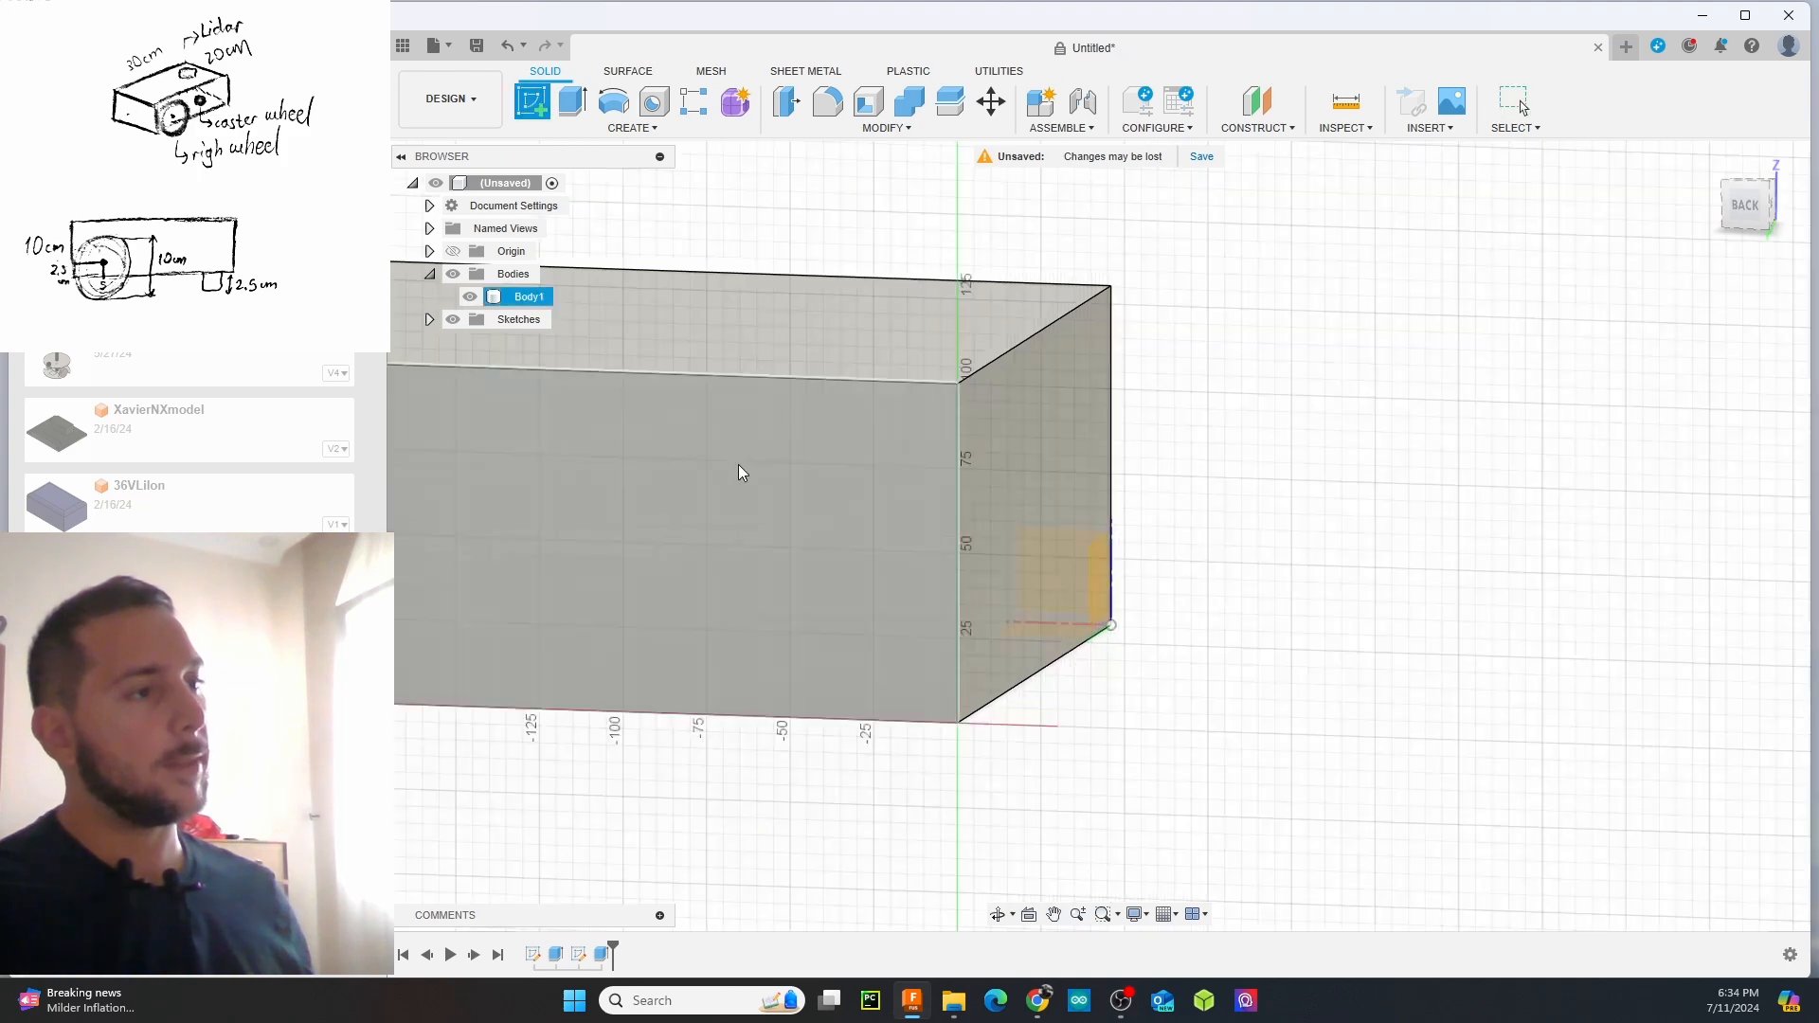
{"action": "left_click", "coordinate": [779, 469]}
{"action": "left_click", "coordinate": [544, 112]}
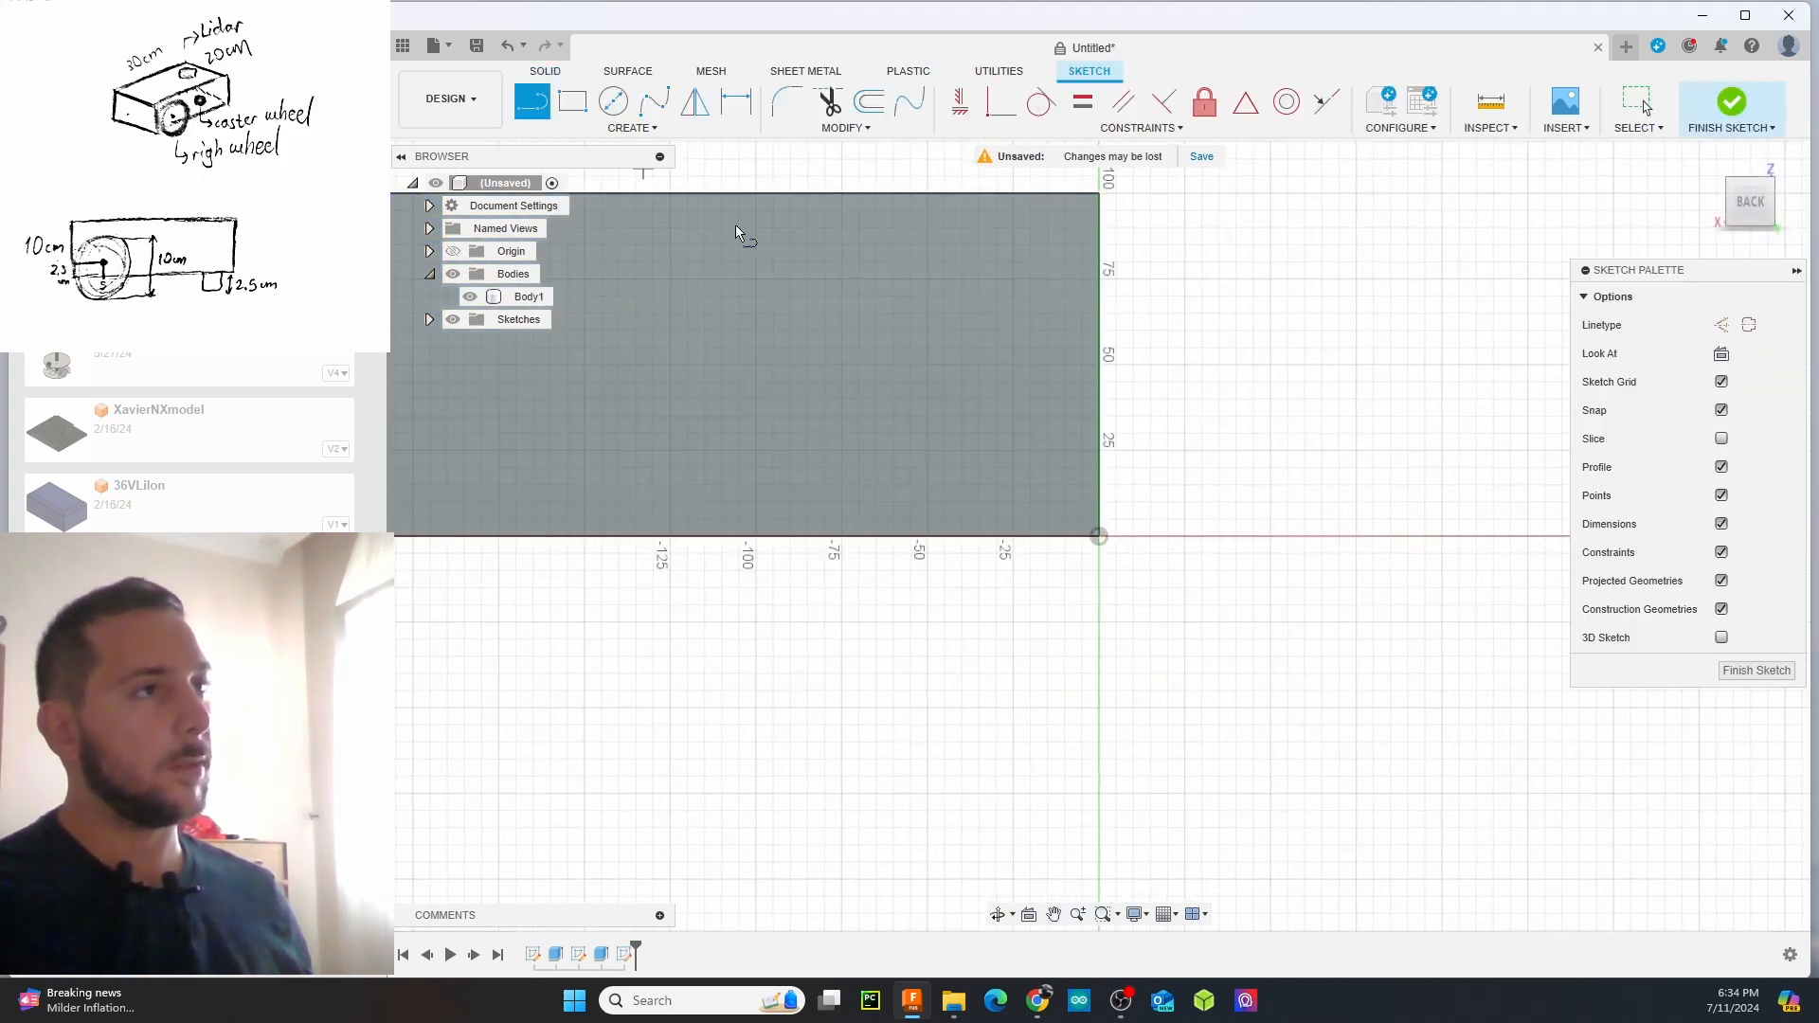
{"action": "mouse_move", "coordinate": [1099, 537]}
{"action": "left_mouse_down"}
{"action": "mouse_move", "coordinate": [958, 553]}
{"action": "mouse_move", "coordinate": [927, 536]}
{"action": "left_mouse_up"}
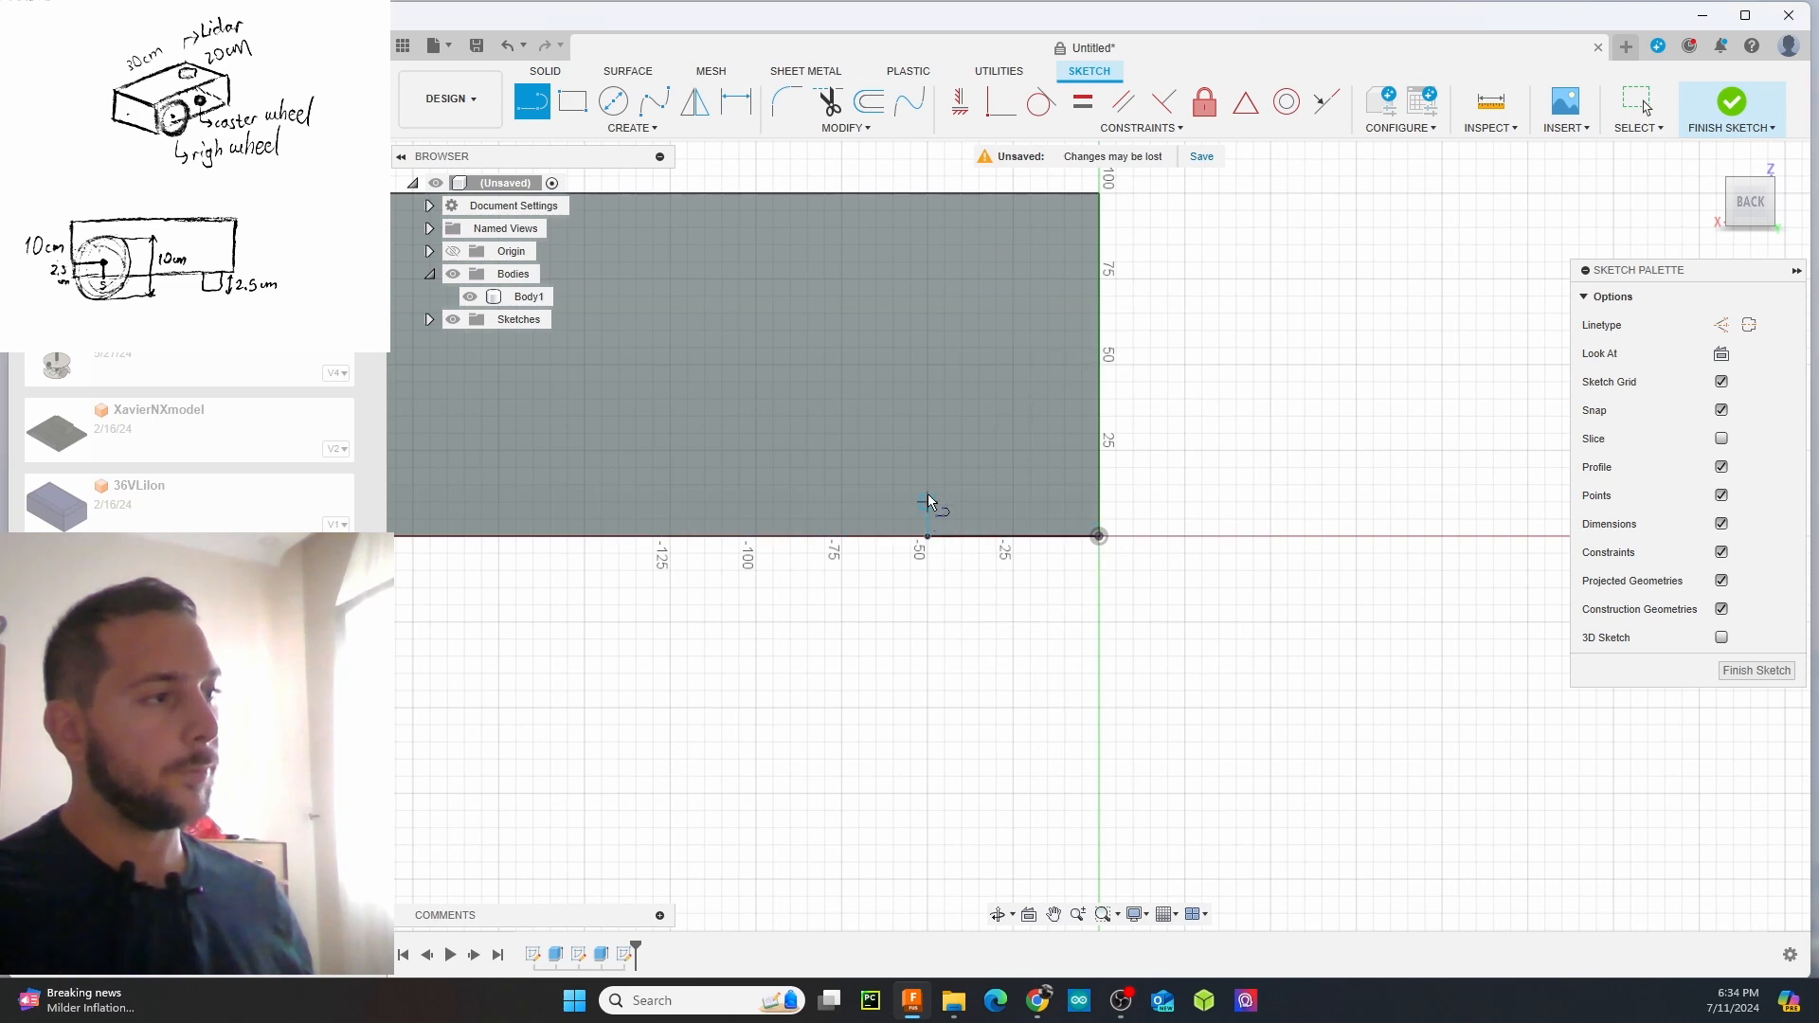
{"action": "left_click", "coordinate": [928, 450]}
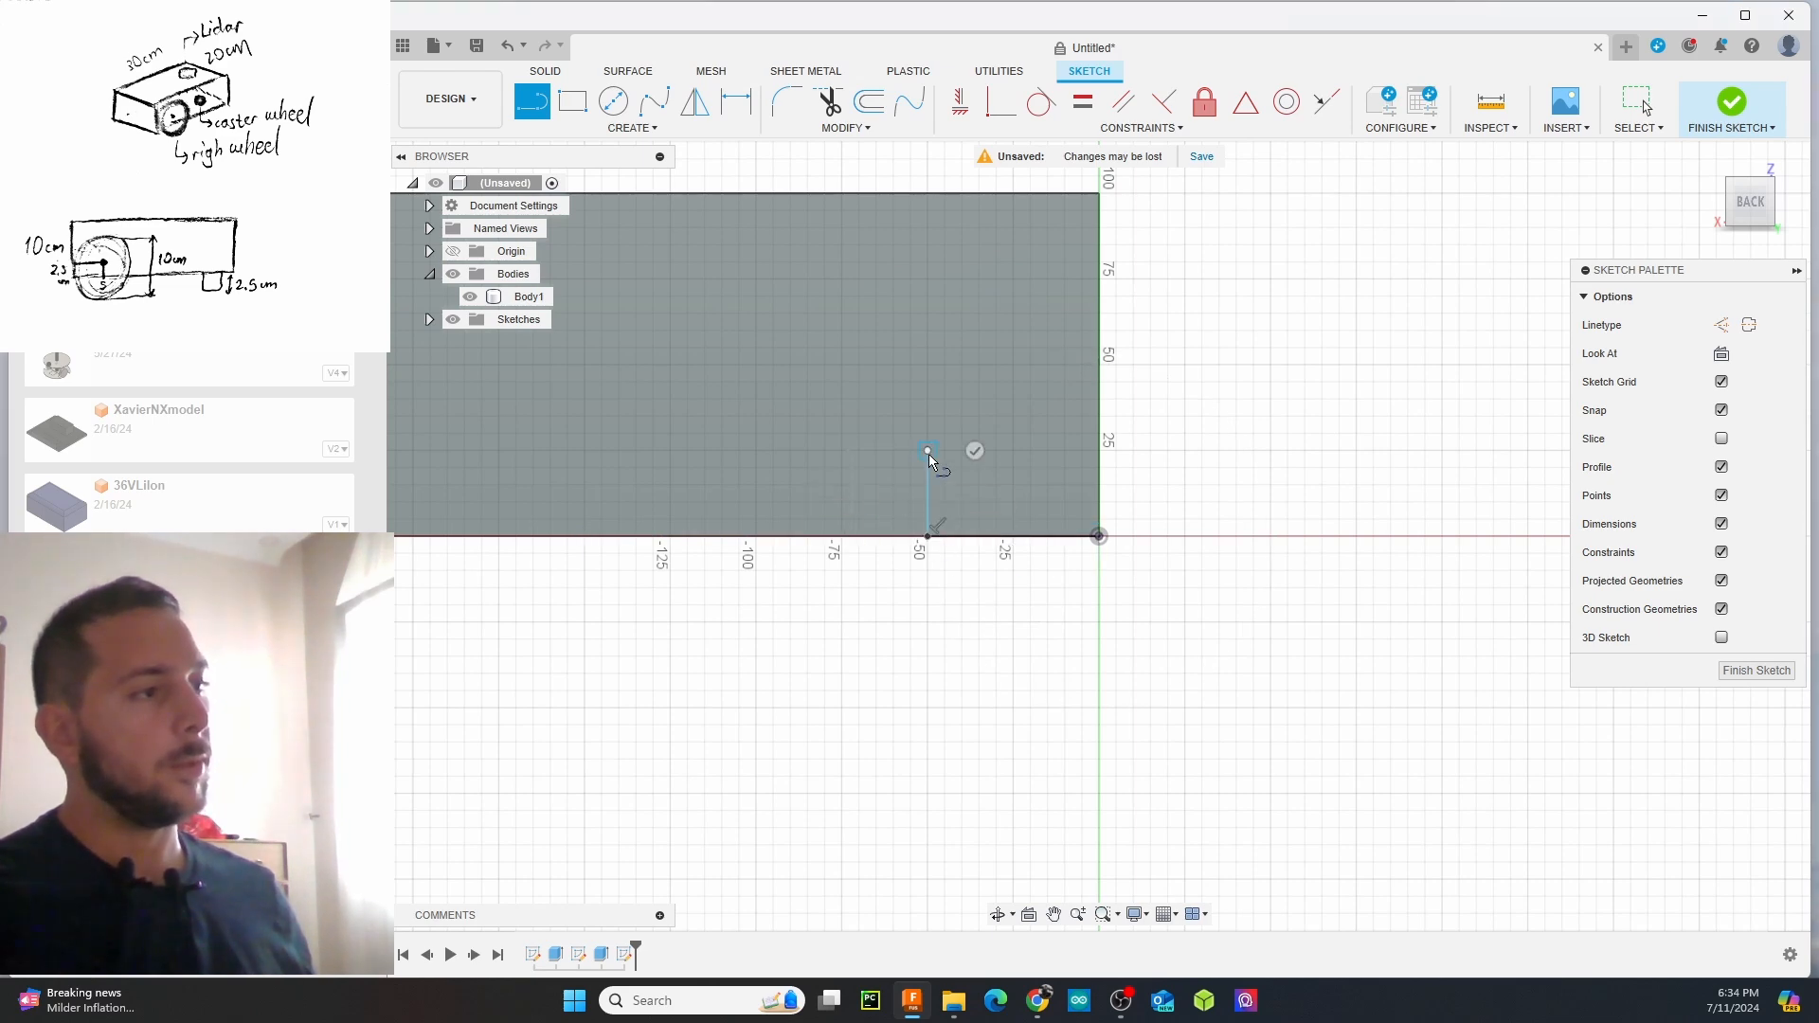
{"action": "key", "text": "Escape"}
Draw a 30 mm diameter circle centred on the upper end of the vertical line
{"action": "key", "text": "c"}
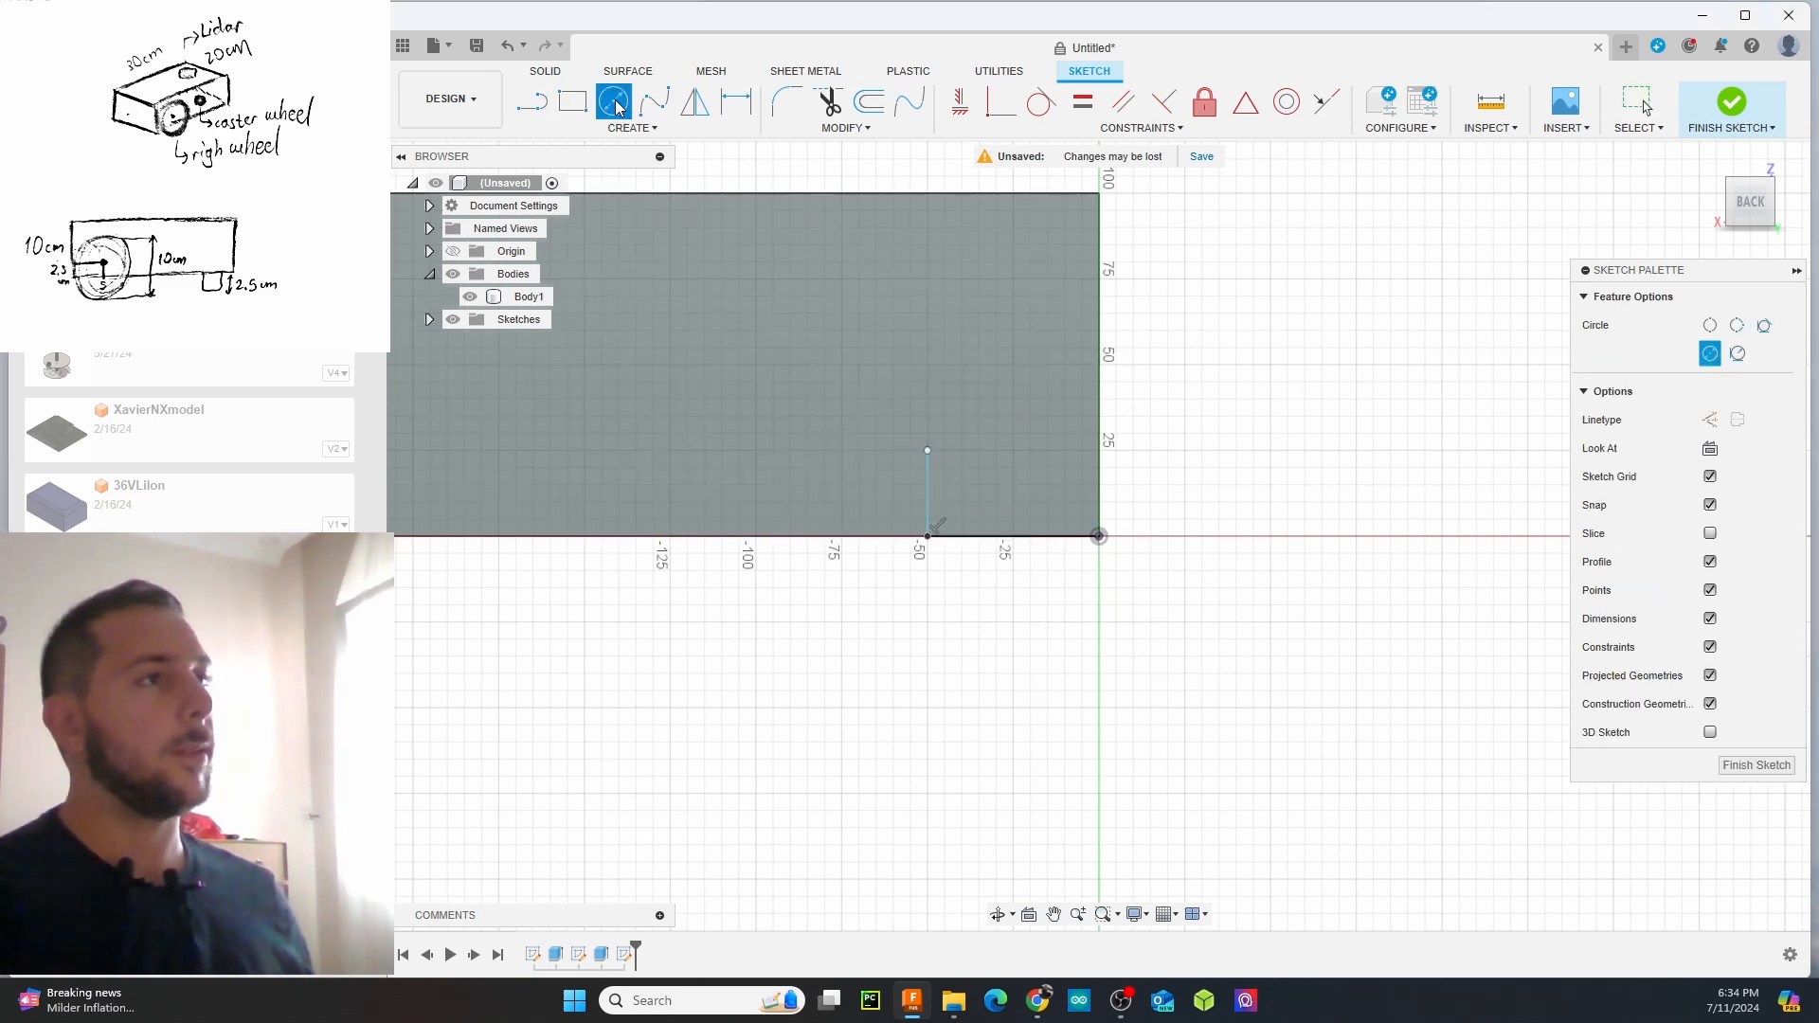
{"action": "left_click", "coordinate": [927, 453]}
{"action": "left_click", "coordinate": [929, 399]}
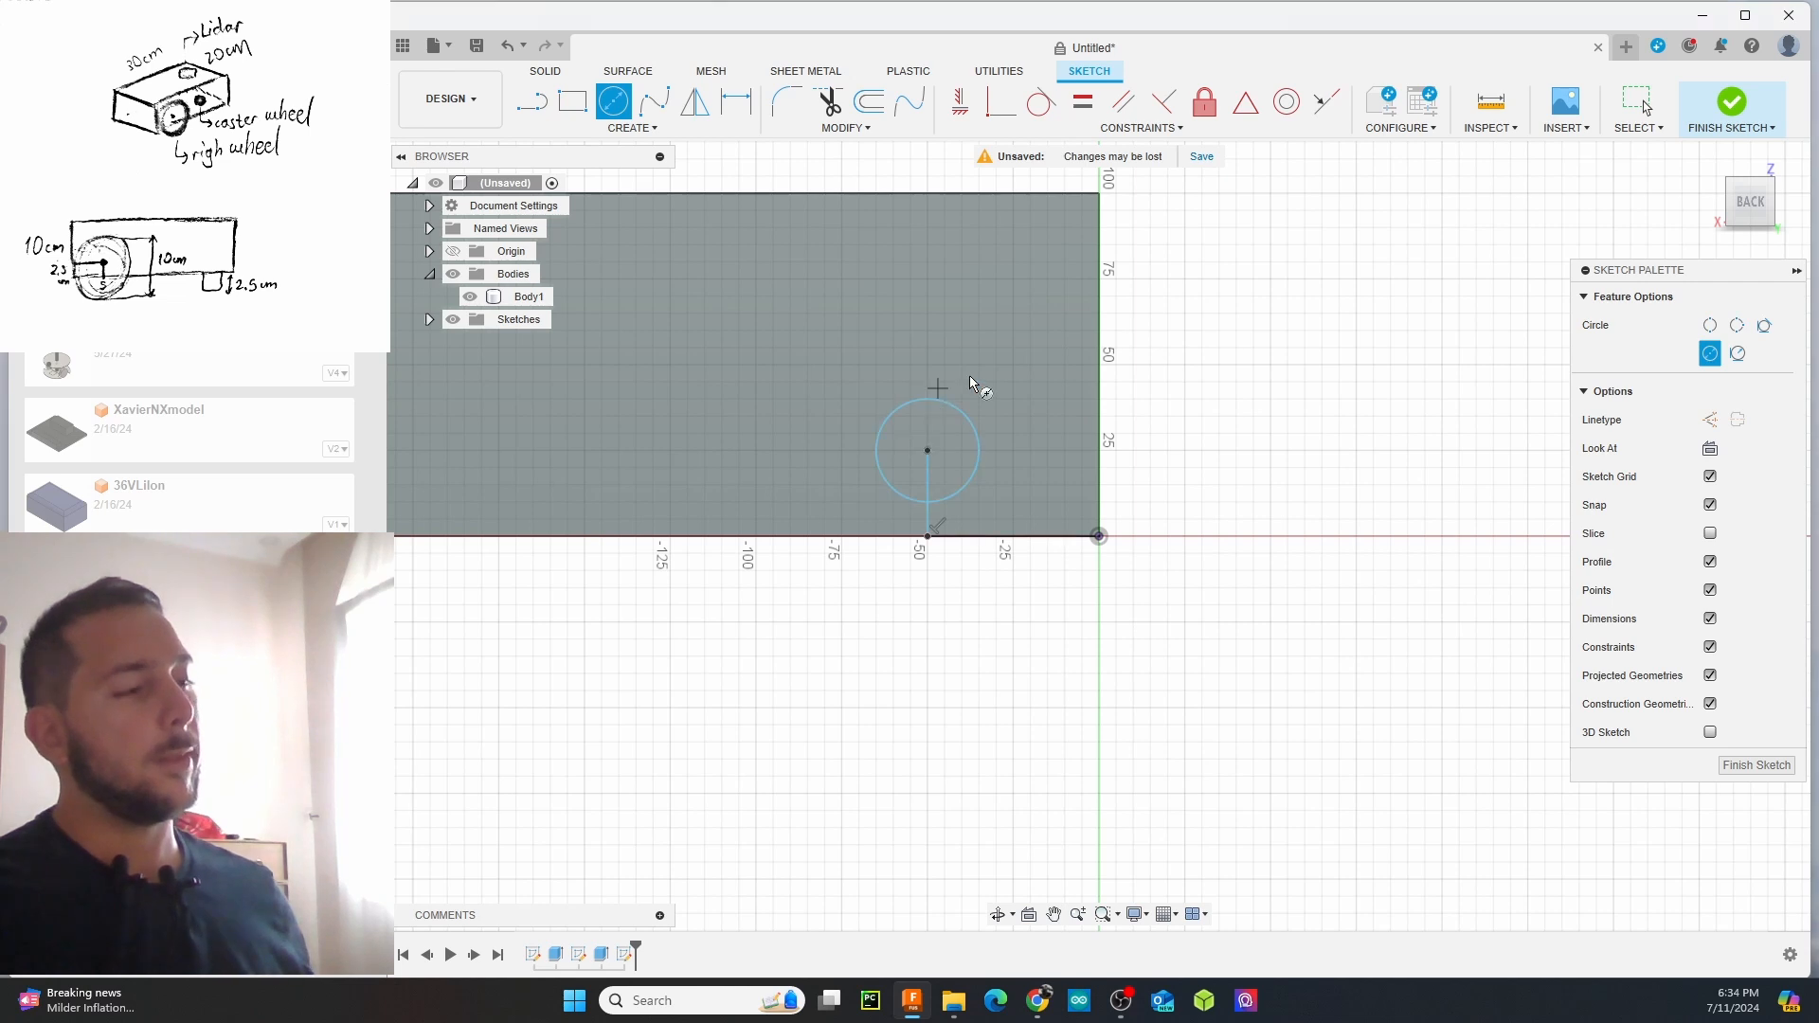
{"action": "key", "text": "Escape"}
Extrude the back face's circle 5 mm outward, joined to the chassis body
{"action": "right_click", "coordinate": [956, 436]}
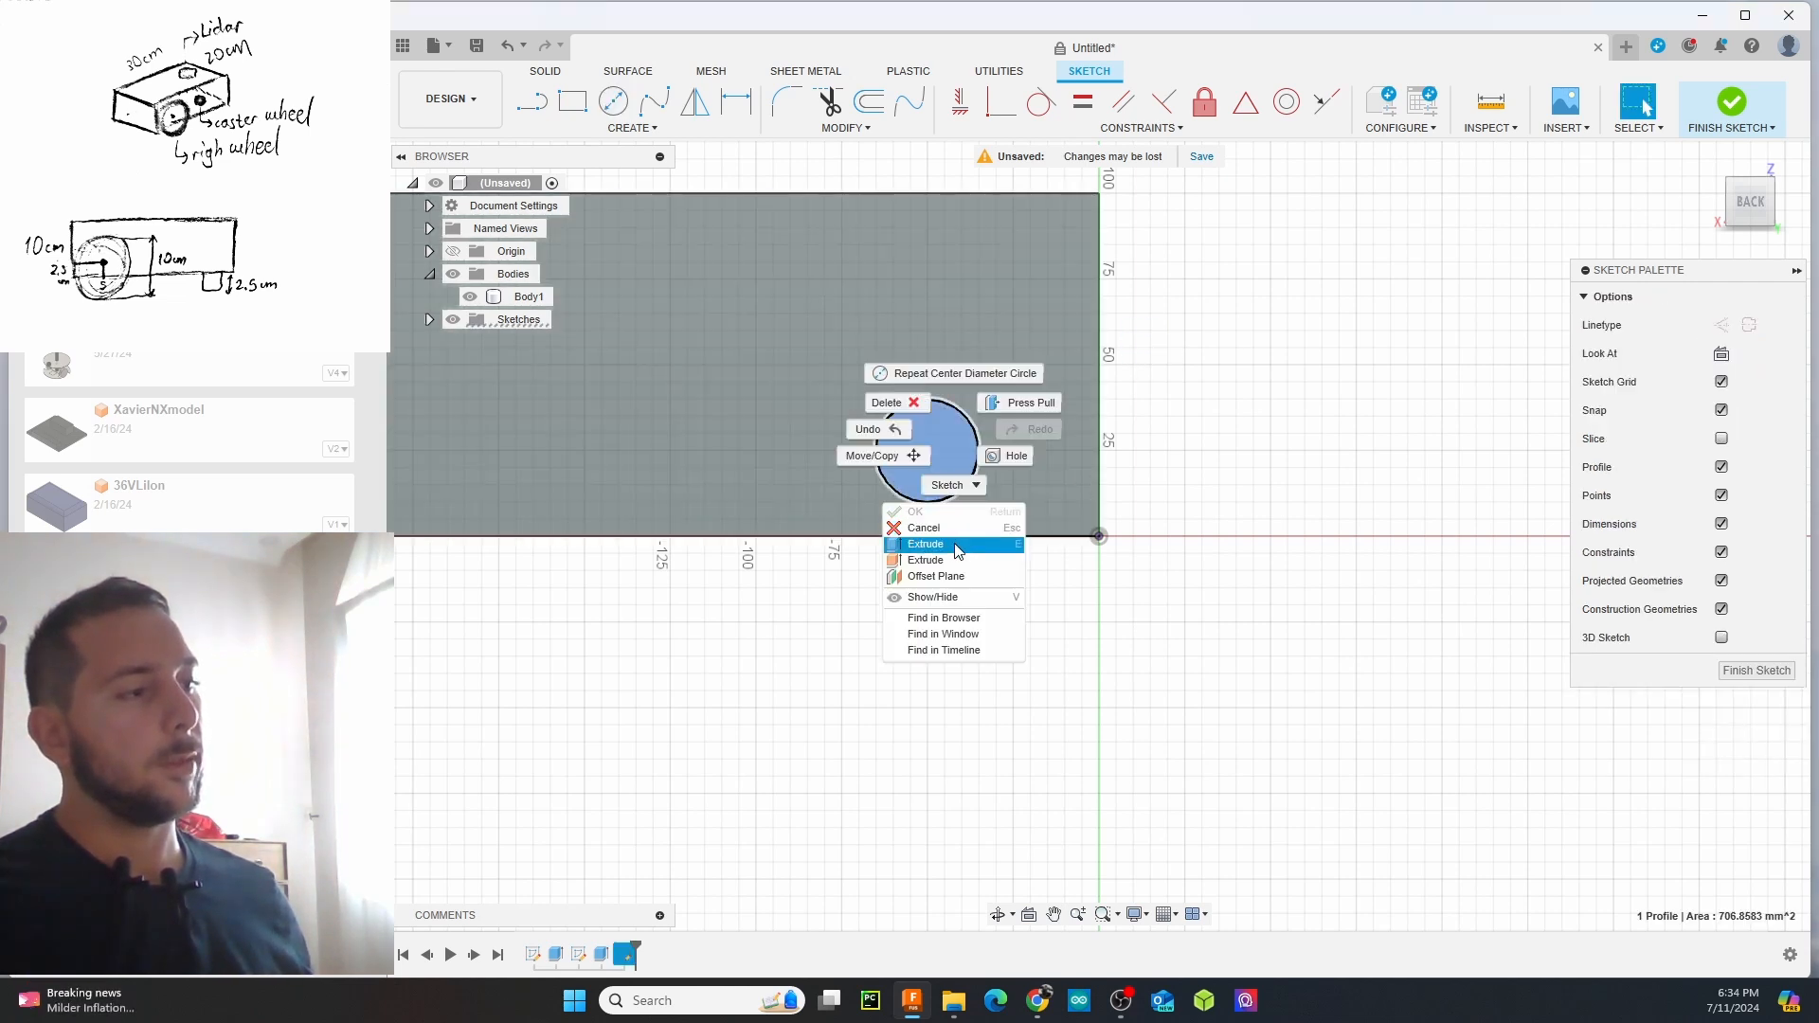
{"action": "left_click", "coordinate": [926, 538]}
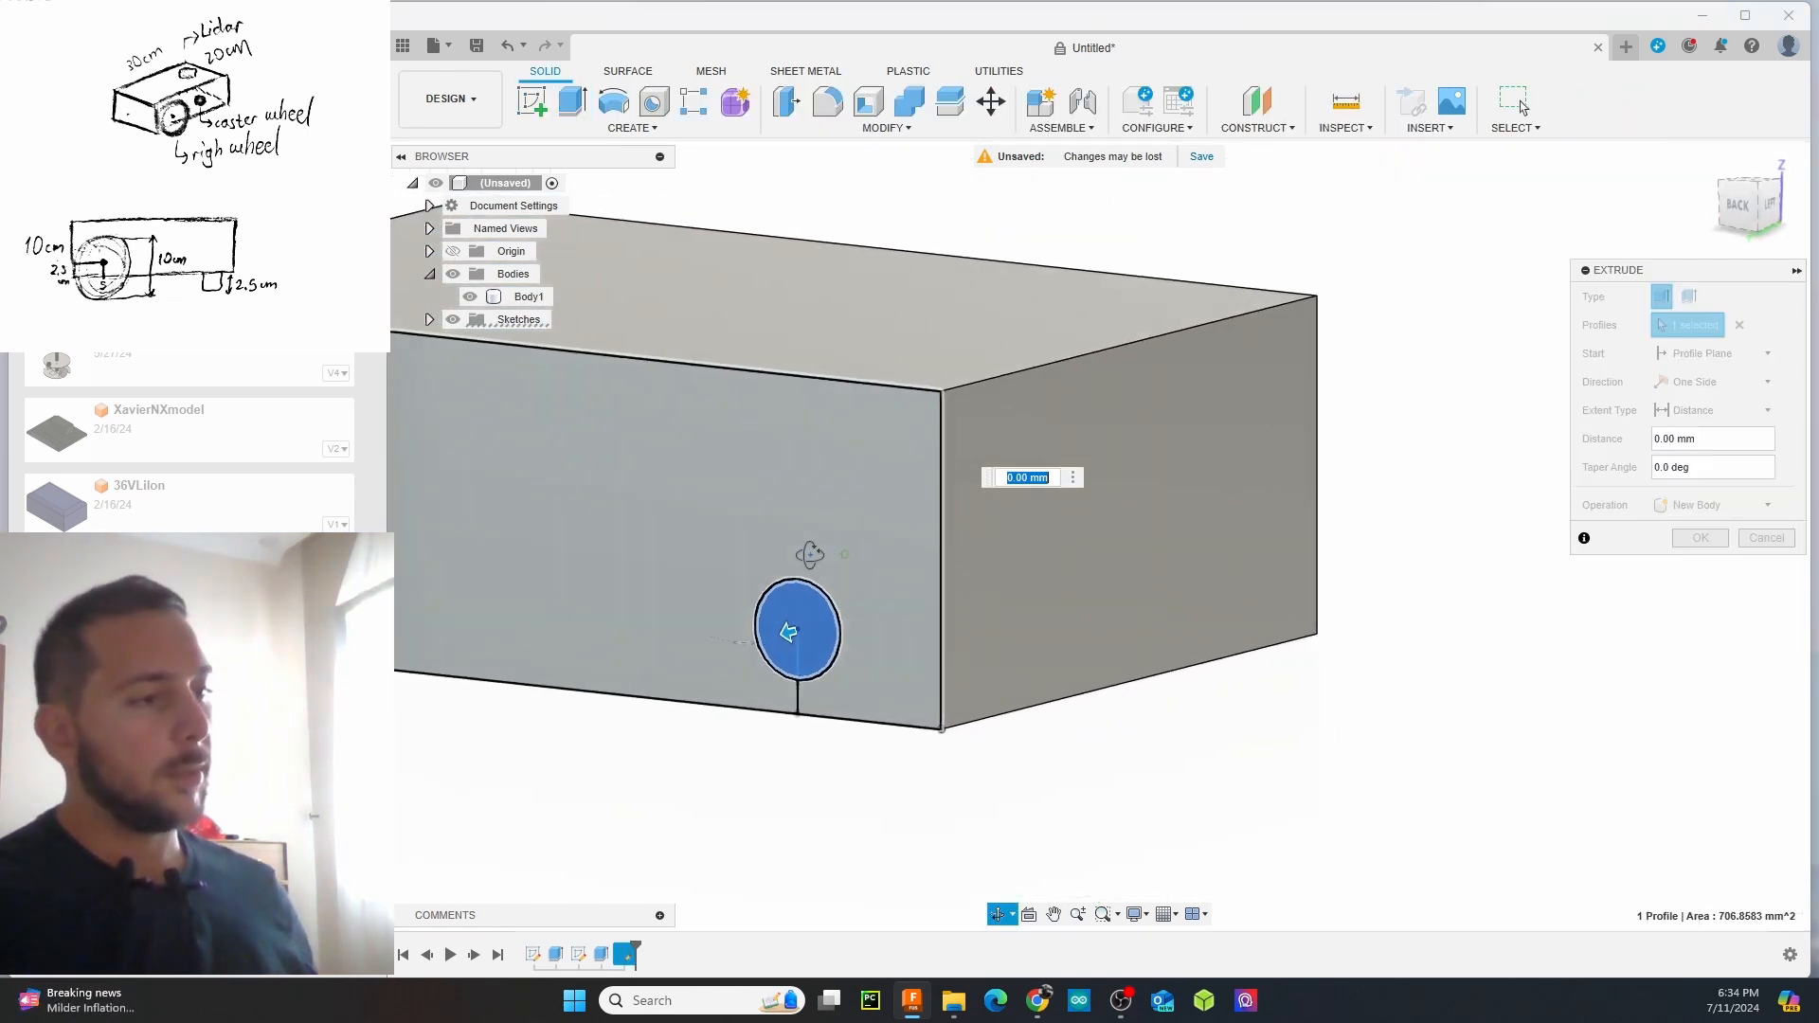
{"action": "left_click_drag", "start_coordinate": [788, 630], "coordinate": [779, 633]}
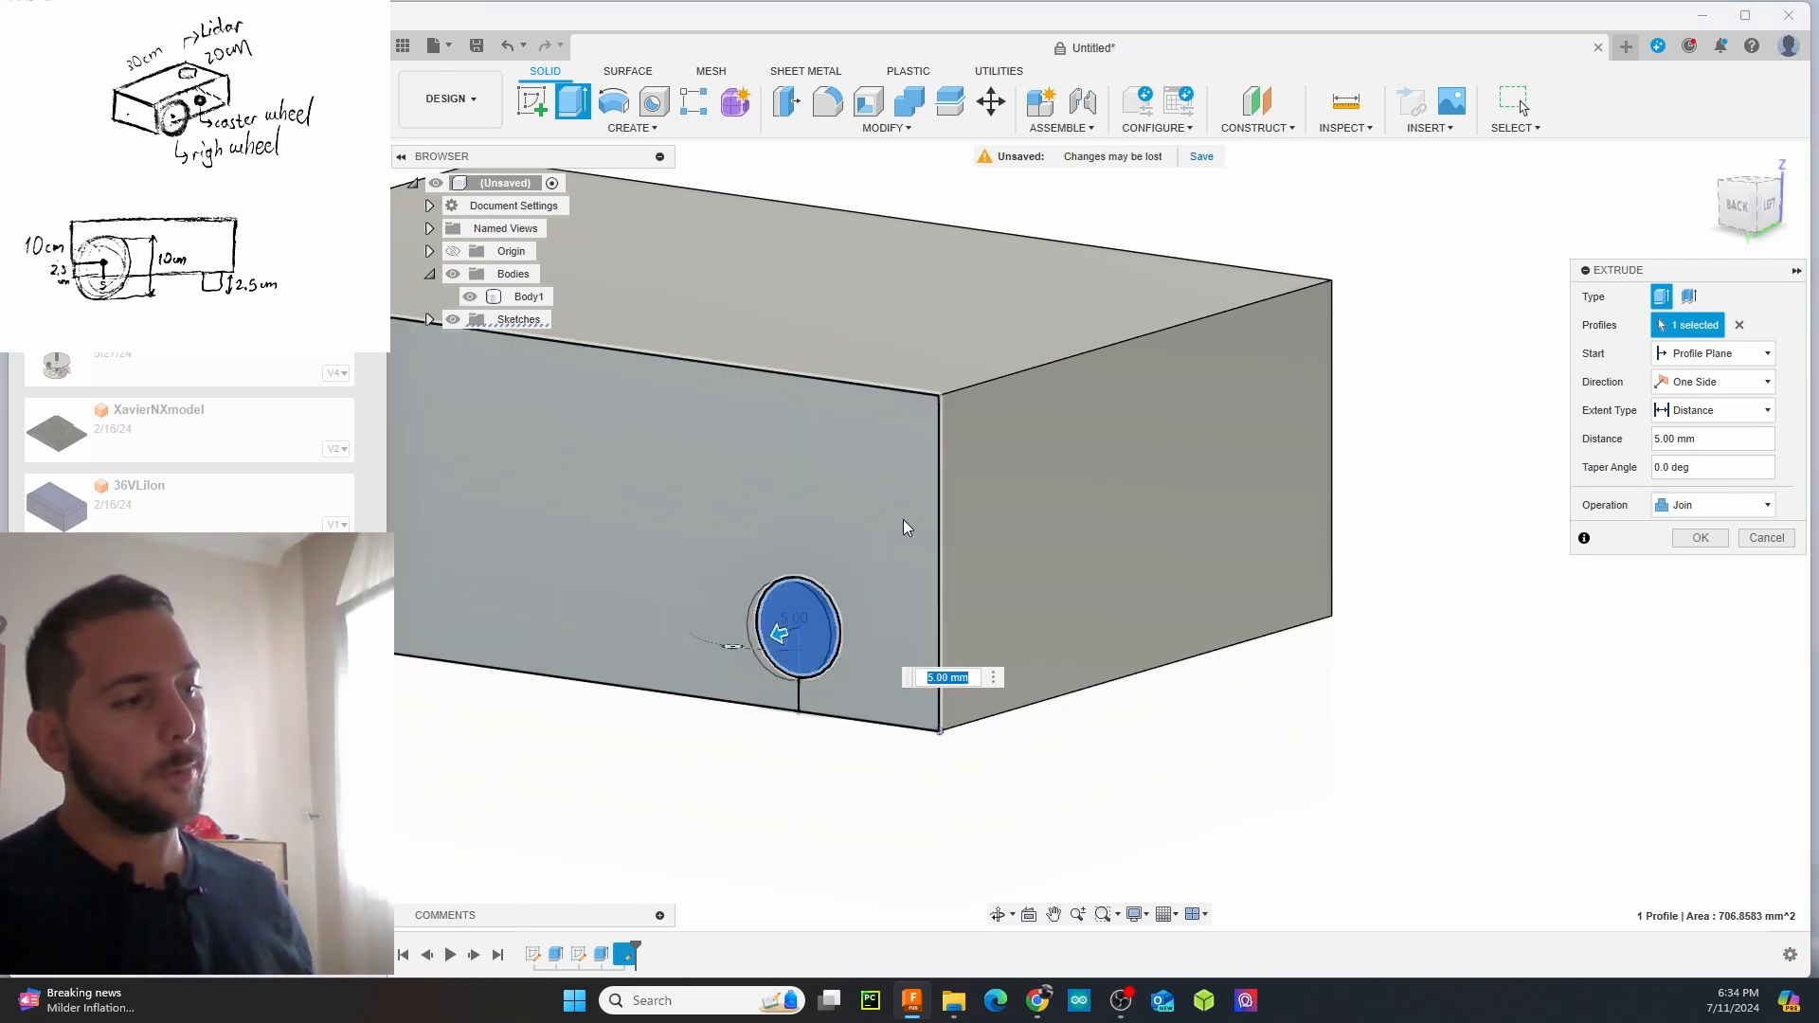
{"action": "key", "text": "Return"}
Start a sketch on the outer face of the round hub on the box's front side
{"action": "mouse_move", "coordinate": [906, 525]}
{"action": "middle_mouse_down", "text": "shift"}
{"action": "mouse_move", "coordinate": [1113, 370]}
{"action": "mouse_move", "coordinate": [1048, 398]}
{"action": "mouse_move", "coordinate": [981, 360]}
{"action": "mouse_move", "coordinate": [1165, 394]}
{"action": "mouse_move", "coordinate": [1035, 439]}
{"action": "mouse_move", "coordinate": [1145, 426]}
{"action": "mouse_move", "coordinate": [1300, 351]}
{"action": "middle_mouse_up", "text": "shift"}
{"action": "middle_click_drag", "start_coordinate": [1410, 350], "coordinate": [1071, 553]}
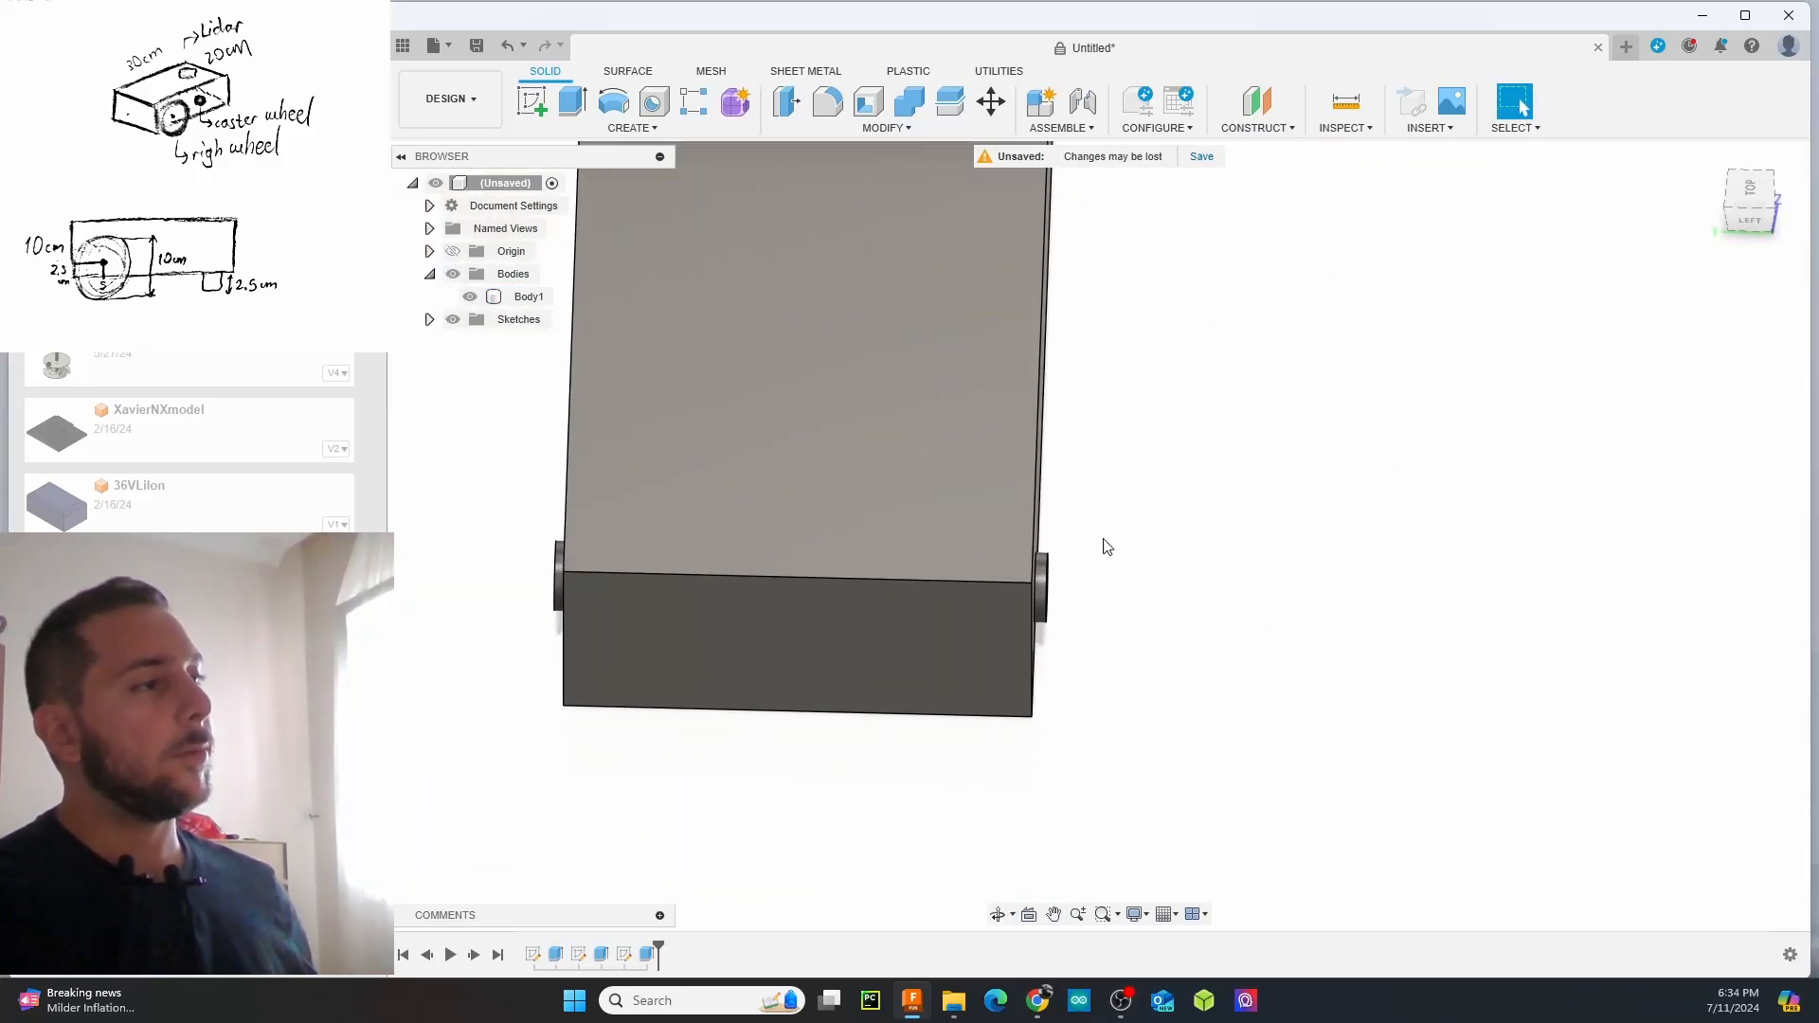
{"action": "middle_click_drag", "start_coordinate": [1270, 547], "coordinate": [1072, 382], "text": "shift"}
{"action": "left_click", "coordinate": [1567, 337]}
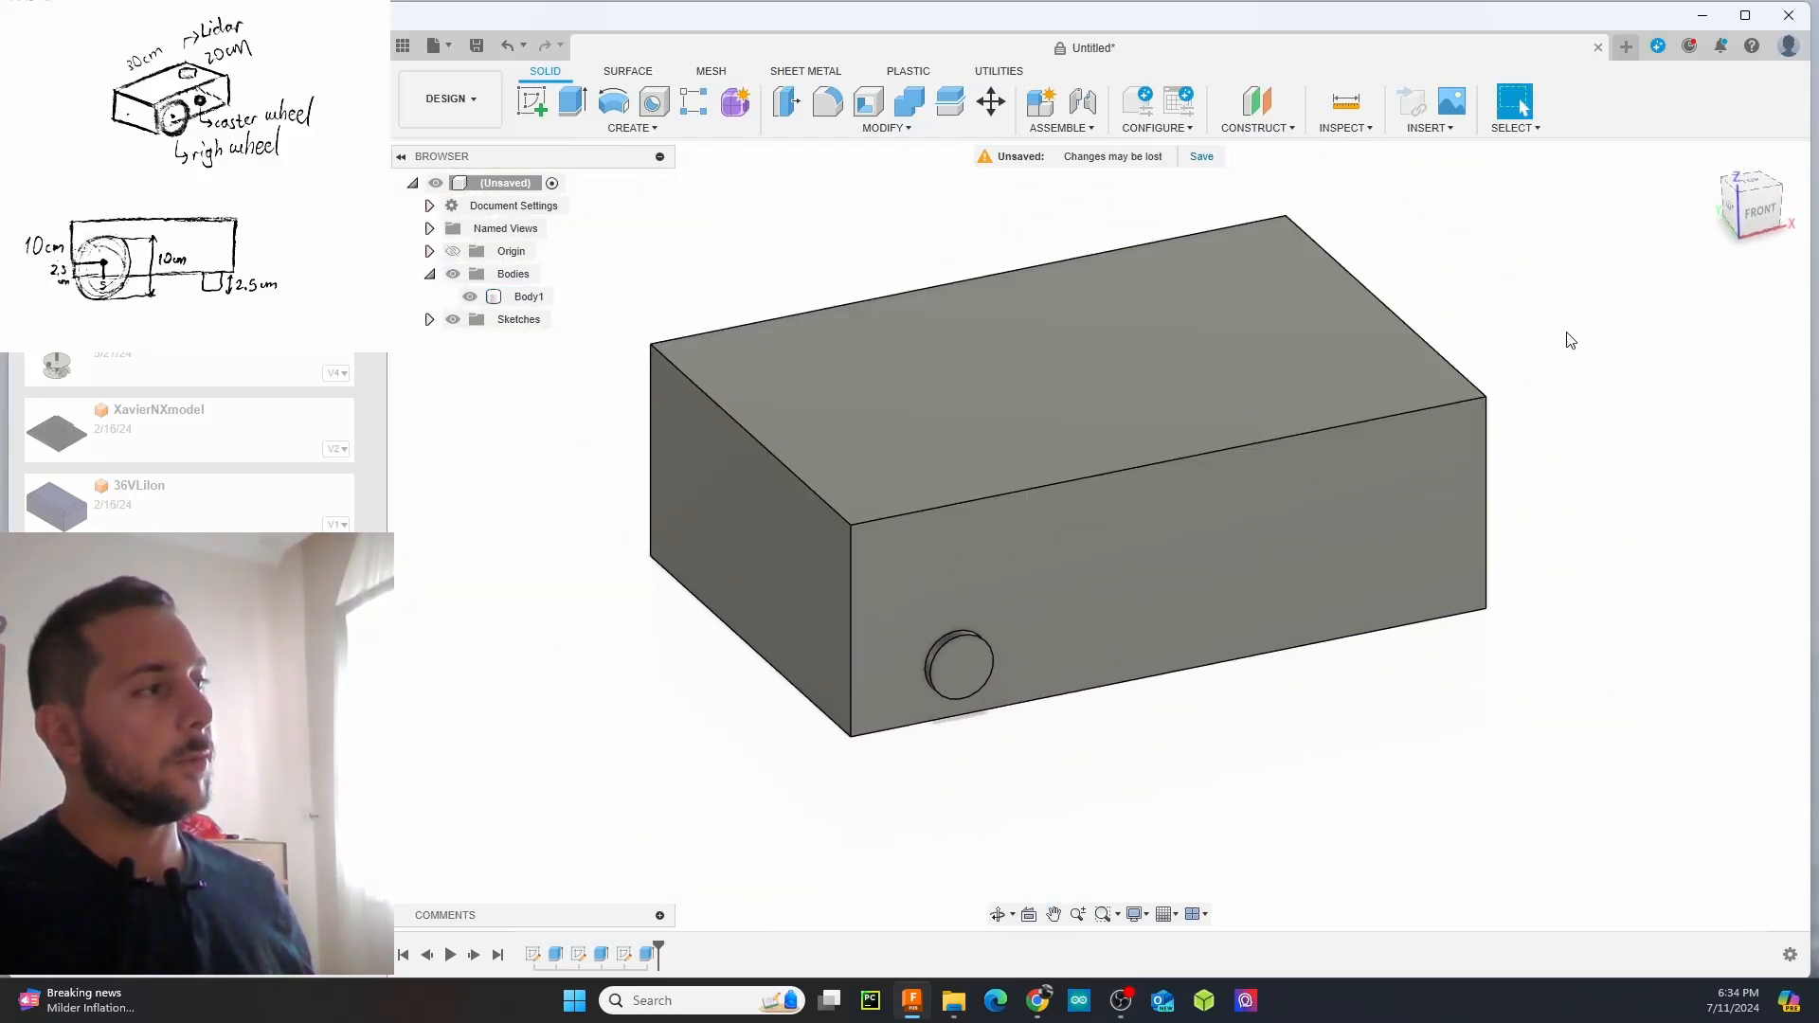
{"action": "left_click", "coordinate": [538, 97]}
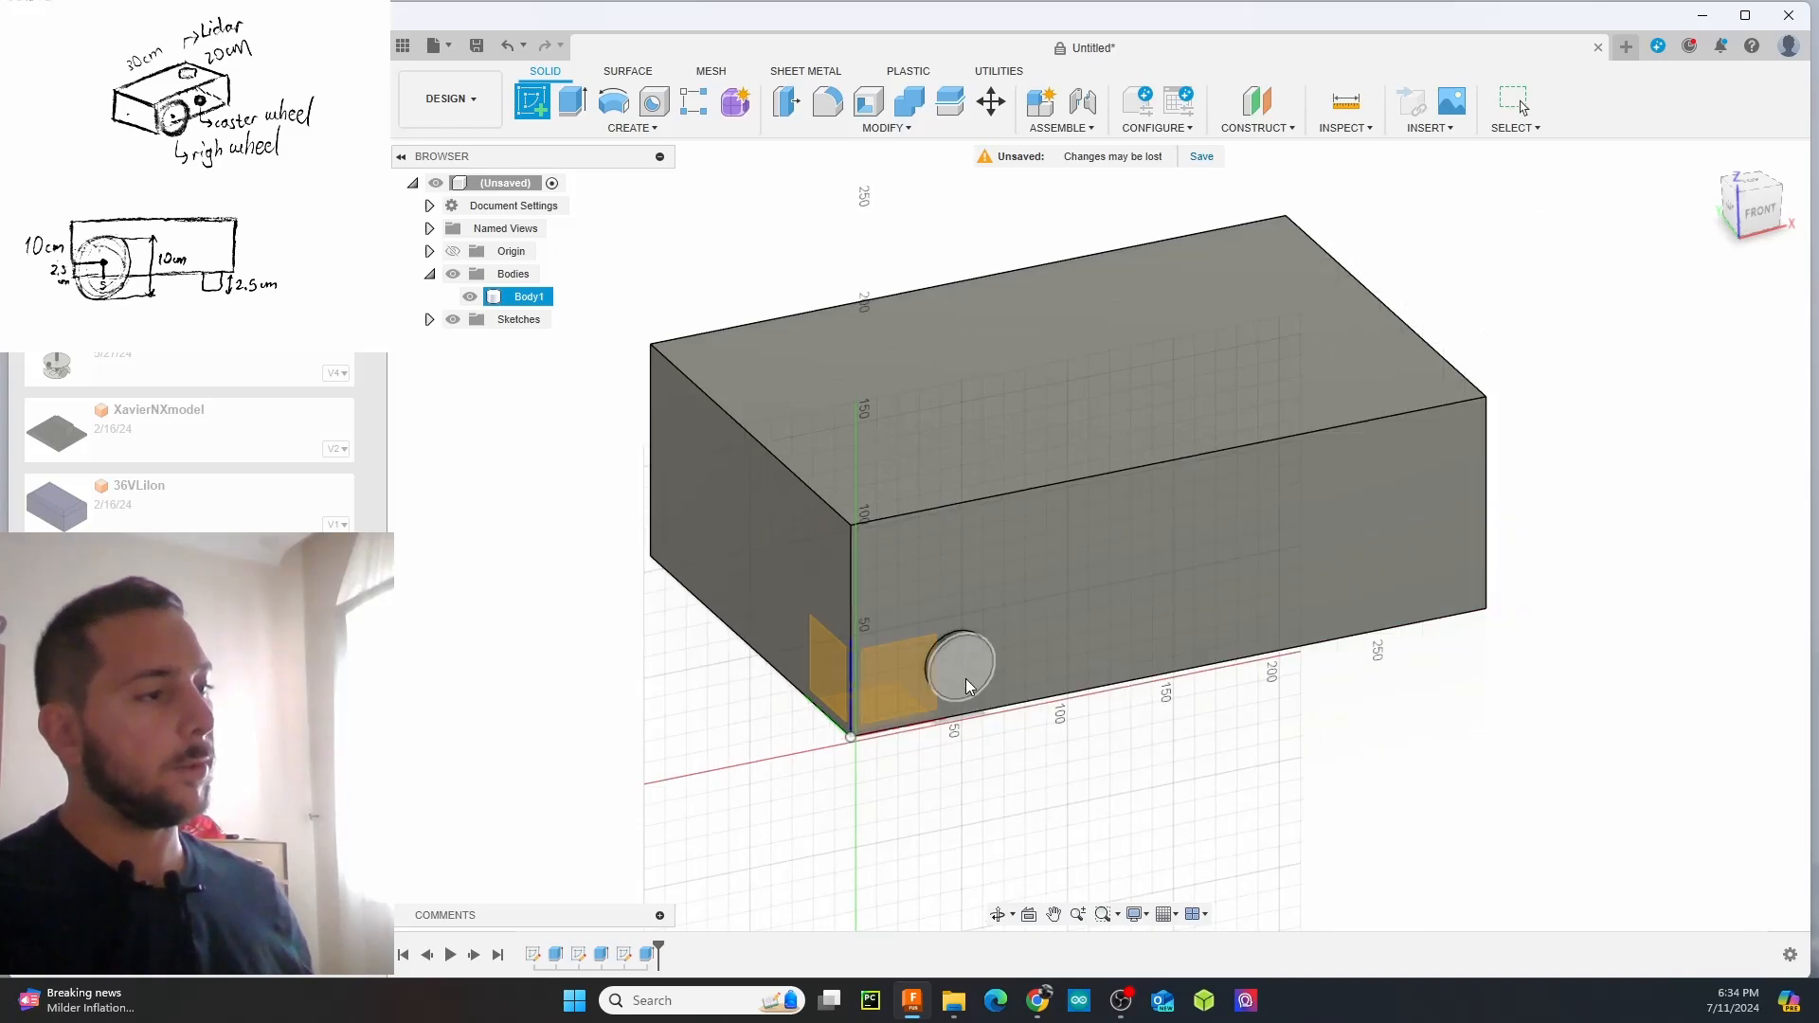
{"action": "left_click", "coordinate": [965, 678]}
{"action": "middle_click_drag", "start_coordinate": [1215, 457], "coordinate": [991, 441]}
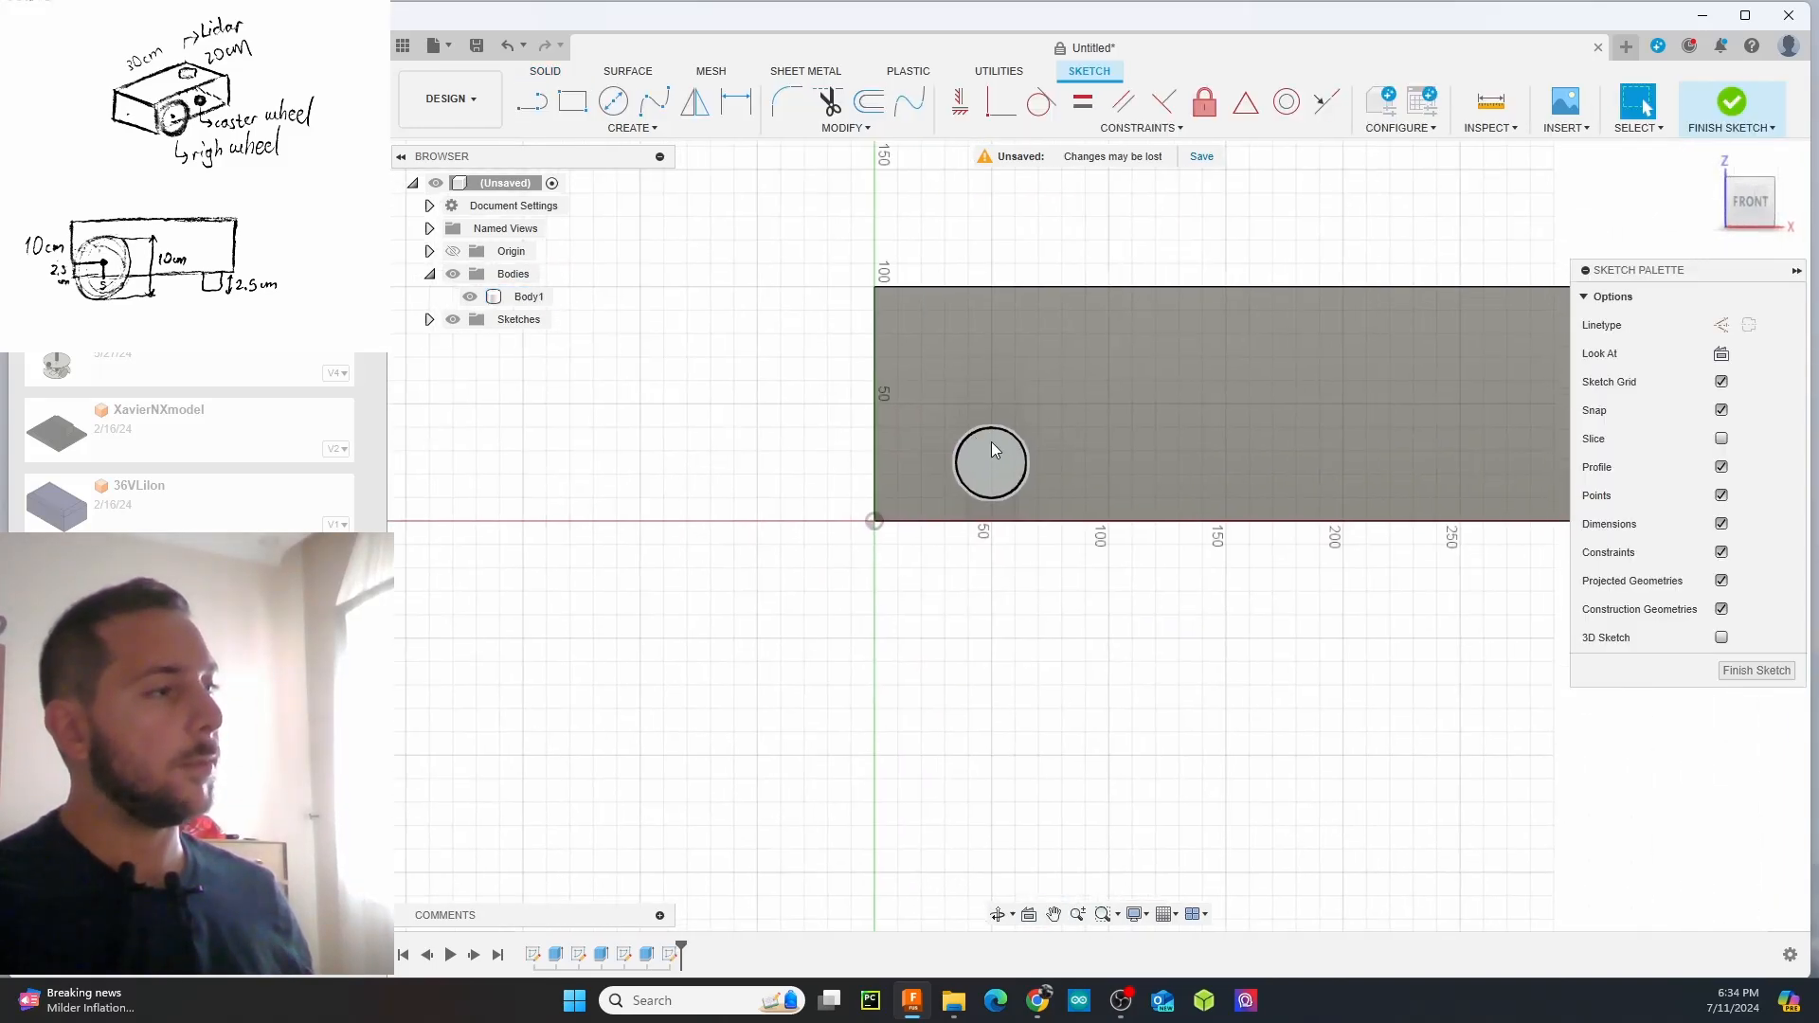
{"action": "scroll", "coordinate": [990, 470], "scroll_direction": "down", "scroll_amount": 2}
{"action": "scroll", "coordinate": [987, 470], "scroll_direction": "up", "scroll_amount": 7}
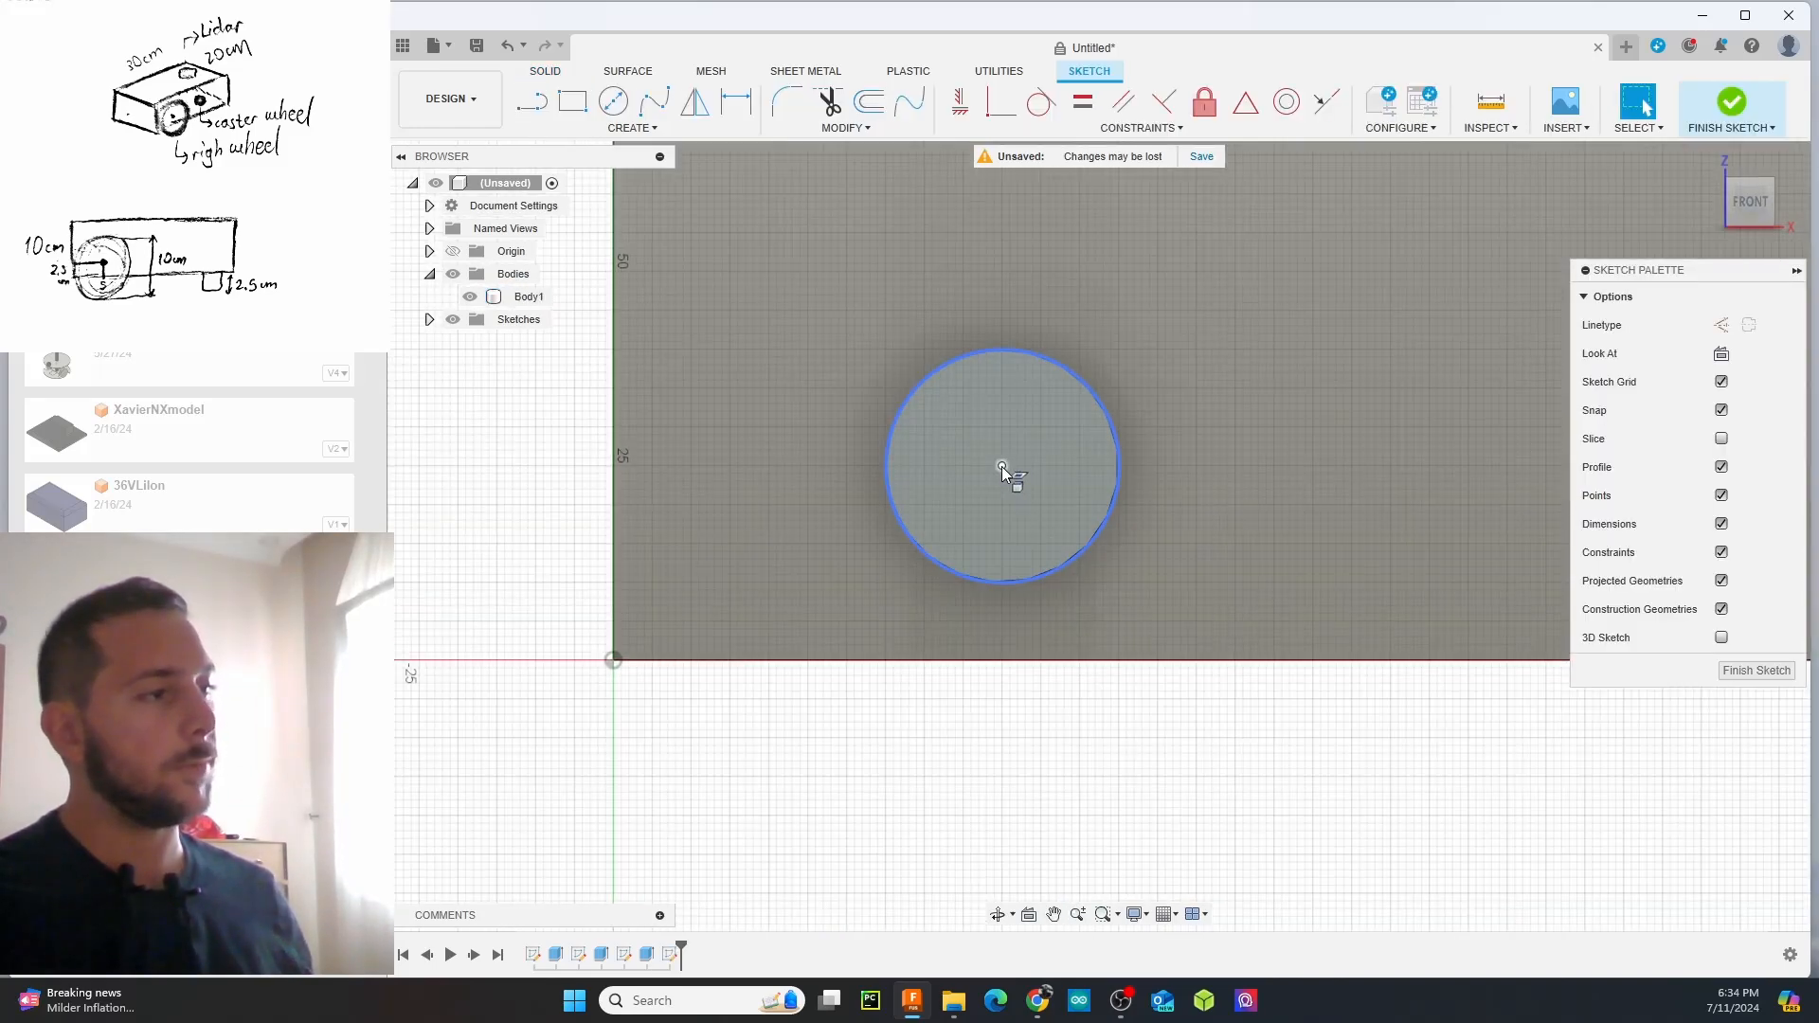
Draw a 100 mm diameter circle for the wheel, concentric with the hub
{"action": "left_click", "coordinate": [612, 101]}
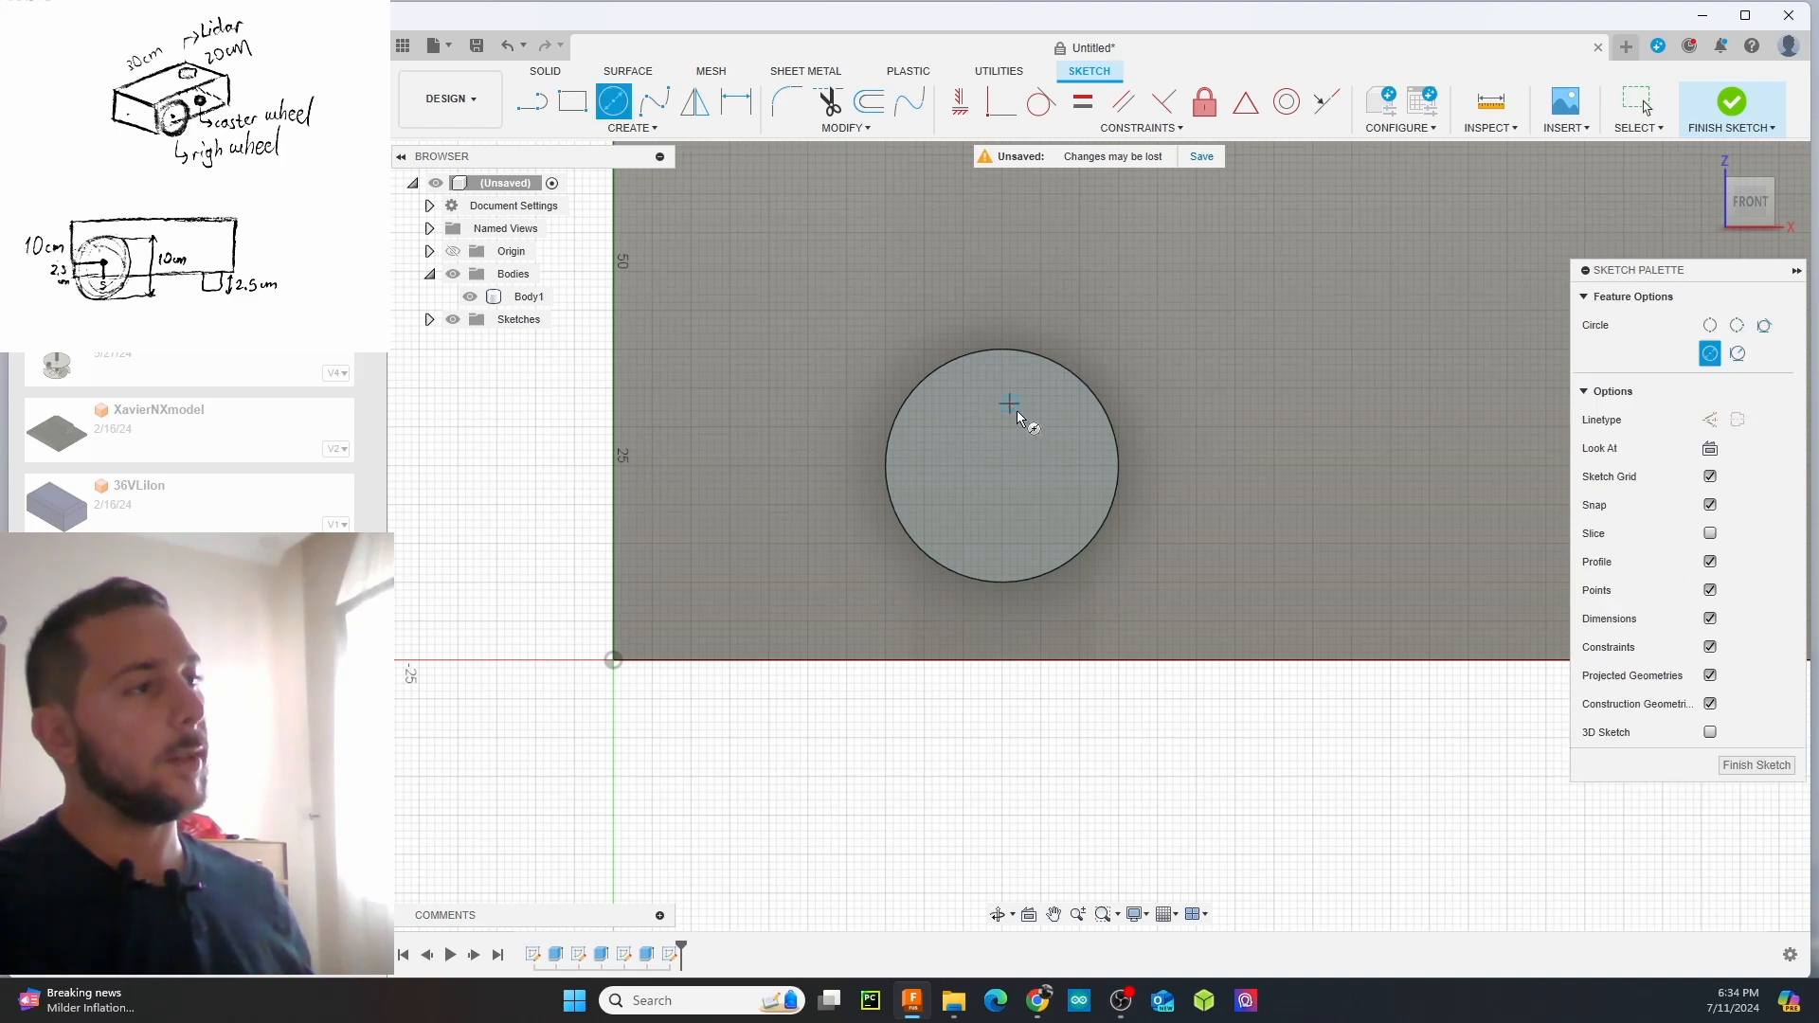
{"action": "left_click", "coordinate": [1006, 465]}
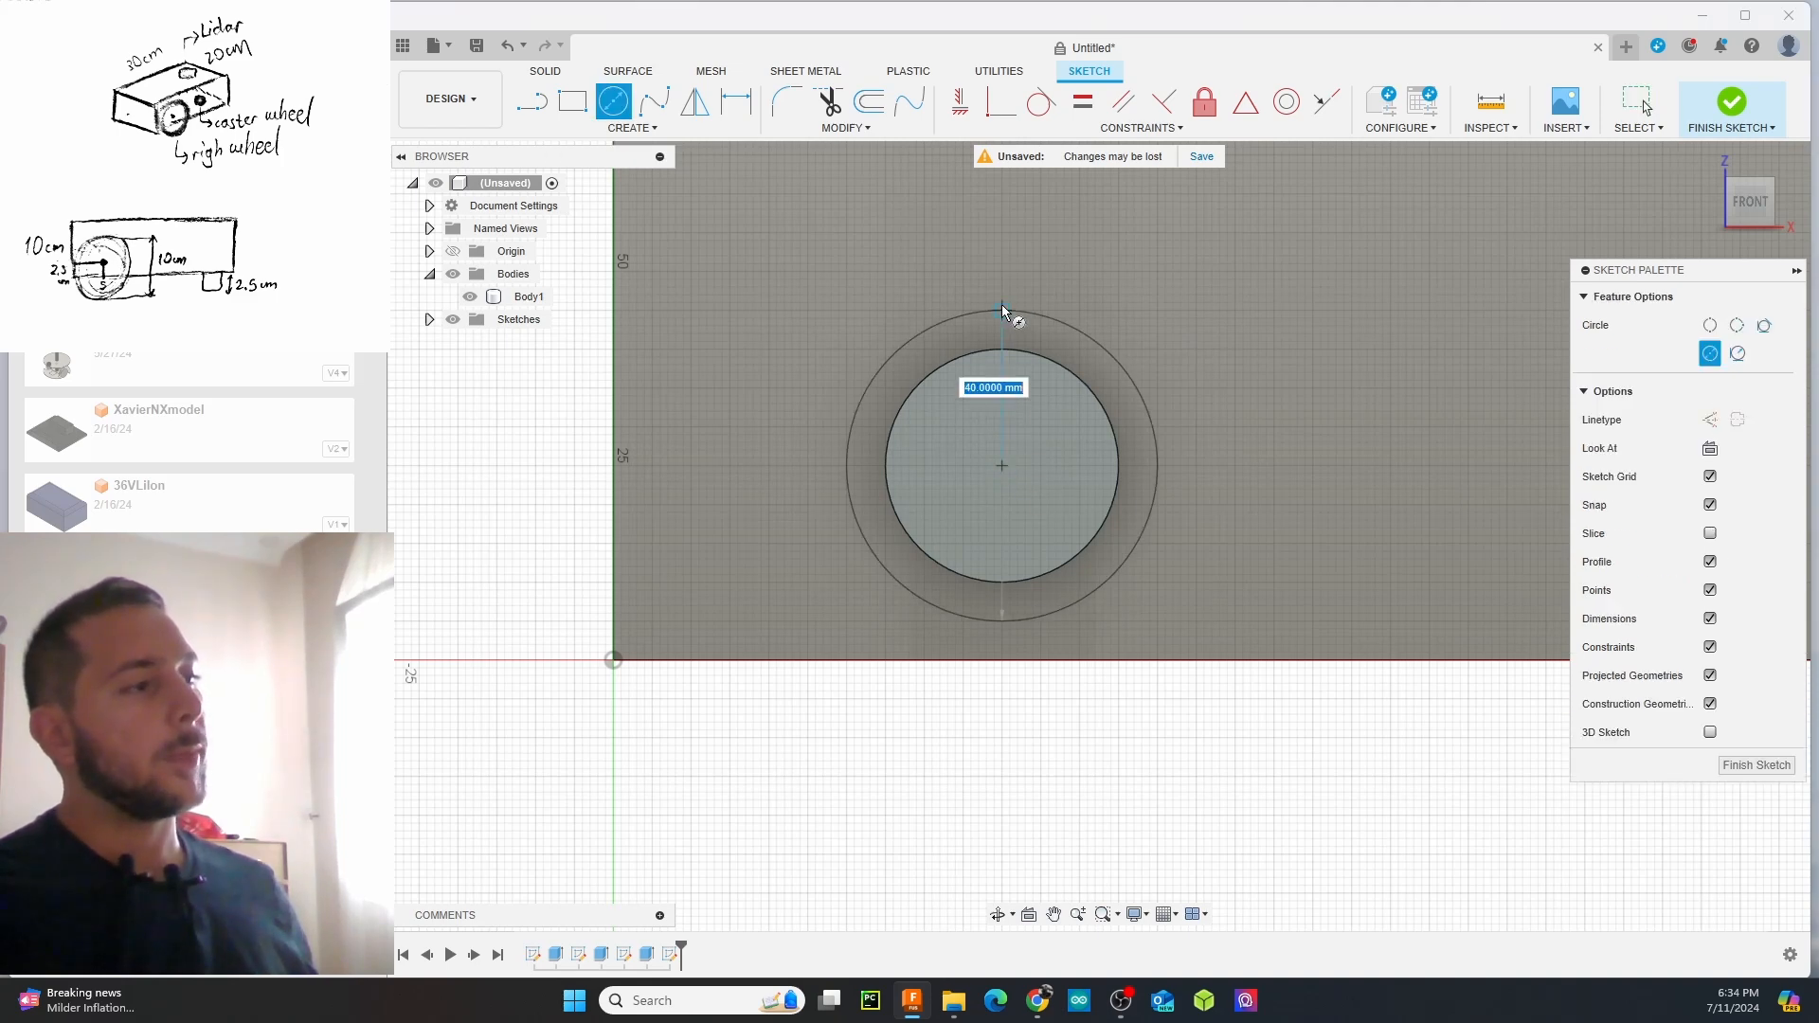
{"action": "scroll", "coordinate": [1002, 304], "scroll_direction": "down", "scroll_amount": 2}
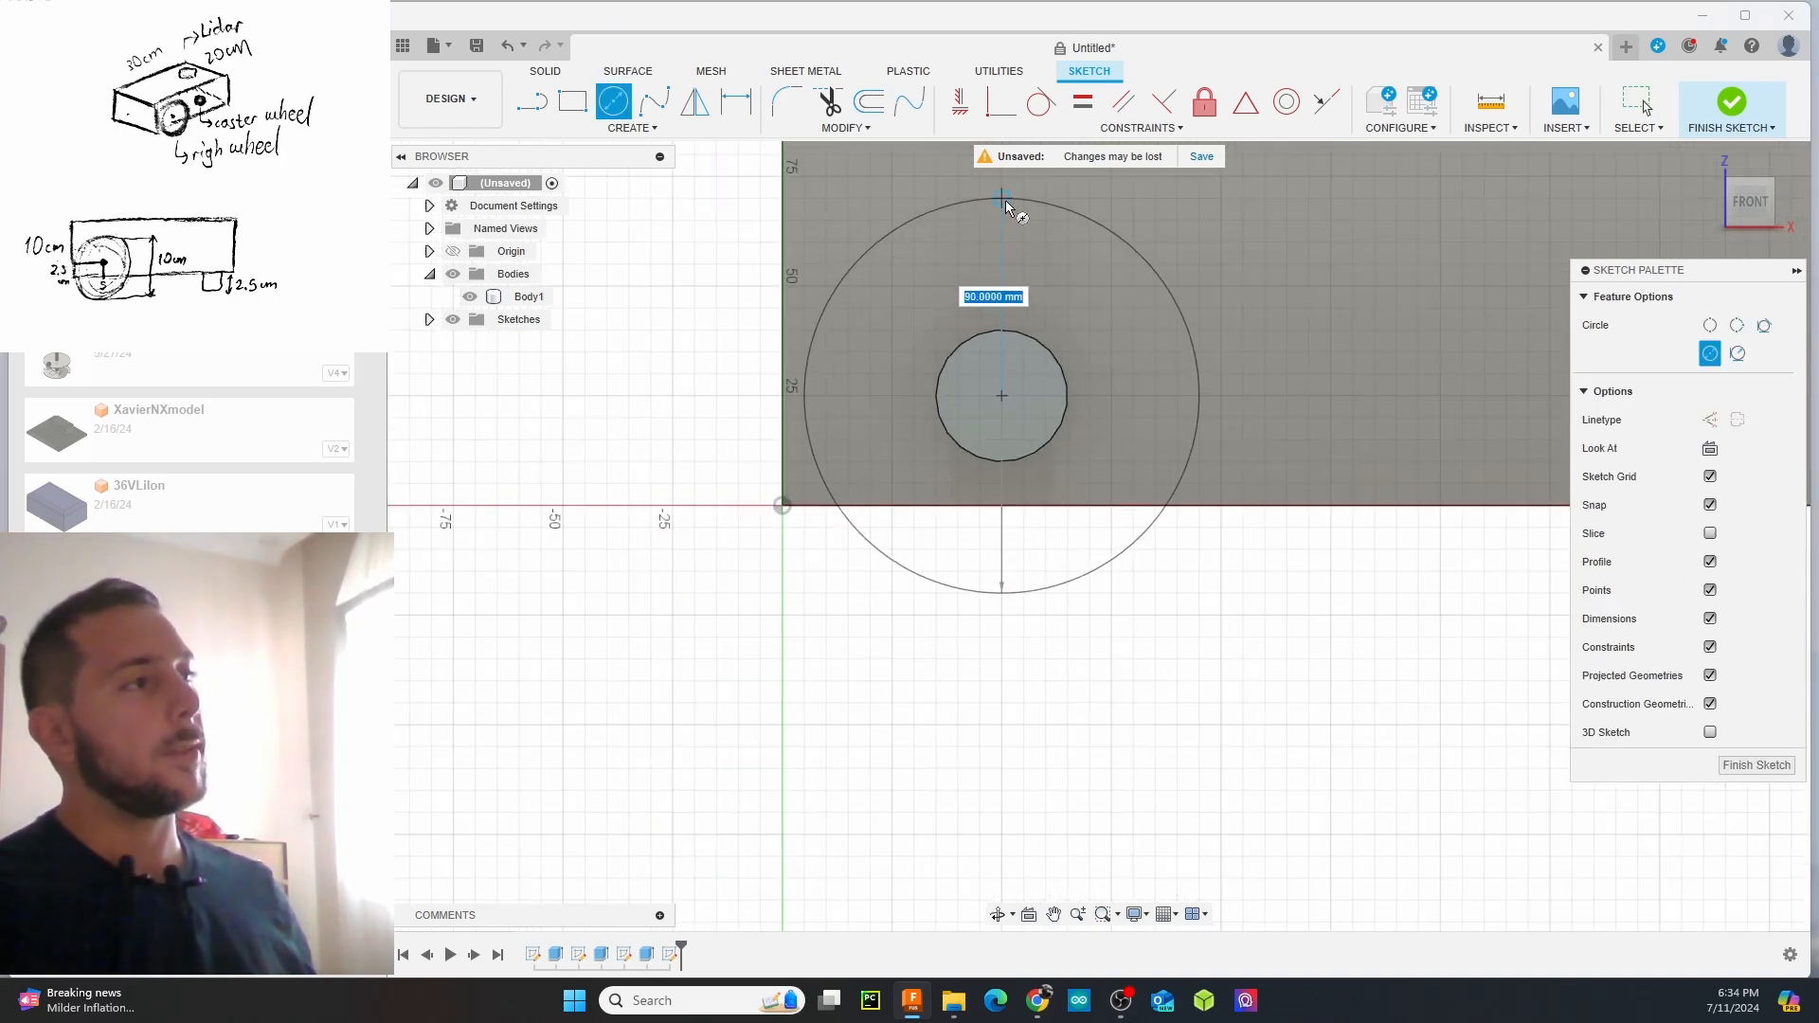
{"action": "middle_click_drag", "start_coordinate": [1006, 204], "coordinate": [939, 343]}
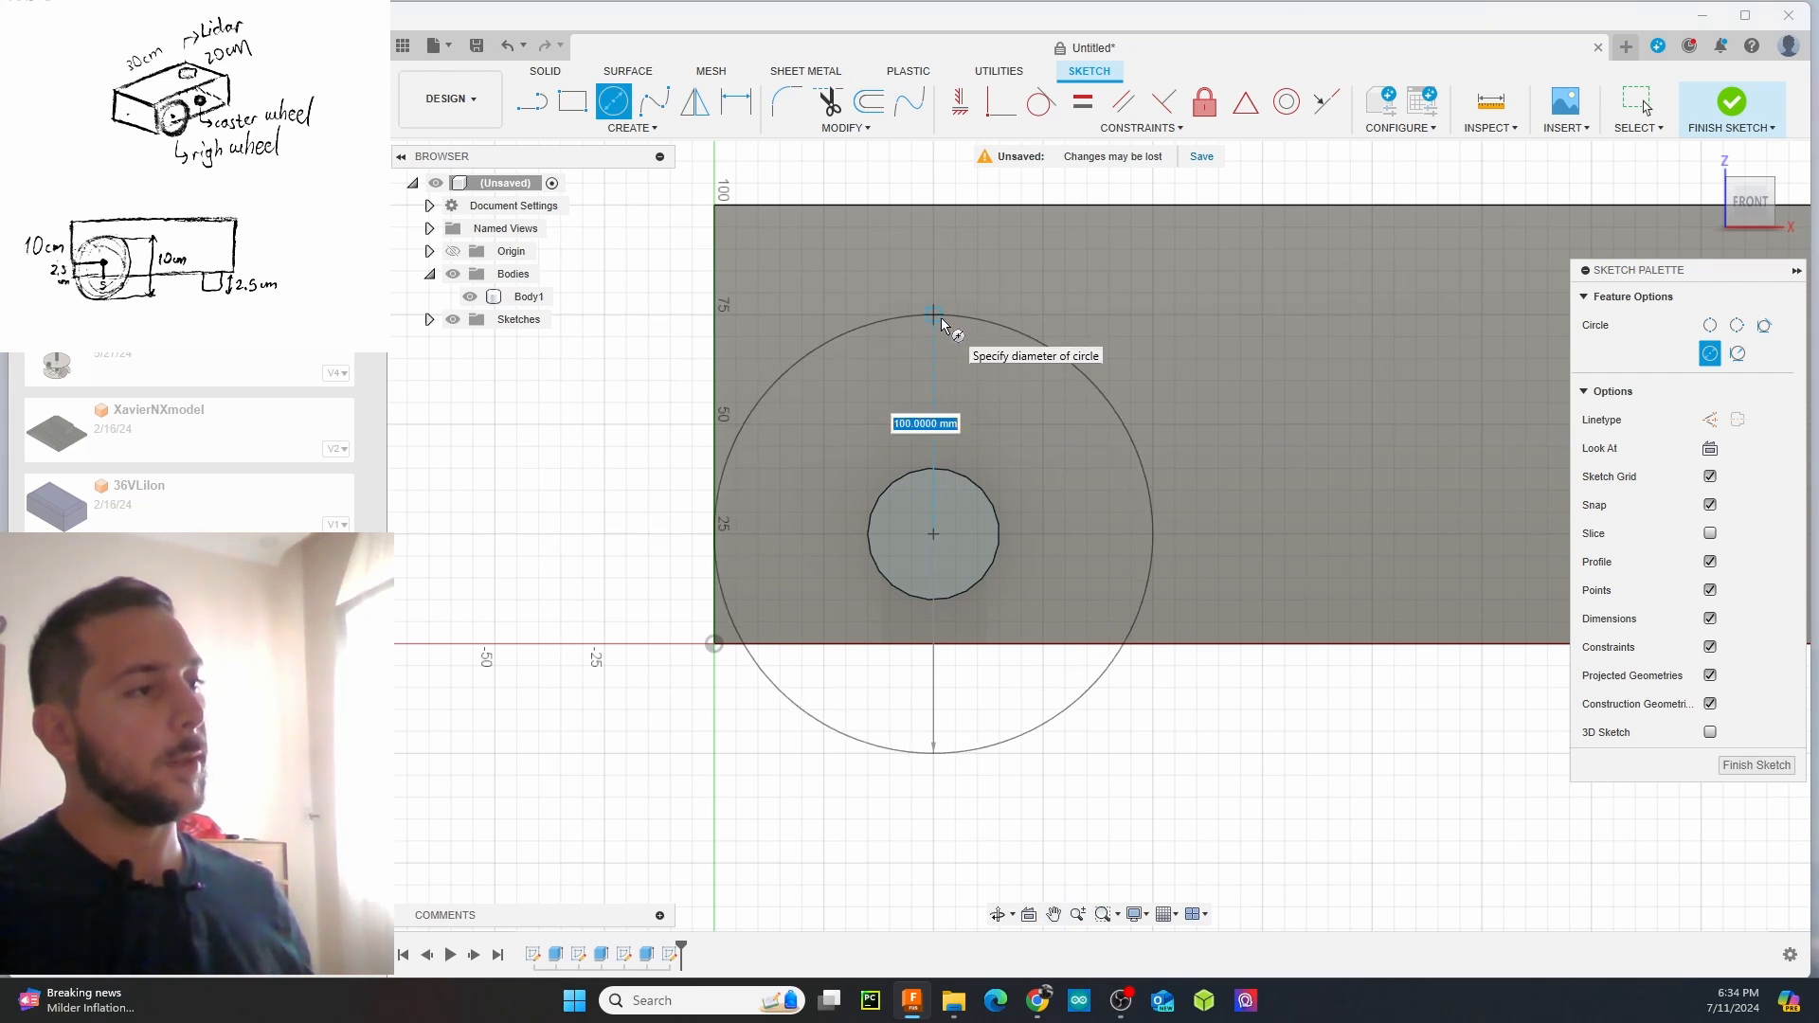
{"action": "left_click", "coordinate": [941, 317]}
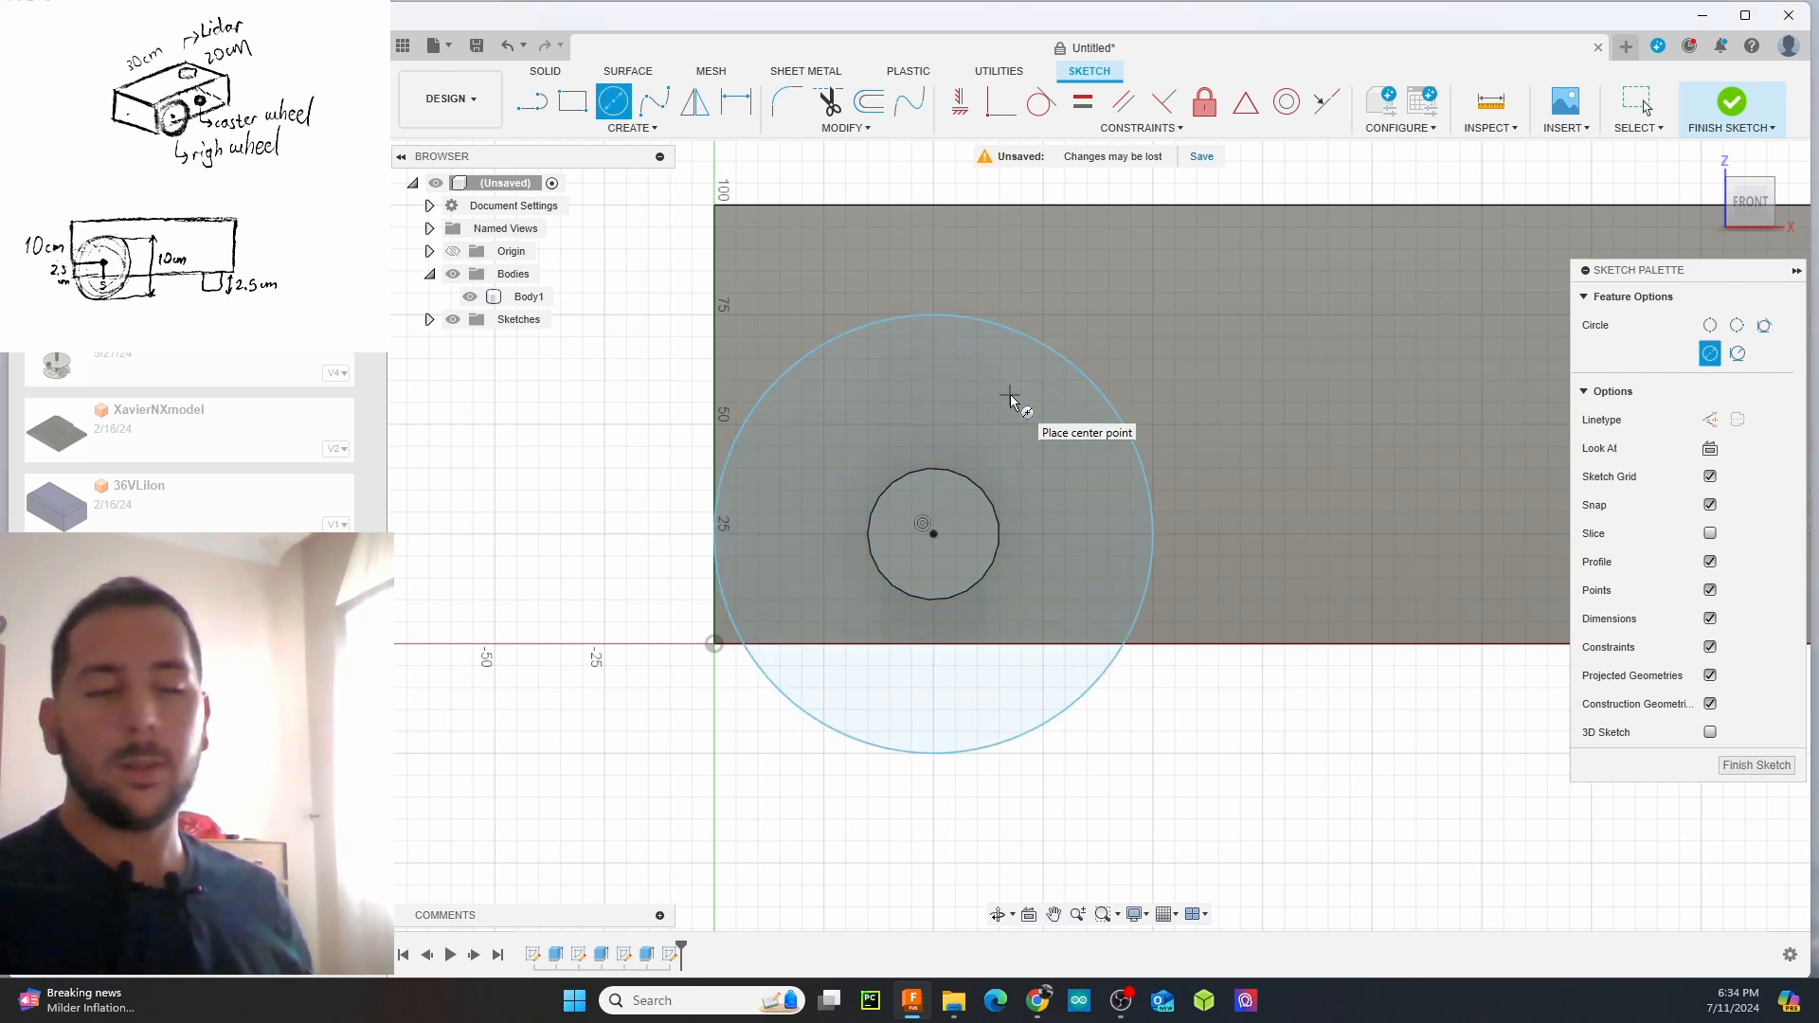
{"action": "key", "text": "Escape"}
Extrude both profiles of the front-side wheel sketch 30 mm outward as a new body
{"action": "left_click", "coordinate": [1003, 440]}
{"action": "left_click", "coordinate": [973, 524], "text": "ctrl"}
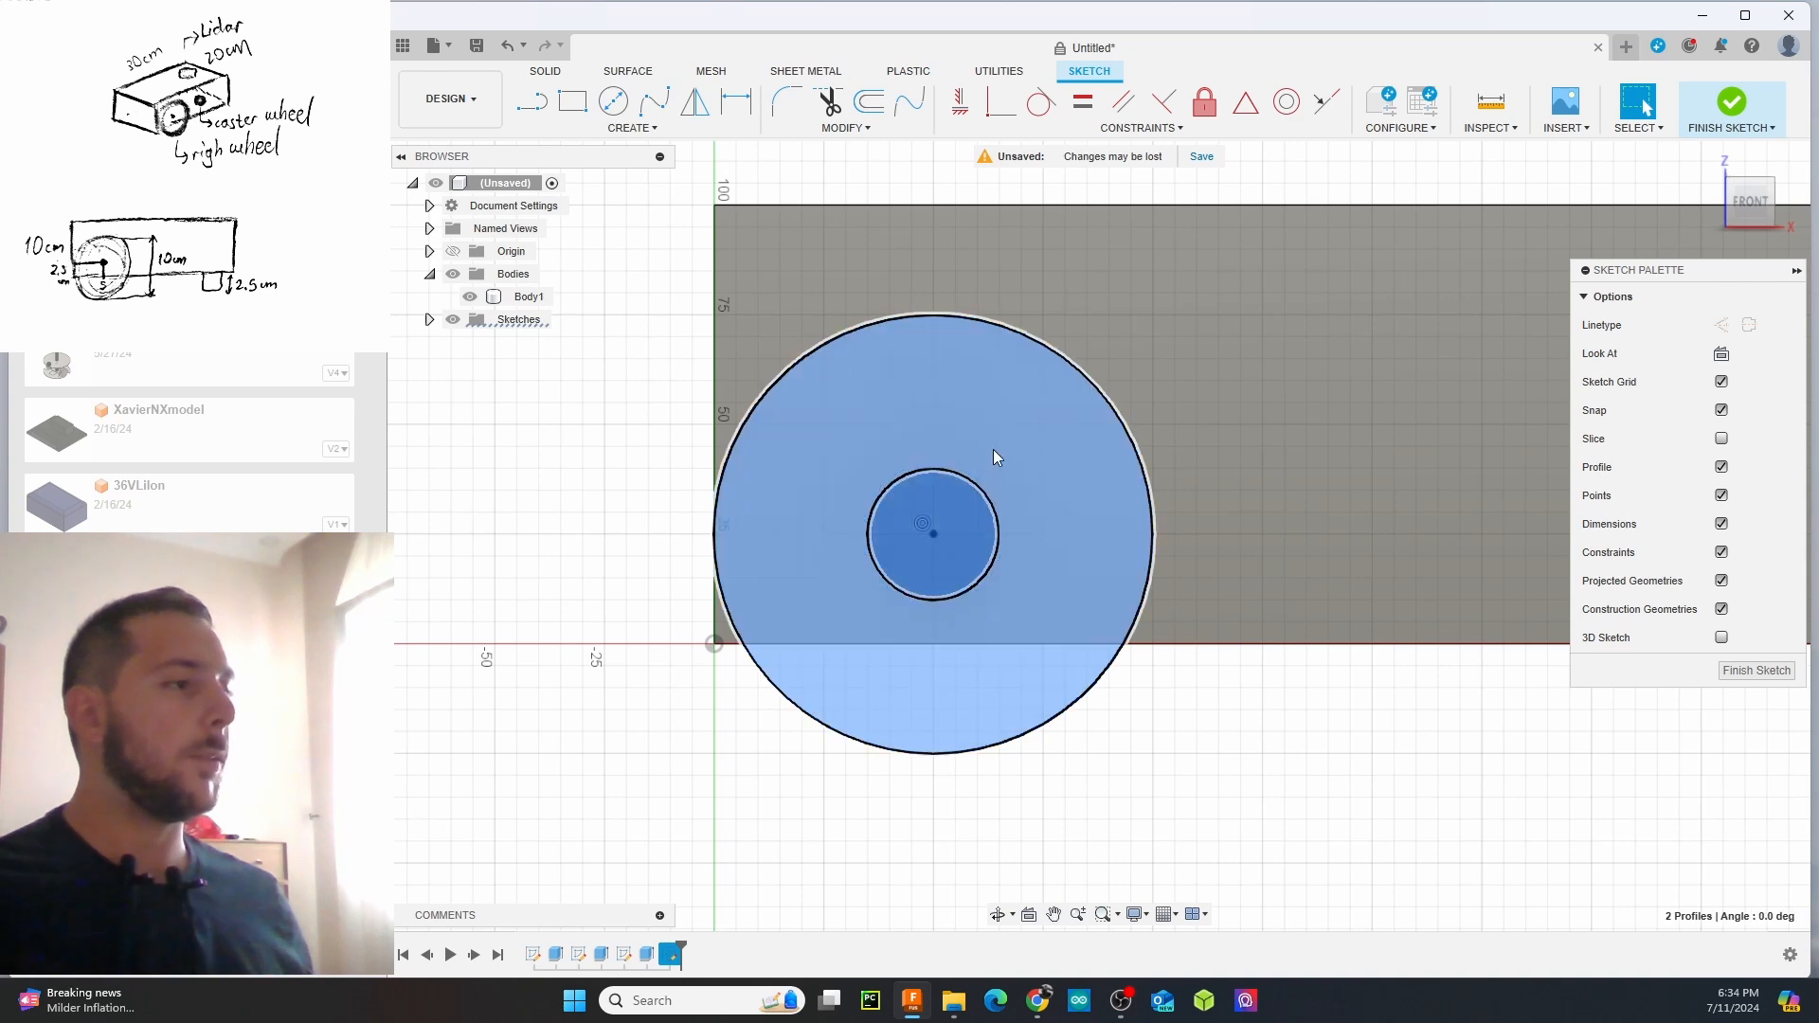
{"action": "right_click", "coordinate": [998, 437]}
{"action": "left_click", "coordinate": [971, 553]}
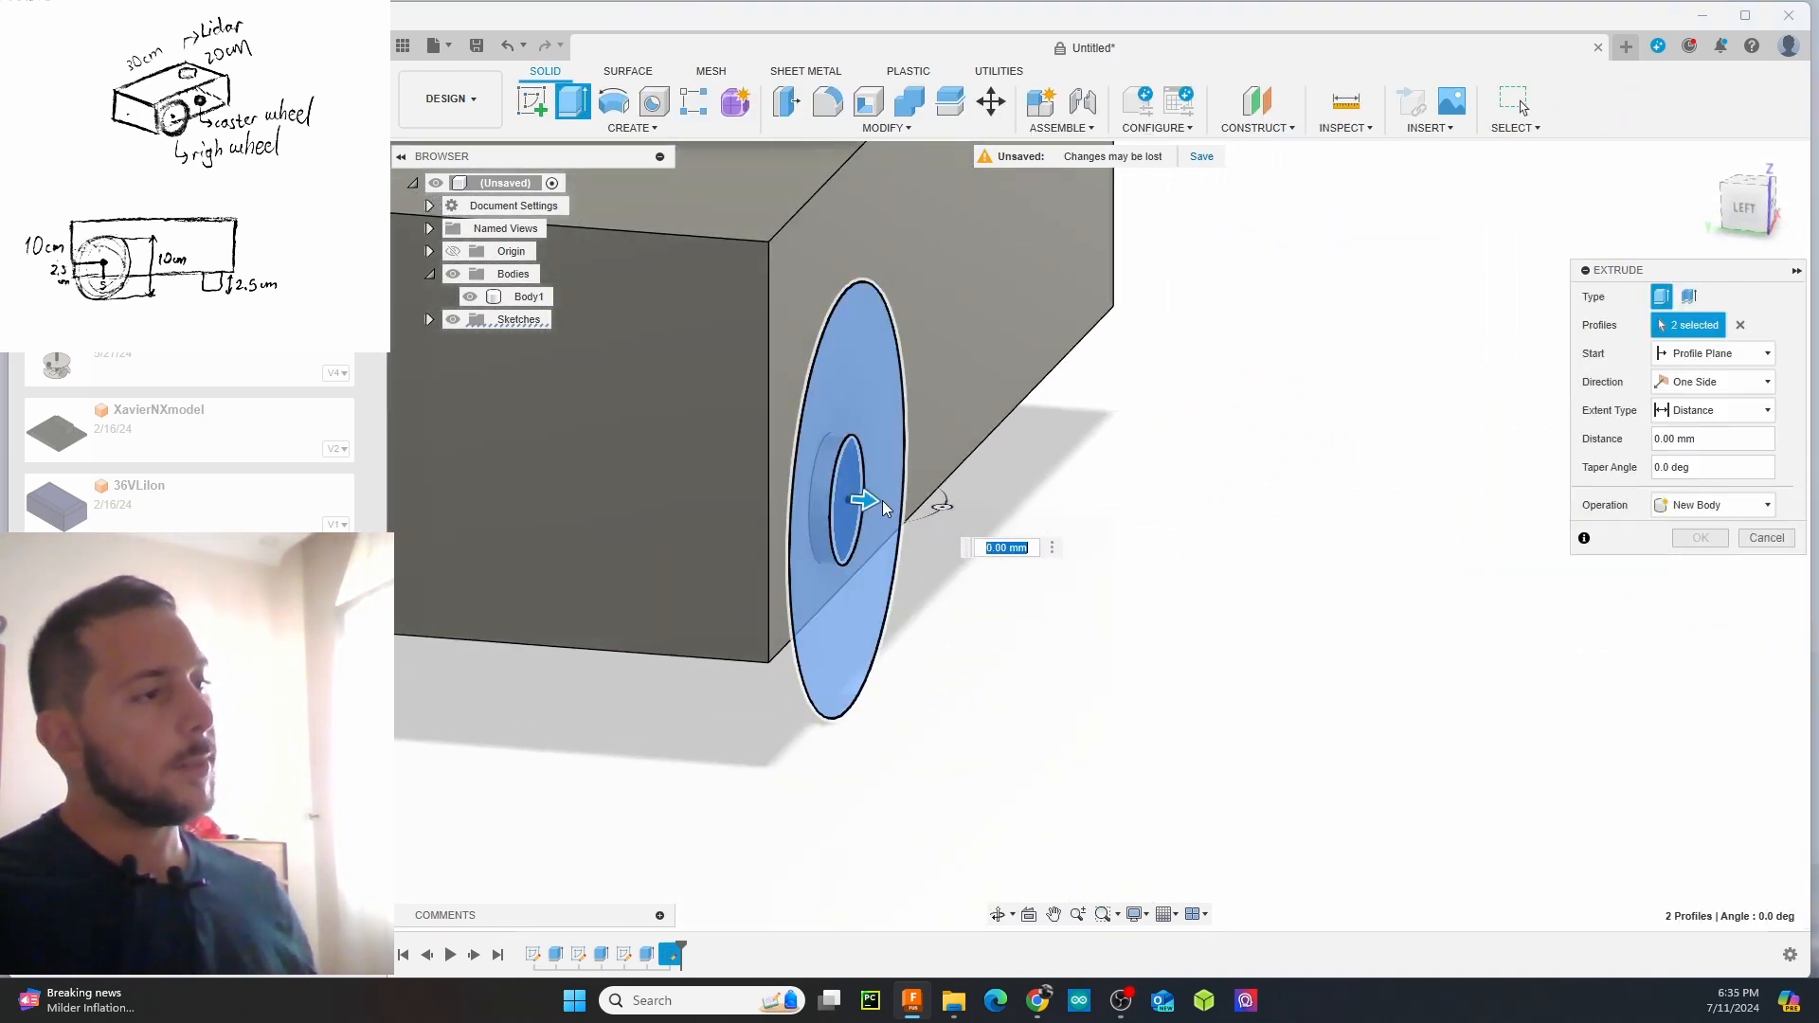
{"action": "left_click_drag", "start_coordinate": [865, 500], "coordinate": [987, 524]}
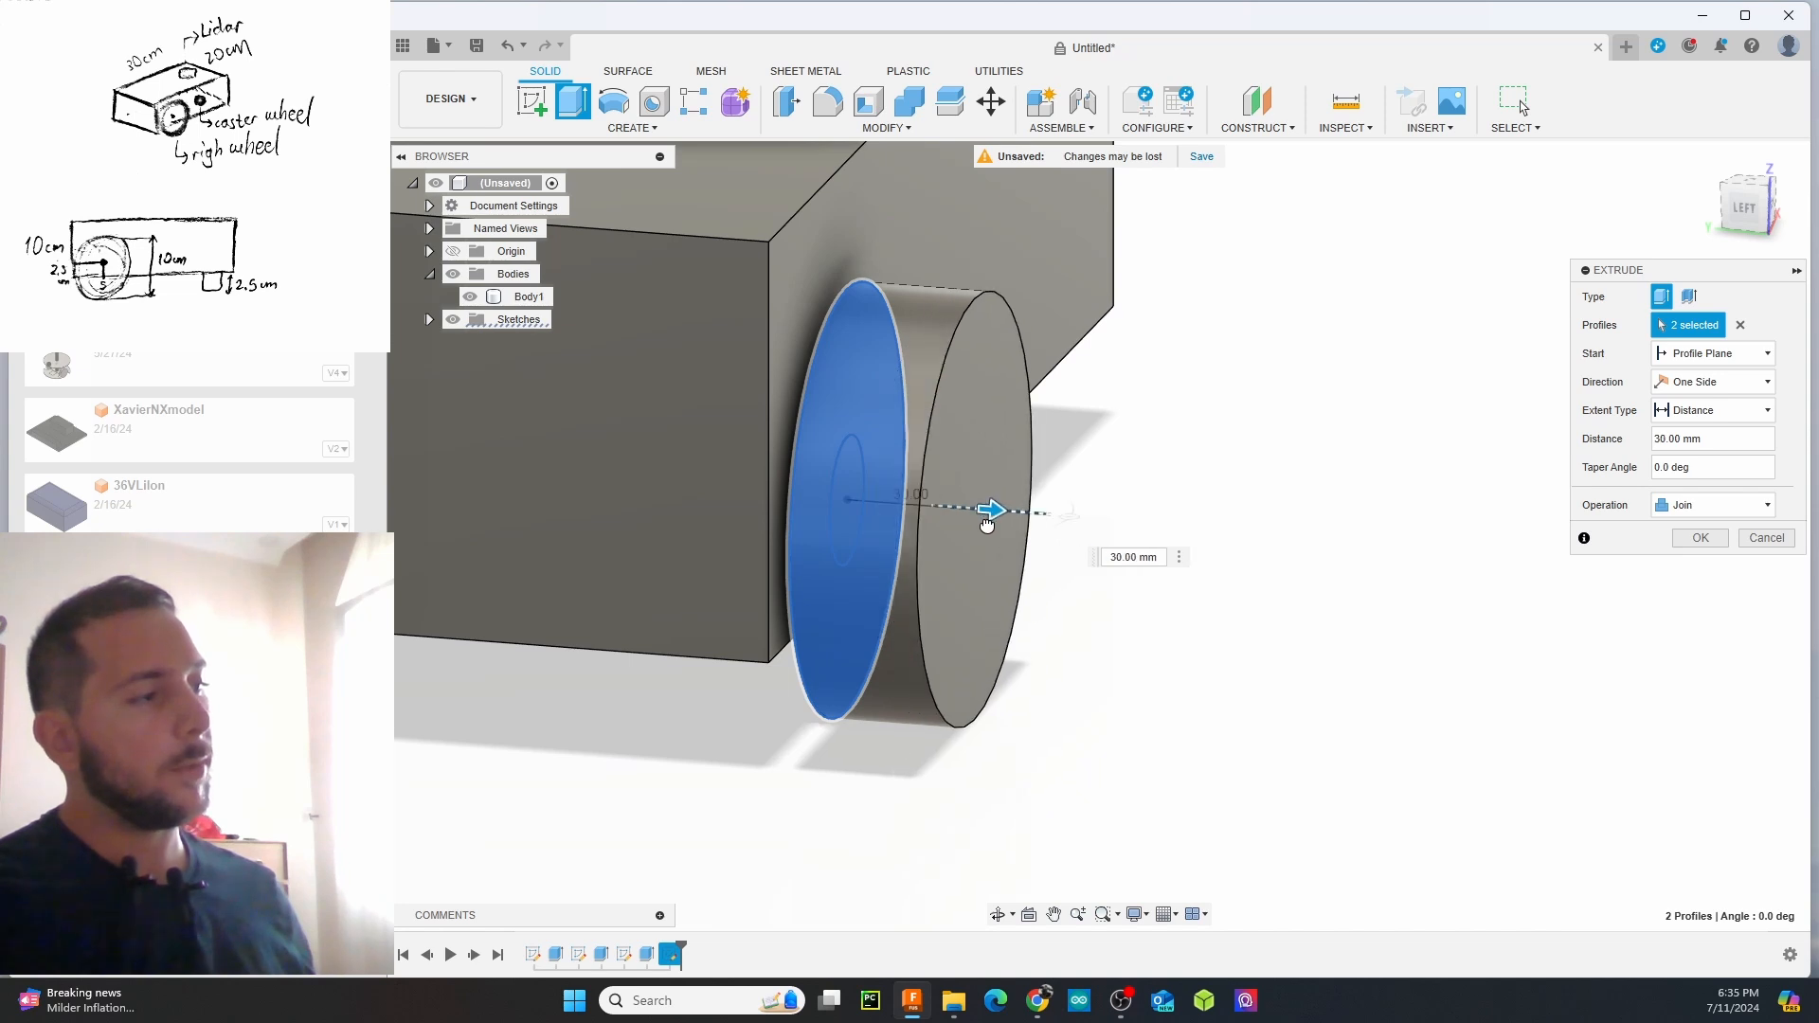
{"action": "scroll", "coordinate": [699, 412], "scroll_direction": "down", "scroll_amount": 5}
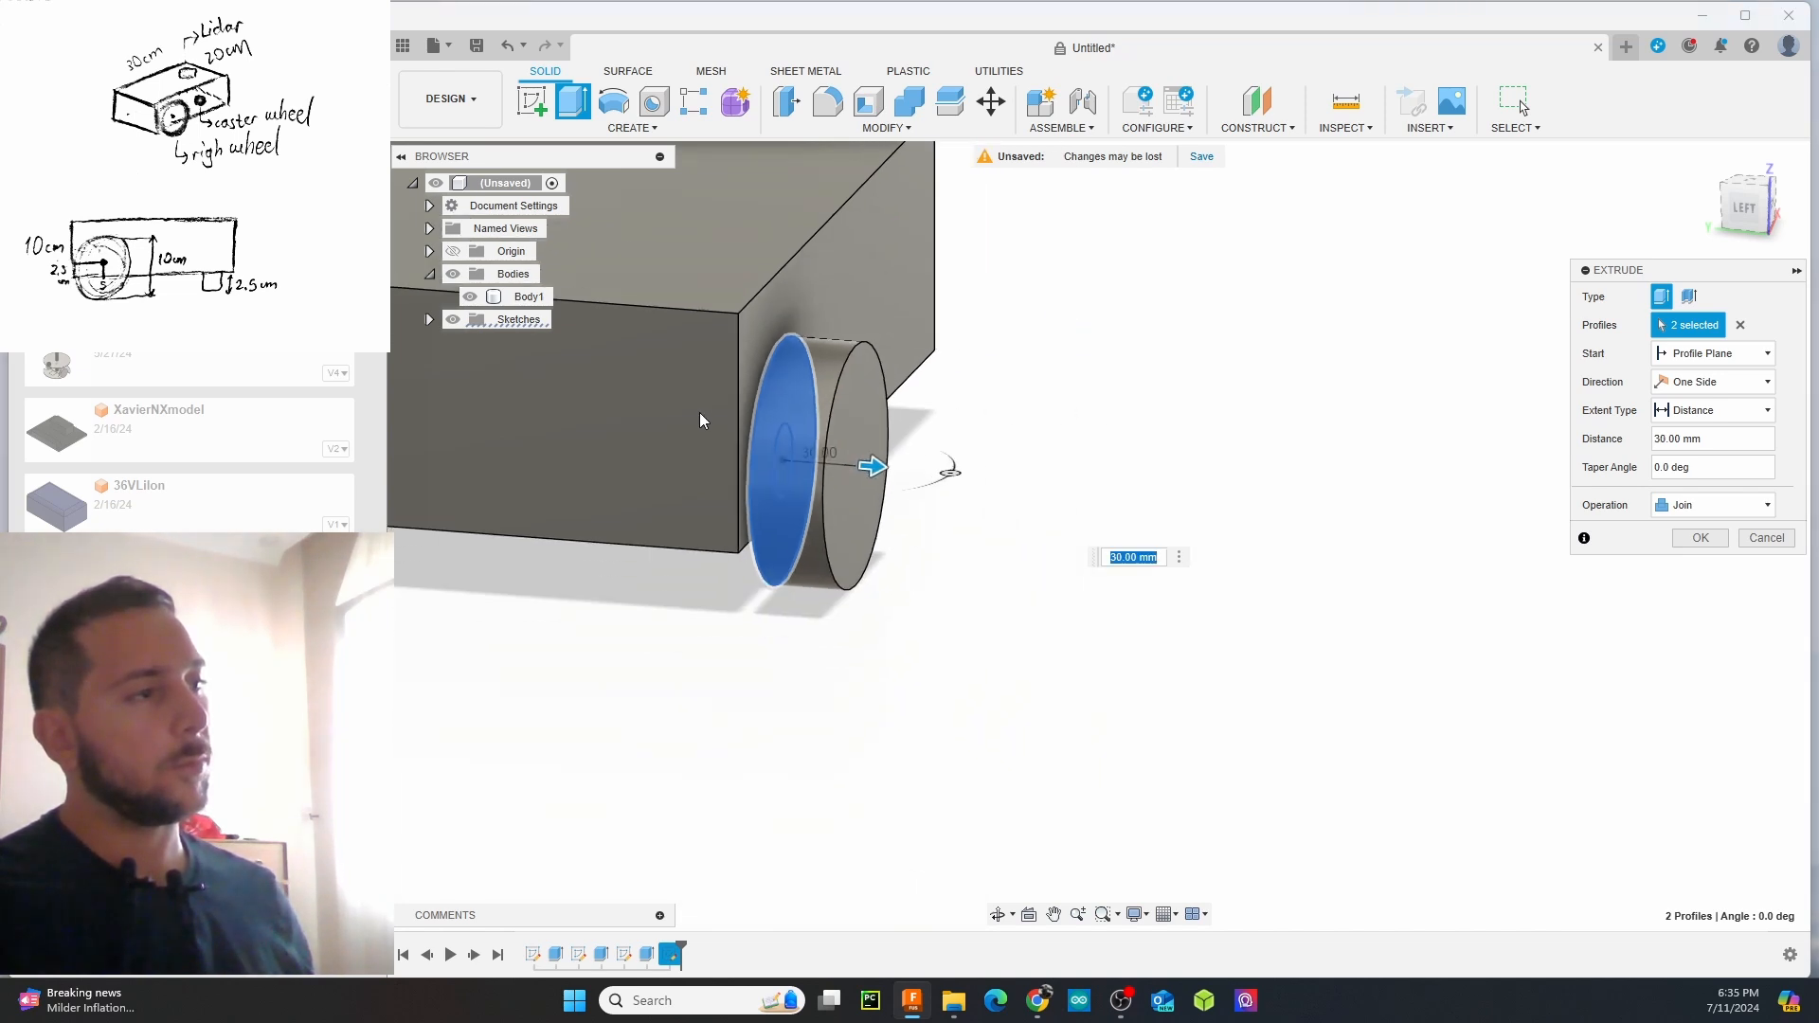
{"action": "middle_click_drag", "start_coordinate": [697, 410], "coordinate": [639, 412], "text": "shift"}
{"action": "scroll", "coordinate": [641, 418], "scroll_direction": "up", "scroll_amount": 6}
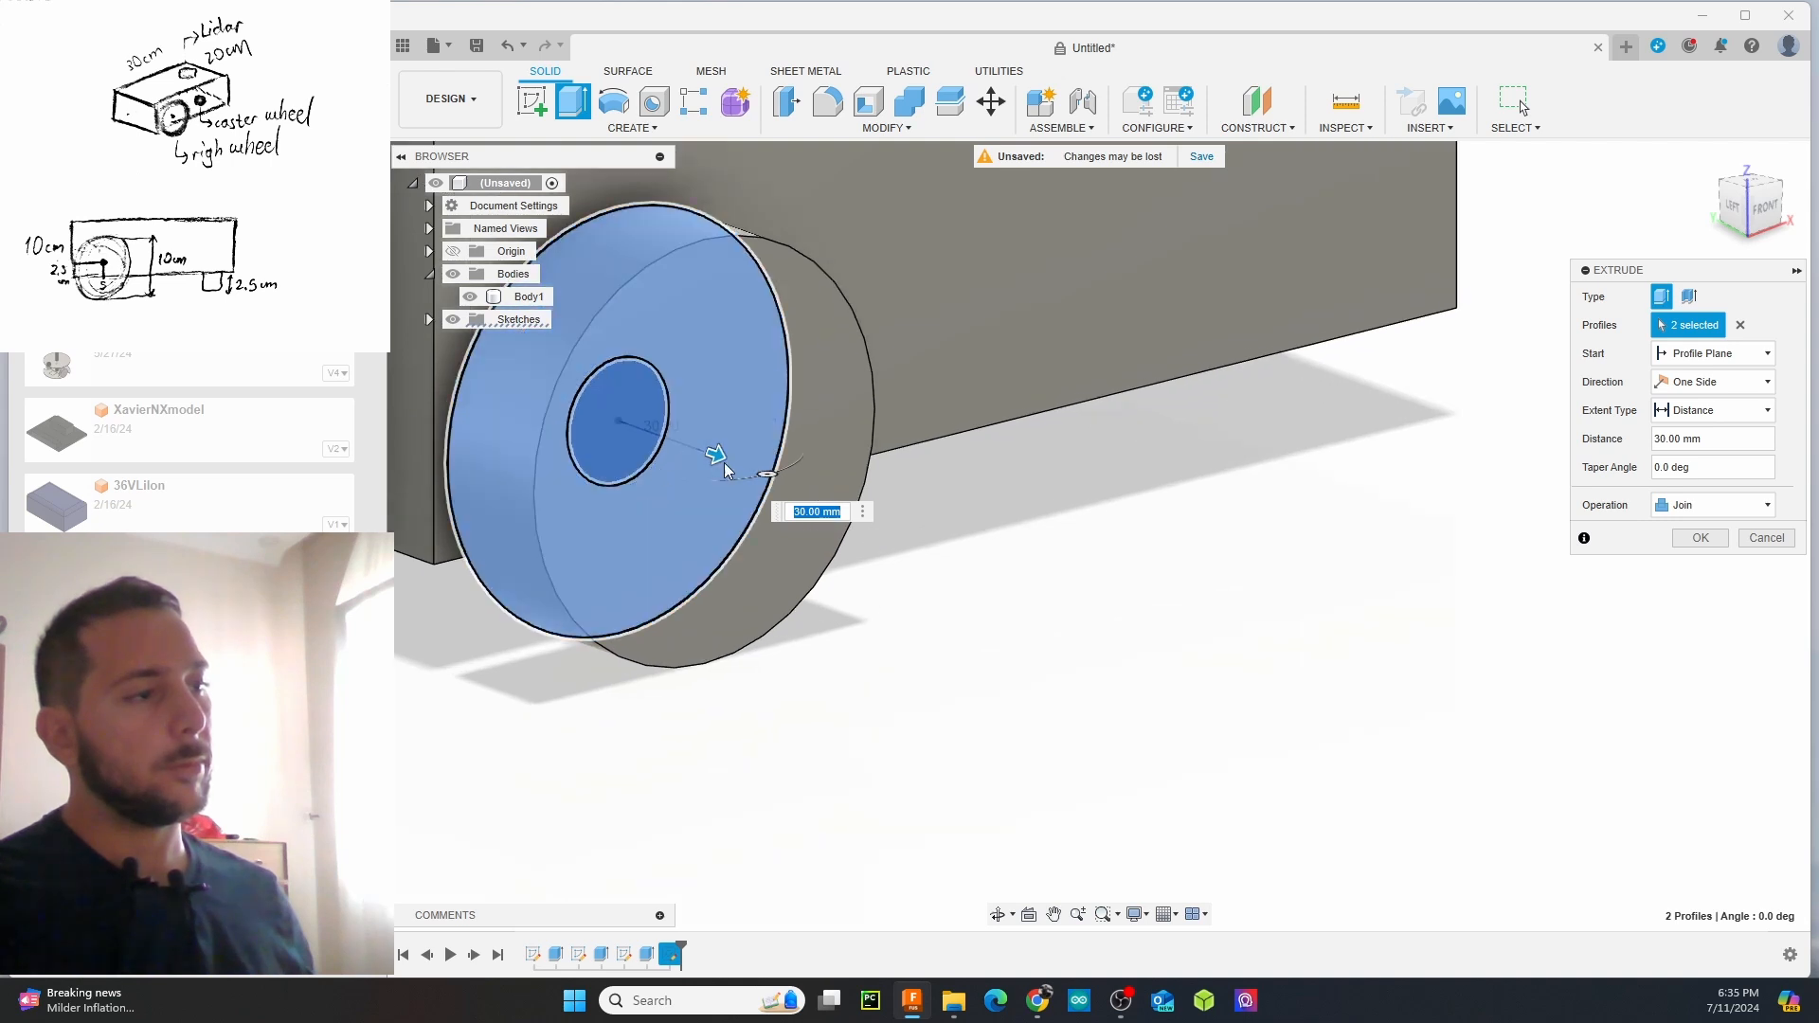
{"action": "scroll", "coordinate": [701, 450], "scroll_direction": "down", "scroll_amount": 4}
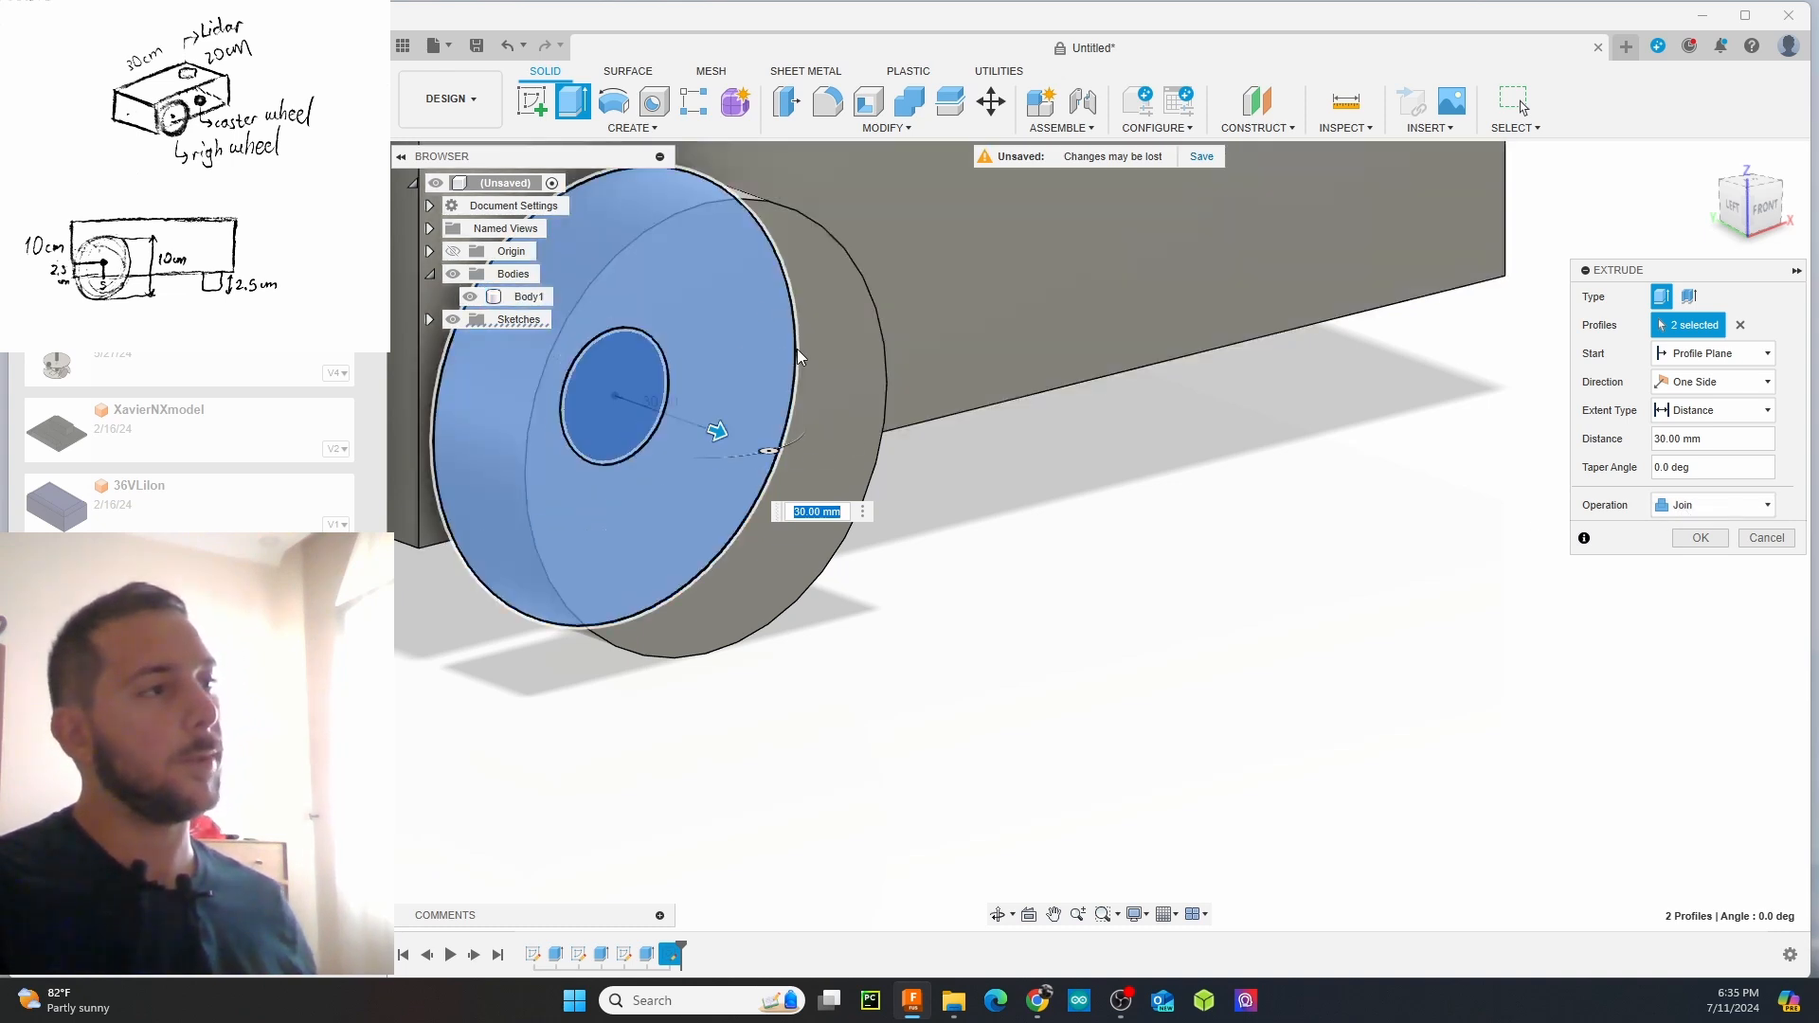
{"action": "left_click", "coordinate": [1679, 515]}
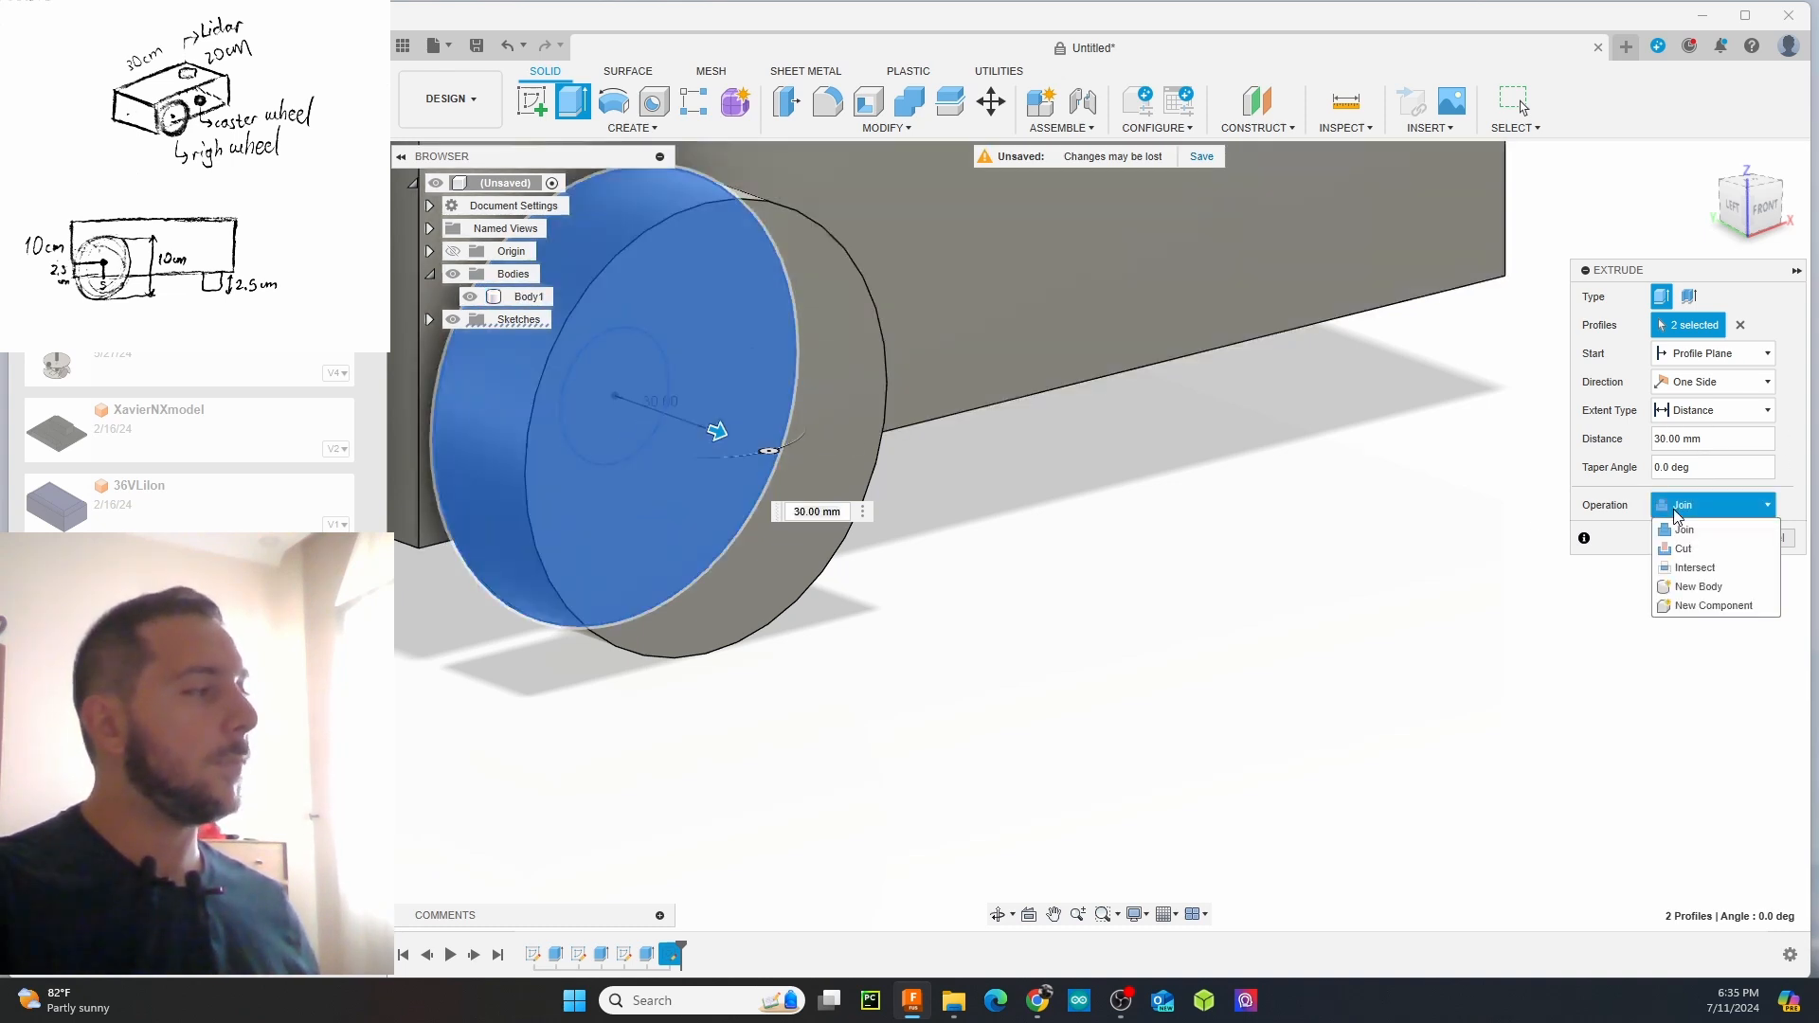
{"action": "left_click", "coordinate": [1696, 588]}
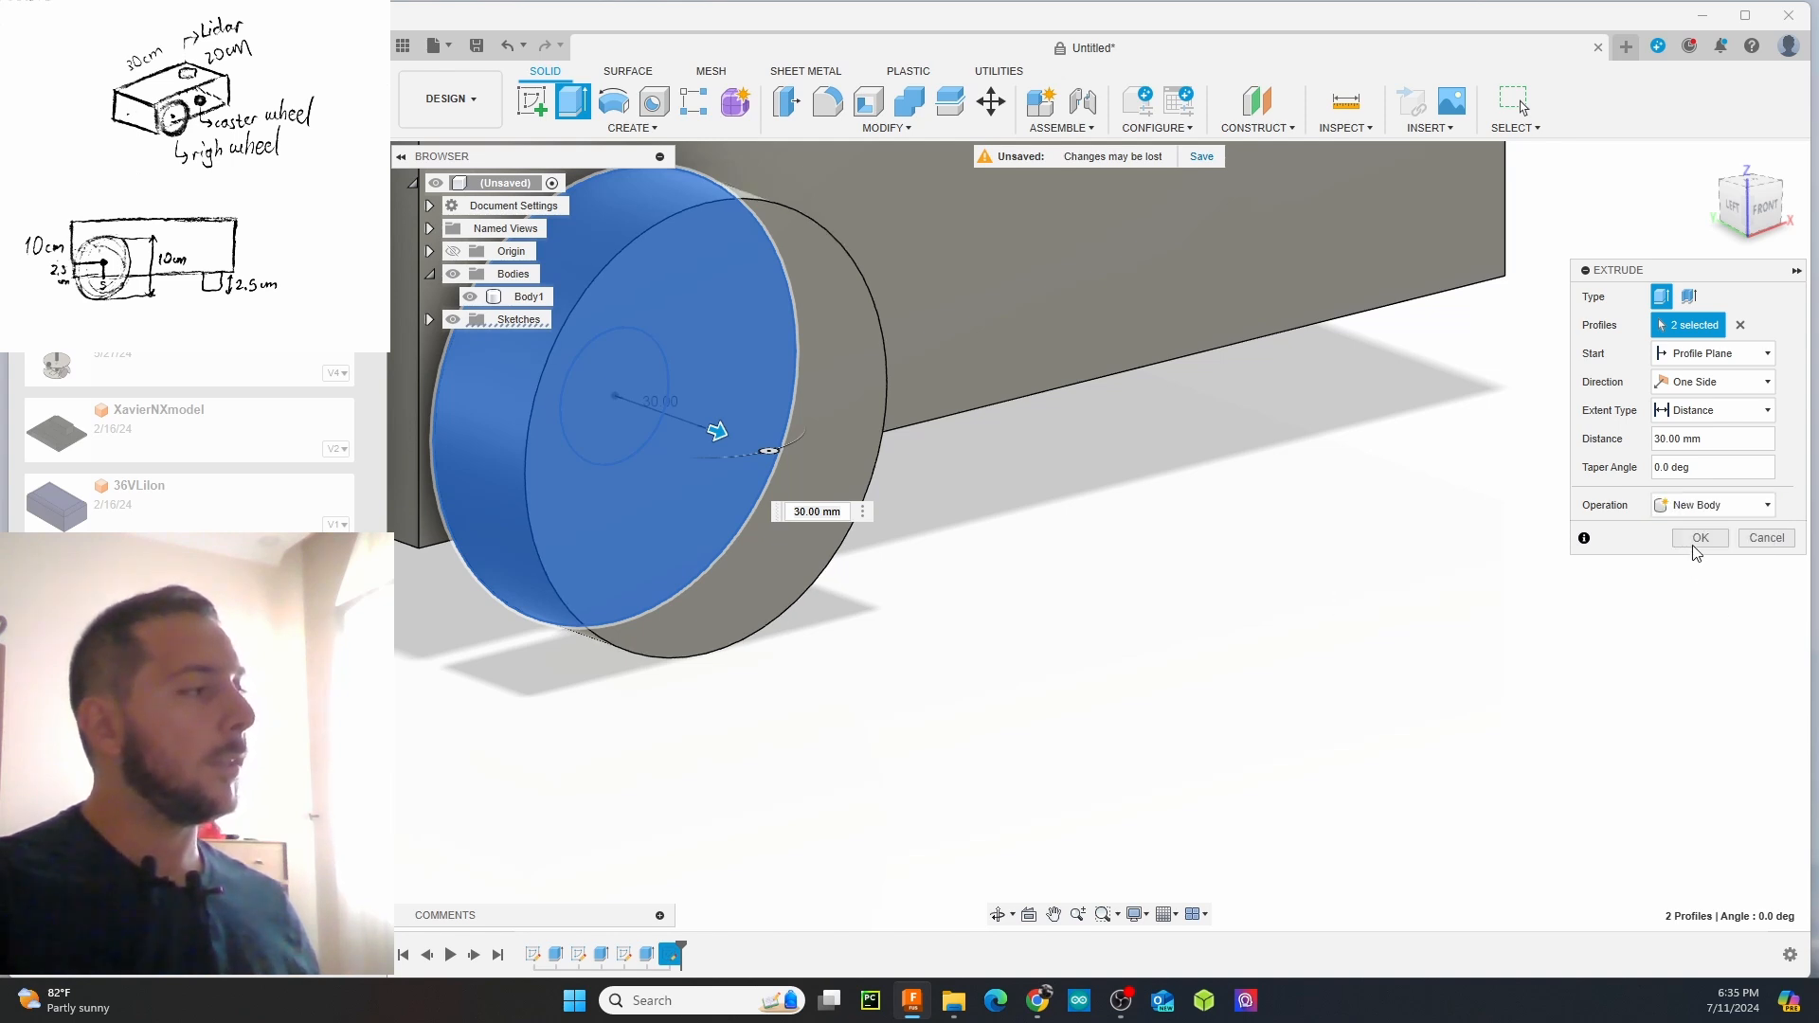
{"action": "left_click", "coordinate": [1701, 538]}
Start a sketch on the outer face of the round hub on the chassis's back side
{"action": "scroll", "coordinate": [1134, 451], "scroll_direction": "down", "scroll_amount": 3}
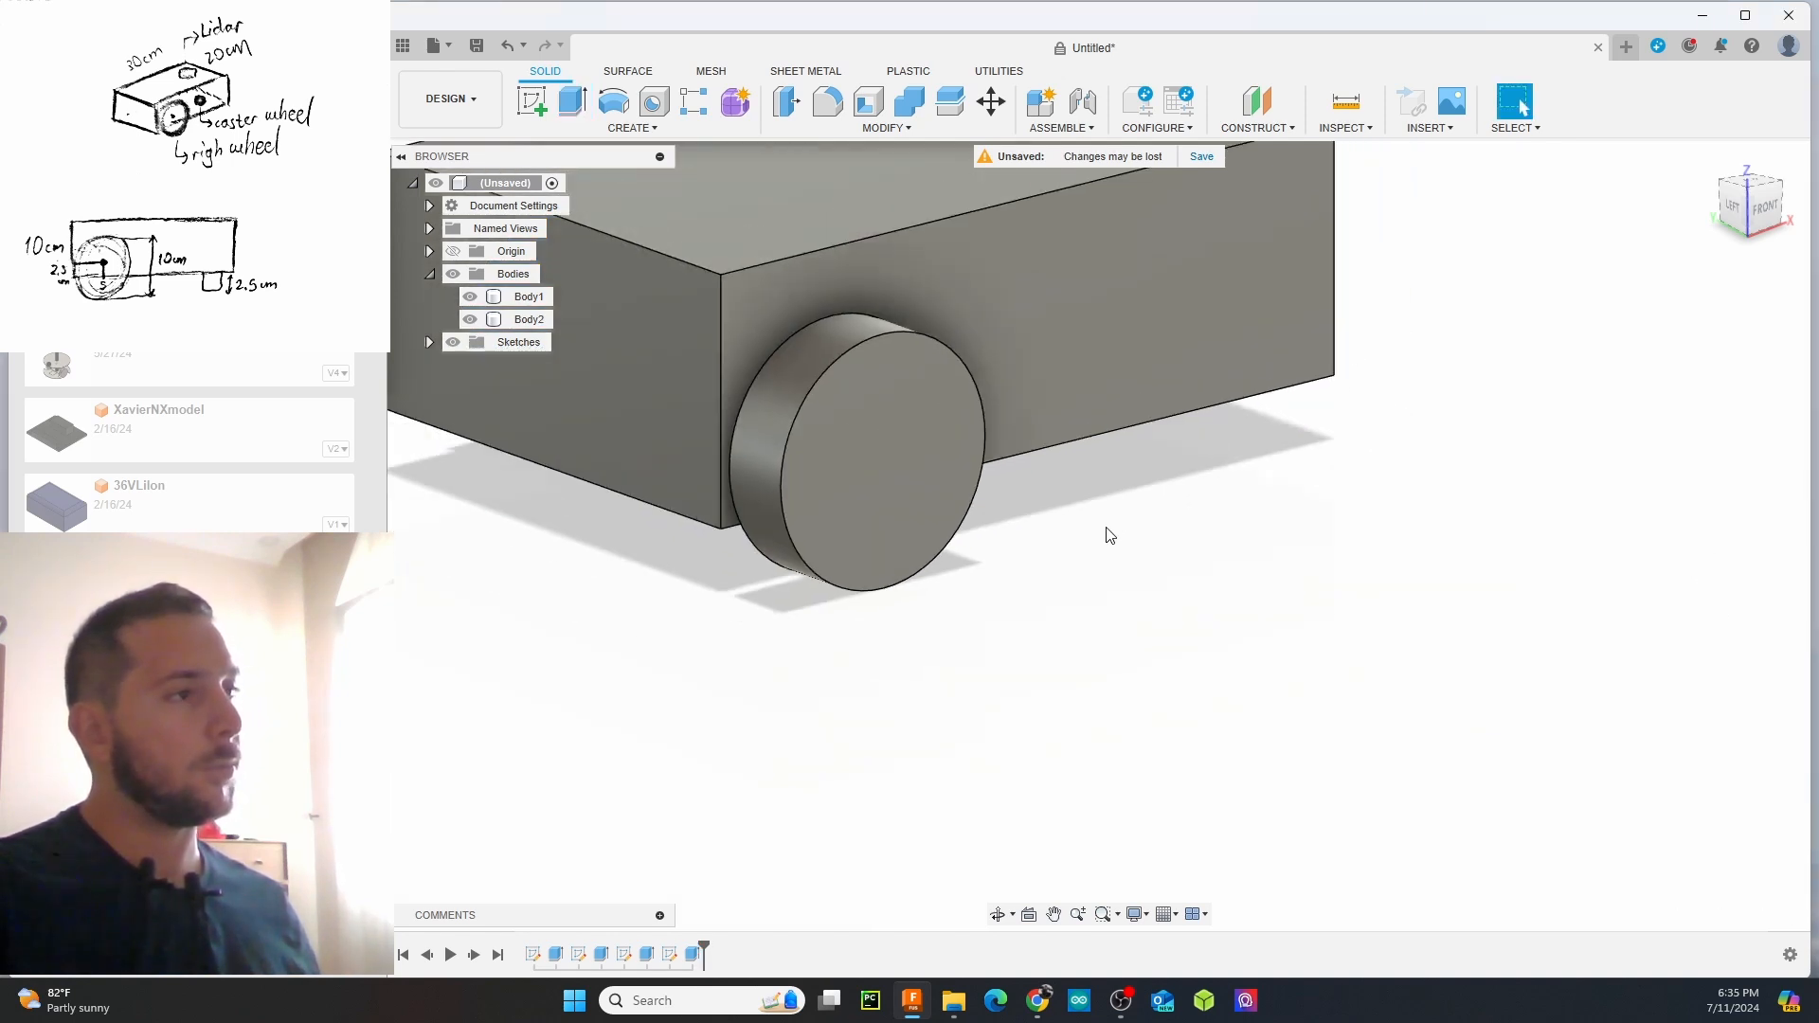
{"action": "middle_click_drag", "start_coordinate": [1105, 528], "coordinate": [1279, 669]}
{"action": "left_click", "coordinate": [929, 597]}
{"action": "middle_click_drag", "start_coordinate": [908, 548], "coordinate": [1129, 528], "text": "shift"}
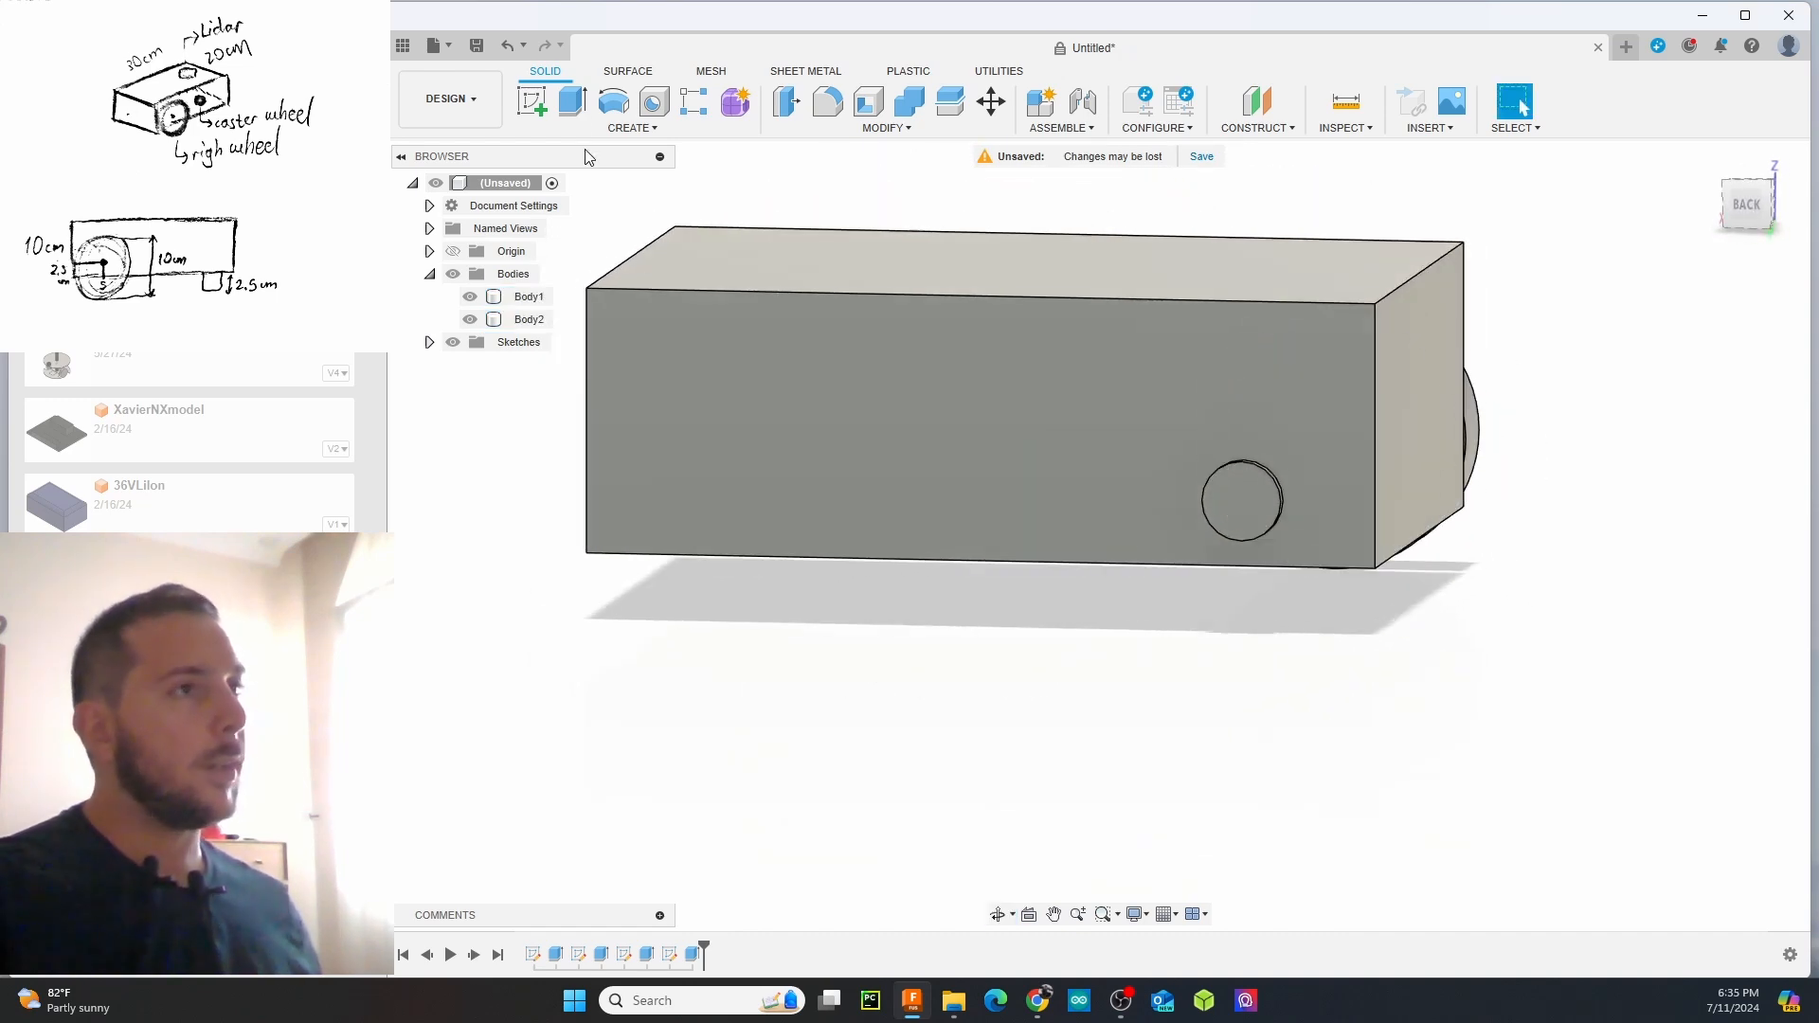
{"action": "left_click", "coordinate": [542, 104]}
{"action": "left_click", "coordinate": [1237, 498]}
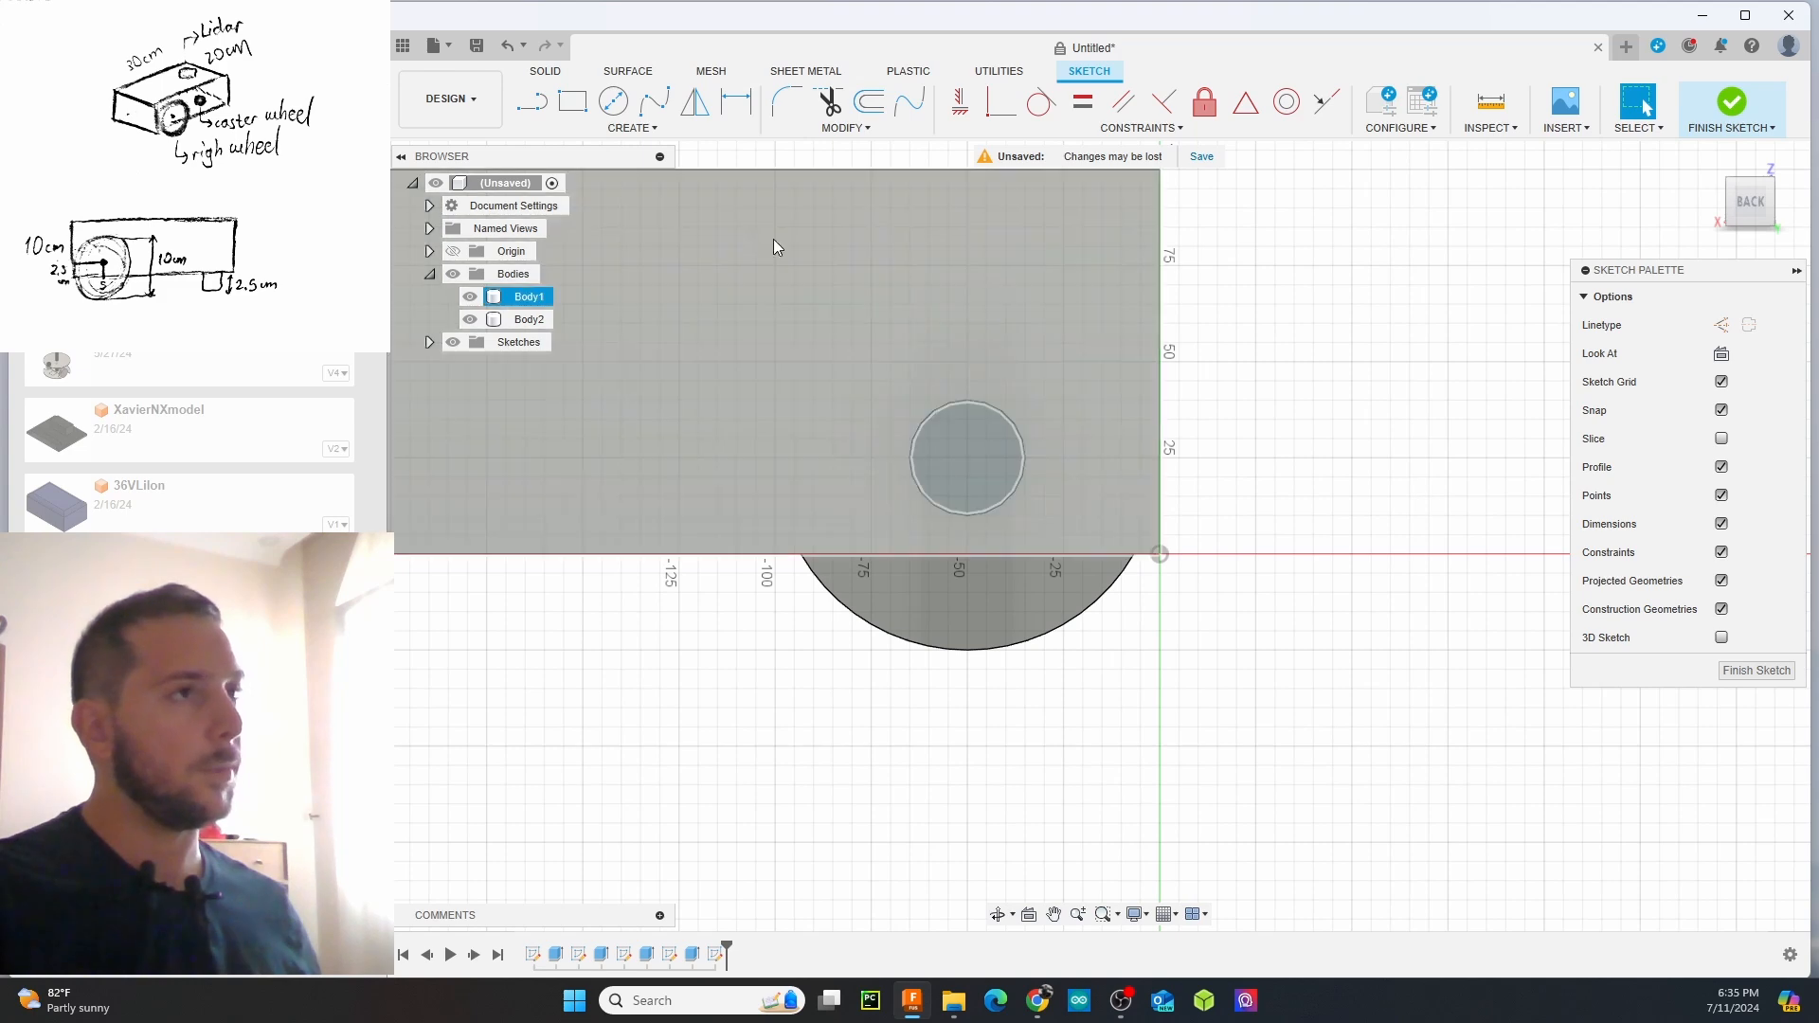
Draw a circle about 100 mm in diameter for the second wheel, concentric with the back-side hub
{"action": "left_click", "coordinate": [615, 101]}
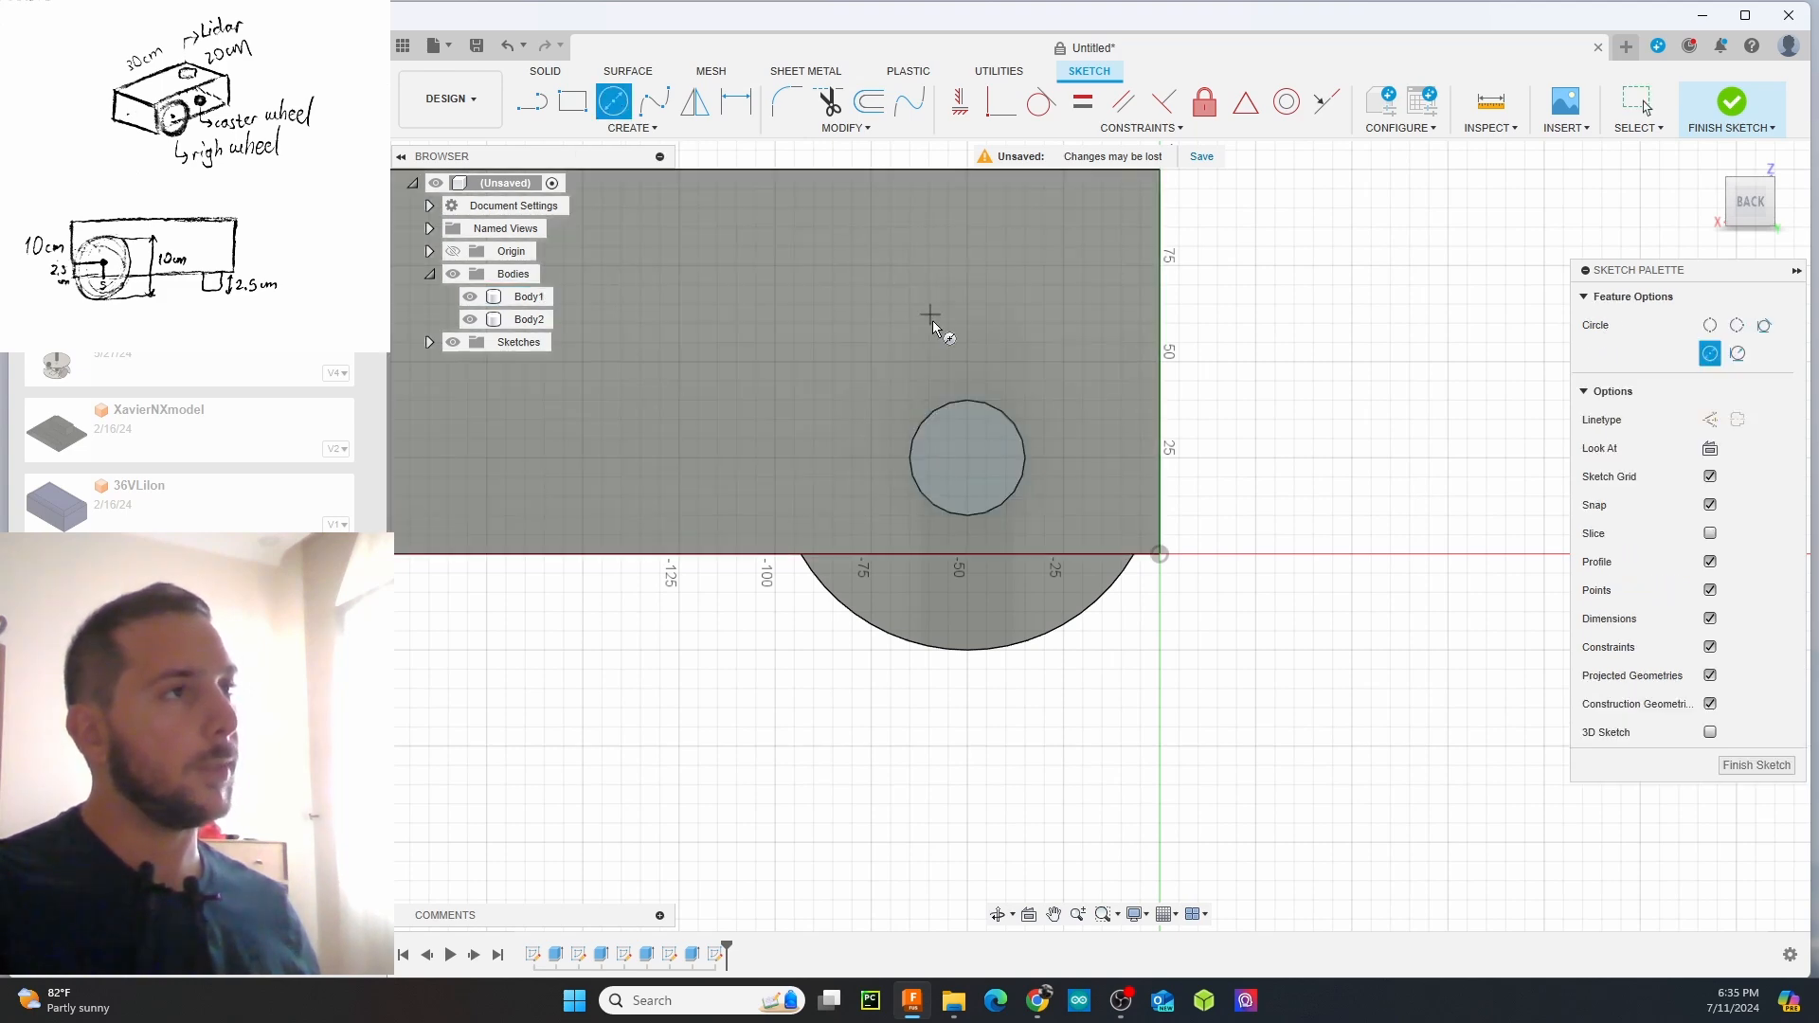
{"action": "left_click", "coordinate": [967, 458]}
{"action": "left_click", "coordinate": [964, 269]}
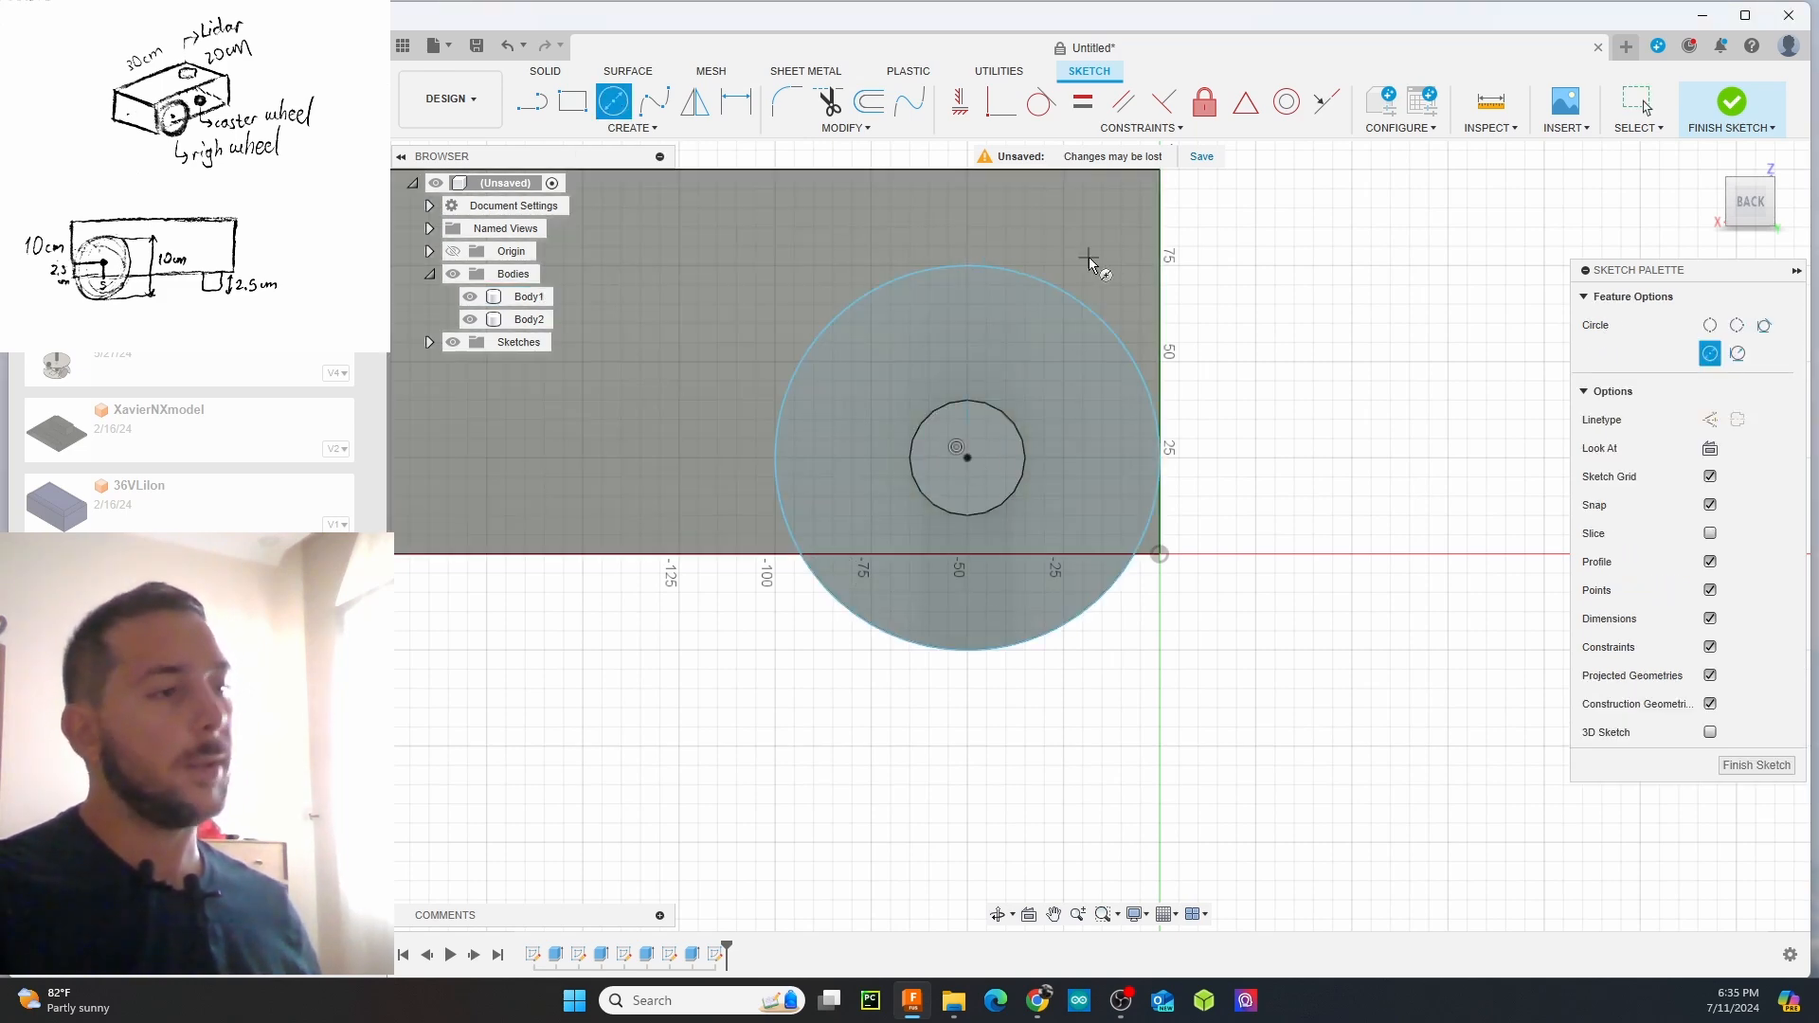
{"action": "key", "text": "Escape"}
Extrude both profiles of the back-side wheel sketch 30 mm outward as a new body
{"action": "left_click", "coordinate": [1071, 362]}
{"action": "left_click", "coordinate": [991, 442]}
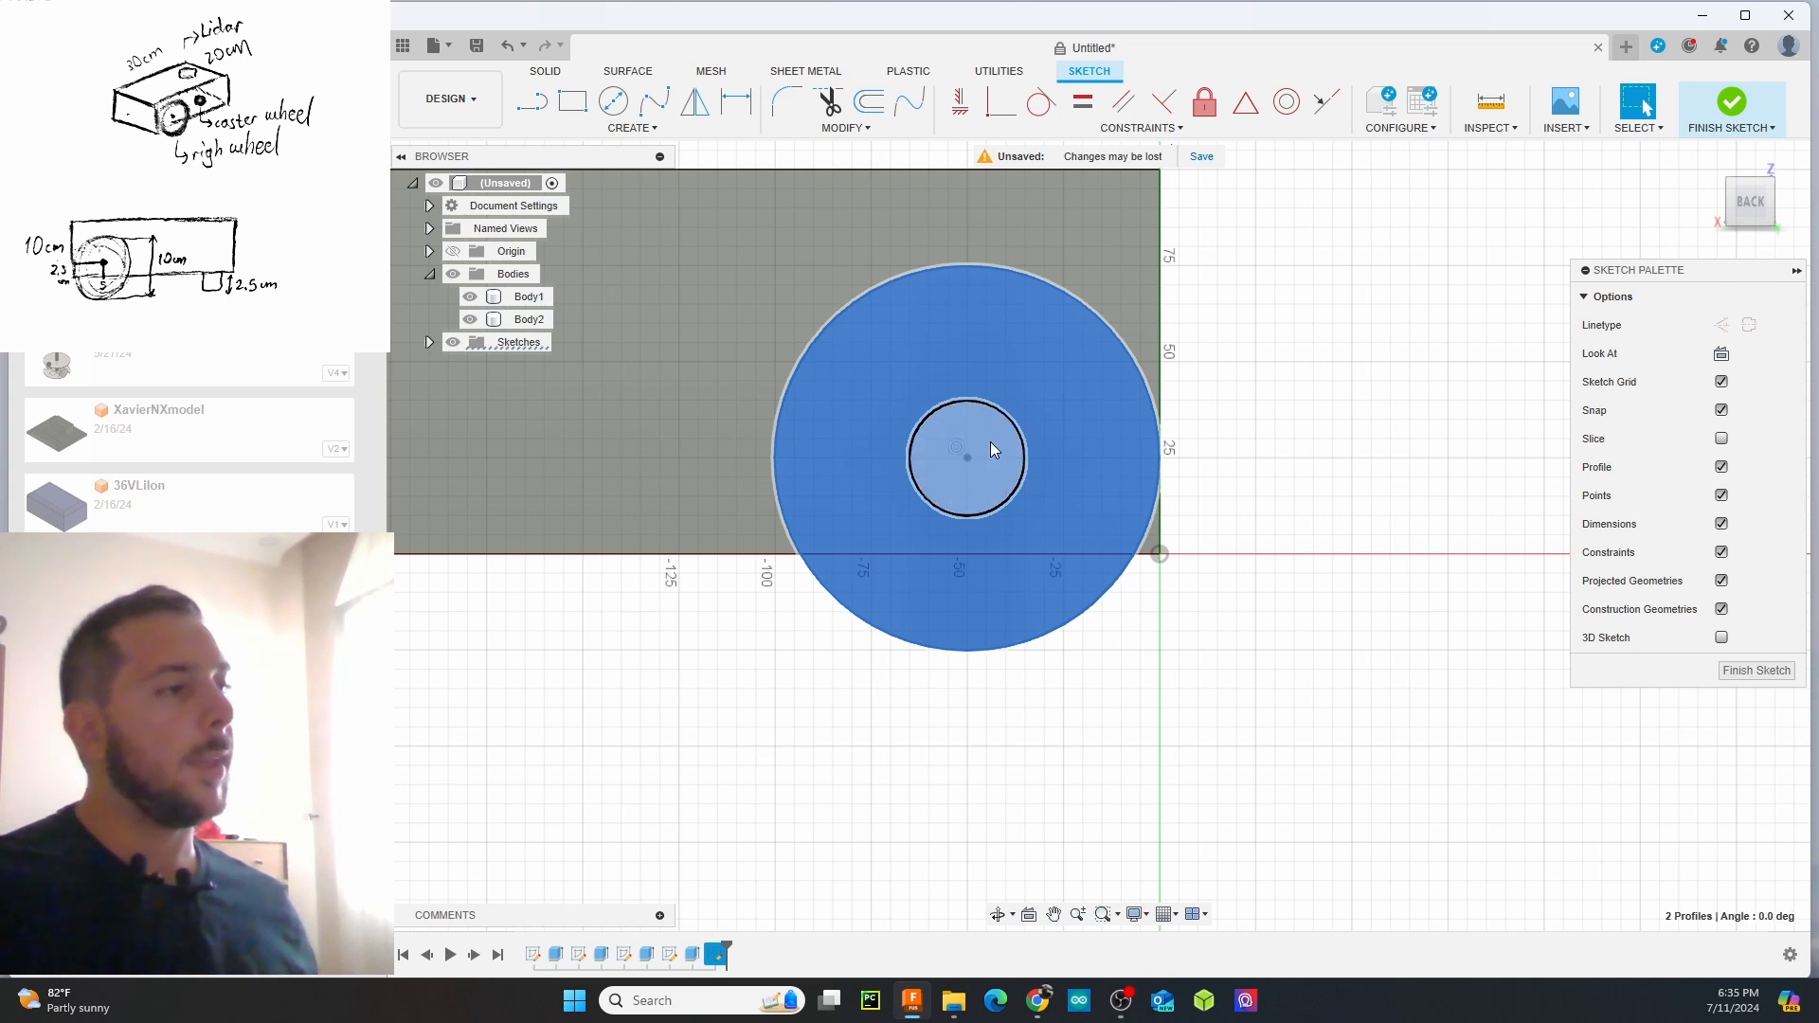
{"action": "right_click", "coordinate": [991, 441]}
{"action": "left_click", "coordinate": [993, 561]}
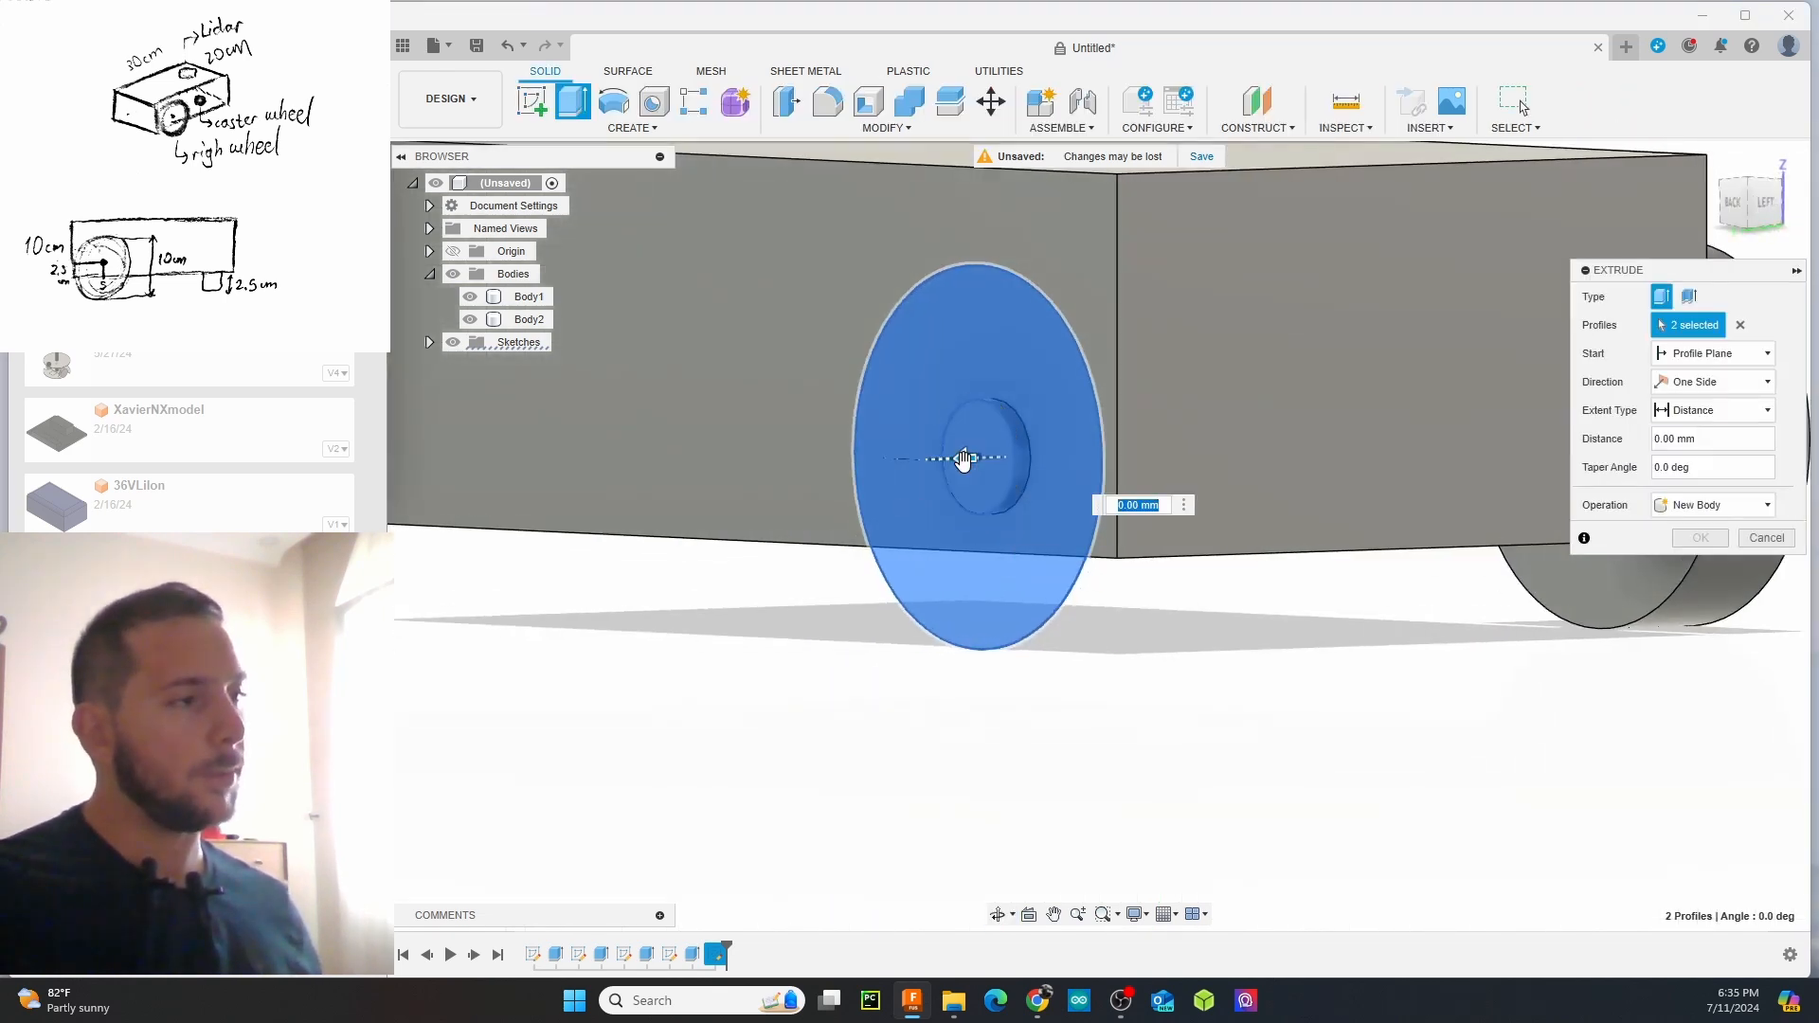
{"action": "left_click_drag", "start_coordinate": [963, 459], "coordinate": [874, 479]}
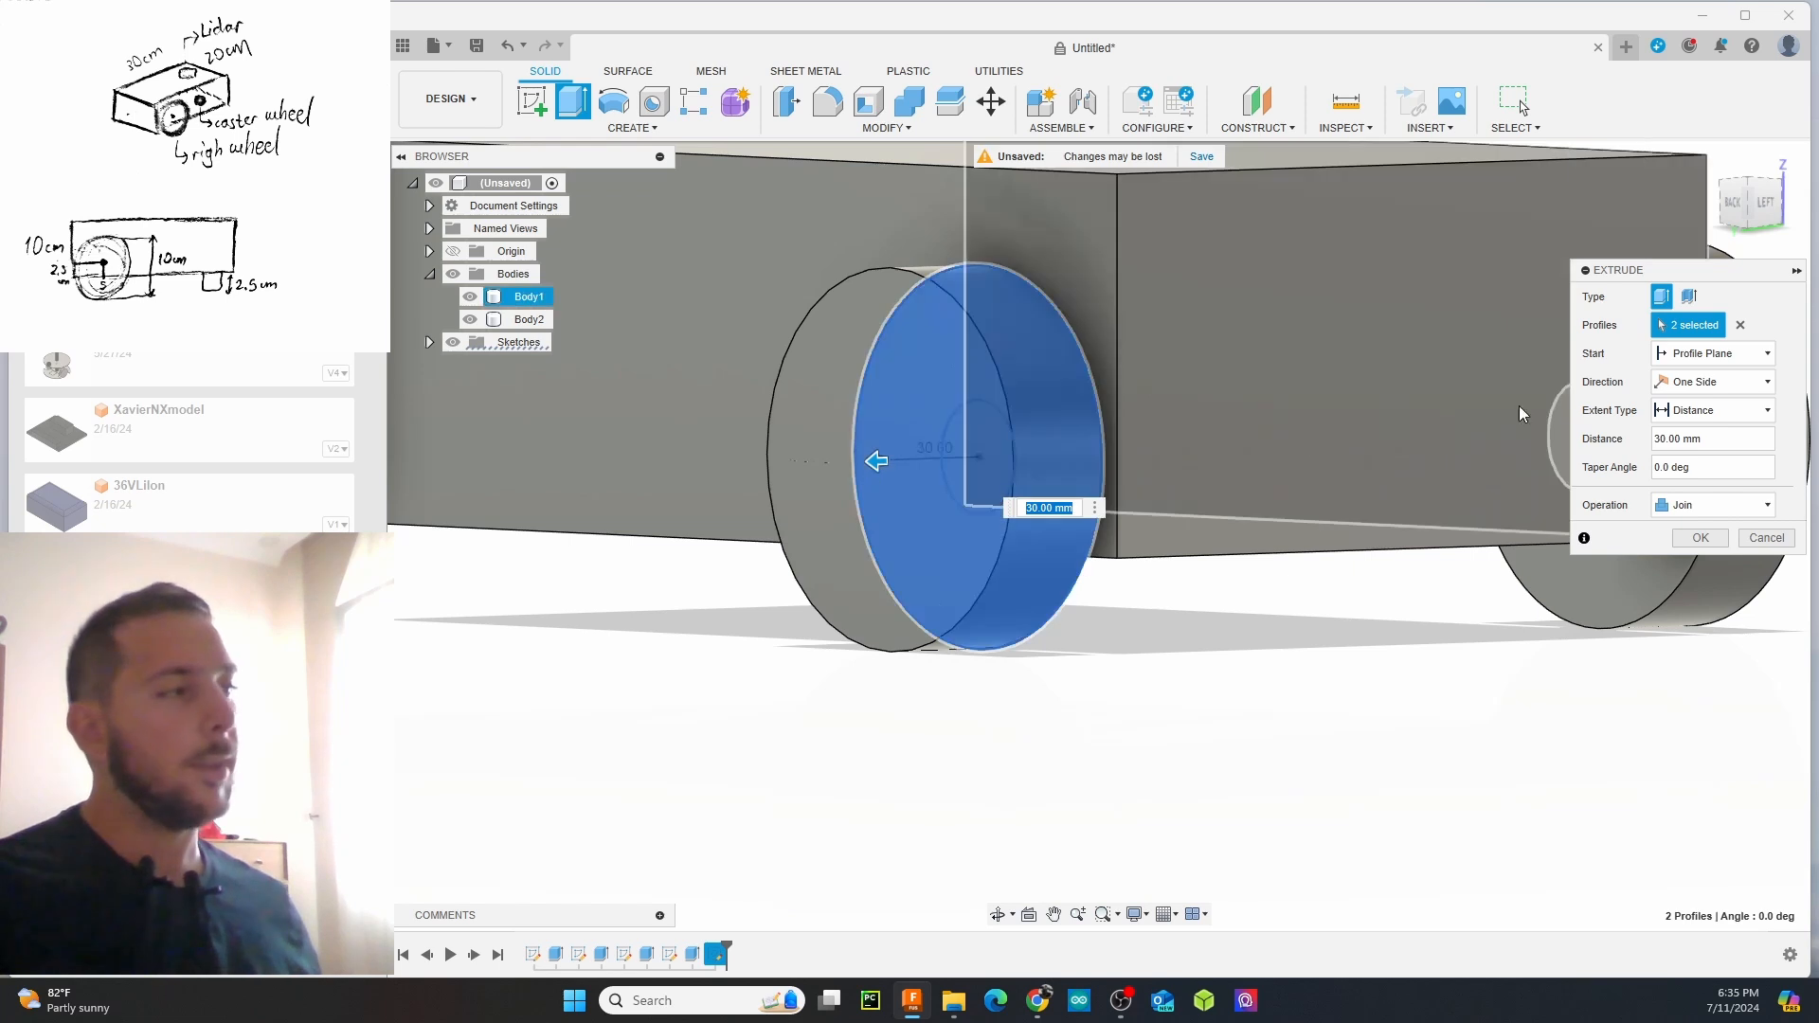
{"action": "left_click", "coordinate": [1673, 508]}
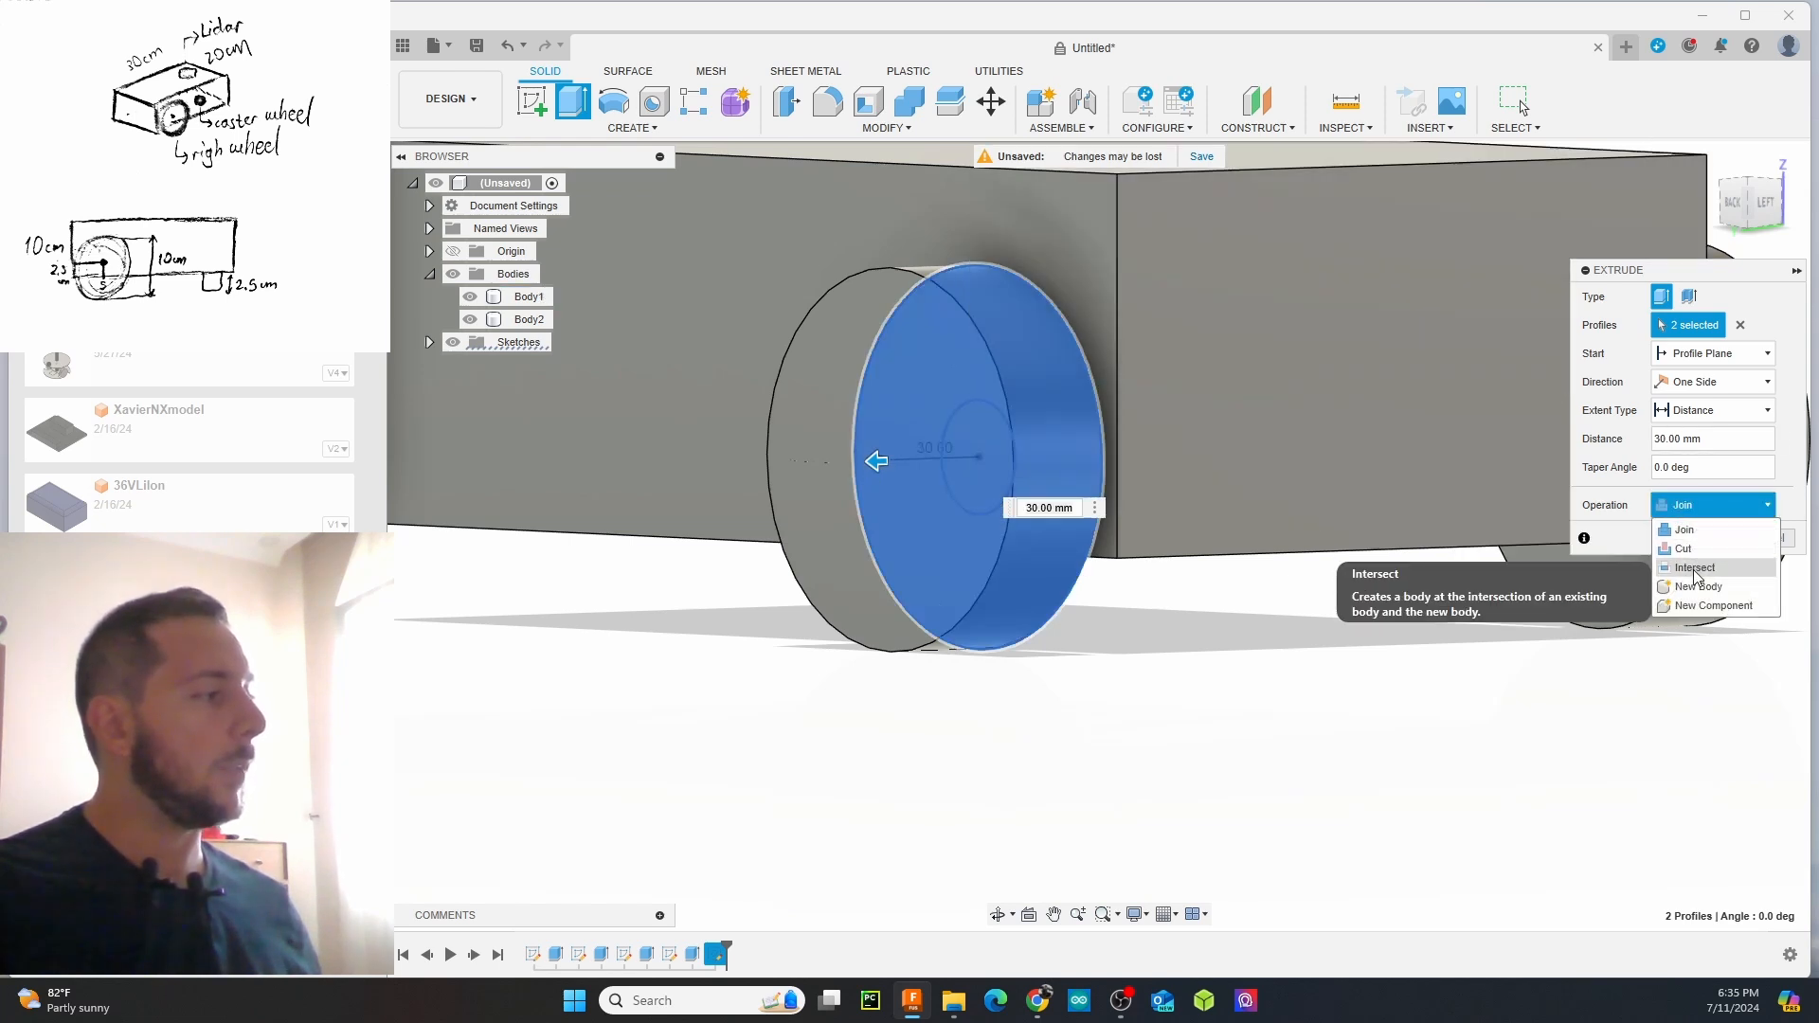
{"action": "left_click", "coordinate": [1666, 585]}
{"action": "left_click", "coordinate": [1689, 537]}
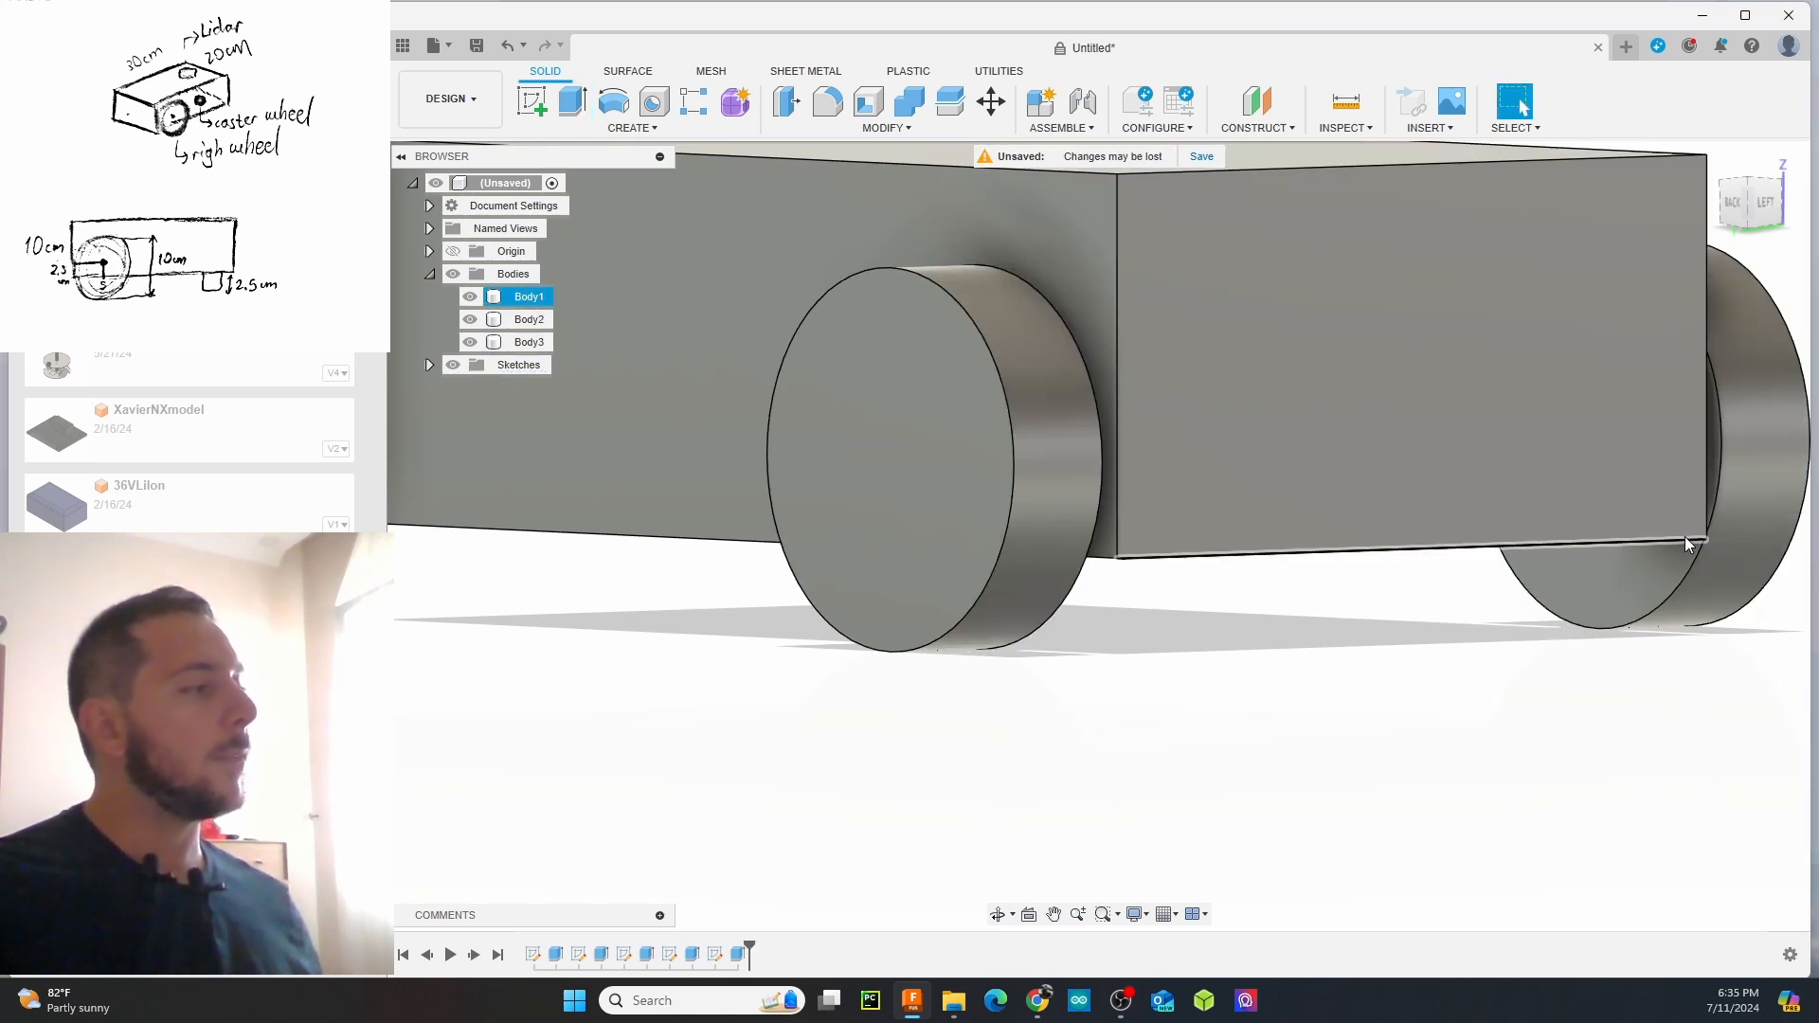
Rename the chassis body as base_link
{"action": "scroll", "coordinate": [1165, 379], "scroll_direction": "down", "scroll_amount": 3}
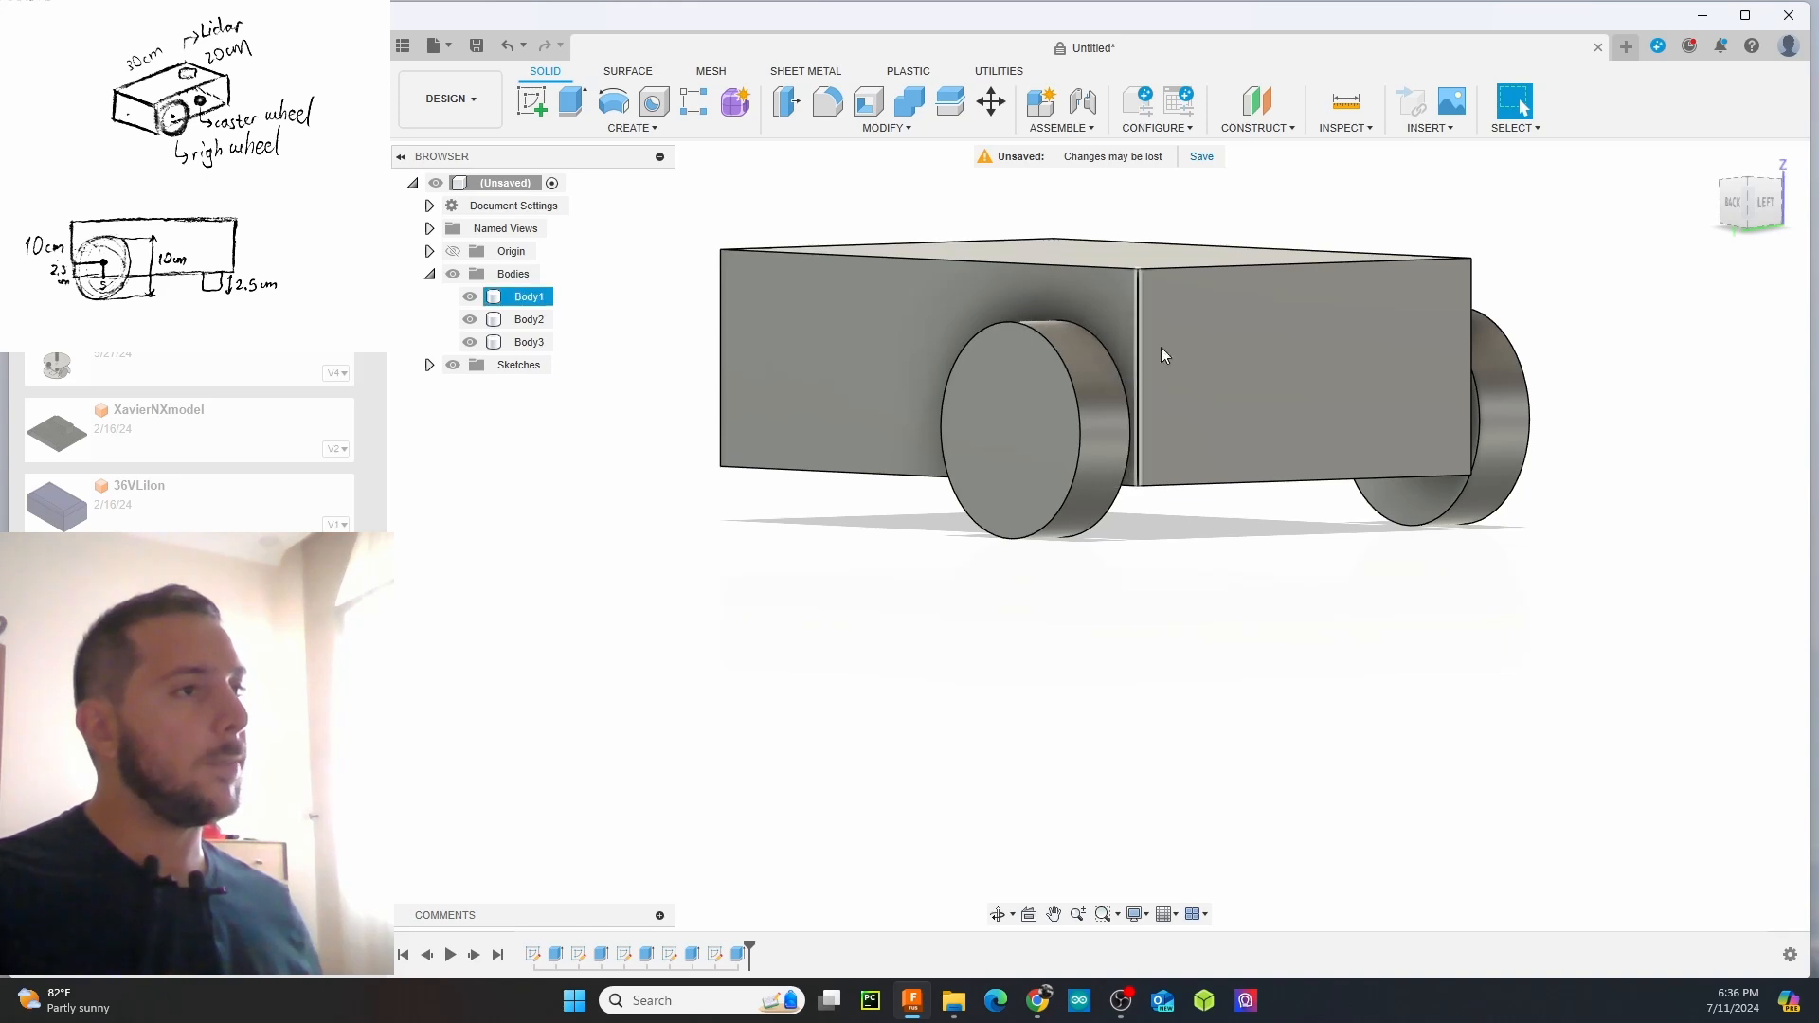
{"action": "left_click", "coordinate": [524, 298]}
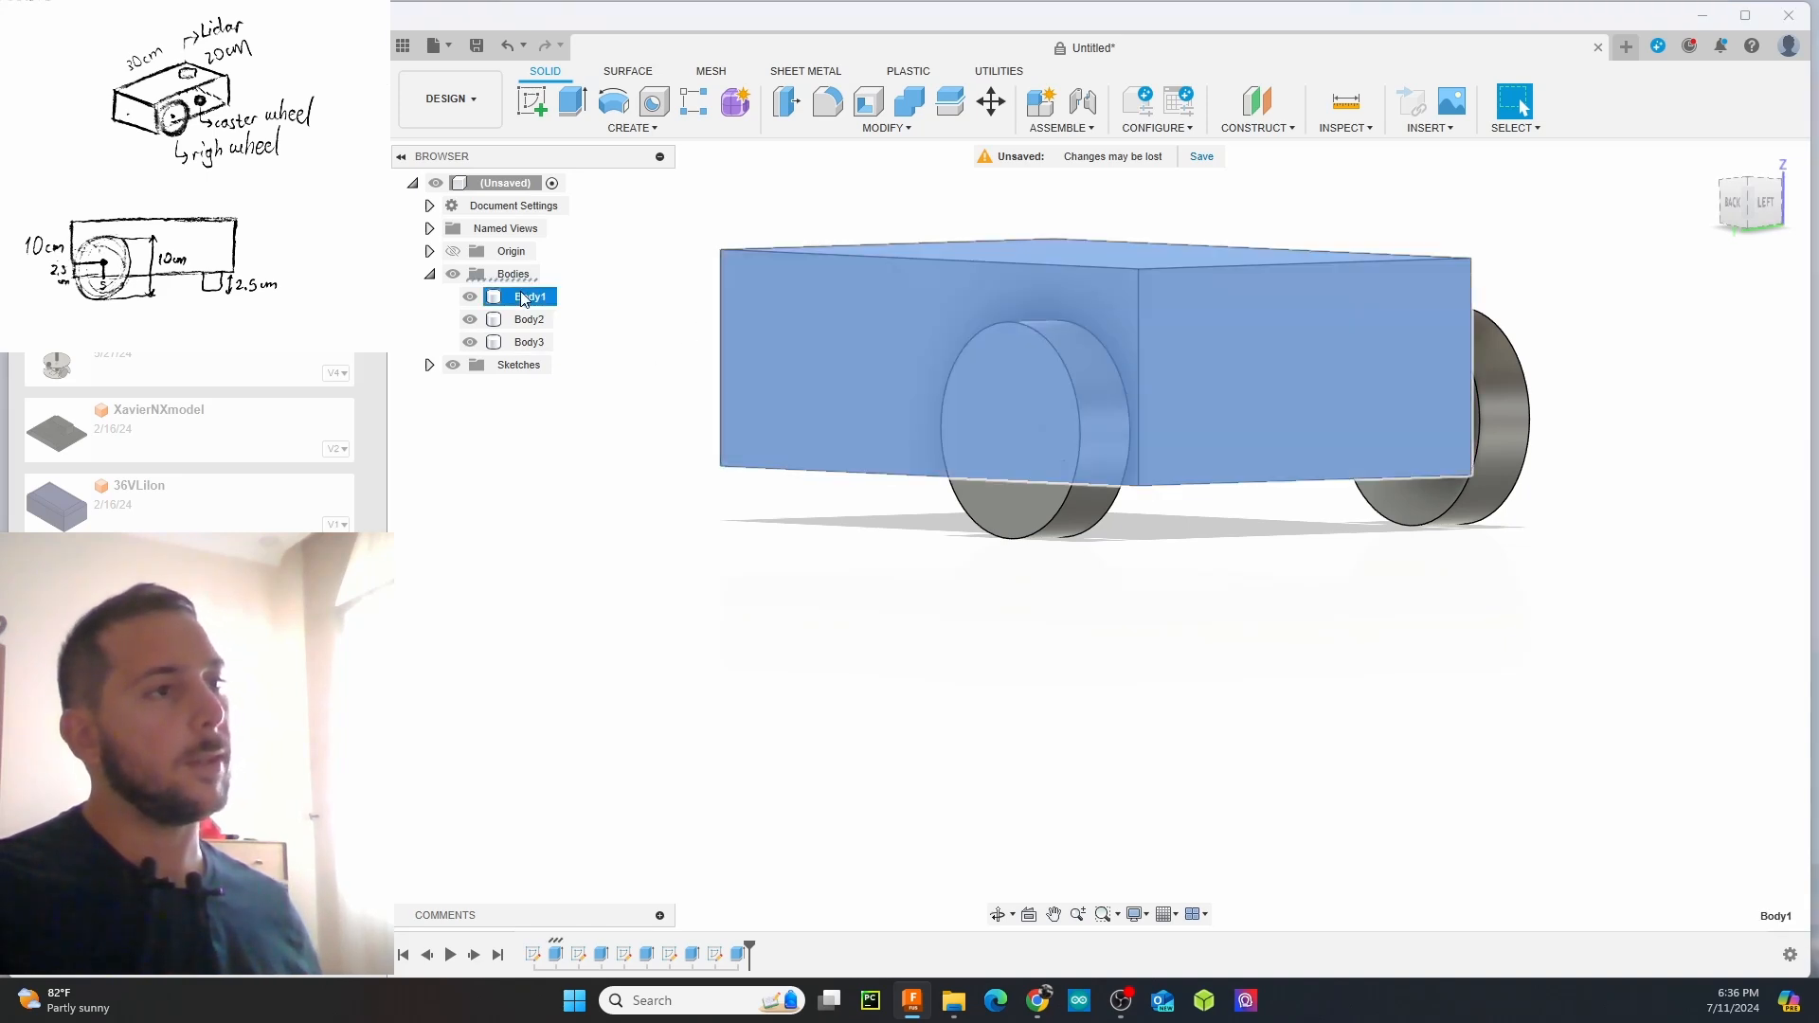
{"action": "left_click", "coordinate": [531, 298]}
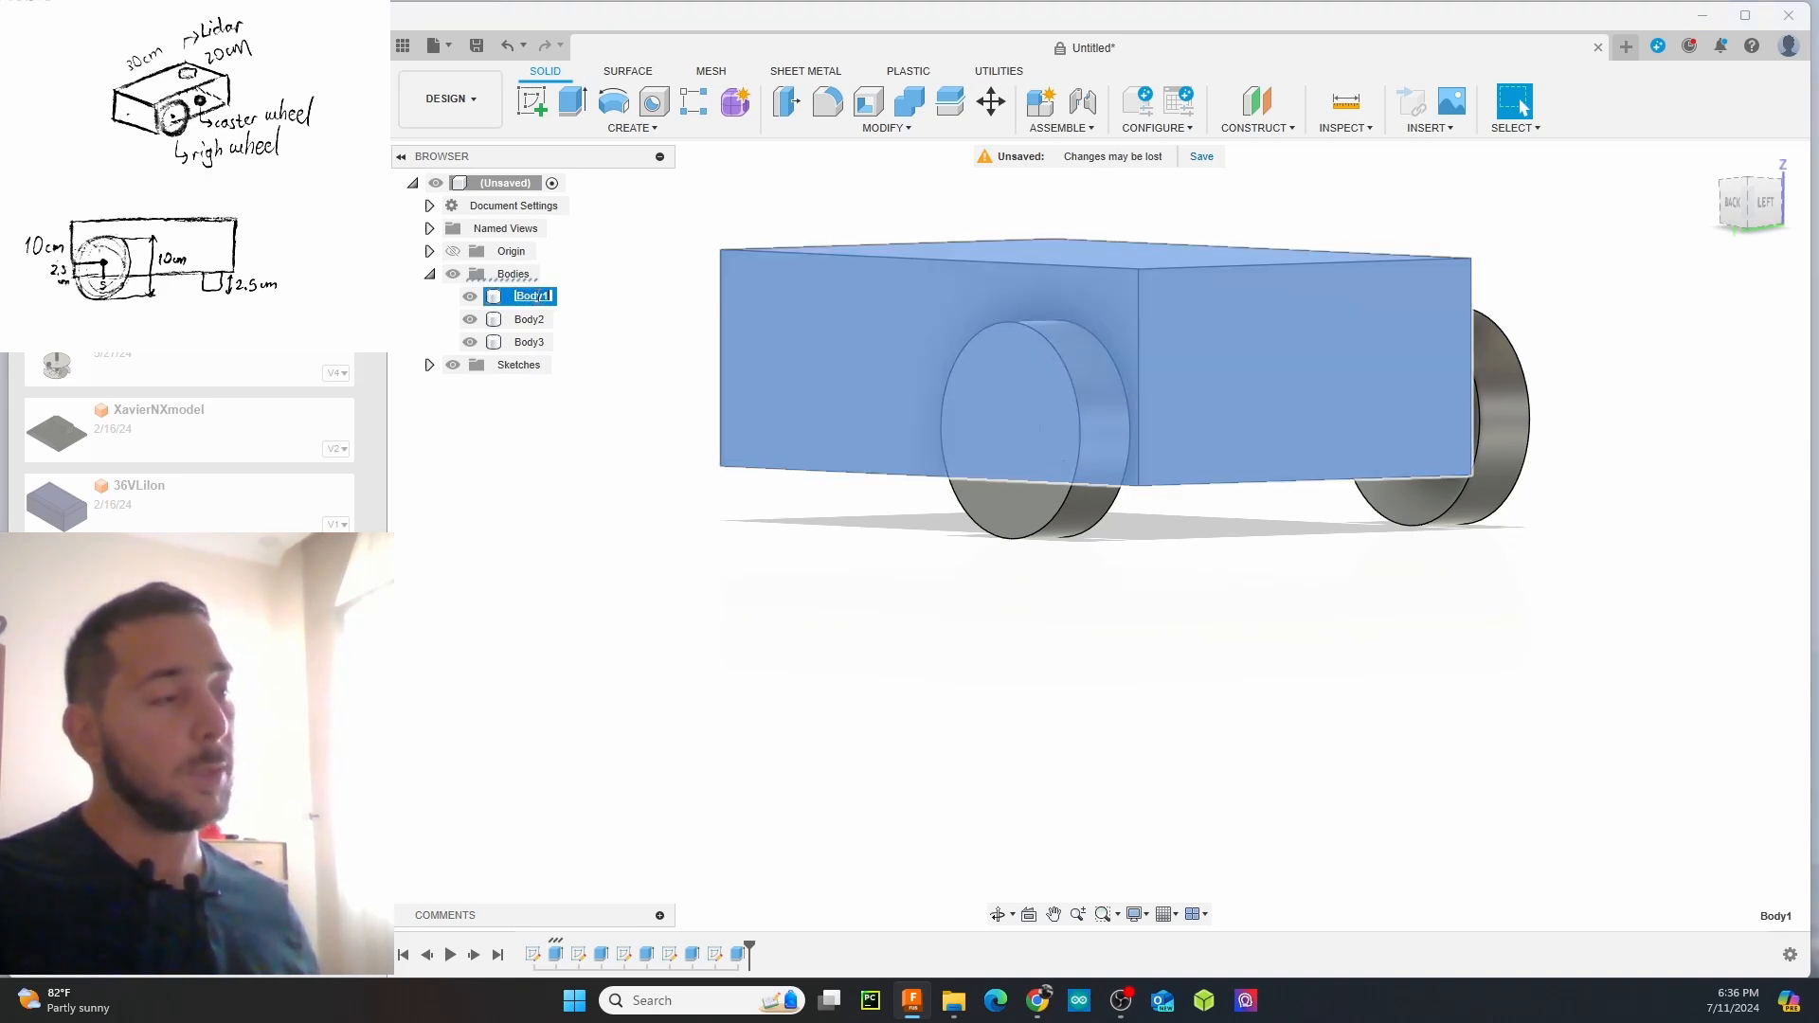
{"action": "type", "text": "bas"}
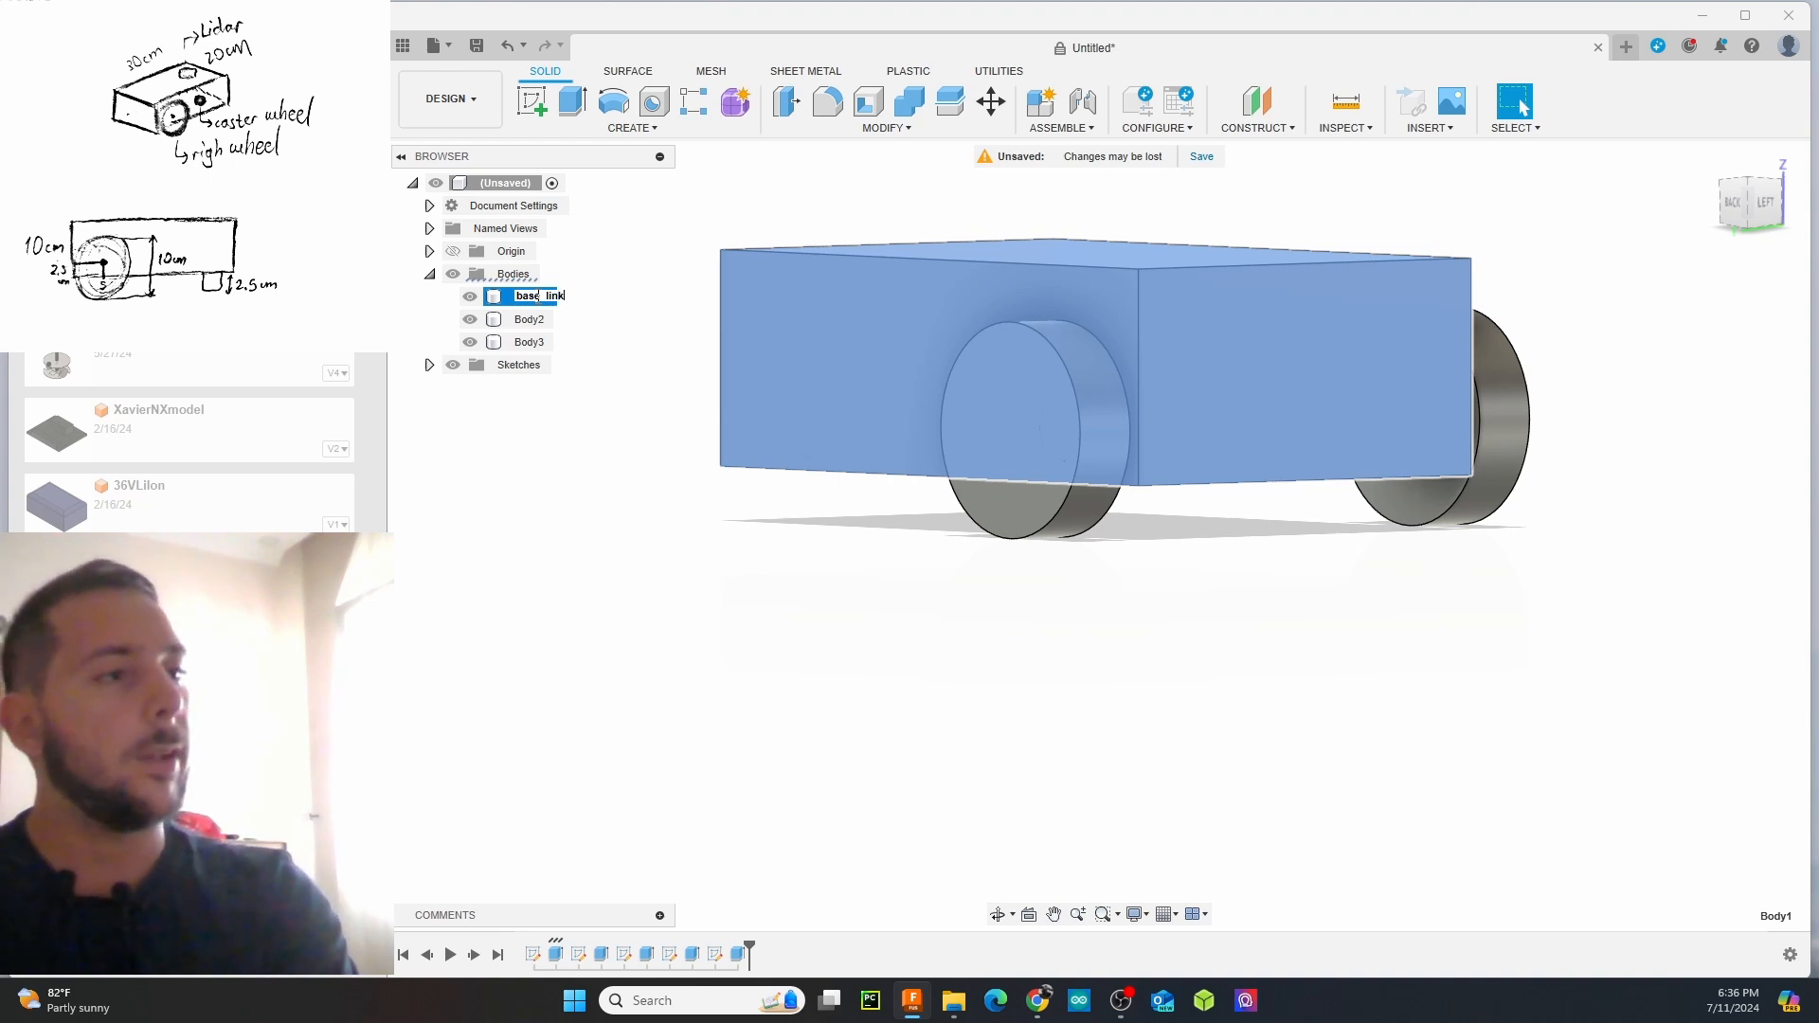
{"action": "type", "text": "e_link"}
{"action": "key", "text": "Return"}
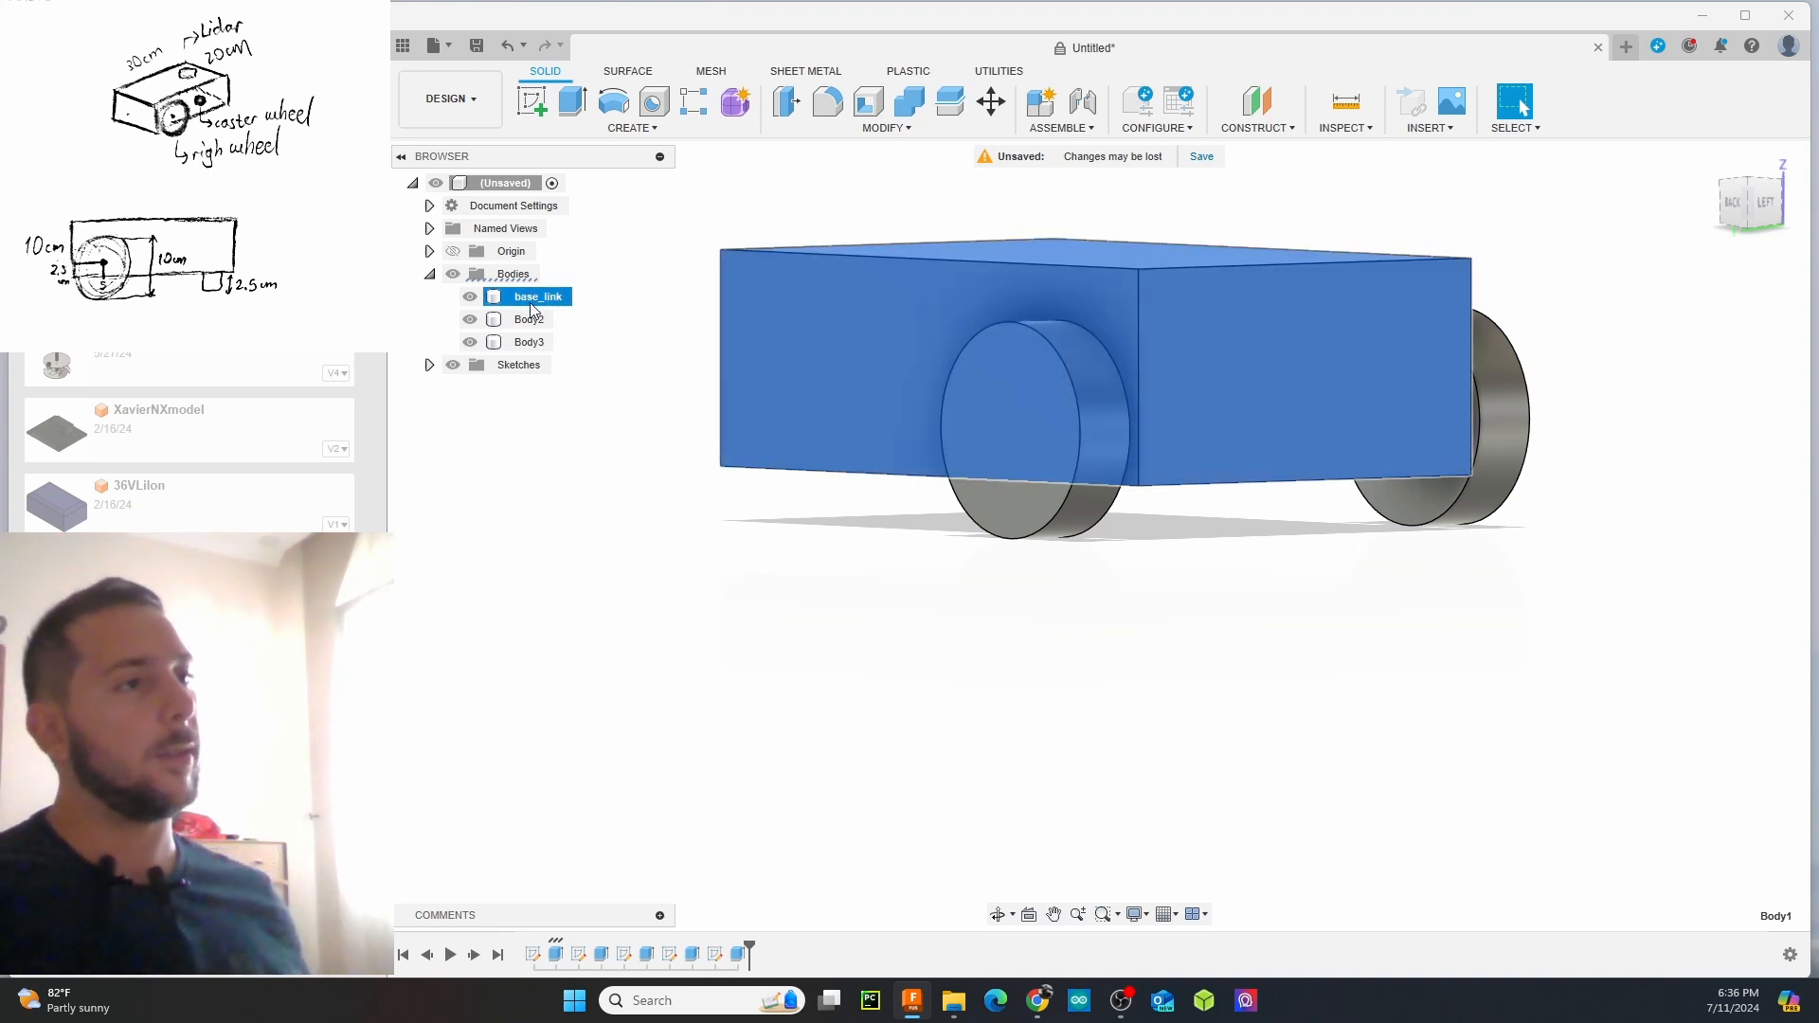
Rename the front-side wheel body as right_wheel and the back-side wheel body as left_wheel
{"action": "left_click", "coordinate": [532, 324]}
{"action": "left_click", "coordinate": [532, 321]}
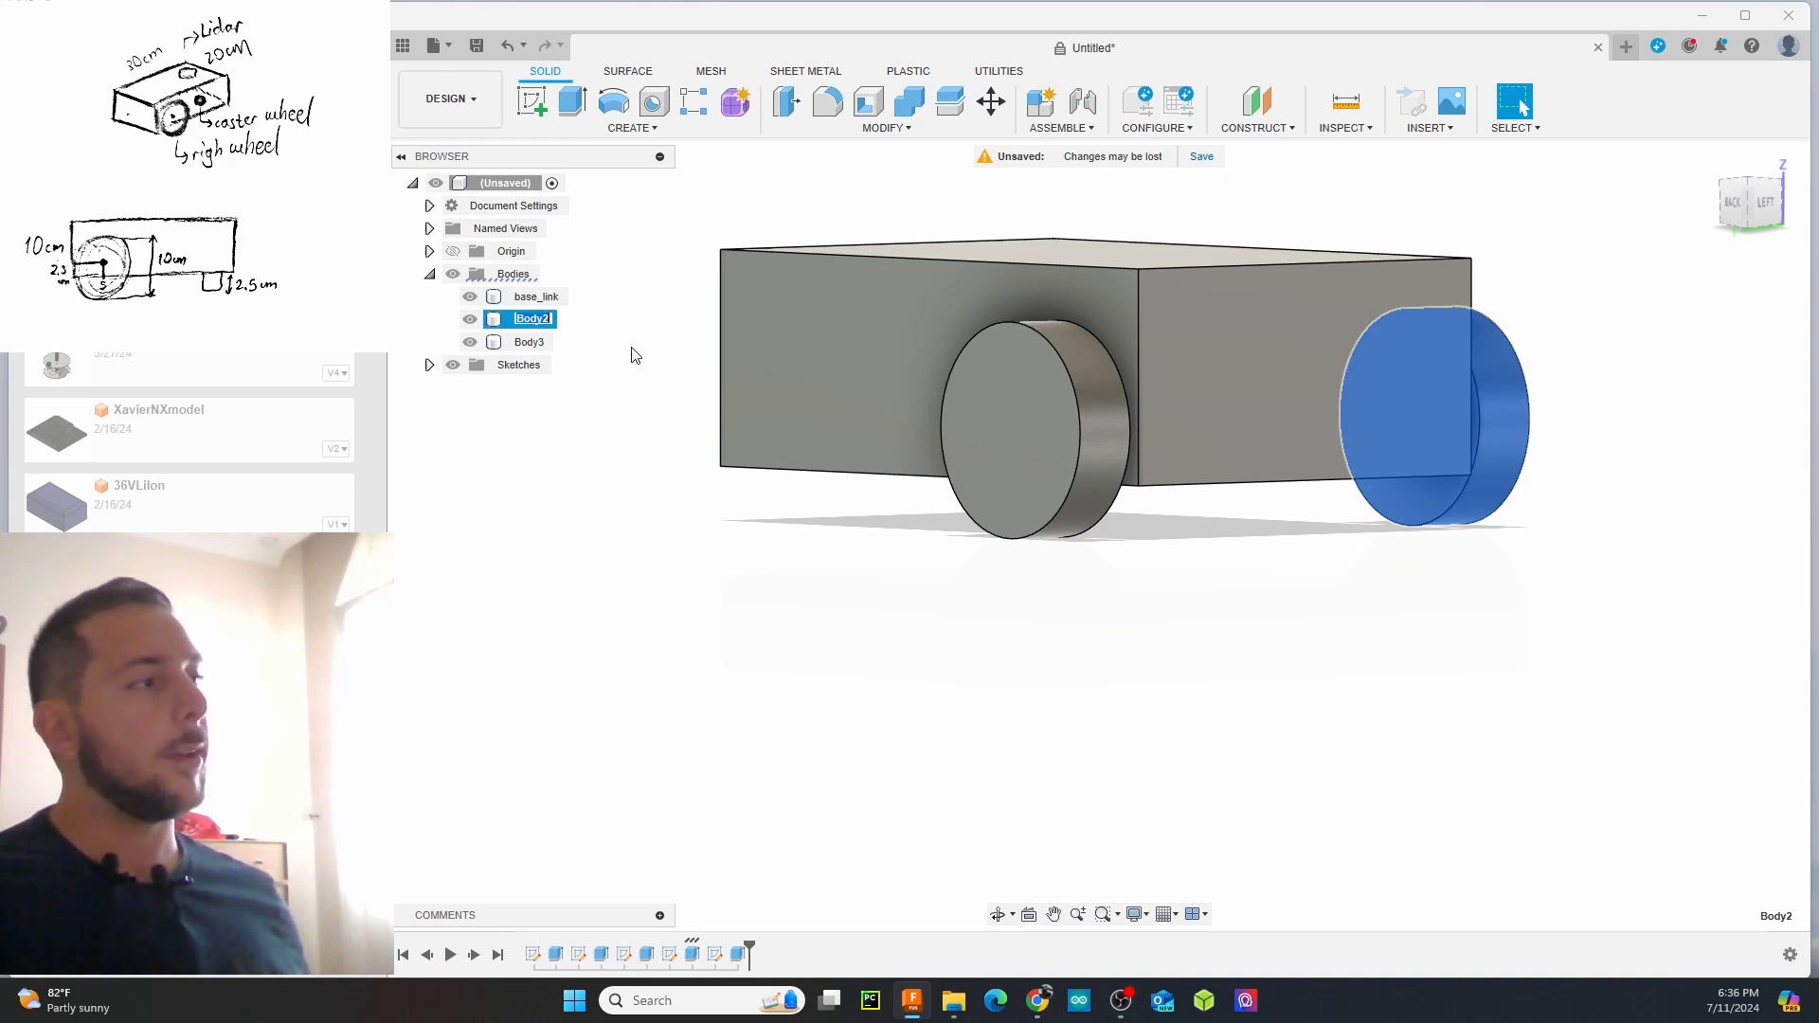
{"action": "key", "text": "Return"}
{"action": "left_click", "coordinate": [524, 343]}
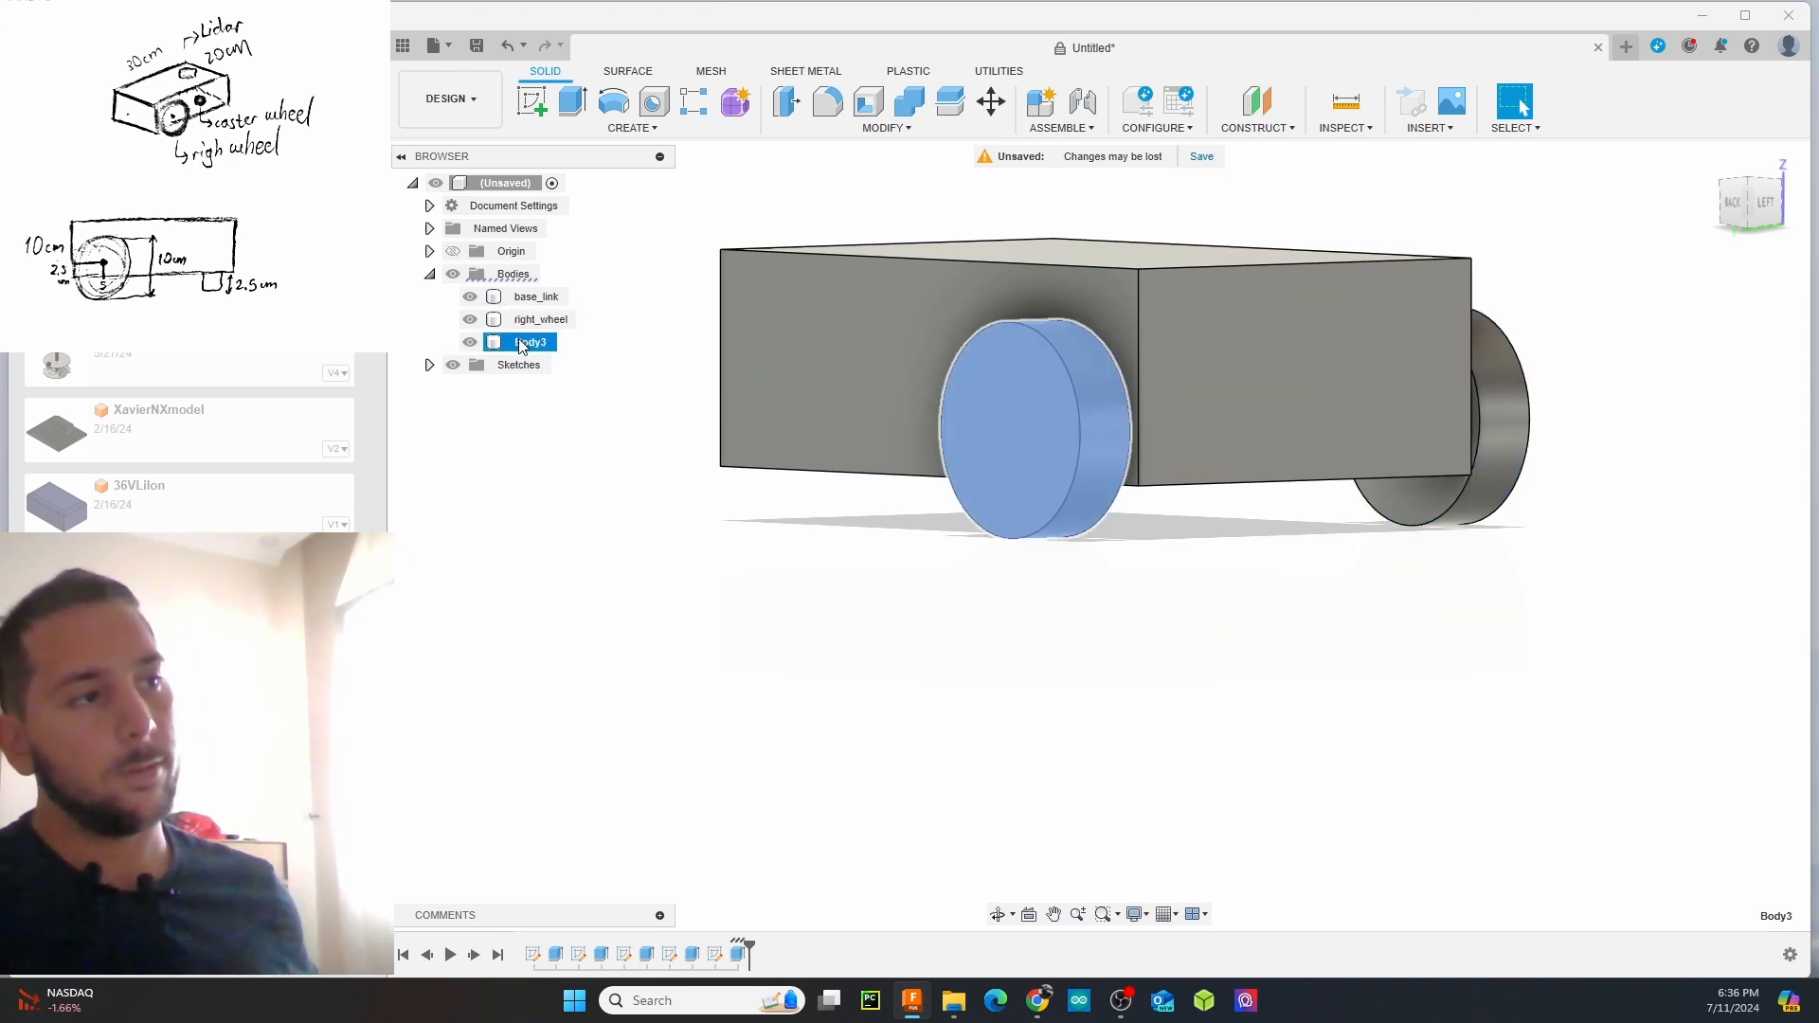
{"action": "double_click", "coordinate": [521, 343]}
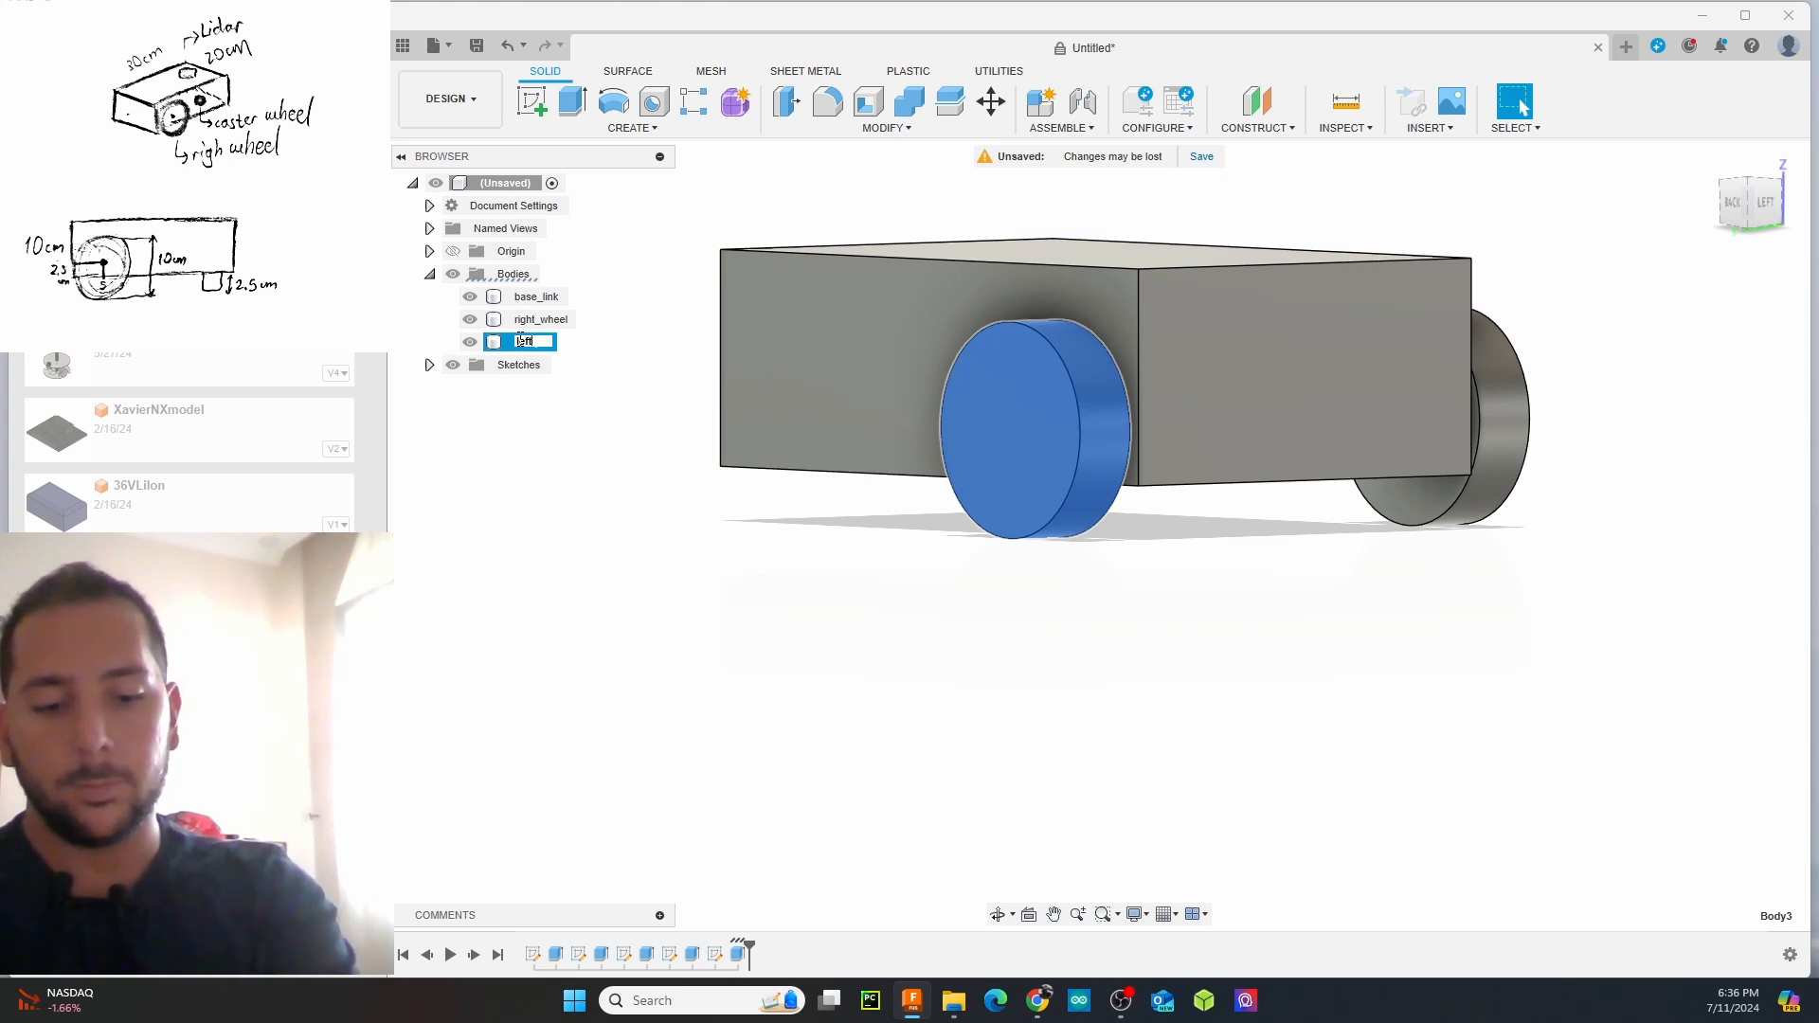
{"action": "key", "text": "Return"}
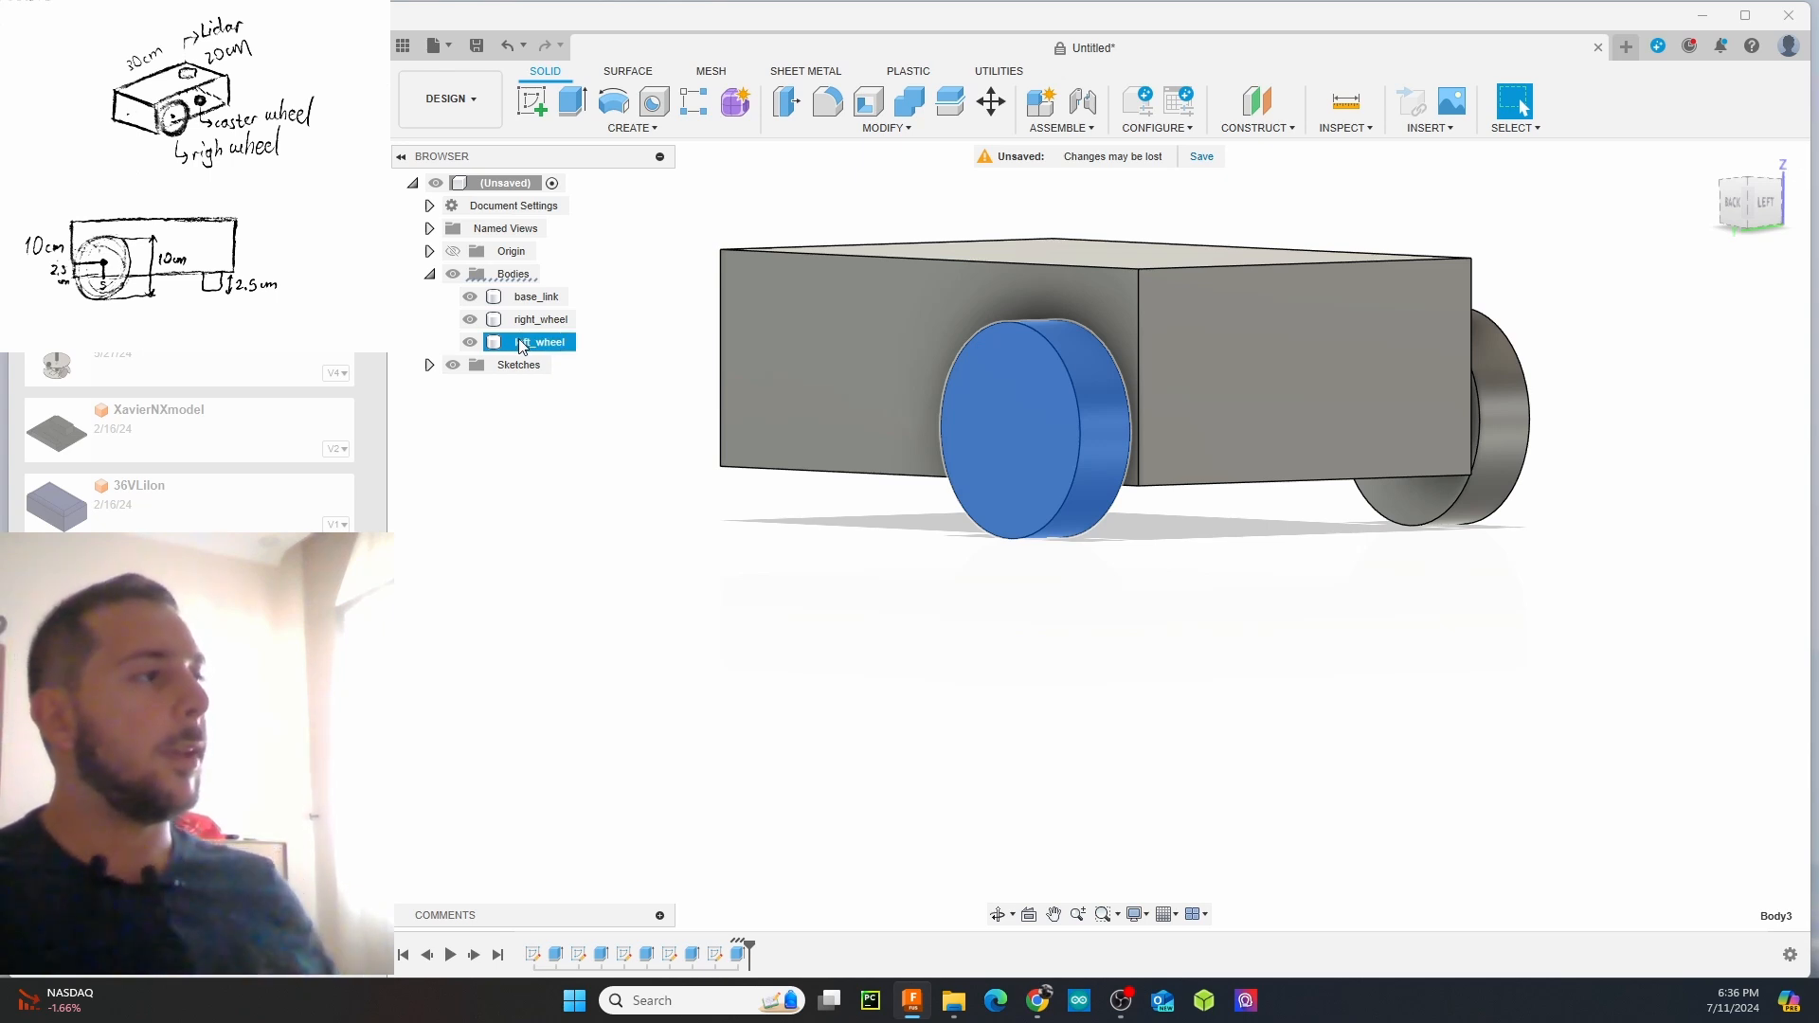
{"action": "left_click", "coordinate": [877, 523]}
Start a sketch on the underside of the chassis for the caster
{"action": "left_click", "coordinate": [811, 447]}
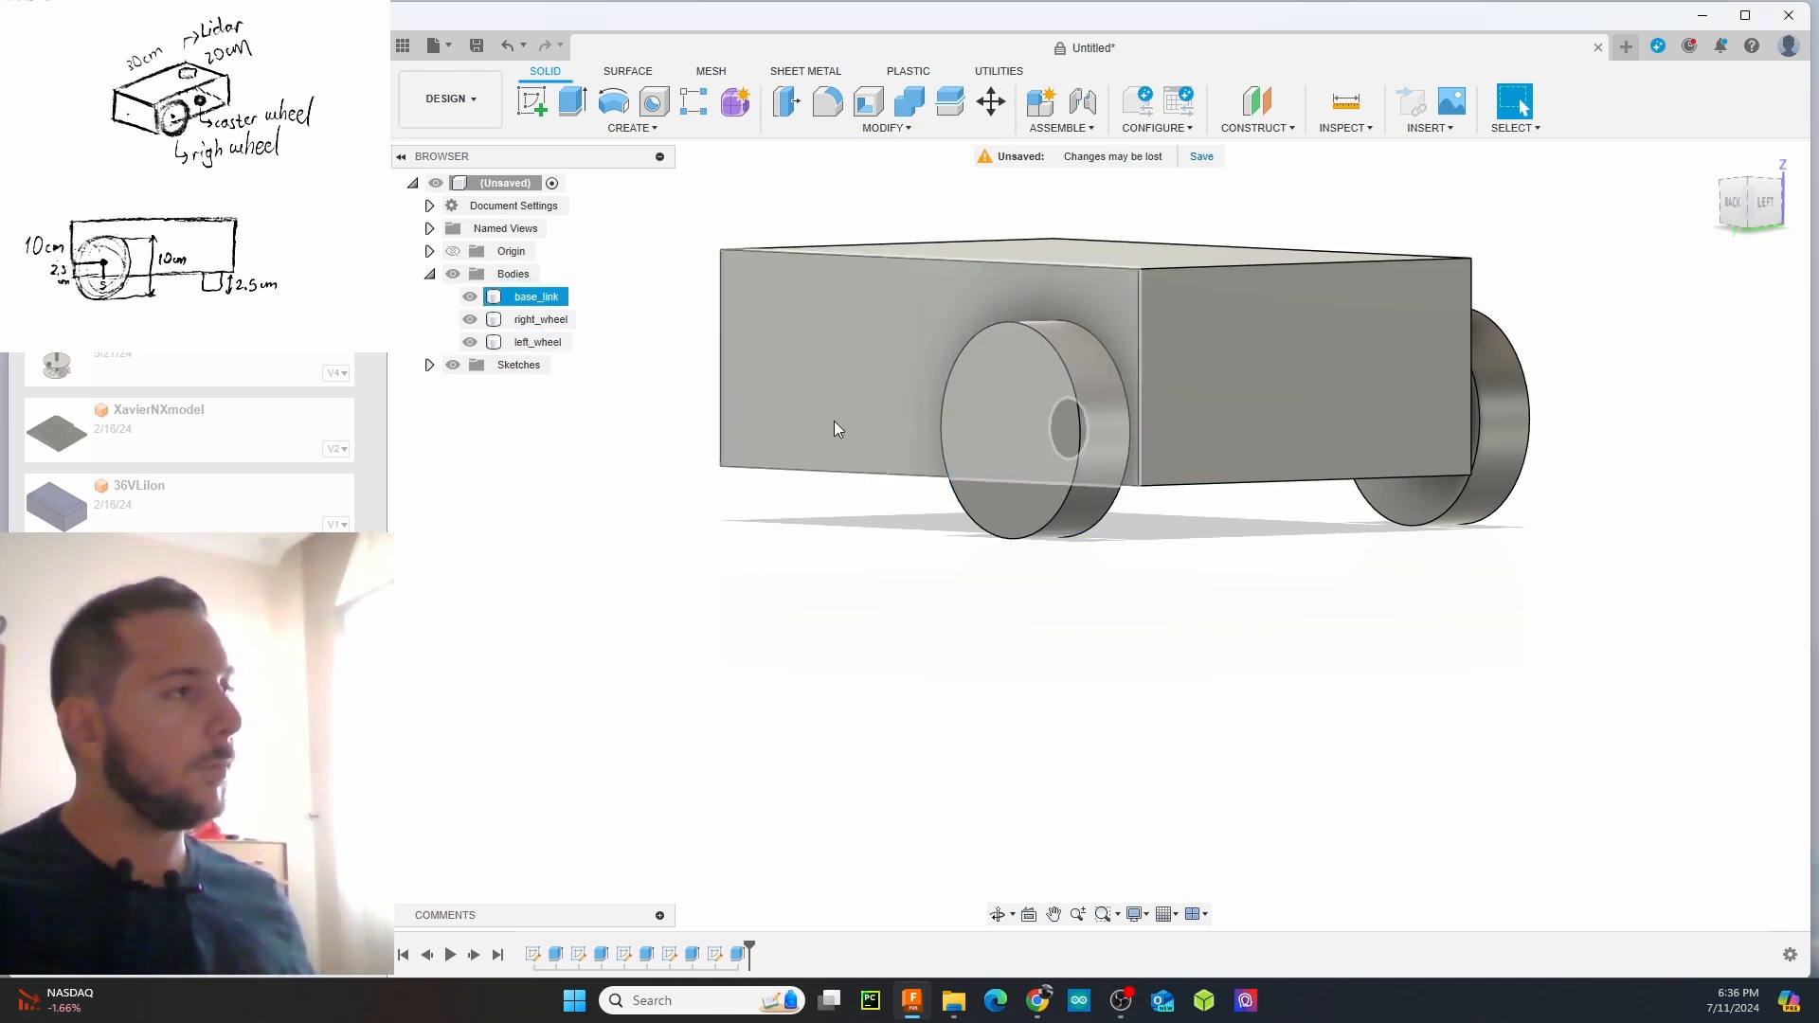
{"action": "middle_click_drag", "start_coordinate": [834, 420], "coordinate": [1213, 470], "text": "shift"}
{"action": "left_click", "coordinate": [1281, 584]}
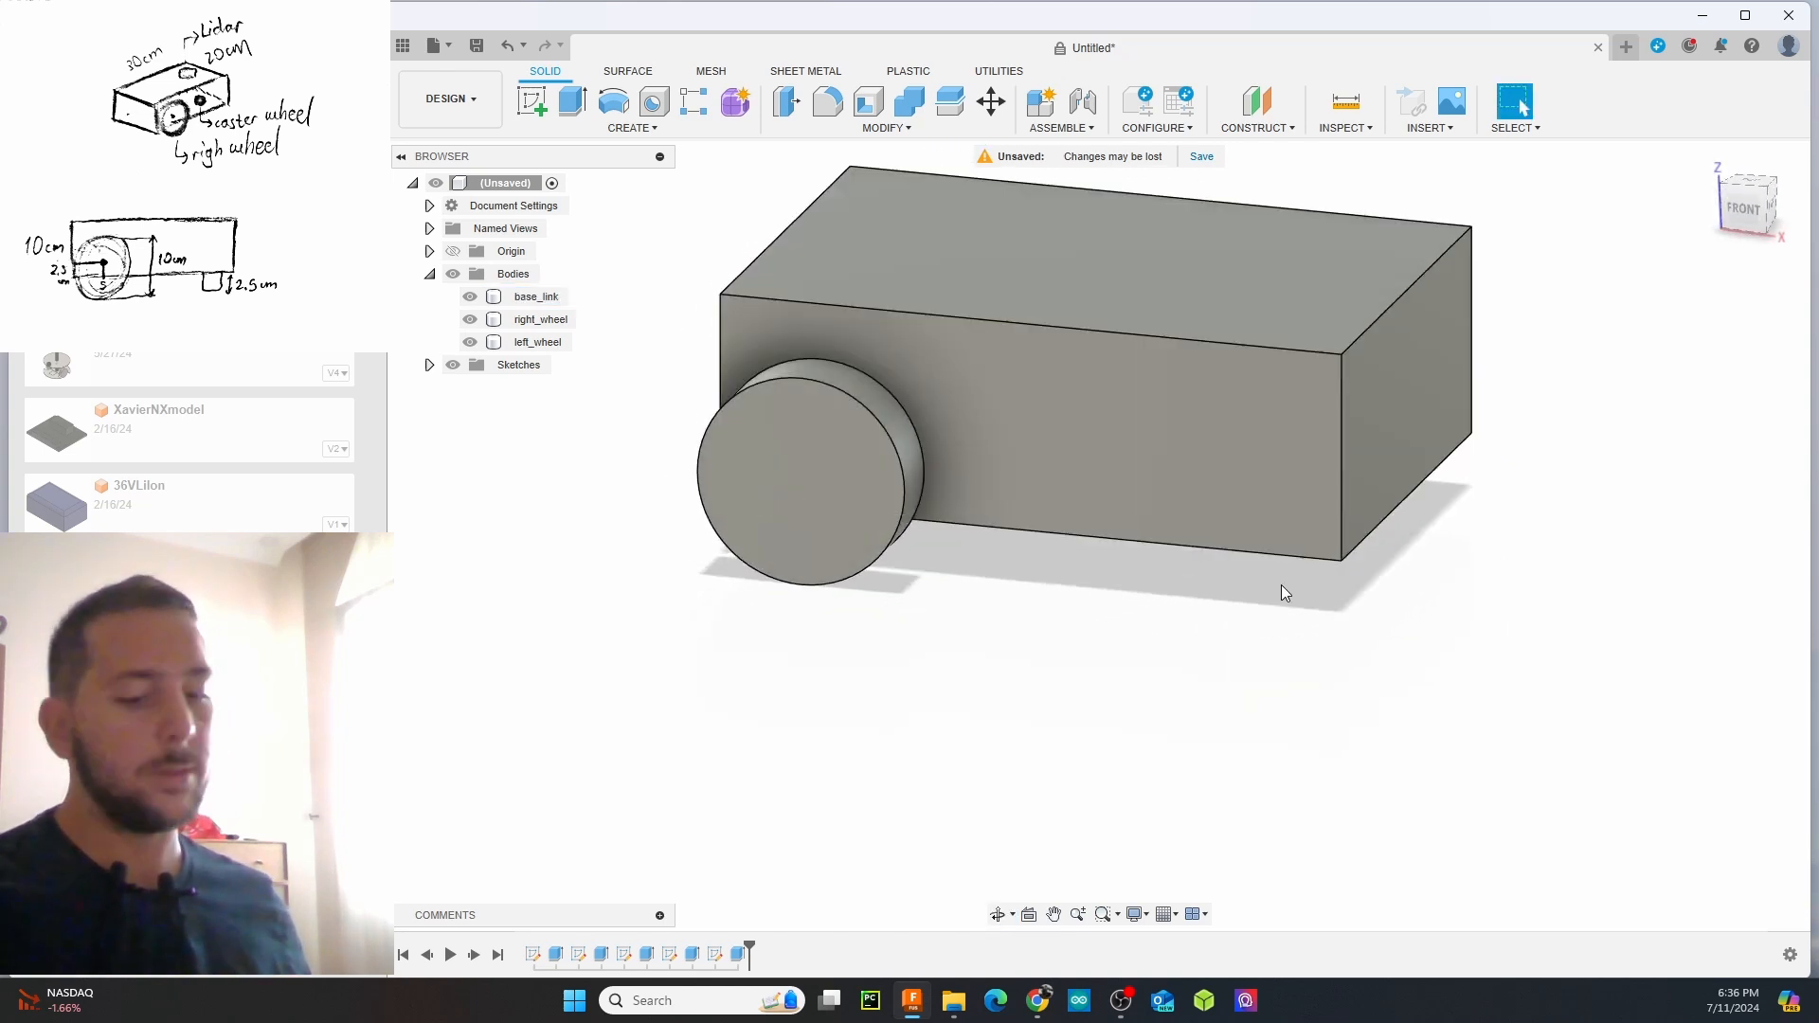
{"action": "middle_click_drag", "start_coordinate": [1251, 573], "coordinate": [1269, 473], "text": "shift"}
{"action": "left_click", "coordinate": [533, 100]}
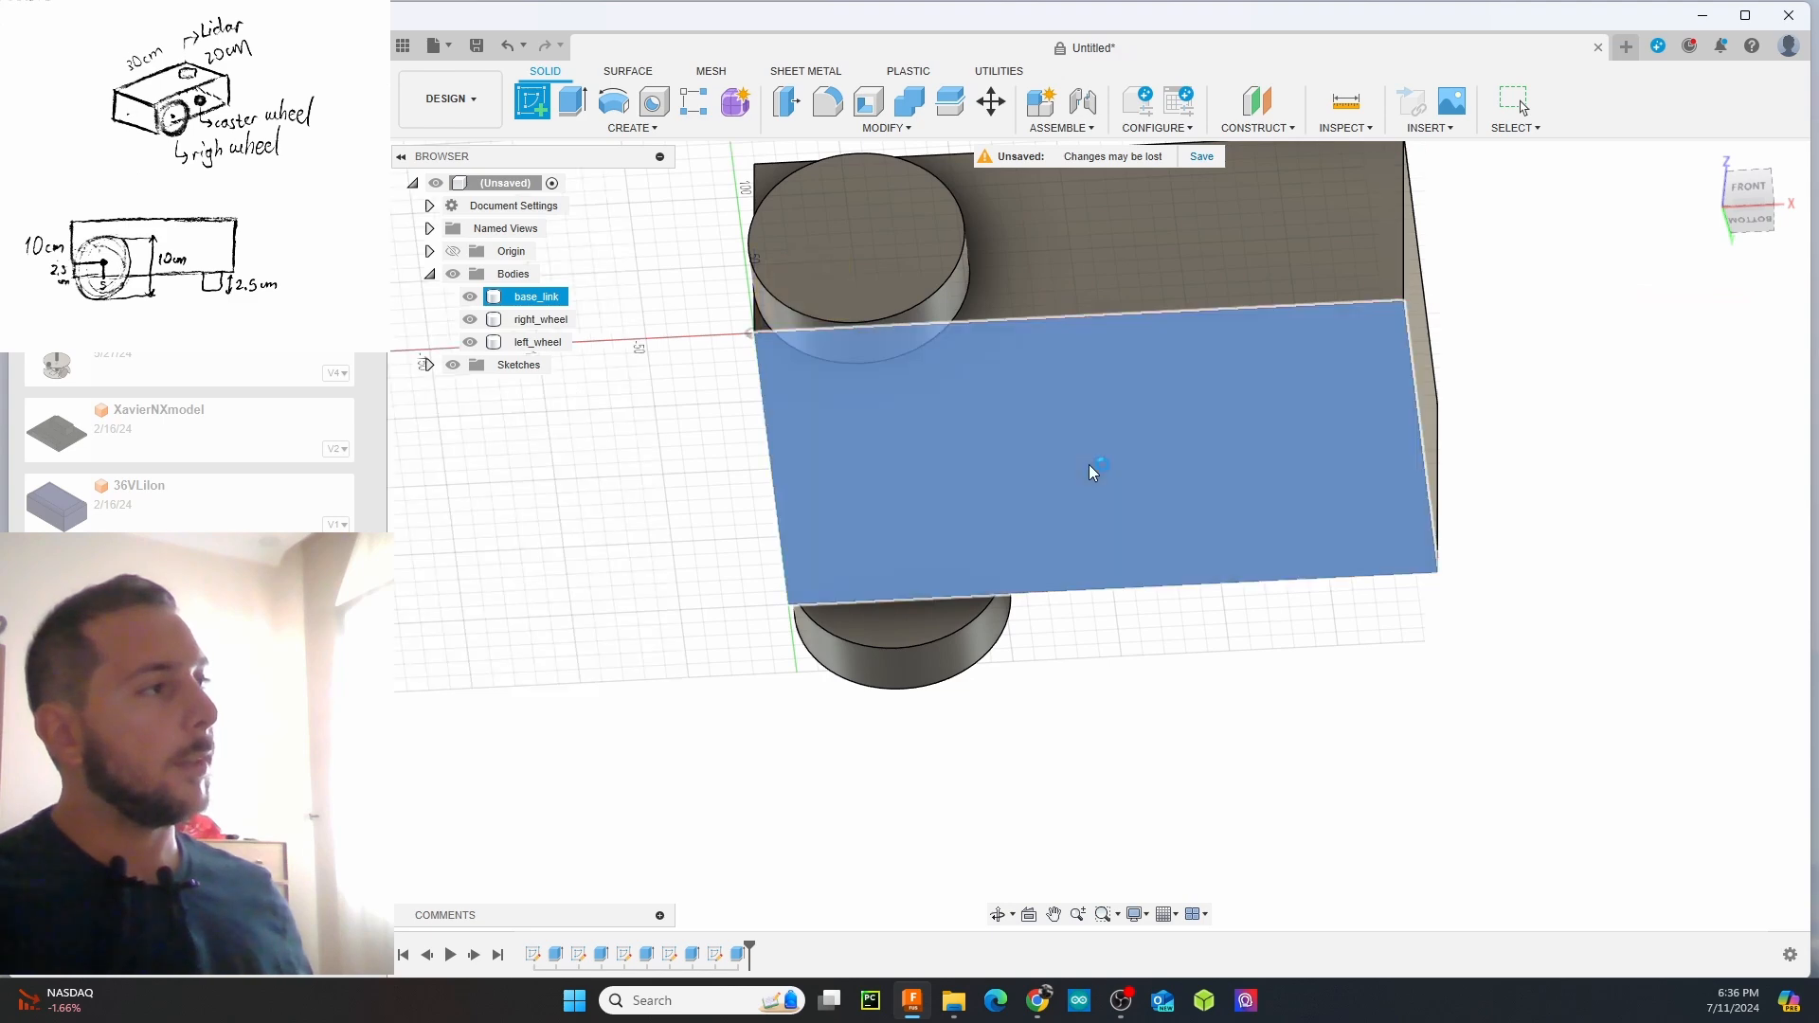
{"action": "left_click", "coordinate": [1088, 464]}
{"action": "mouse_move", "coordinate": [1321, 680]}
{"action": "middle_mouse_down"}
{"action": "mouse_move", "coordinate": [946, 491]}
{"action": "mouse_move", "coordinate": [816, 453]}
{"action": "middle_mouse_up"}
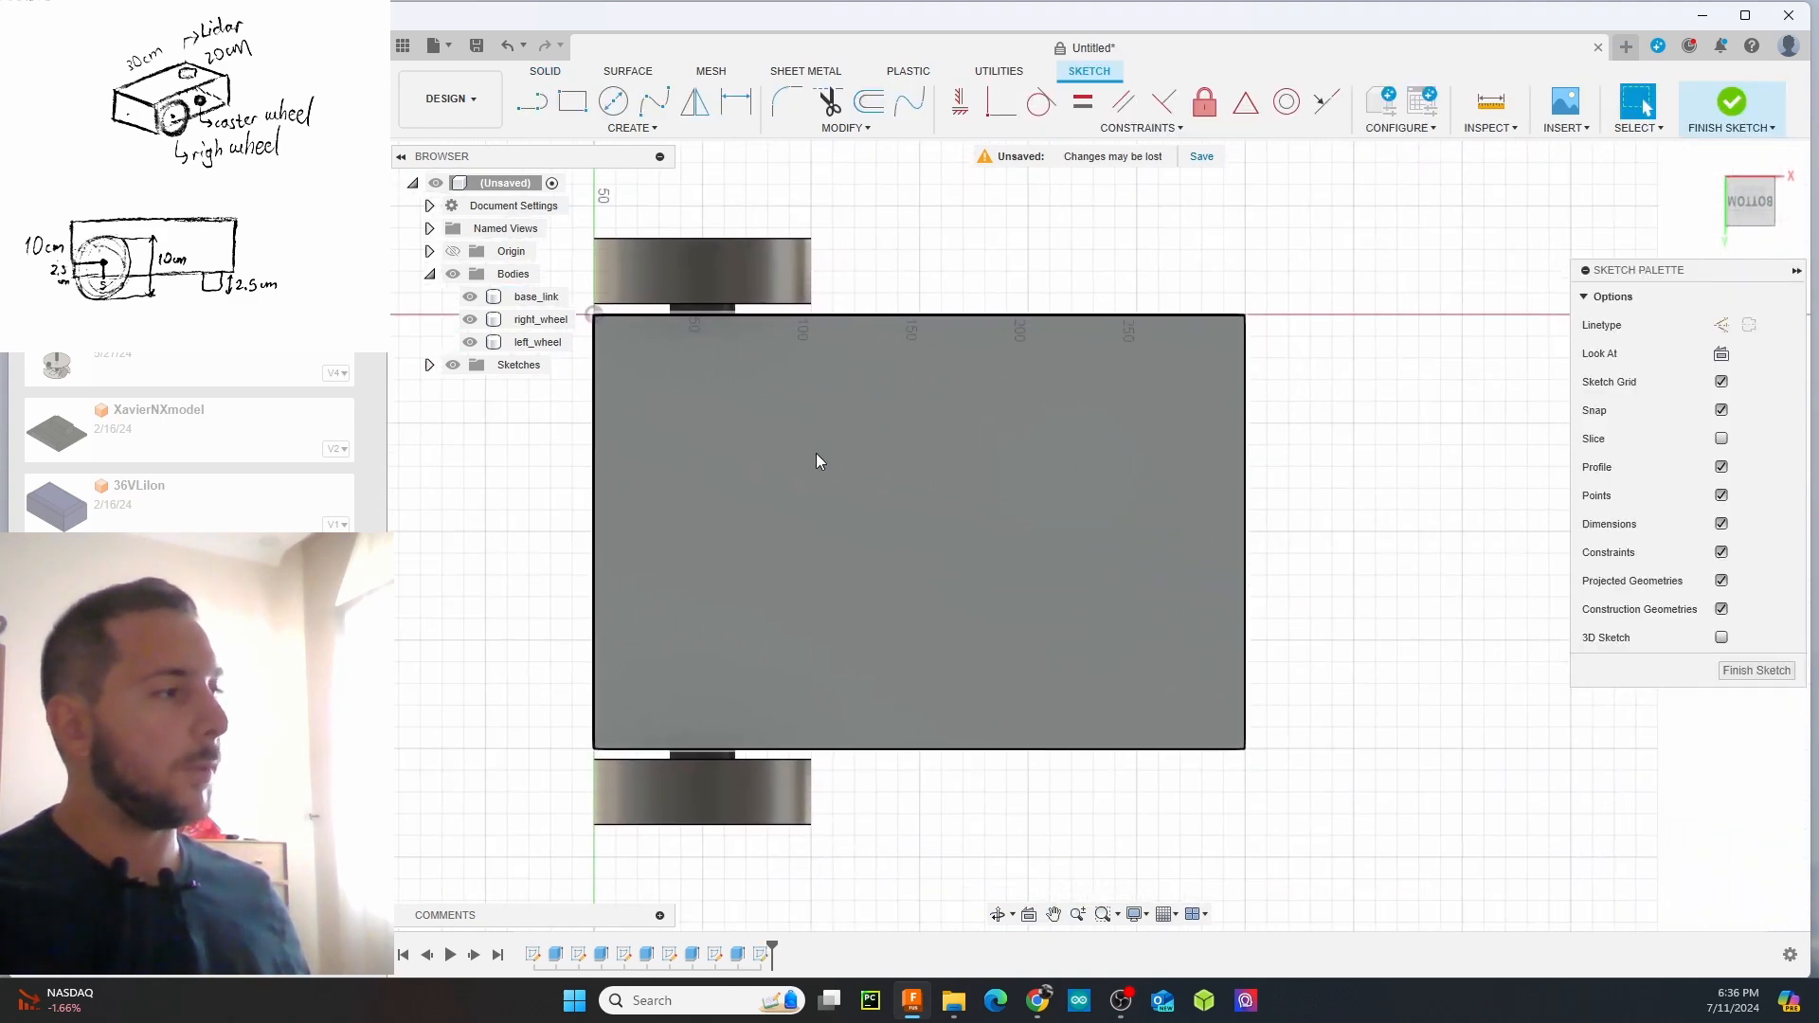
Draw a 40 mm diameter circle on the underside's lengthwise centreline, about 50 mm from the end opposite the wheels
{"action": "left_click", "coordinate": [613, 100]}
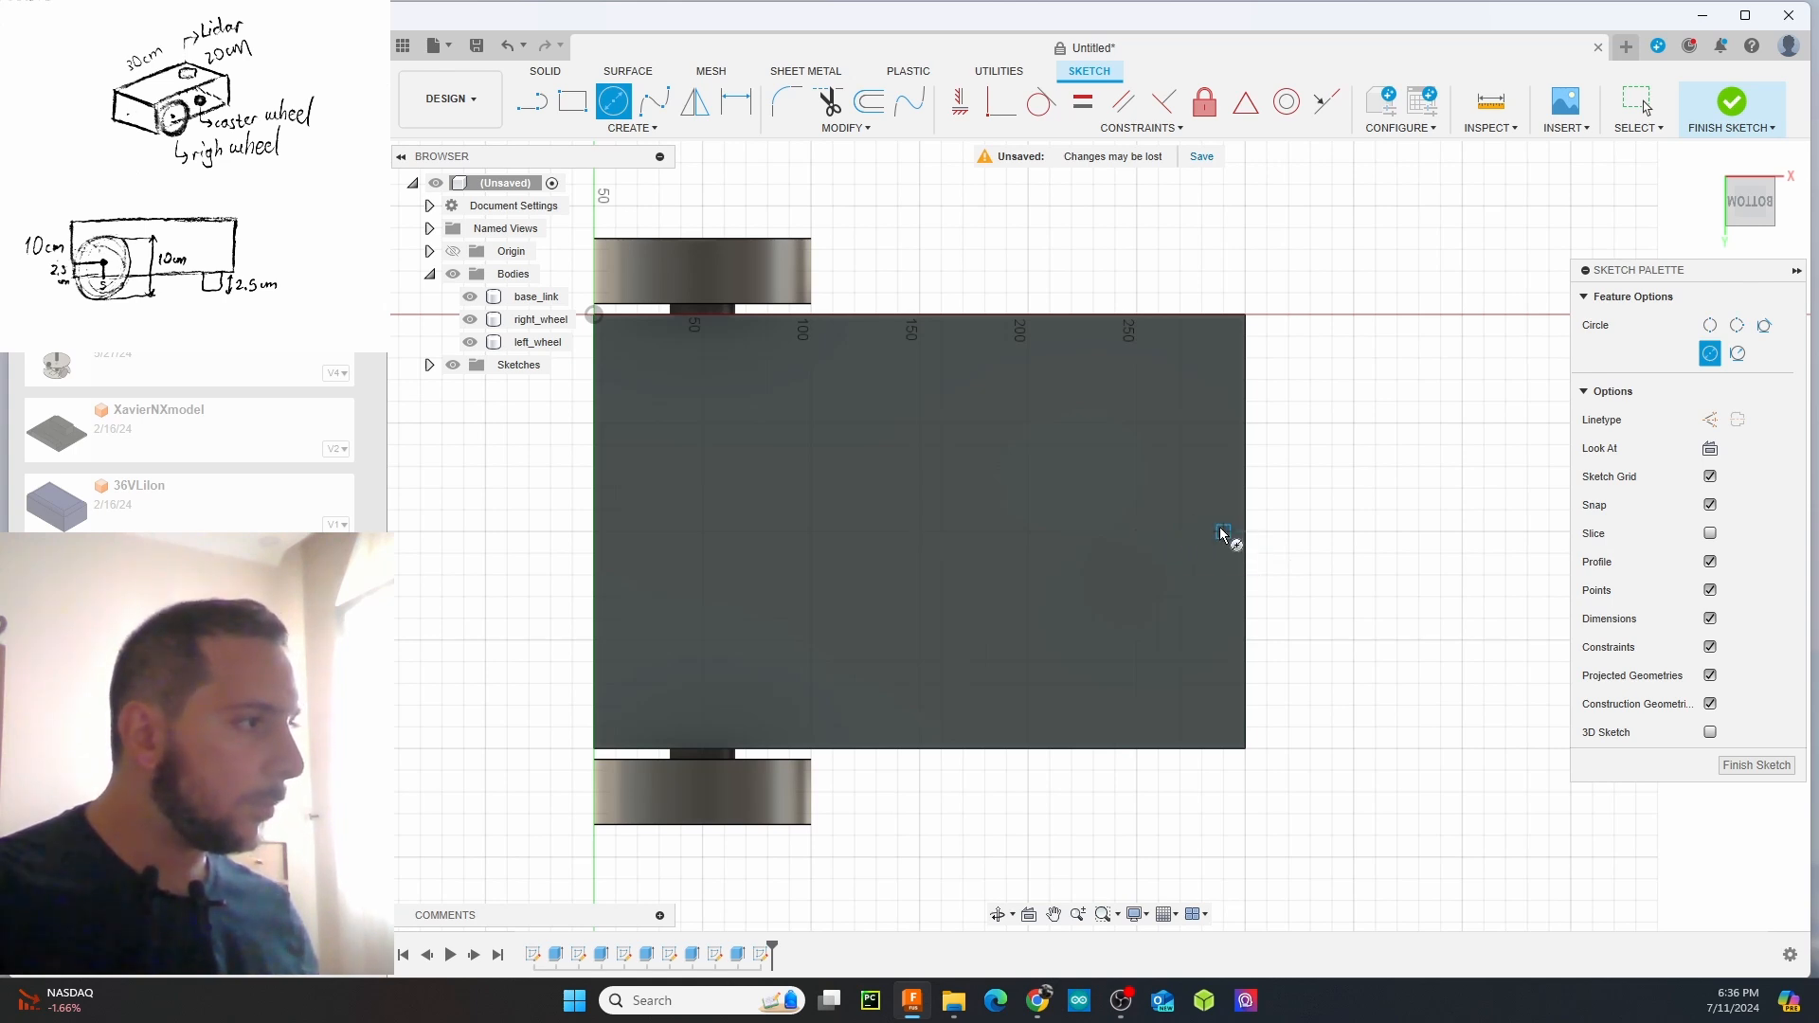
{"action": "left_click", "coordinate": [1137, 533]}
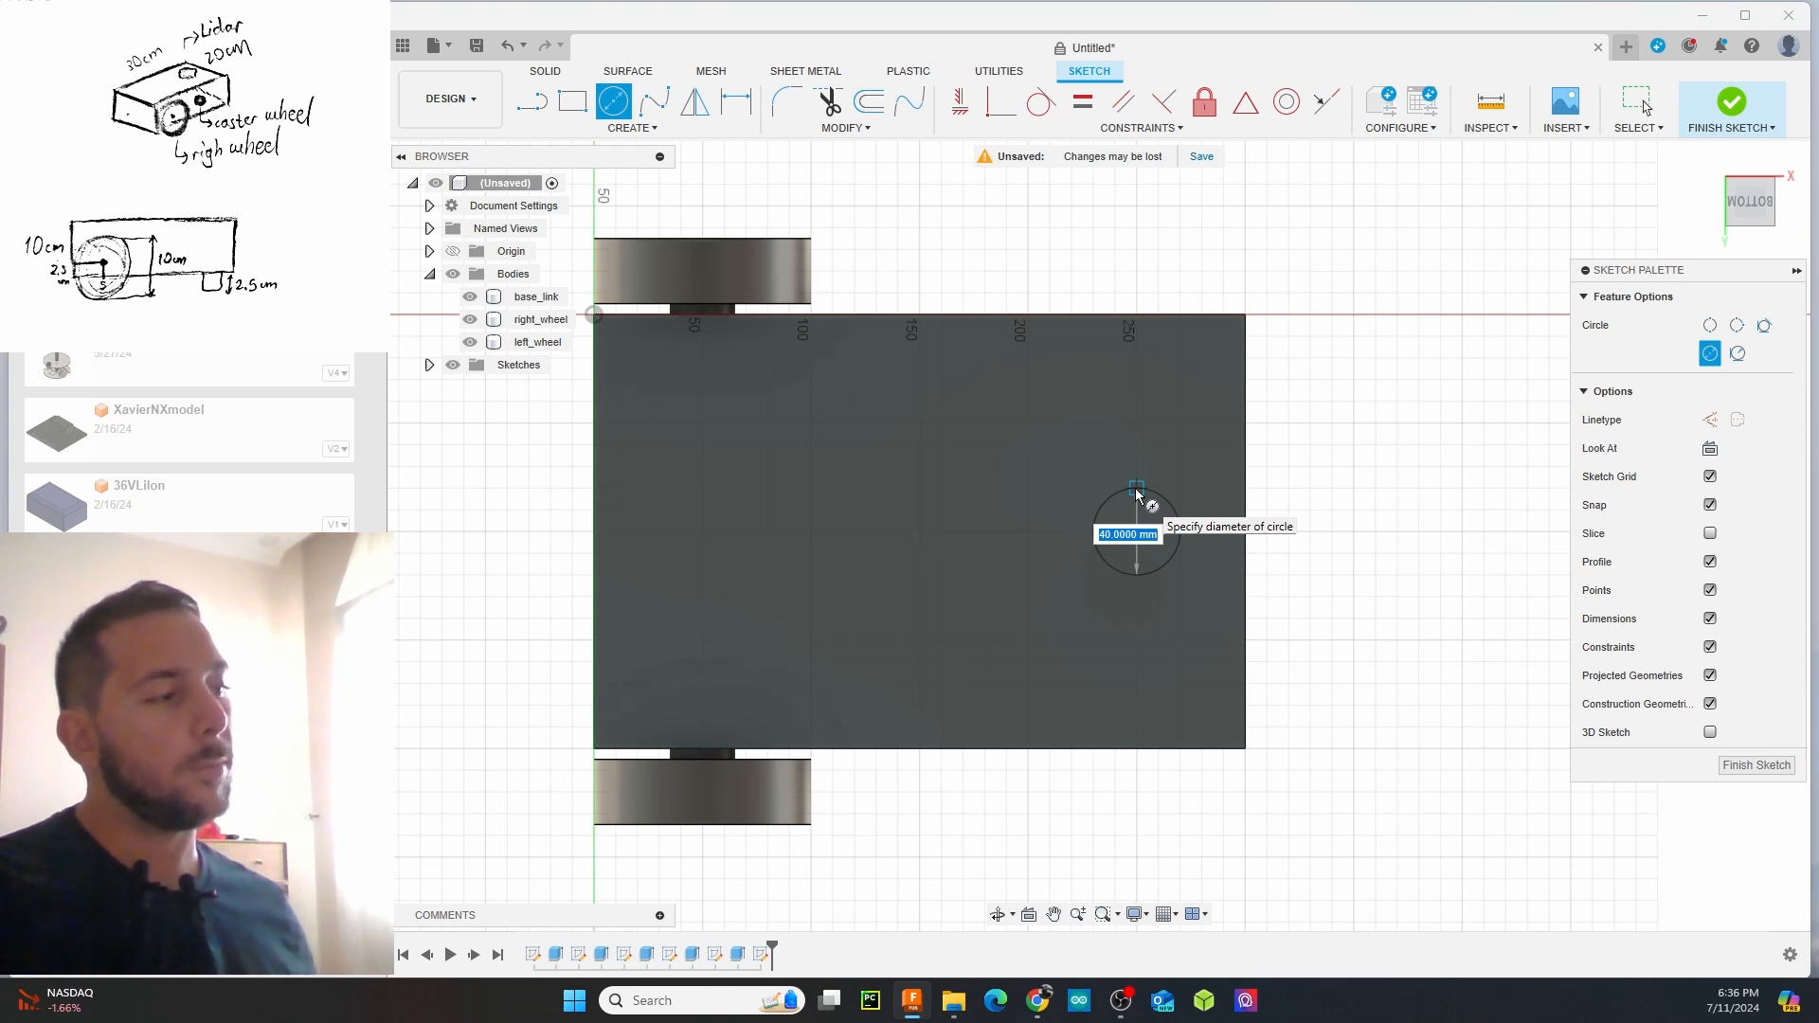
{"action": "left_click", "coordinate": [1137, 494]}
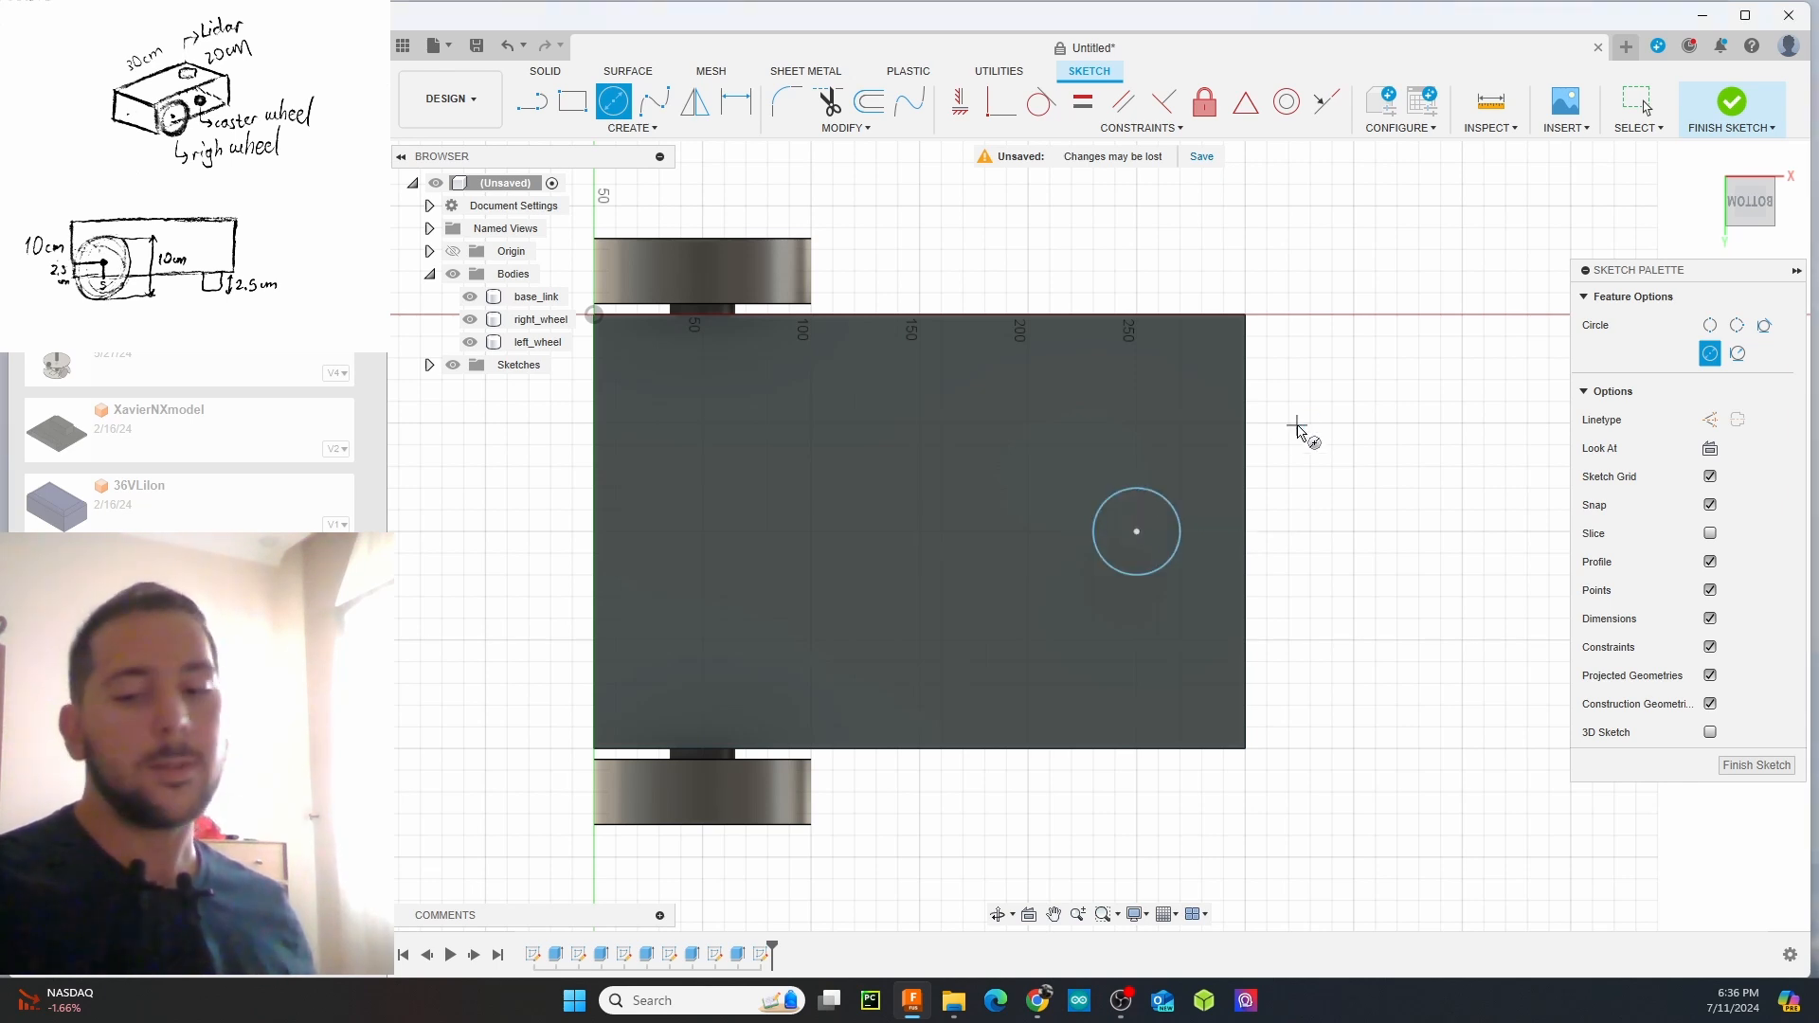
{"action": "key", "text": "Escape"}
Extrude the caster circle 25 mm downward from the chassis underside, joining it to the chassis
{"action": "left_click", "coordinate": [1146, 520]}
{"action": "right_click", "coordinate": [1146, 520]}
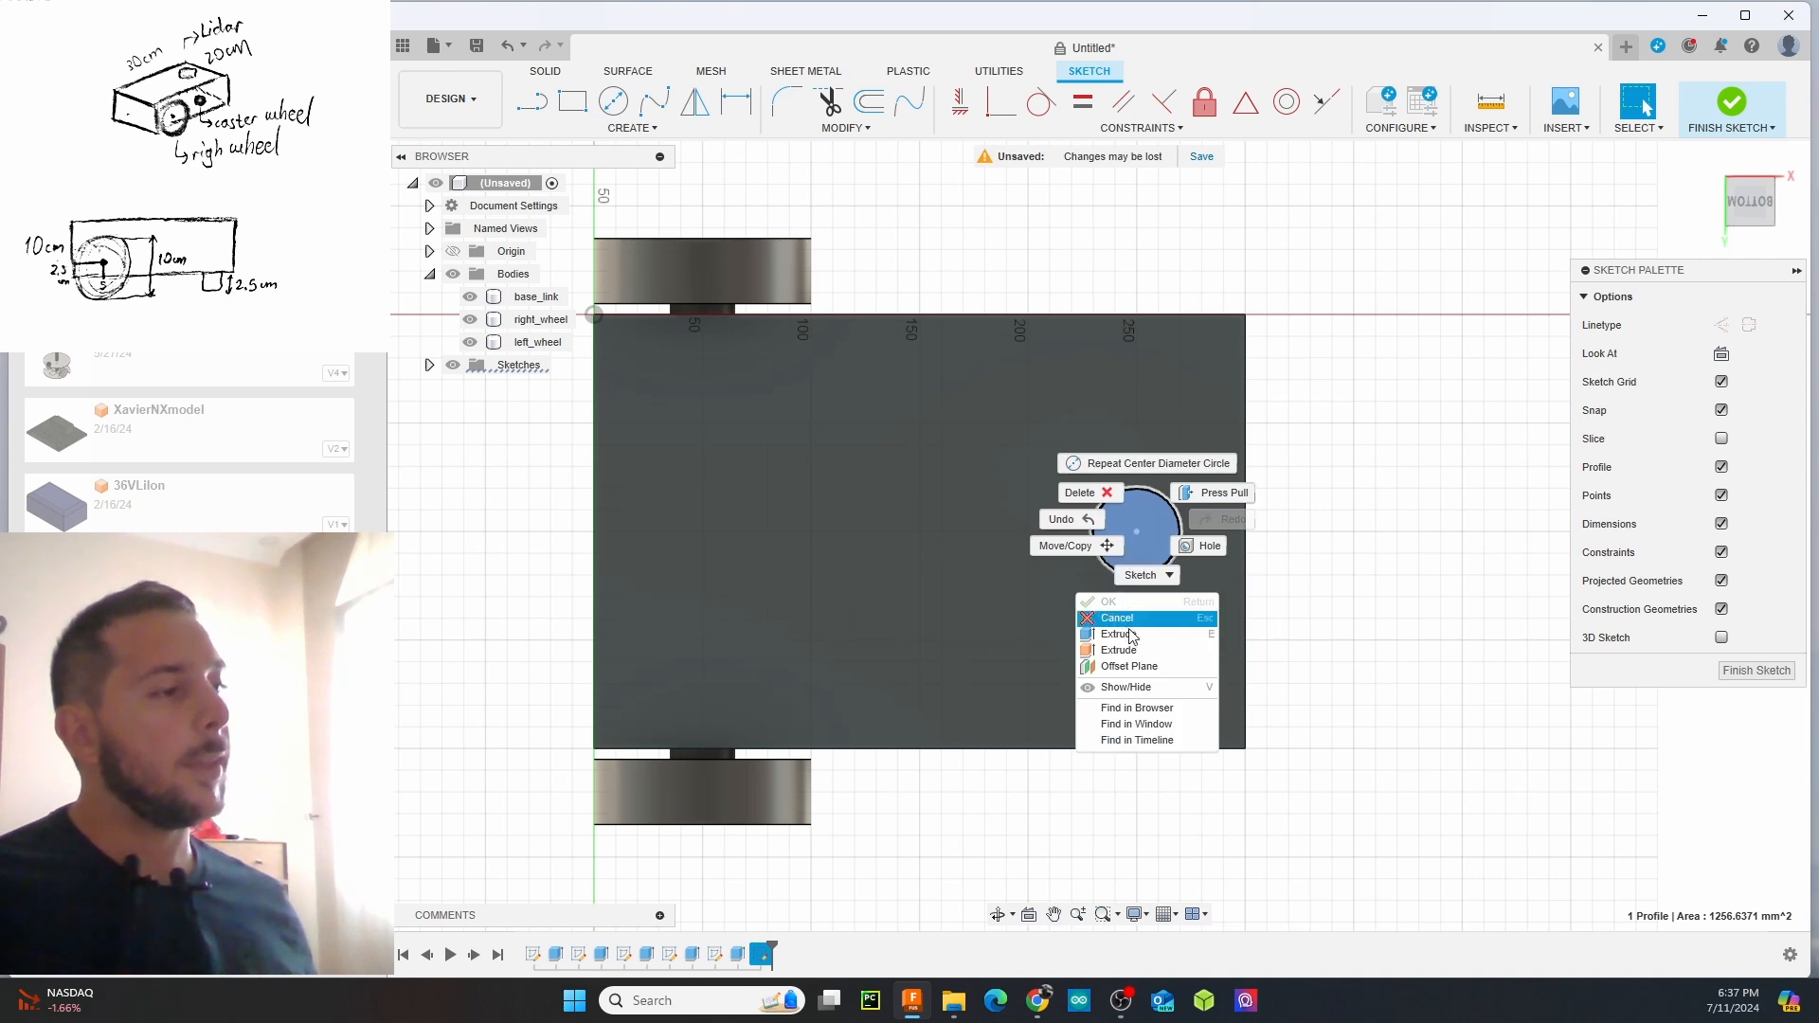
{"action": "left_click", "coordinate": [1123, 636]}
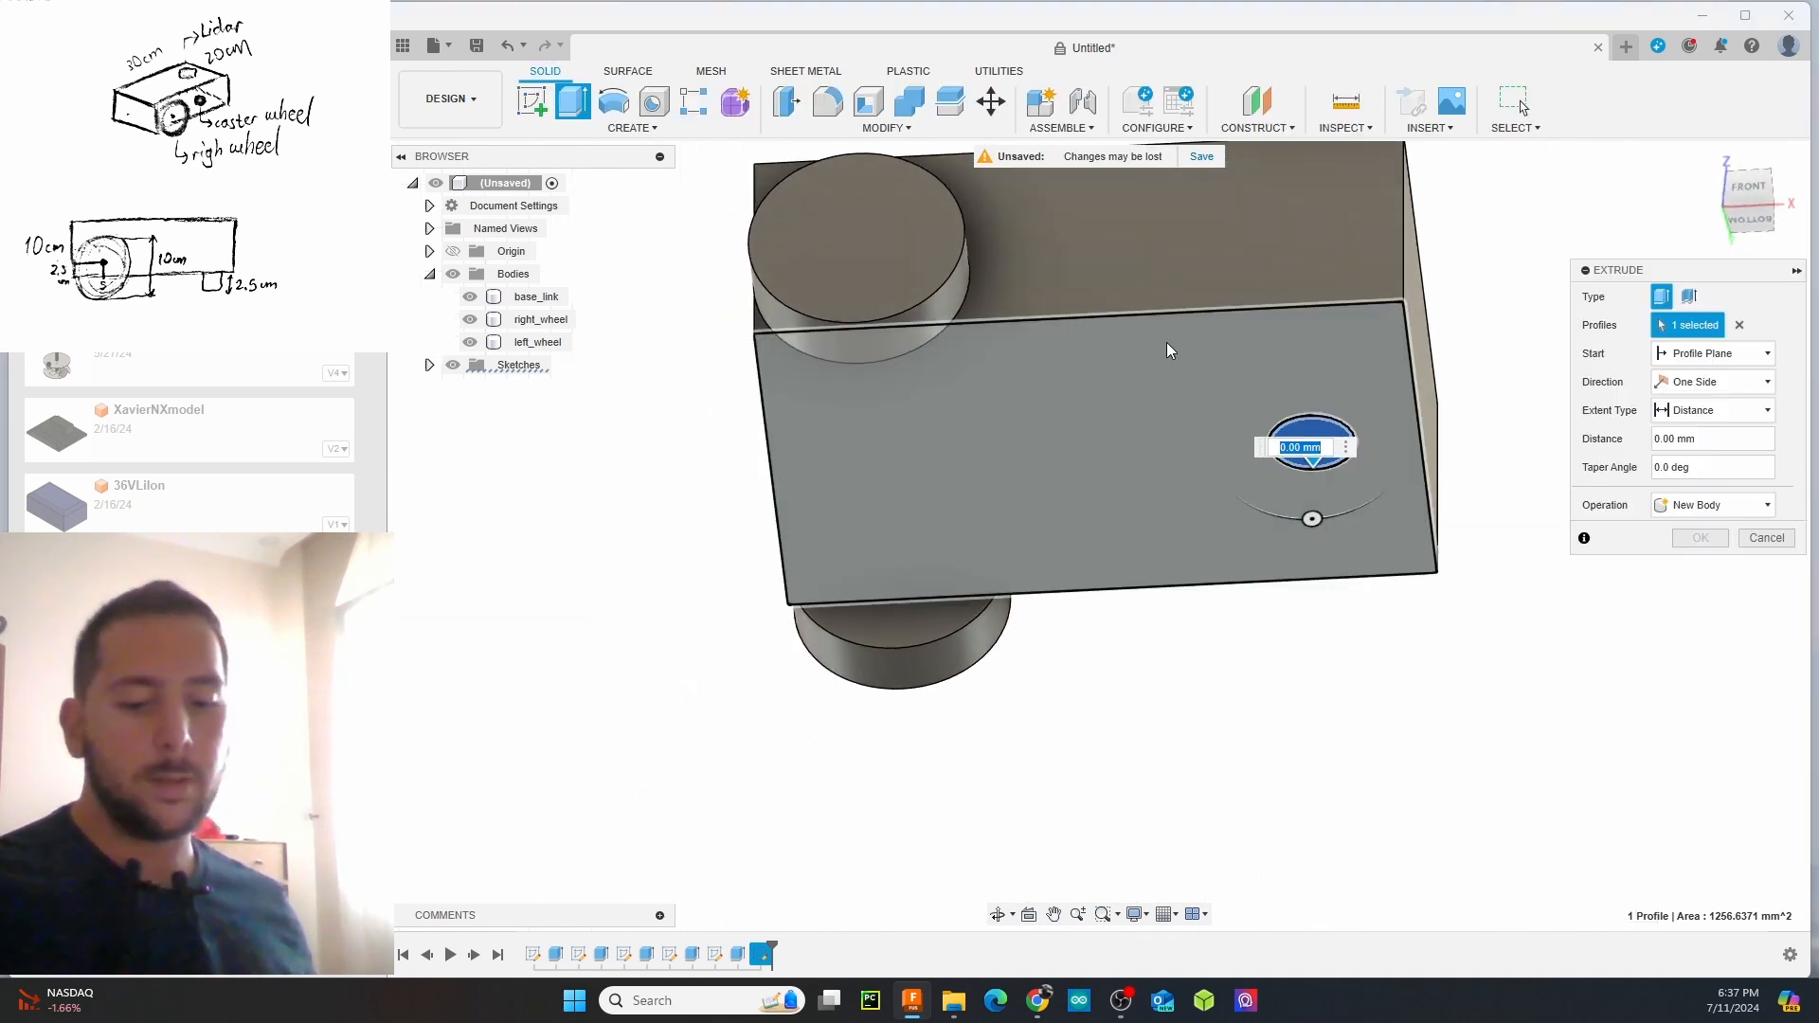
{"action": "middle_click_drag", "start_coordinate": [1168, 343], "coordinate": [1181, 443], "text": "shift"}
{"action": "left_click", "coordinate": [1751, 205]}
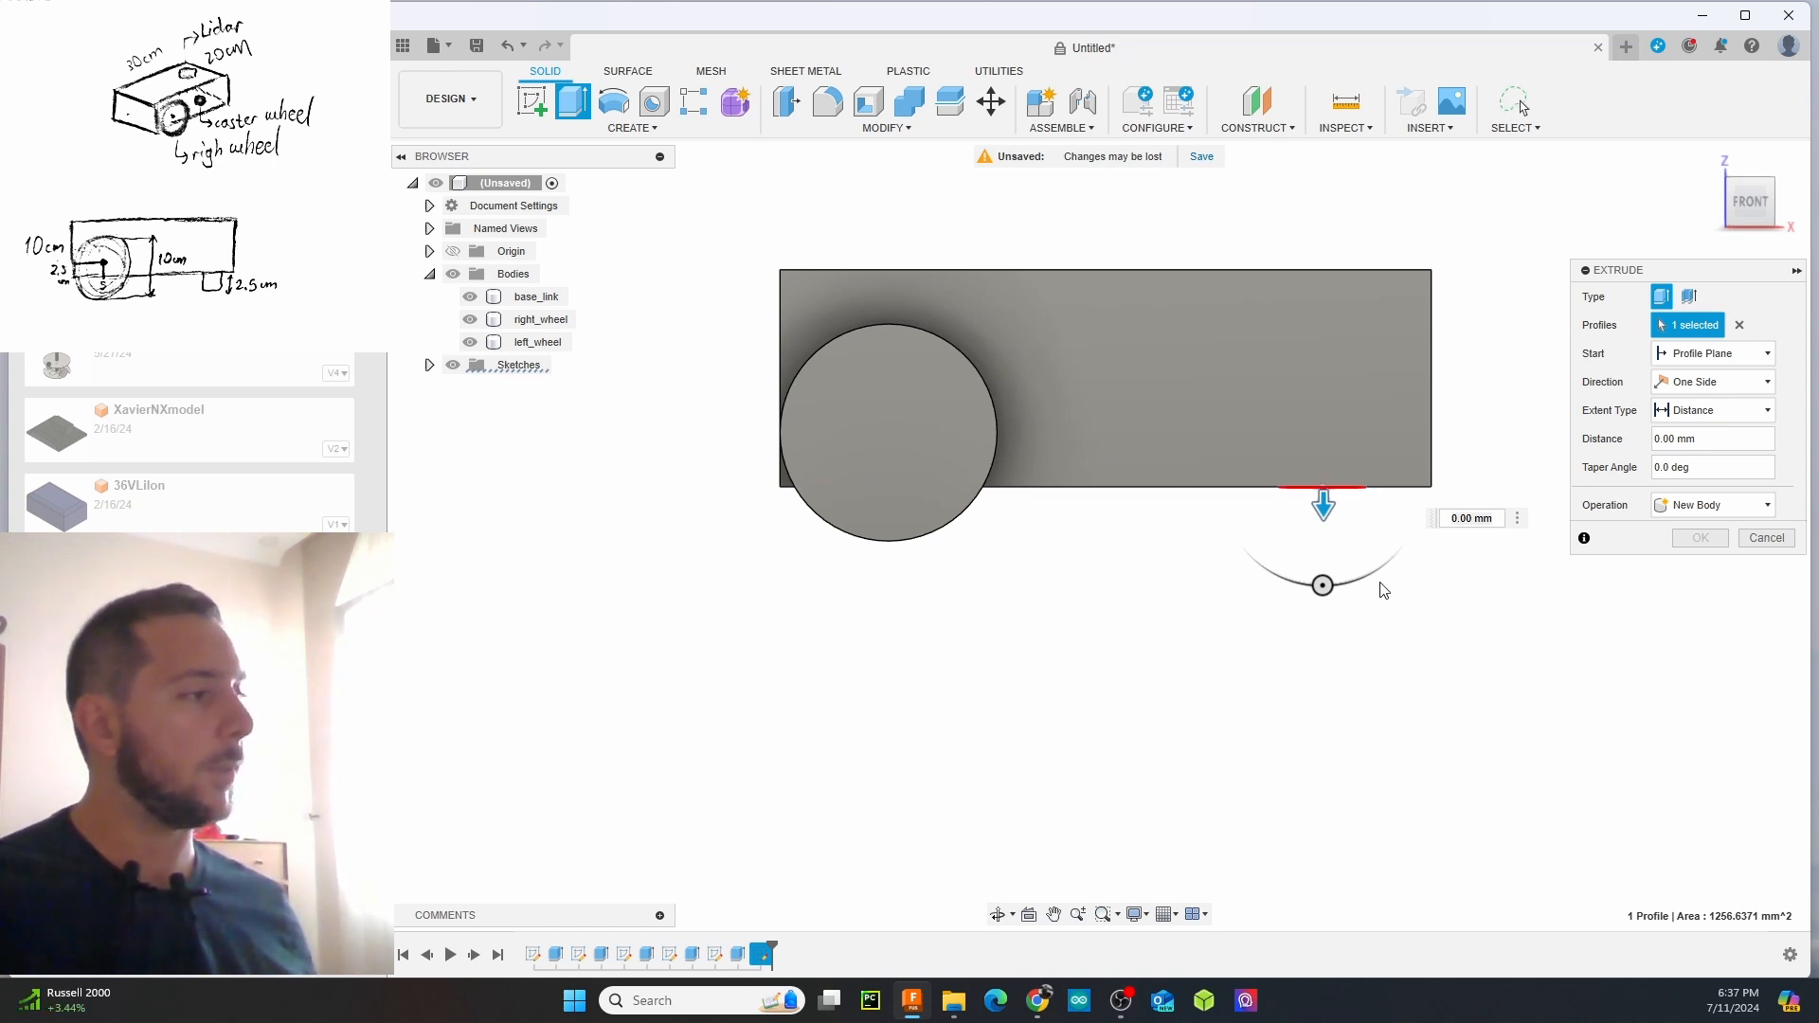
{"action": "left_click", "coordinate": [1496, 518]}
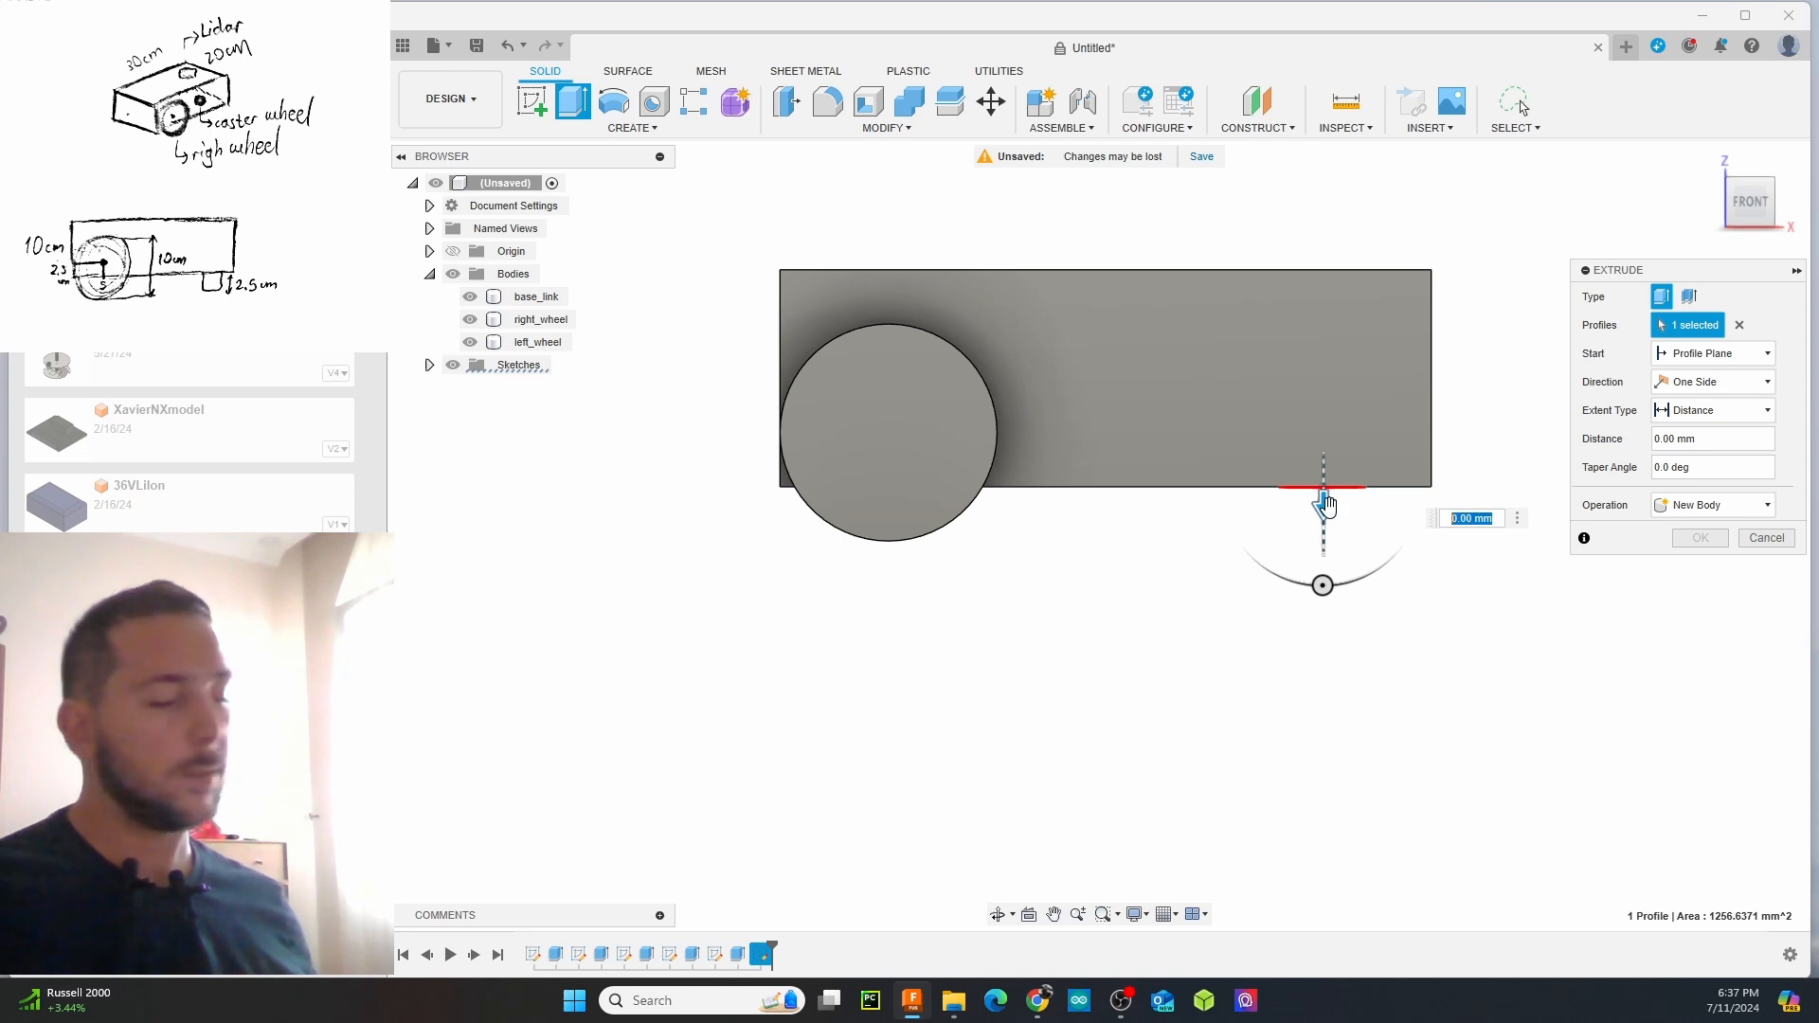
{"action": "type", "text": "25"}
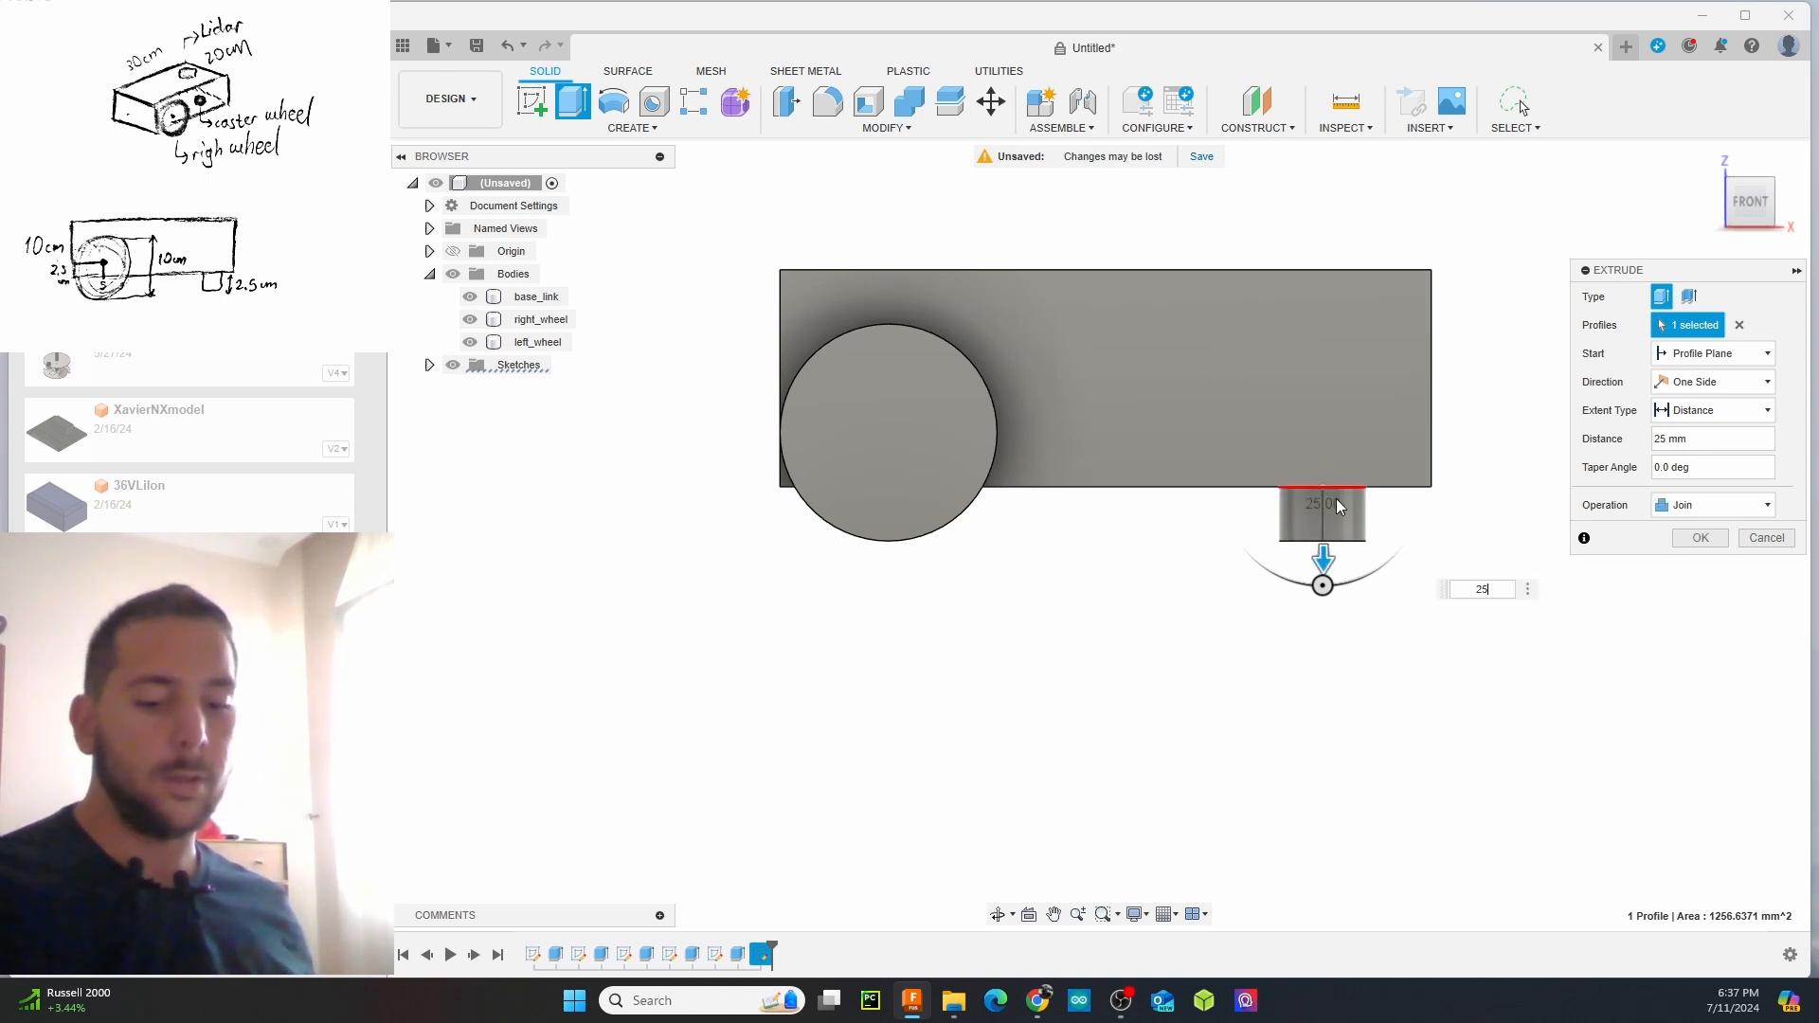
{"action": "key", "text": "Return"}
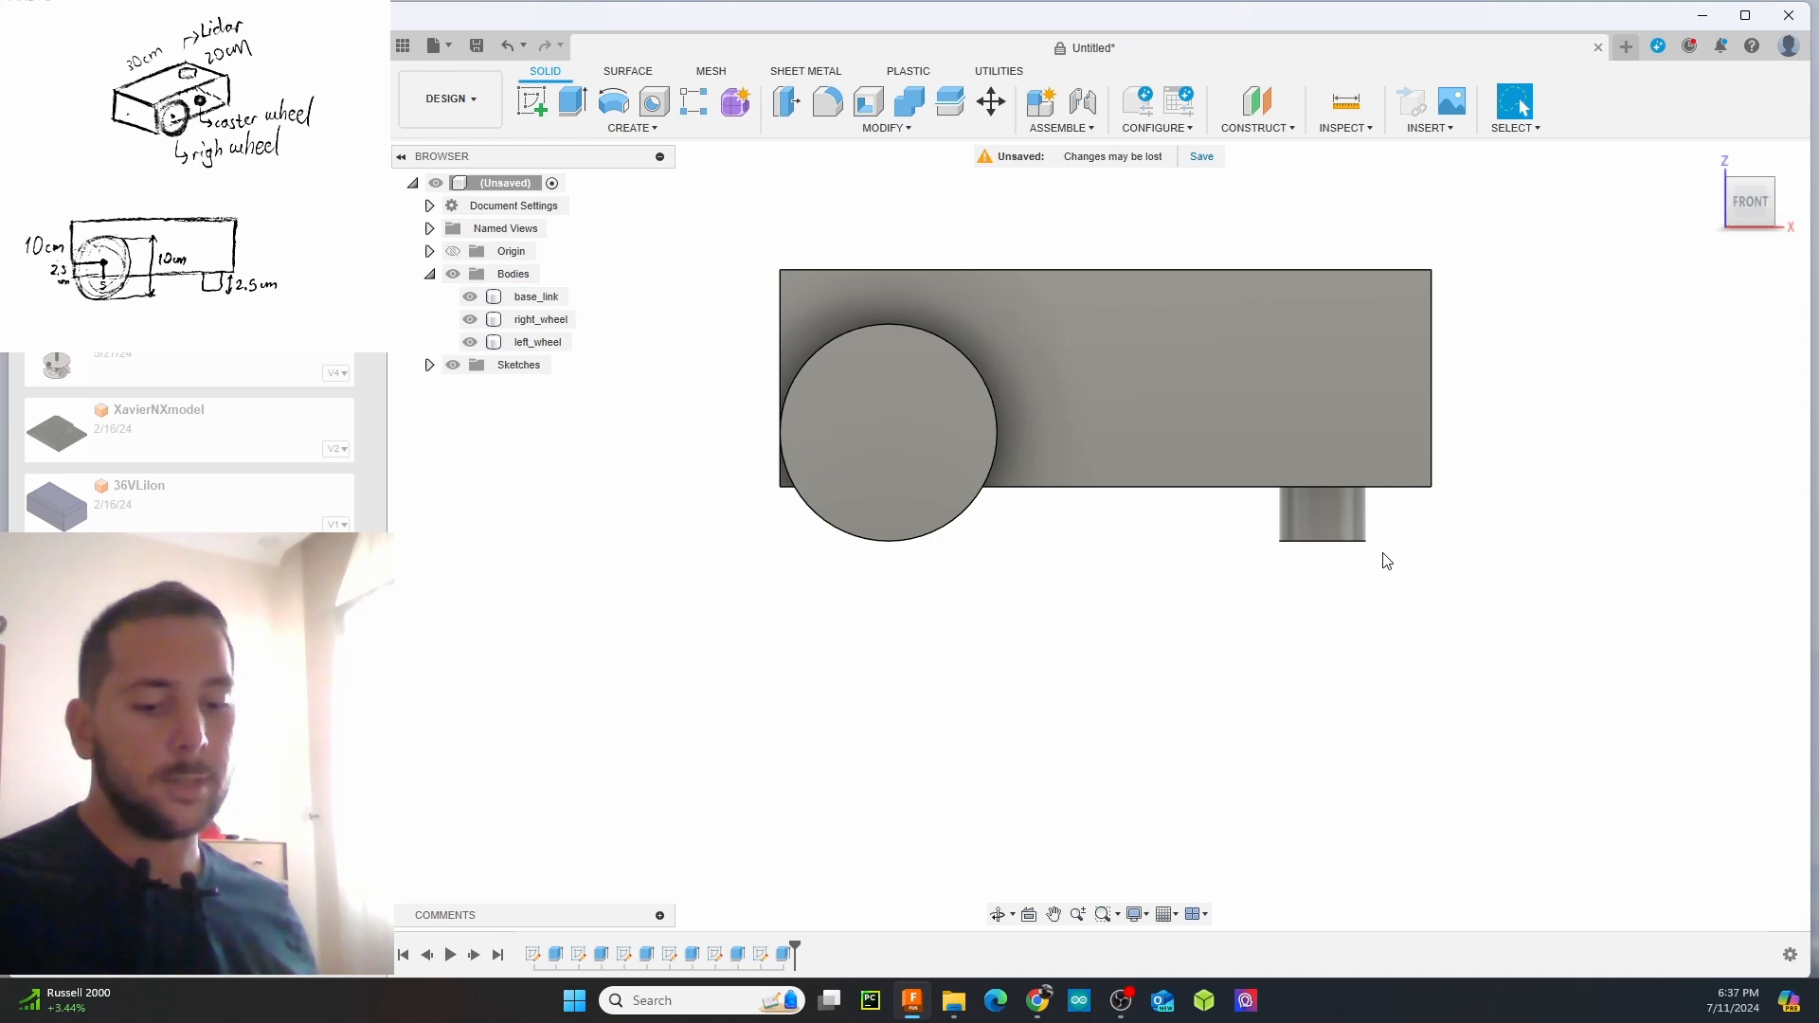
Fillet the lower circular edge of the caster cylinder until it forms a nearly hemispherical dome
{"action": "middle_click_drag", "start_coordinate": [1384, 556], "coordinate": [1311, 512], "text": "shift"}
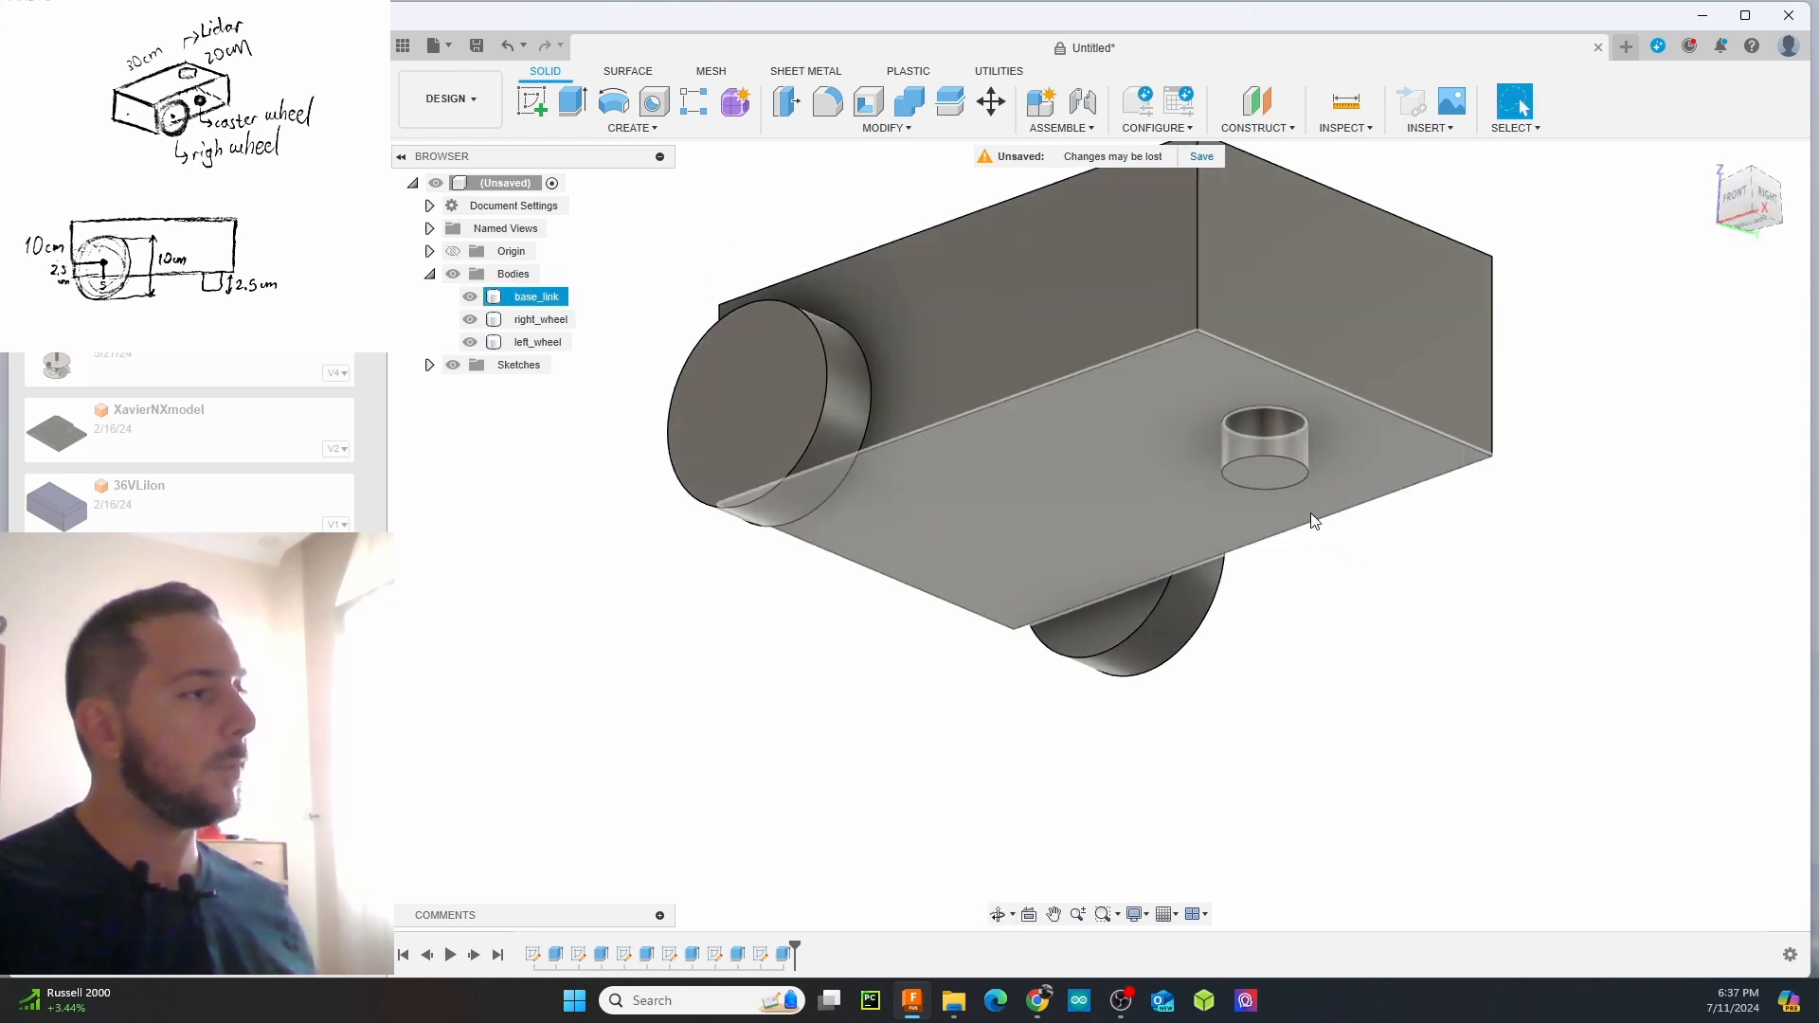
{"action": "scroll", "coordinate": [1316, 531], "scroll_direction": "up", "scroll_amount": 5}
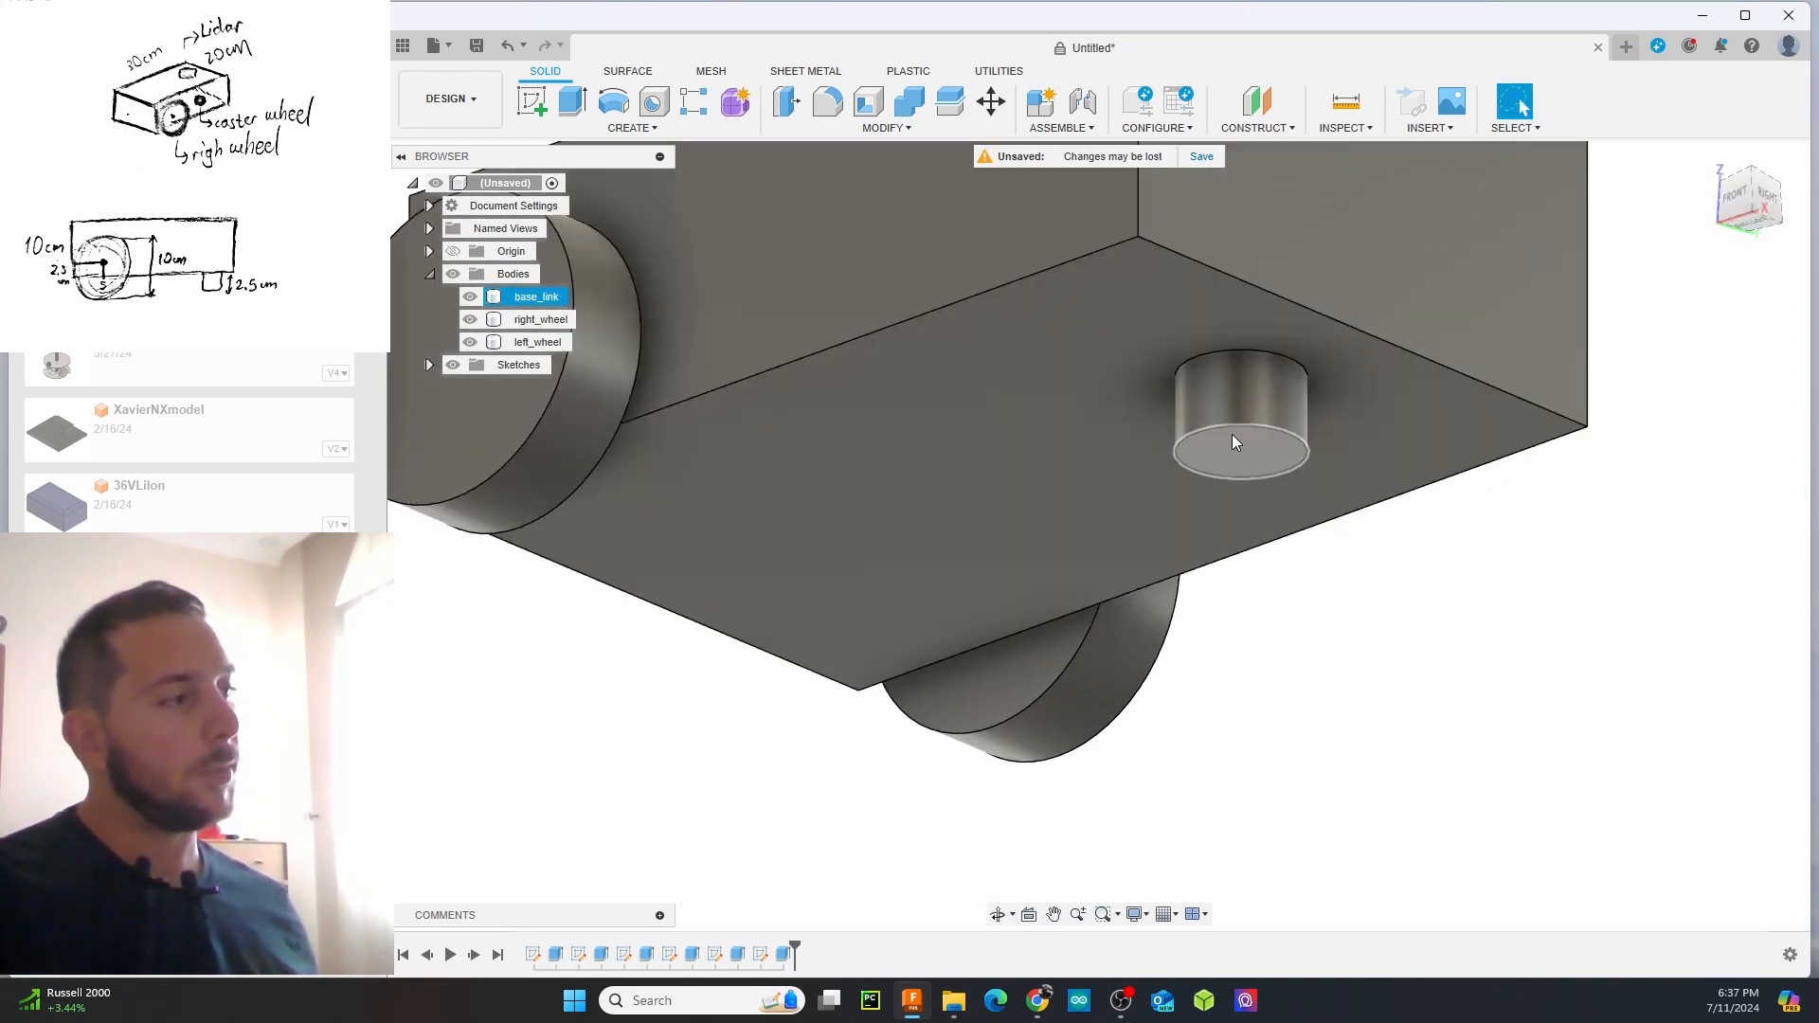
{"action": "left_click", "coordinate": [1256, 426]}
{"action": "right_click", "coordinate": [1256, 426]}
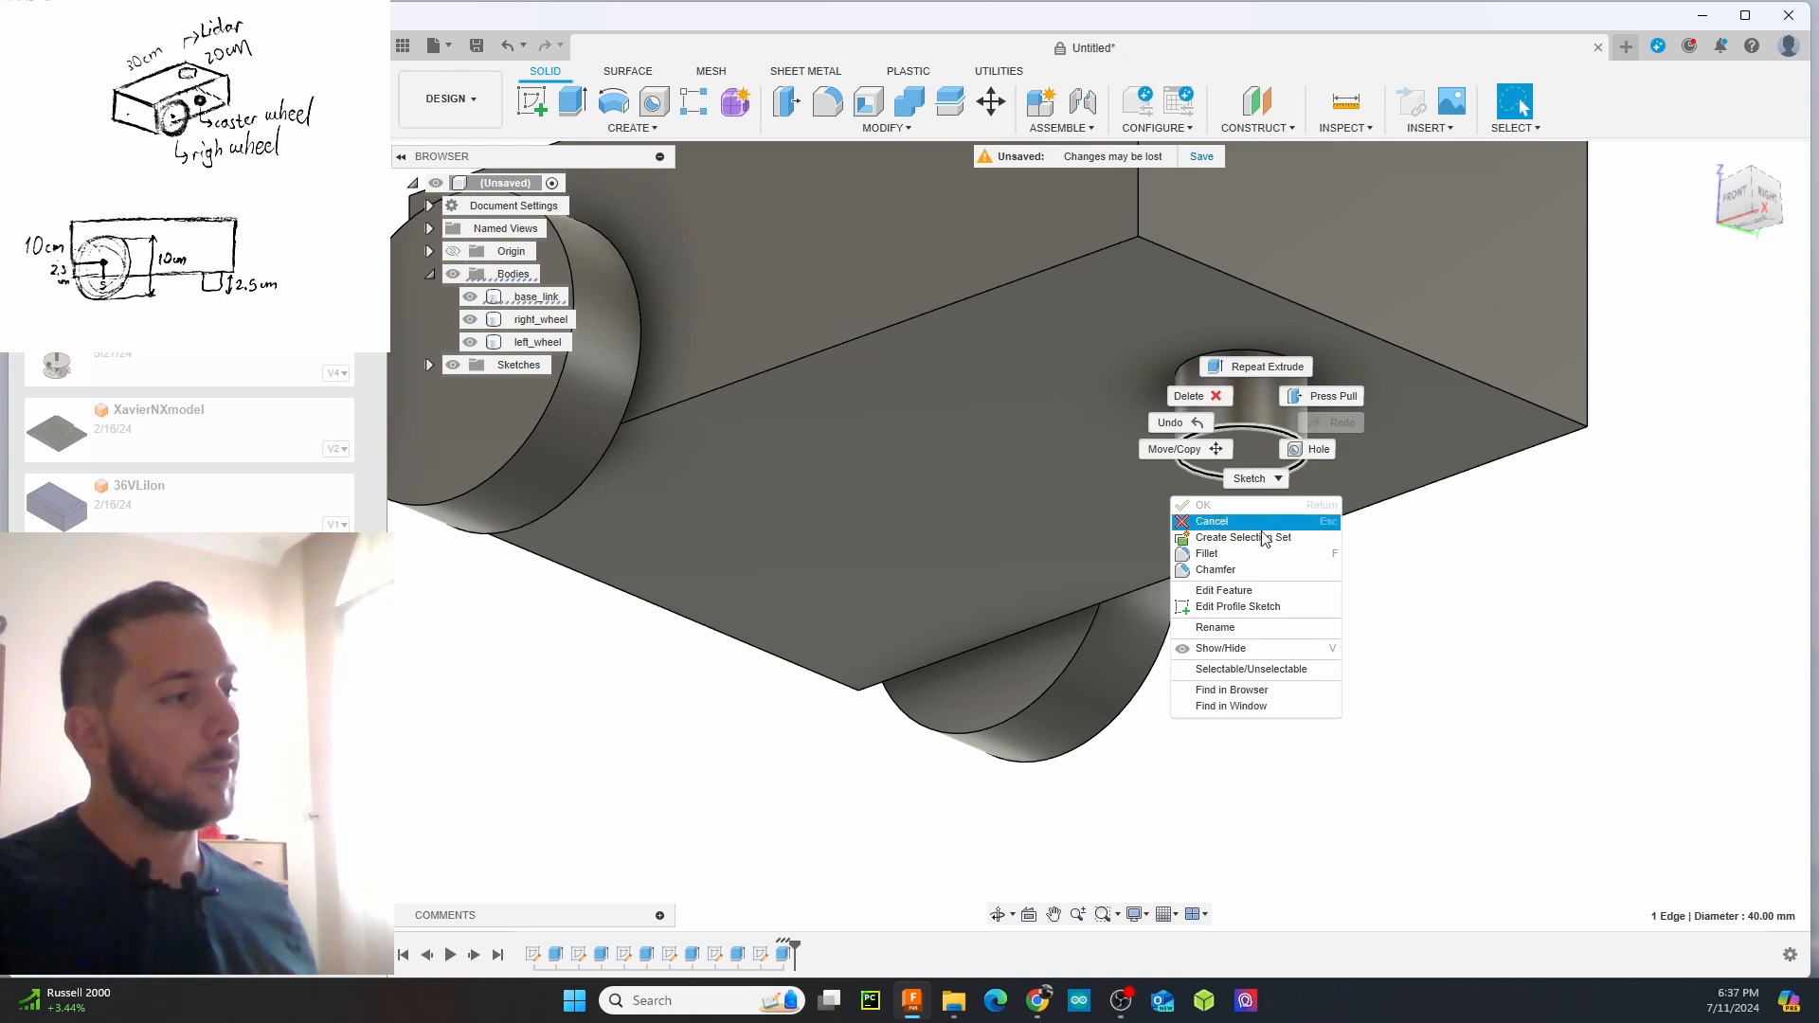
{"action": "left_click", "coordinate": [1245, 554]}
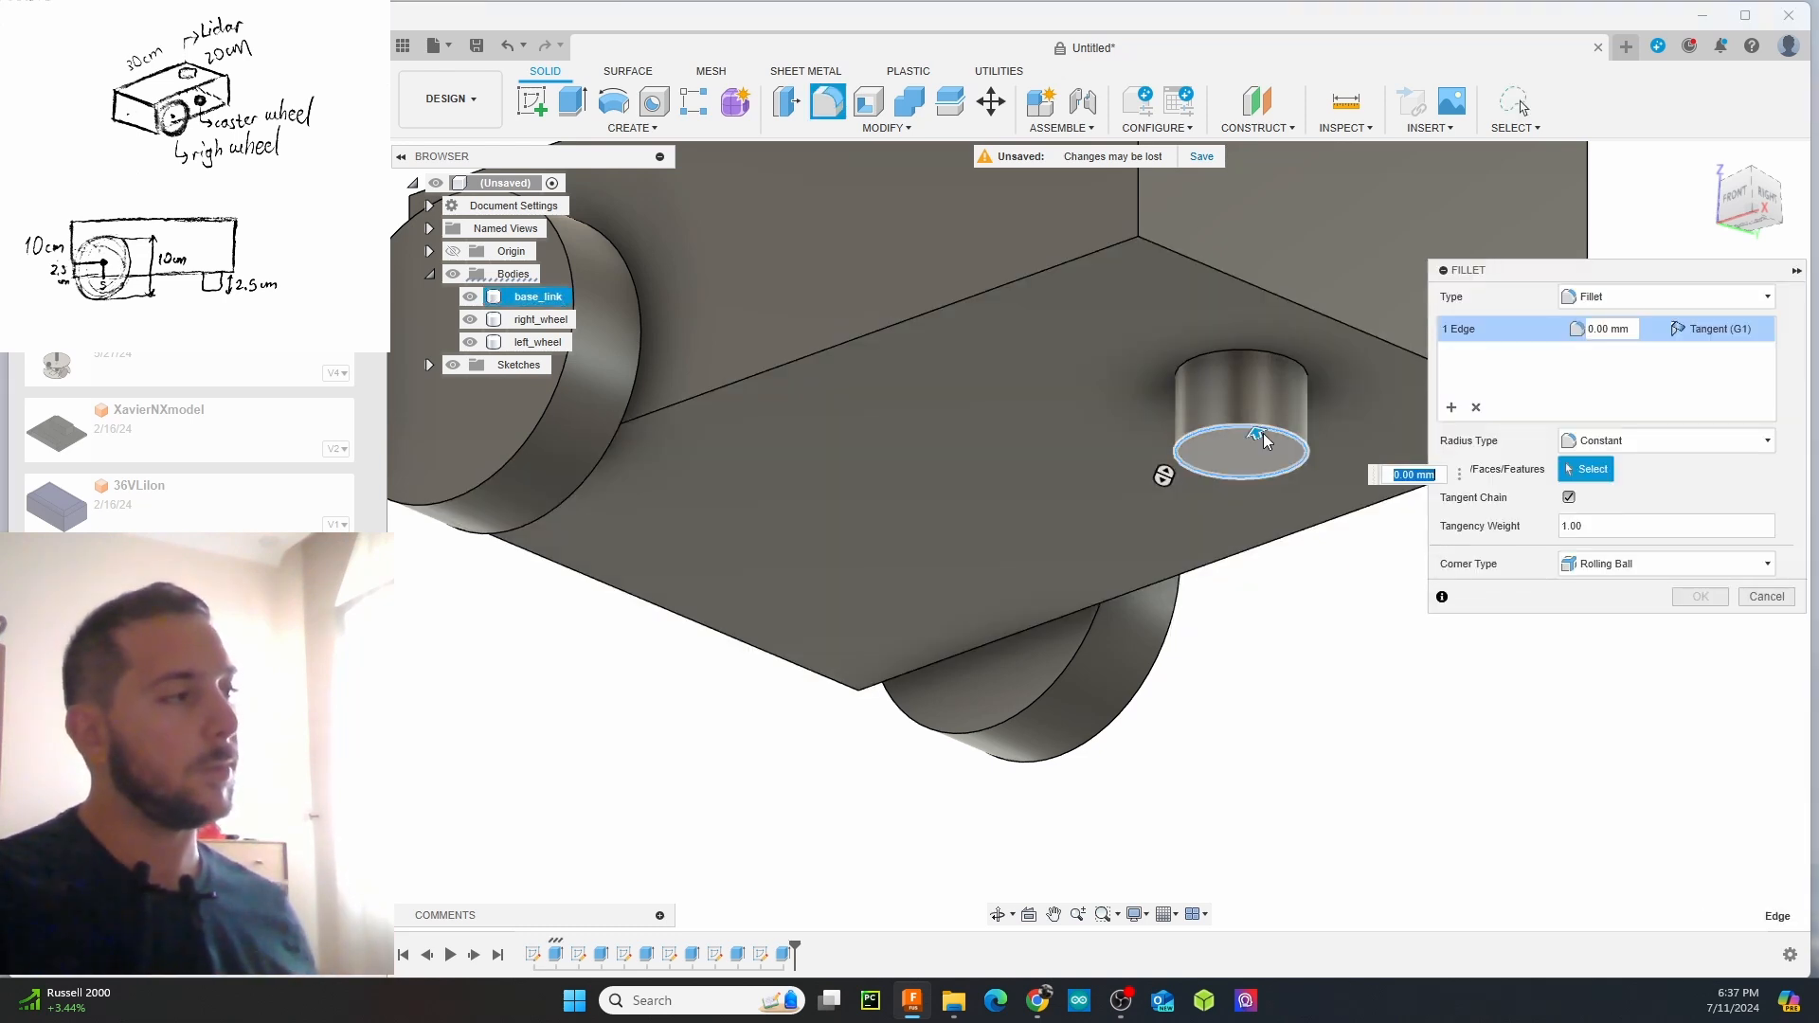
{"action": "type", "text": "10"}
{"action": "left_click_drag", "start_coordinate": [1253, 430], "coordinate": [1249, 424]}
{"action": "key", "text": "Return"}
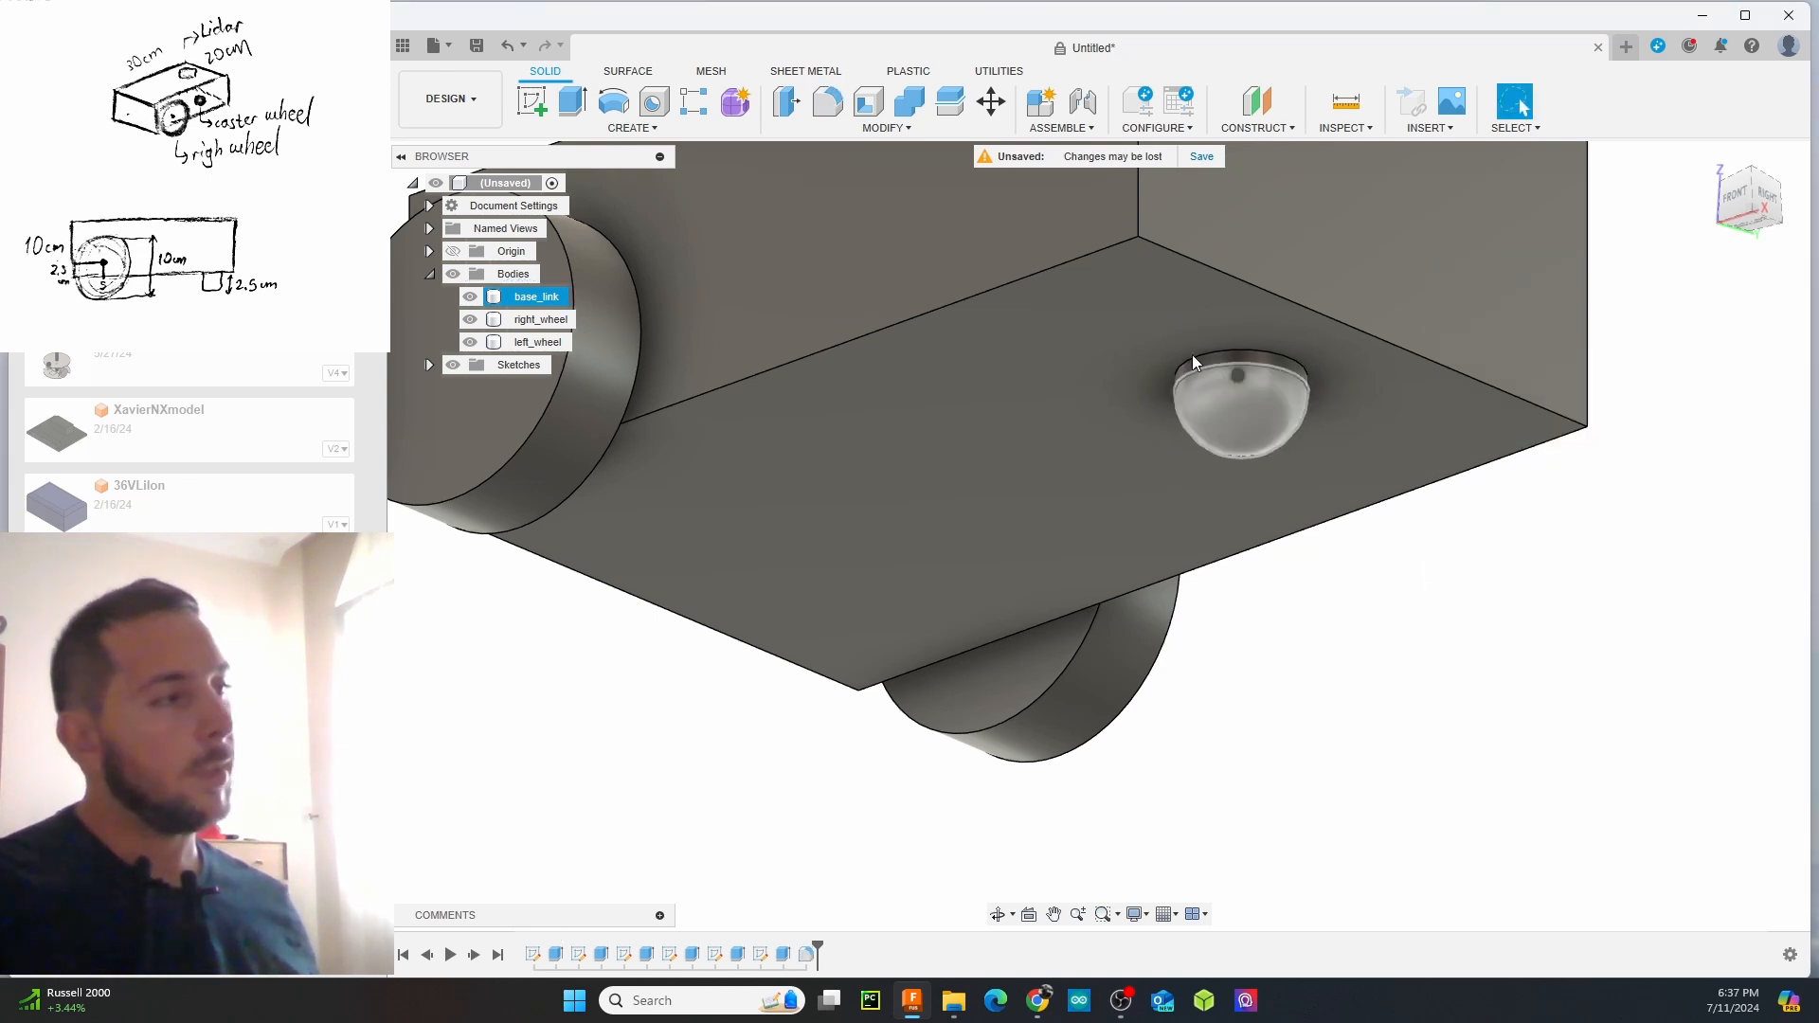
Create a construction plane offset 25 mm below the chassis underside to check ground contact of the wheels and caster
{"action": "middle_click_drag", "start_coordinate": [1192, 354], "coordinate": [967, 414], "text": "shift"}
{"action": "left_click", "coordinate": [1753, 203]}
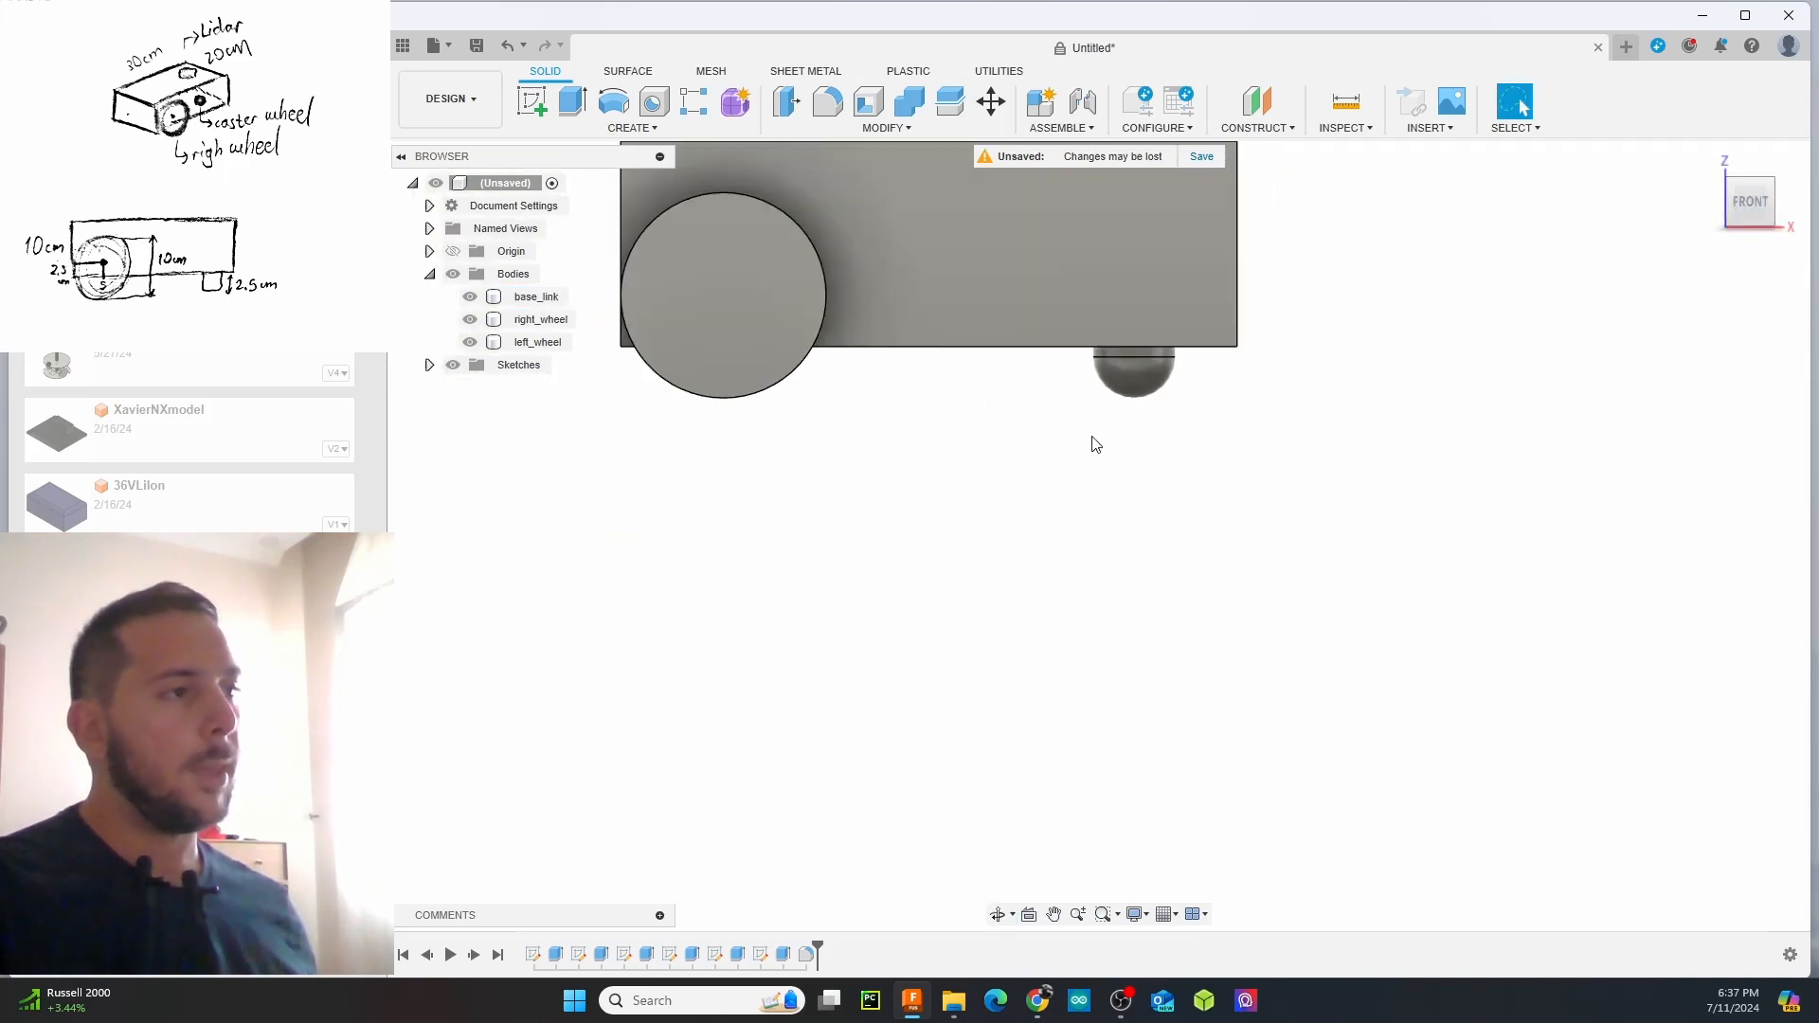
{"action": "left_click", "coordinate": [1249, 108]}
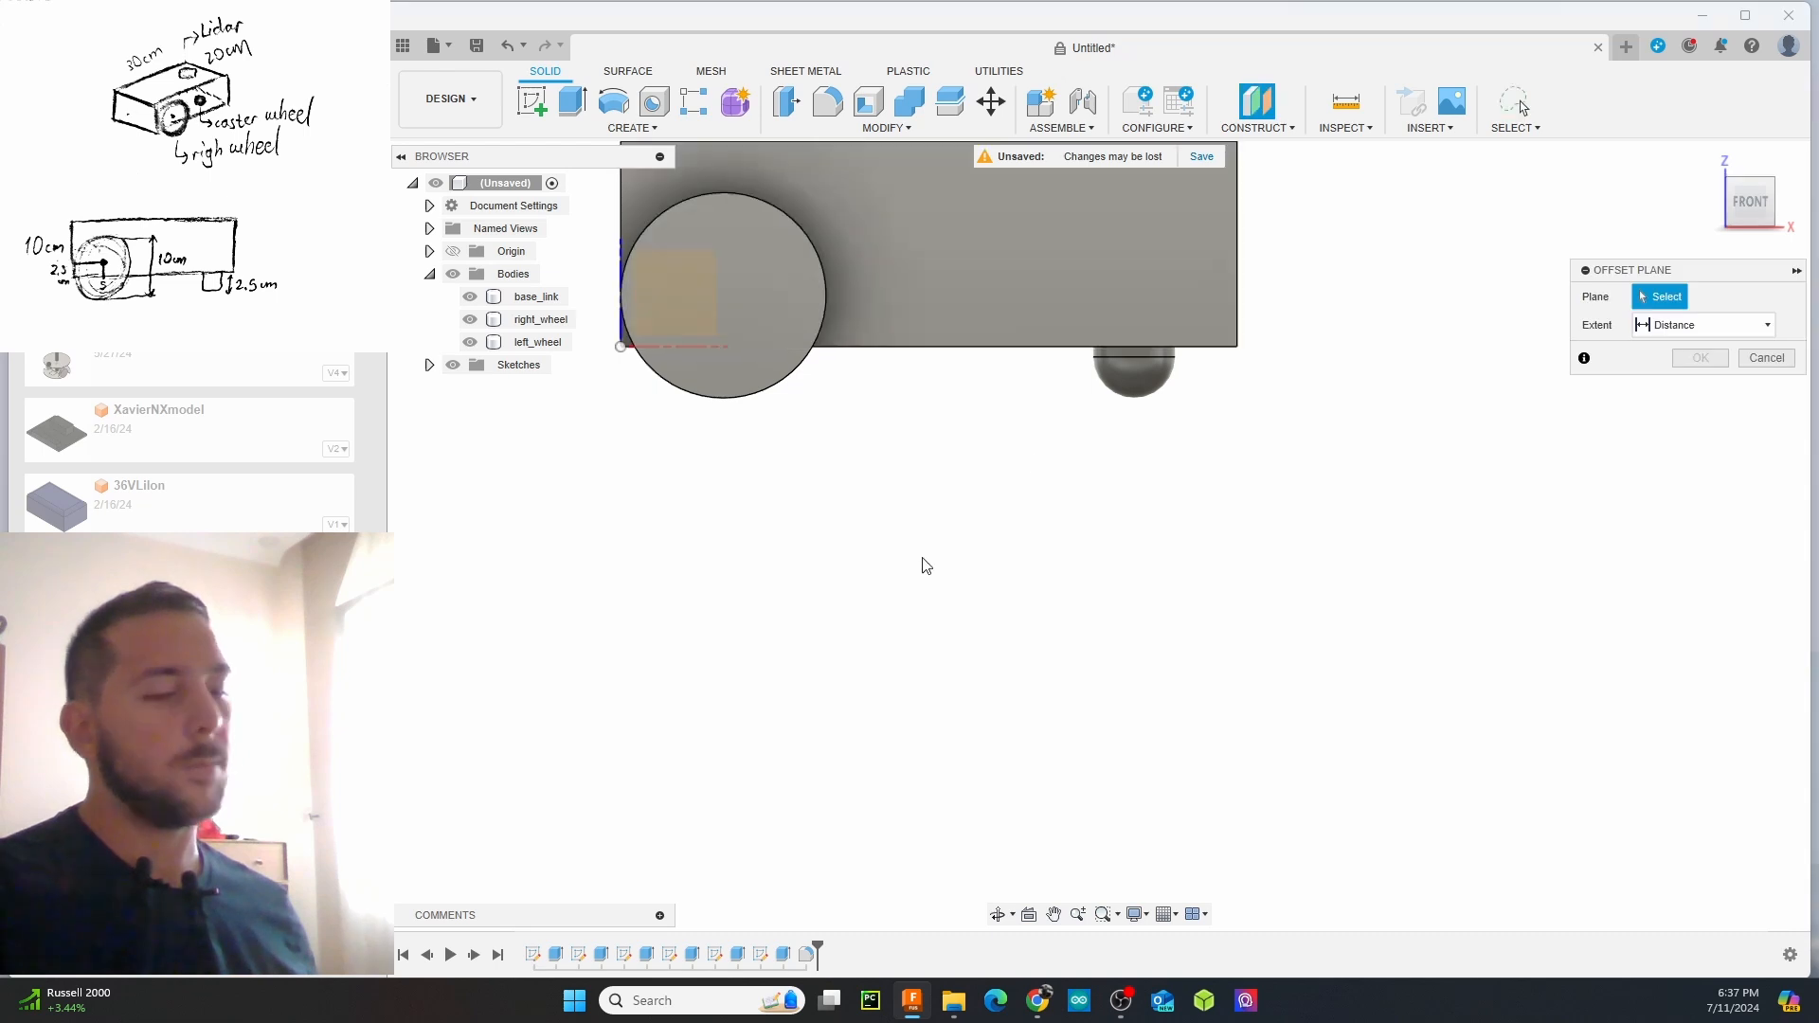
{"action": "middle_click_drag", "start_coordinate": [910, 600], "coordinate": [898, 418], "text": "shift"}
{"action": "left_click", "coordinate": [945, 337]}
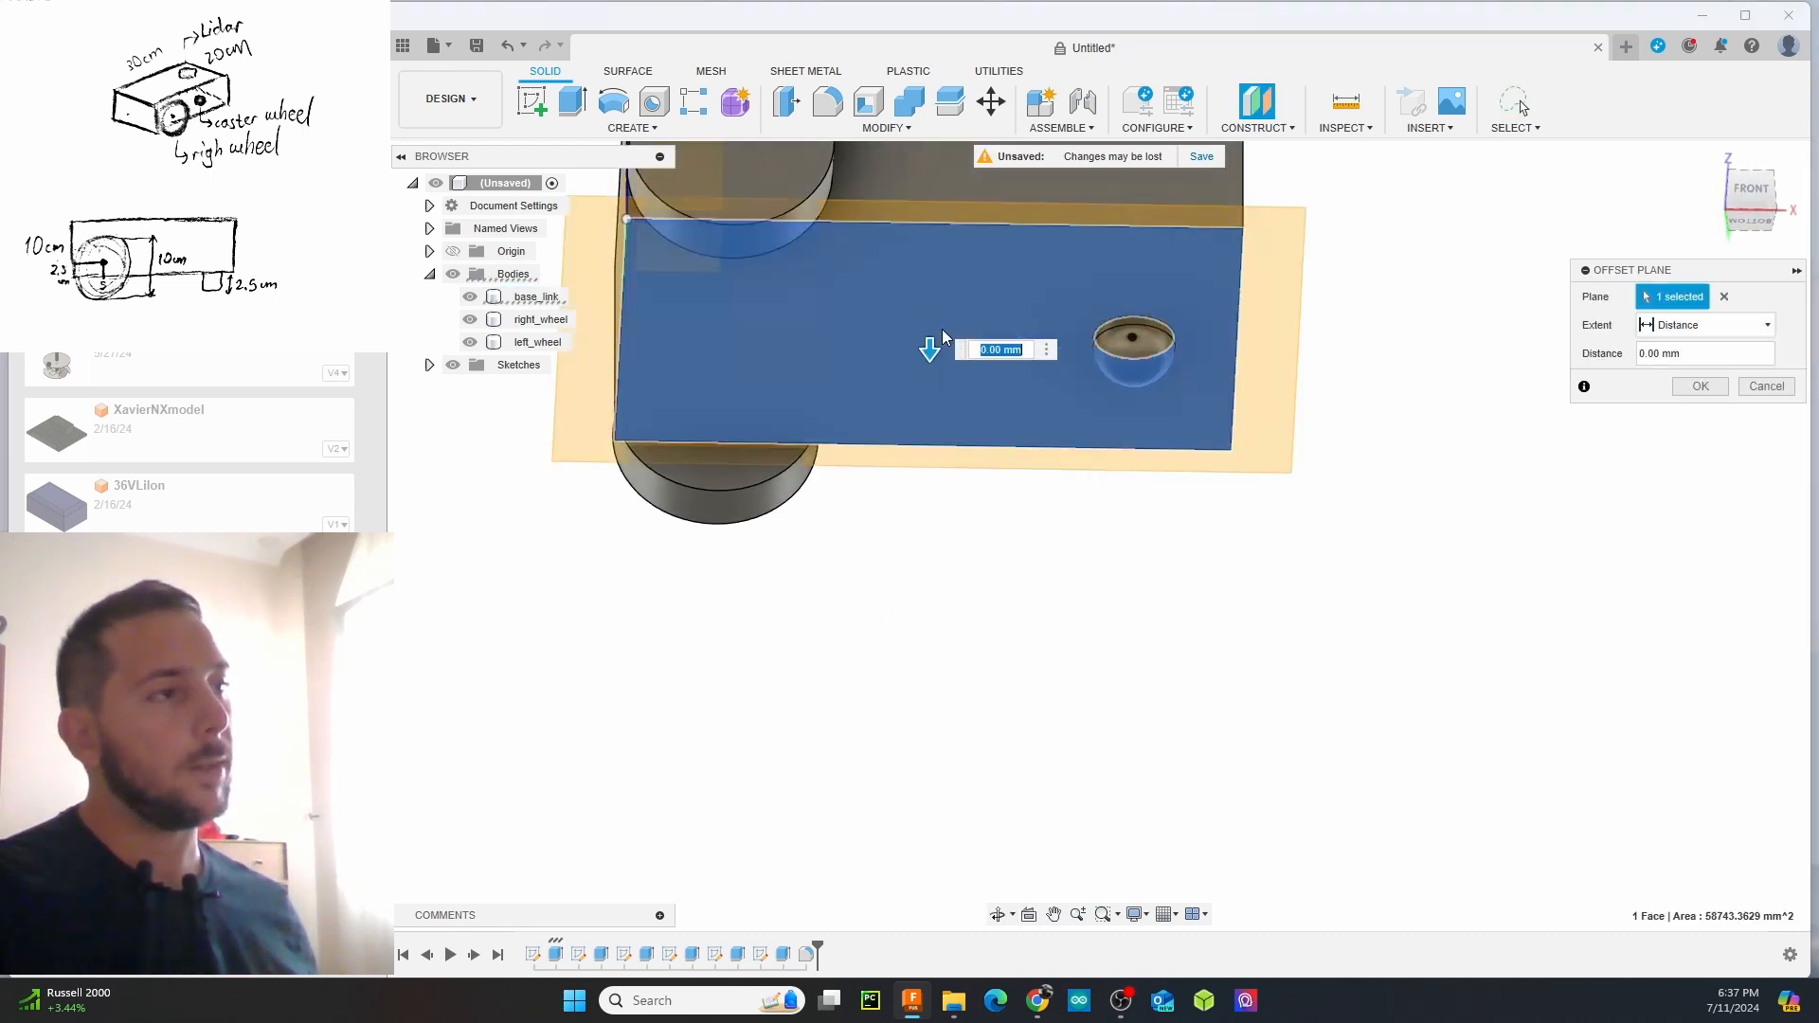
{"action": "left_click", "coordinate": [1746, 194]}
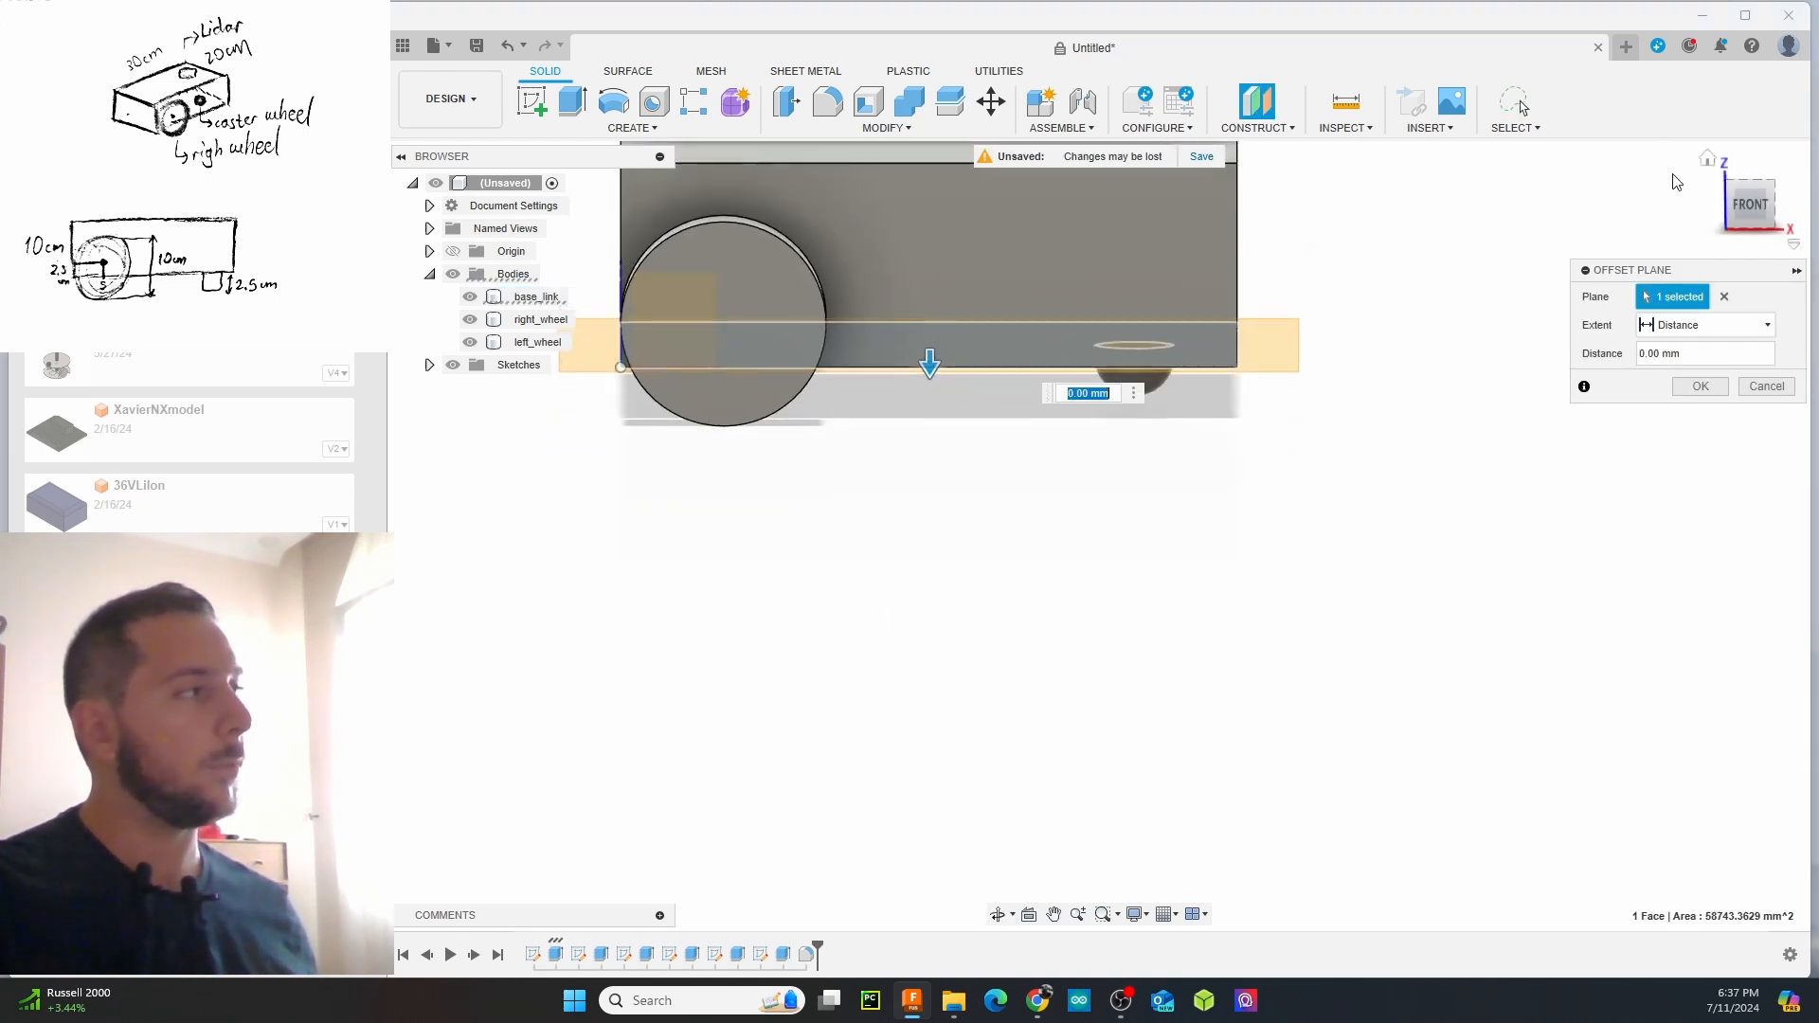
{"action": "left_click_drag", "start_coordinate": [930, 379], "coordinate": [929, 426]}
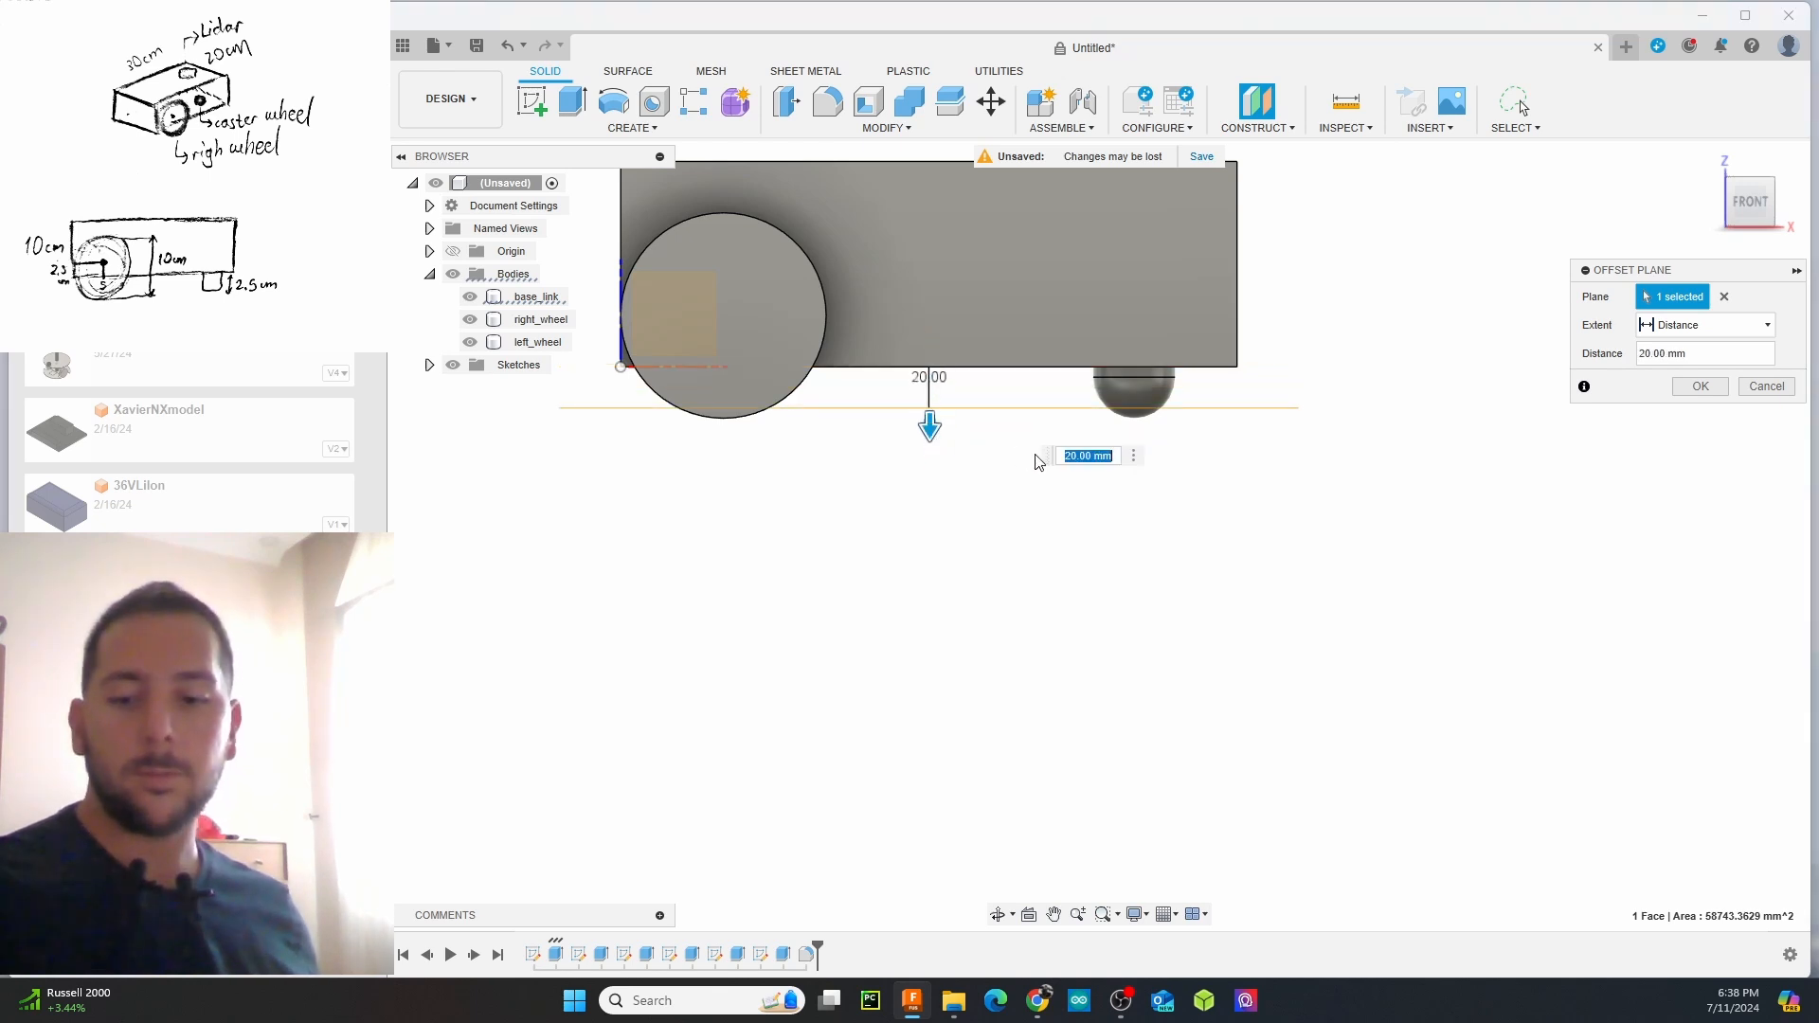
{"action": "type", "text": "25"}
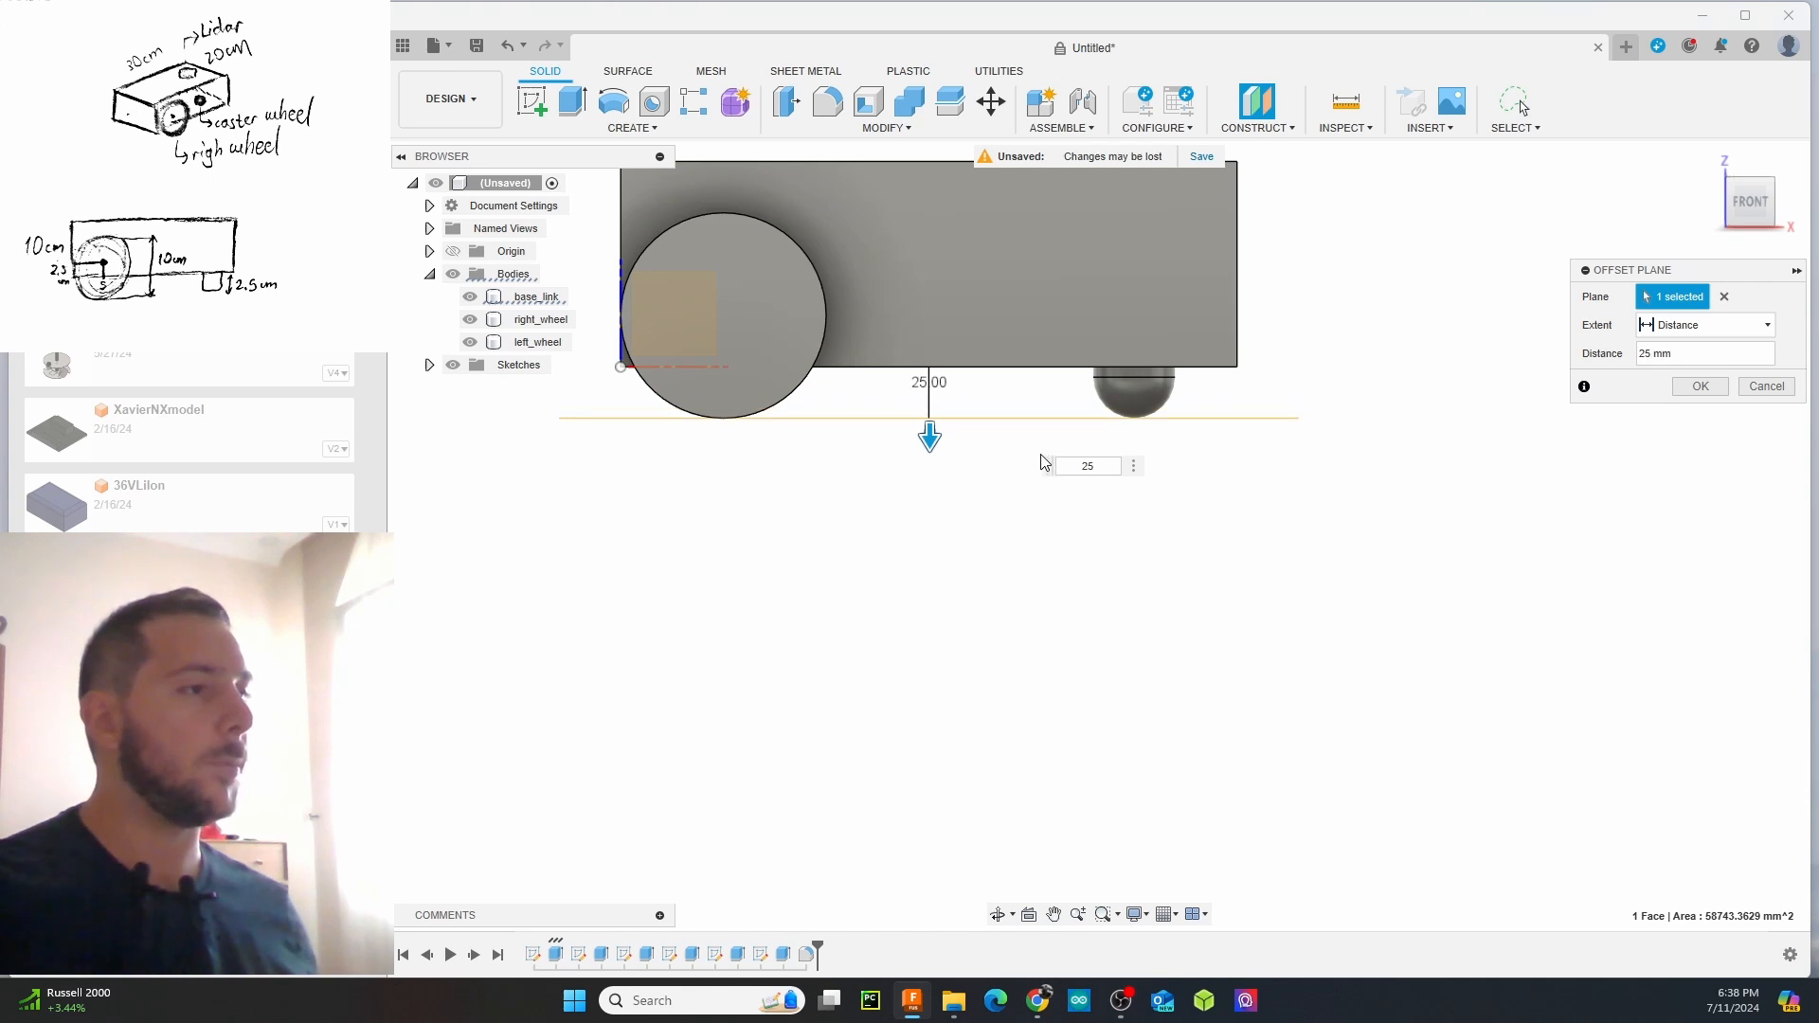
{"action": "scroll", "coordinate": [1052, 389], "scroll_direction": "up", "scroll_amount": 2}
{"action": "scroll", "coordinate": [1171, 439], "scroll_direction": "up", "scroll_amount": 3}
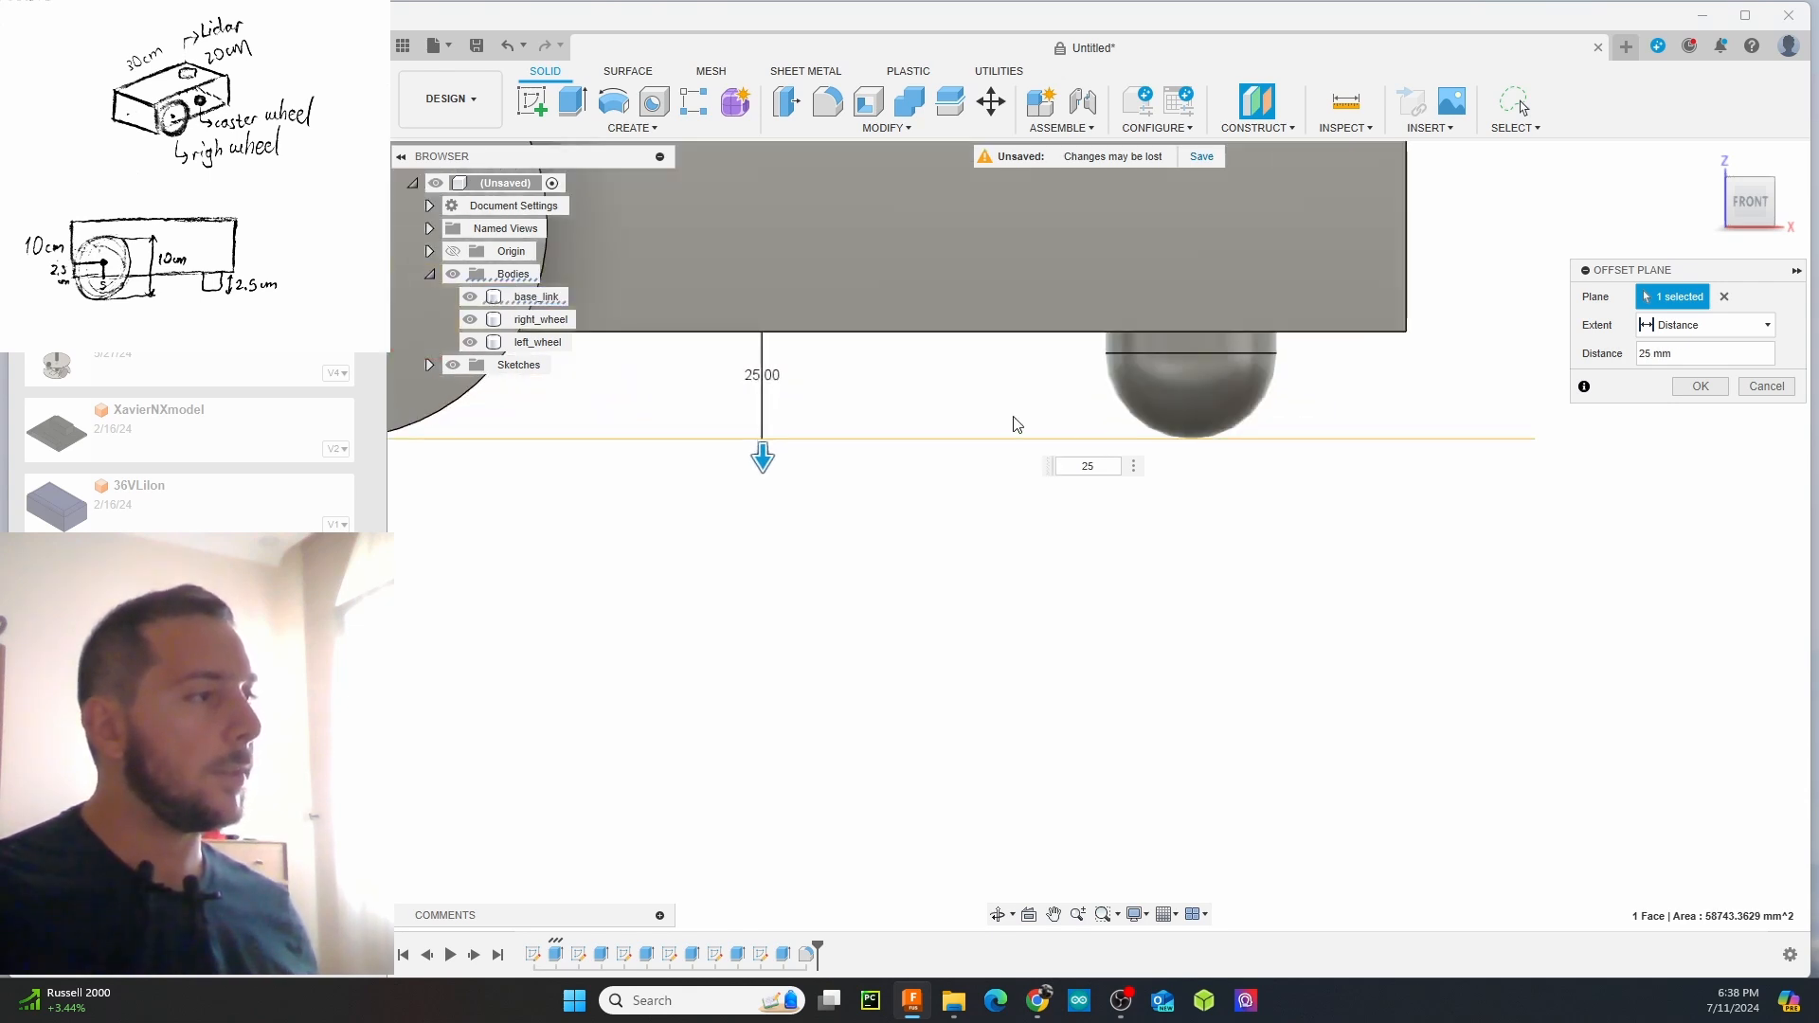
{"action": "middle_click_drag", "start_coordinate": [830, 356], "coordinate": [1160, 367]}
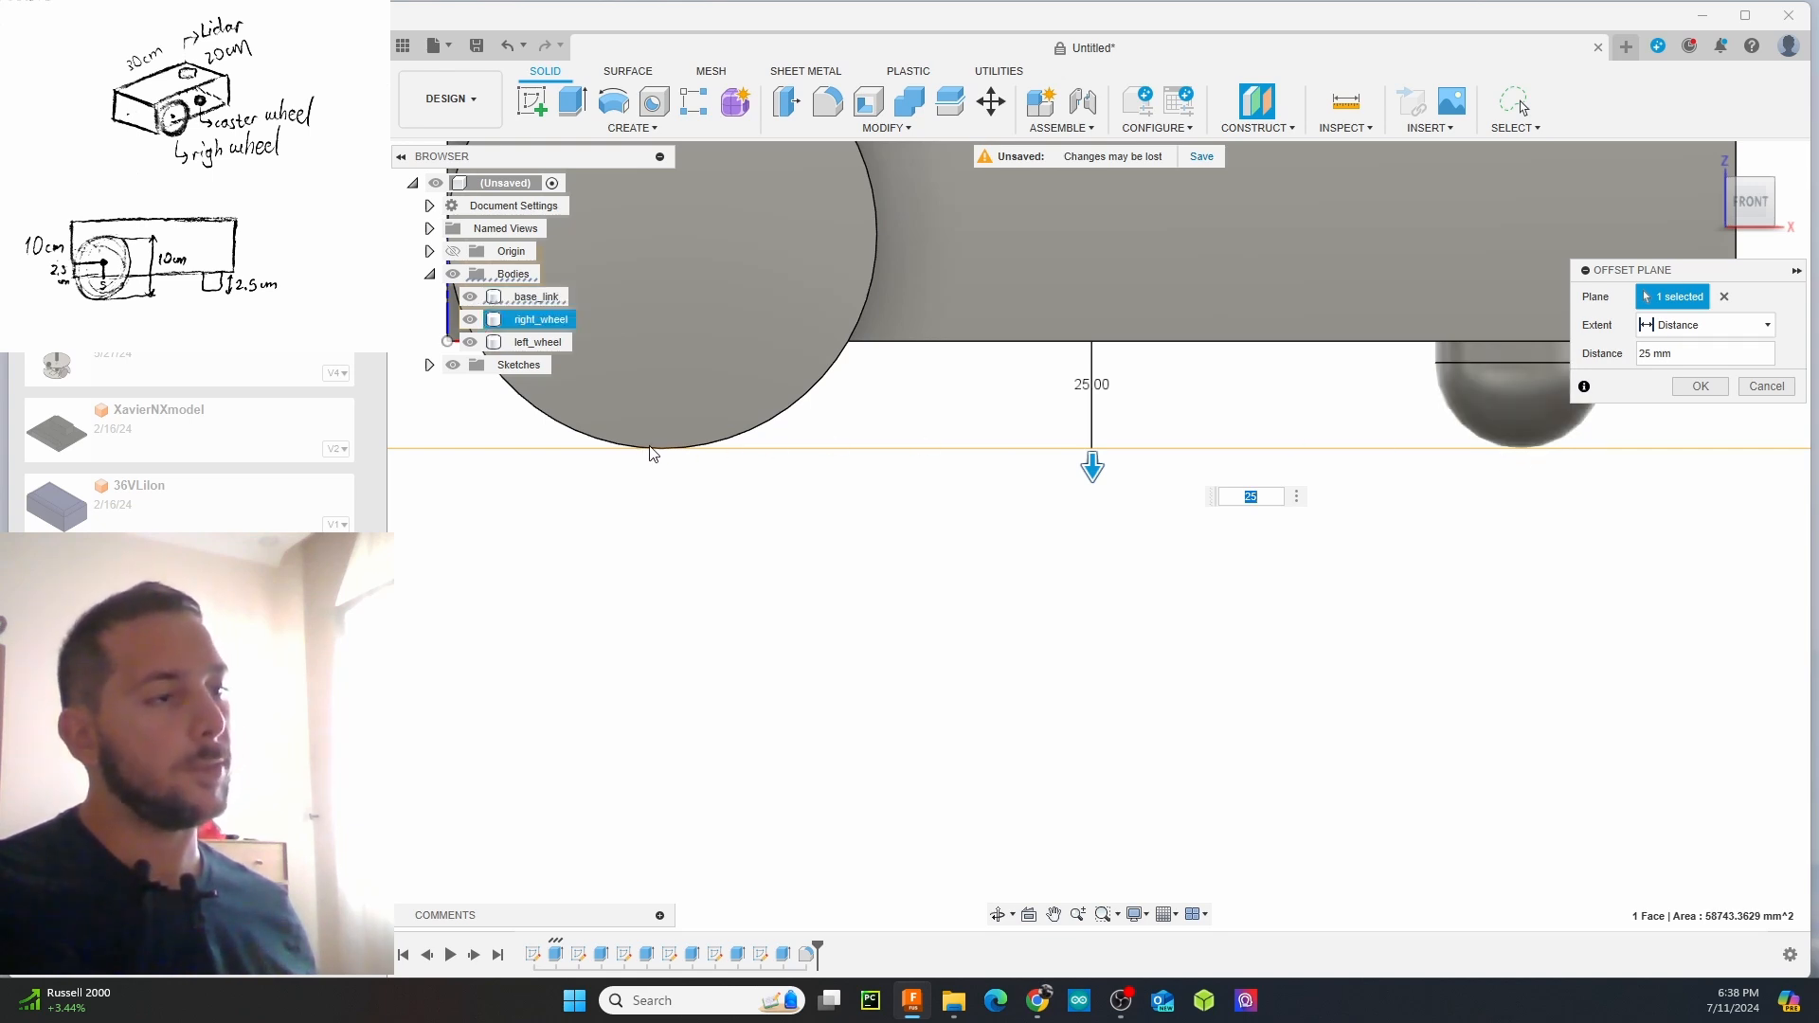
{"action": "key", "text": "Return"}
Start a sketch on the top face of the chassis for the lidar
{"action": "scroll", "coordinate": [1294, 566], "scroll_direction": "down", "scroll_amount": 3}
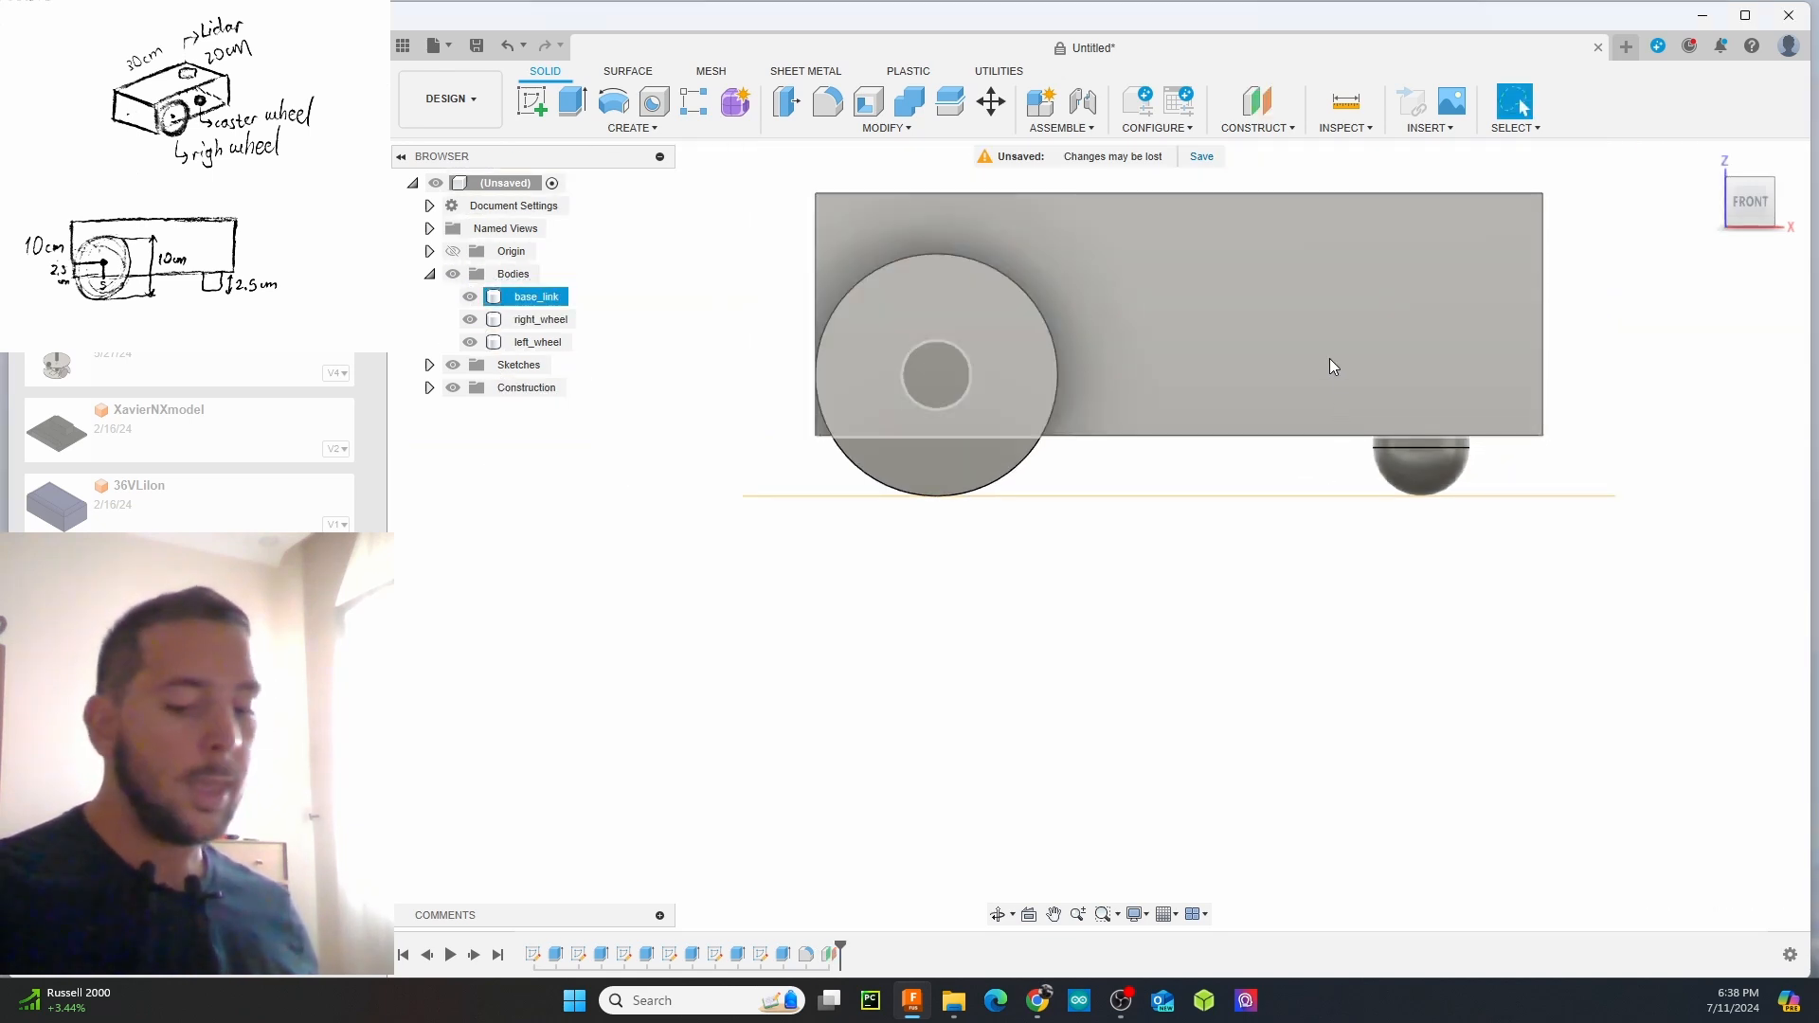
{"action": "middle_click_drag", "start_coordinate": [1350, 342], "coordinate": [1175, 403], "text": "shift"}
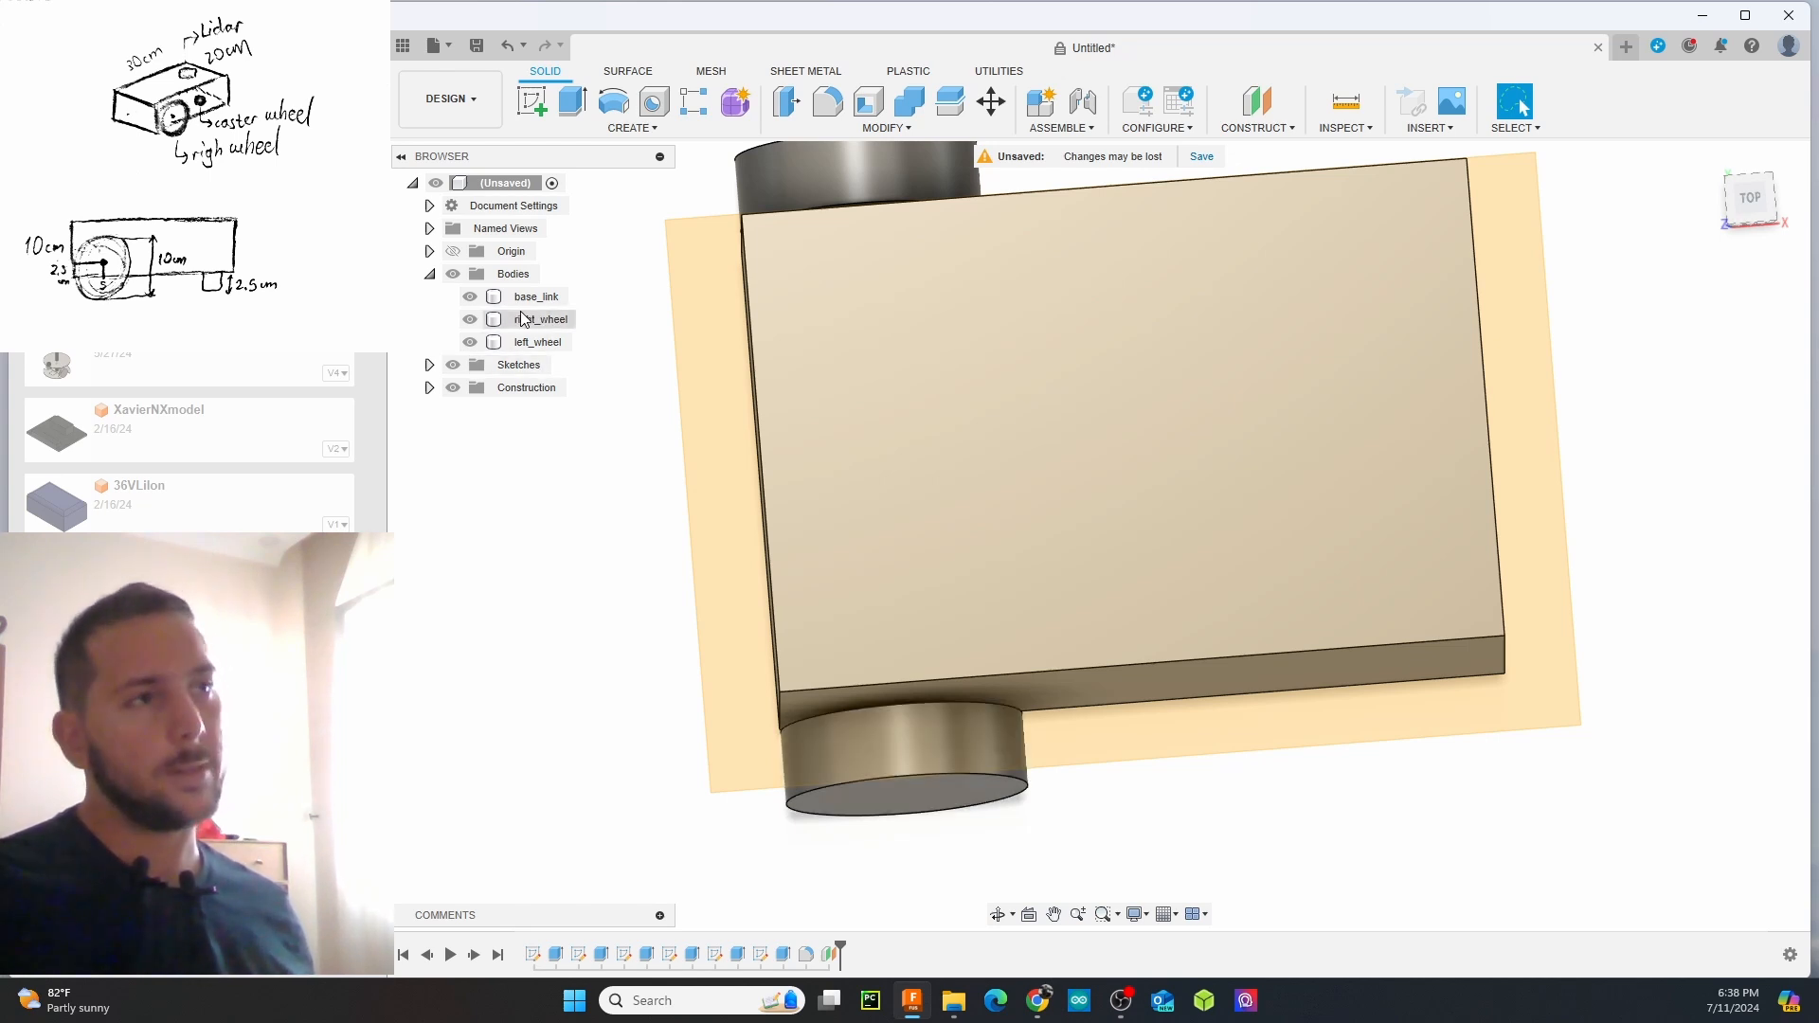
{"action": "left_click", "coordinate": [532, 104]}
{"action": "left_click", "coordinate": [1251, 438]}
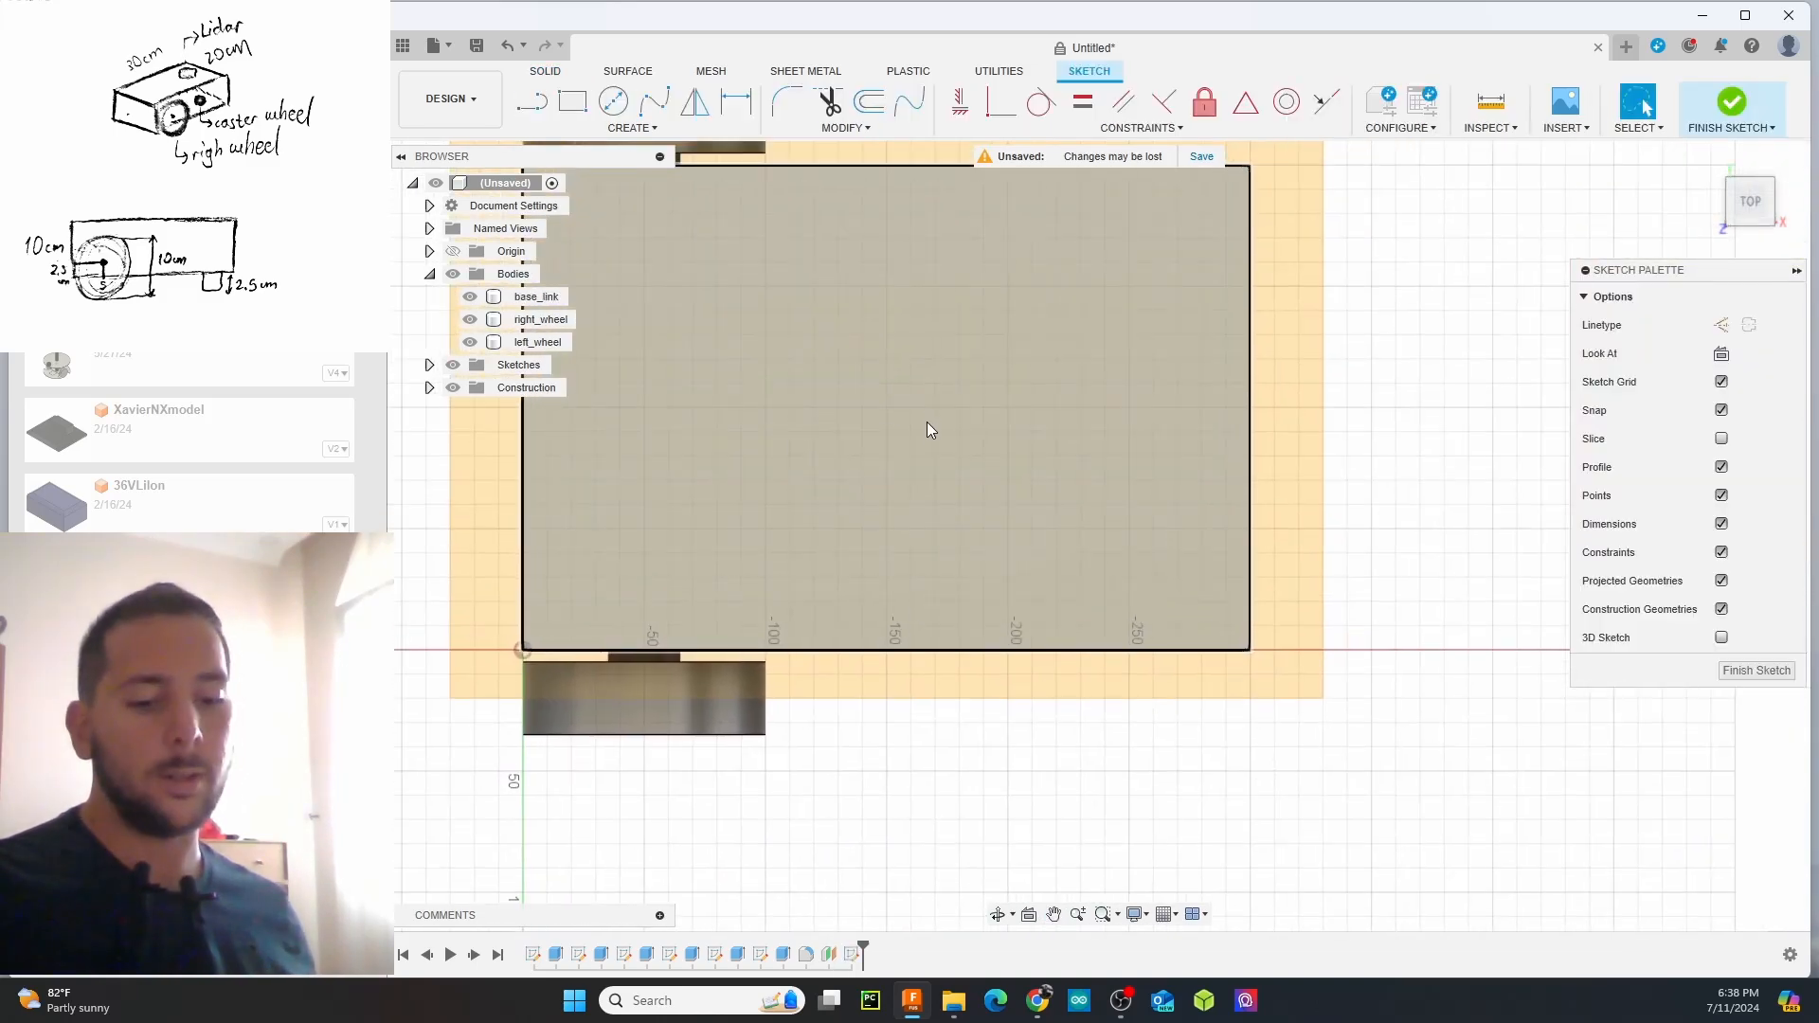
Hide the offset construction plane
{"action": "mouse_move", "coordinate": [927, 422]}
{"action": "middle_mouse_down", "text": "shift"}
{"action": "mouse_move", "coordinate": [935, 437]}
{"action": "mouse_move", "coordinate": [924, 362]}
{"action": "middle_mouse_up", "text": "shift"}
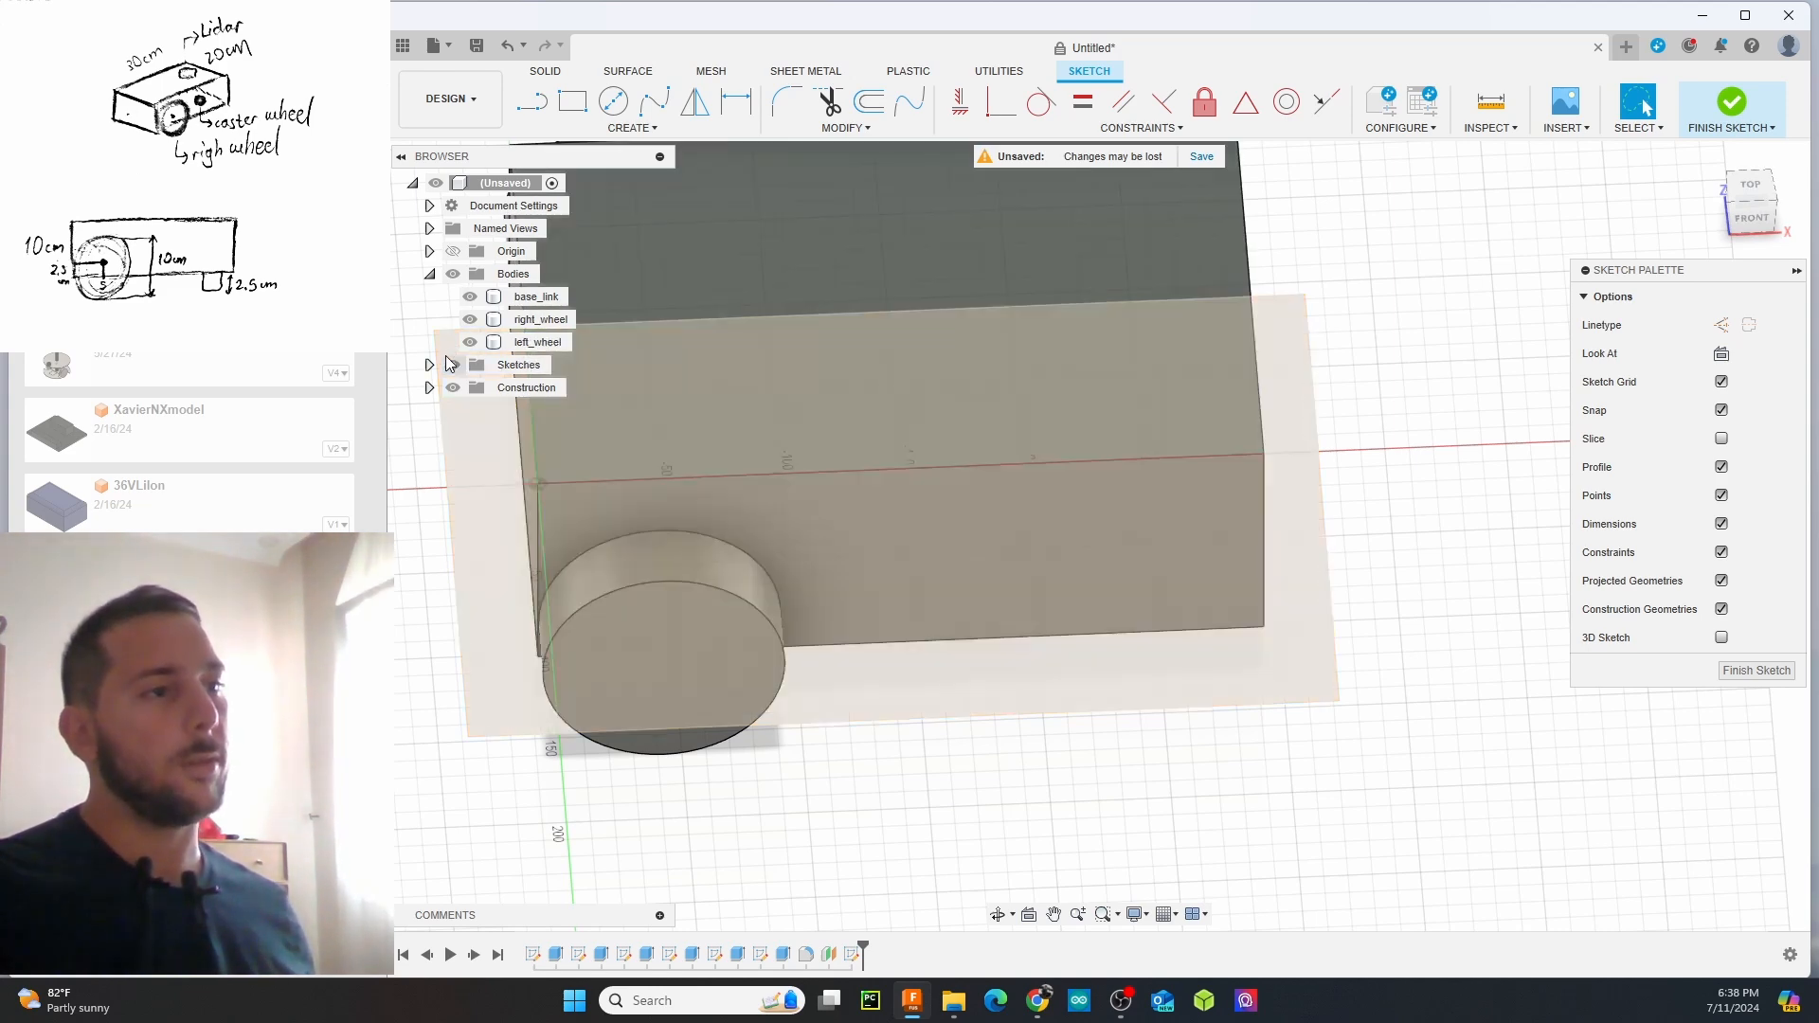
{"action": "left_click", "coordinate": [429, 388]}
{"action": "left_click", "coordinate": [470, 410]}
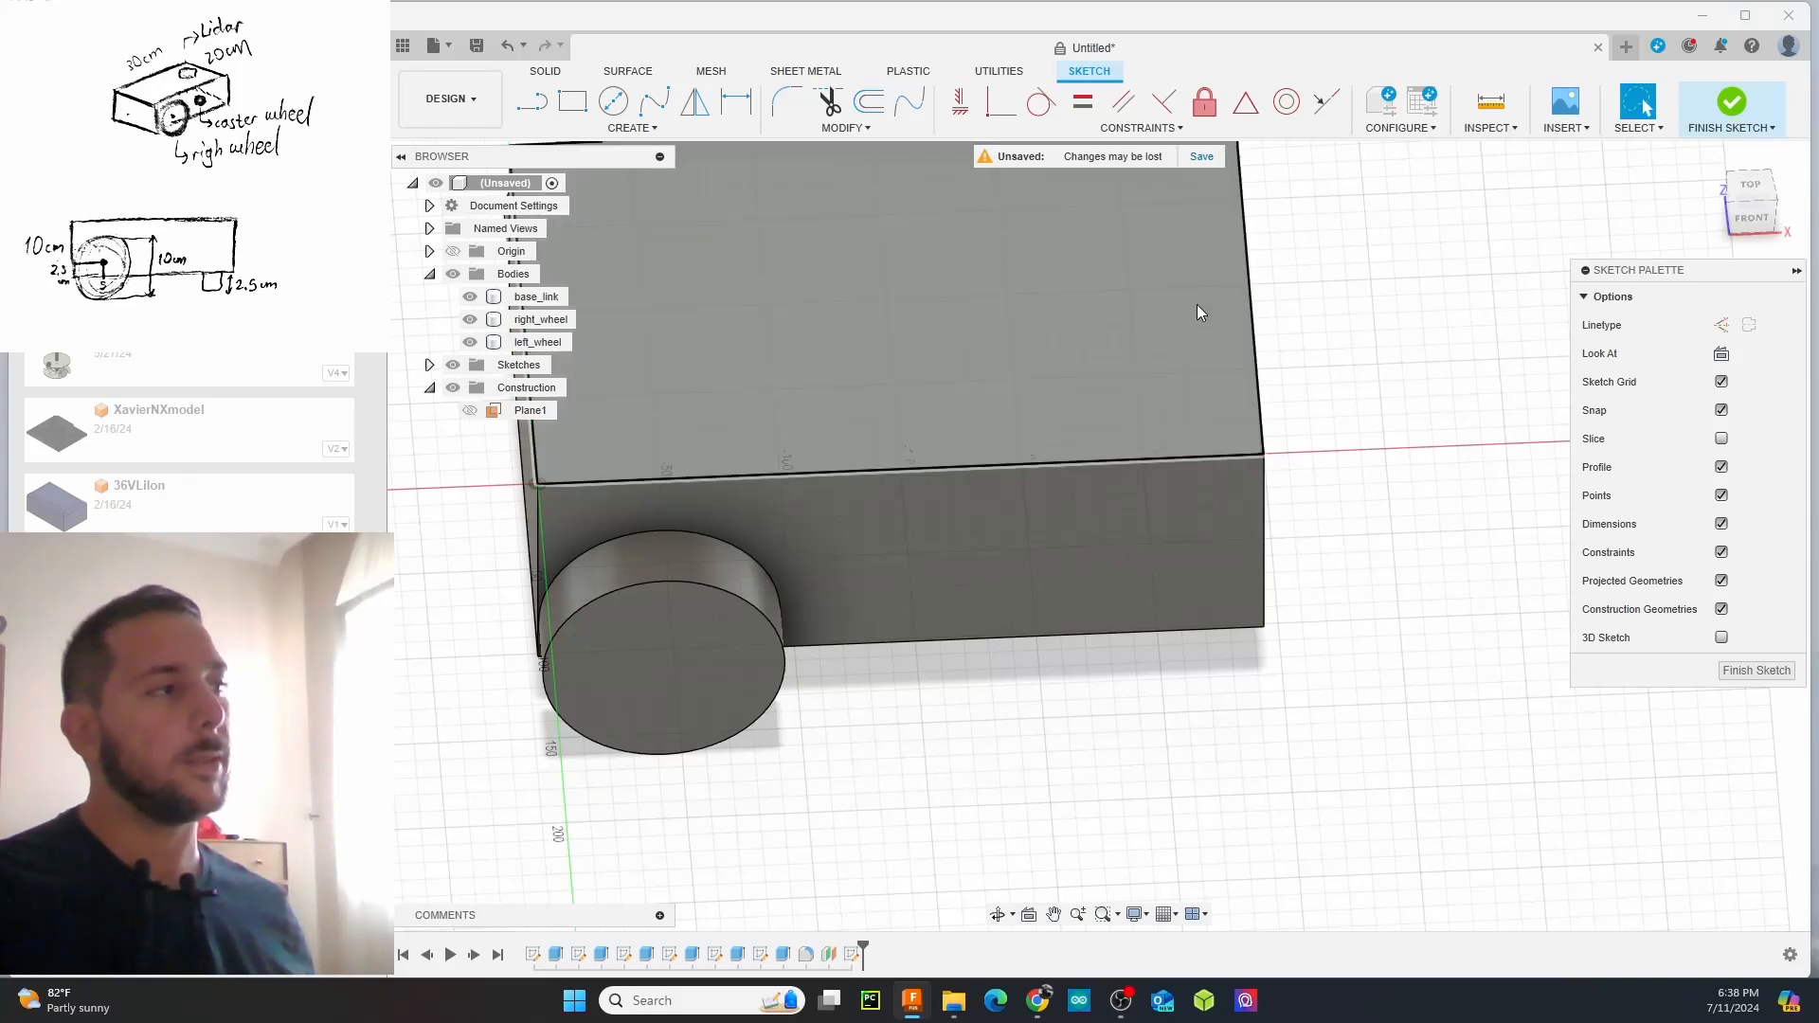
Draw a 60 mm diameter circle on the top face's lengthwise centreline, about 50 mm from the end opposite the wheels
{"action": "middle_click_drag", "start_coordinate": [986, 268], "coordinate": [963, 411]}
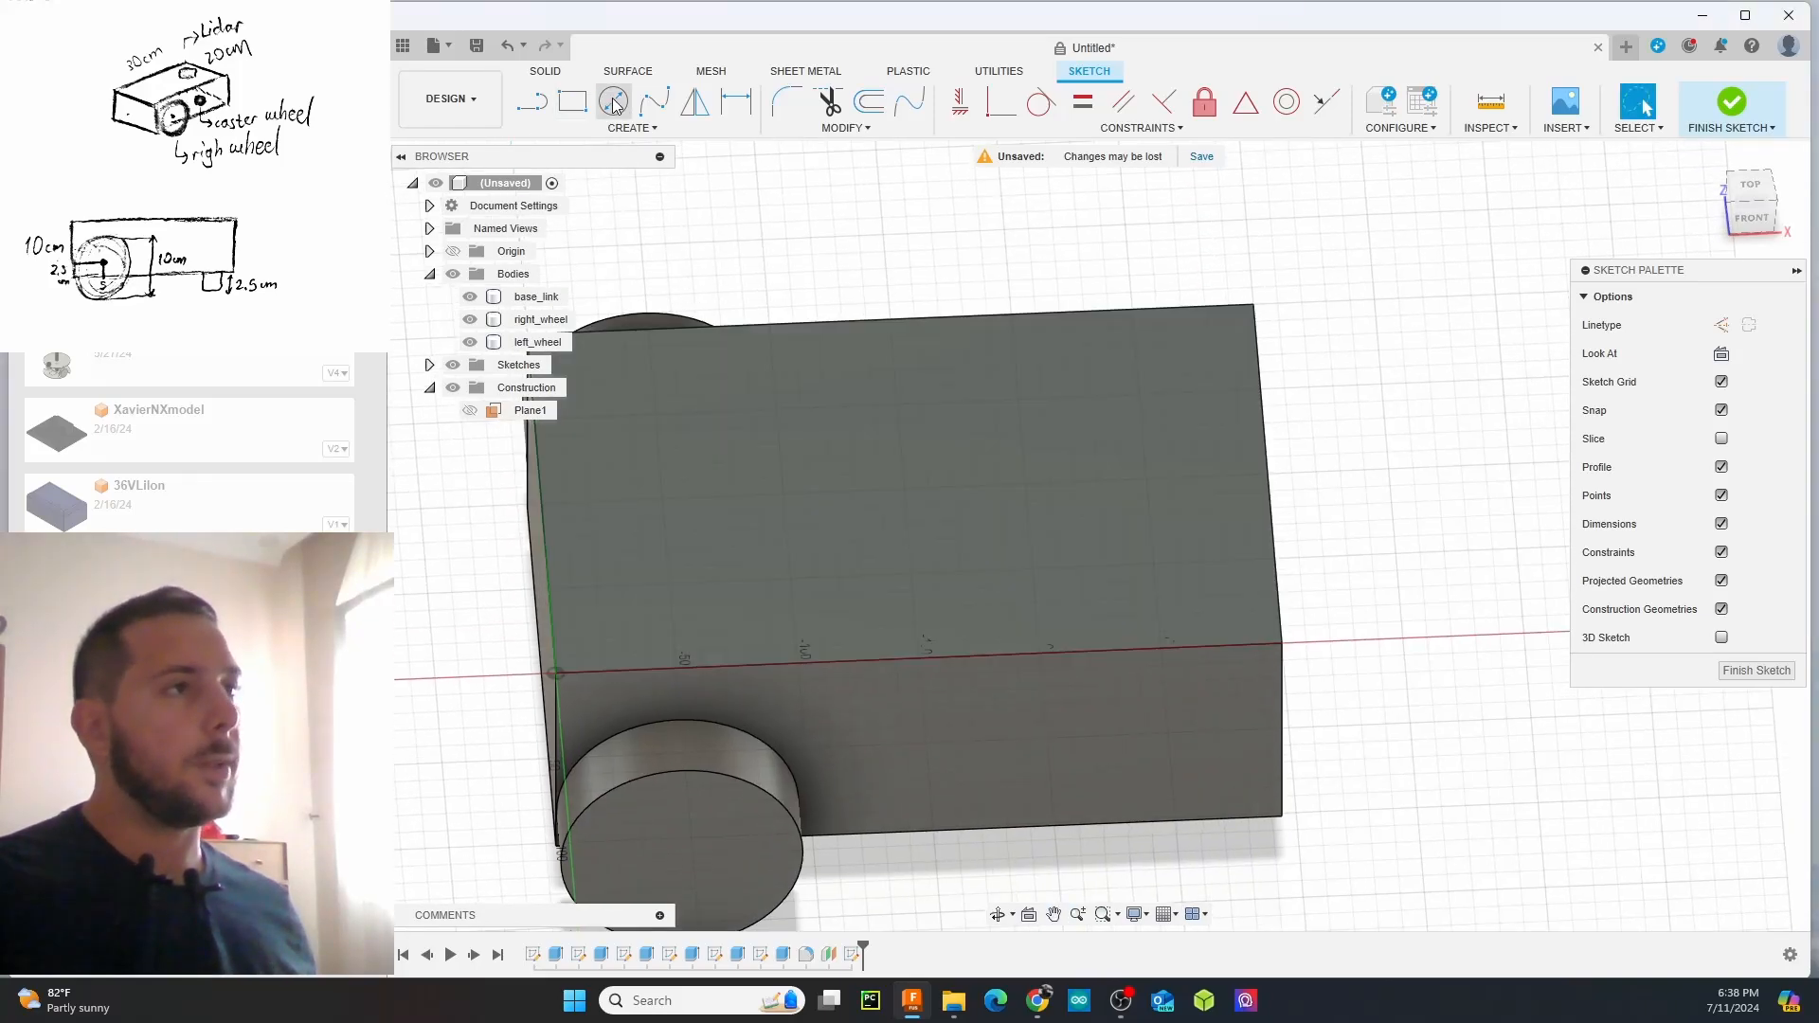
{"action": "left_click", "coordinate": [1750, 186]}
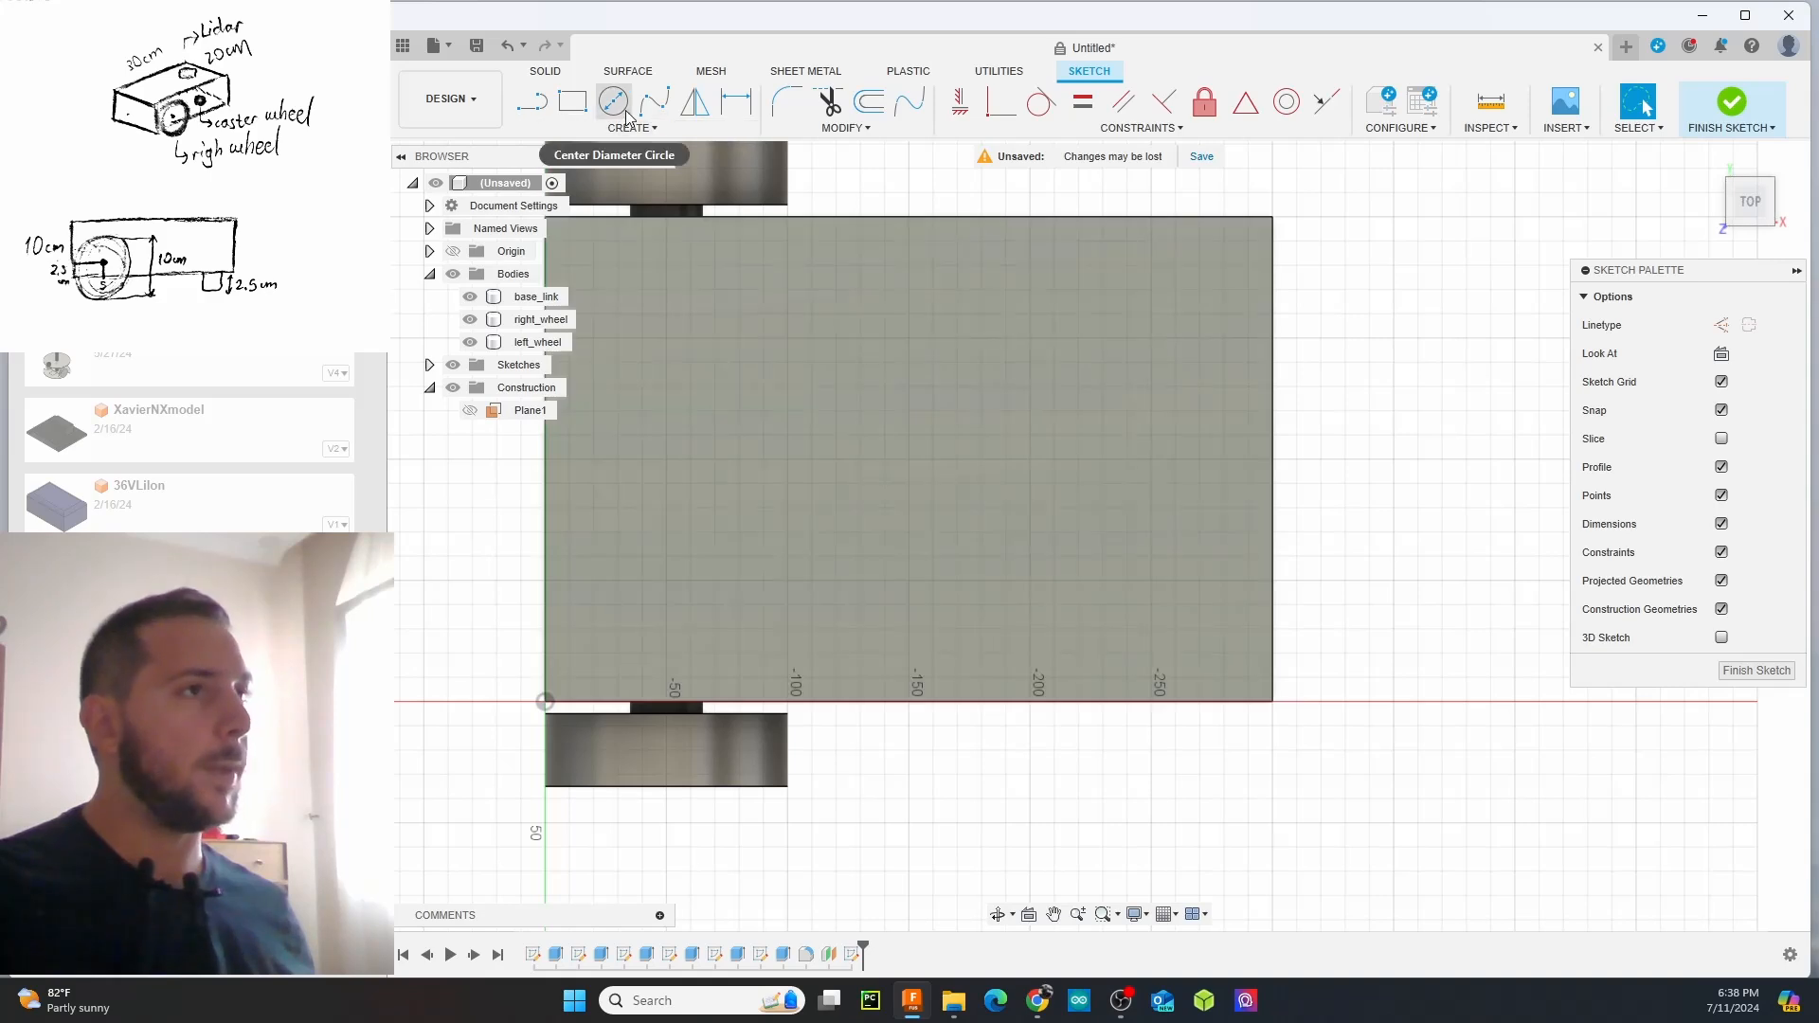
{"action": "left_click", "coordinate": [613, 100]}
{"action": "left_click", "coordinate": [1152, 459]}
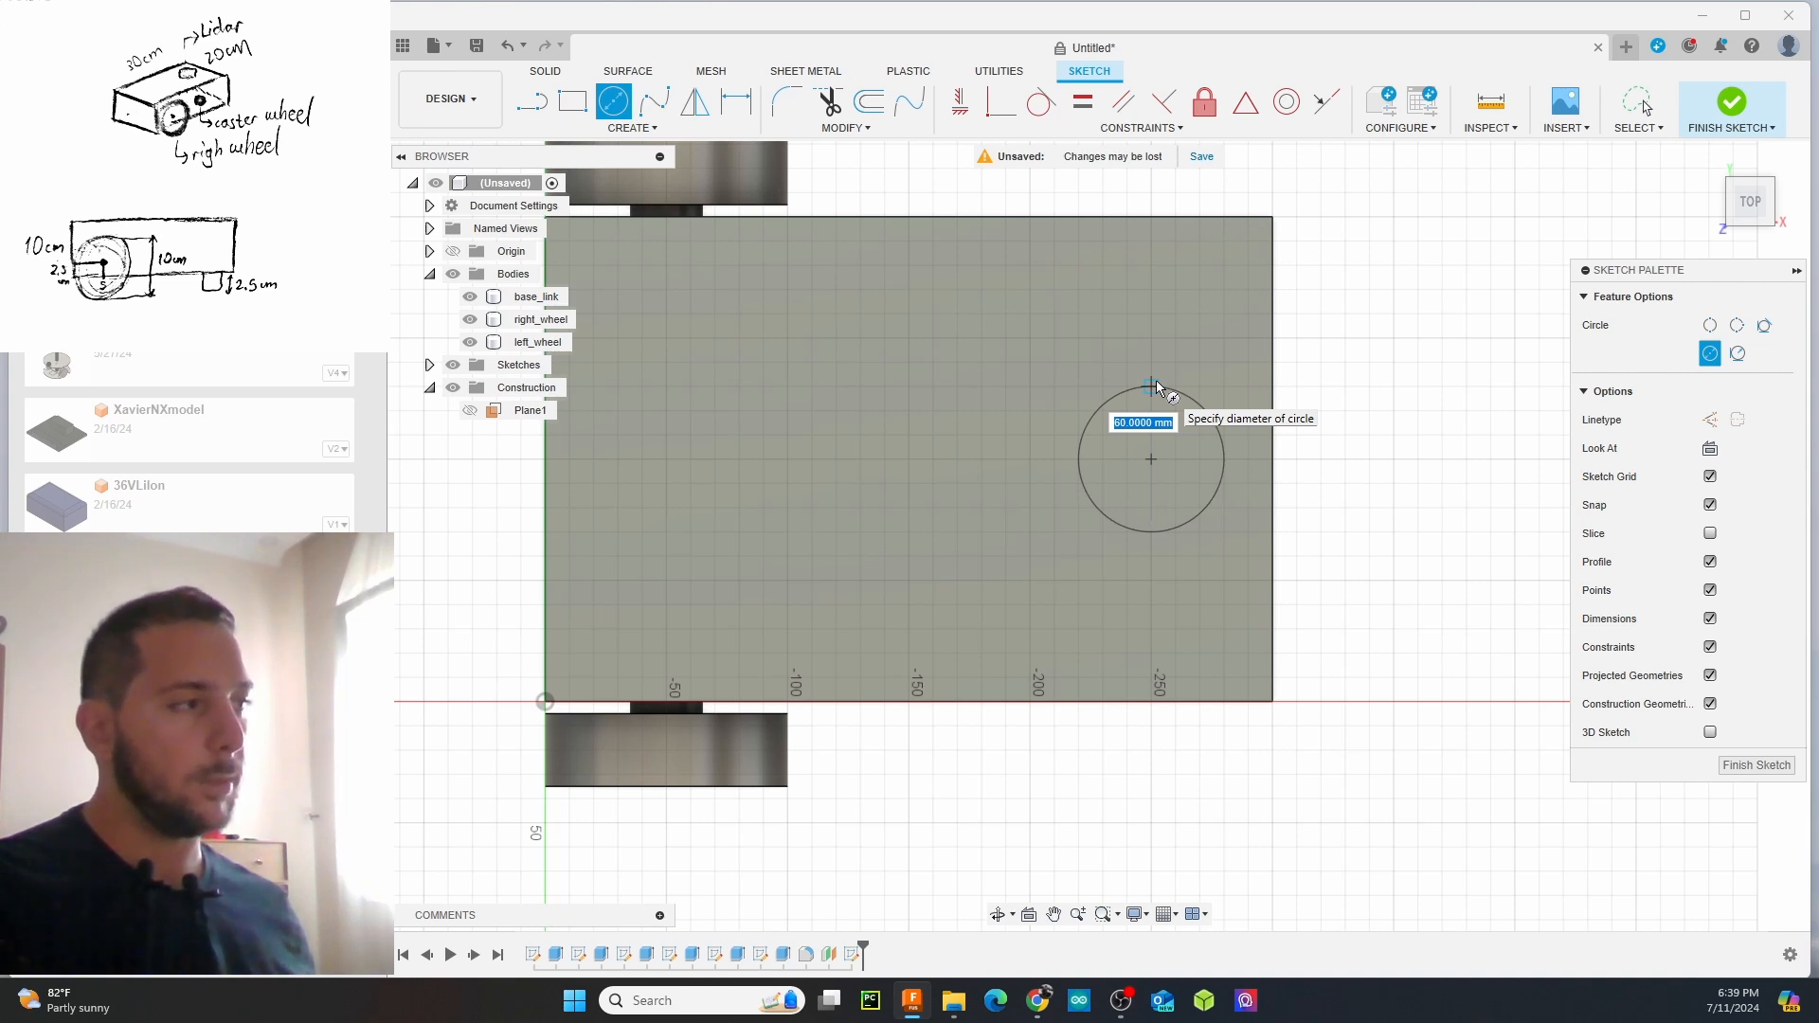
{"action": "left_click", "coordinate": [1158, 387]}
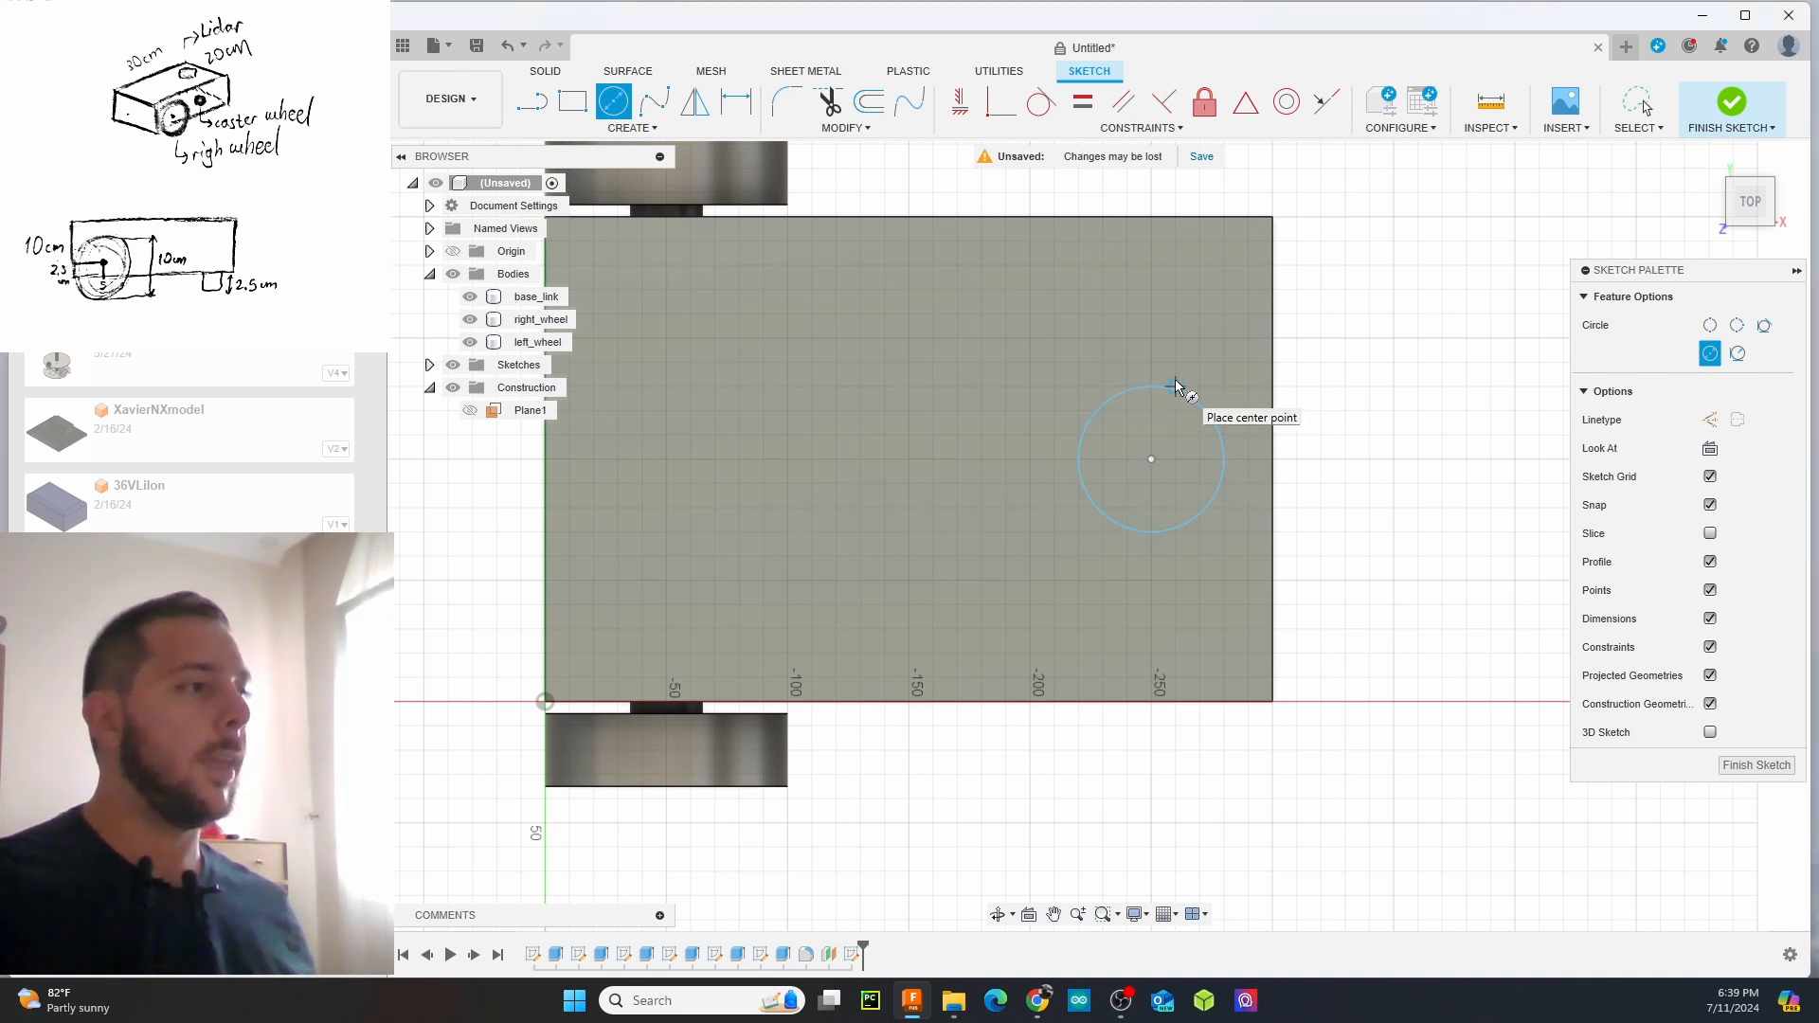
{"action": "key", "text": "Escape"}
Extrude the 60 mm lidar circle 5 mm upward, joining it to the chassis
{"action": "left_click", "coordinate": [1157, 446]}
{"action": "right_click", "coordinate": [1155, 453]}
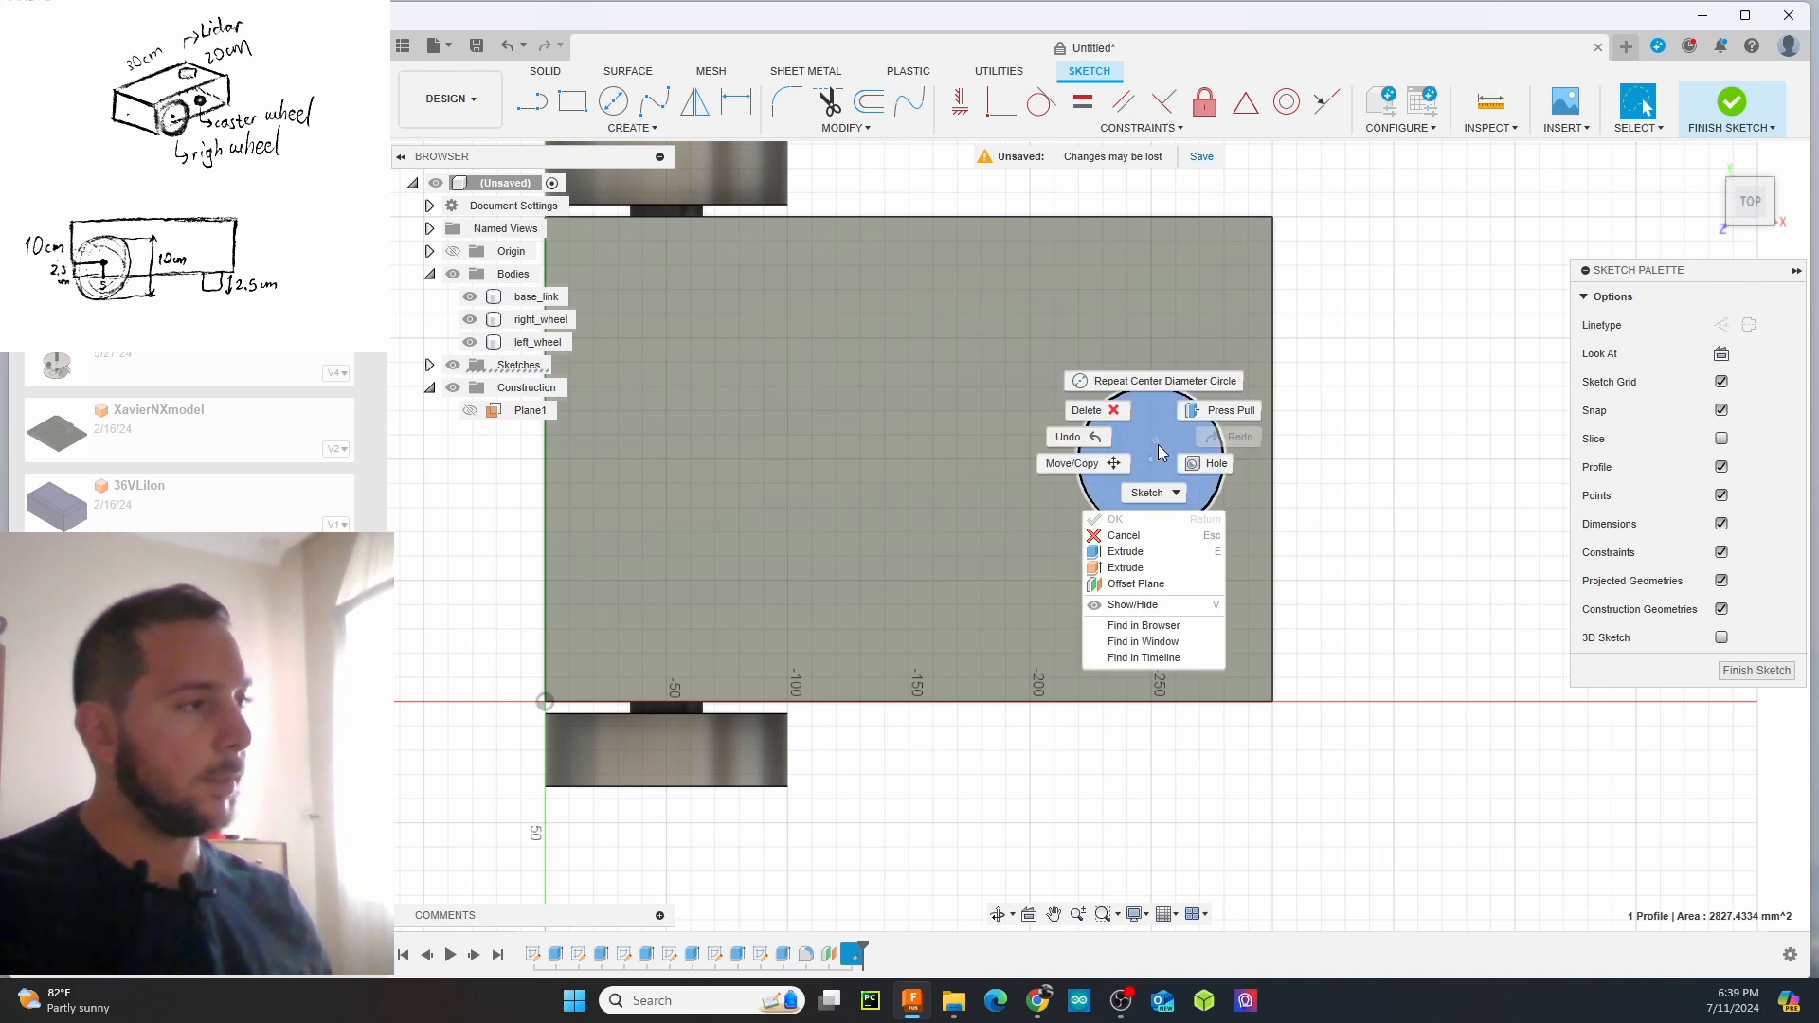
{"action": "left_click", "coordinate": [1149, 554]}
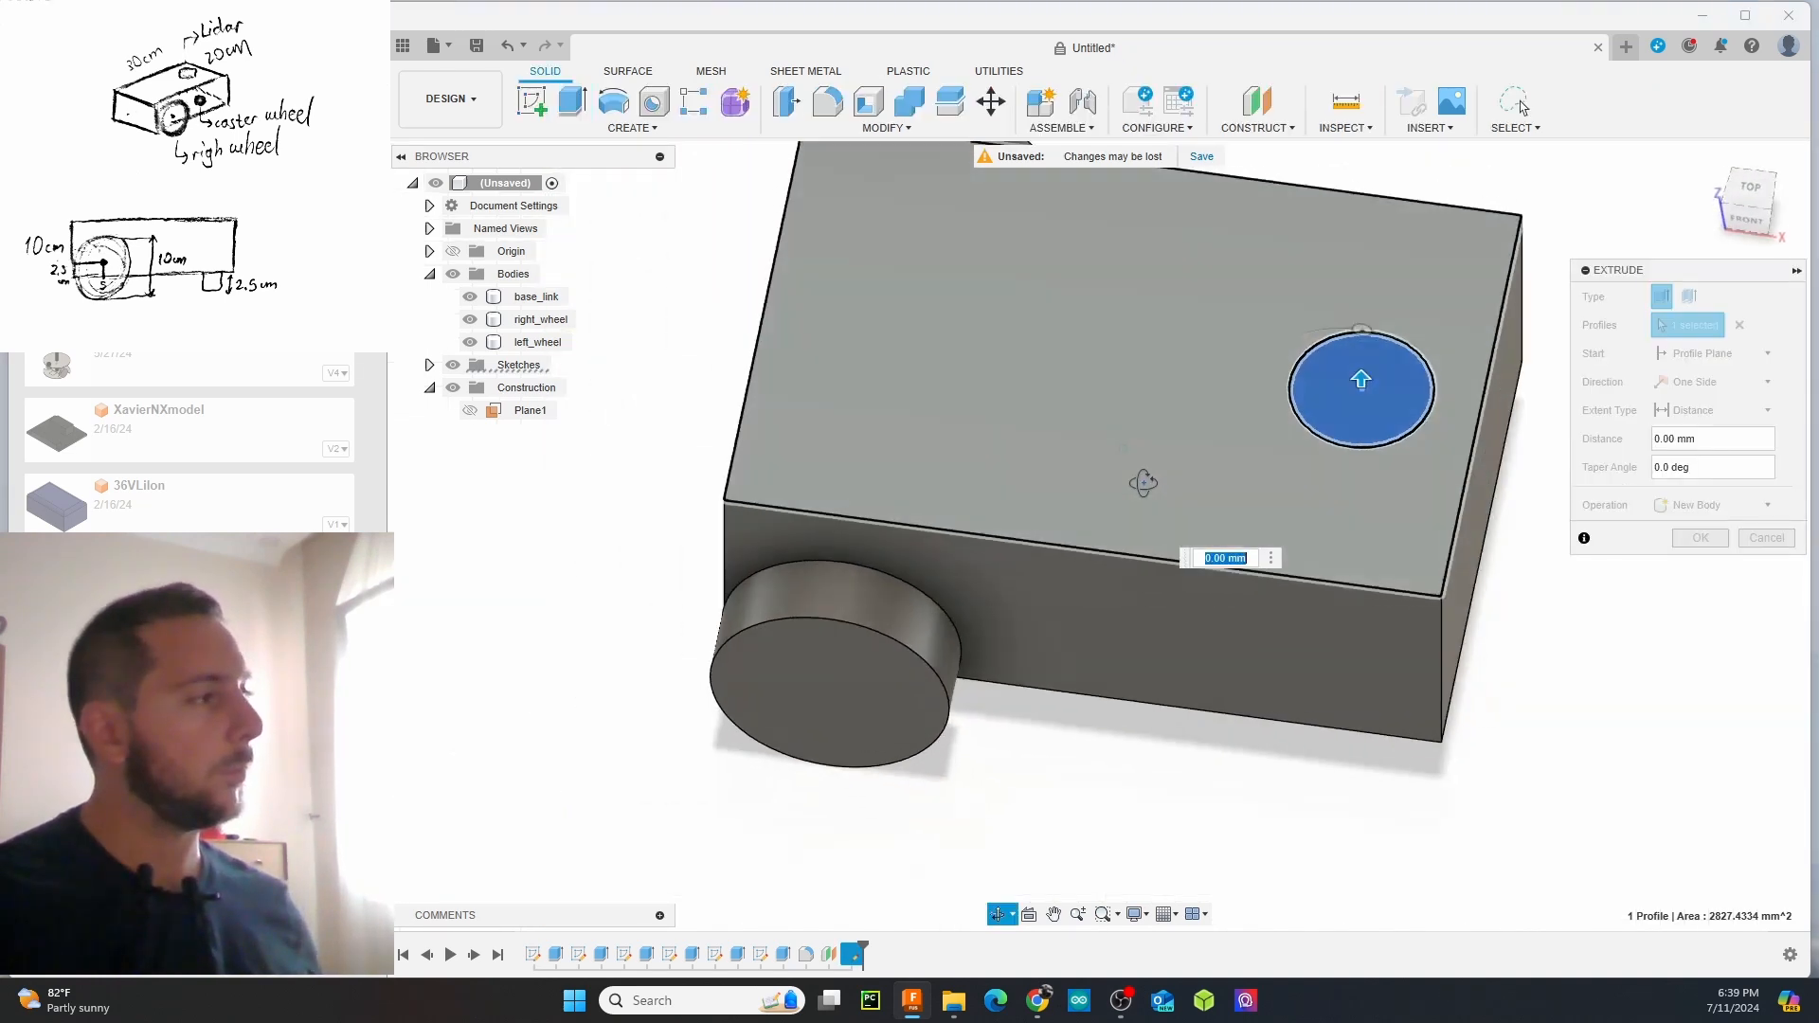
{"action": "mouse_move", "coordinate": [1236, 515]}
{"action": "left_mouse_down"}
{"action": "mouse_move", "coordinate": [1237, 466]}
{"action": "mouse_move", "coordinate": [1232, 489]}
{"action": "left_mouse_up"}
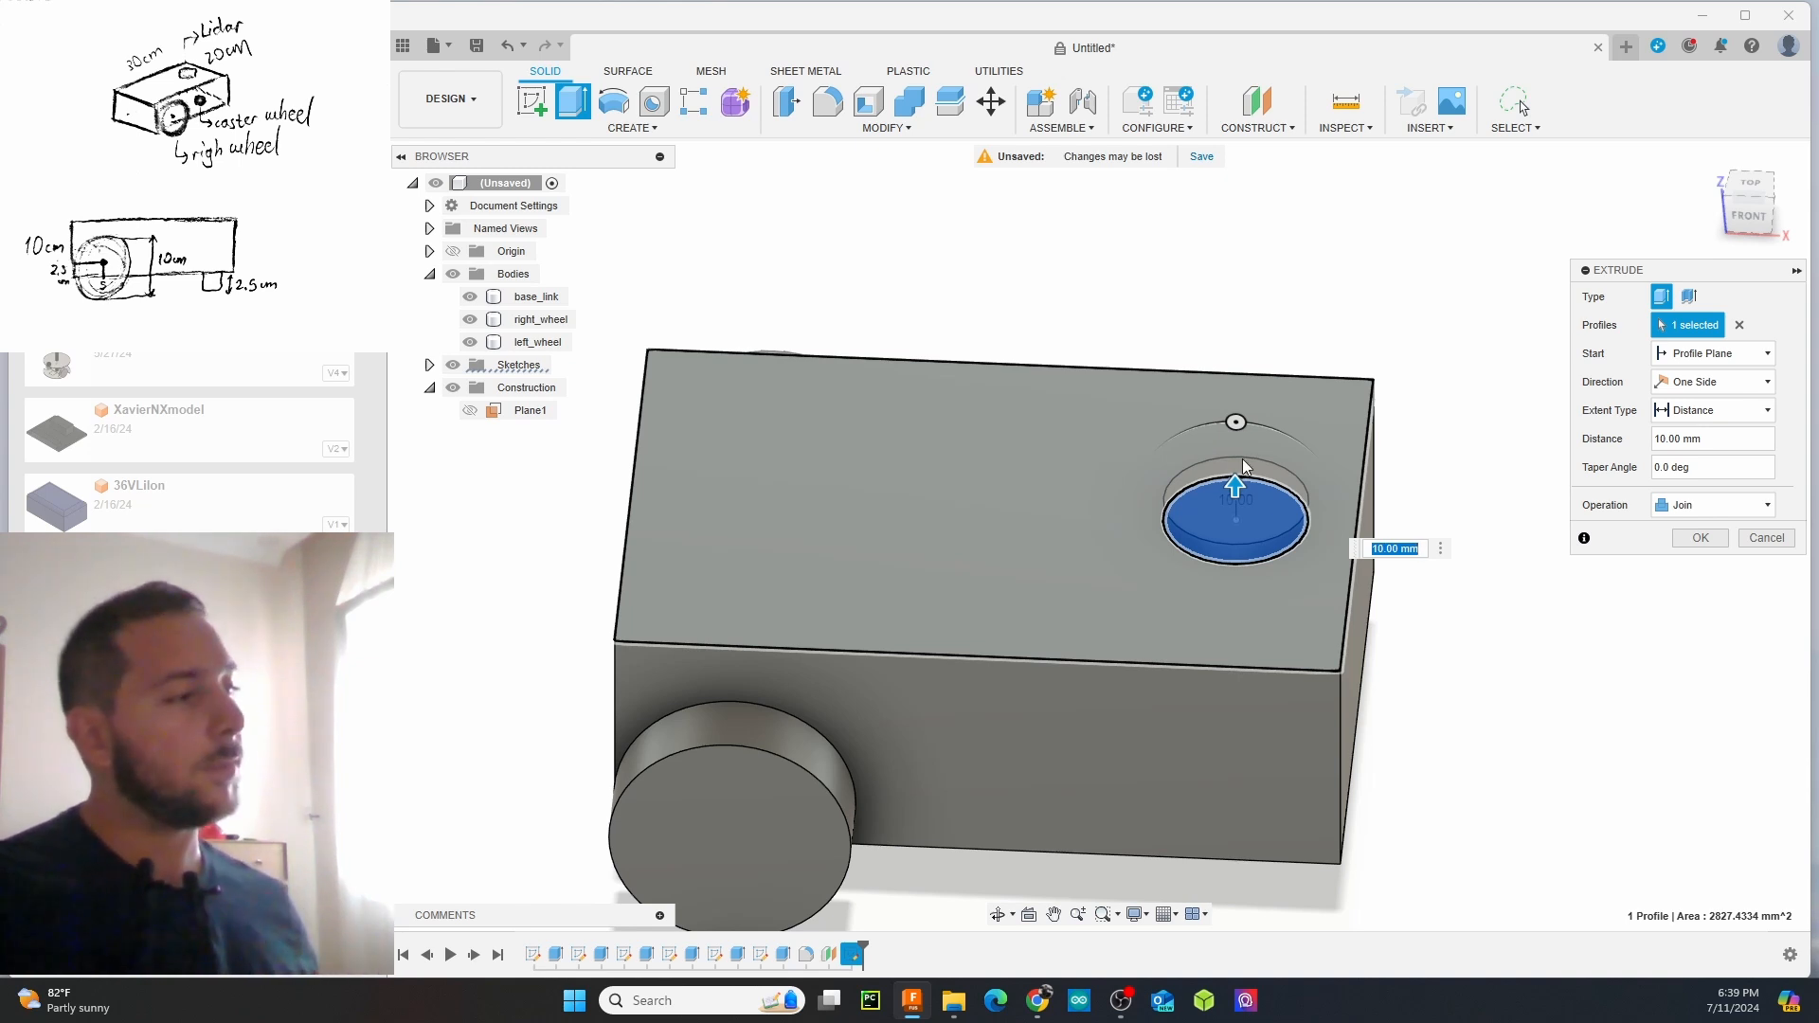
{"action": "scroll", "coordinate": [1242, 458], "scroll_direction": "up", "scroll_amount": 2}
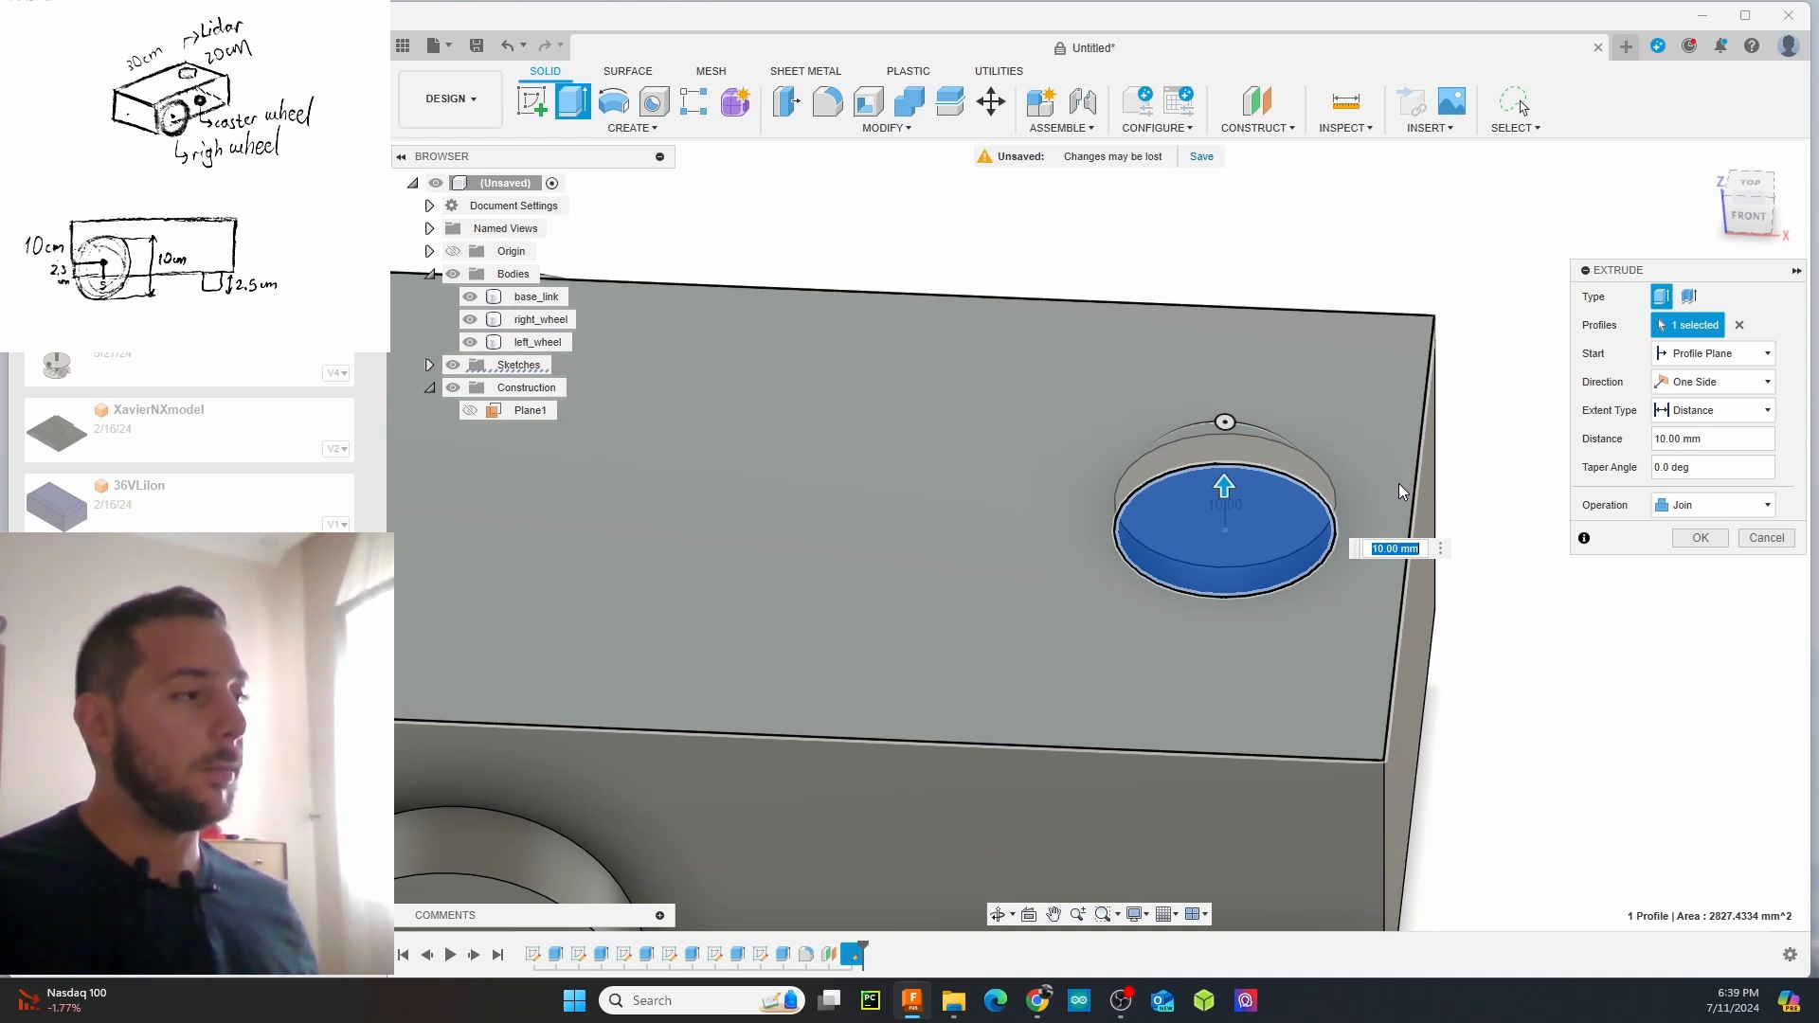
{"action": "type", "text": "5"}
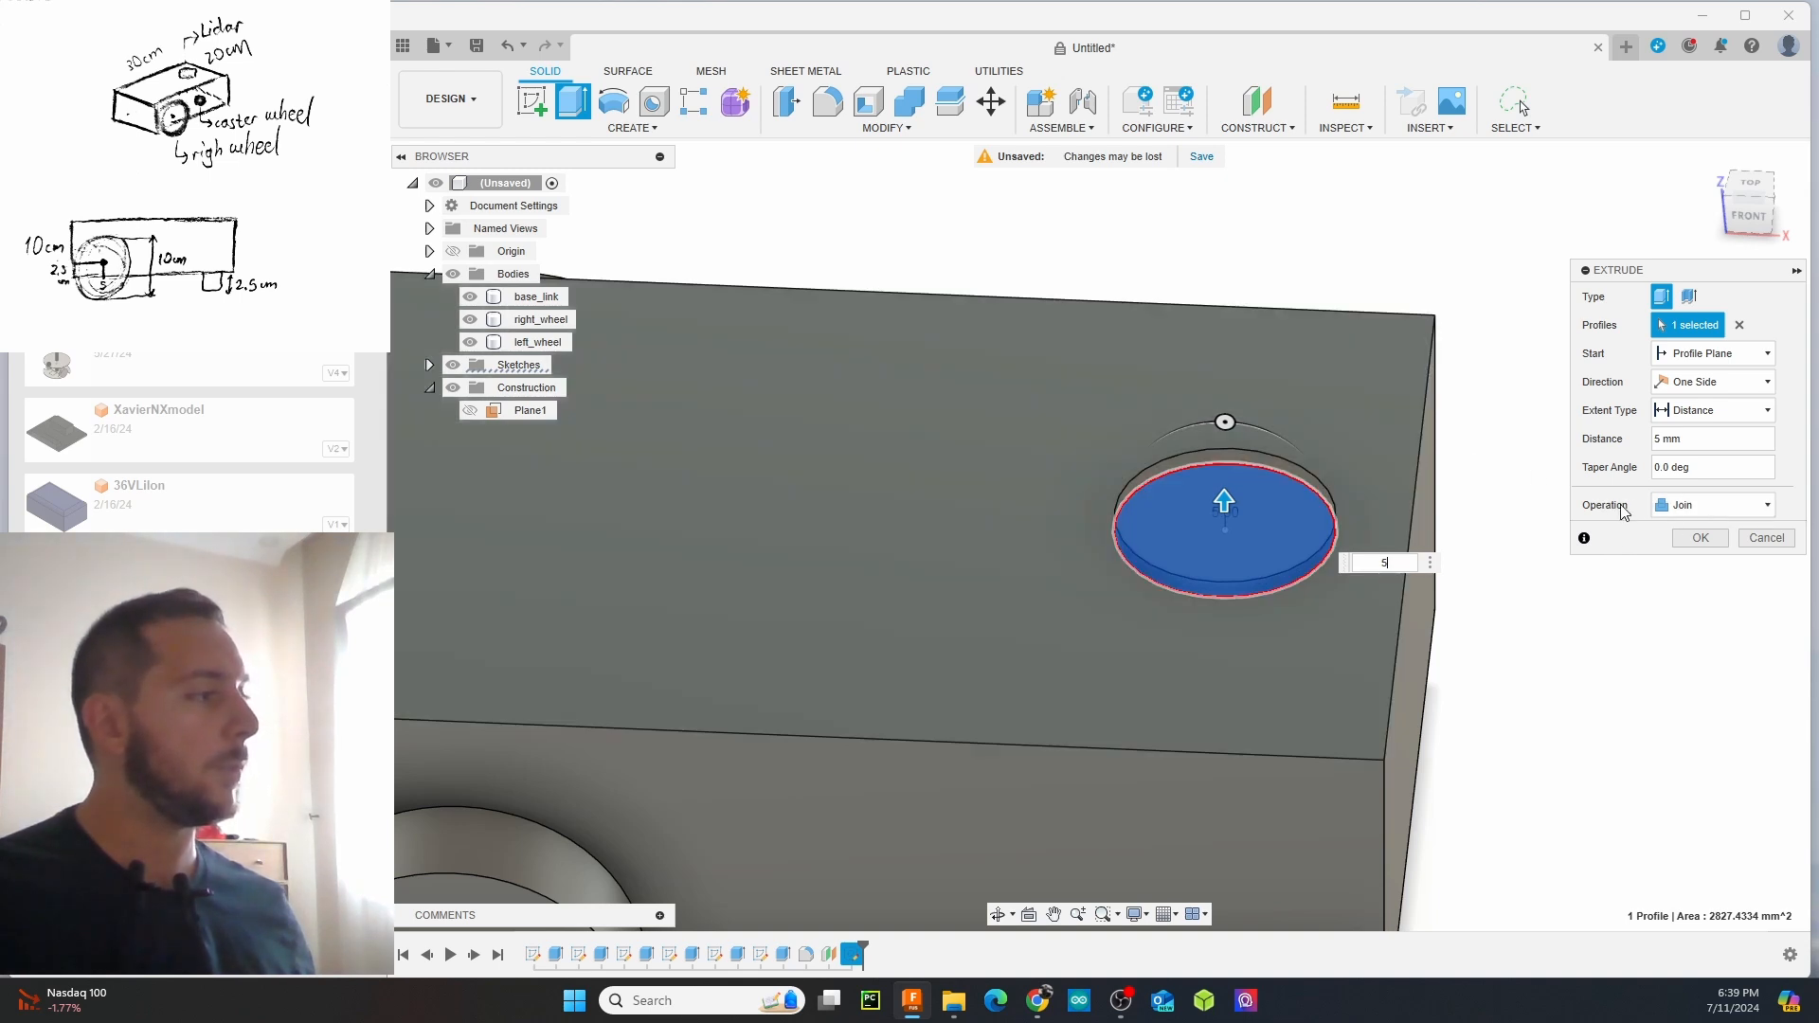
{"action": "left_click", "coordinate": [1701, 538]}
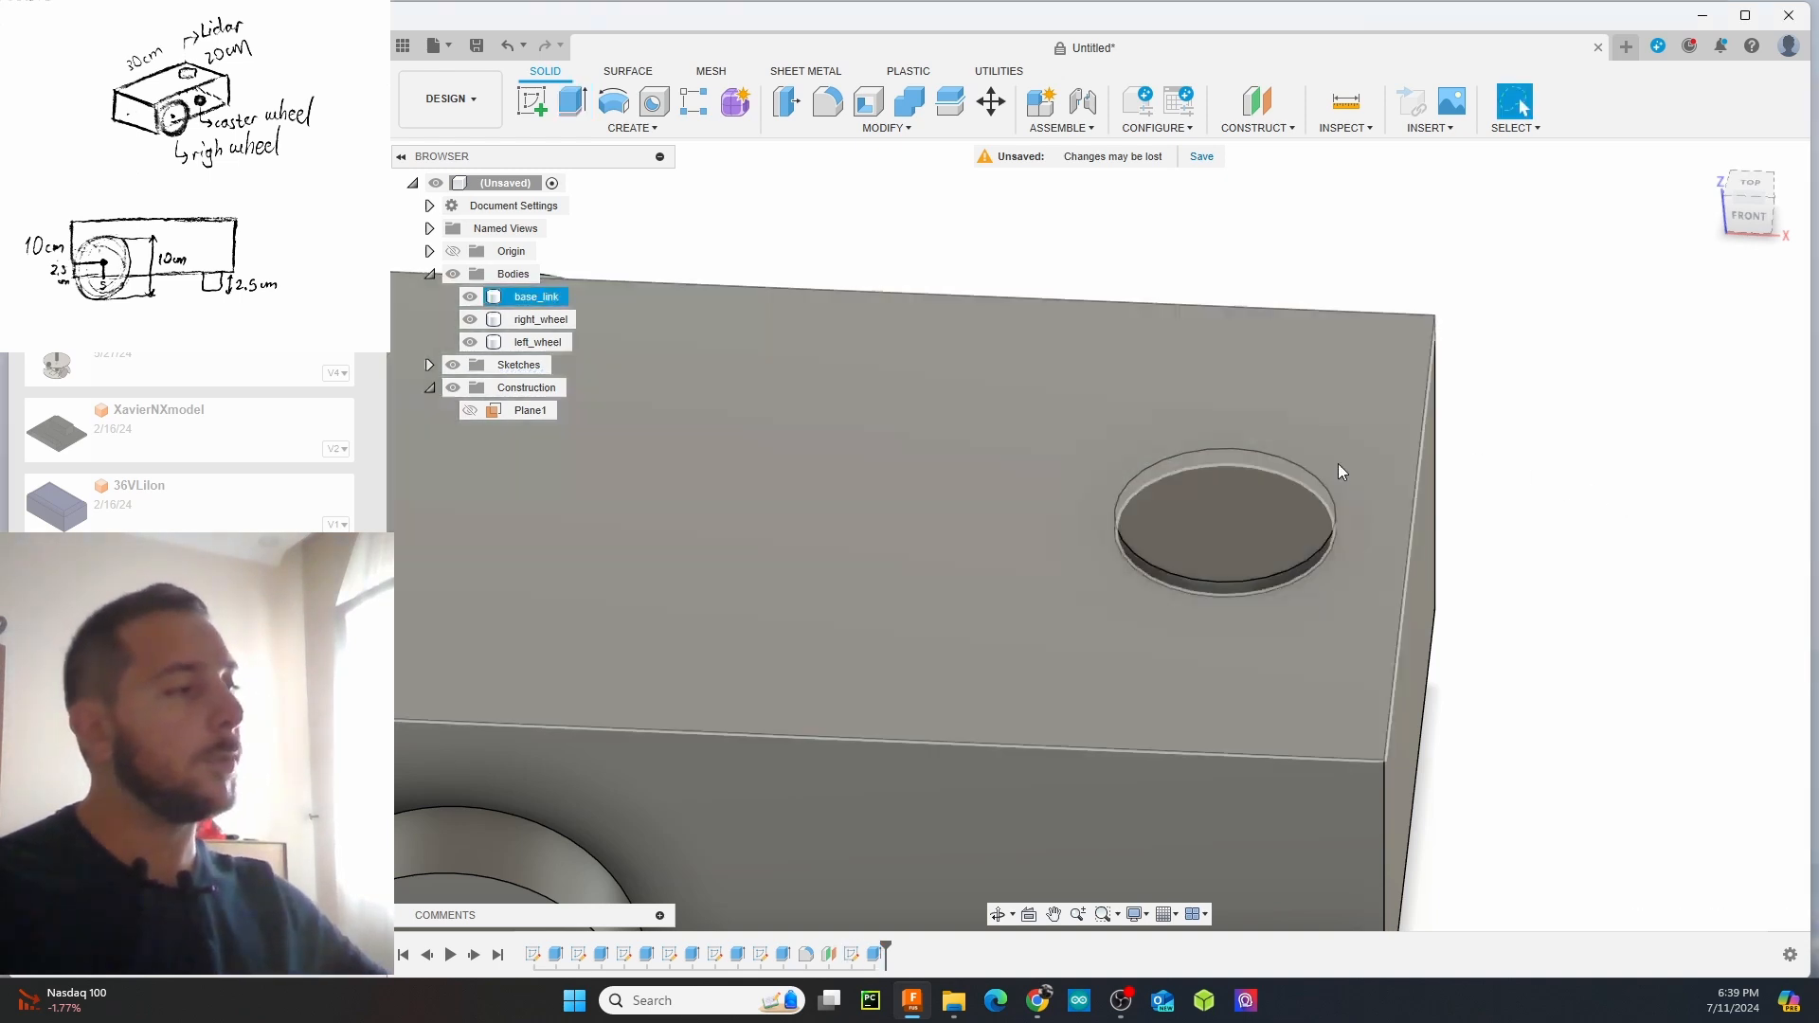
Extrude the top face of the 60 mm lidar base 30 mm upward as a new body
{"action": "left_click", "coordinate": [1225, 487]}
{"action": "right_click", "coordinate": [1231, 508]}
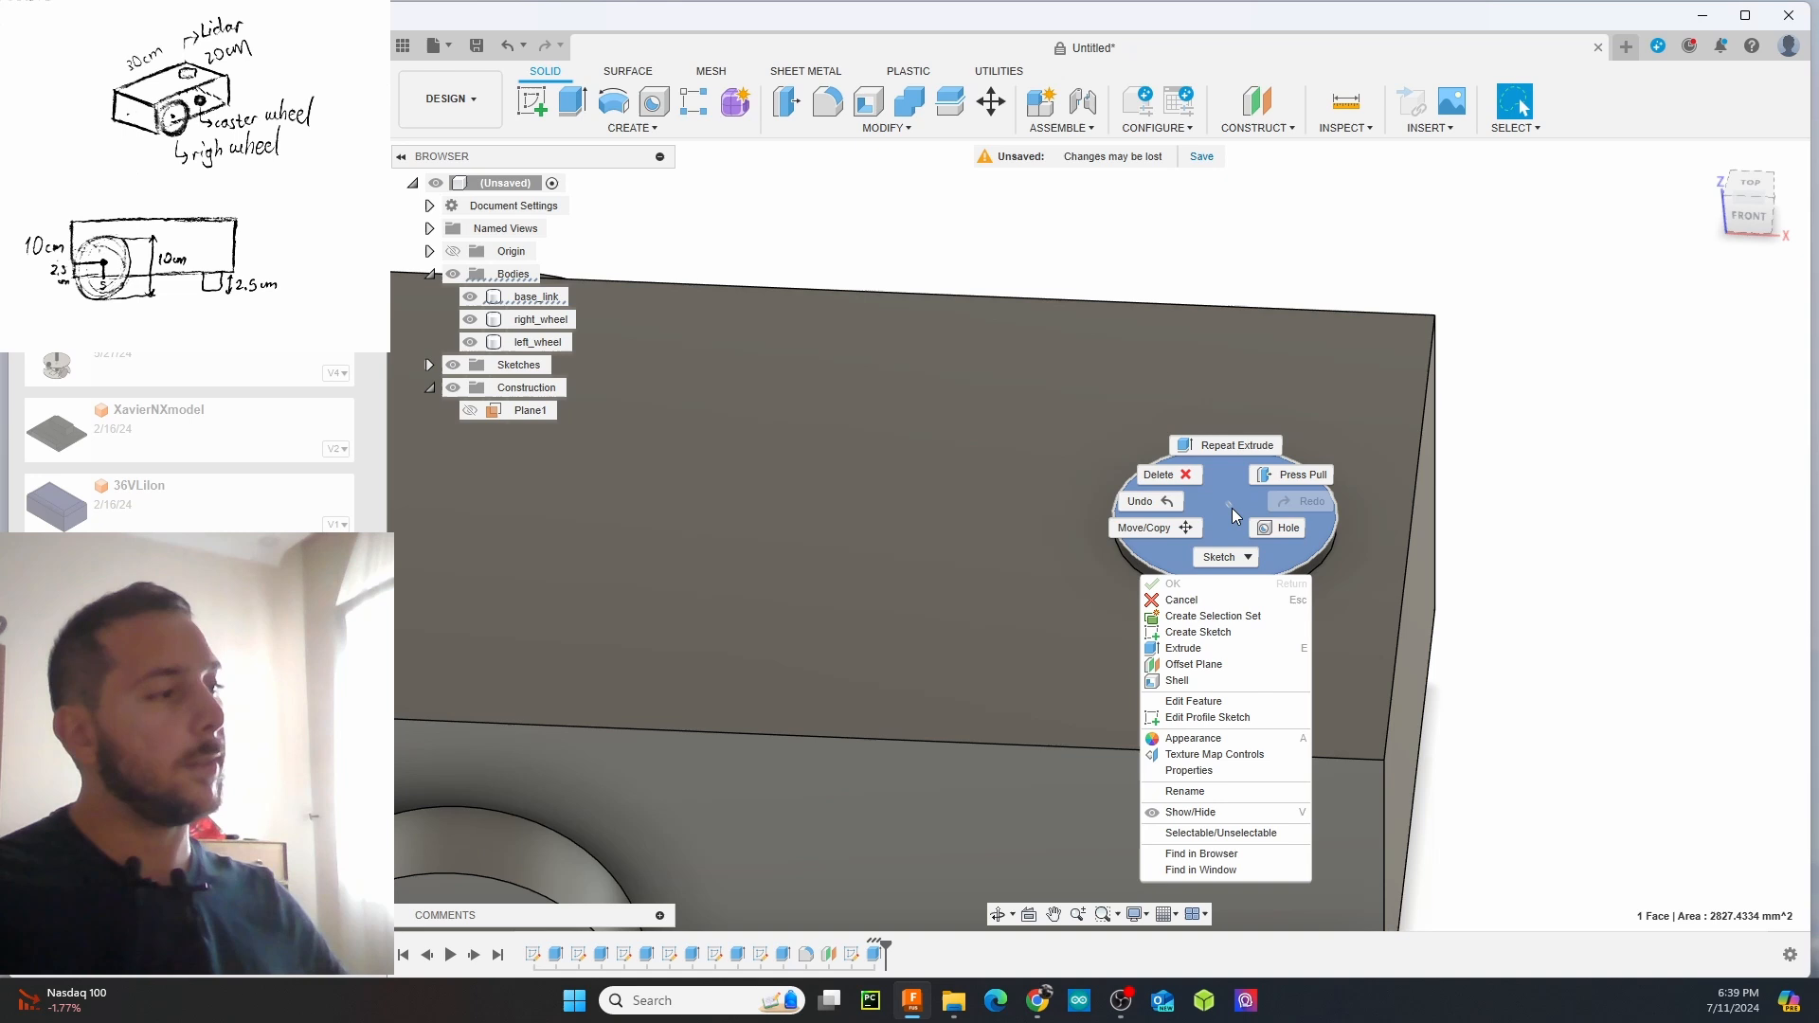
{"action": "left_click", "coordinate": [1180, 629]}
{"action": "type", "text": "20"}
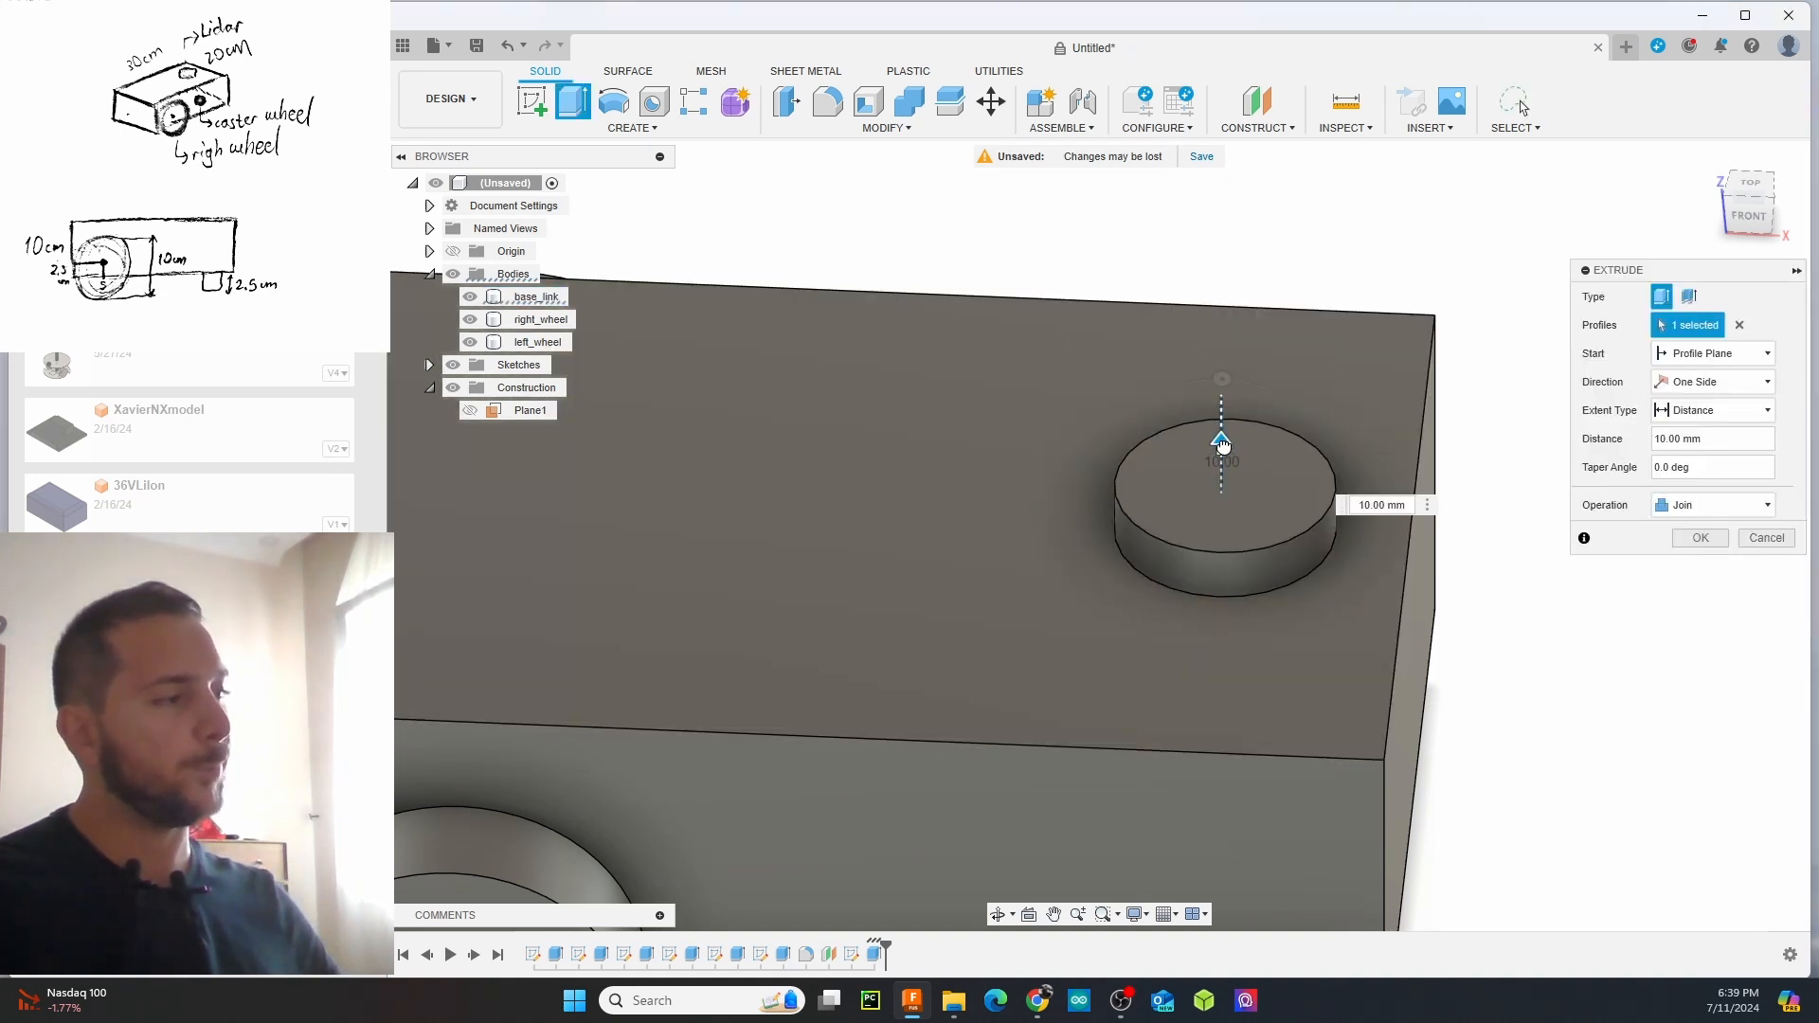
{"action": "left_click_drag", "start_coordinate": [1220, 422], "coordinate": [1226, 365]}
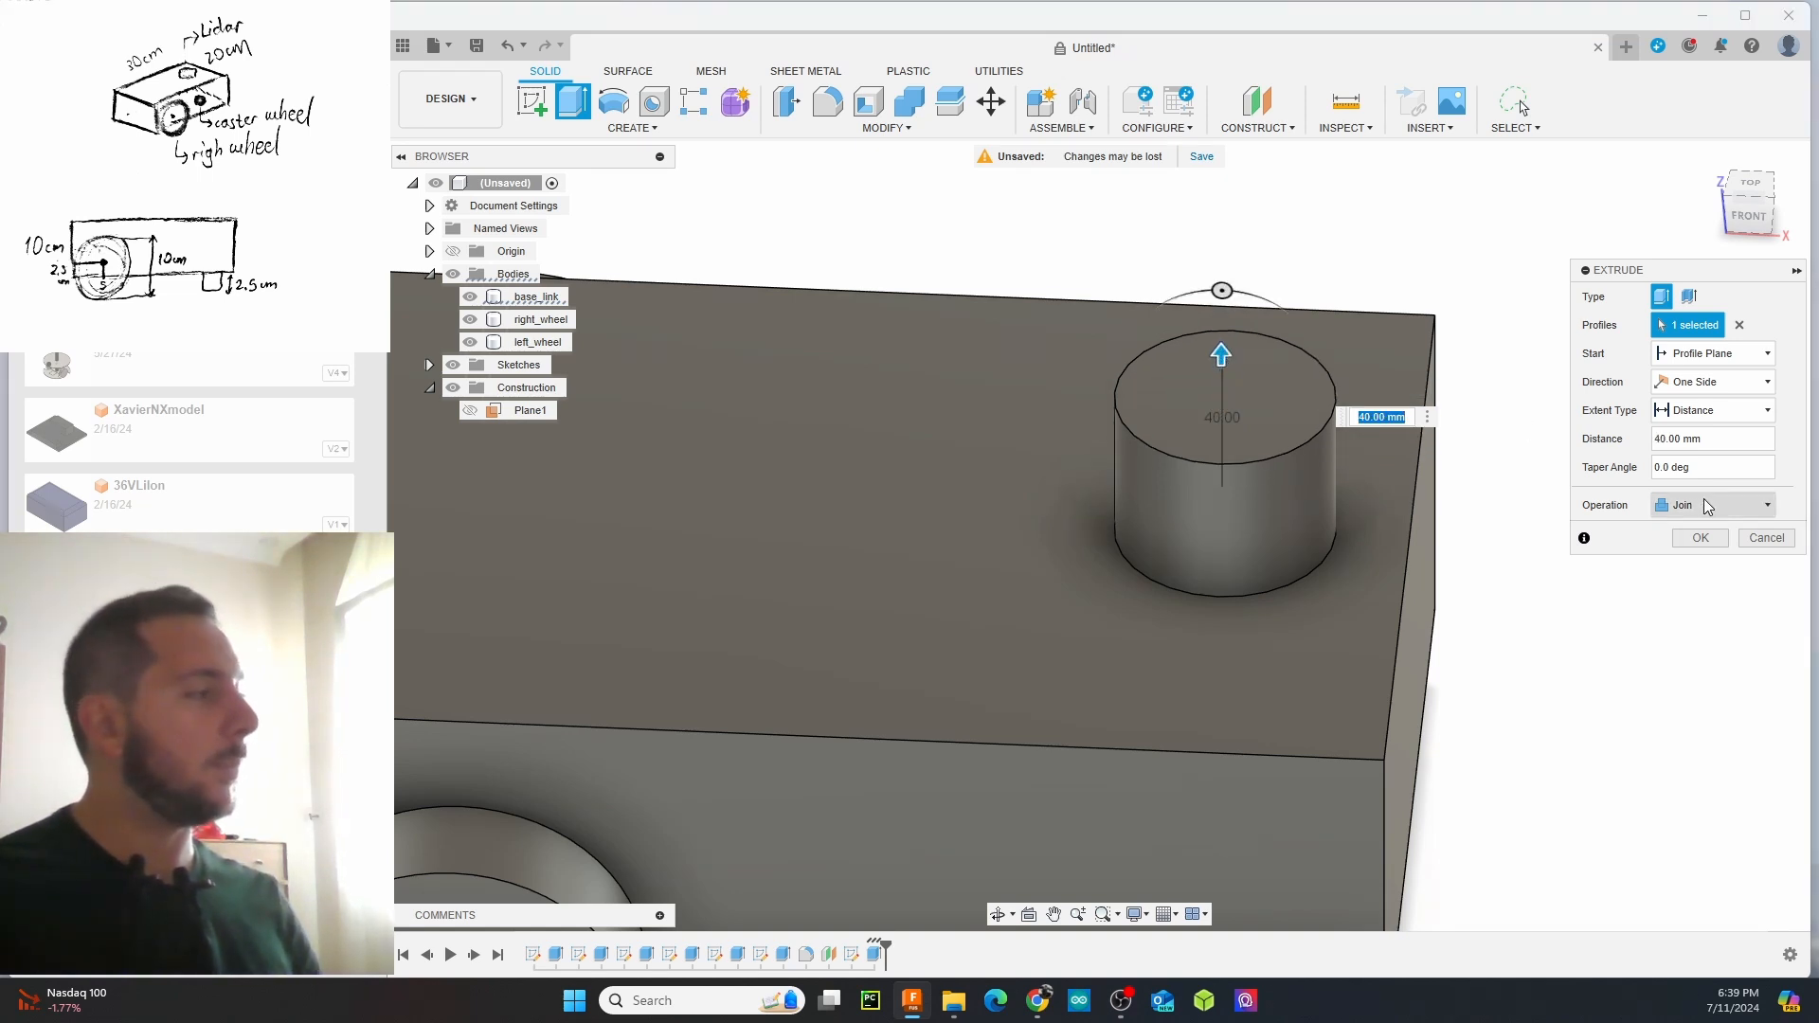
{"action": "left_click", "coordinate": [1704, 504]}
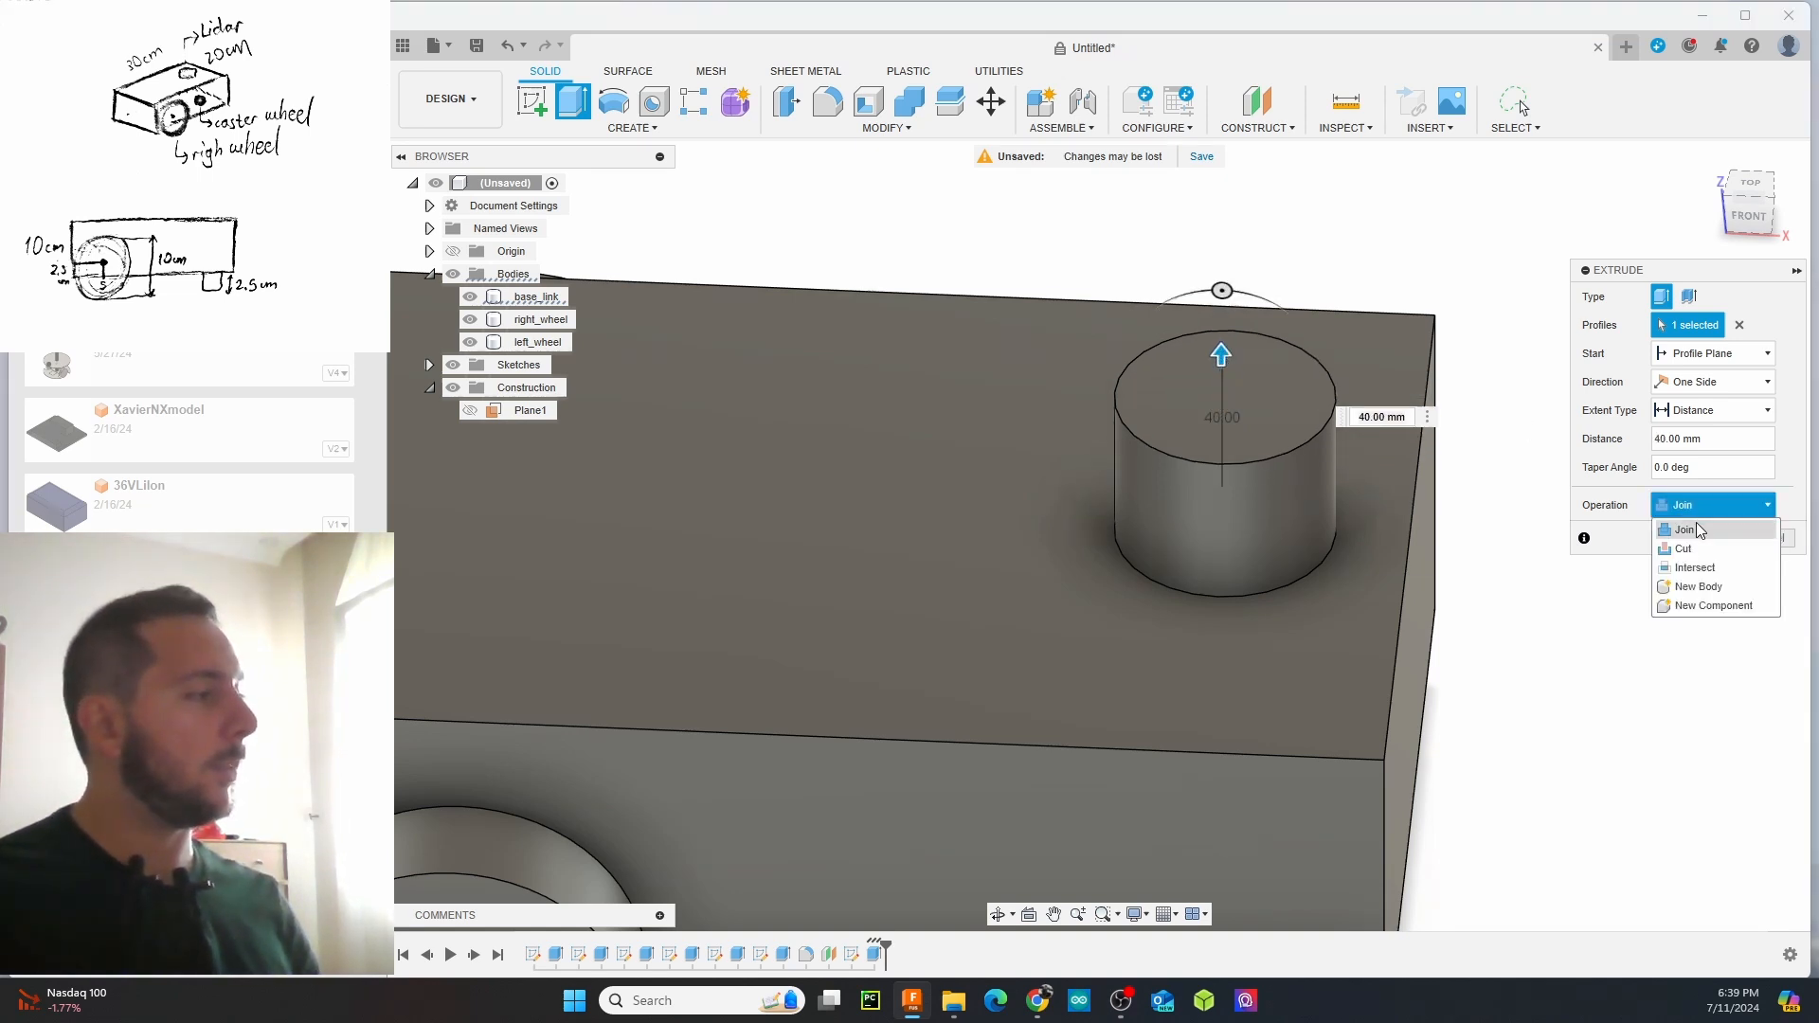
{"action": "left_click", "coordinate": [1697, 590]}
{"action": "left_click_drag", "start_coordinate": [1221, 355], "coordinate": [1220, 383]}
{"action": "scroll", "coordinate": [1164, 614], "scroll_direction": "down", "scroll_amount": 3}
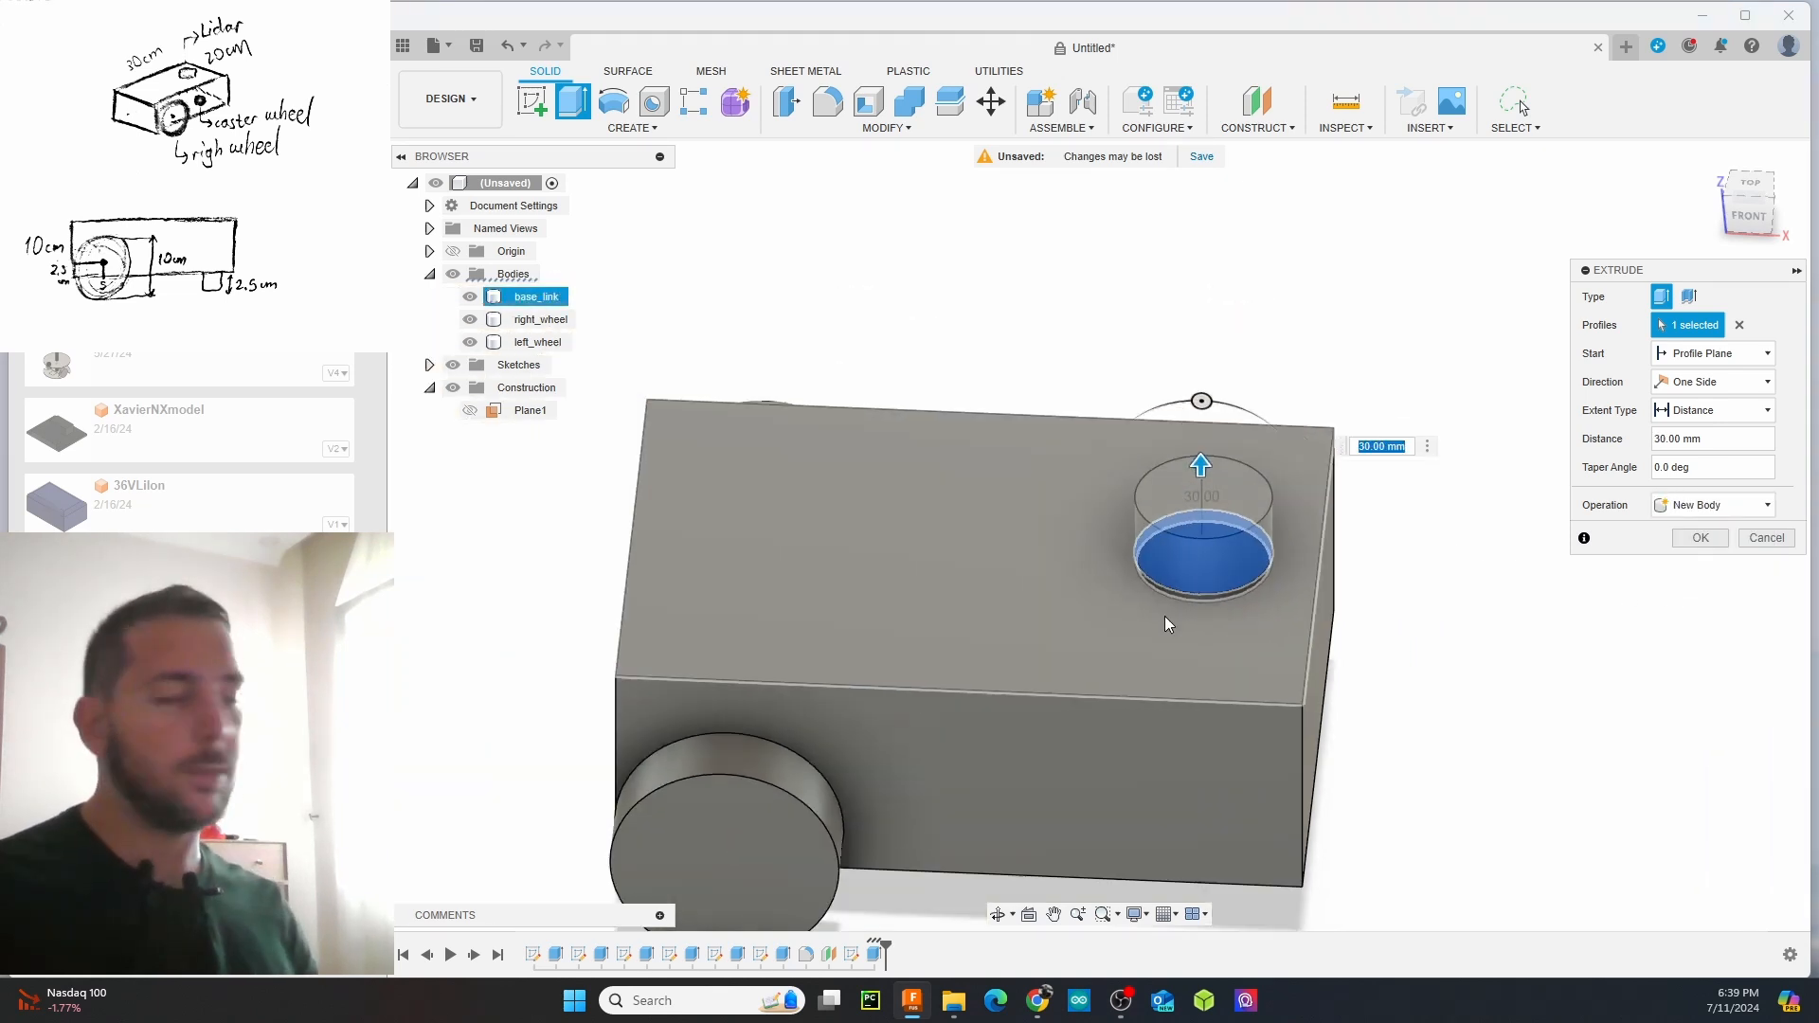
{"action": "middle_click_drag", "start_coordinate": [1146, 584], "coordinate": [1114, 545], "text": "shift"}
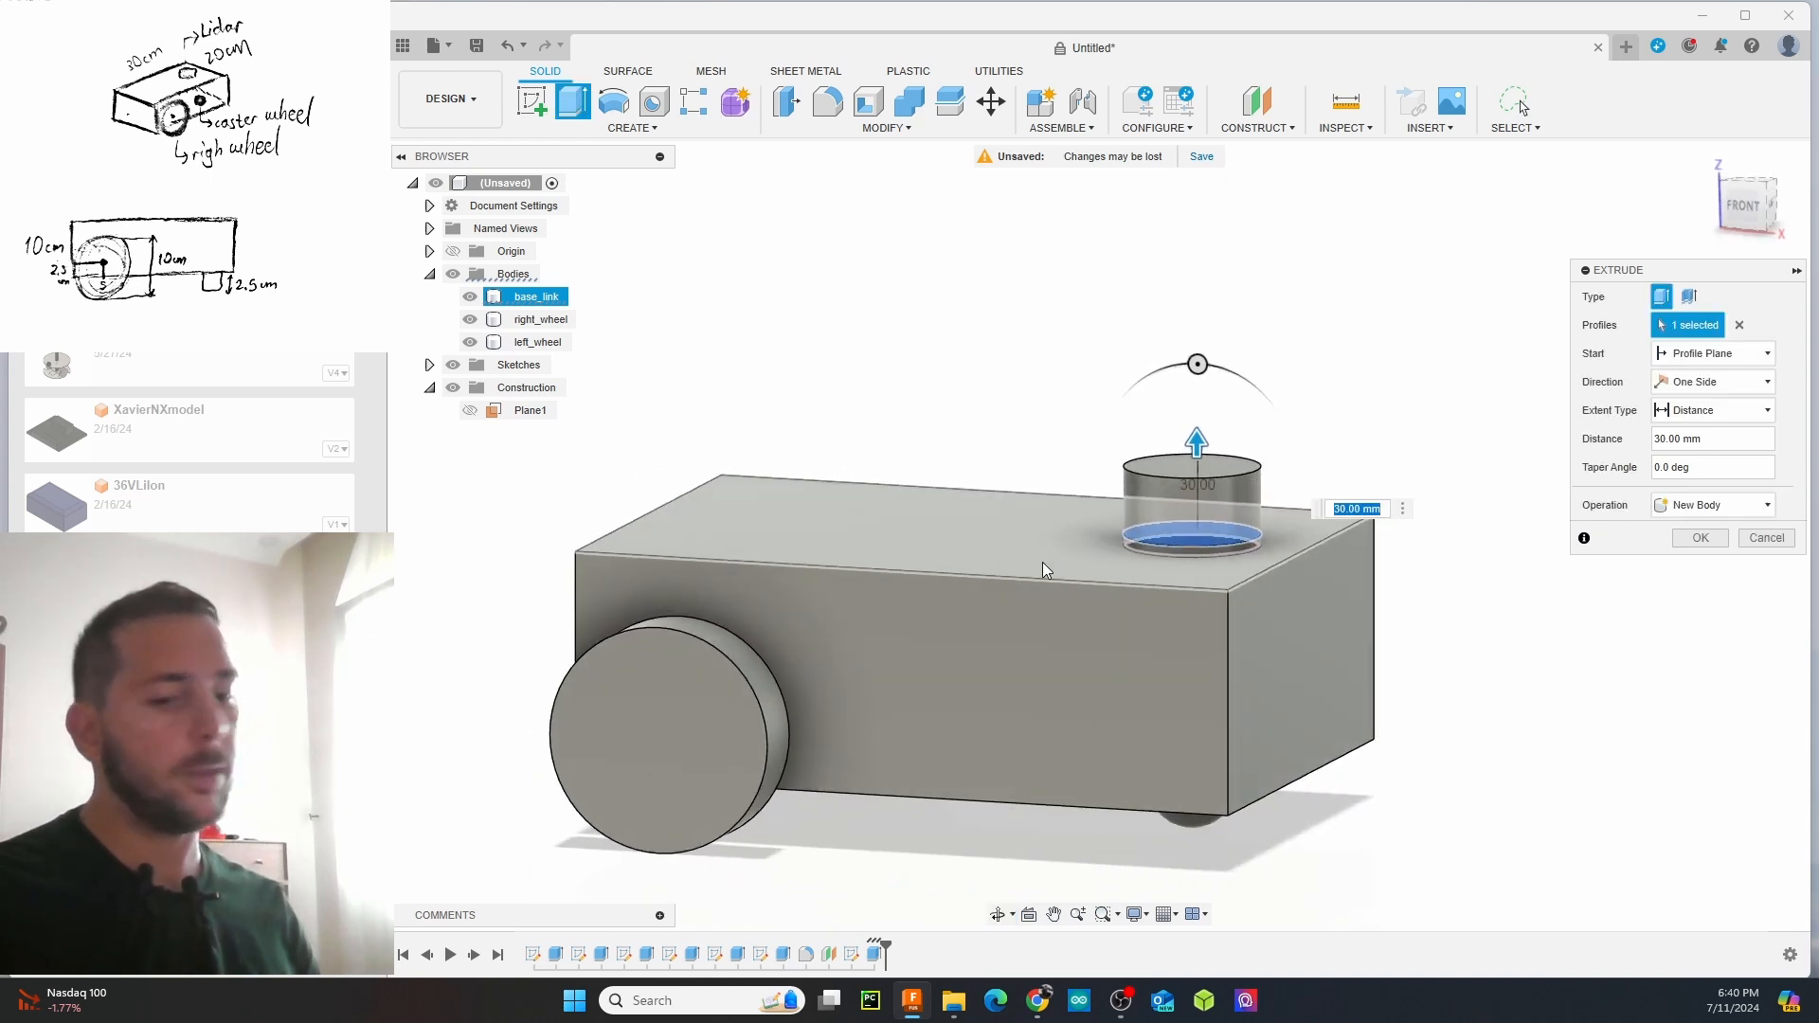
{"action": "key", "text": "Return"}
Rename the new cylinder body on top of the chassis as lidar
{"action": "scroll", "coordinate": [1291, 426], "scroll_direction": "up", "scroll_amount": 2}
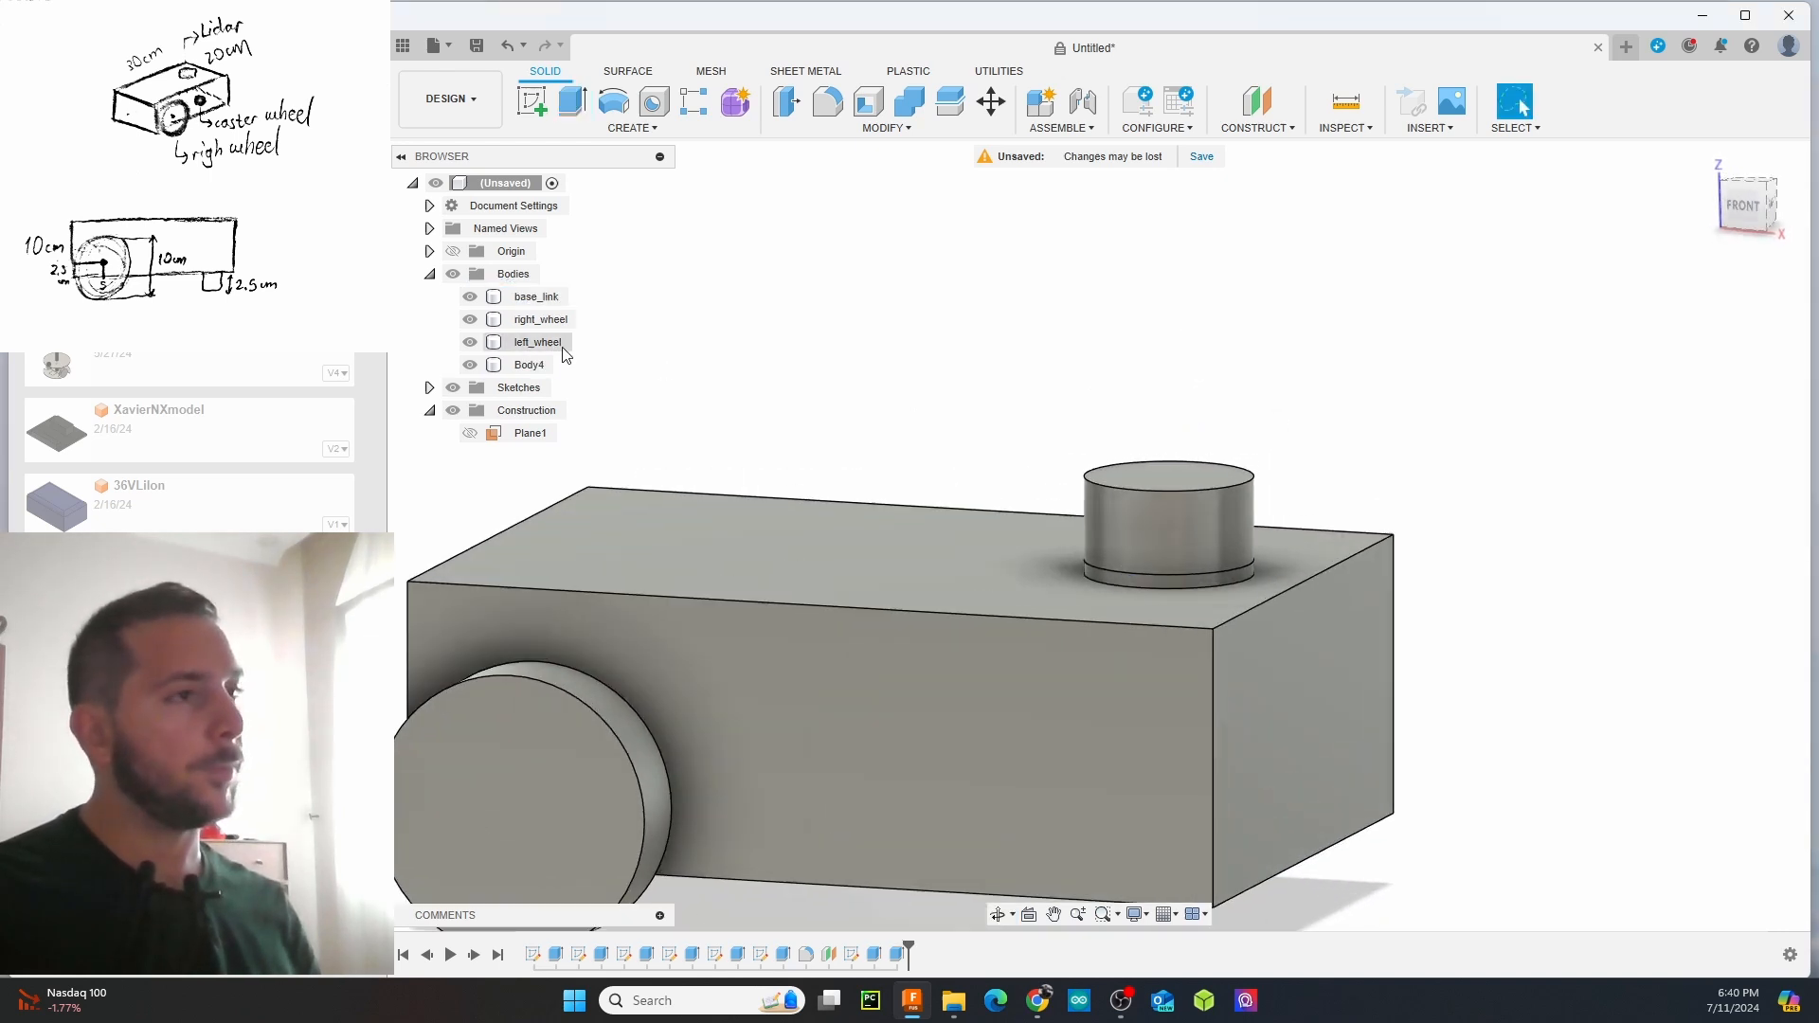
{"action": "double_click", "coordinate": [519, 366]}
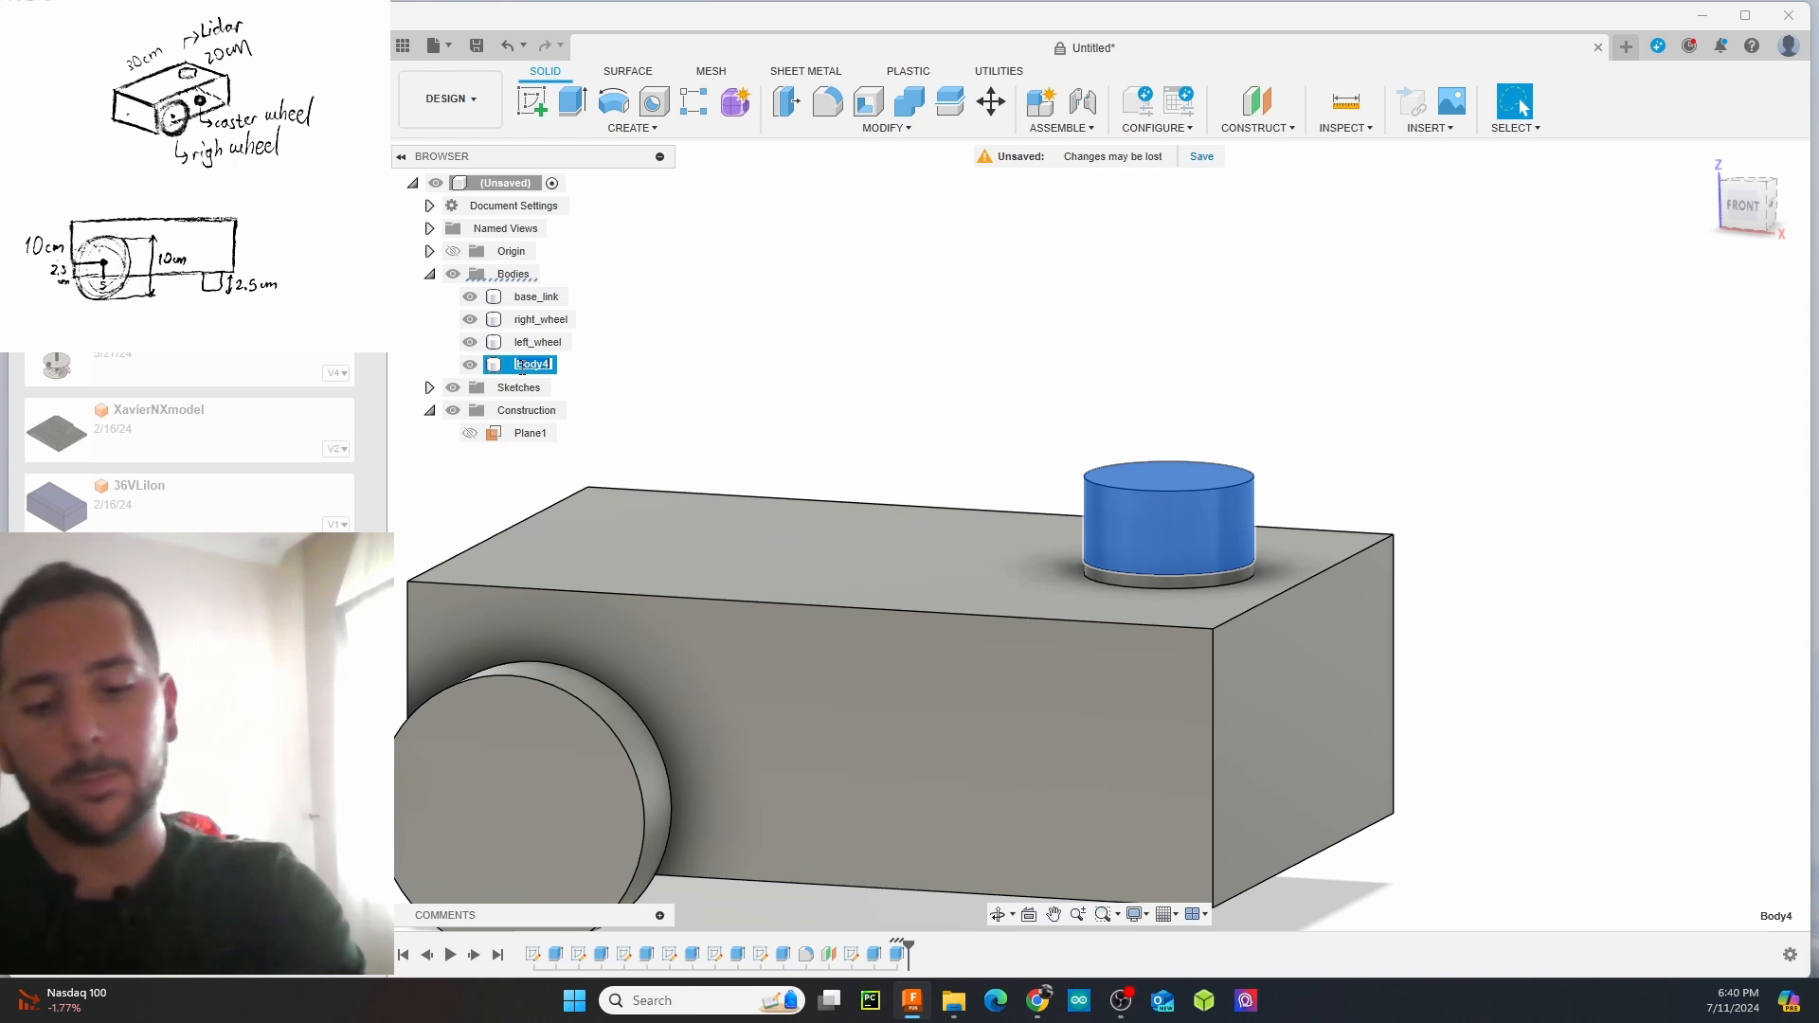
{"action": "type", "text": "lidar"}
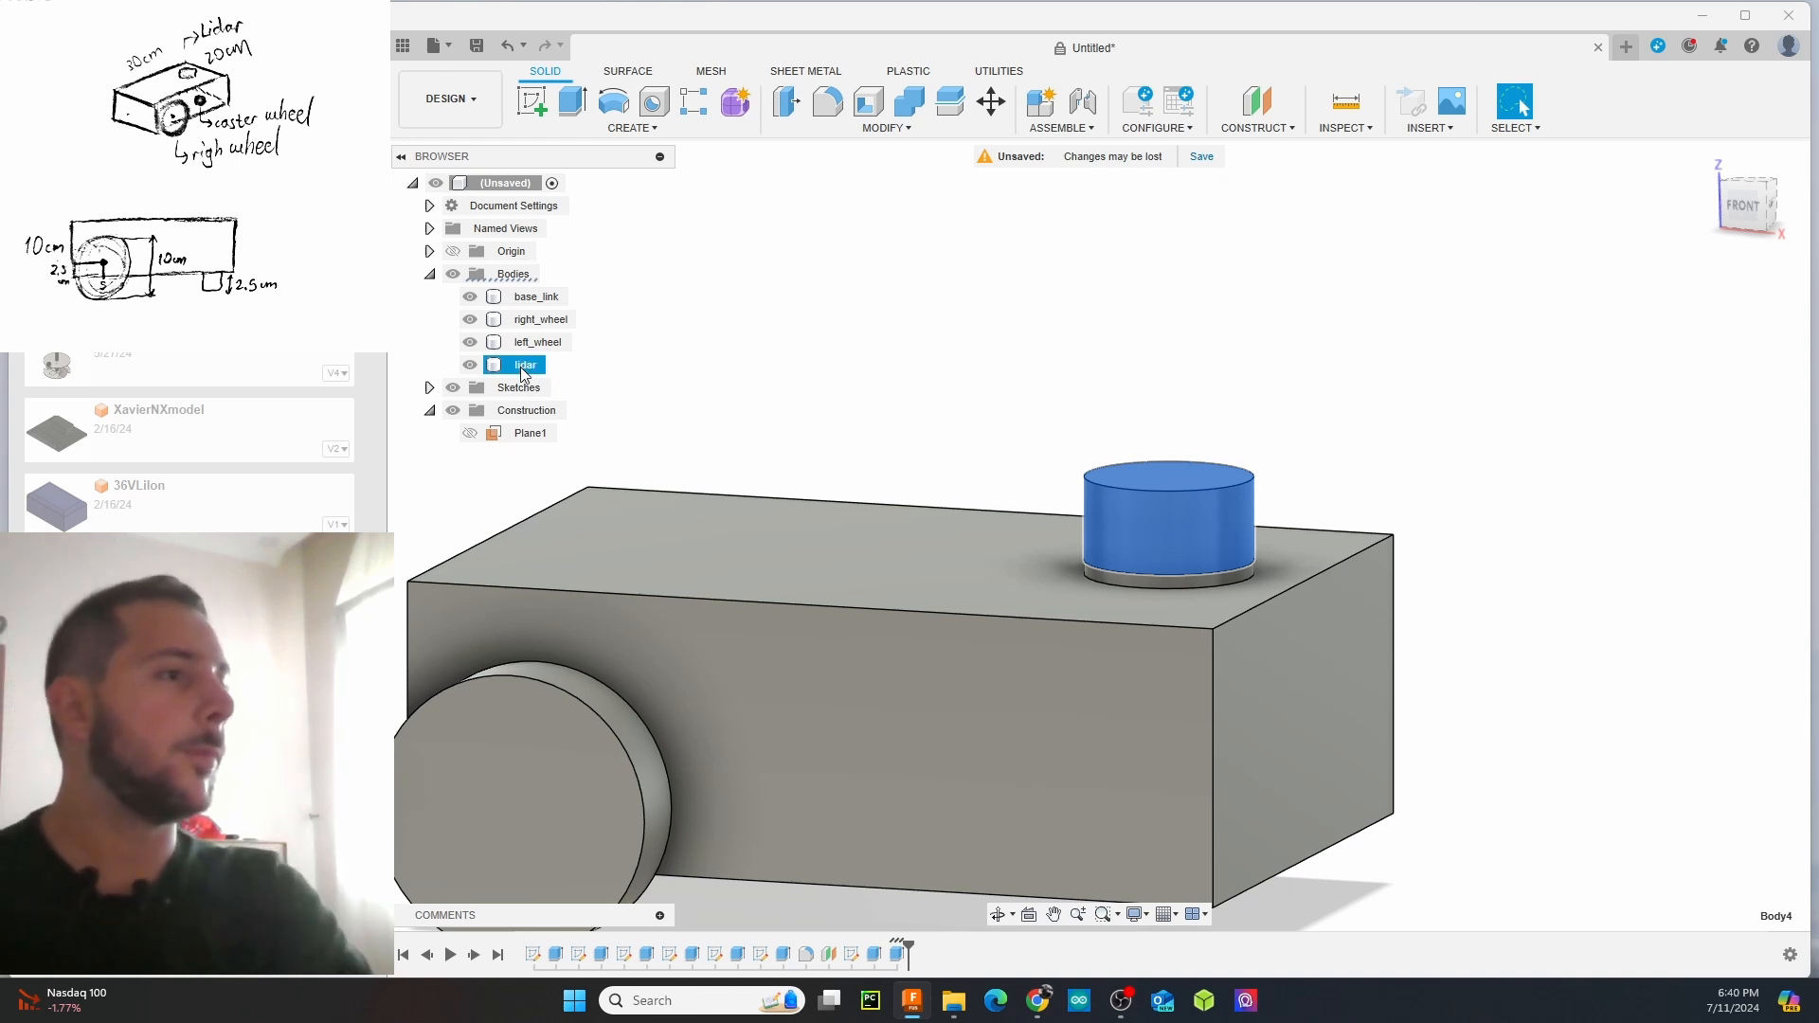
{"action": "left_click", "coordinate": [1449, 451]}
Sketch an 80 by 20 mm rectangle on the chassis end face nearest the lidar, centred widthwise about 20 mm below the upper edge
{"action": "middle_click_drag", "start_coordinate": [1452, 451], "coordinate": [1401, 462]}
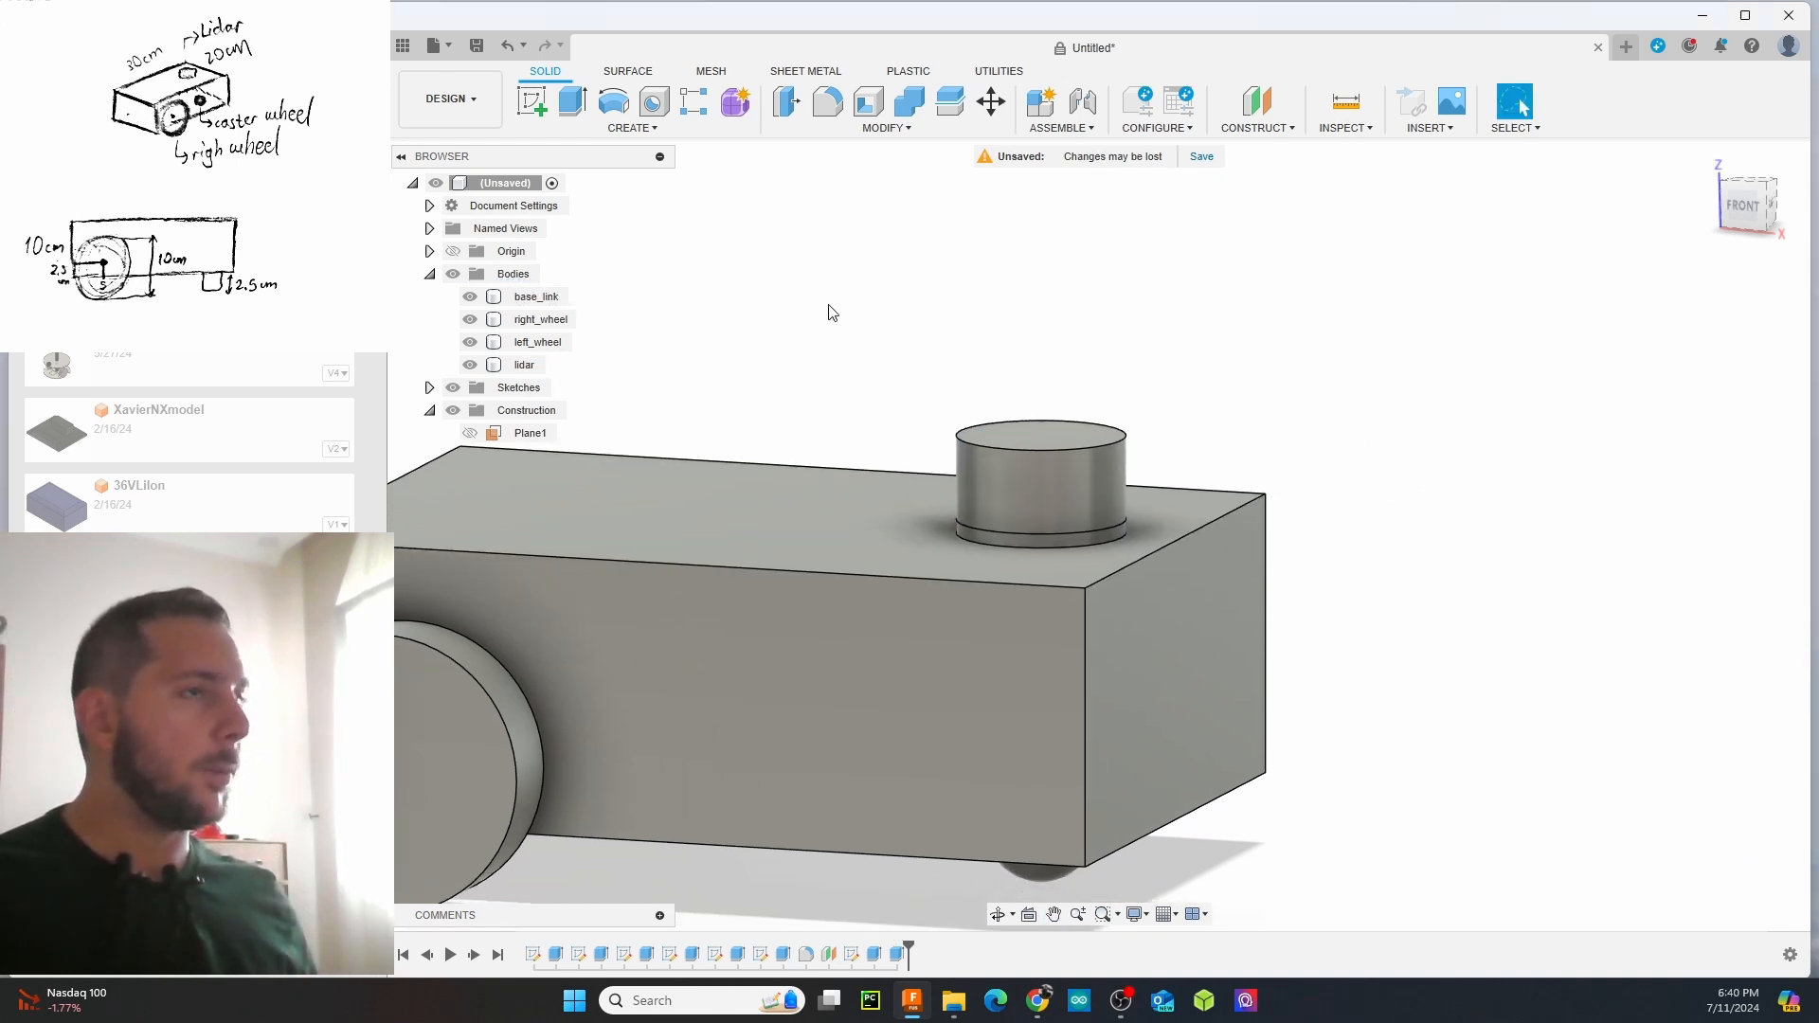
{"action": "left_click", "coordinate": [532, 100]}
{"action": "left_click", "coordinate": [1205, 635]}
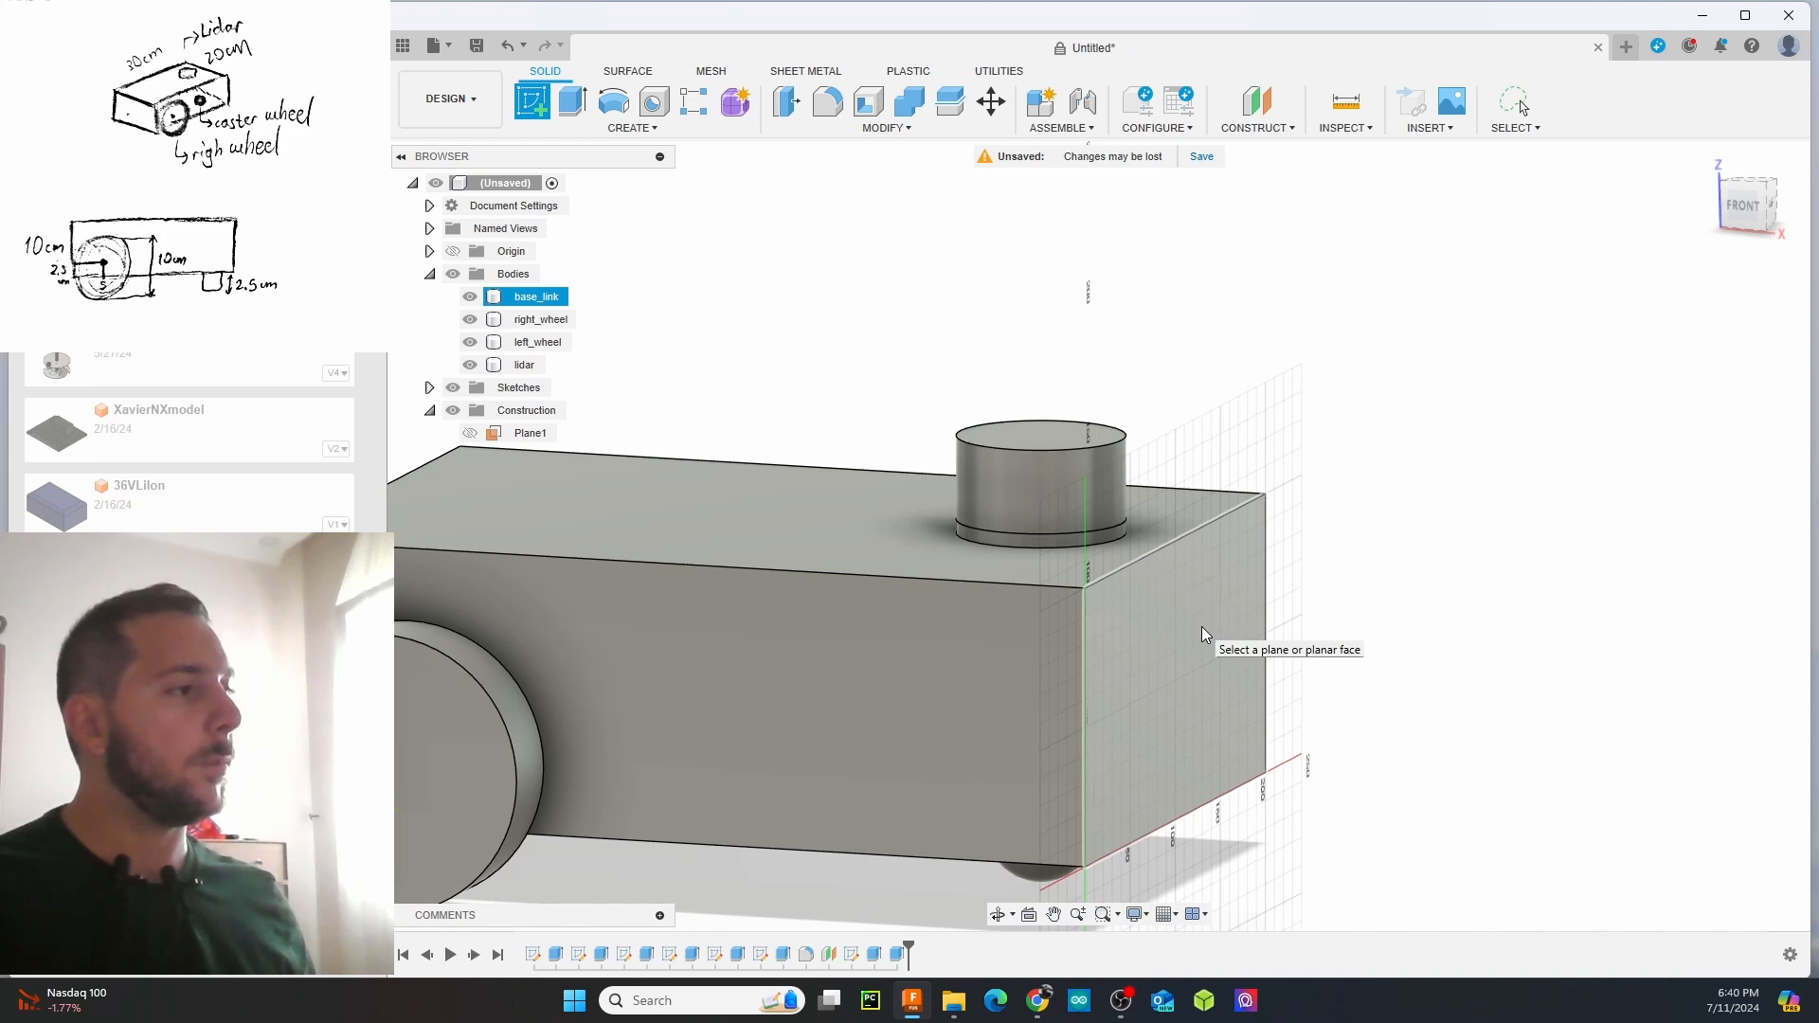
{"action": "left_click", "coordinate": [1206, 635]}
{"action": "key", "text": "Escape"}
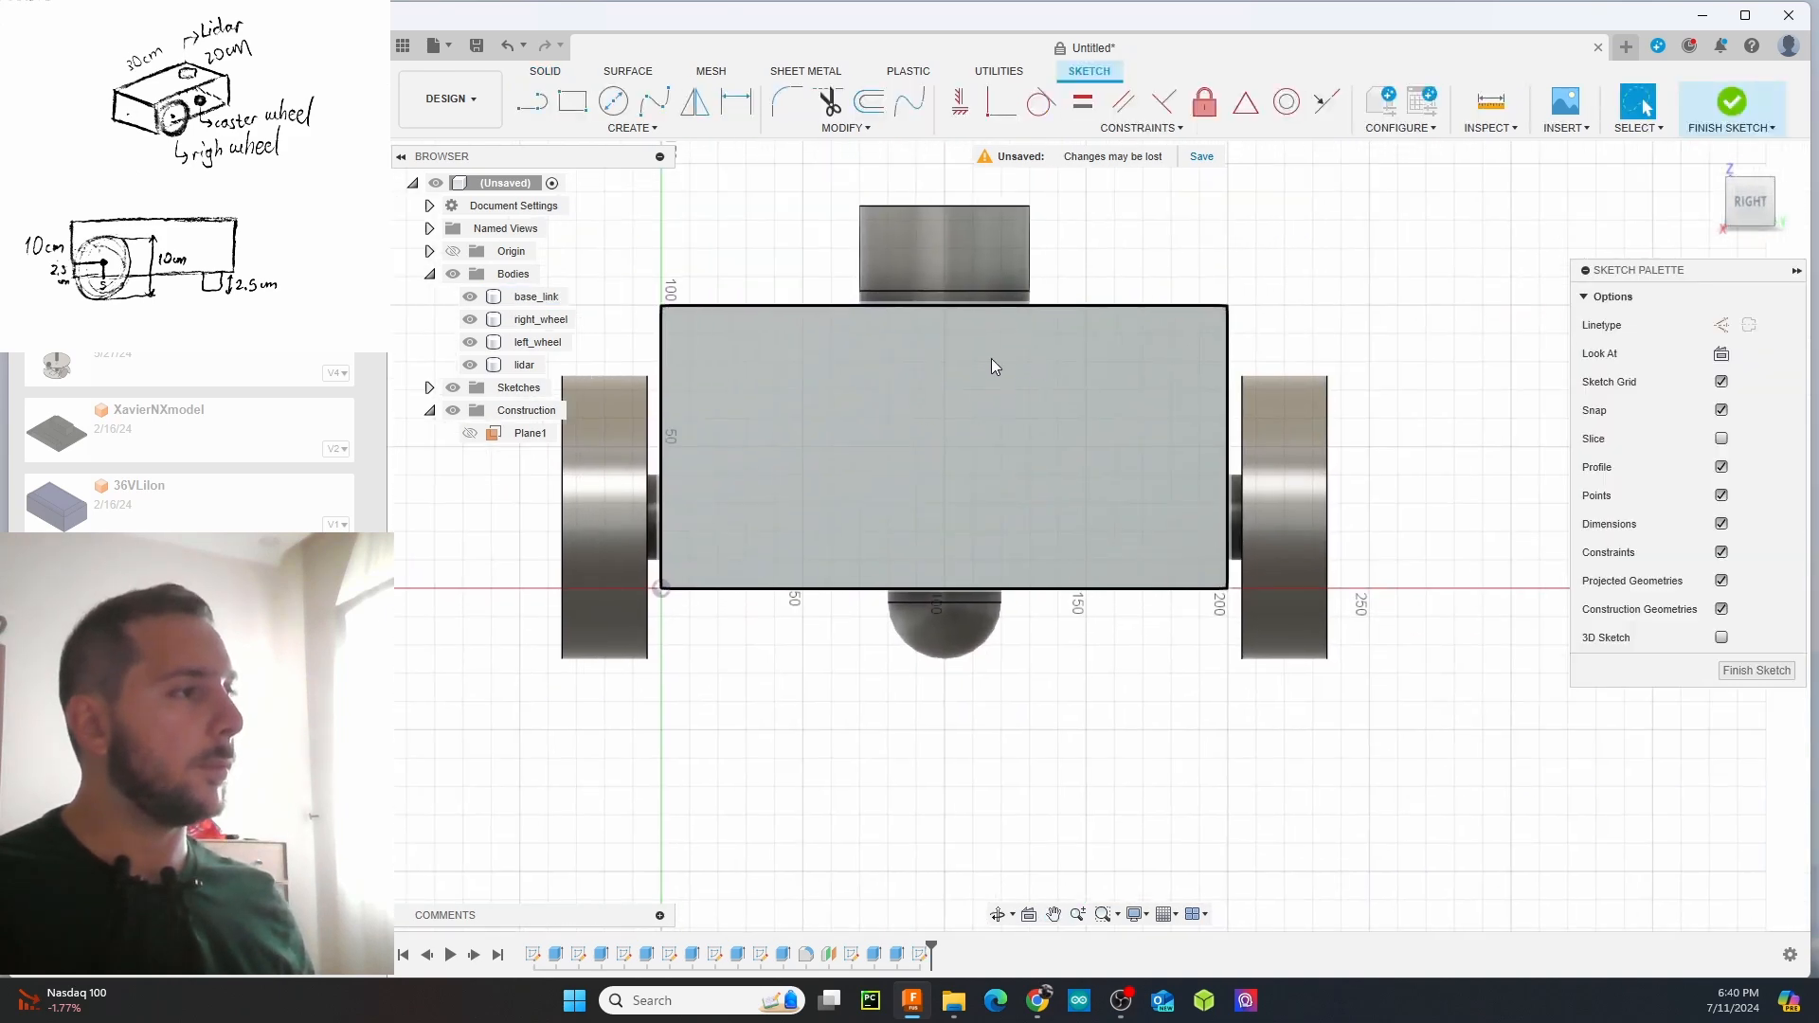
{"action": "middle_click_drag", "start_coordinate": [867, 391], "coordinate": [903, 468]}
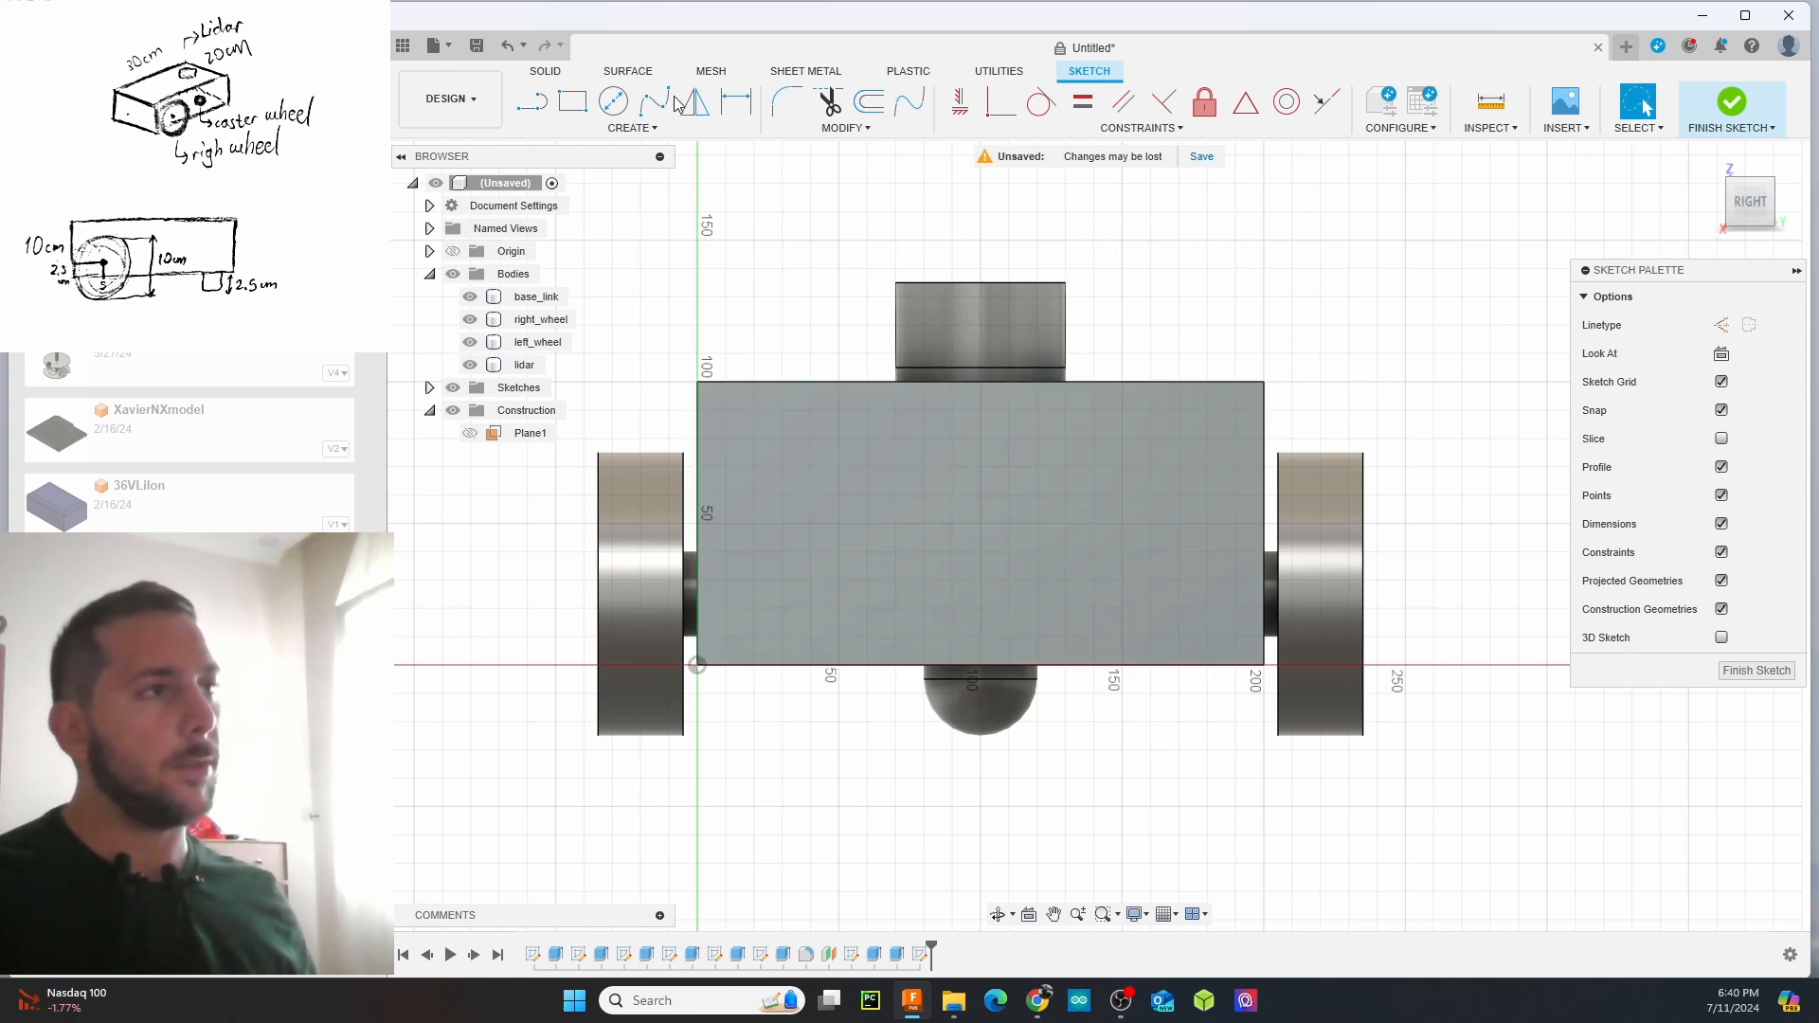
{"action": "left_click", "coordinate": [572, 104]}
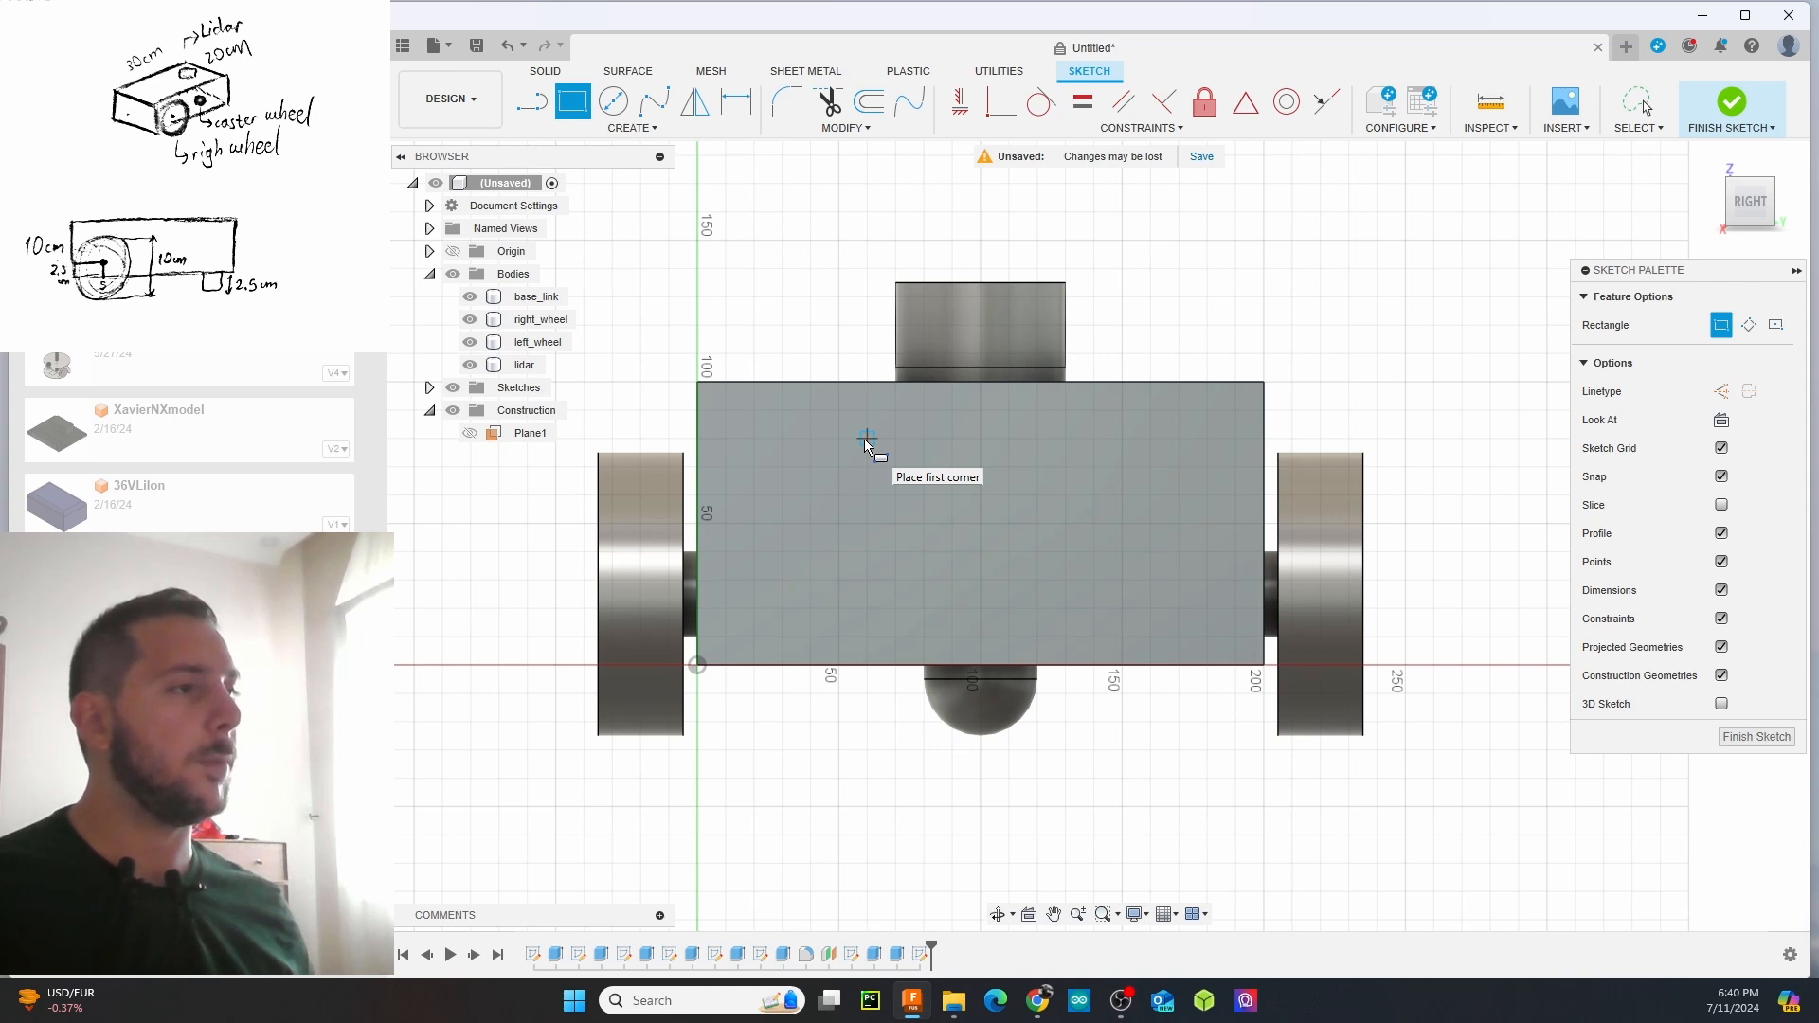
{"action": "left_click", "coordinate": [867, 438]}
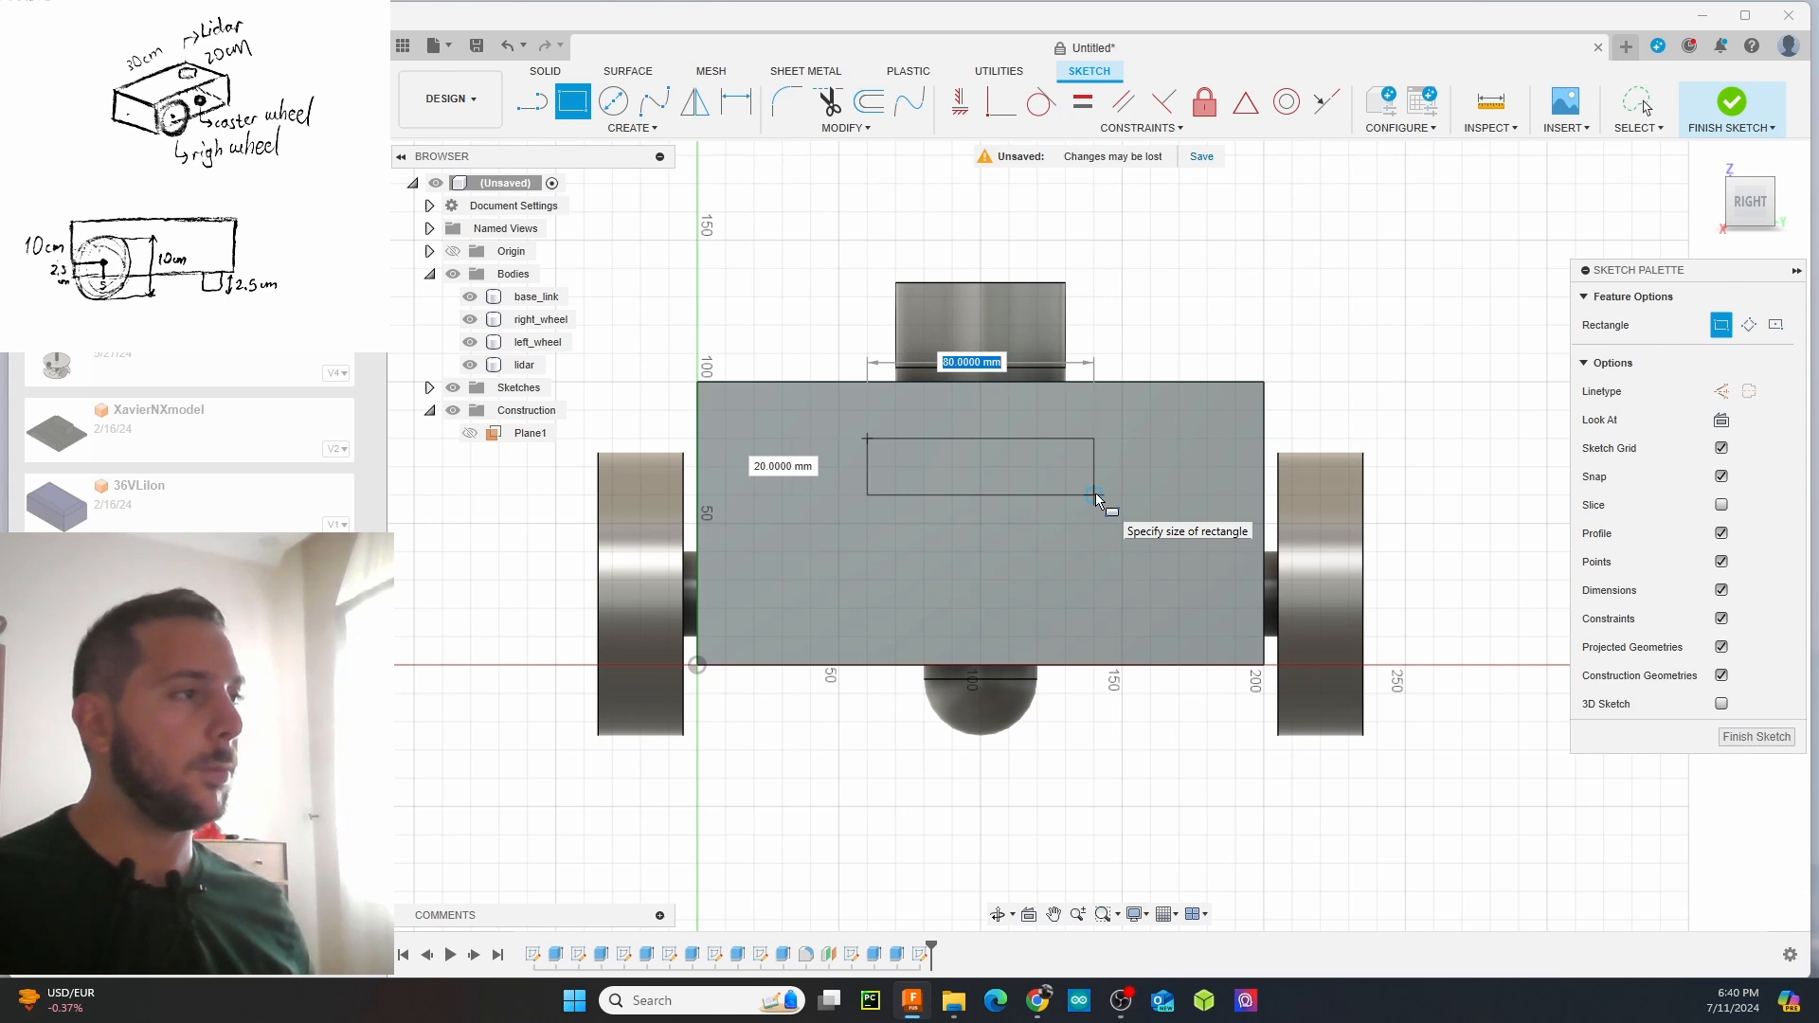
{"action": "left_click", "coordinate": [1096, 496]}
{"action": "key", "text": "Escape"}
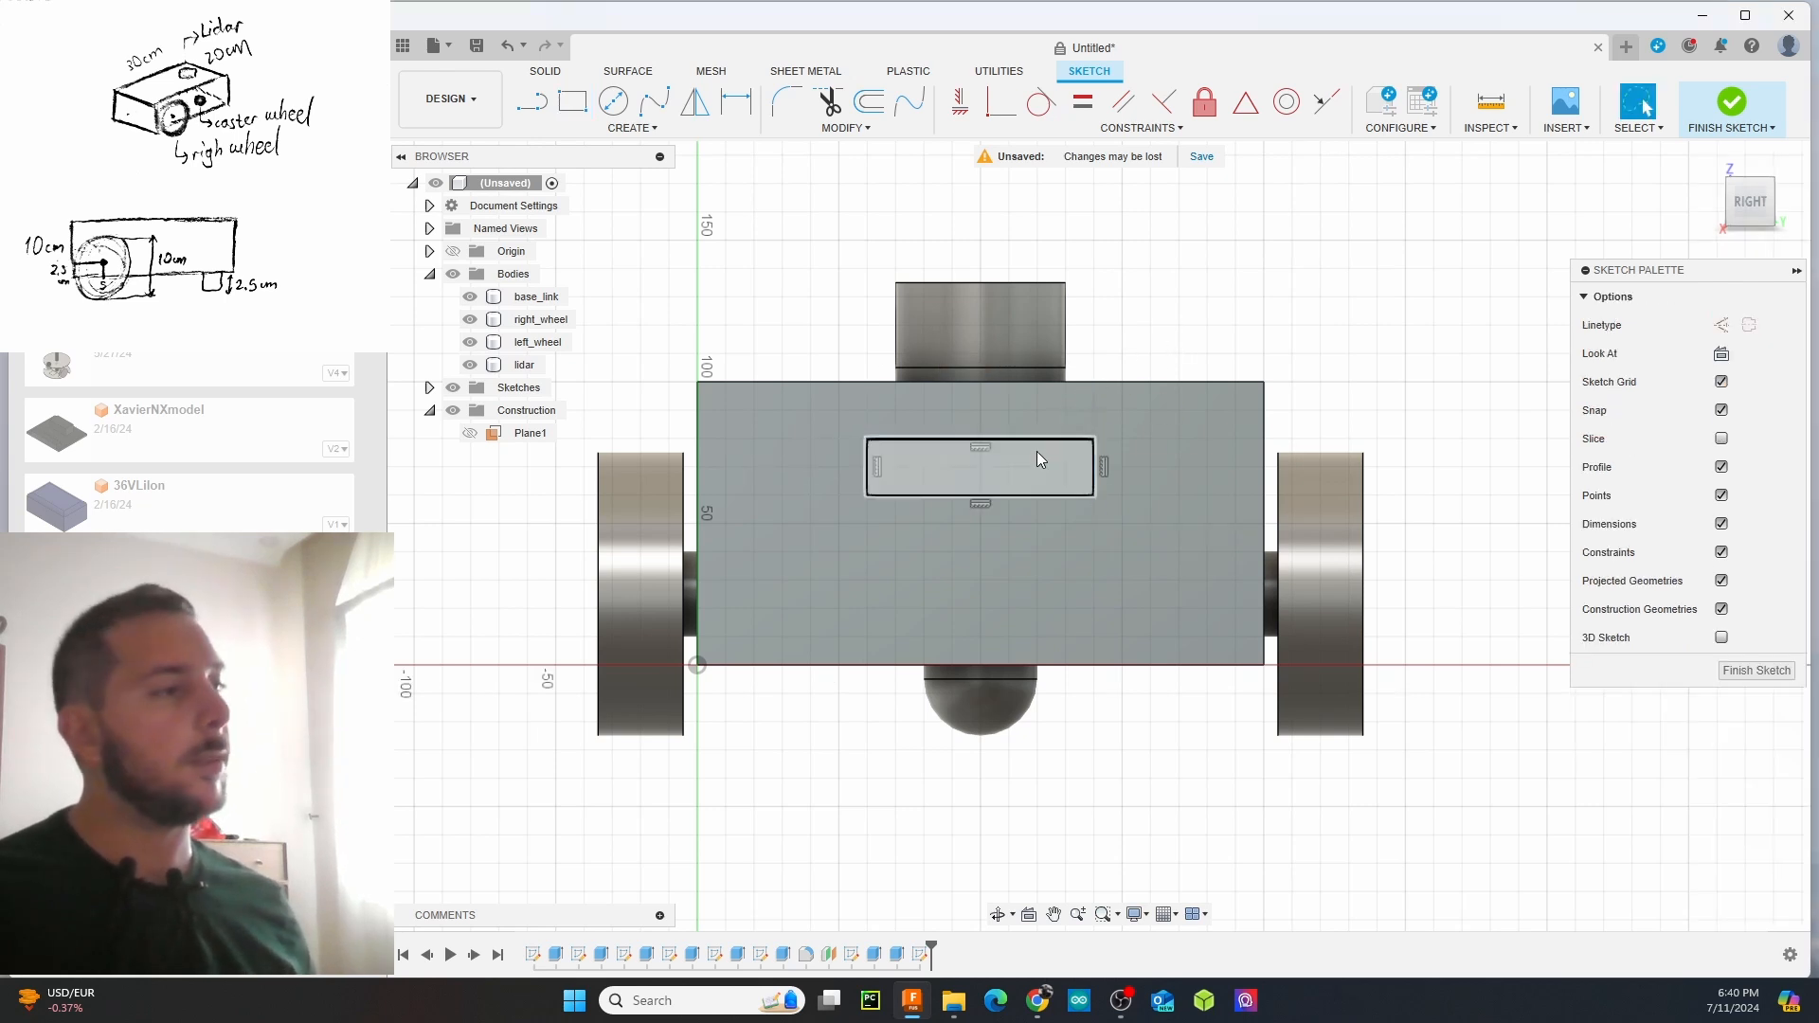
Extrude the 80 by 20 mm rectangle 1 mm outward, joining it to the chassis
{"action": "left_click", "coordinate": [1040, 461]}
{"action": "right_click", "coordinate": [1034, 473]}
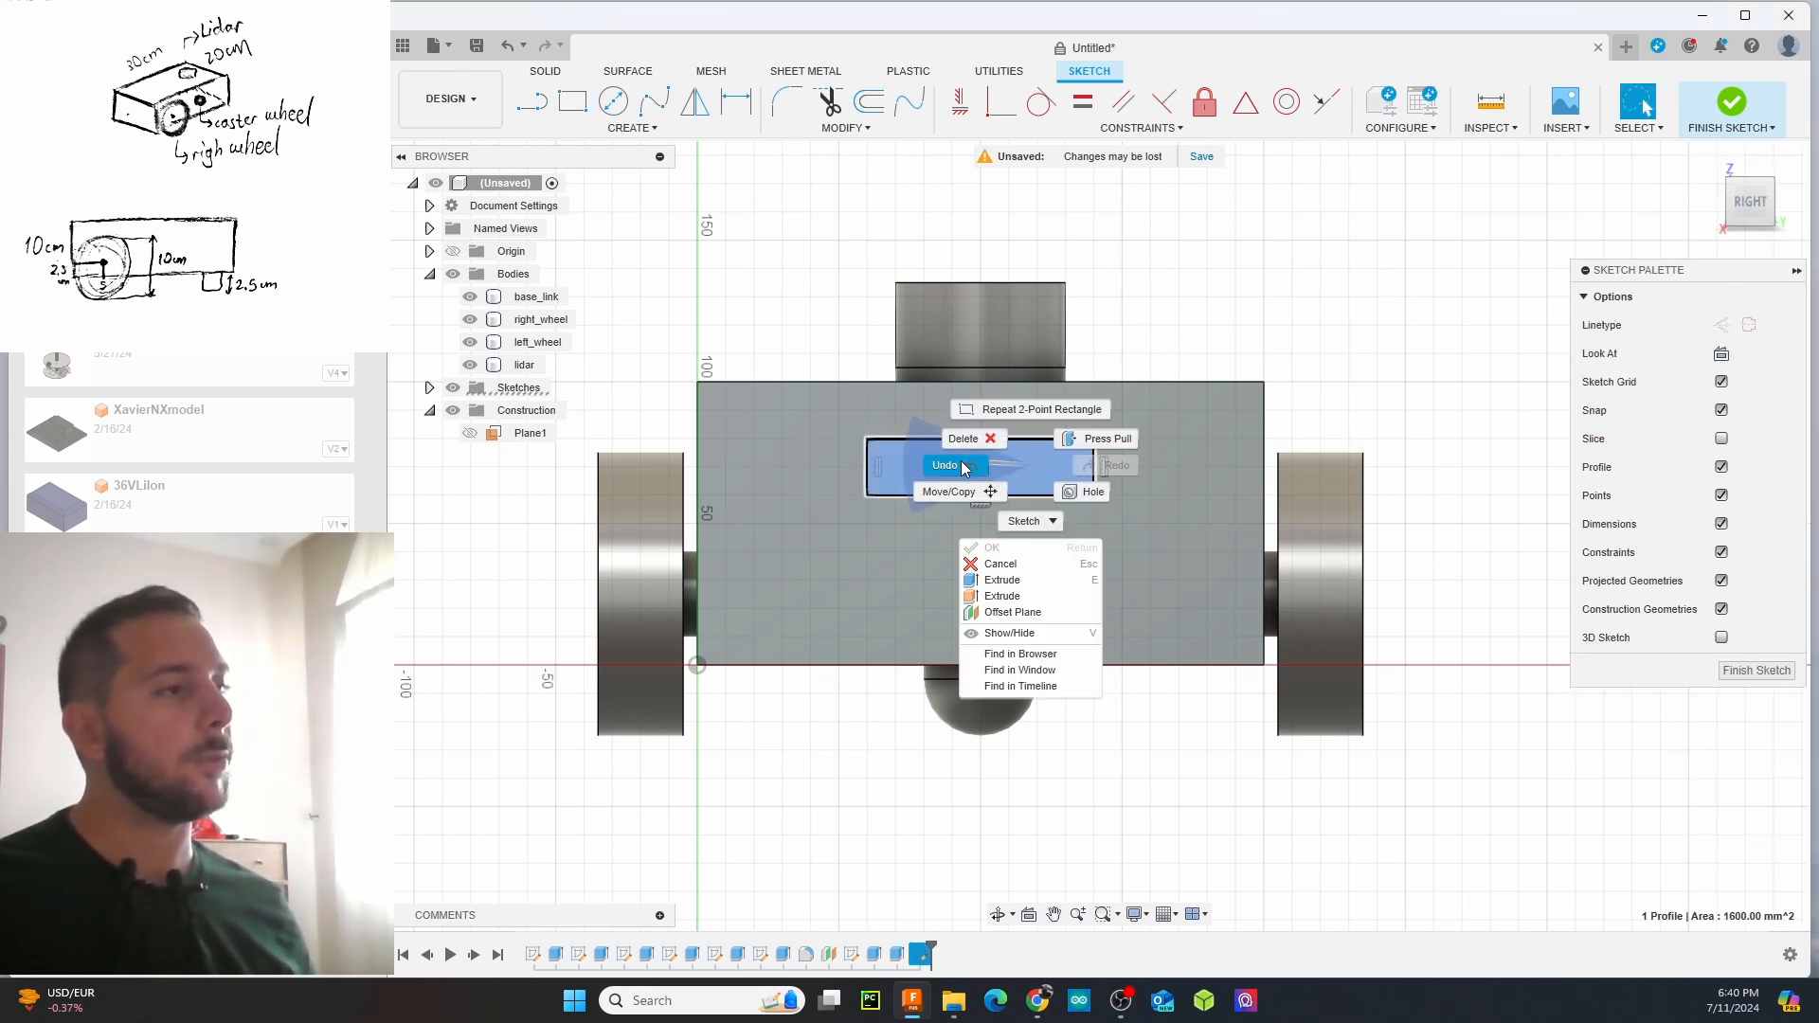
{"action": "left_click", "coordinate": [1014, 580]}
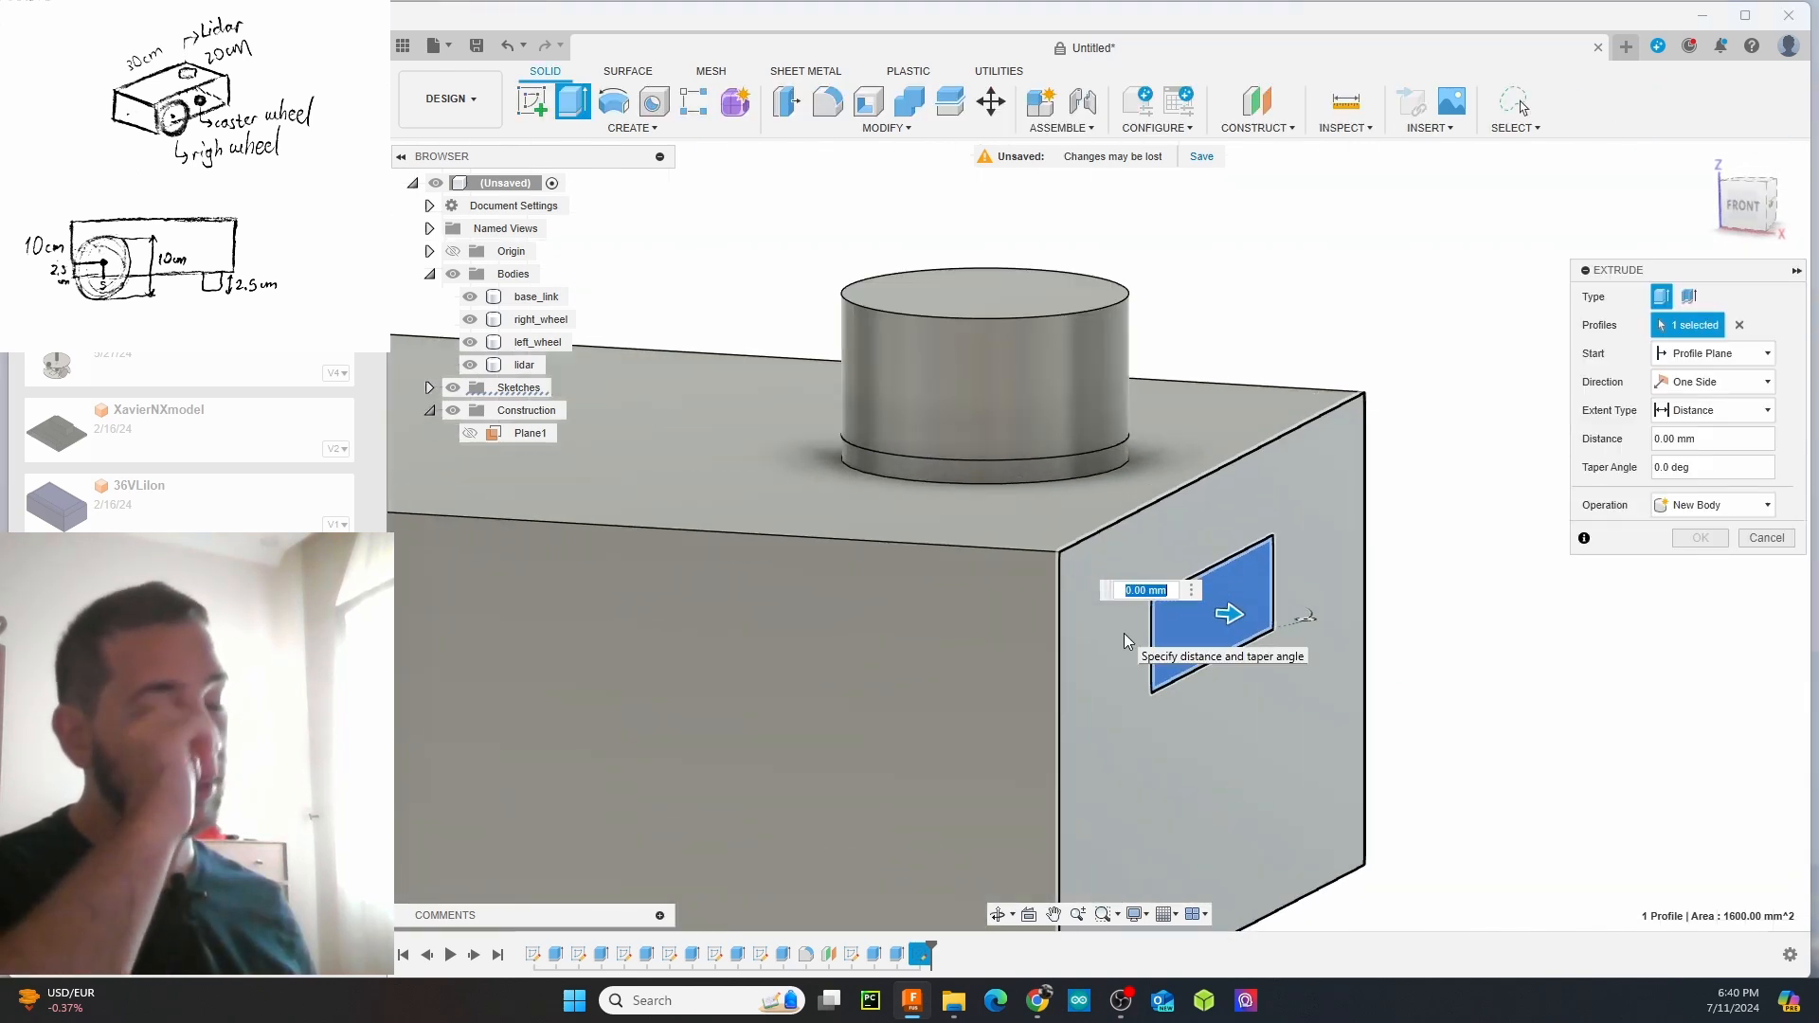
{"action": "scroll", "coordinate": [1128, 630], "scroll_direction": "up", "scroll_amount": 5}
{"action": "scroll", "coordinate": [1259, 474], "scroll_direction": "up", "scroll_amount": 2}
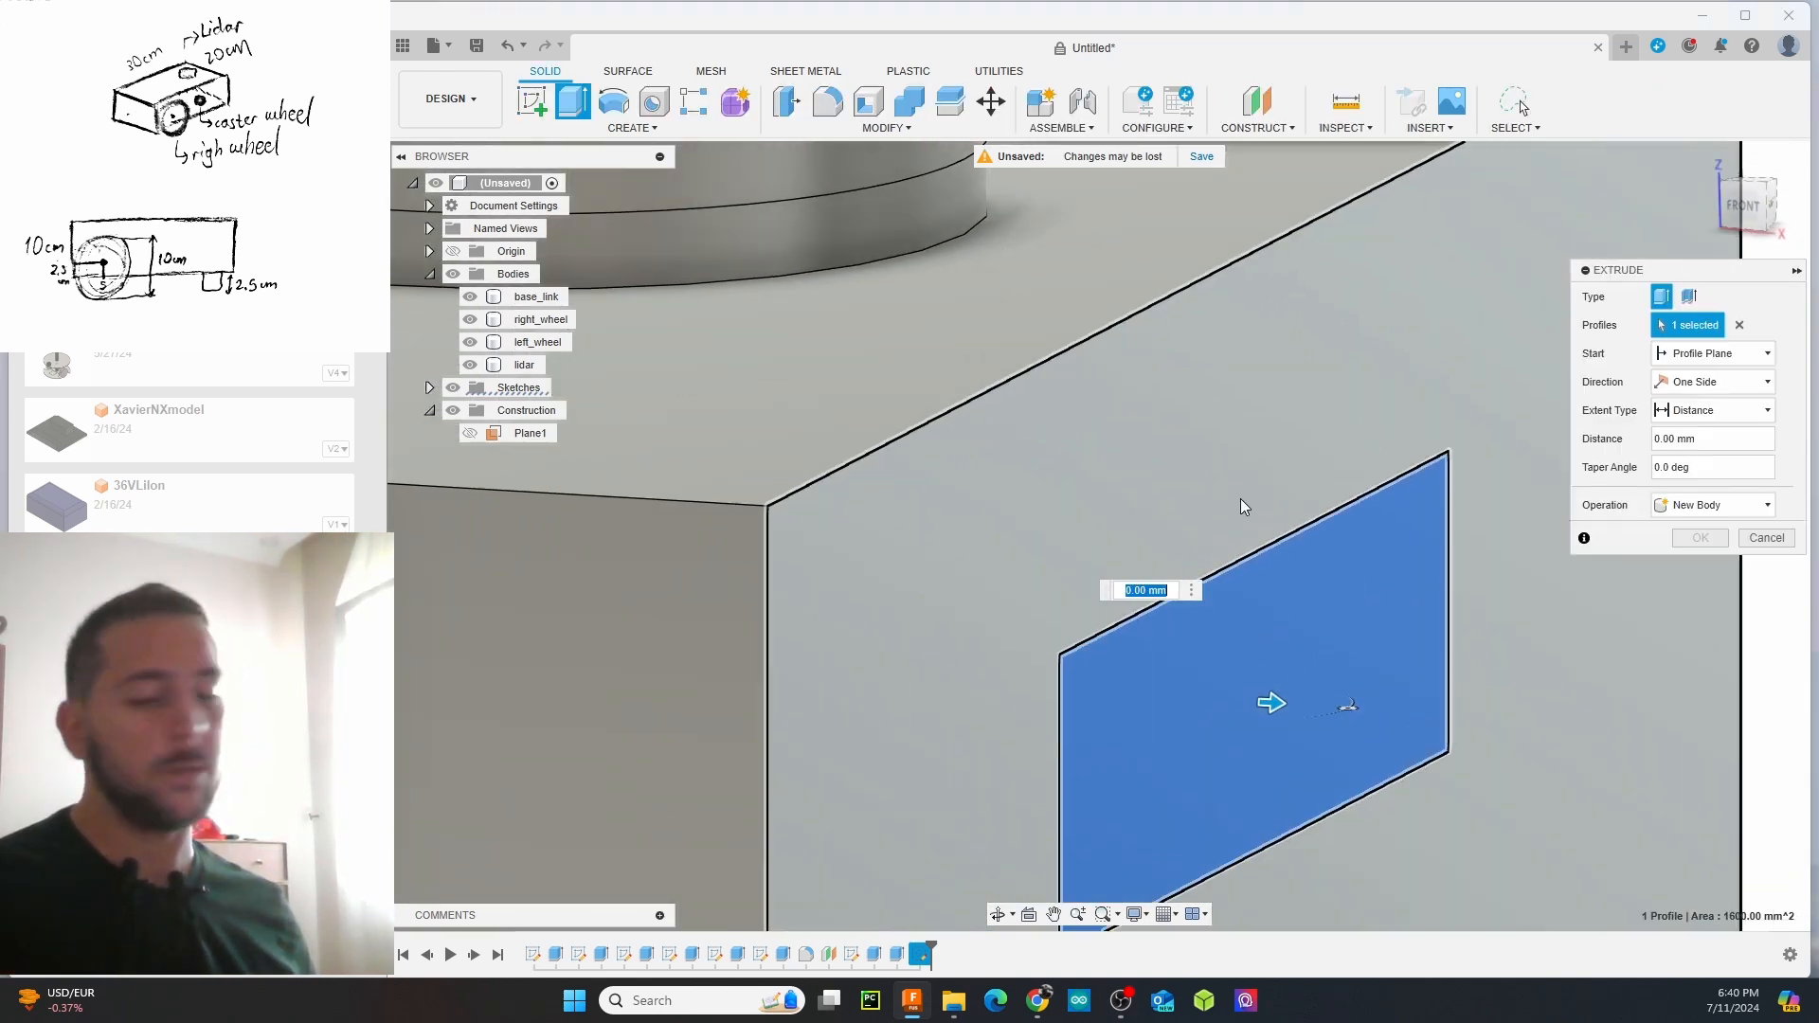
{"action": "type", "text": "1"}
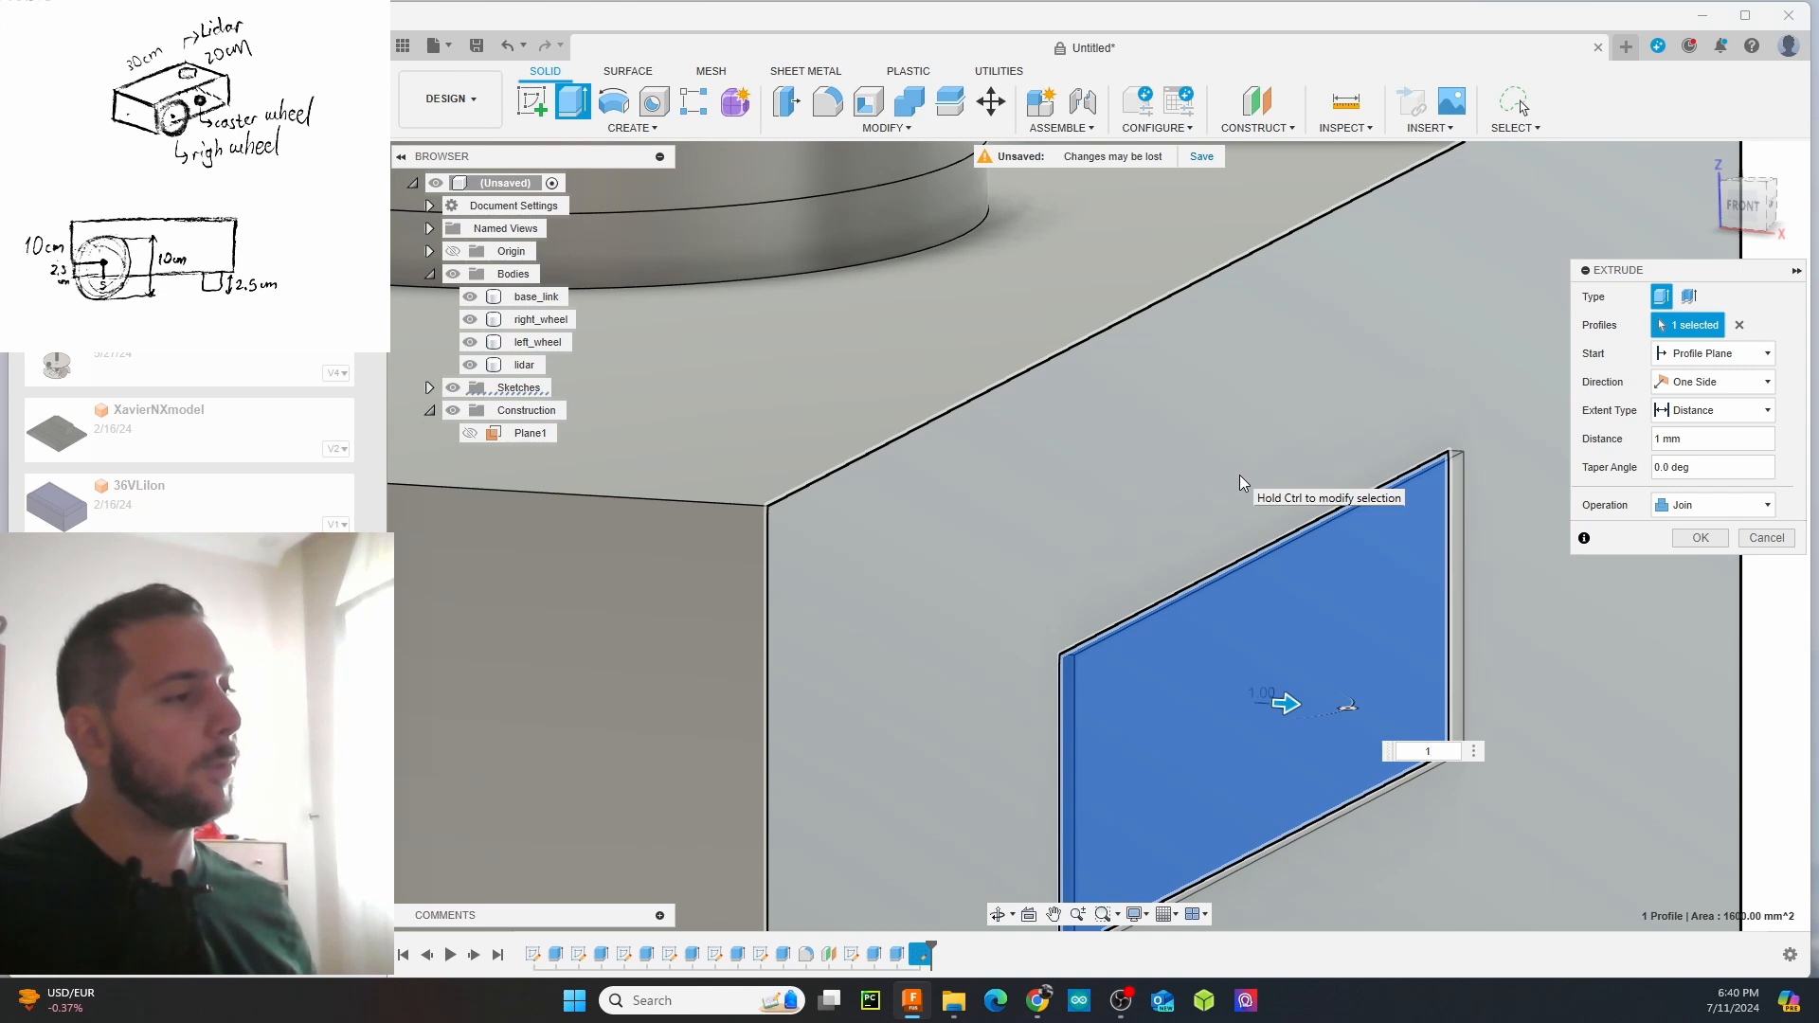
{"action": "key", "text": "Return"}
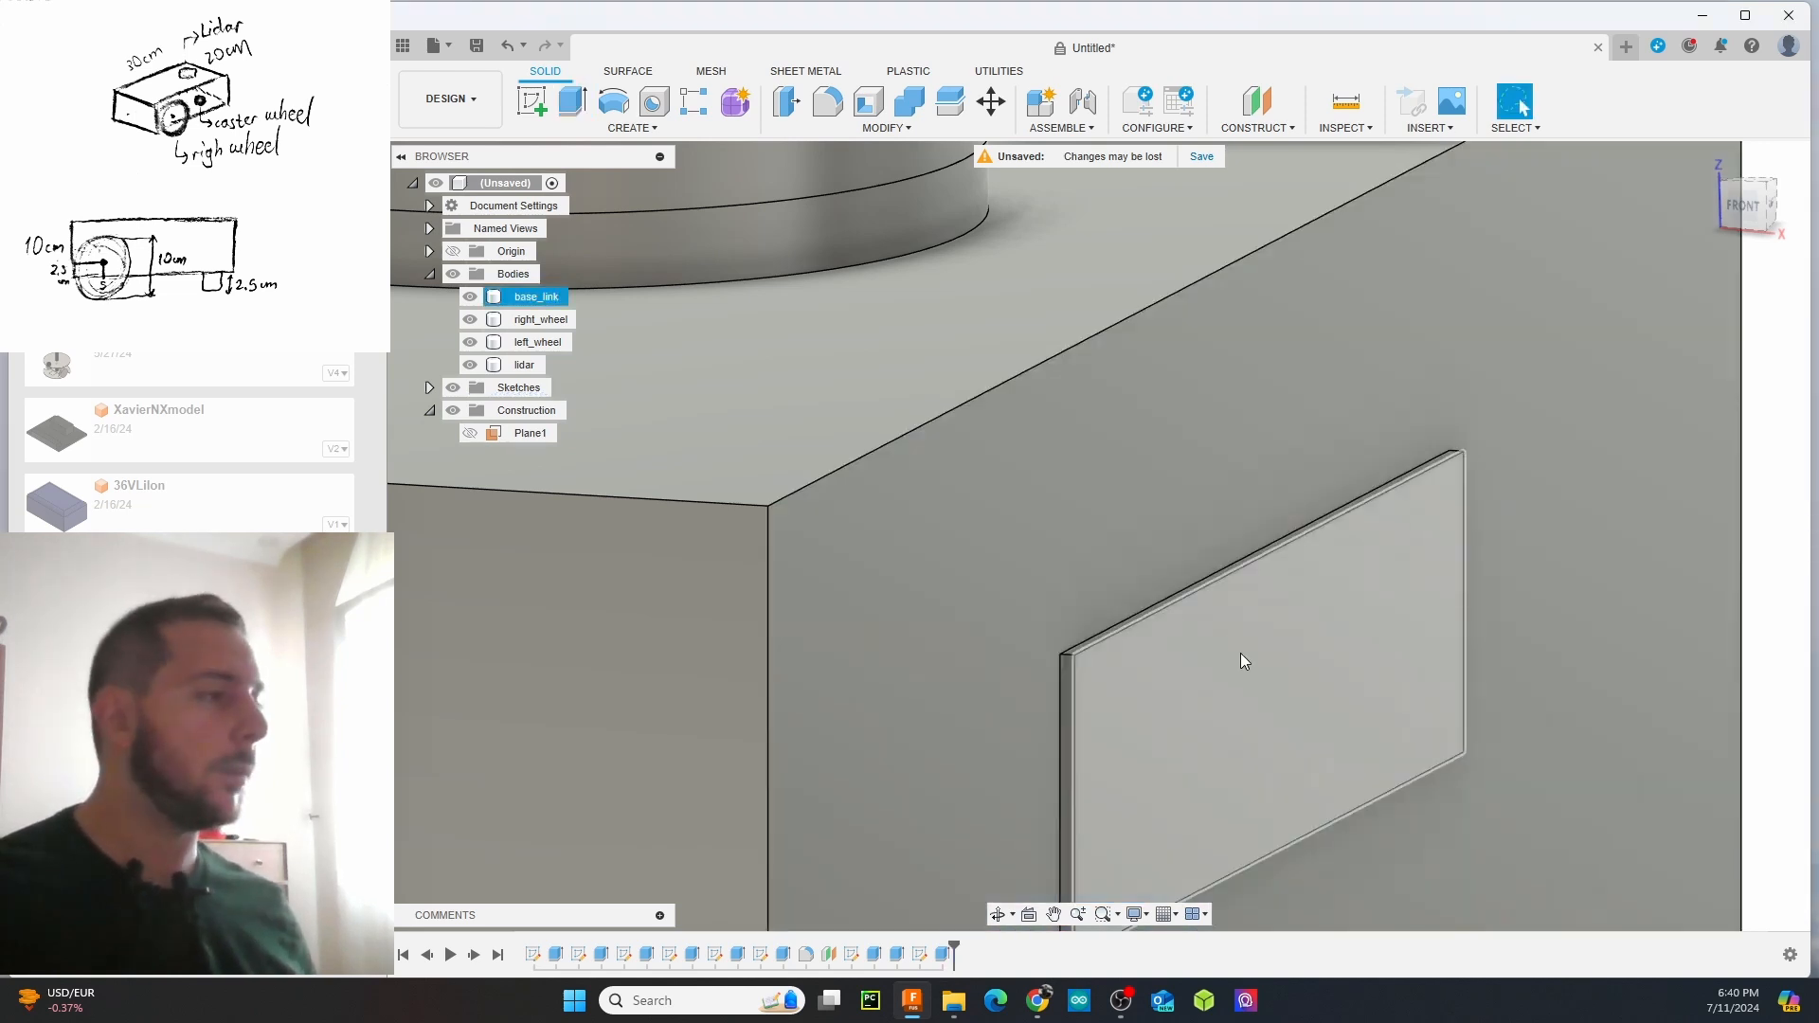
Extrude the face of the thin rectangular pad 10 mm outward as a new body
{"action": "right_click", "coordinate": [1242, 652]}
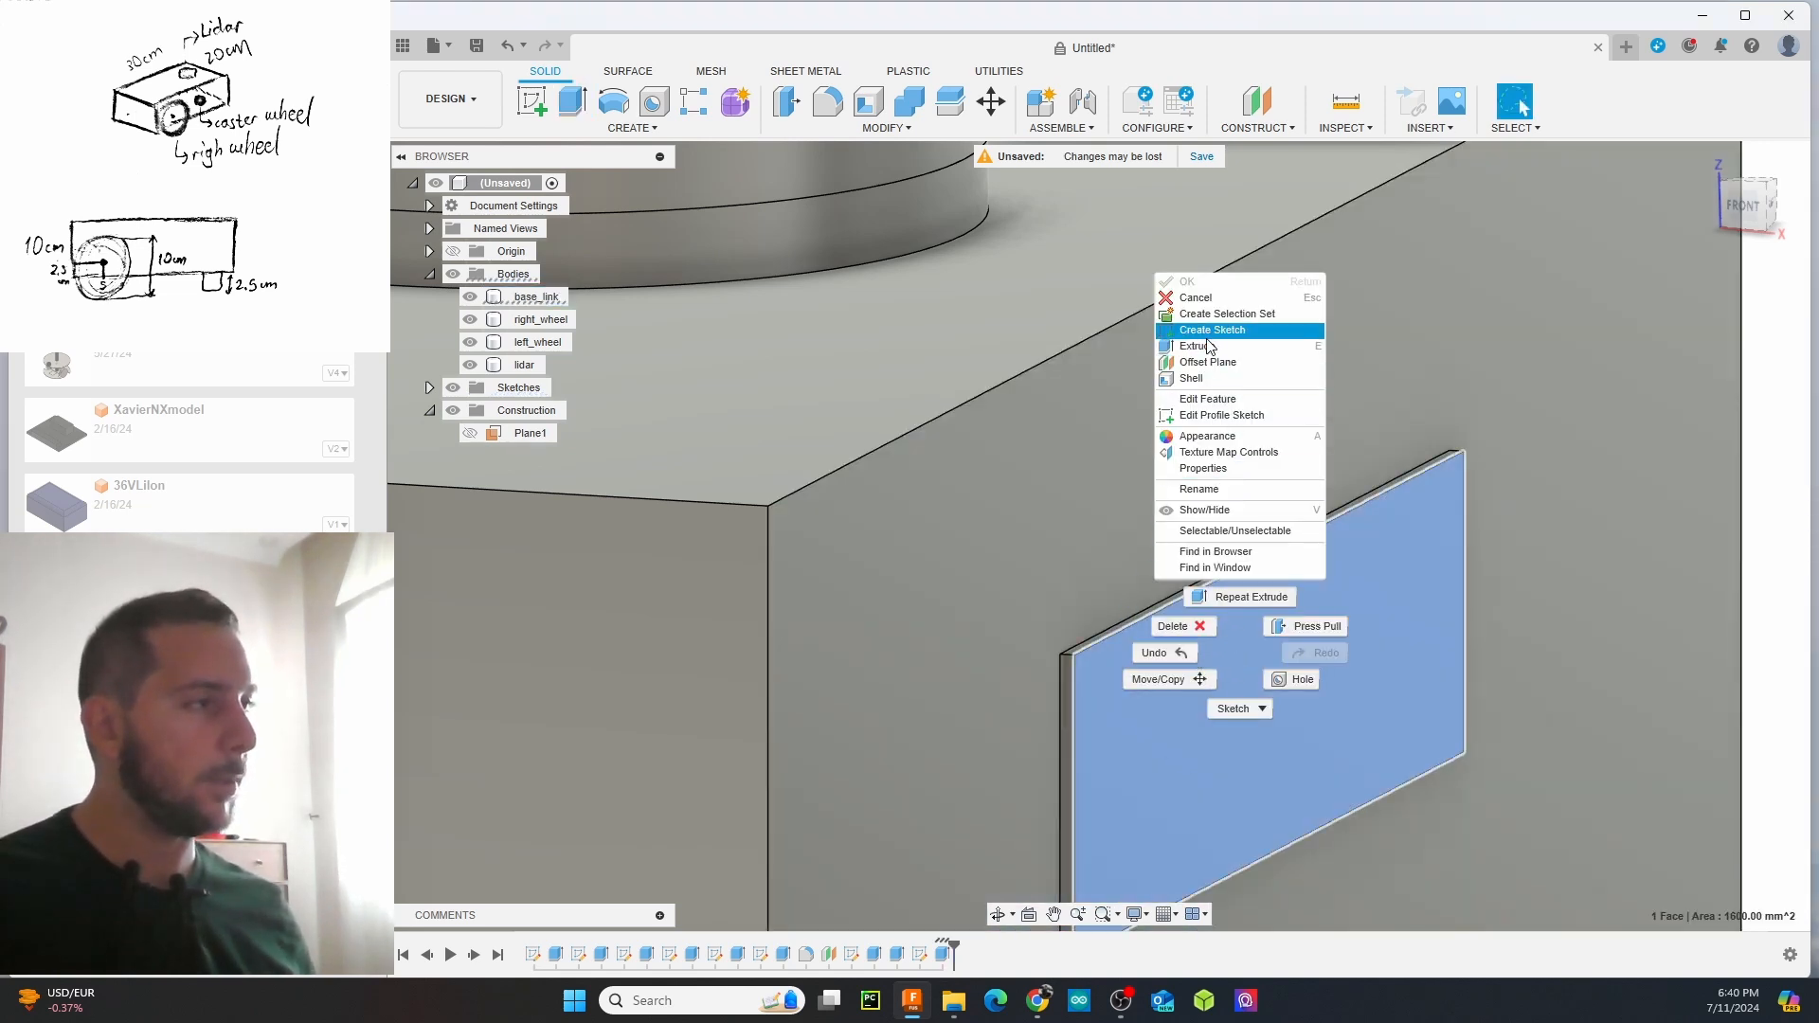
{"action": "left_click", "coordinate": [1199, 346]}
{"action": "scroll", "coordinate": [1222, 580], "scroll_direction": "down", "scroll_amount": 3}
{"action": "left_click_drag", "start_coordinate": [1251, 630], "coordinate": [1334, 647]}
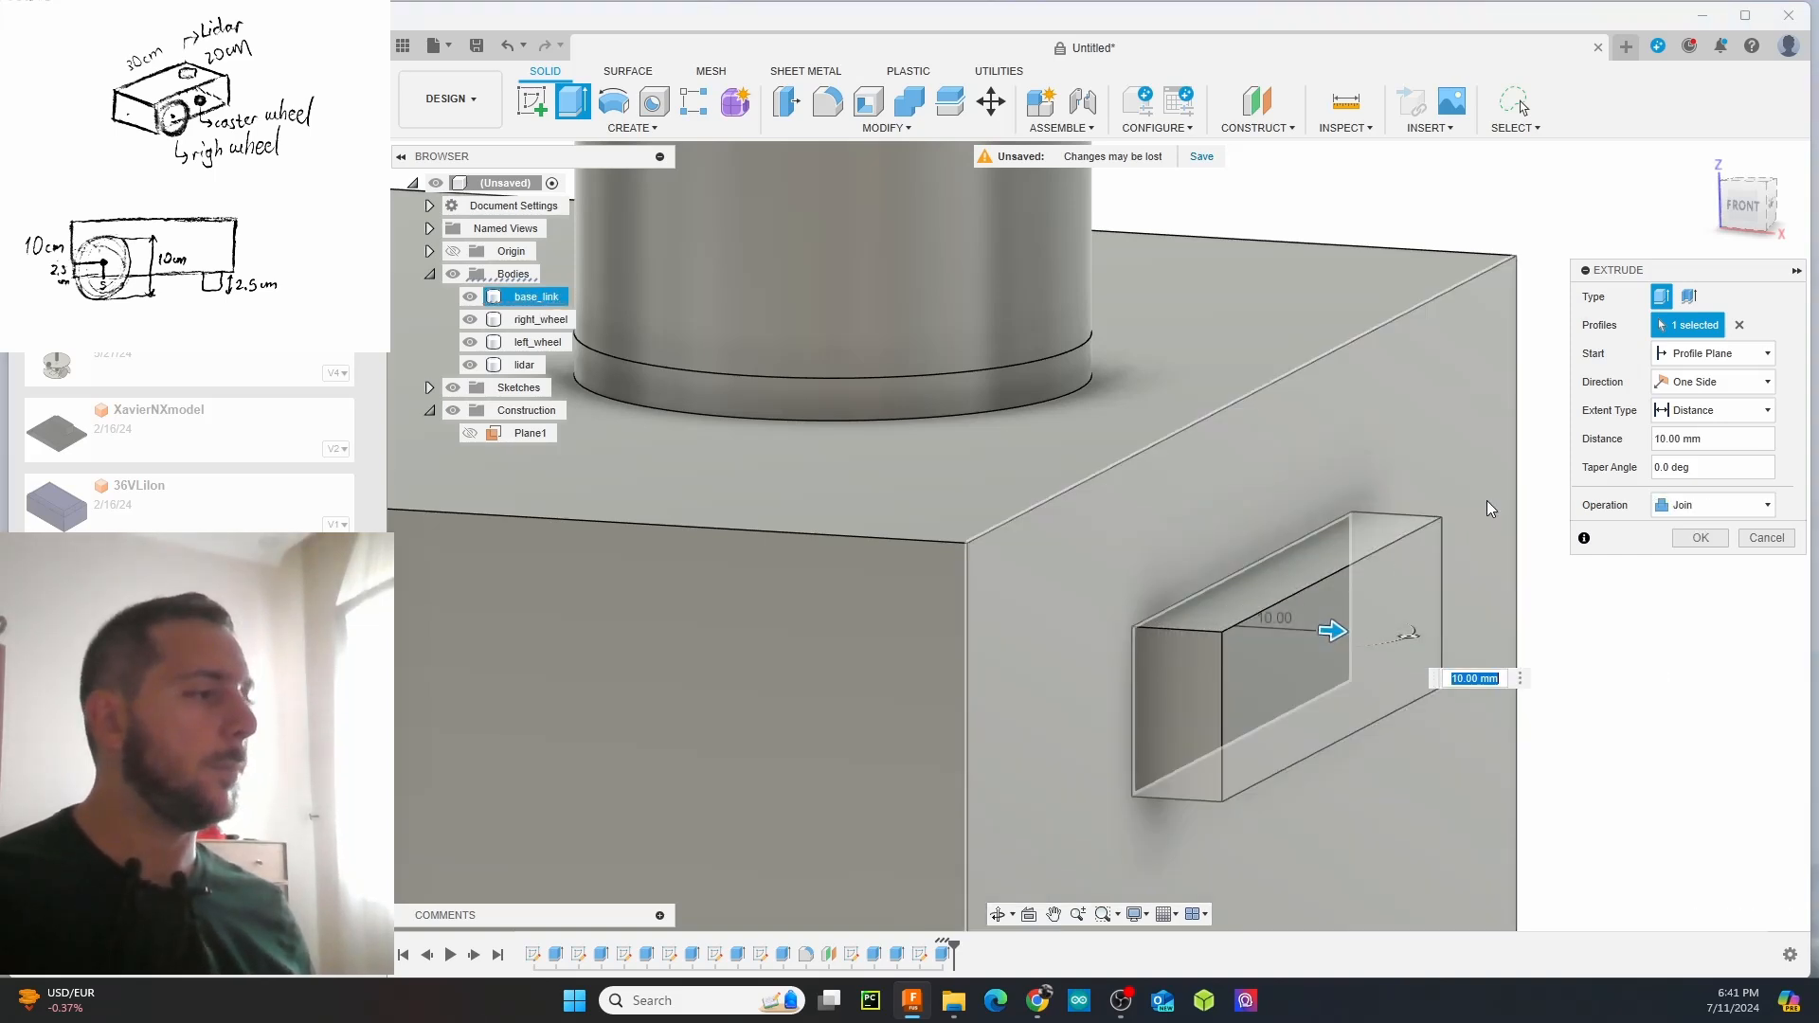
{"action": "left_click", "coordinate": [1670, 505]}
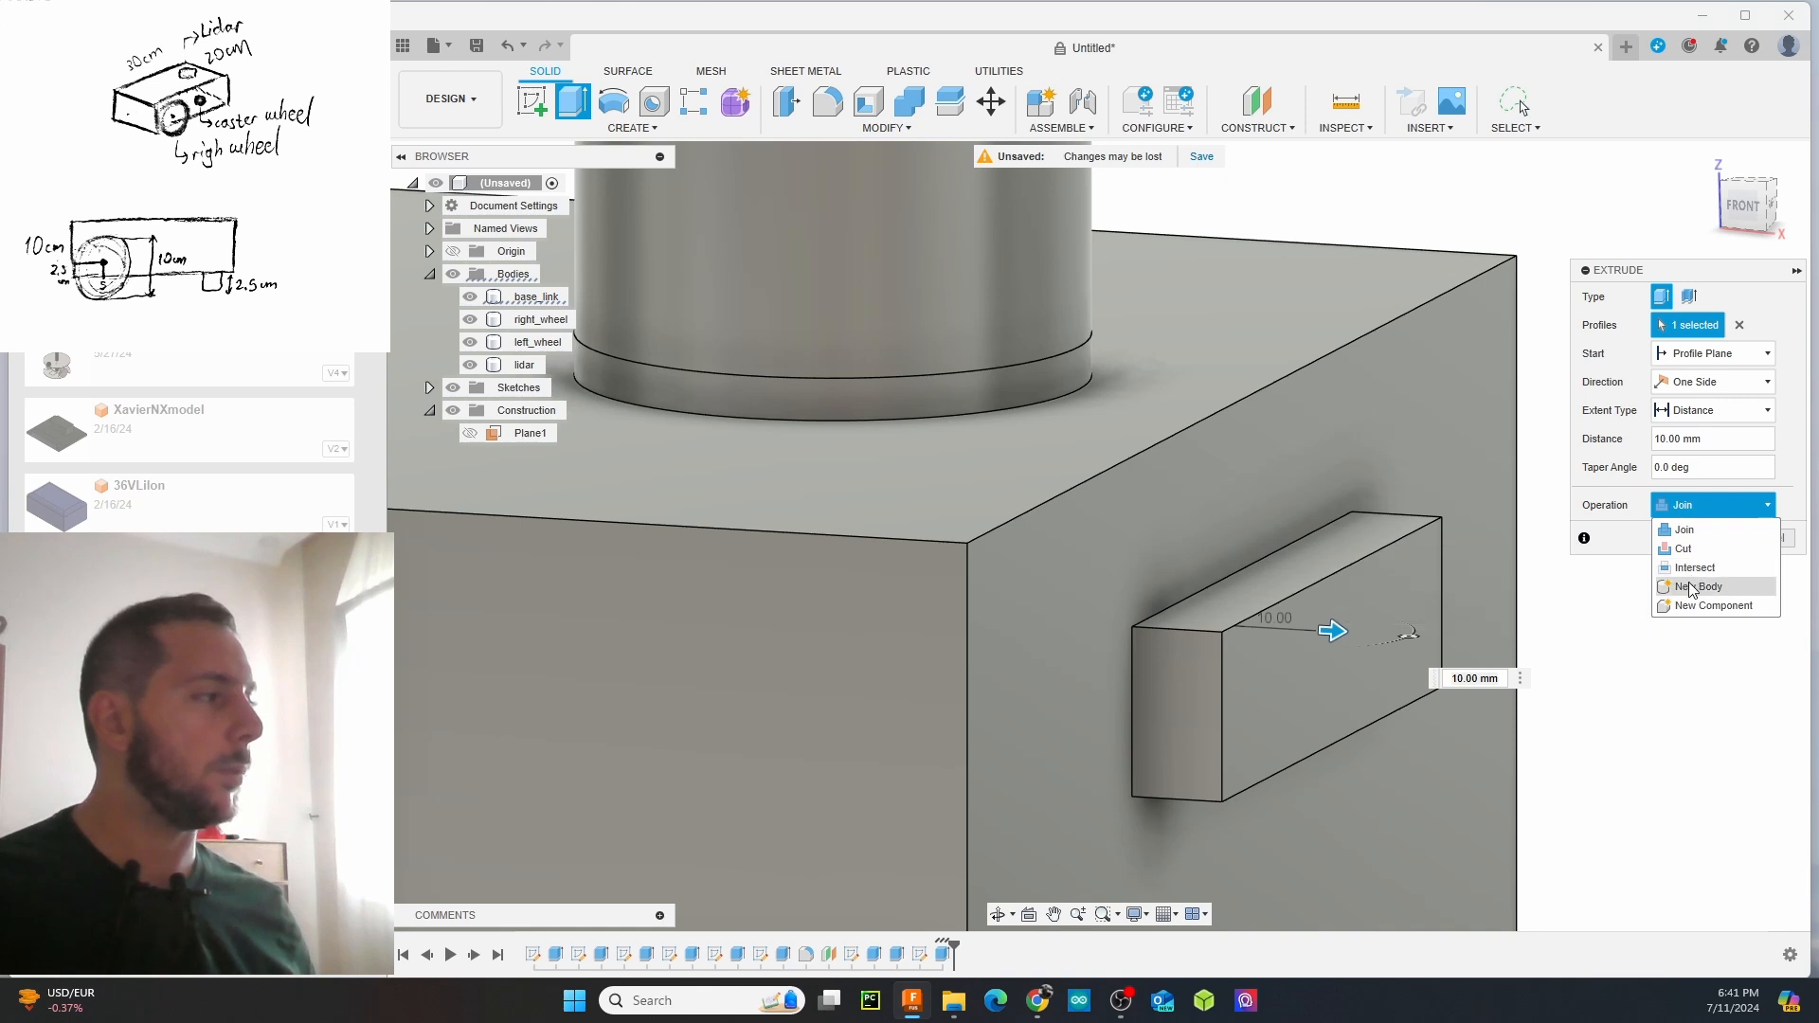
{"action": "left_click", "coordinate": [1698, 586]}
{"action": "scroll", "coordinate": [1243, 537], "scroll_direction": "down", "scroll_amount": 8}
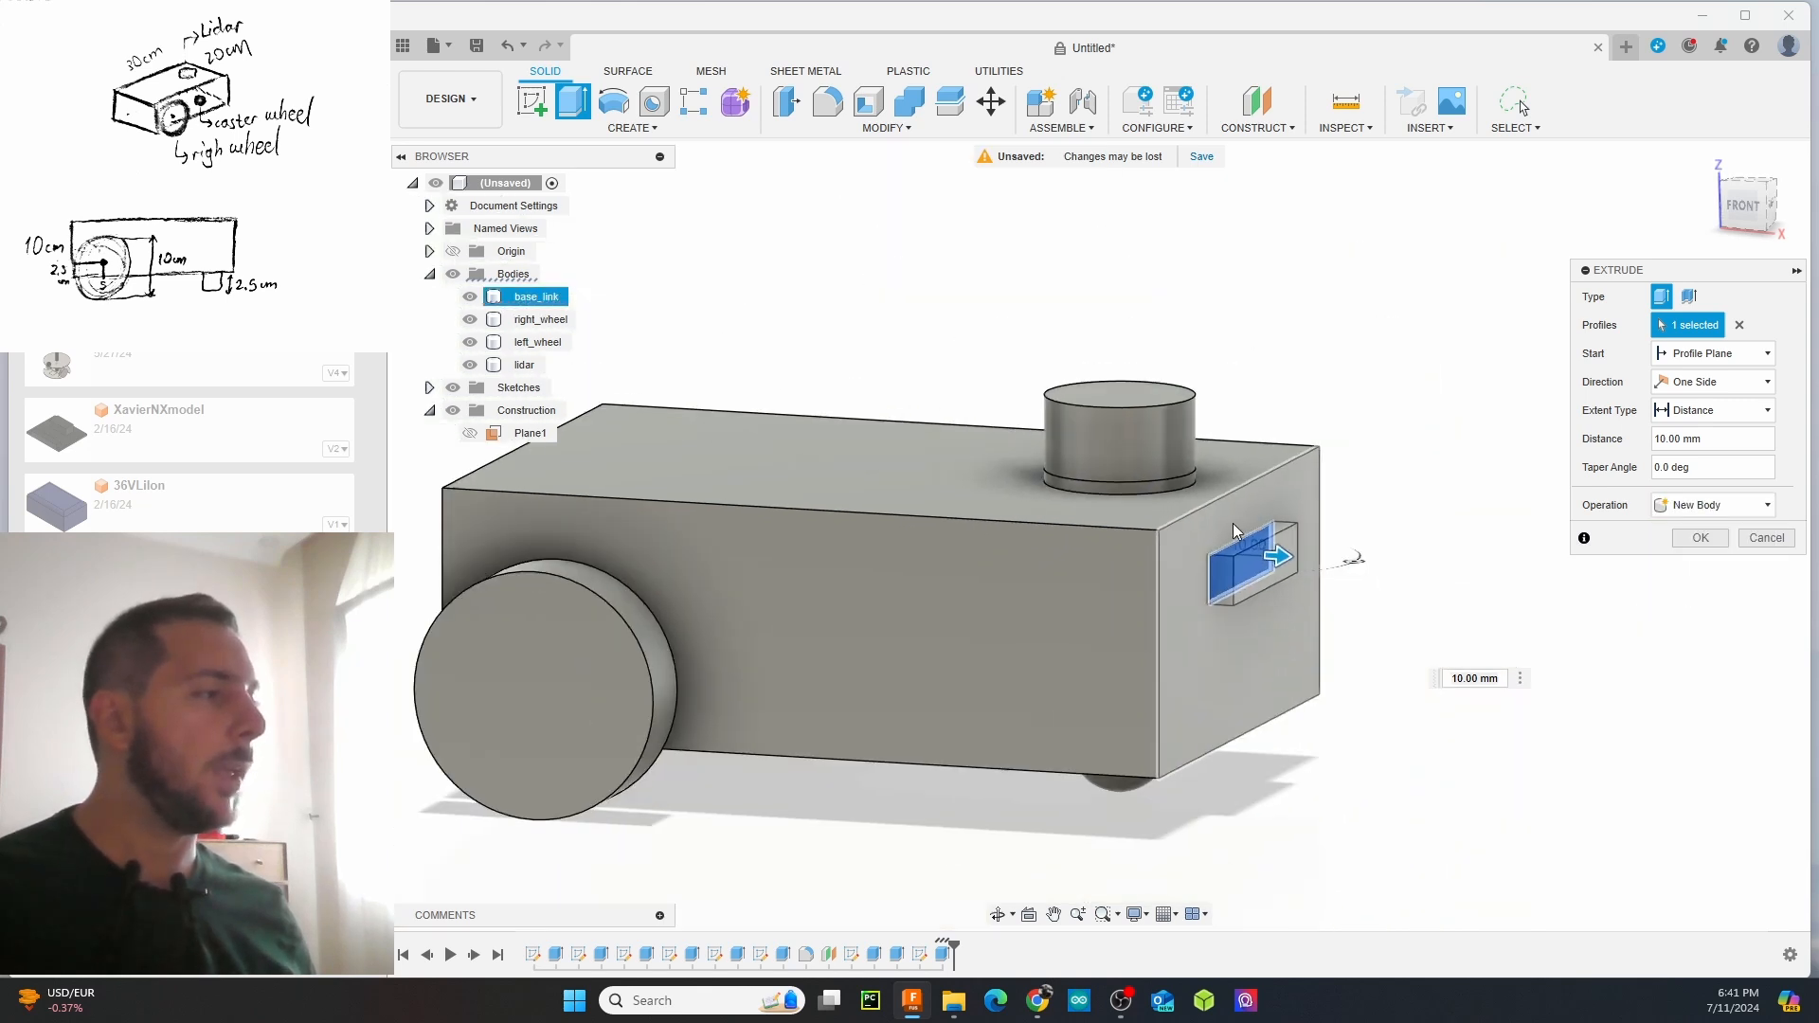
{"action": "mouse_move", "coordinate": [962, 377]}
{"action": "middle_mouse_down", "text": "shift"}
{"action": "mouse_move", "coordinate": [1369, 370]}
{"action": "mouse_move", "coordinate": [935, 376]}
{"action": "middle_mouse_up", "text": "shift"}
{"action": "key", "text": "Return"}
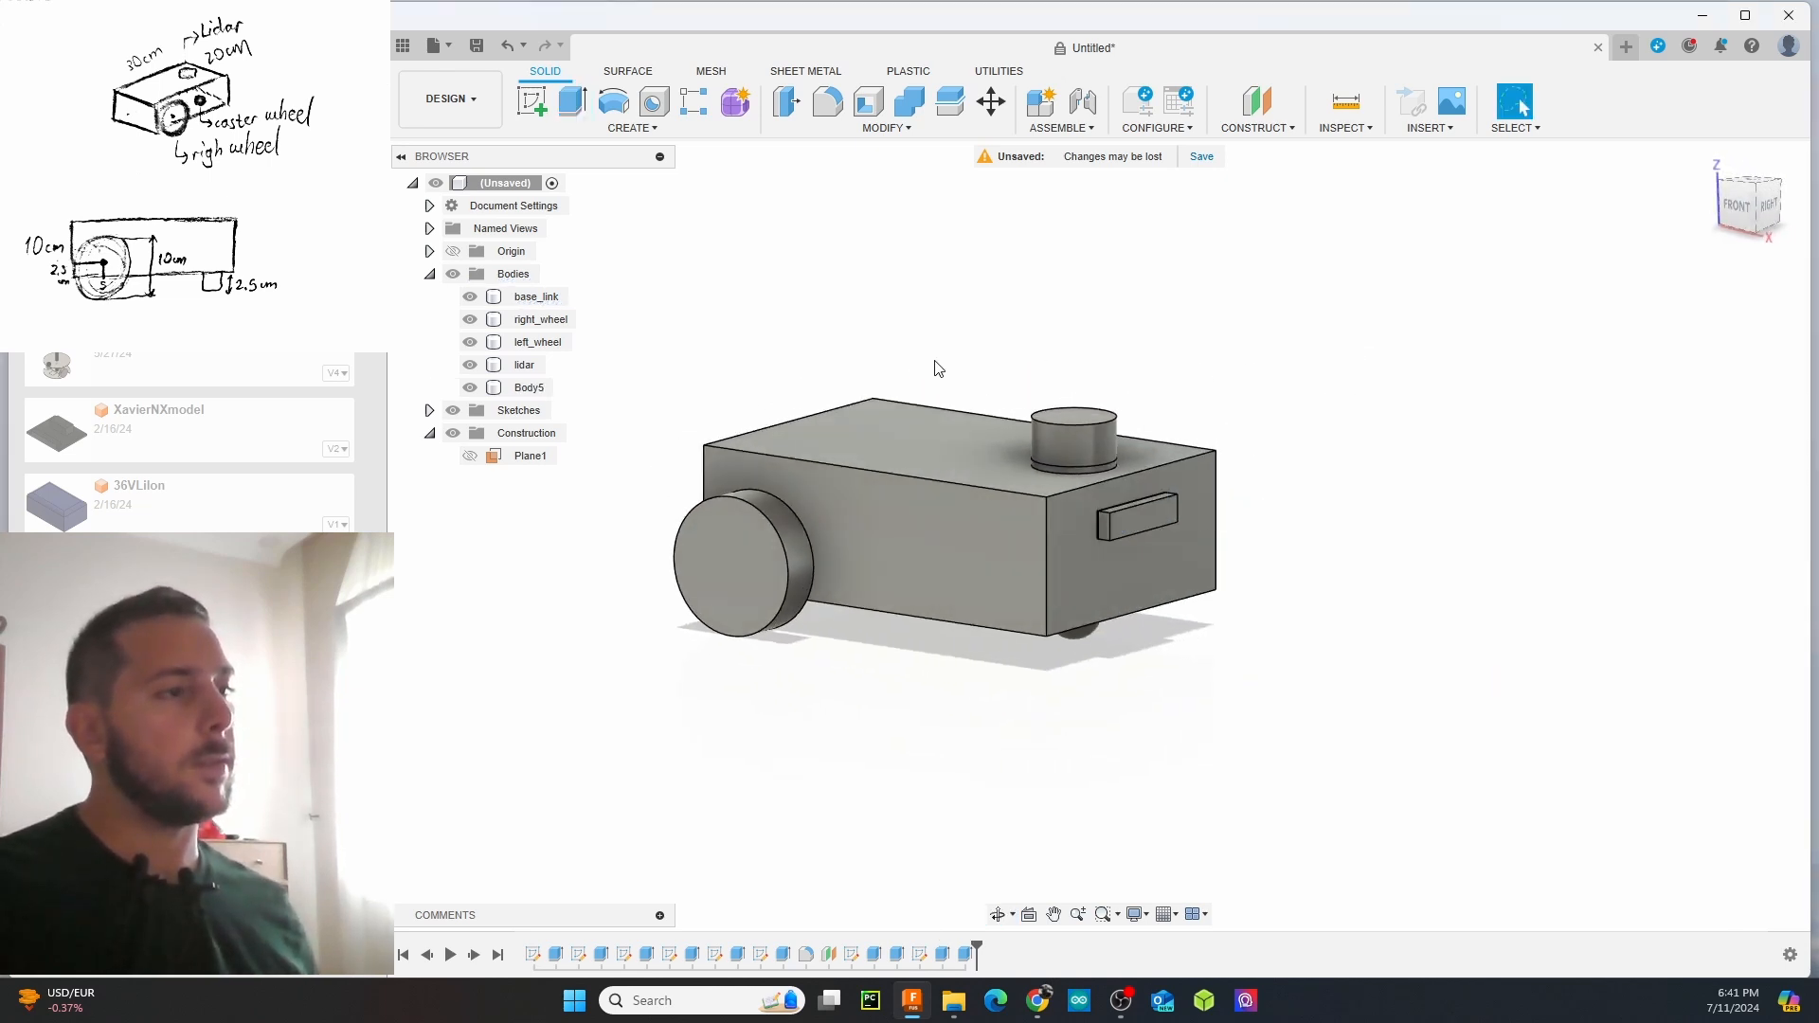
Select all five bodies of the robot and open the physical material settings for them
{"action": "mouse_move", "coordinate": [962, 357]}
{"action": "left_mouse_down"}
{"action": "mouse_move", "coordinate": [787, 560]}
{"action": "mouse_move", "coordinate": [839, 574]}
{"action": "mouse_move", "coordinate": [891, 623]}
{"action": "left_mouse_up"}
{"action": "left_click", "coordinate": [1186, 304]}
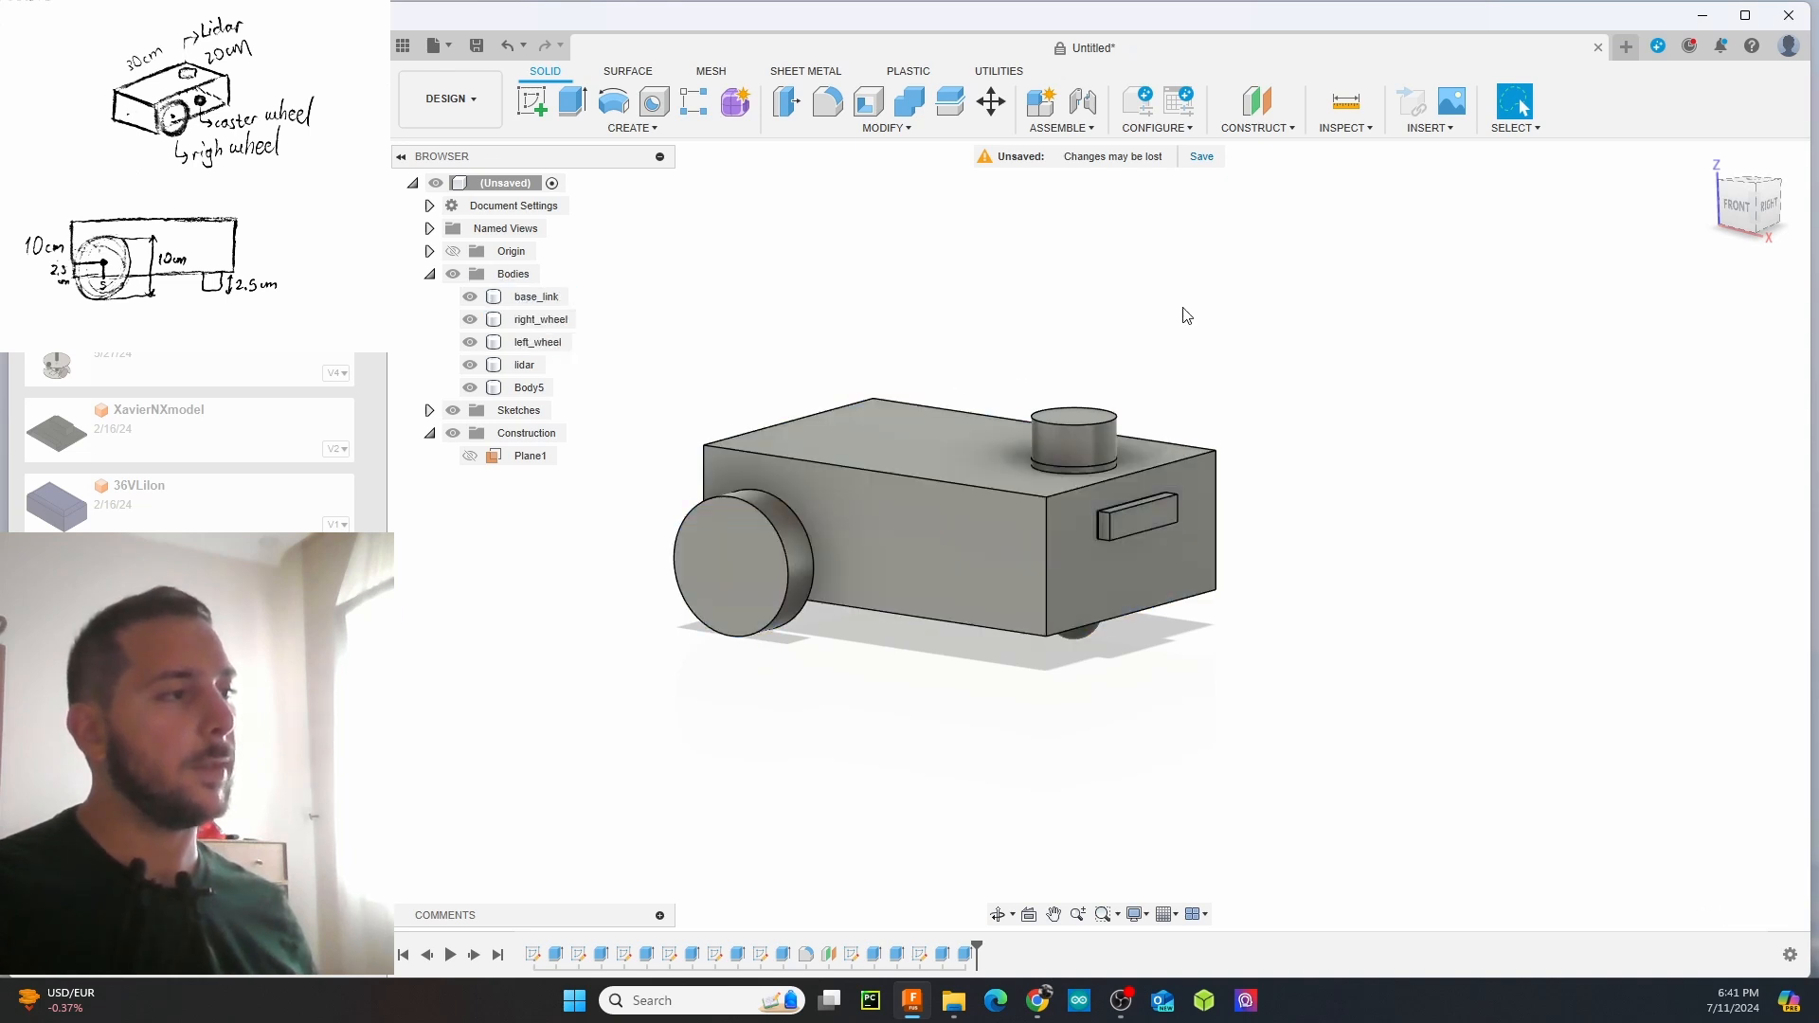
{"action": "left_click_drag", "start_coordinate": [1299, 264], "coordinate": [805, 653]}
{"action": "left_click", "coordinate": [1110, 317]}
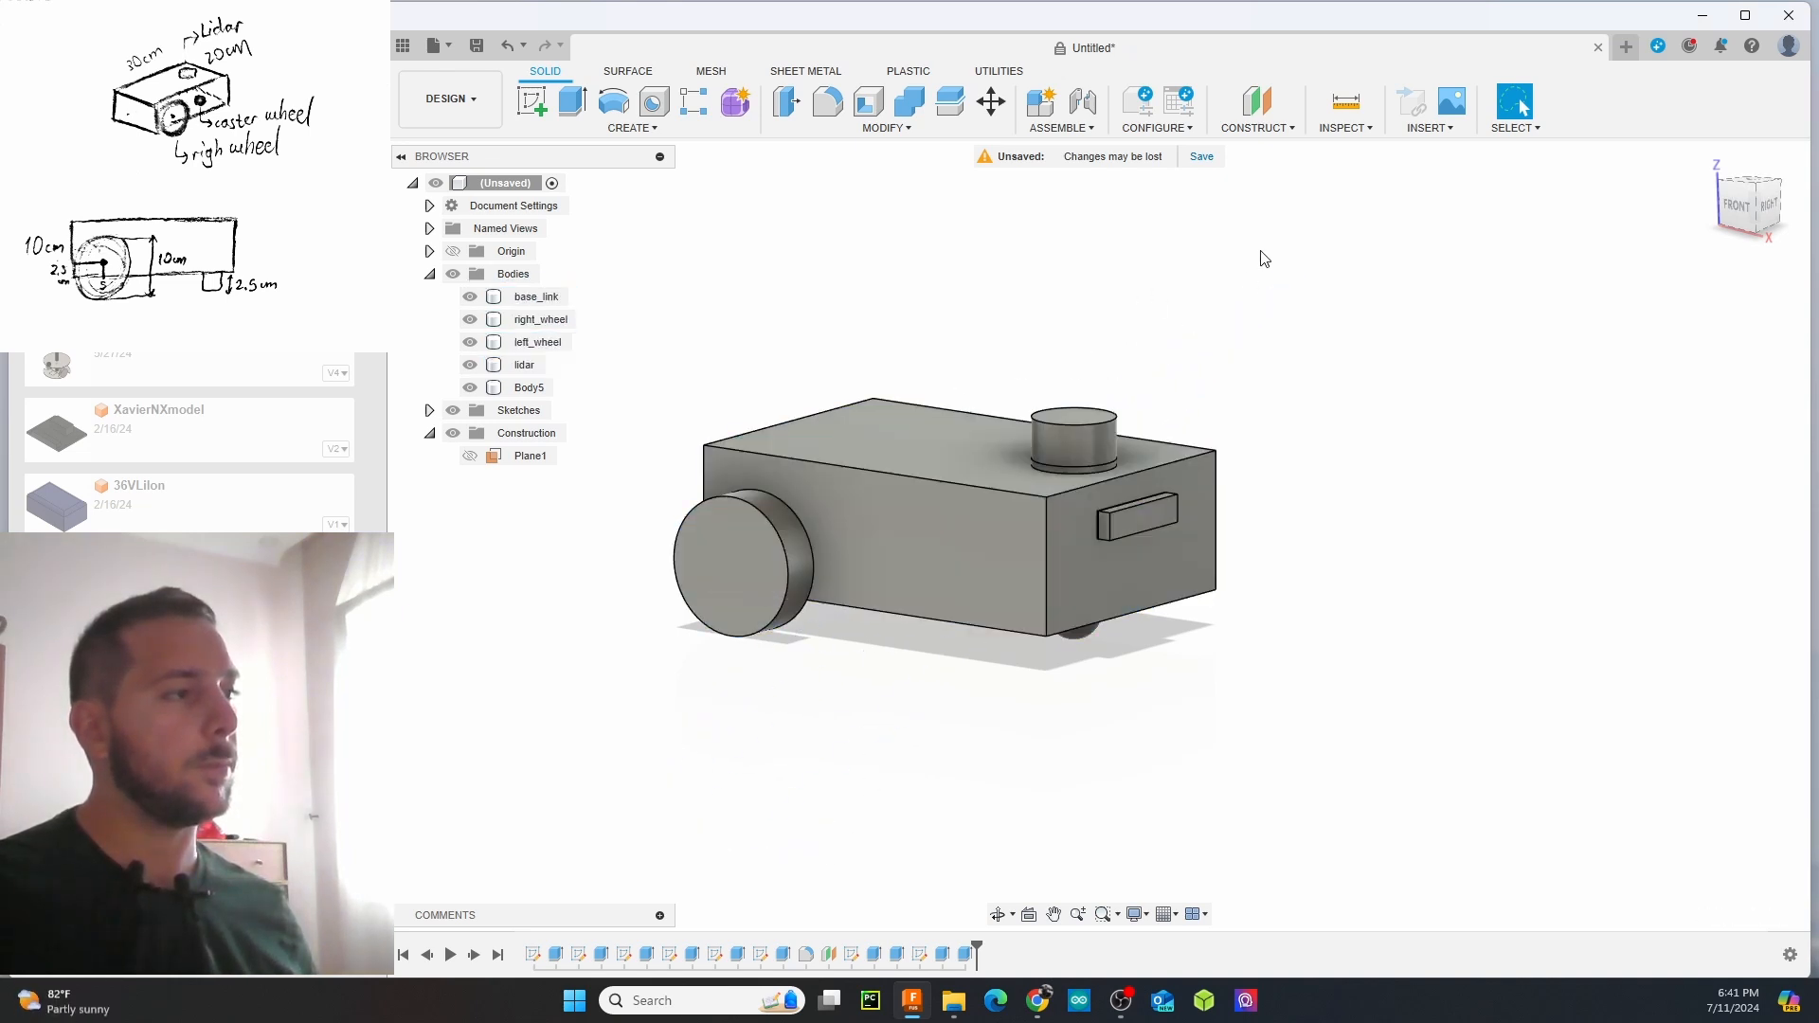
{"action": "mouse_move", "coordinate": [1260, 256]}
{"action": "left_mouse_down"}
{"action": "mouse_move", "coordinate": [609, 641]}
{"action": "mouse_move", "coordinate": [1299, 638]}
{"action": "left_mouse_up"}
{"action": "right_click", "coordinate": [1012, 582]}
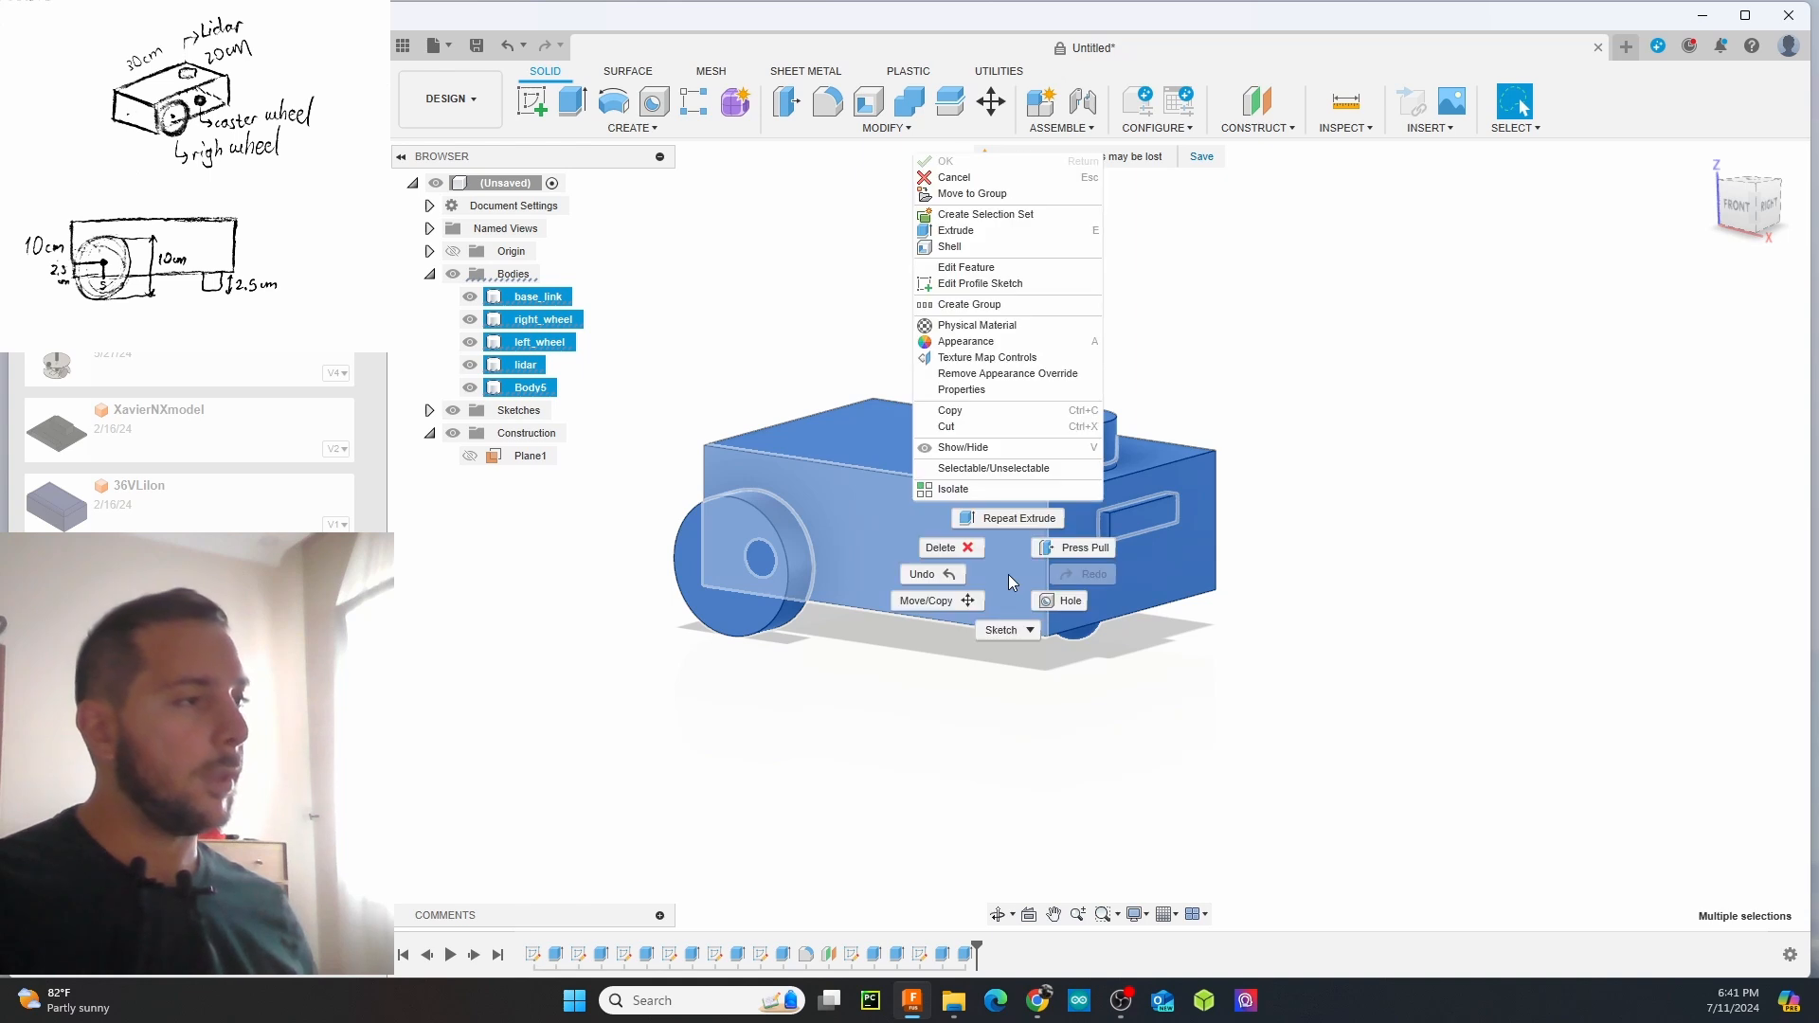
{"action": "left_click", "coordinate": [992, 327]}
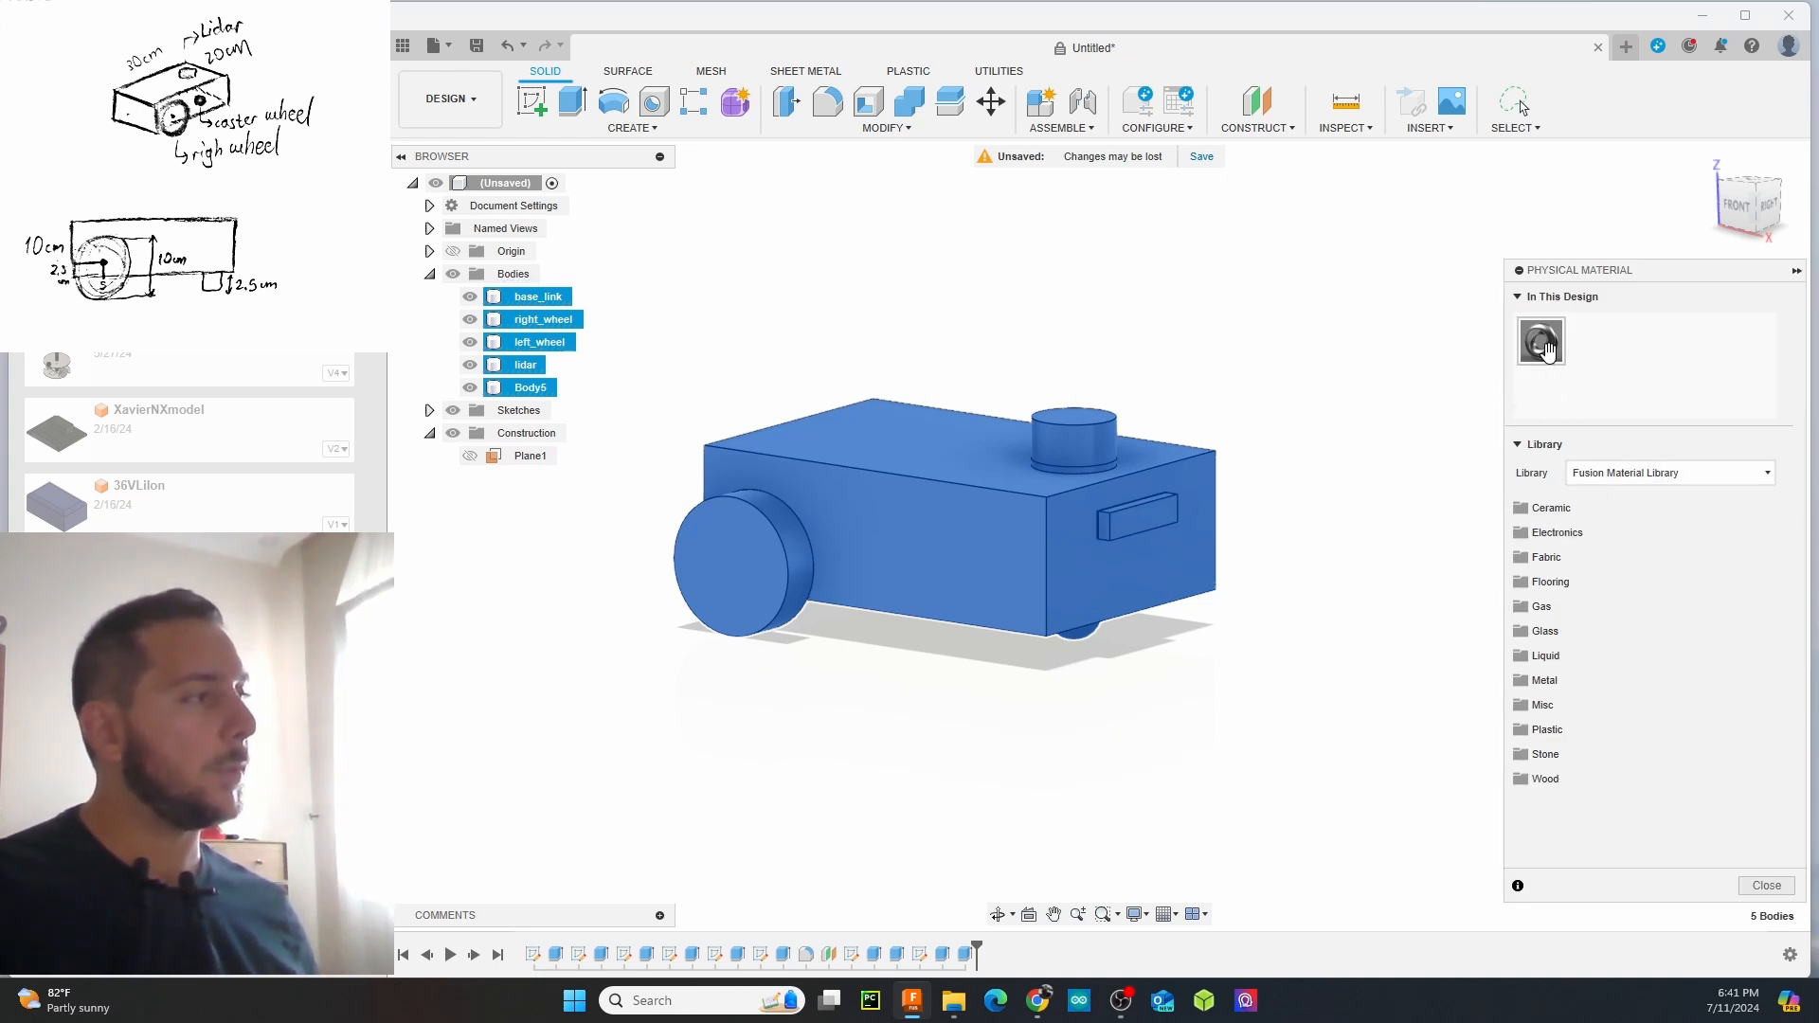
Check the density of the Steel material used in the design
{"action": "right_click", "coordinate": [1549, 351]}
{"action": "left_click", "coordinate": [1589, 367]}
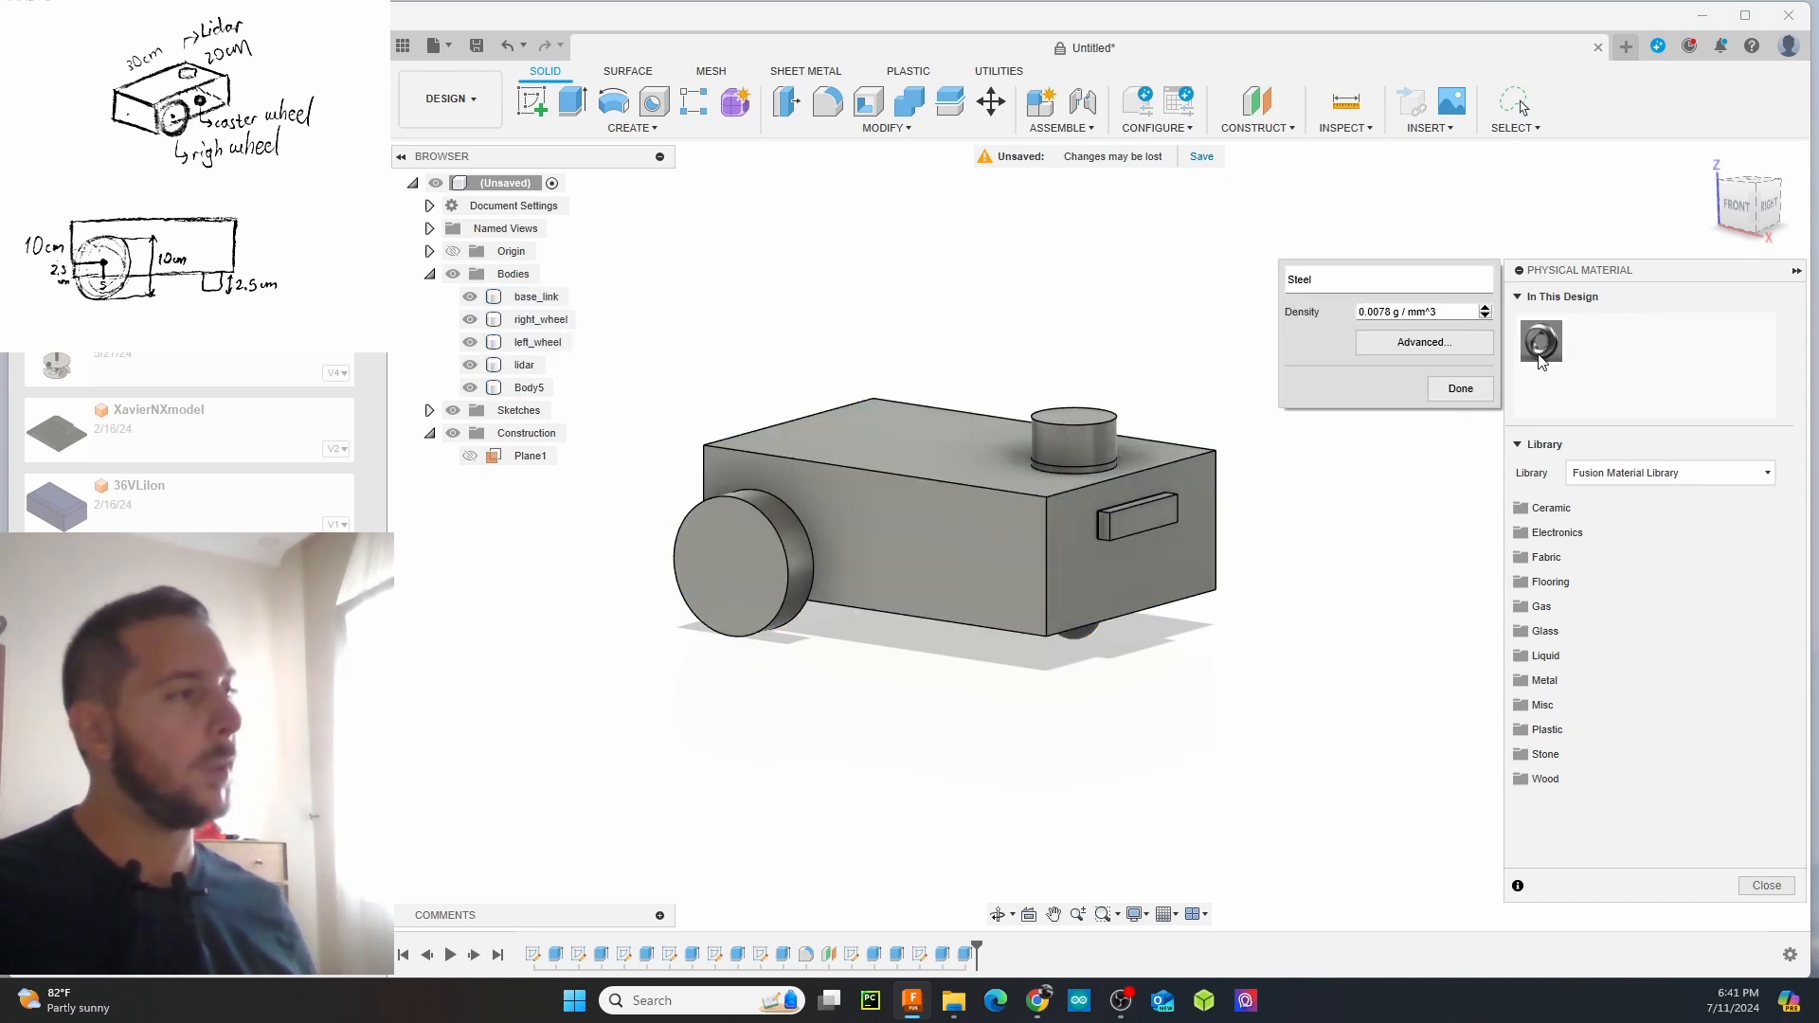
{"action": "left_click", "coordinate": [1584, 378]}
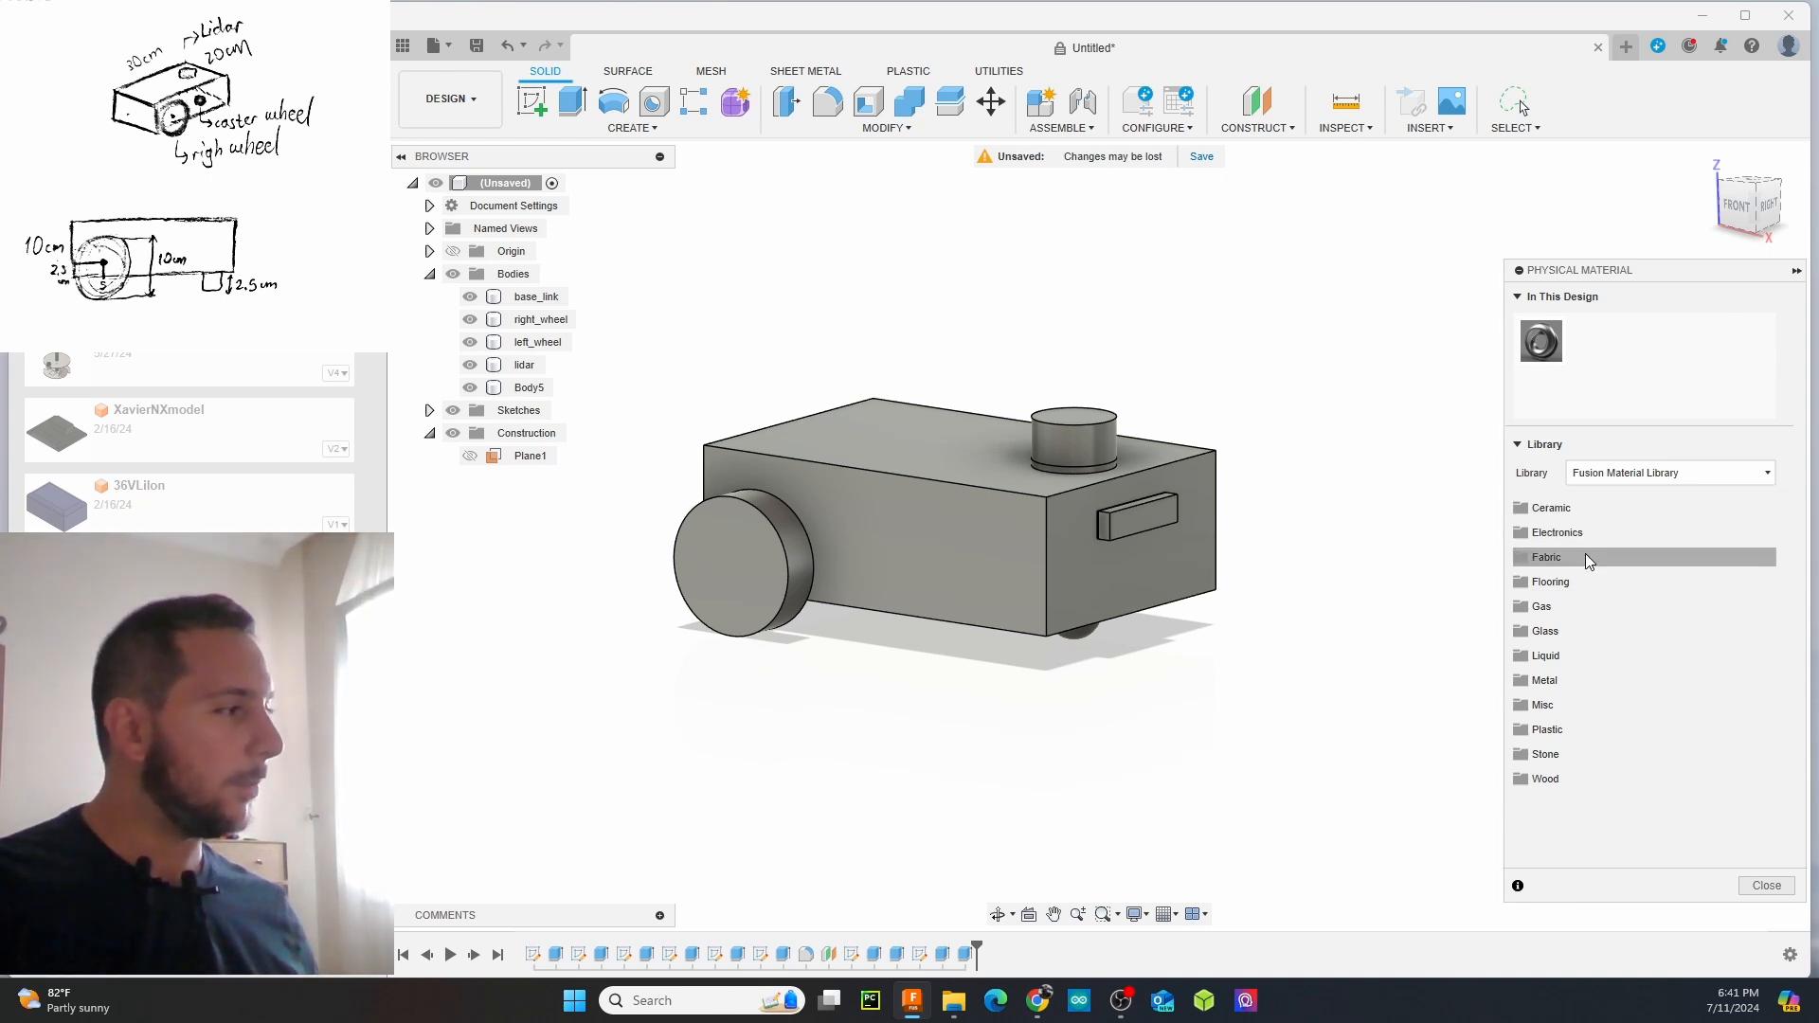
Add ABS Plastic from the Plastic category of the Fusion Material Library to the design's materials
{"action": "left_click", "coordinate": [1584, 730]}
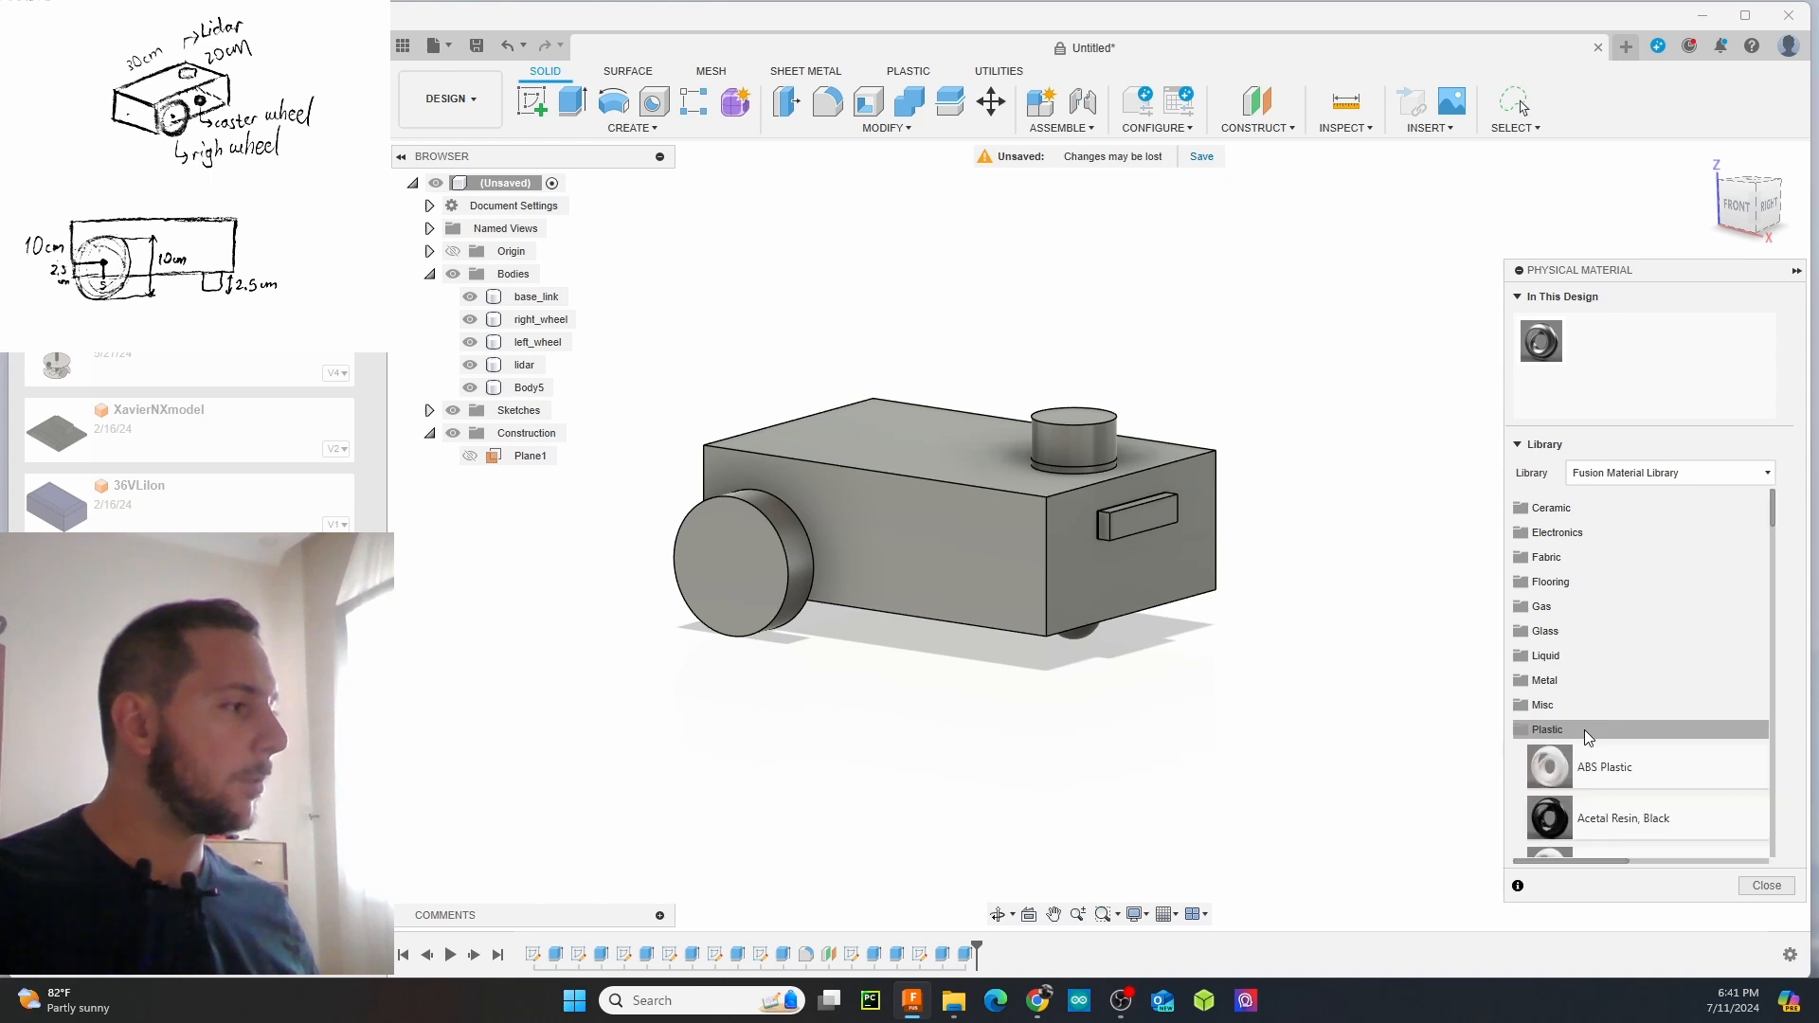
{"action": "scroll", "coordinate": [1602, 720], "scroll_direction": "down", "scroll_amount": 3}
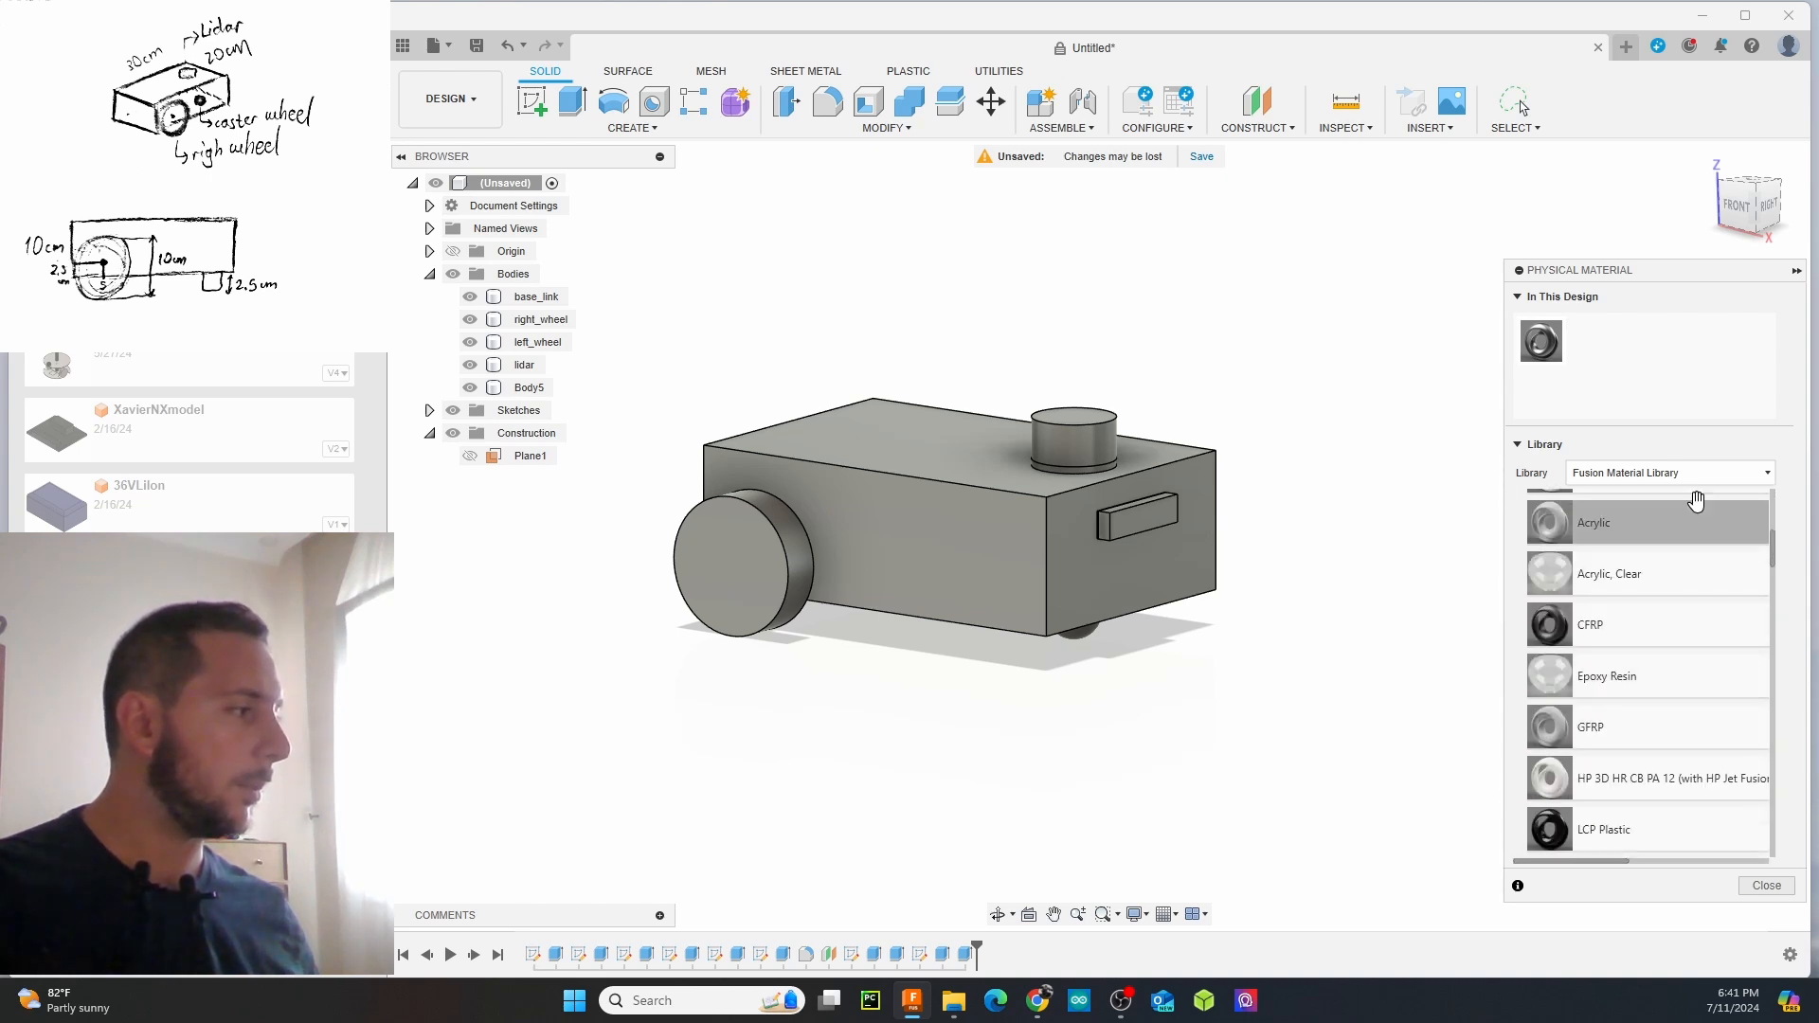
{"action": "scroll", "coordinate": [1653, 637], "scroll_direction": "up", "scroll_amount": 4}
{"action": "scroll", "coordinate": [1649, 640], "scroll_direction": "down", "scroll_amount": 3}
{"action": "scroll", "coordinate": [1639, 625], "scroll_direction": "up", "scroll_amount": 3}
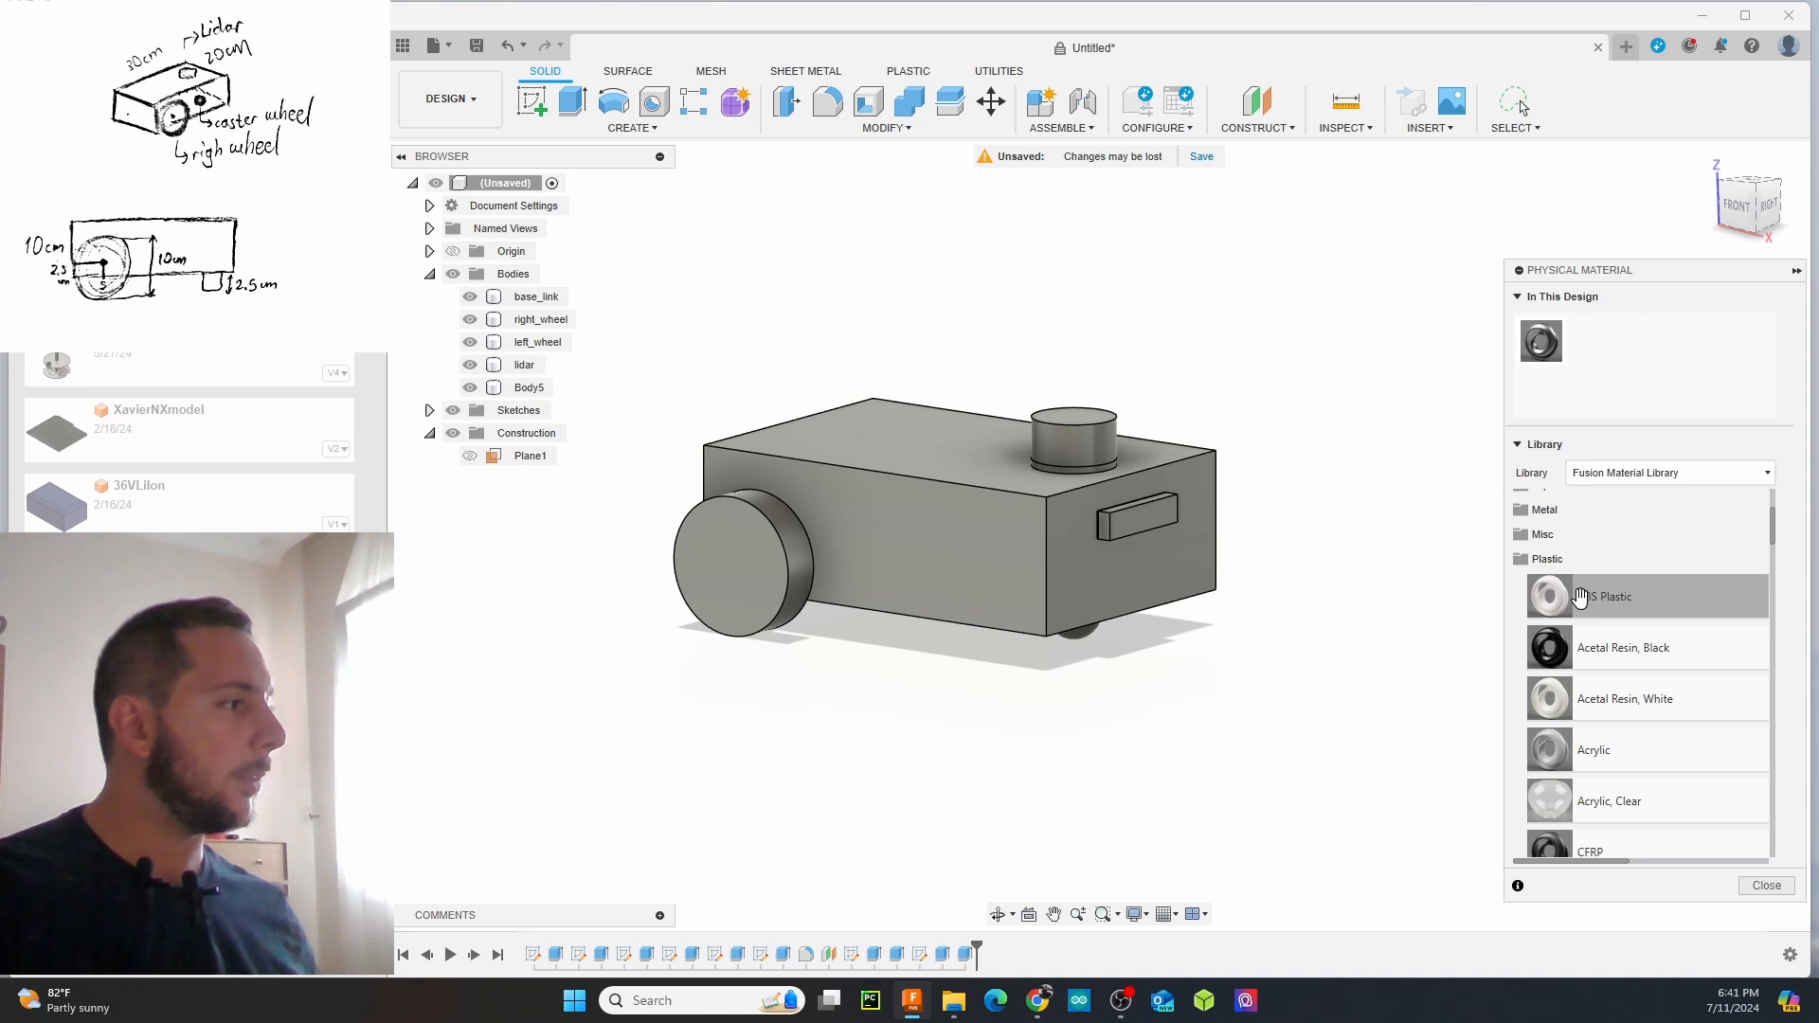
{"action": "left_click_drag", "start_coordinate": [1592, 599], "coordinate": [950, 520]}
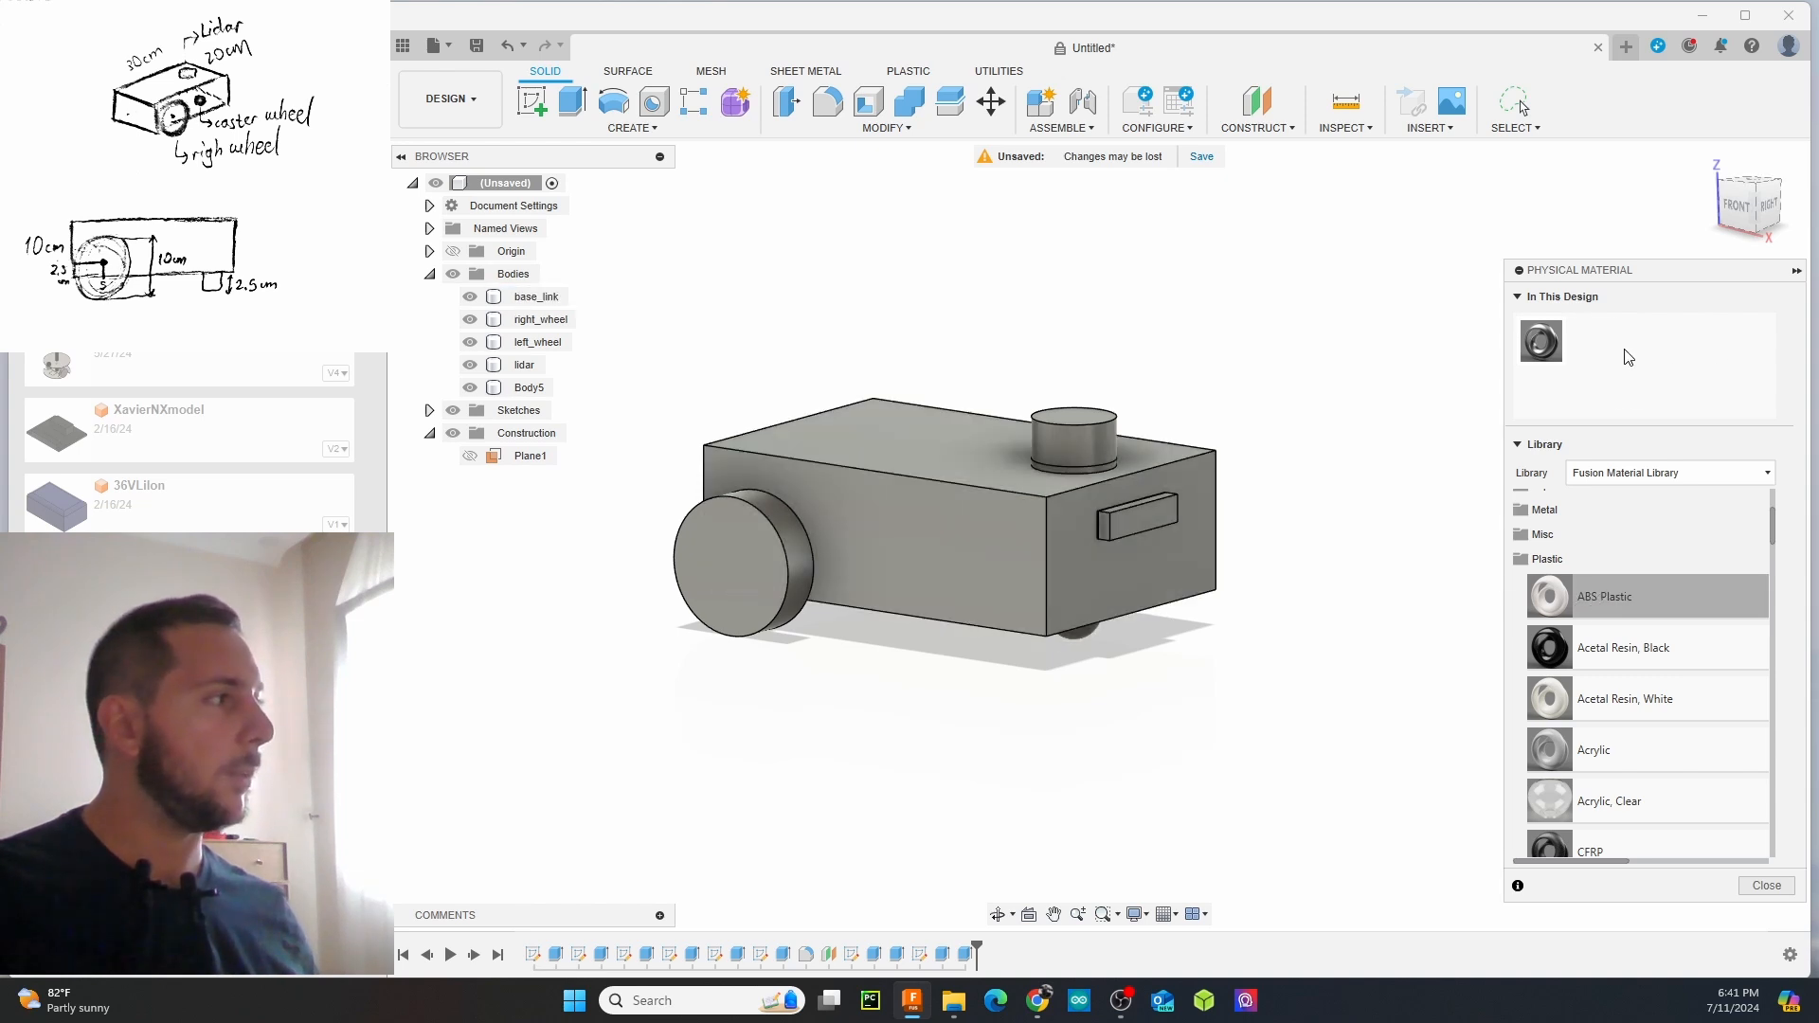
Set the density of the design's ABS Plastic material to 0.0010 g/mm^3
{"action": "right_click", "coordinate": [1608, 354]}
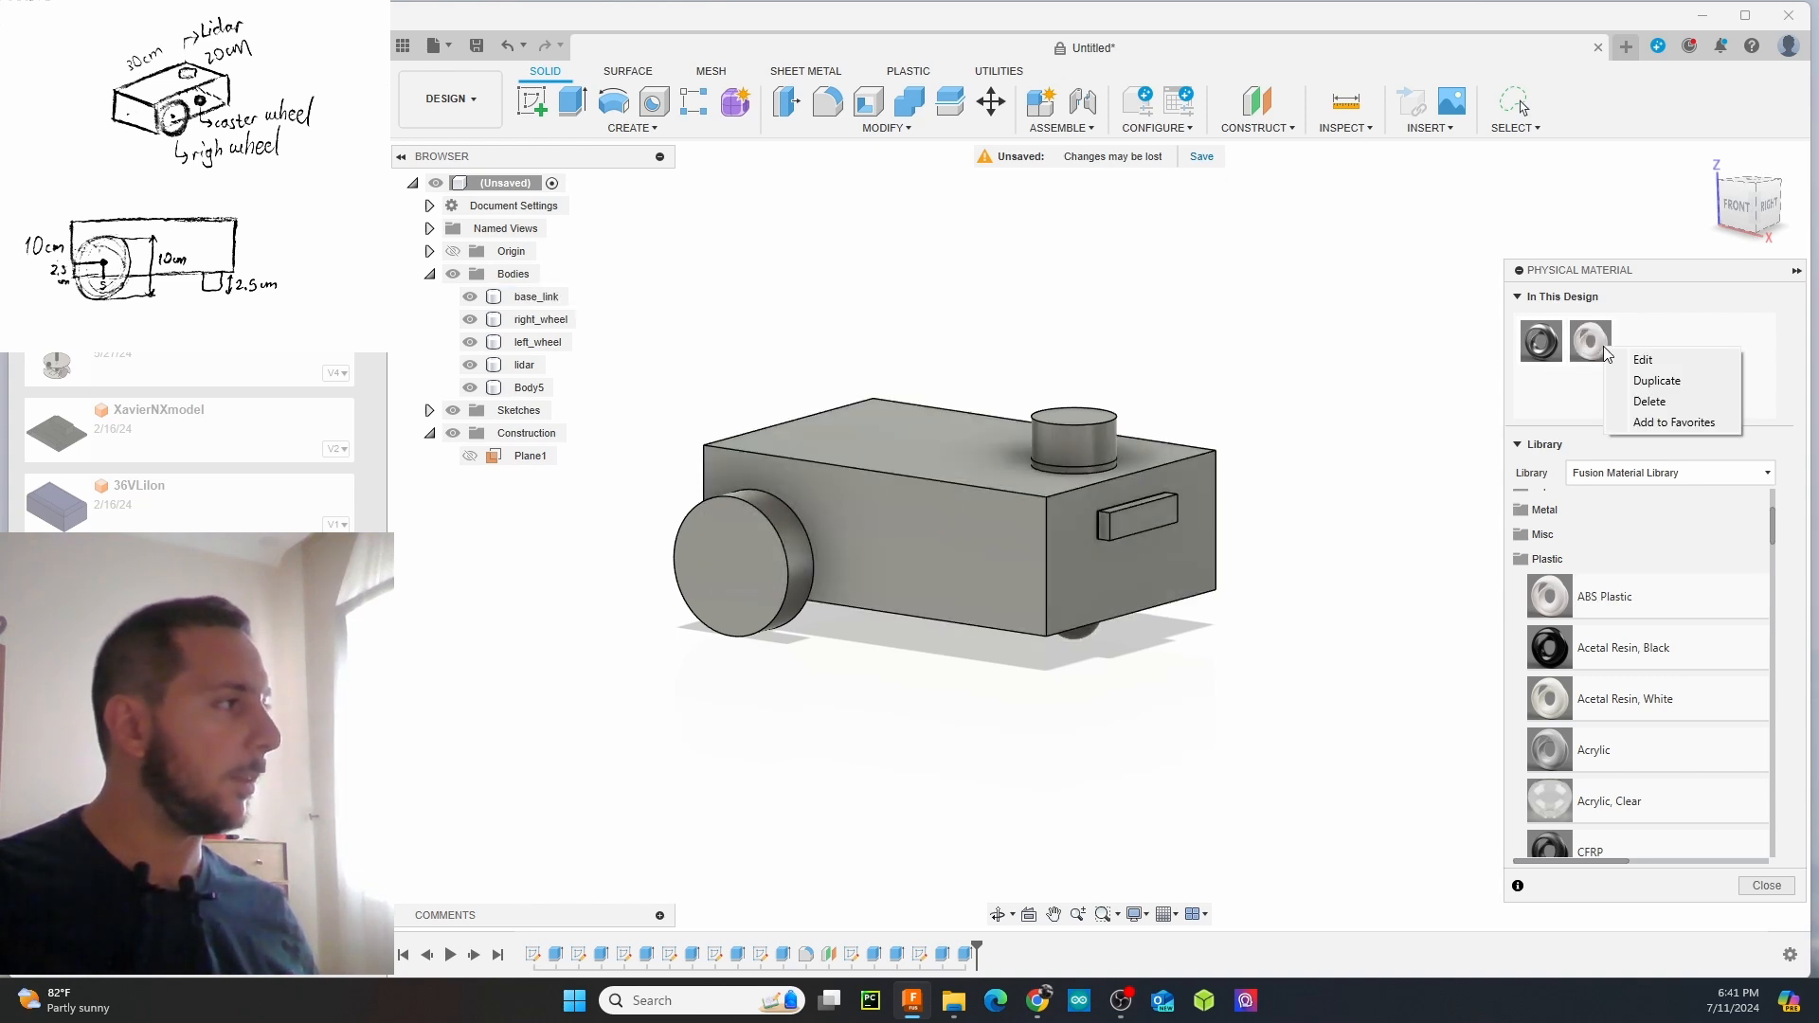
{"action": "double_click", "coordinate": [1599, 346]}
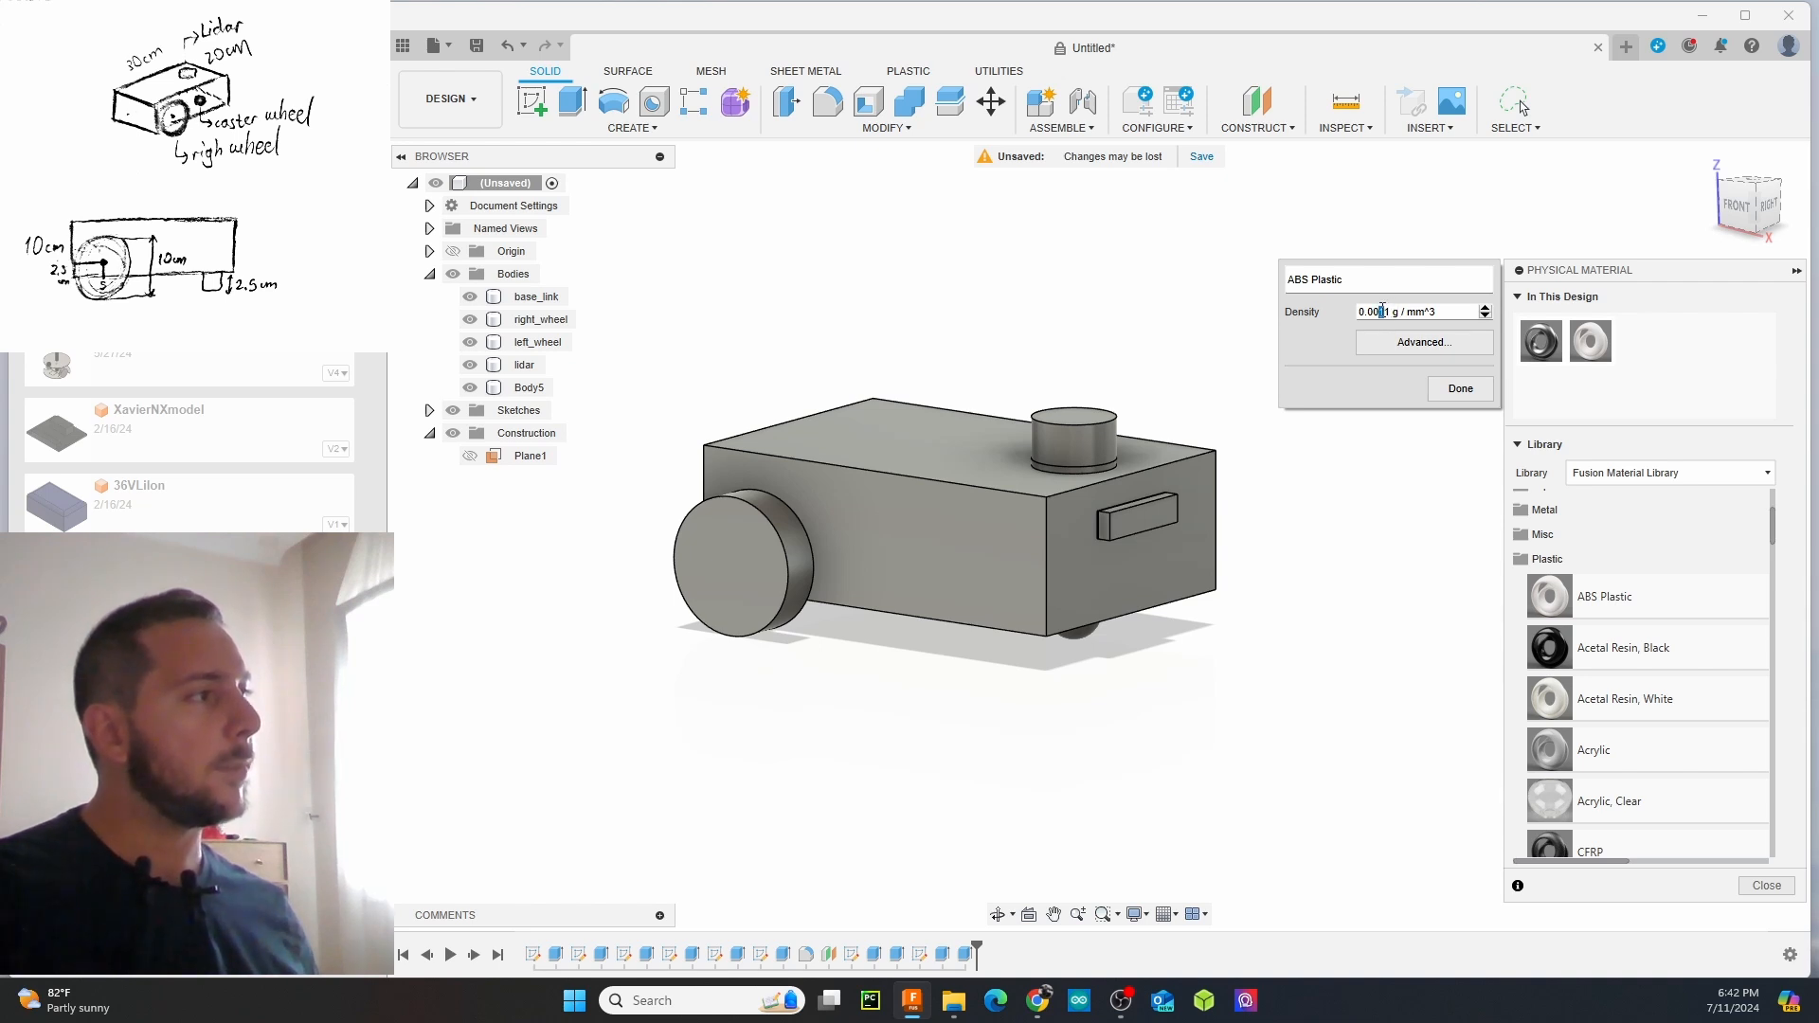
{"action": "left_click", "coordinate": [1399, 311]}
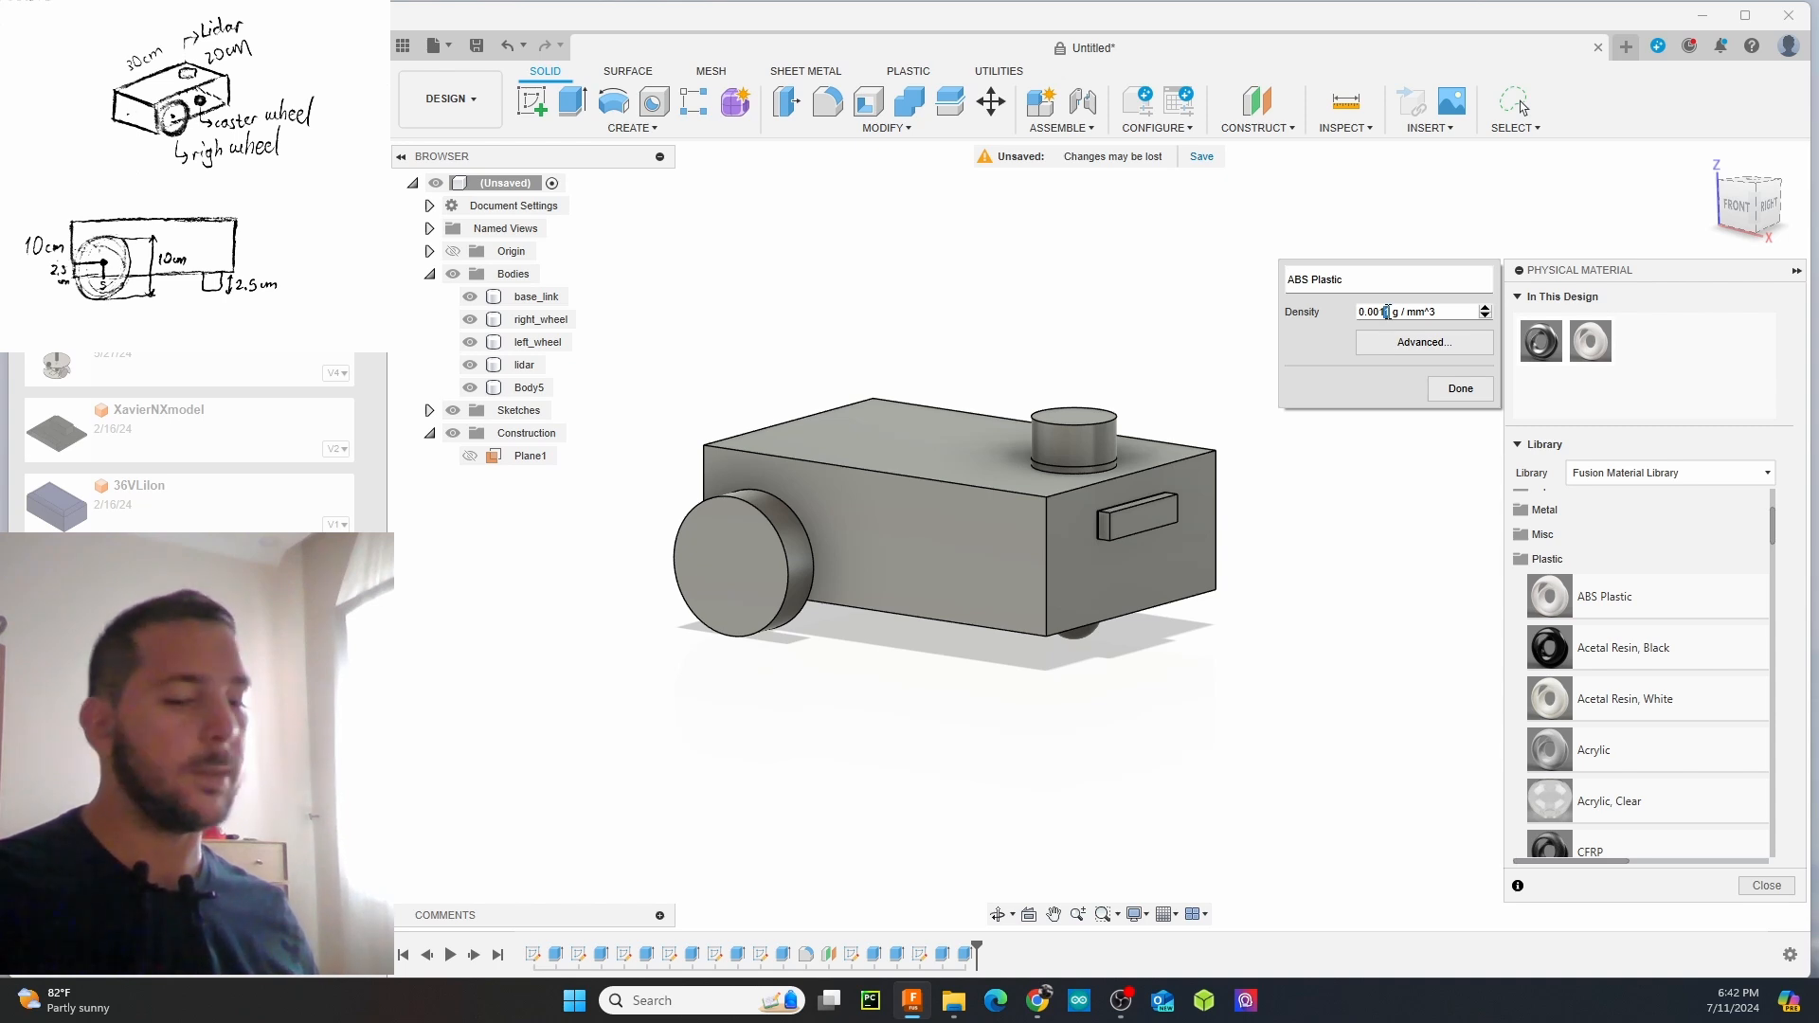
{"action": "key", "text": "BackSpace"}
{"action": "type", "text": "0"}
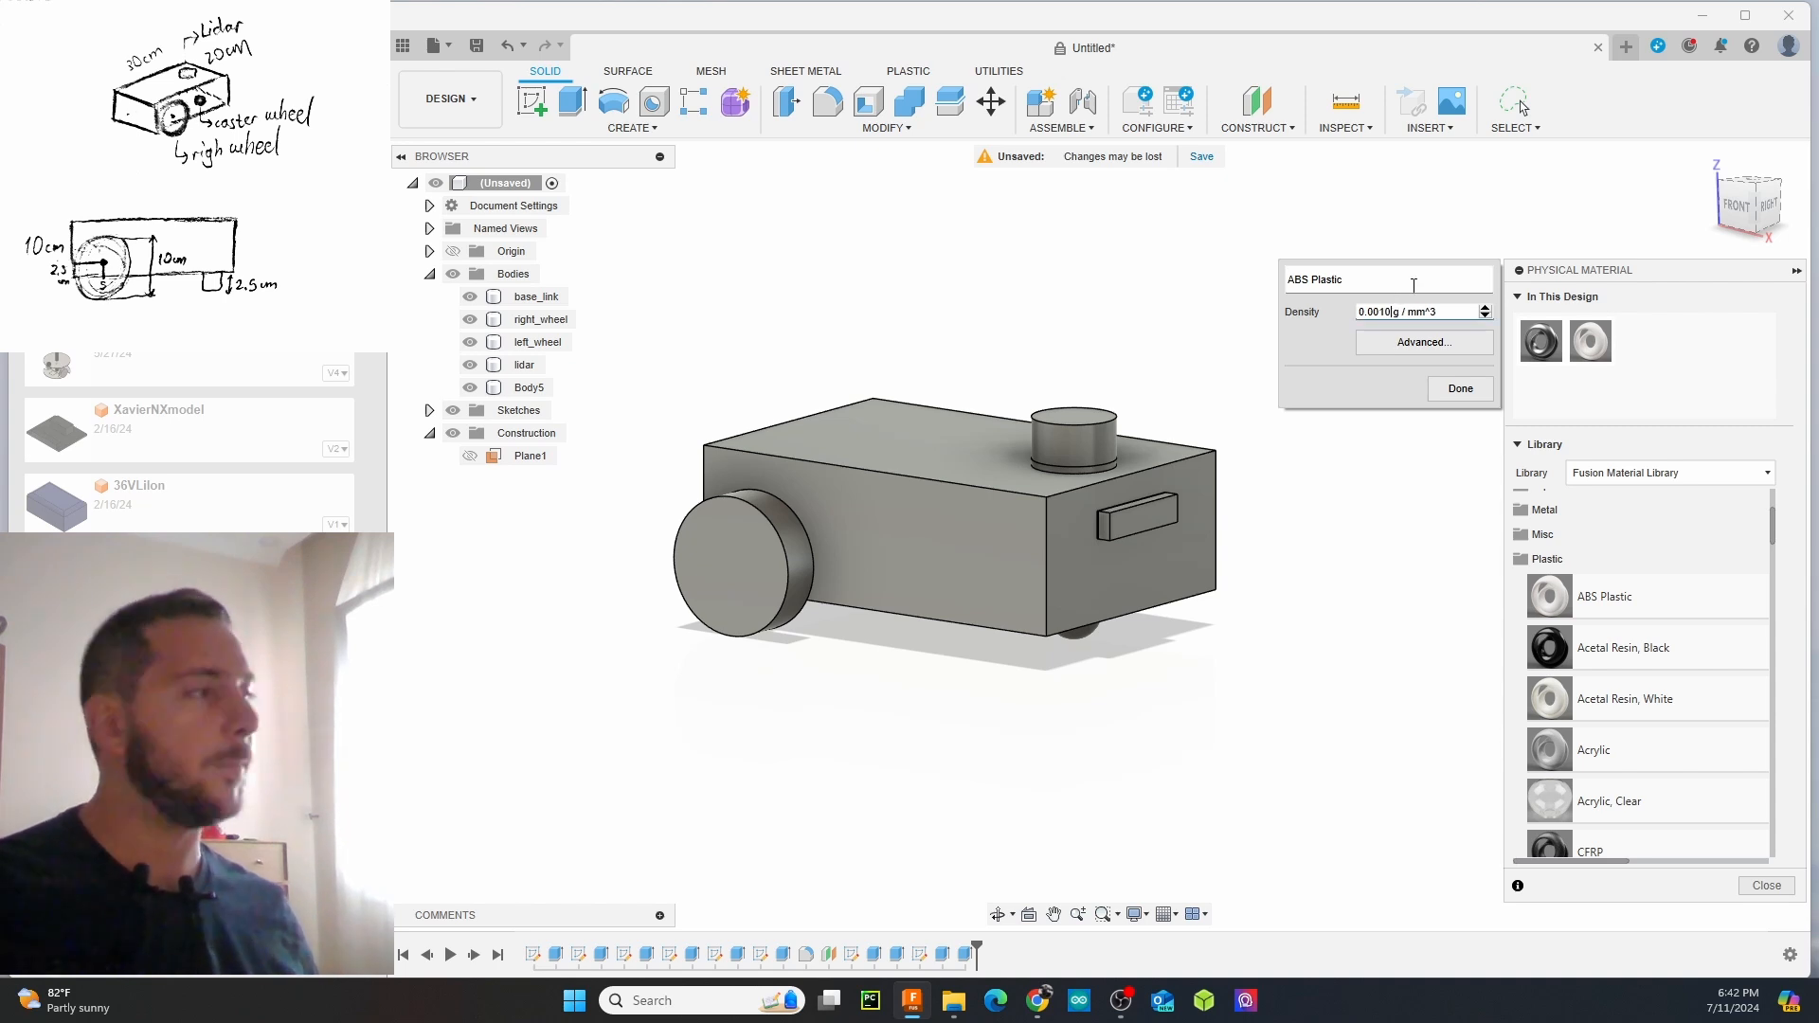
{"action": "left_click", "coordinate": [1460, 389]}
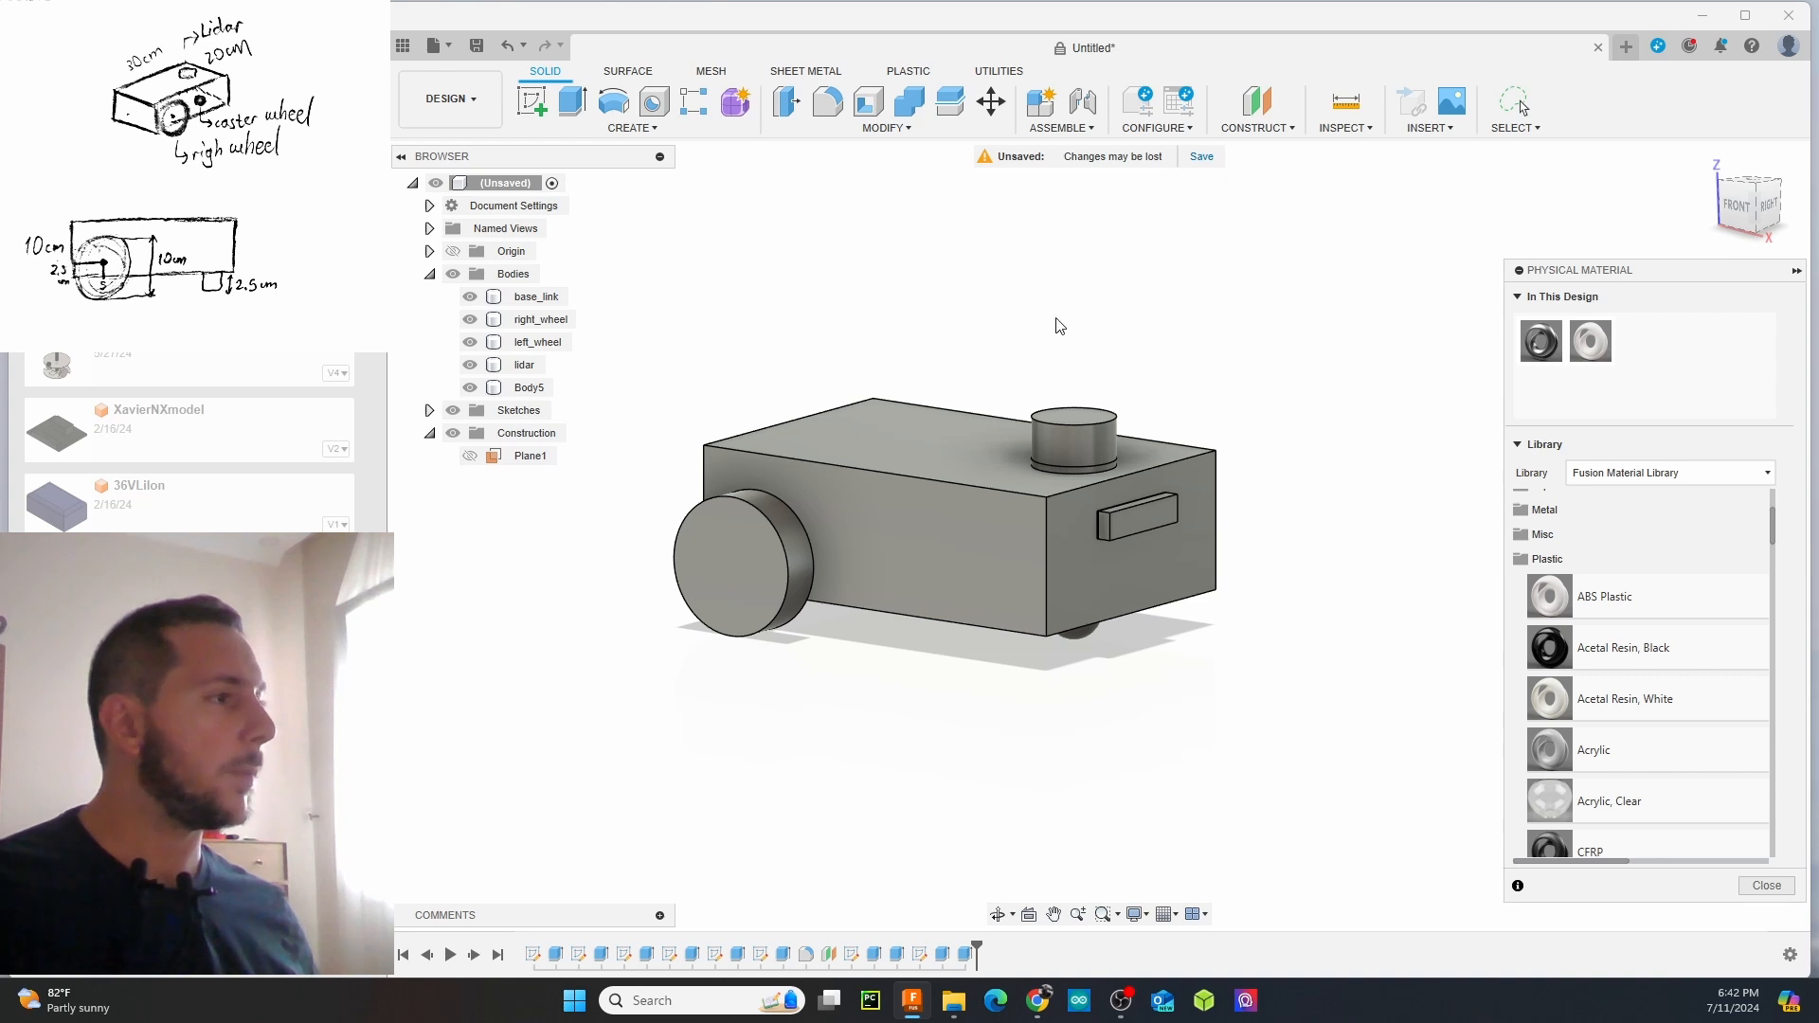
Assign the edited ABS Plastic to all five robot bodies and collapse the physical material settings
{"action": "mouse_move", "coordinate": [1196, 226]}
{"action": "left_mouse_down"}
{"action": "mouse_move", "coordinate": [1023, 277]}
{"action": "mouse_move", "coordinate": [722, 478]}
{"action": "mouse_move", "coordinate": [991, 722]}
{"action": "mouse_move", "coordinate": [1325, 592]}
{"action": "mouse_move", "coordinate": [1255, 420]}
{"action": "left_mouse_up"}
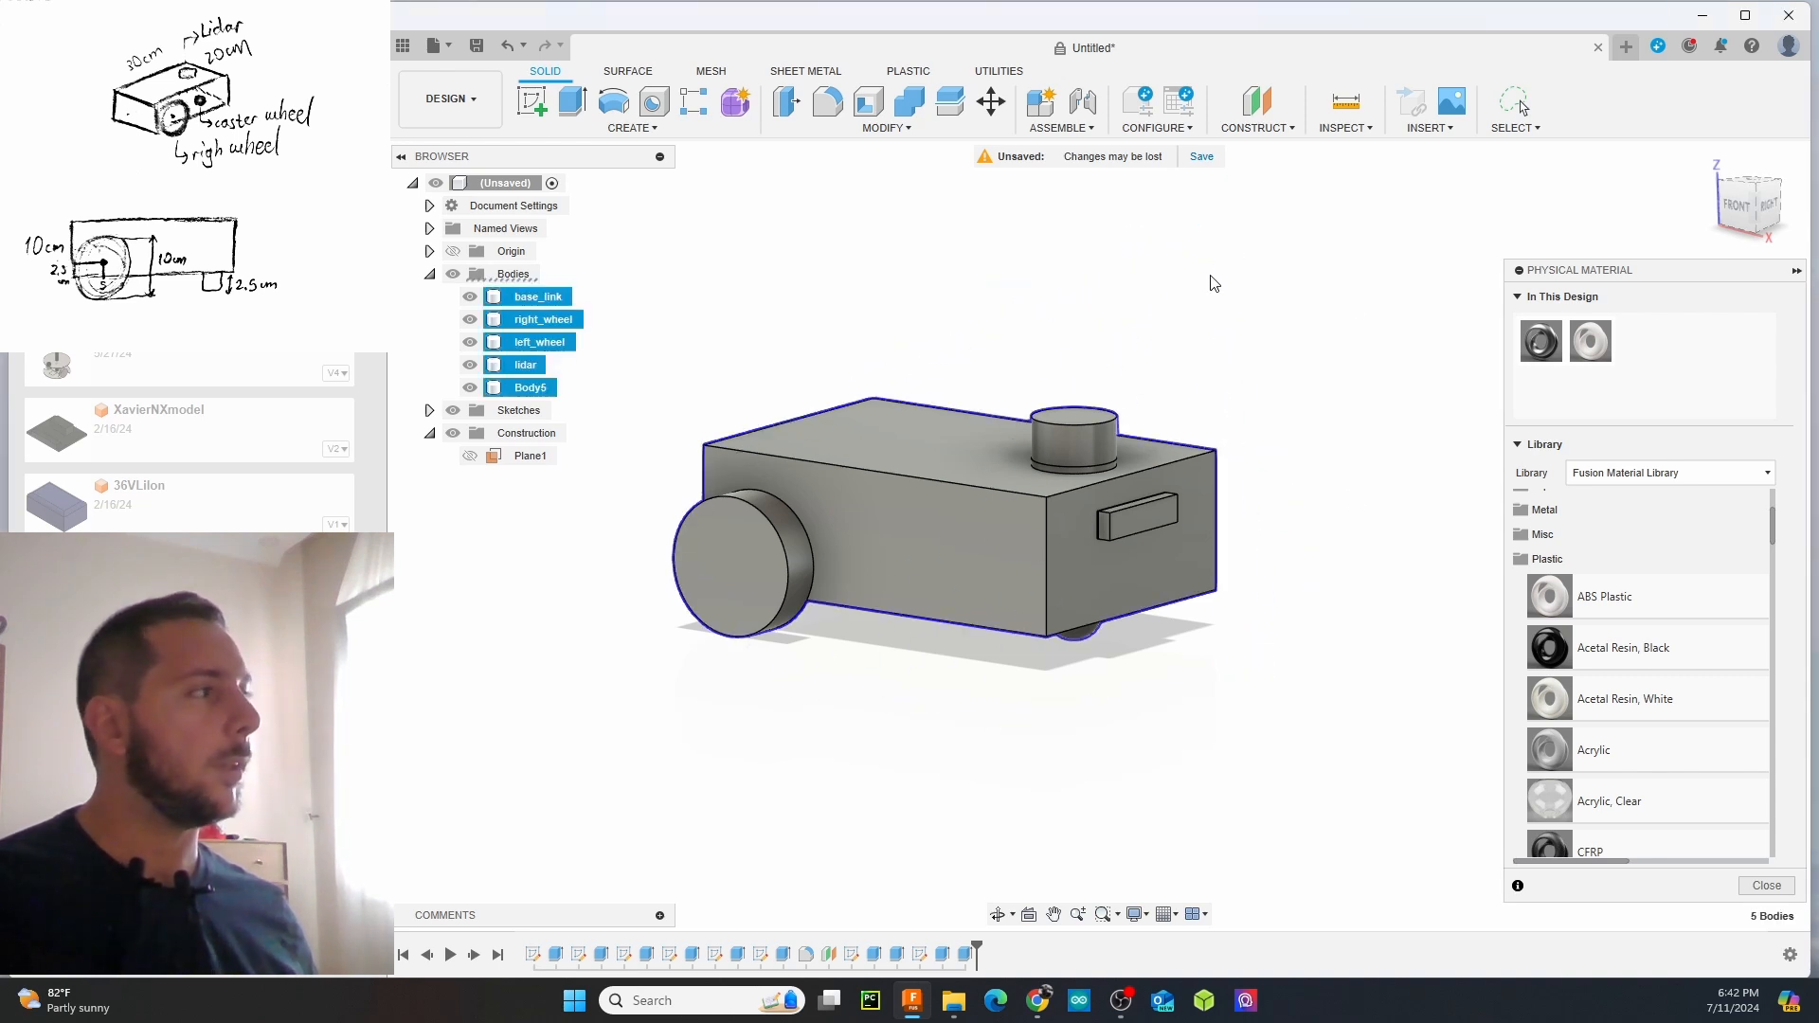
{"action": "left_click_drag", "start_coordinate": [1591, 341], "coordinate": [938, 519]}
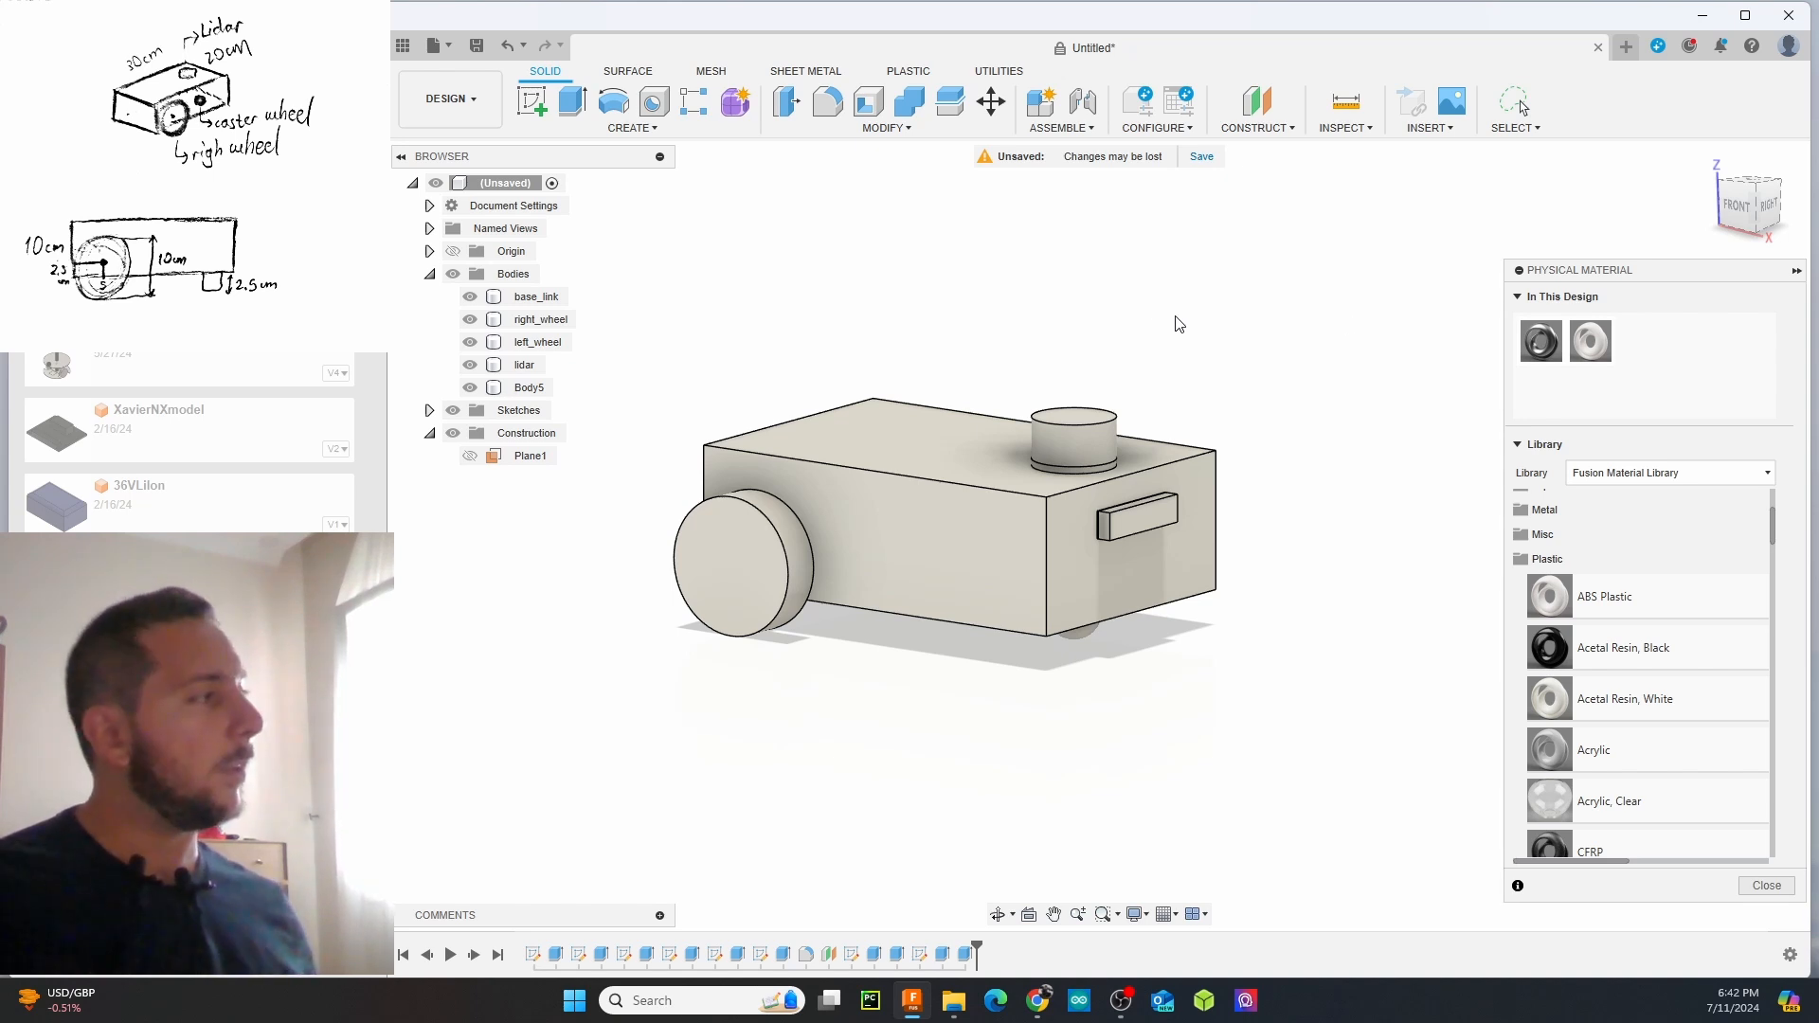
{"action": "left_click", "coordinate": [1796, 271]}
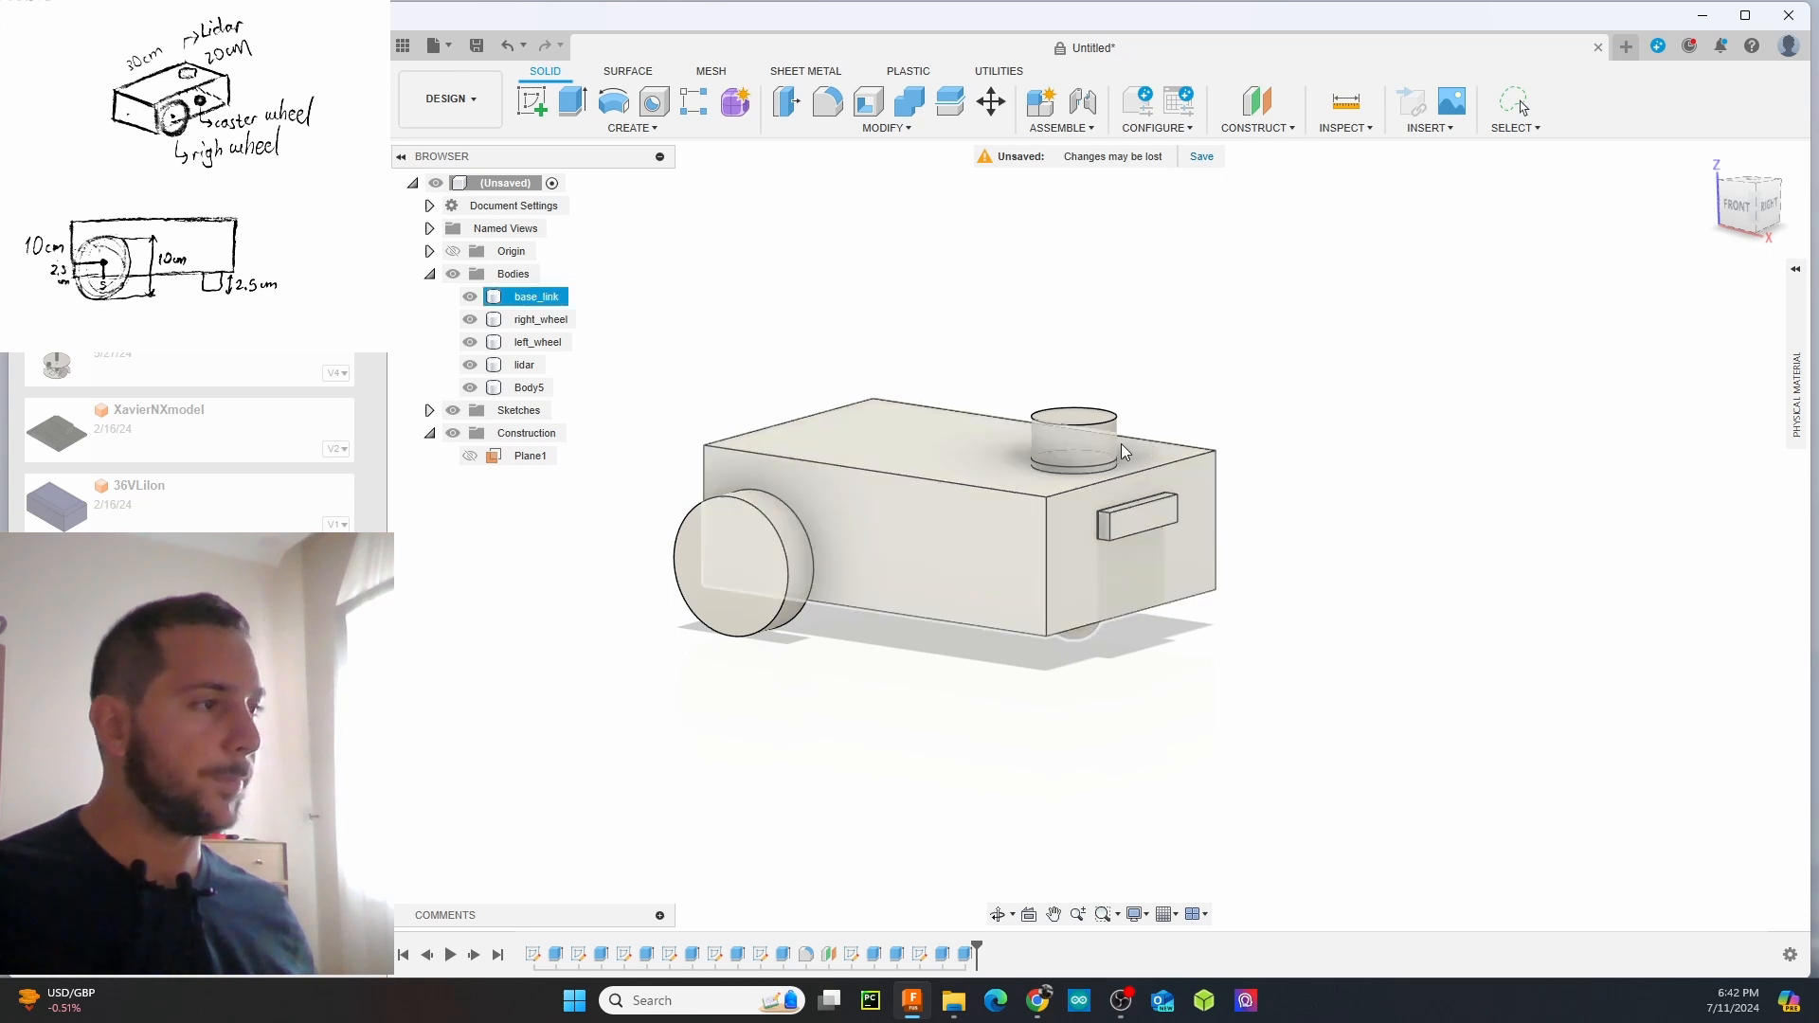
Try to rename the front block body as camera
{"action": "scroll", "coordinate": [1067, 466], "scroll_direction": "up", "scroll_amount": 3}
{"action": "scroll", "coordinate": [1067, 466], "scroll_direction": "up", "scroll_amount": 3}
{"action": "middle_click_drag", "start_coordinate": [731, 297], "coordinate": [1184, 250]}
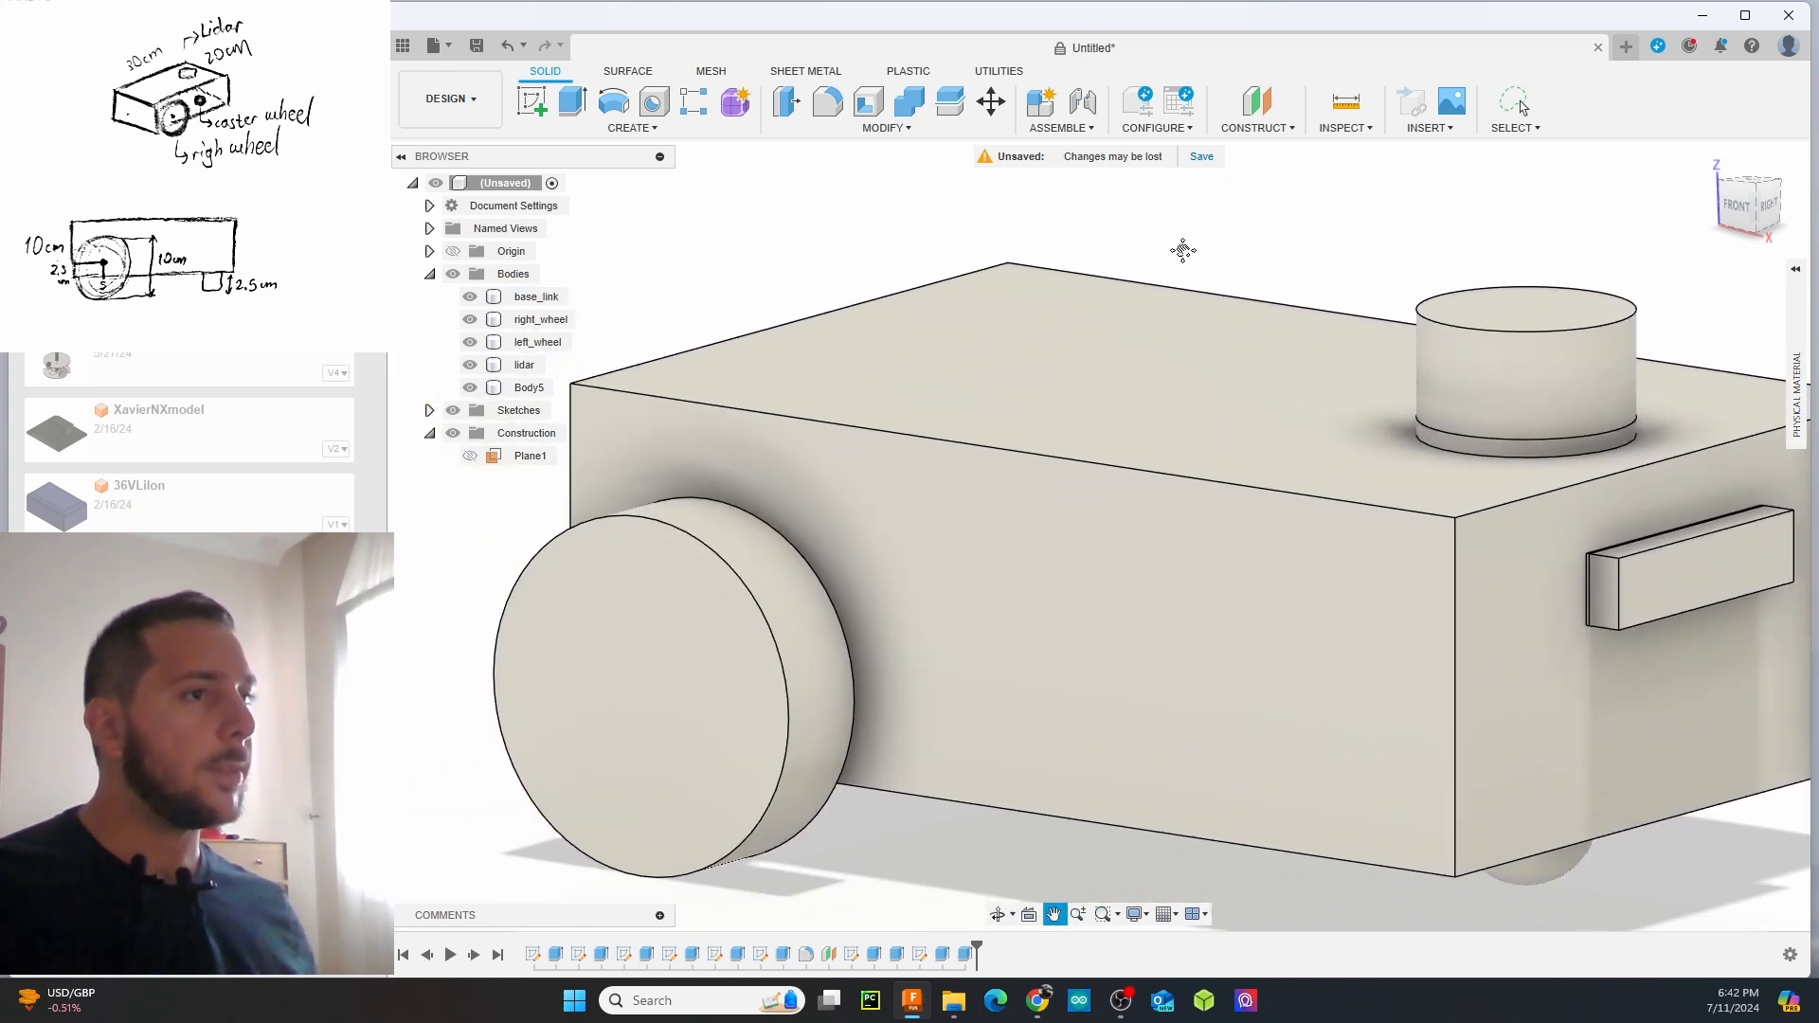
{"action": "double_click", "coordinate": [533, 387]}
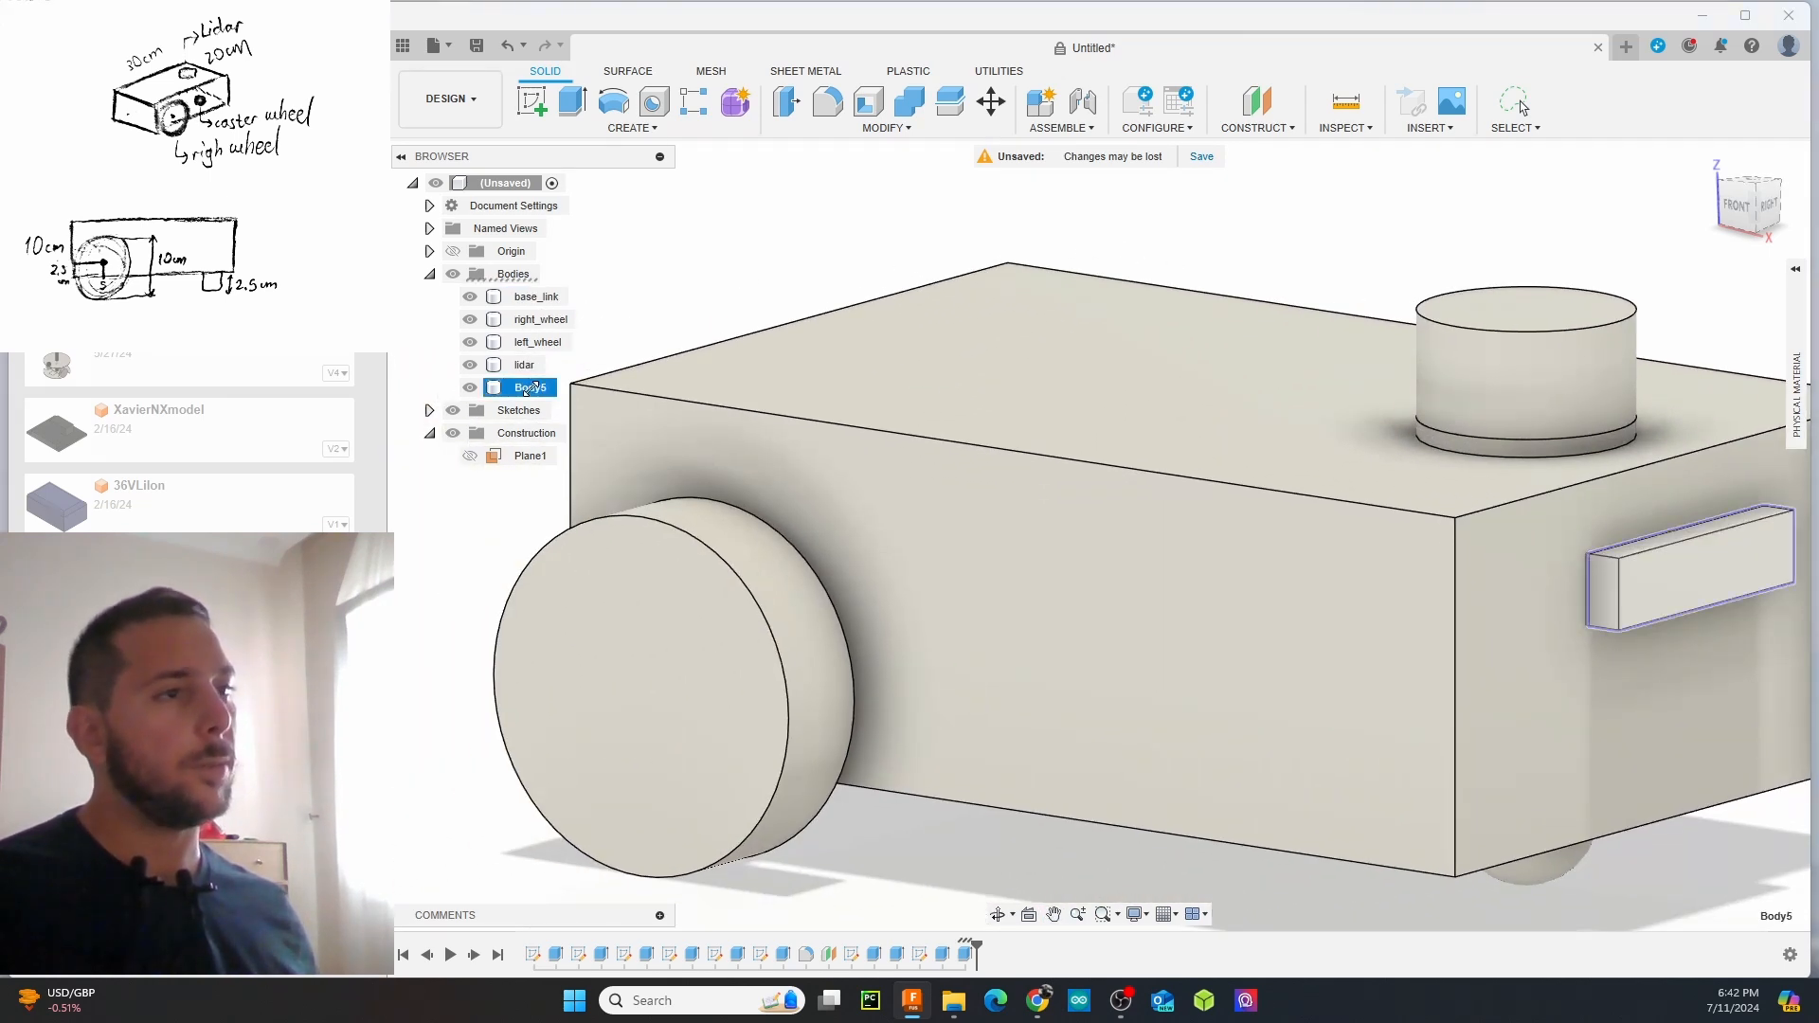
{"action": "type", "text": "camera"}
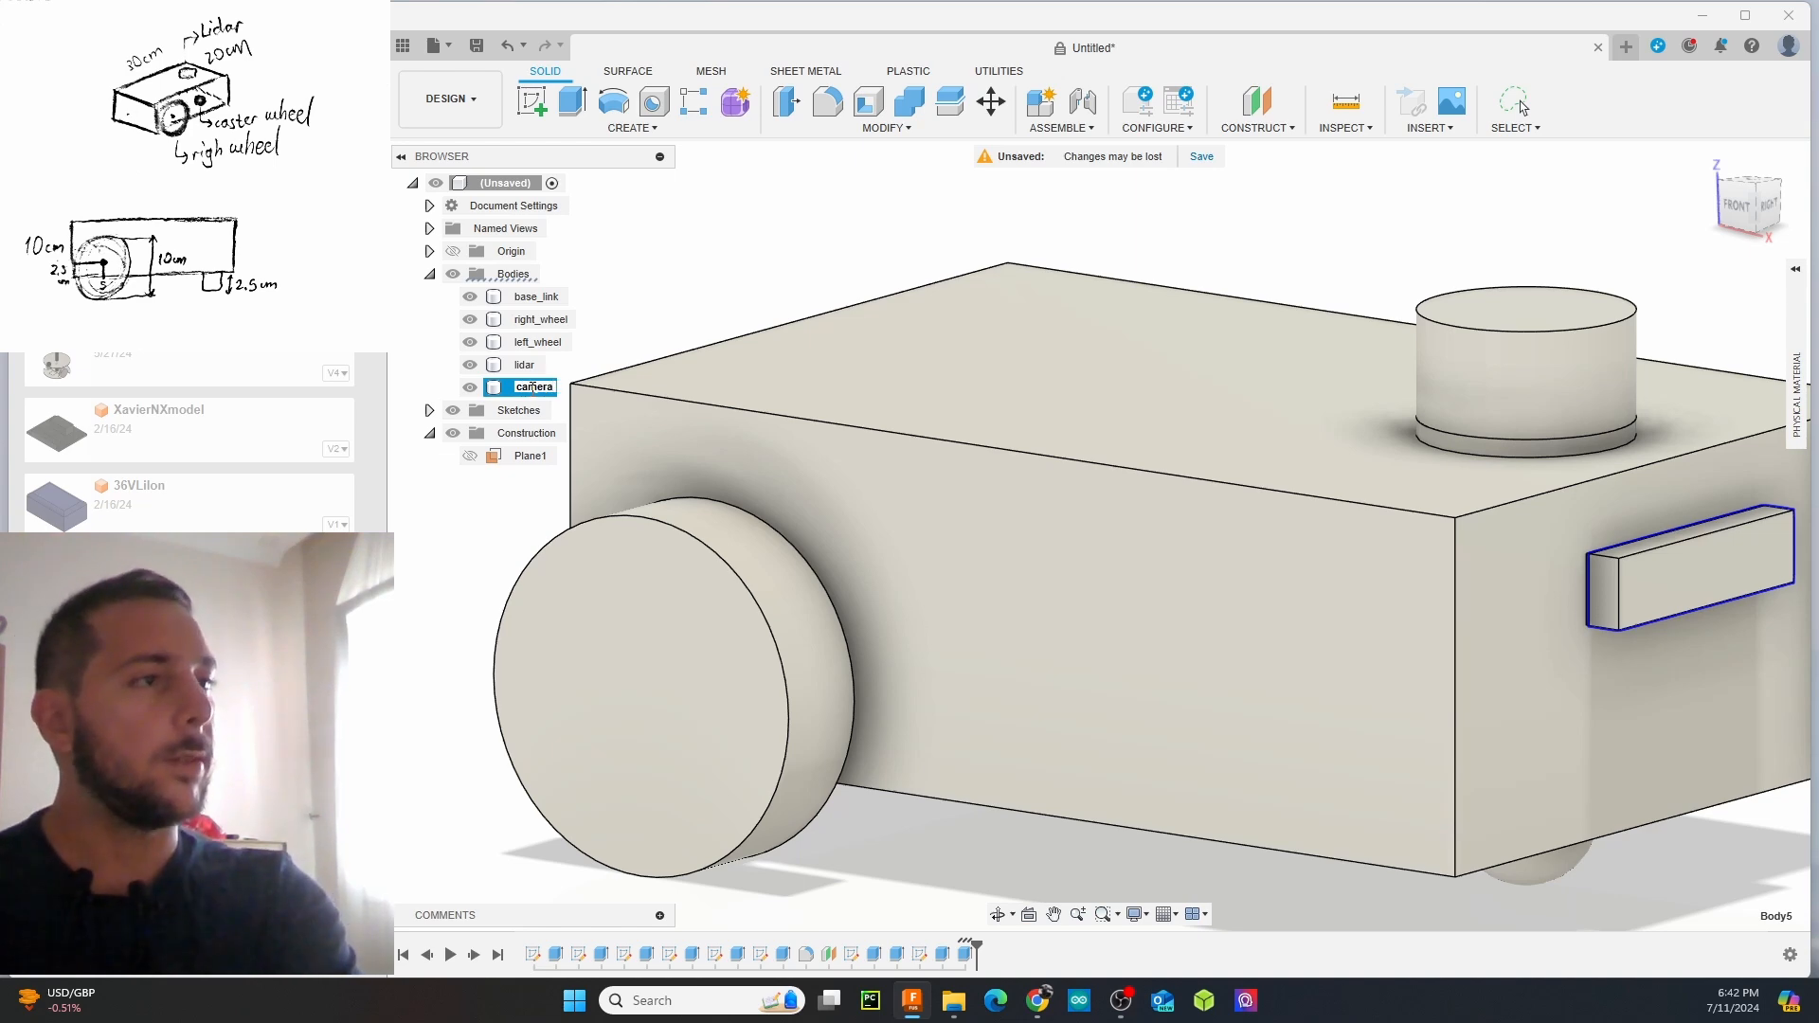
{"action": "key", "text": "Escape"}
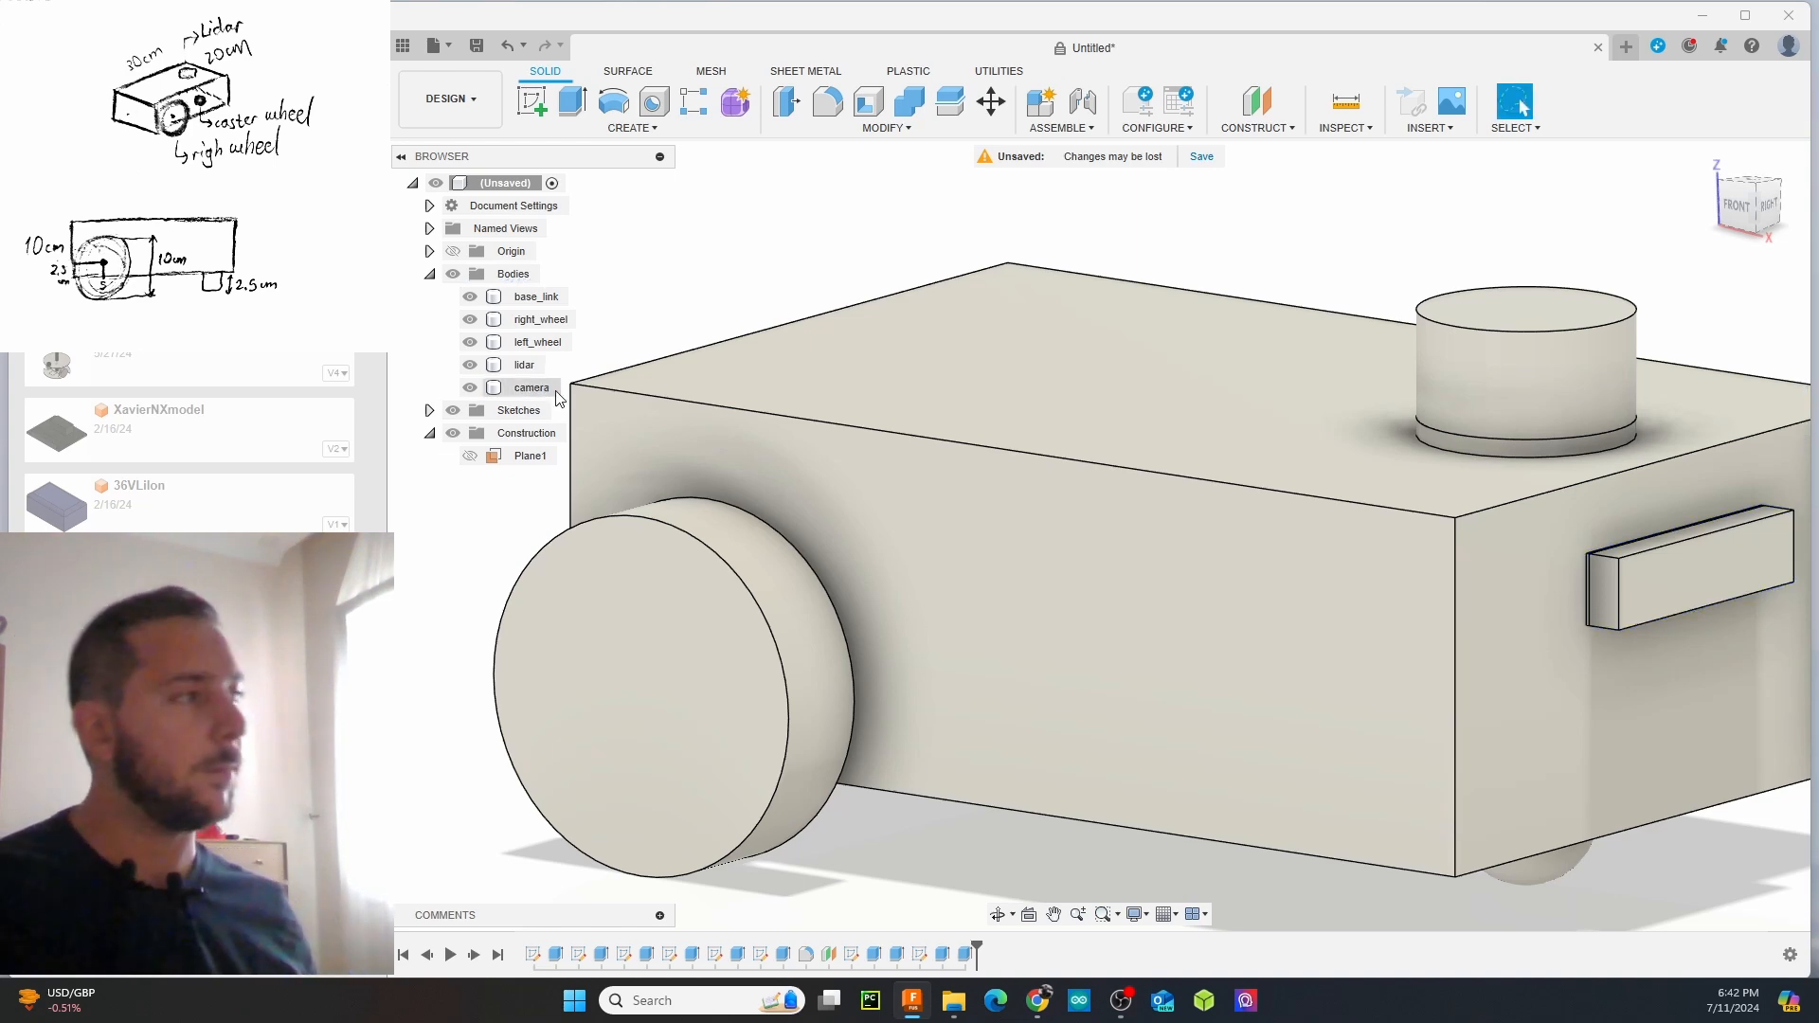
Create components from all the robot's bodies
{"action": "scroll", "coordinate": [755, 173], "scroll_direction": "up", "scroll_amount": 3}
{"action": "scroll", "coordinate": [755, 173], "scroll_direction": "down", "scroll_amount": 5}
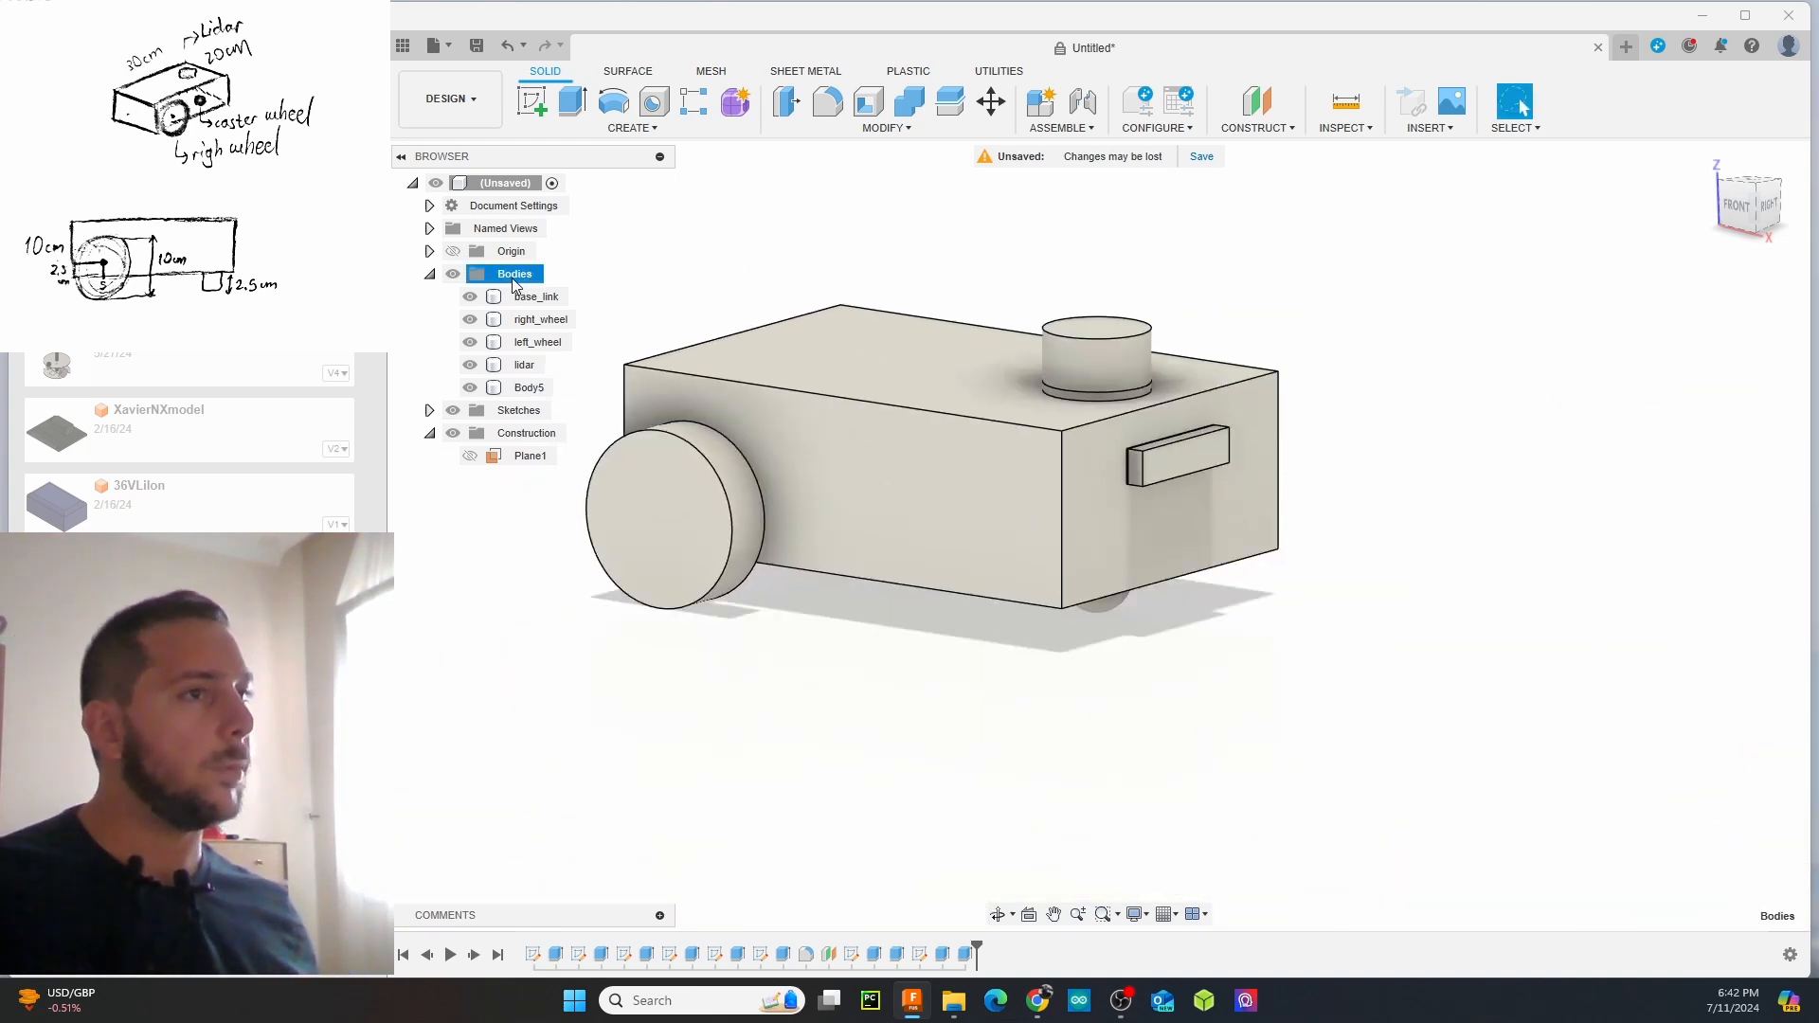
{"action": "right_click", "coordinate": [515, 279]}
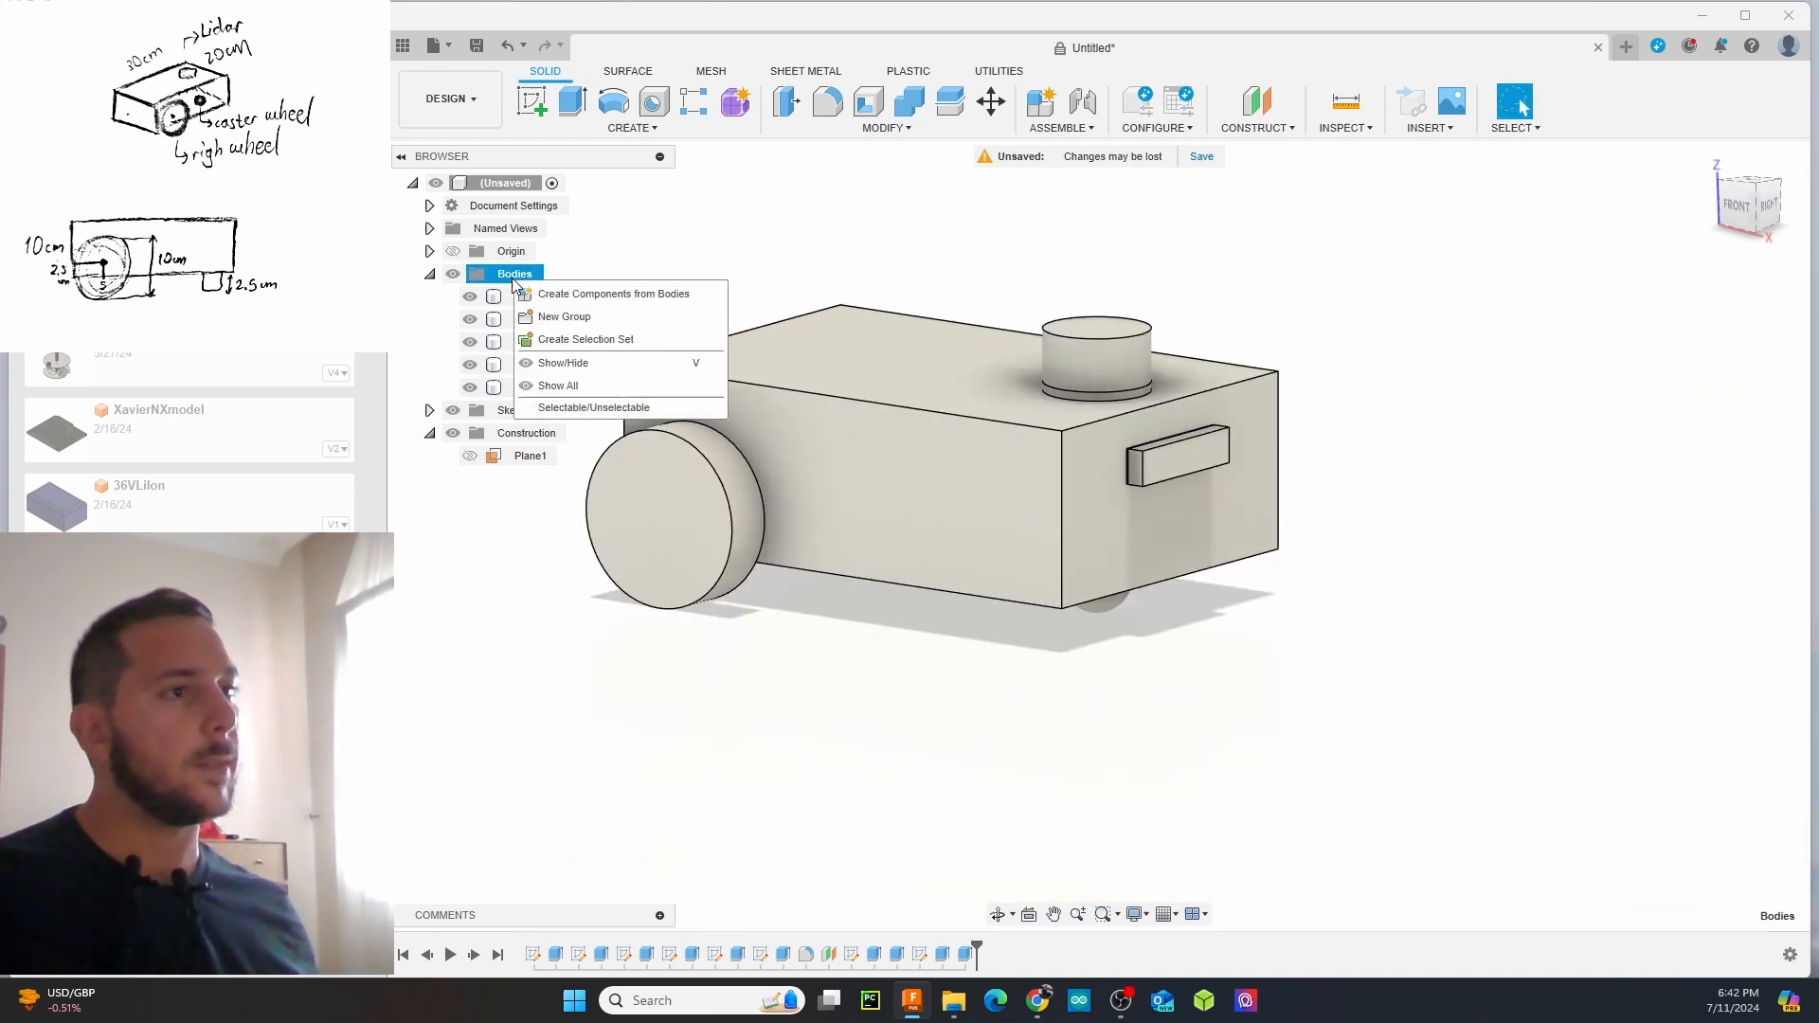
{"action": "left_click", "coordinate": [617, 296]}
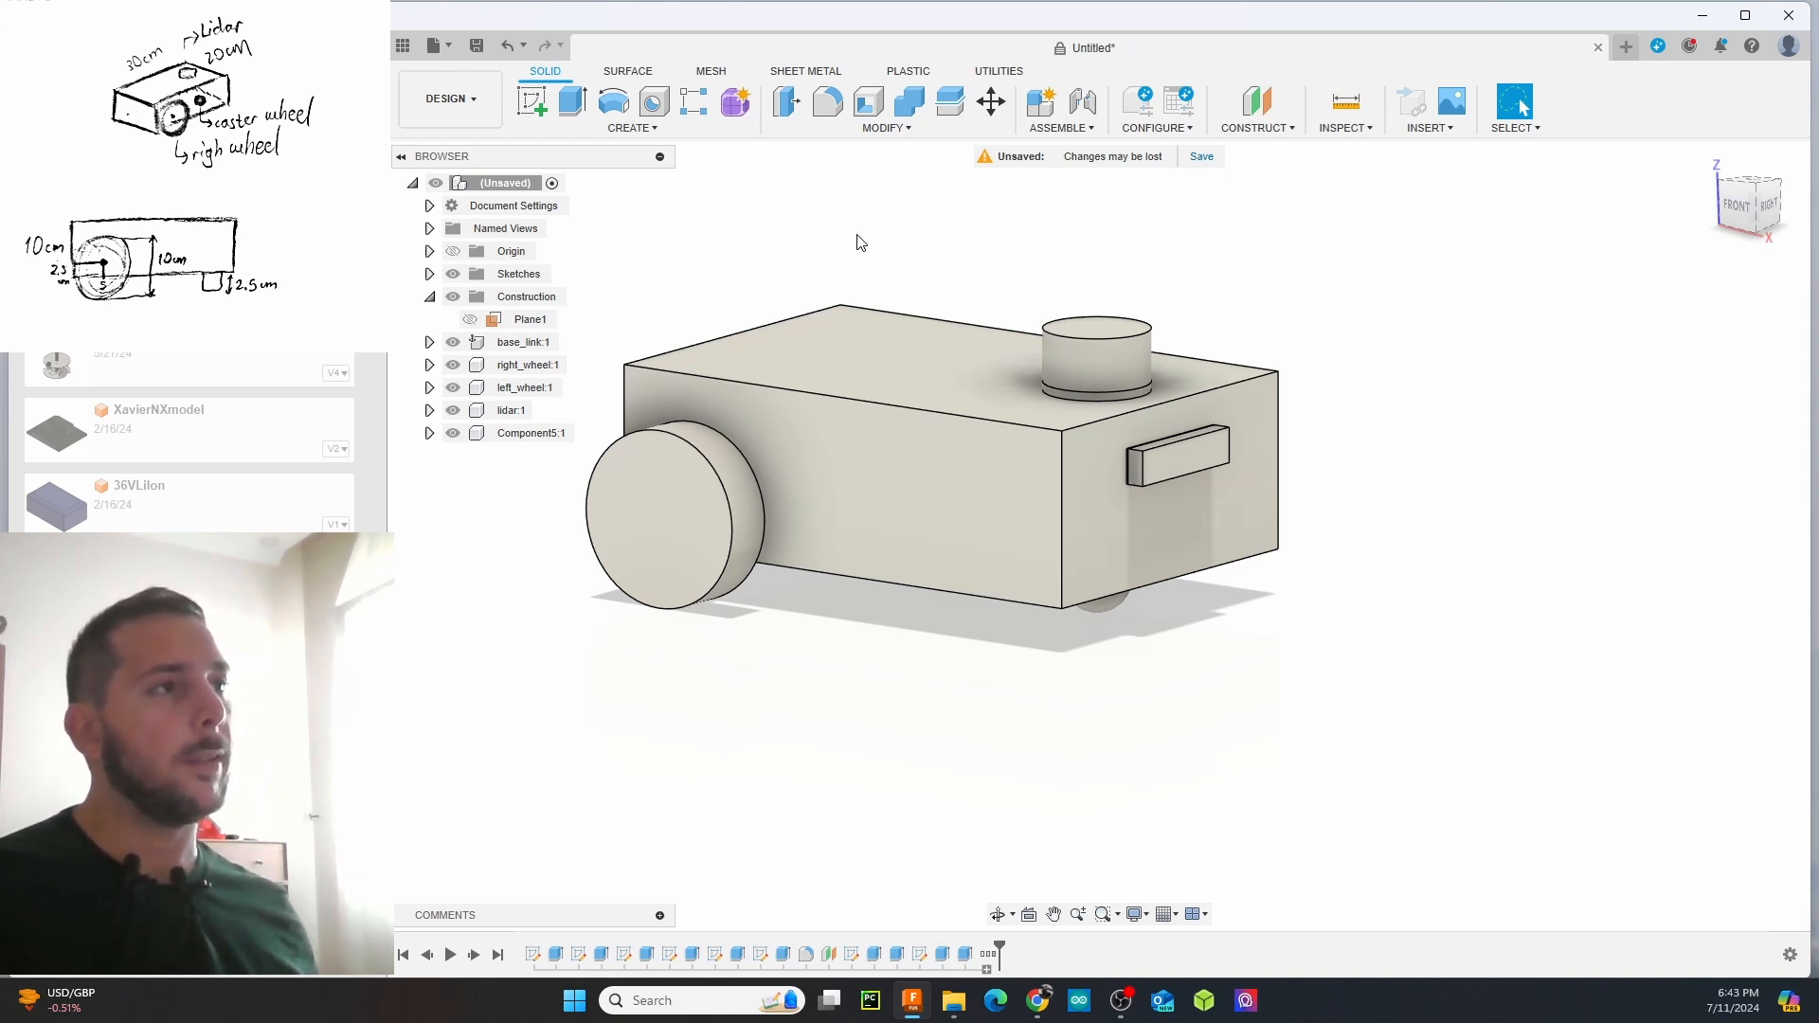
Start a joint from the centre of the right wheel's inner face to the chassis's round axle boss, hiding base_link while picking the wheel face
{"action": "left_click", "coordinate": [1089, 106]}
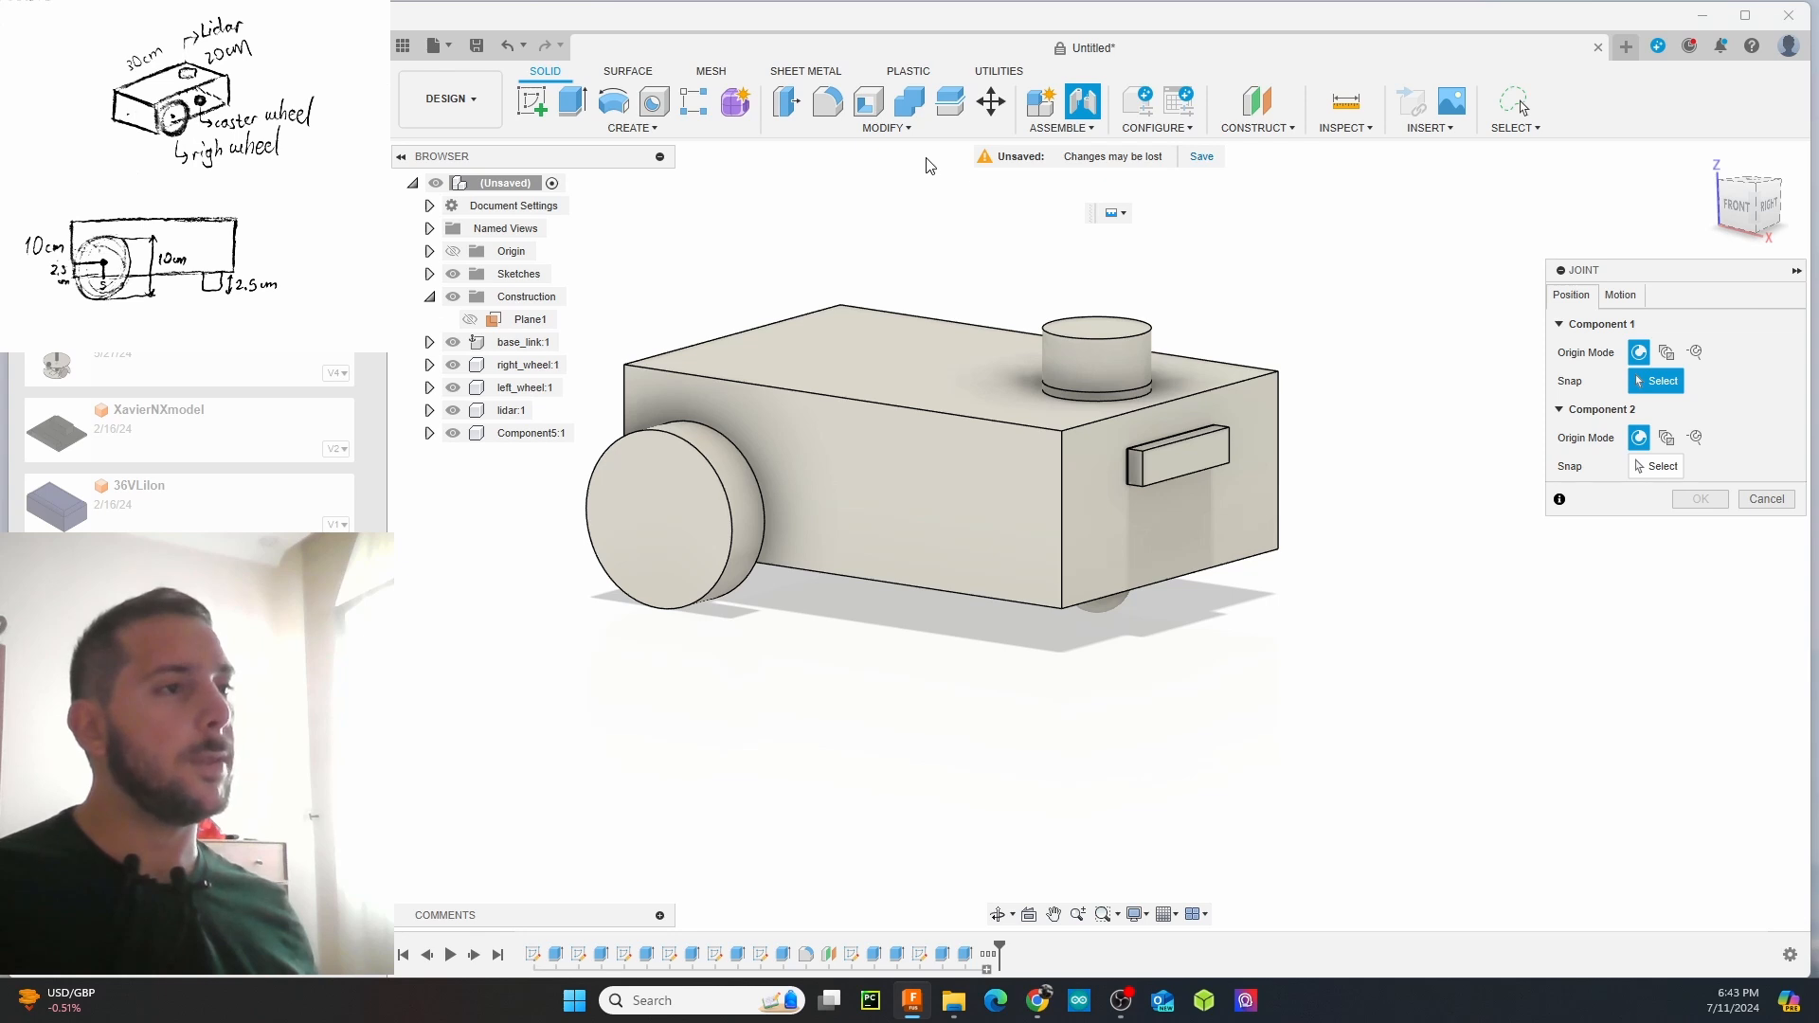
{"action": "left_click", "coordinate": [452, 342]}
{"action": "middle_click_drag", "start_coordinate": [711, 315], "coordinate": [1043, 341], "text": "shift"}
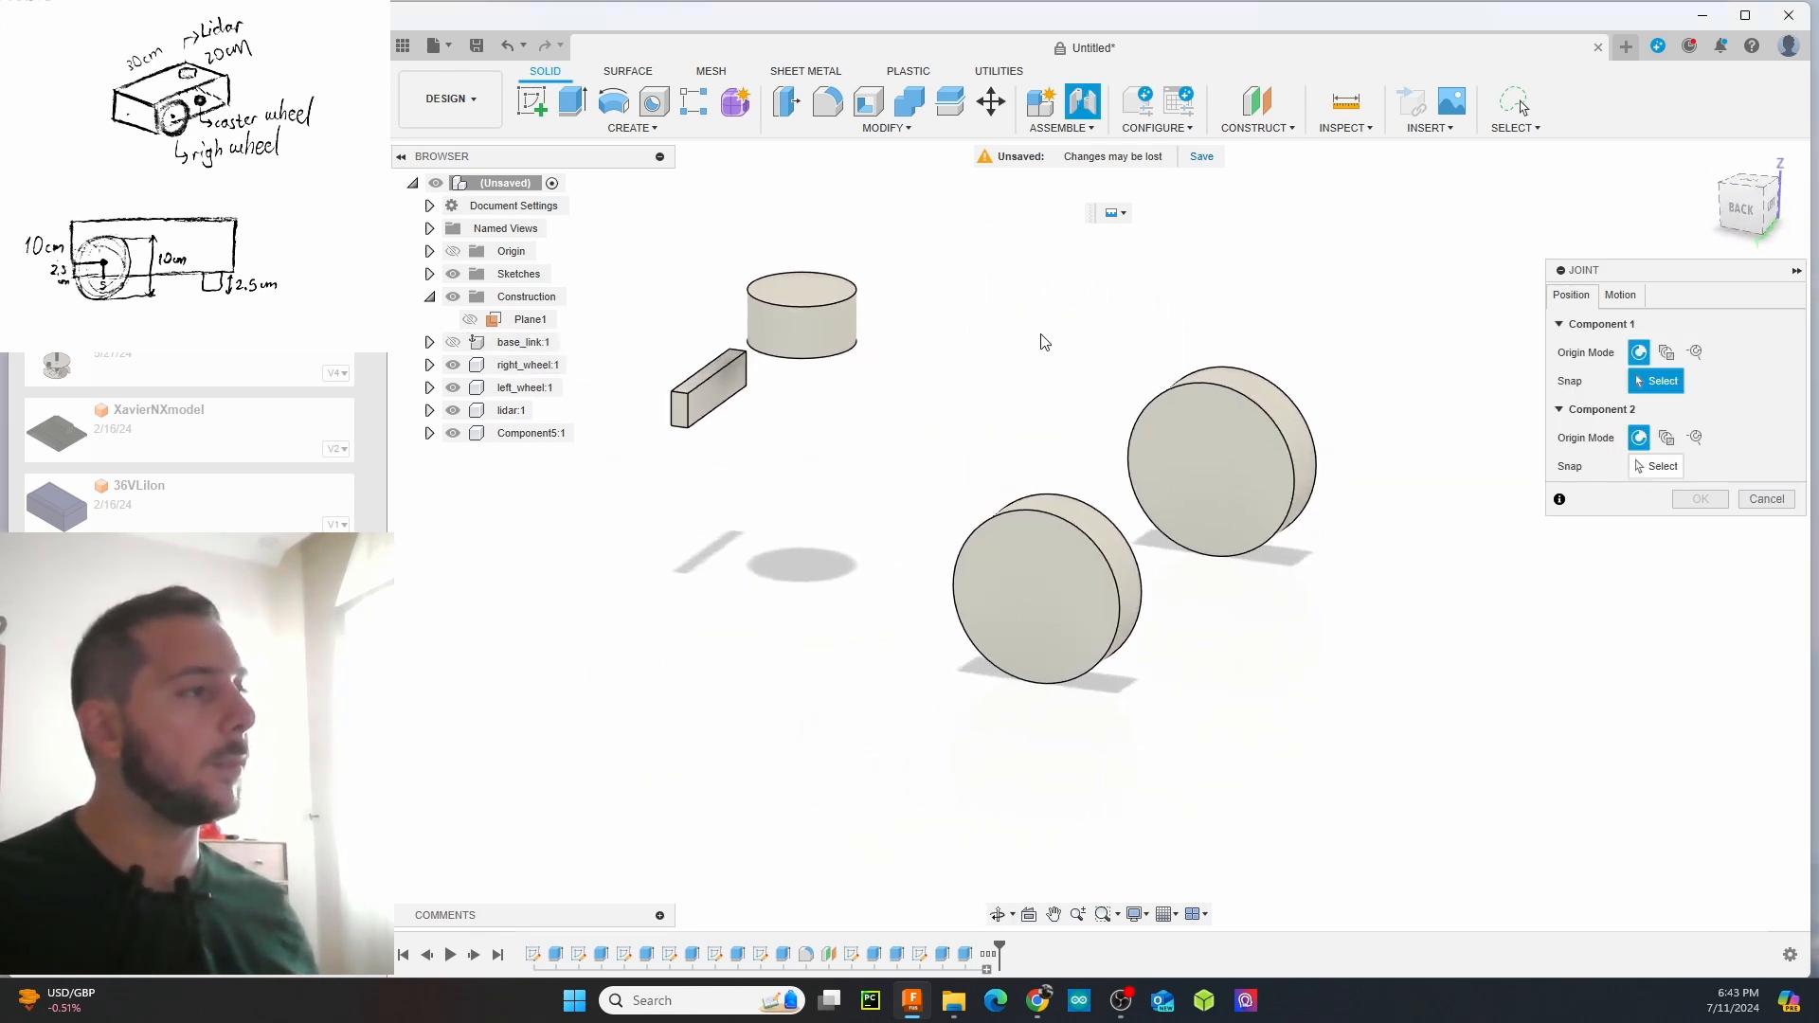
{"action": "left_click", "coordinate": [1213, 468]}
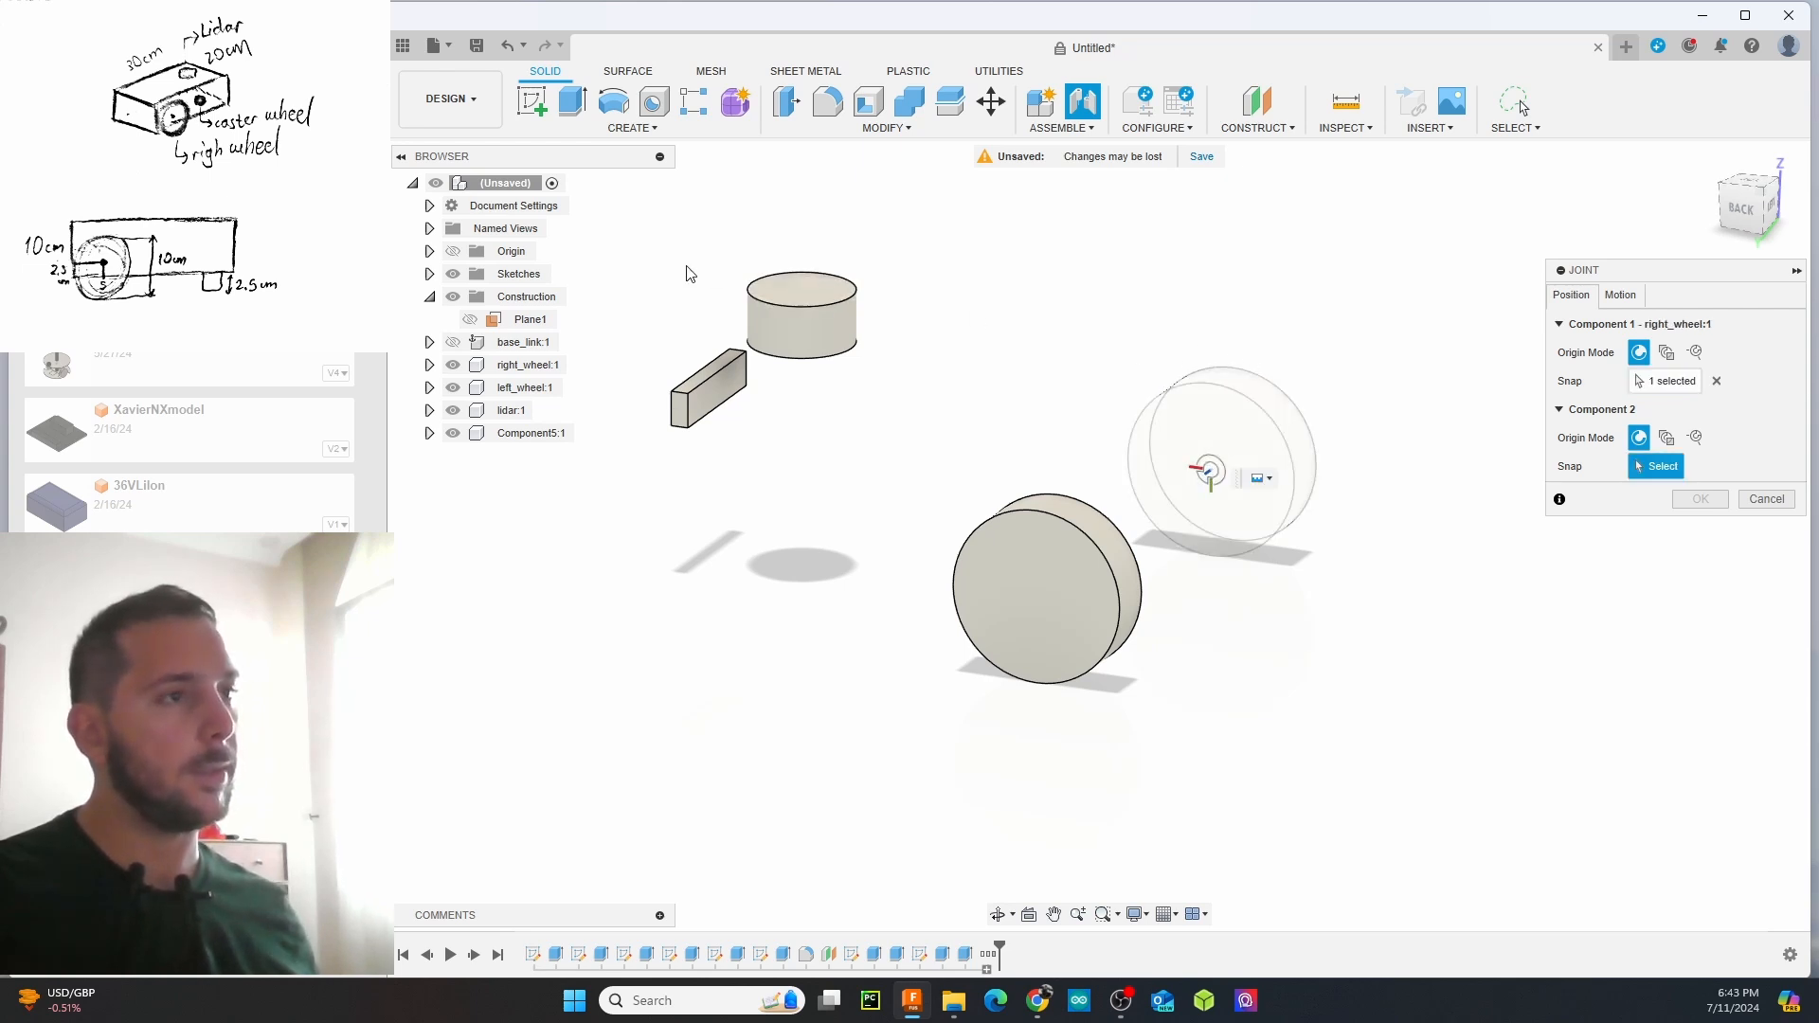
{"action": "left_click", "coordinate": [453, 342]}
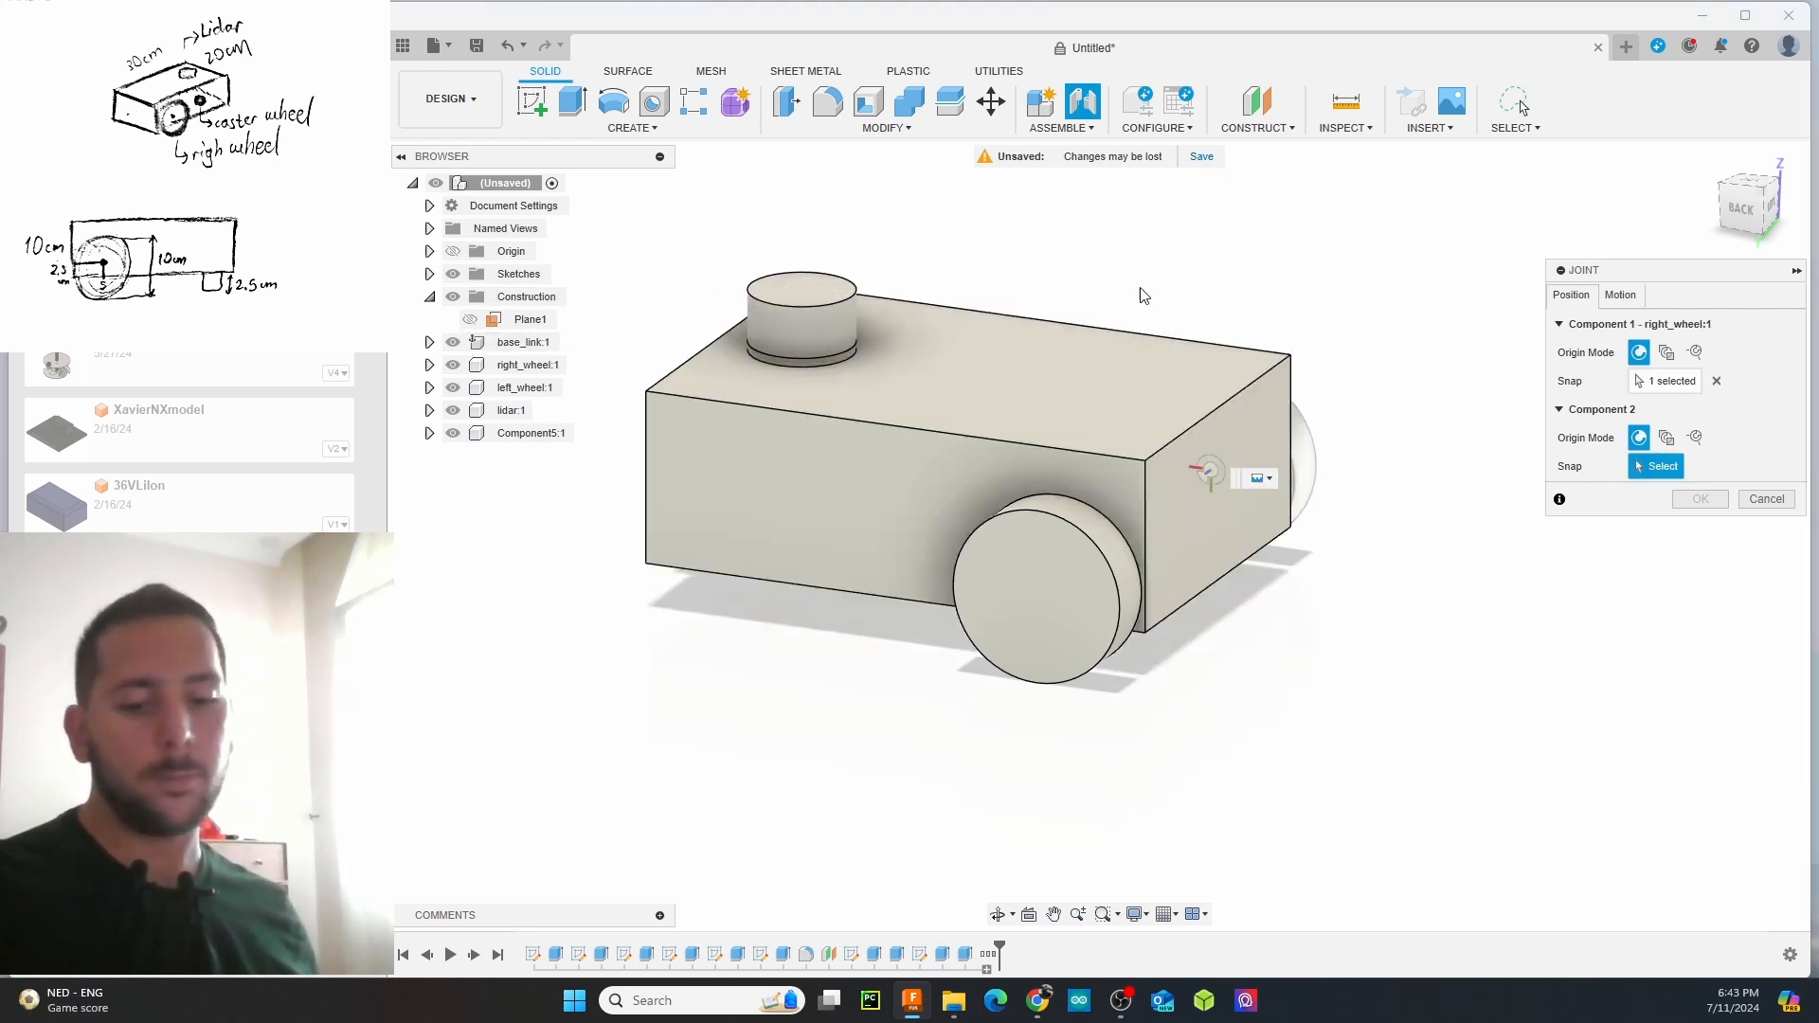
{"action": "middle_click_drag", "start_coordinate": [1148, 284], "coordinate": [925, 394], "text": "shift"}
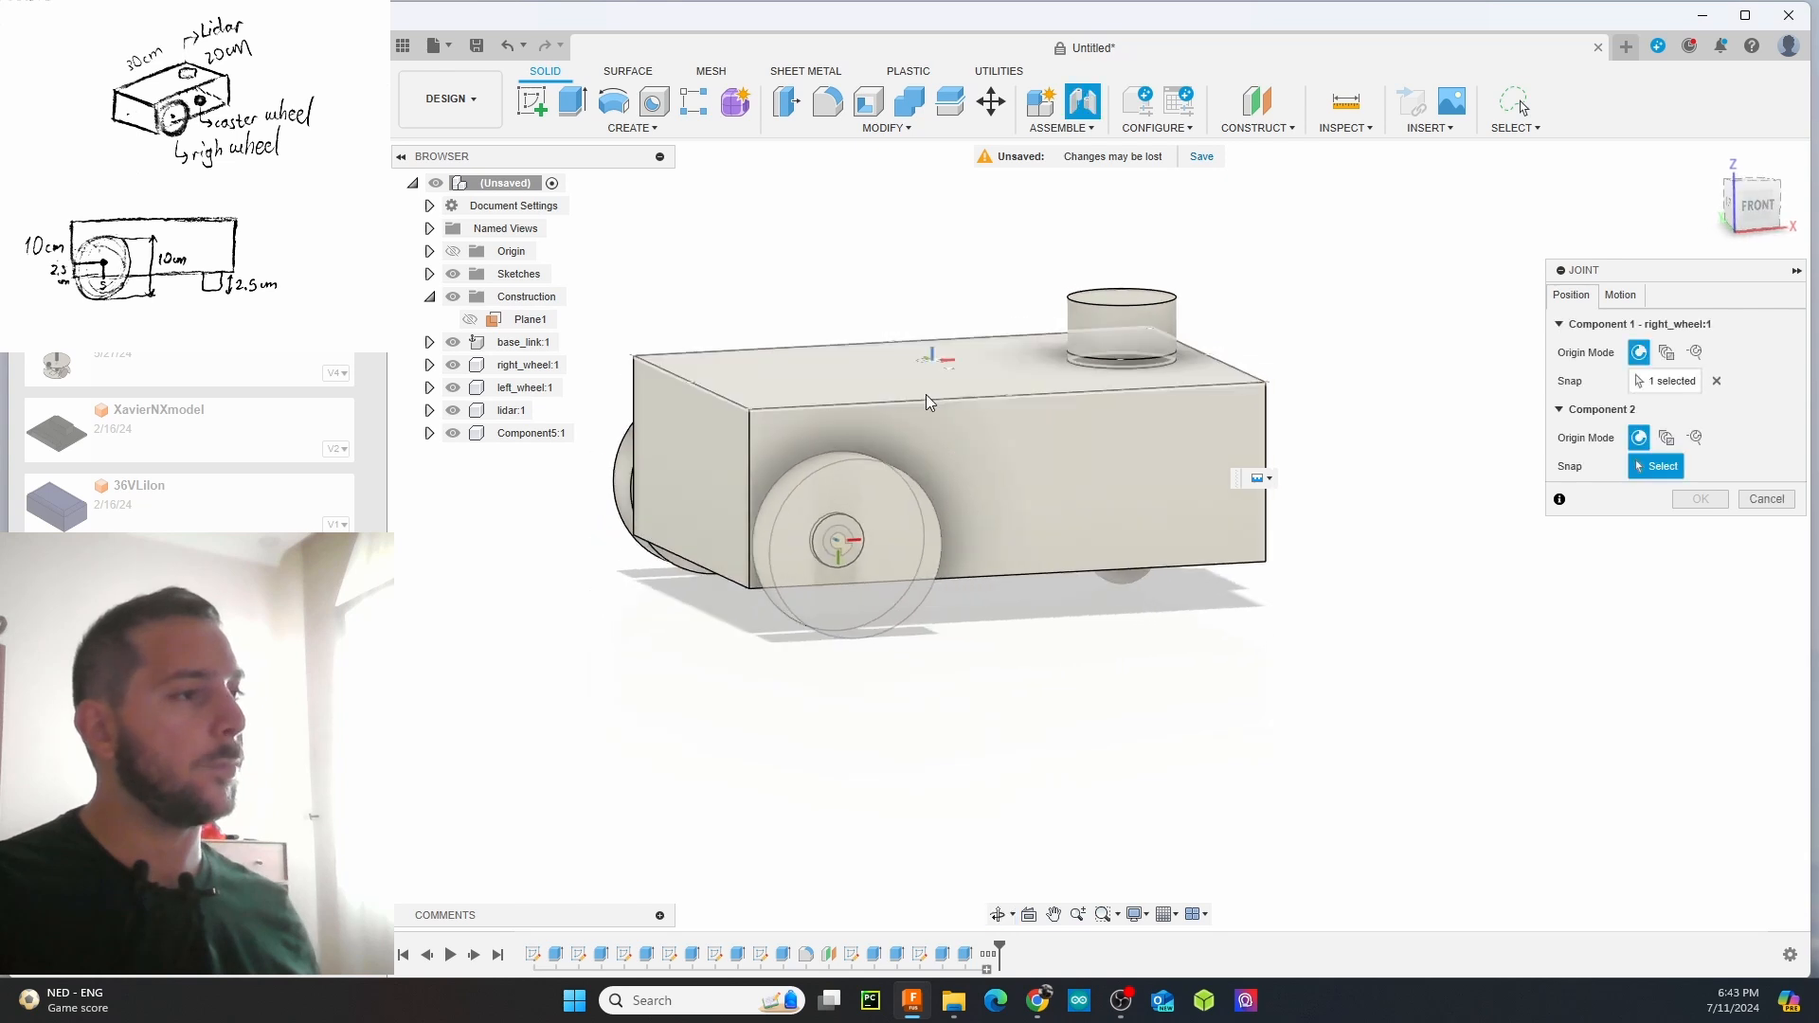
{"action": "left_click", "coordinate": [839, 544]}
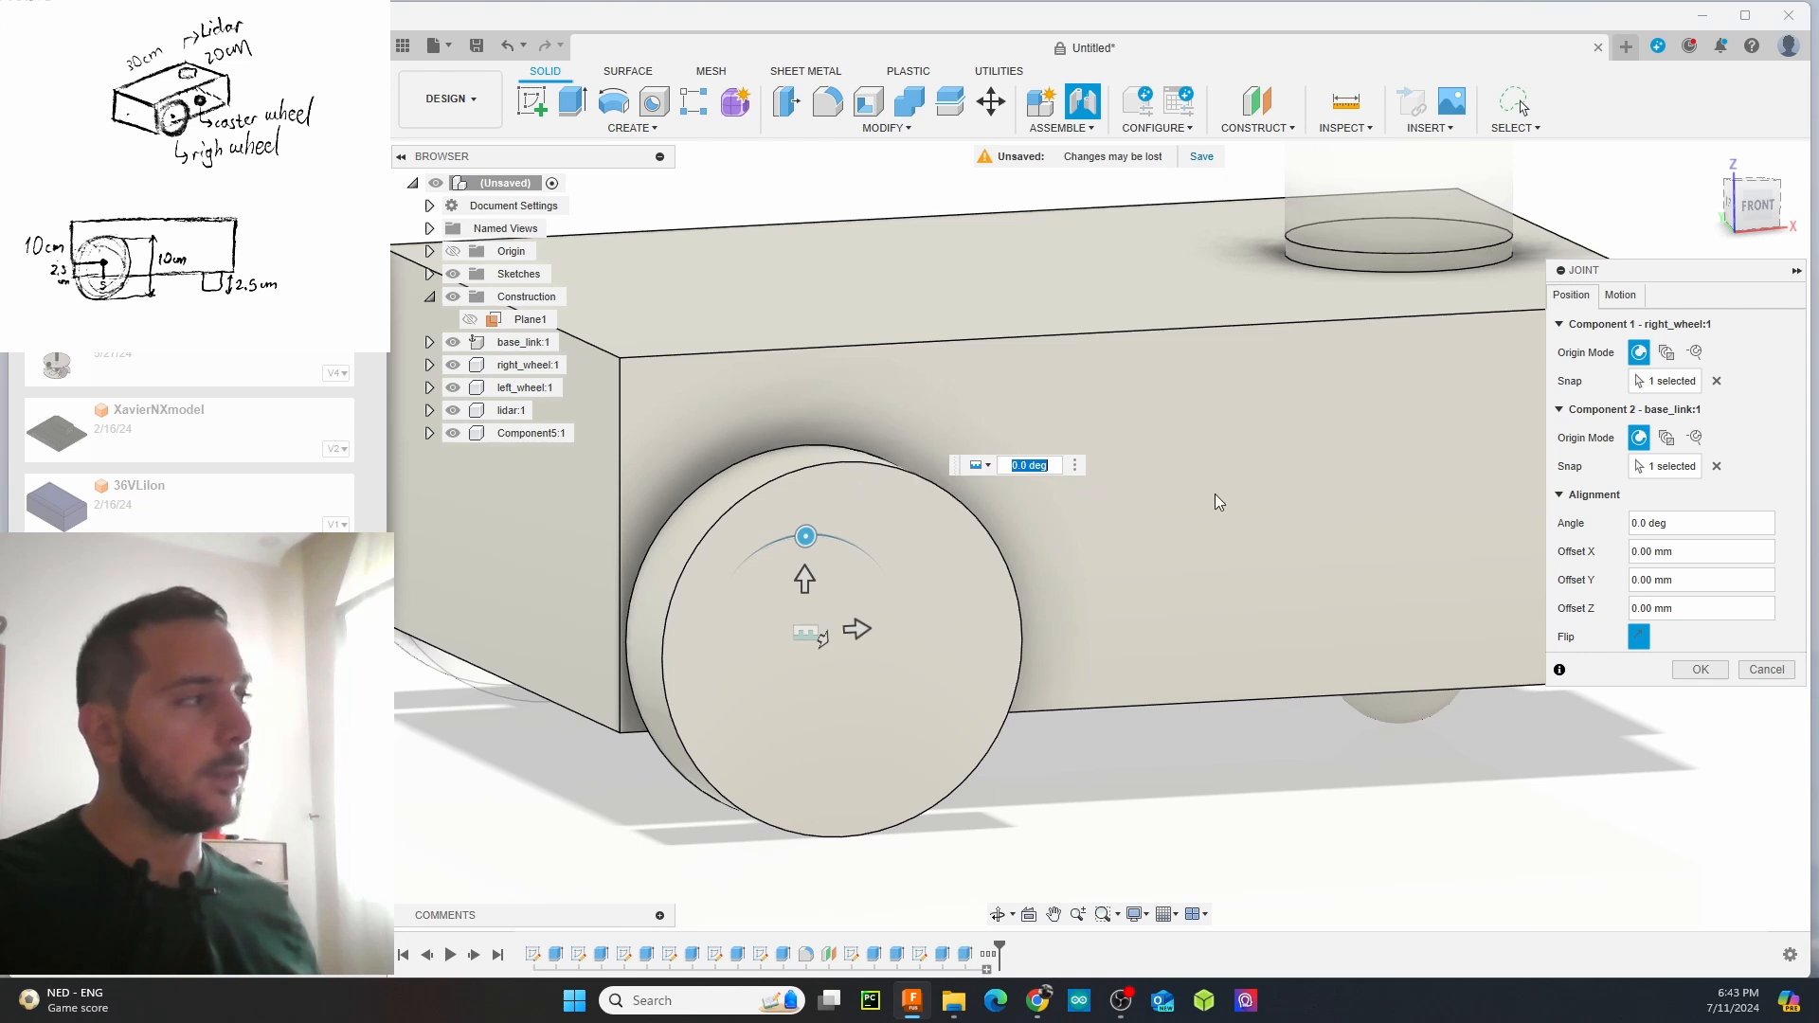
Make the right wheel's joint Revolute about the Z axis without motion limits and create it
{"action": "left_click", "coordinate": [1620, 298]}
{"action": "left_click", "coordinate": [1690, 327]}
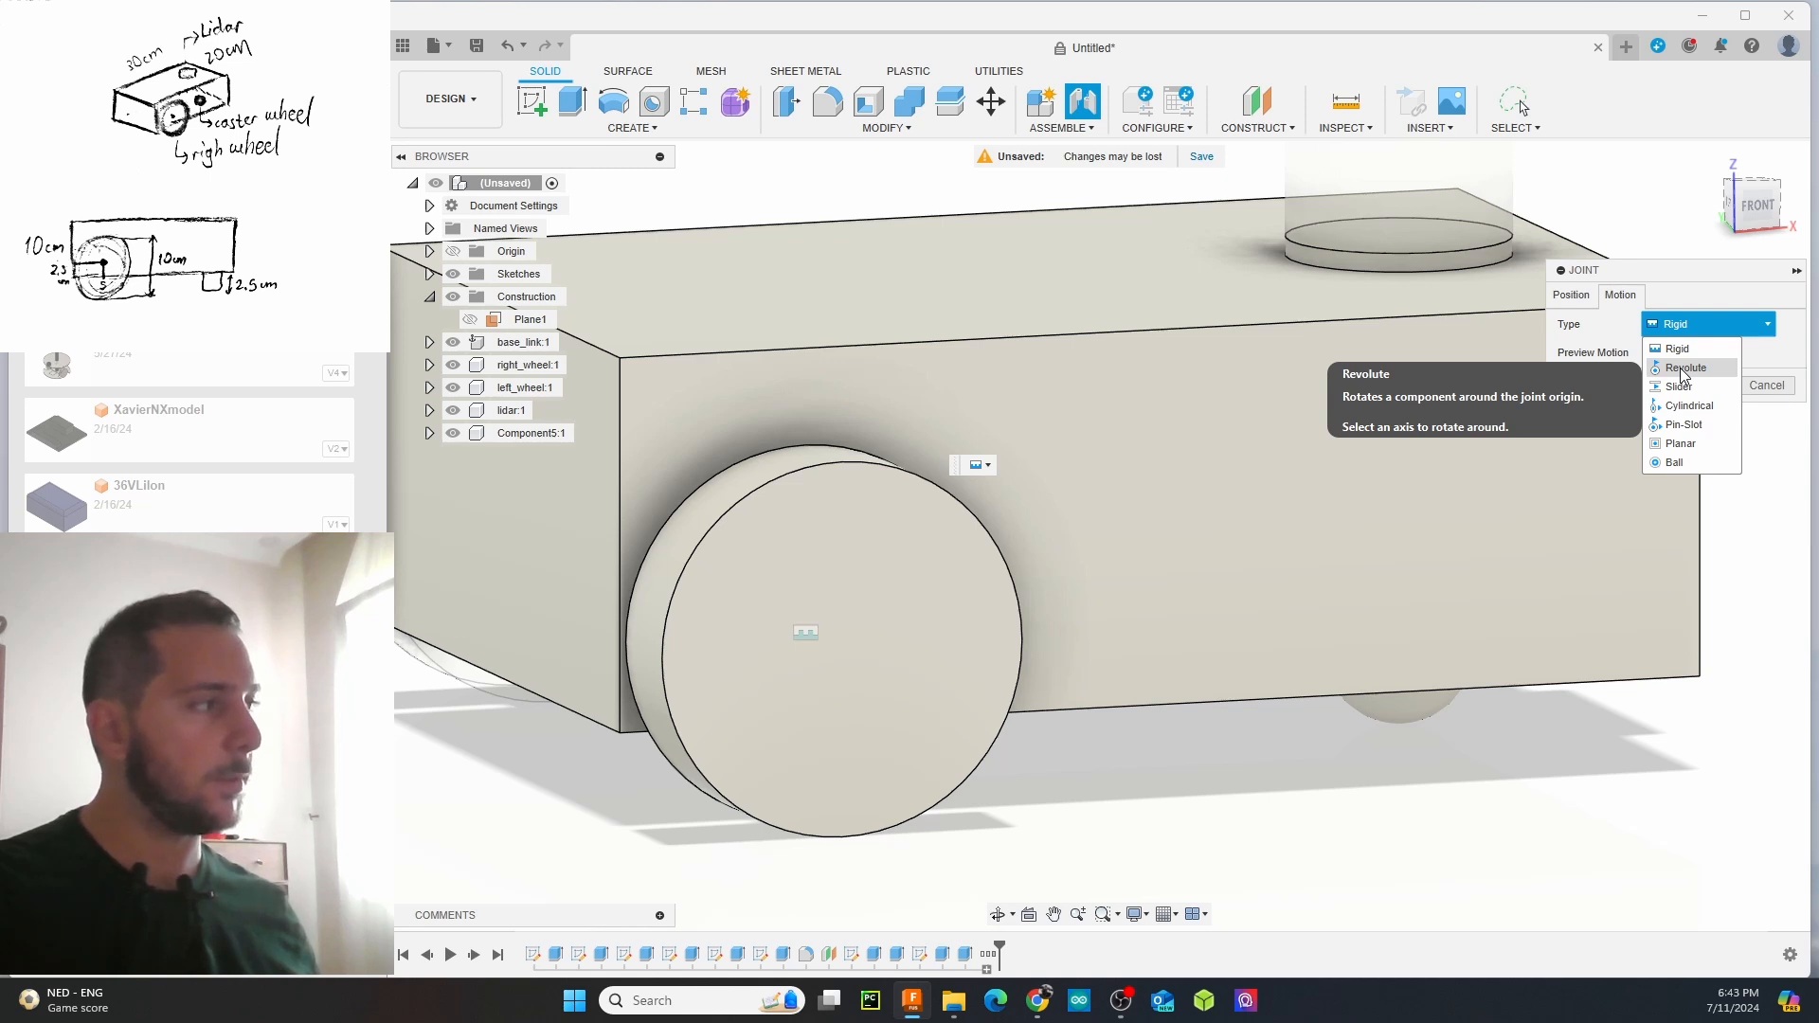
{"action": "left_click", "coordinate": [1685, 371]}
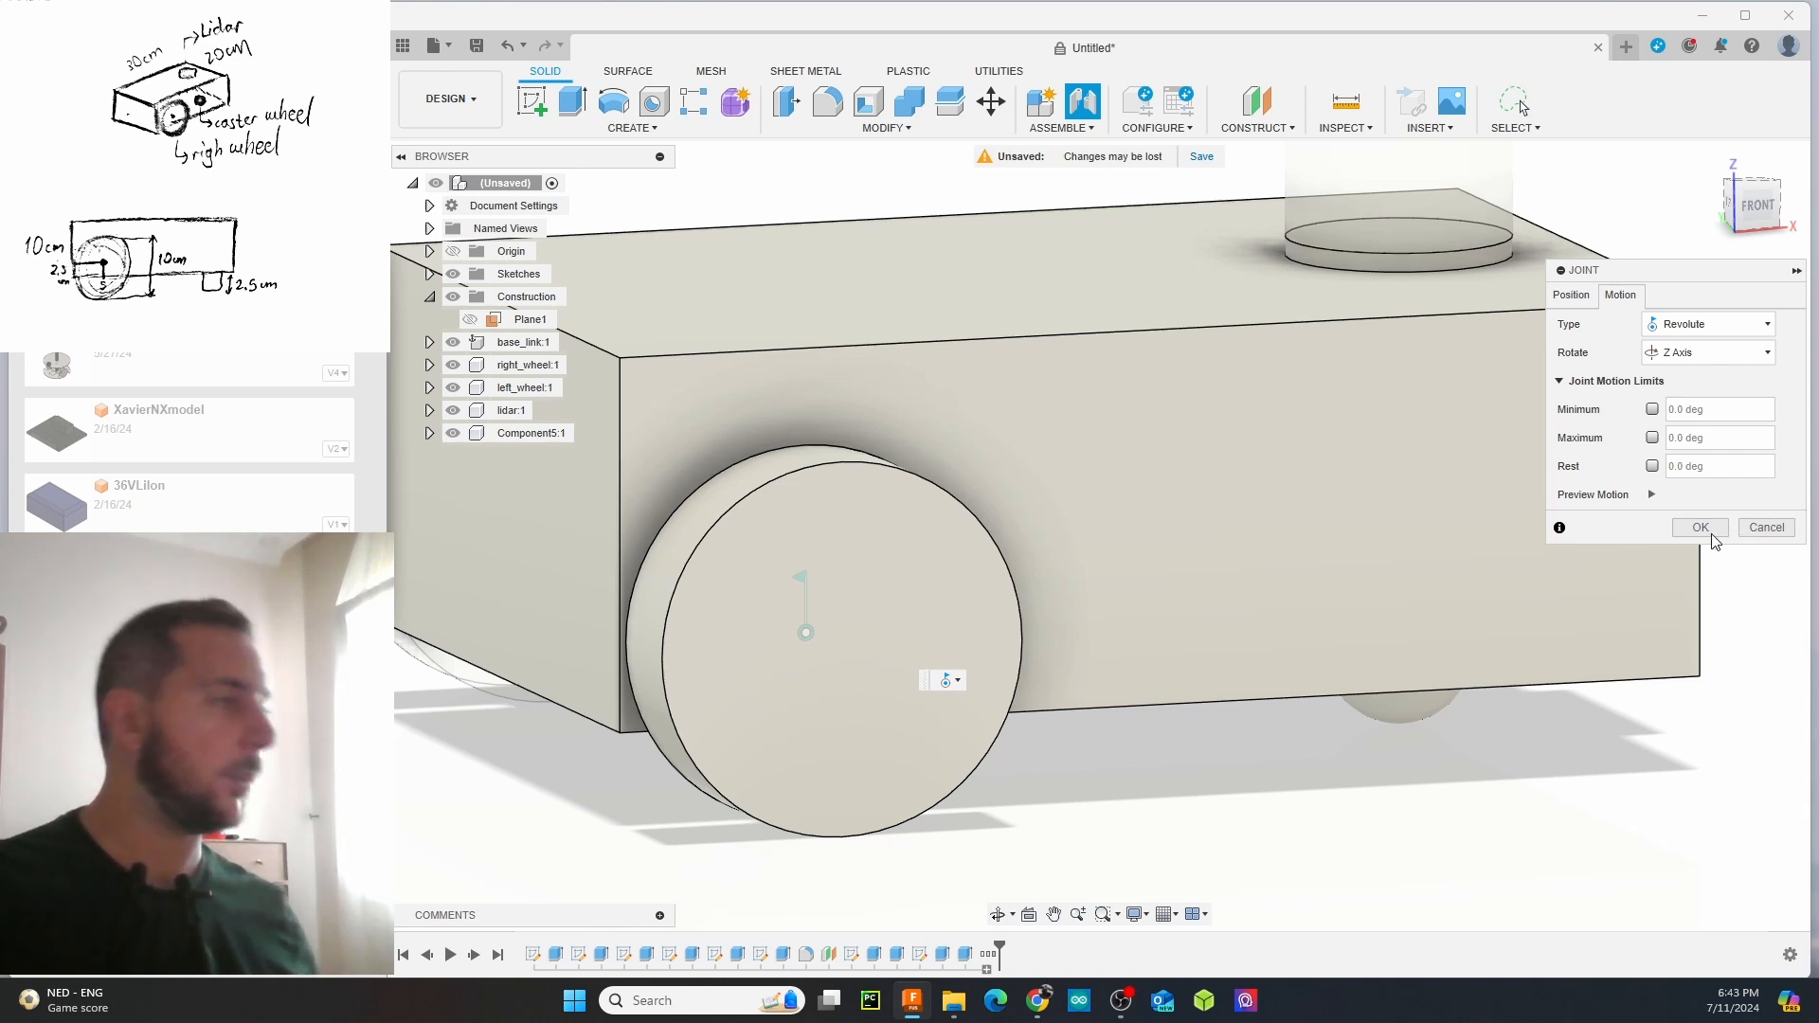
{"action": "left_click", "coordinate": [1713, 536]}
Start a joint from the centre of the left wheel's inner face, hiding base_link to reach that face
{"action": "scroll", "coordinate": [1244, 435], "scroll_direction": "up", "scroll_amount": 4}
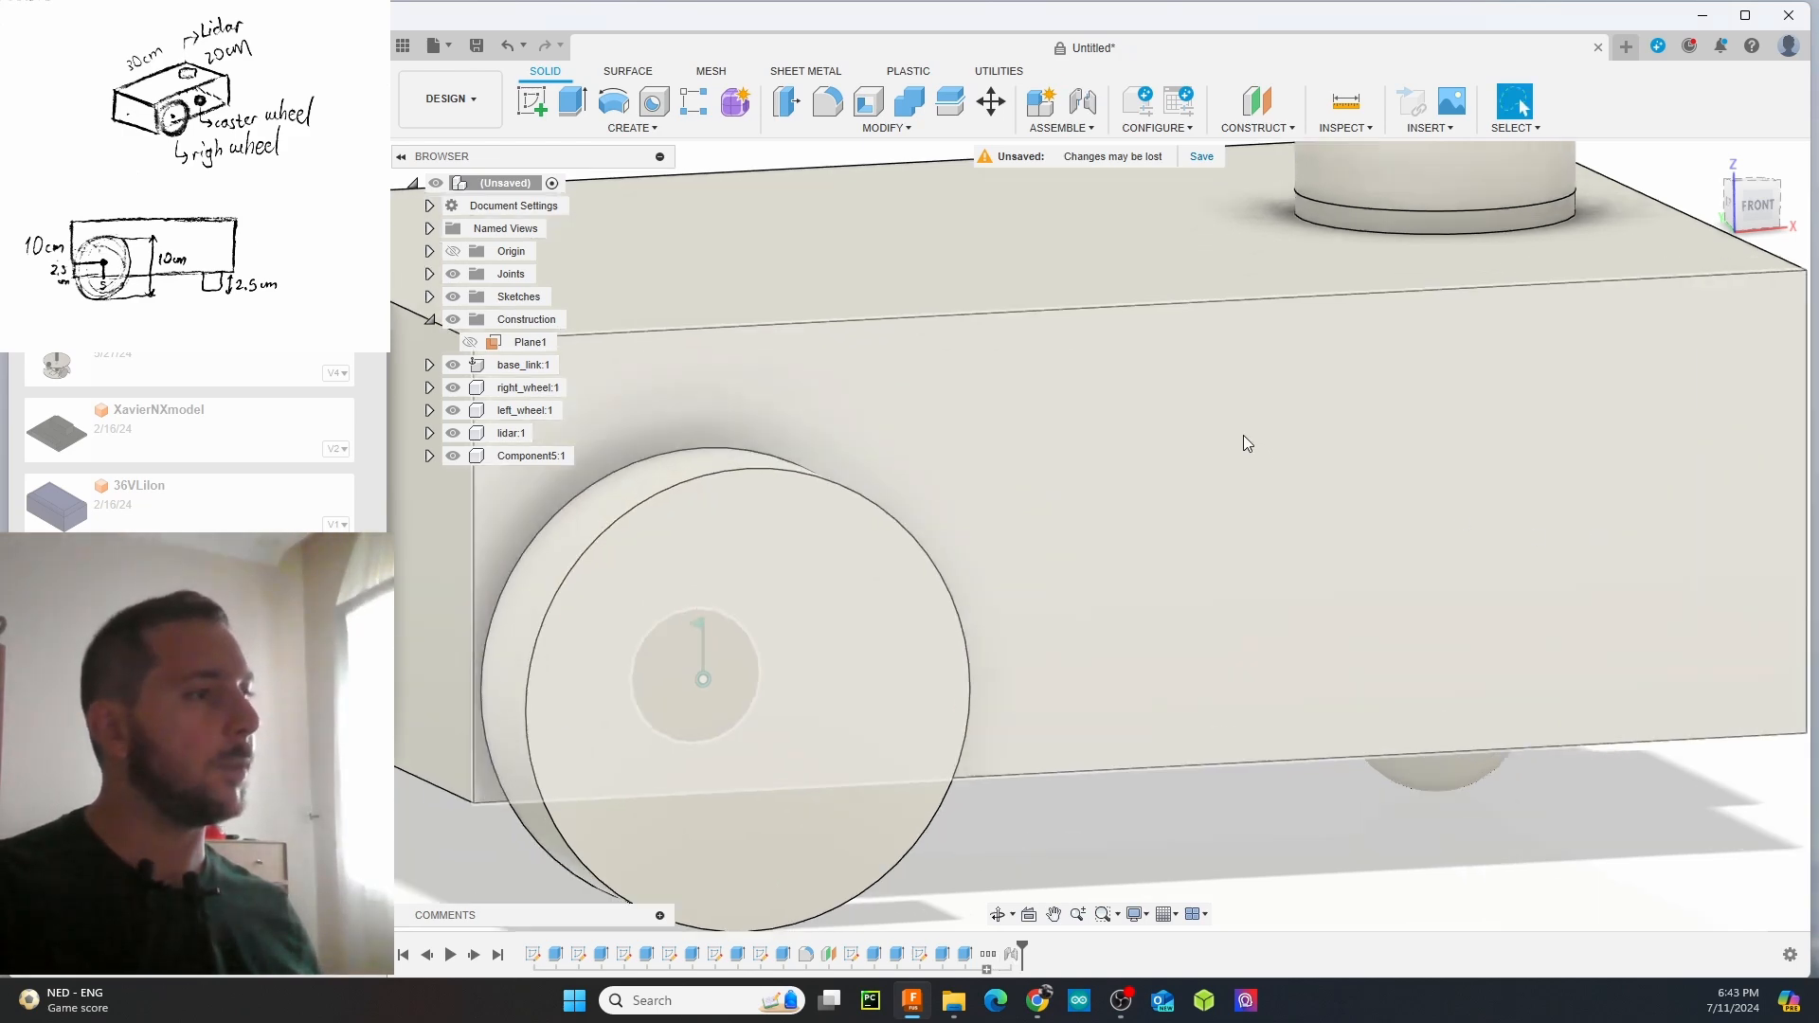
{"action": "scroll", "coordinate": [769, 345], "scroll_direction": "down", "scroll_amount": 4}
{"action": "middle_click_drag", "start_coordinate": [784, 354], "coordinate": [1121, 470], "text": "shift"}
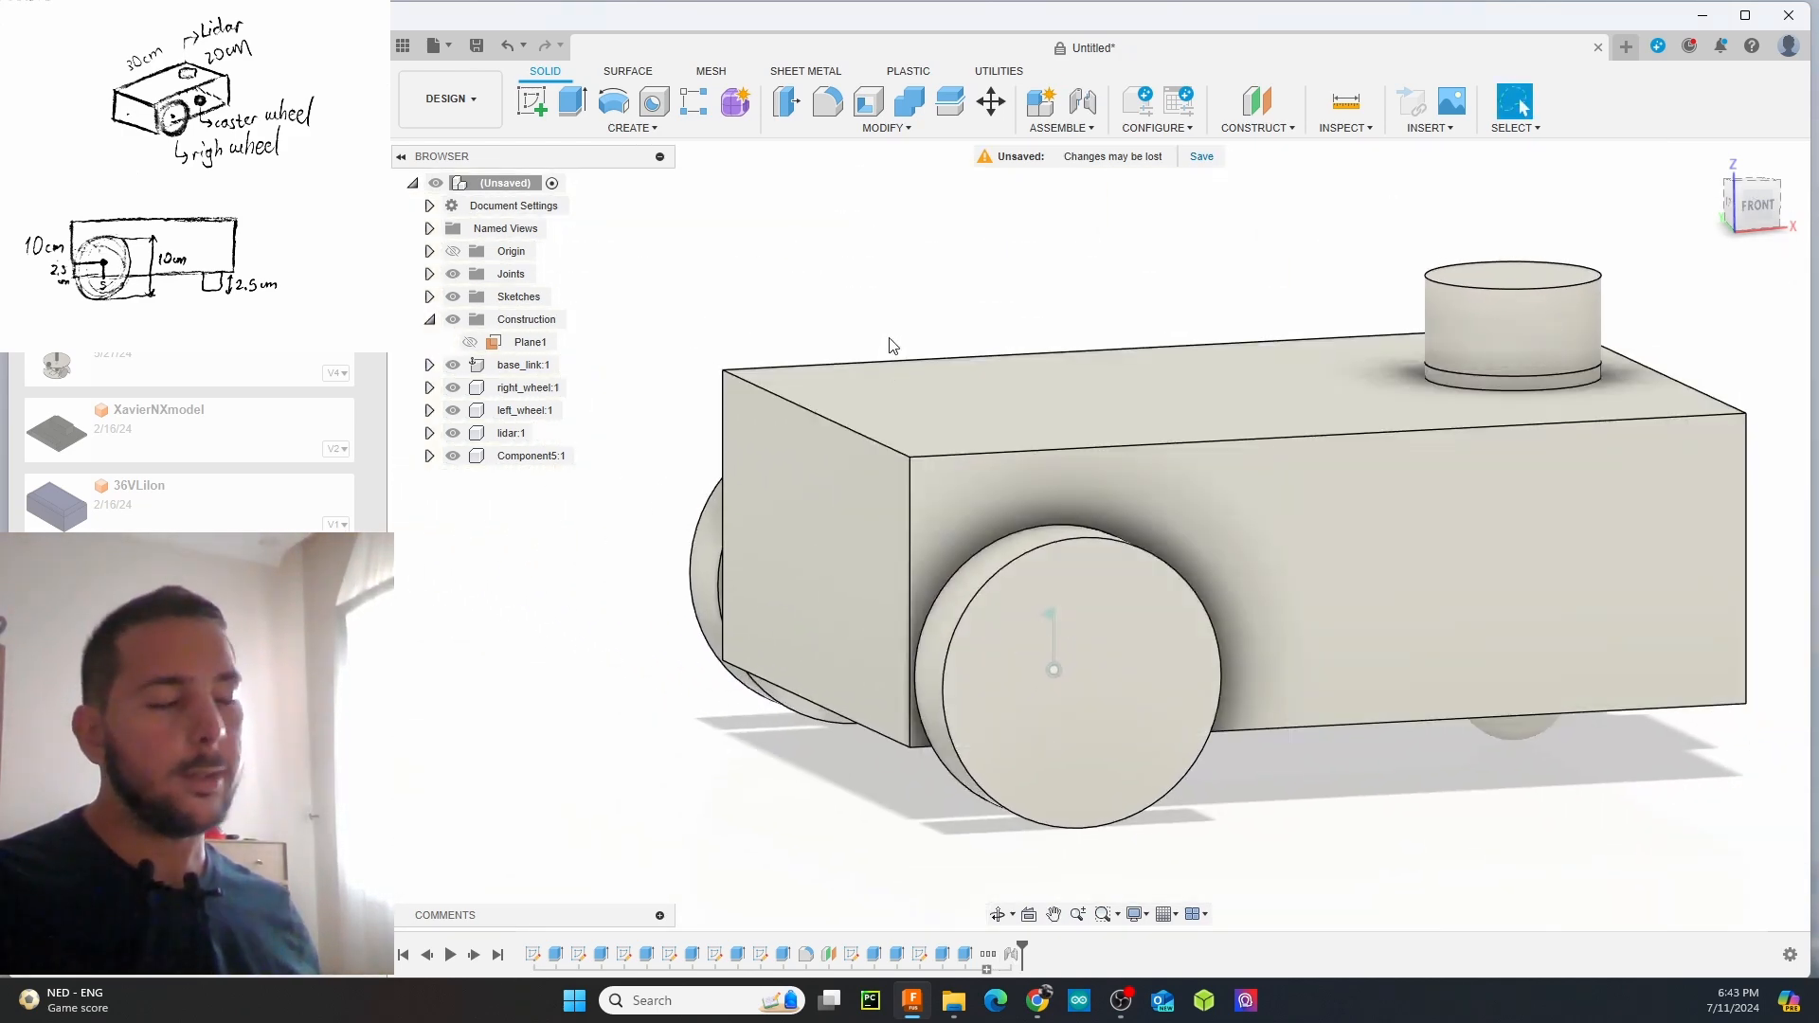
{"action": "middle_click_drag", "start_coordinate": [893, 347], "coordinate": [1018, 339], "text": "shift"}
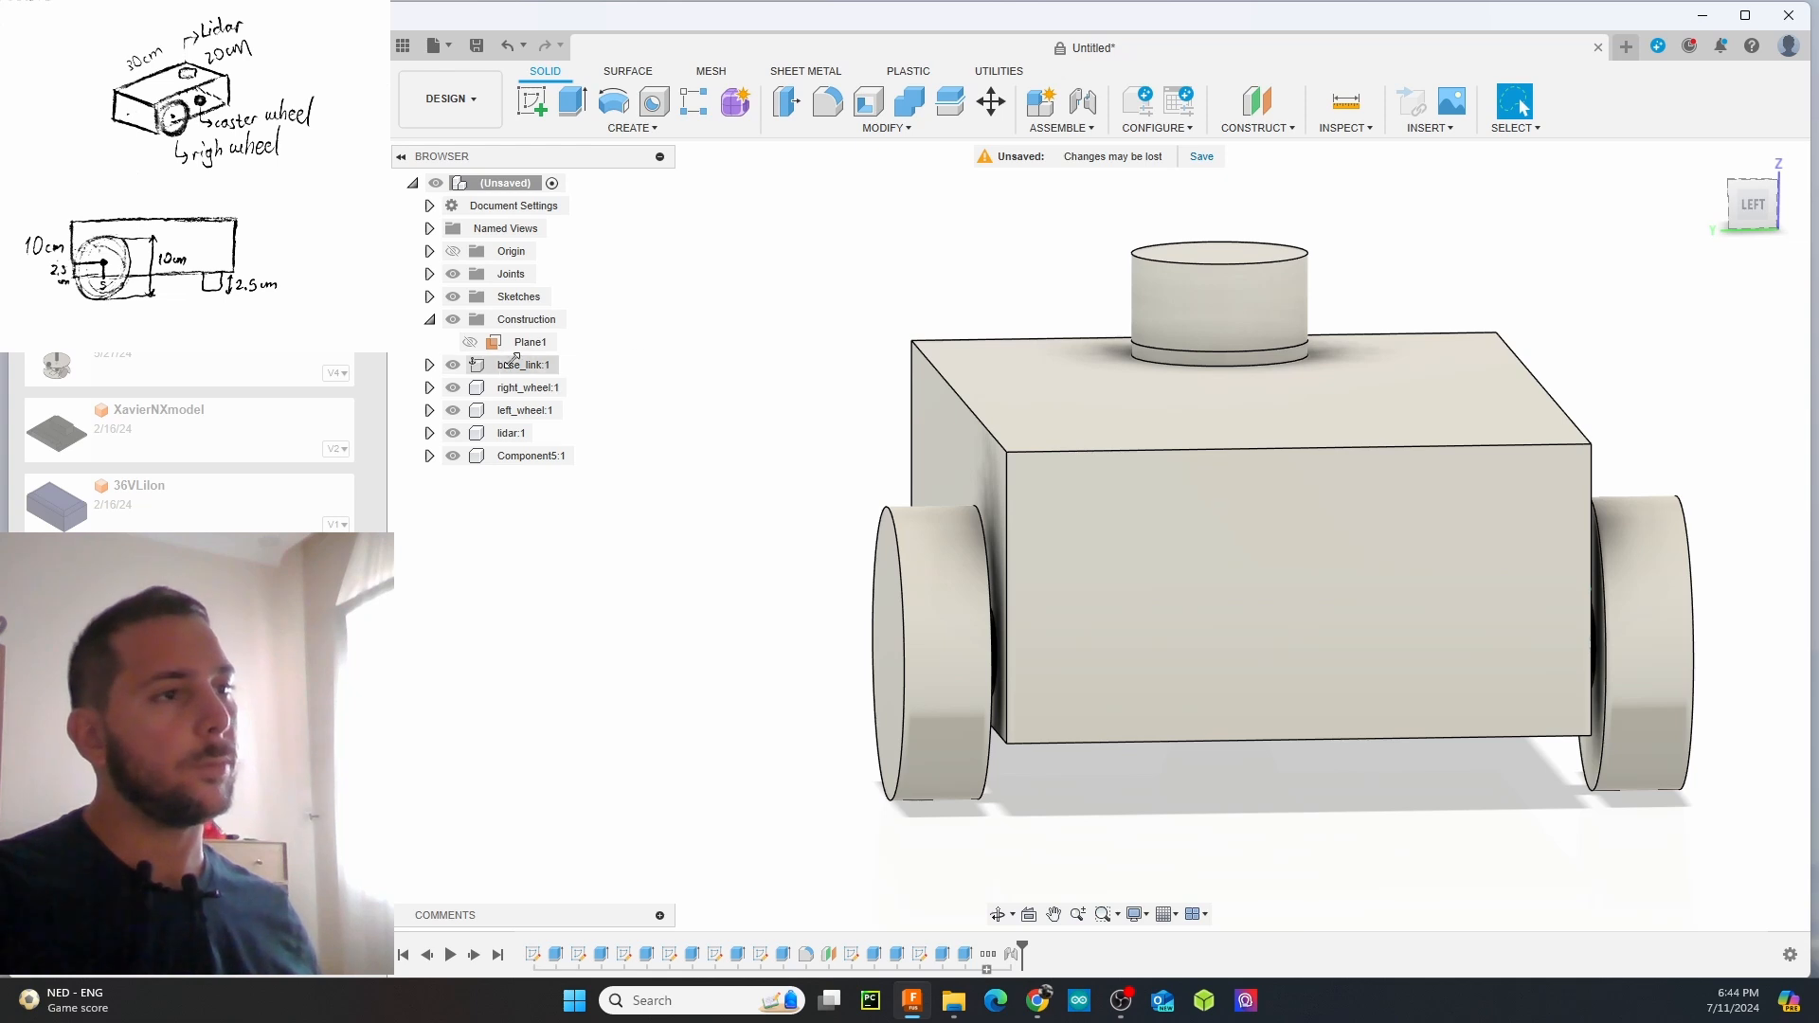
{"action": "left_click", "coordinate": [1099, 108]}
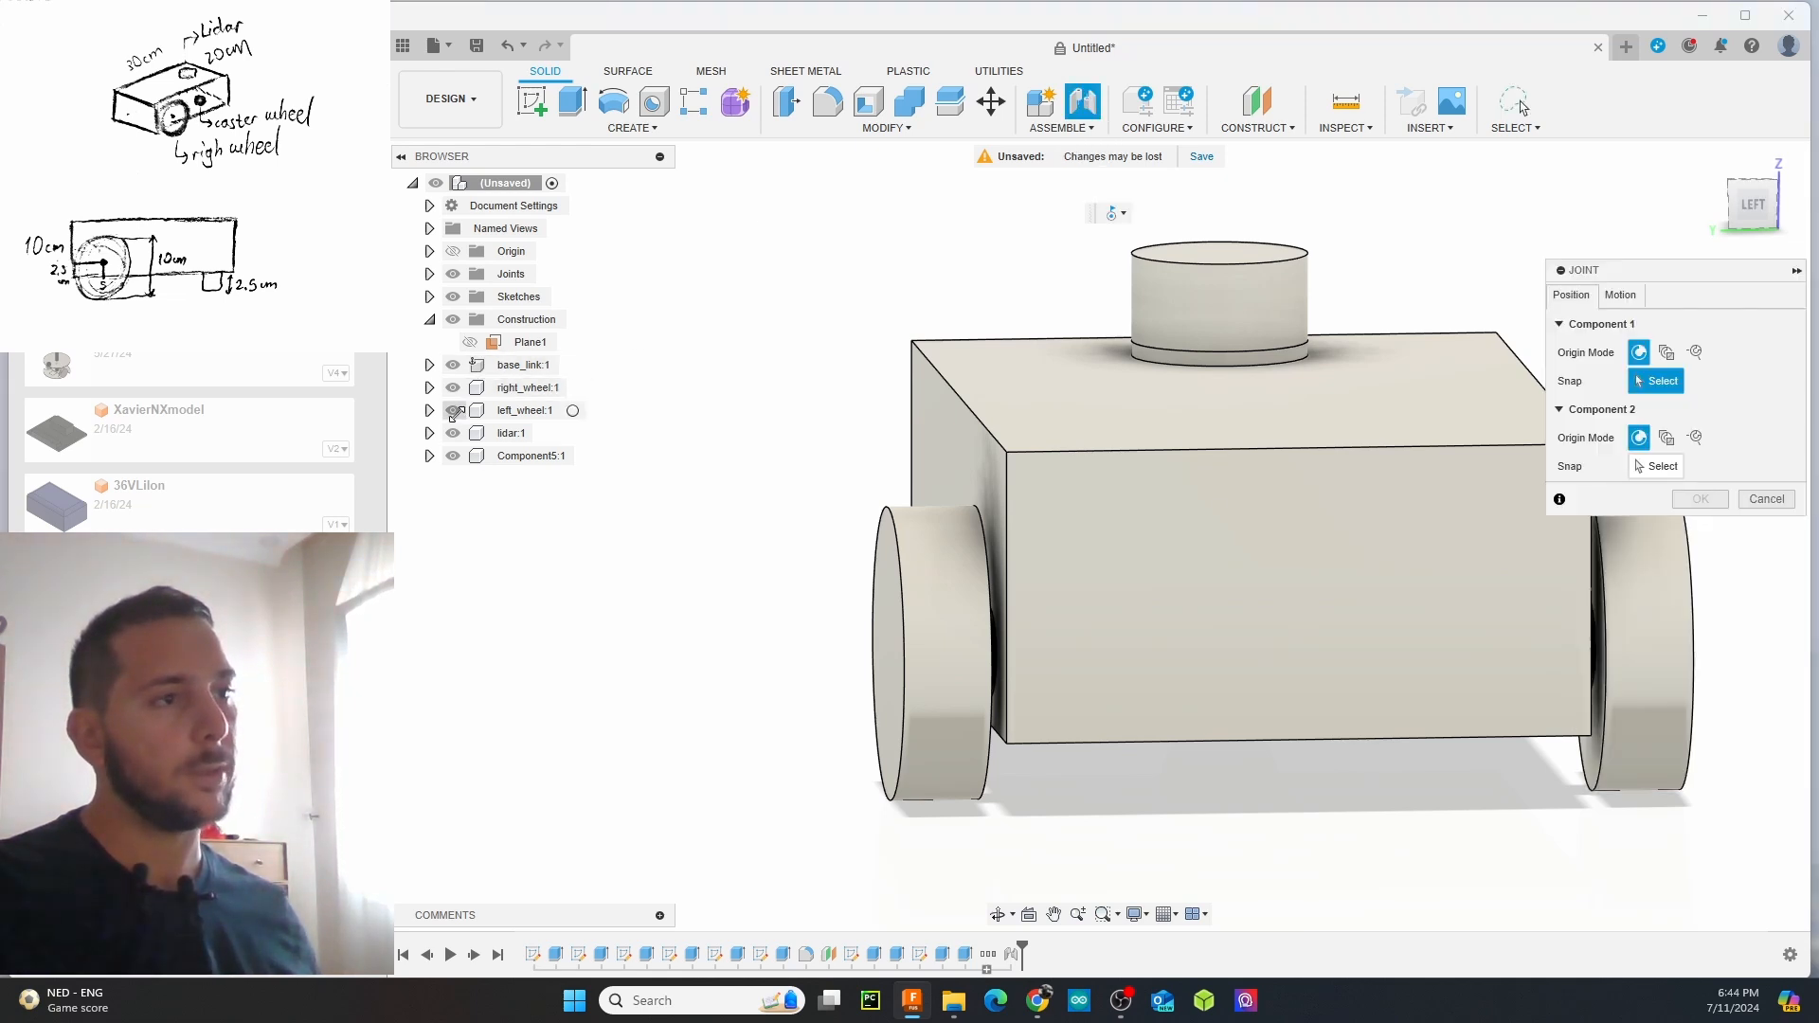
{"action": "left_click", "coordinate": [453, 412]}
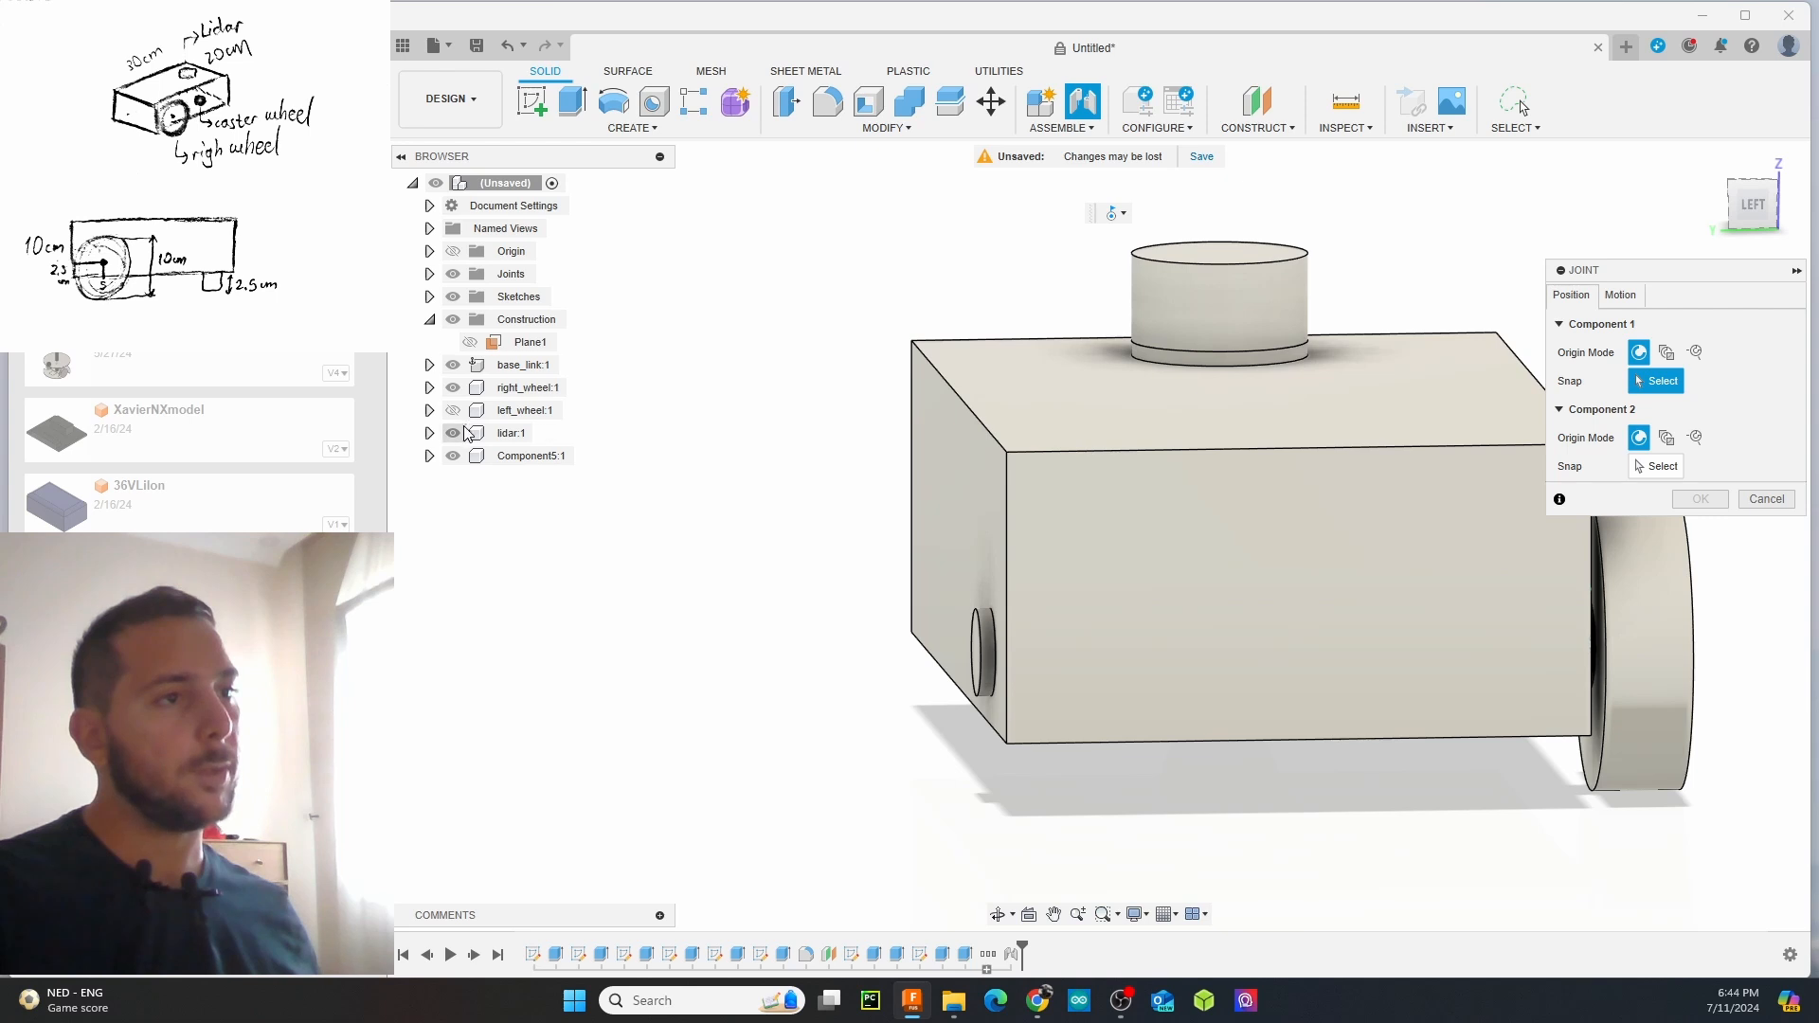
{"action": "left_click", "coordinate": [453, 410]}
{"action": "left_click", "coordinate": [453, 364]}
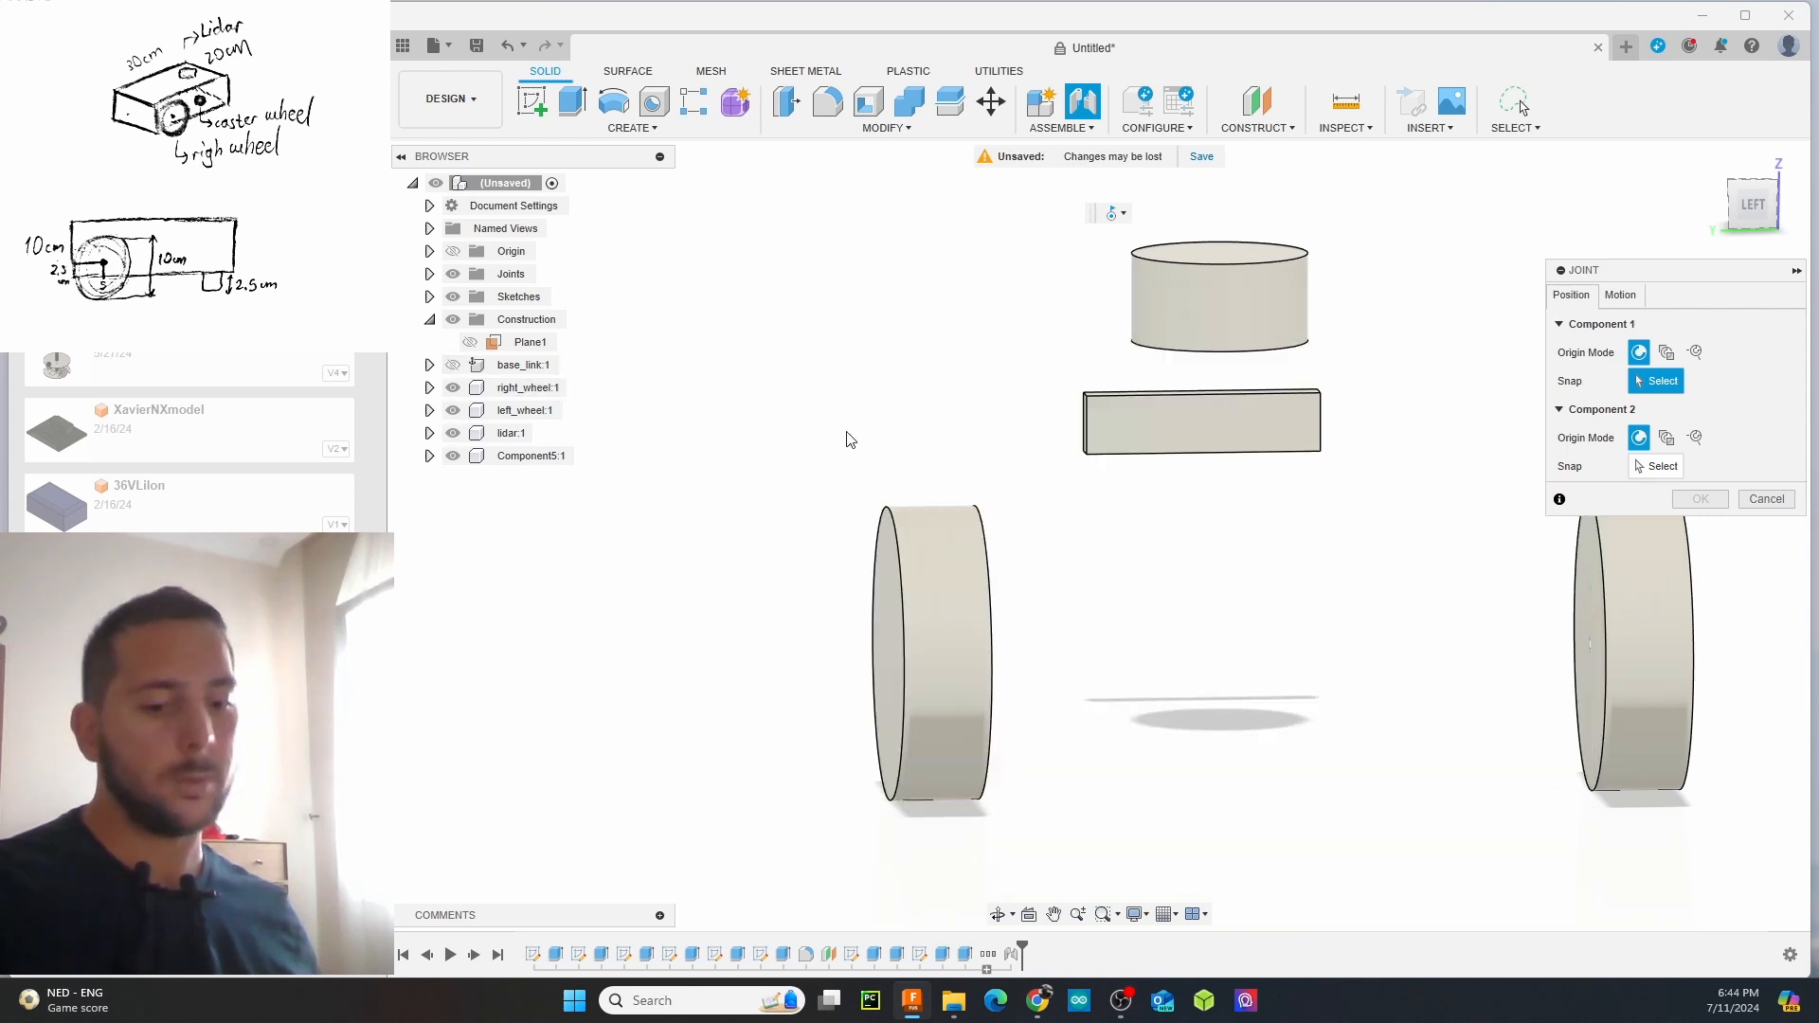
{"action": "middle_click_drag", "start_coordinate": [861, 423], "coordinate": [824, 568], "text": "shift"}
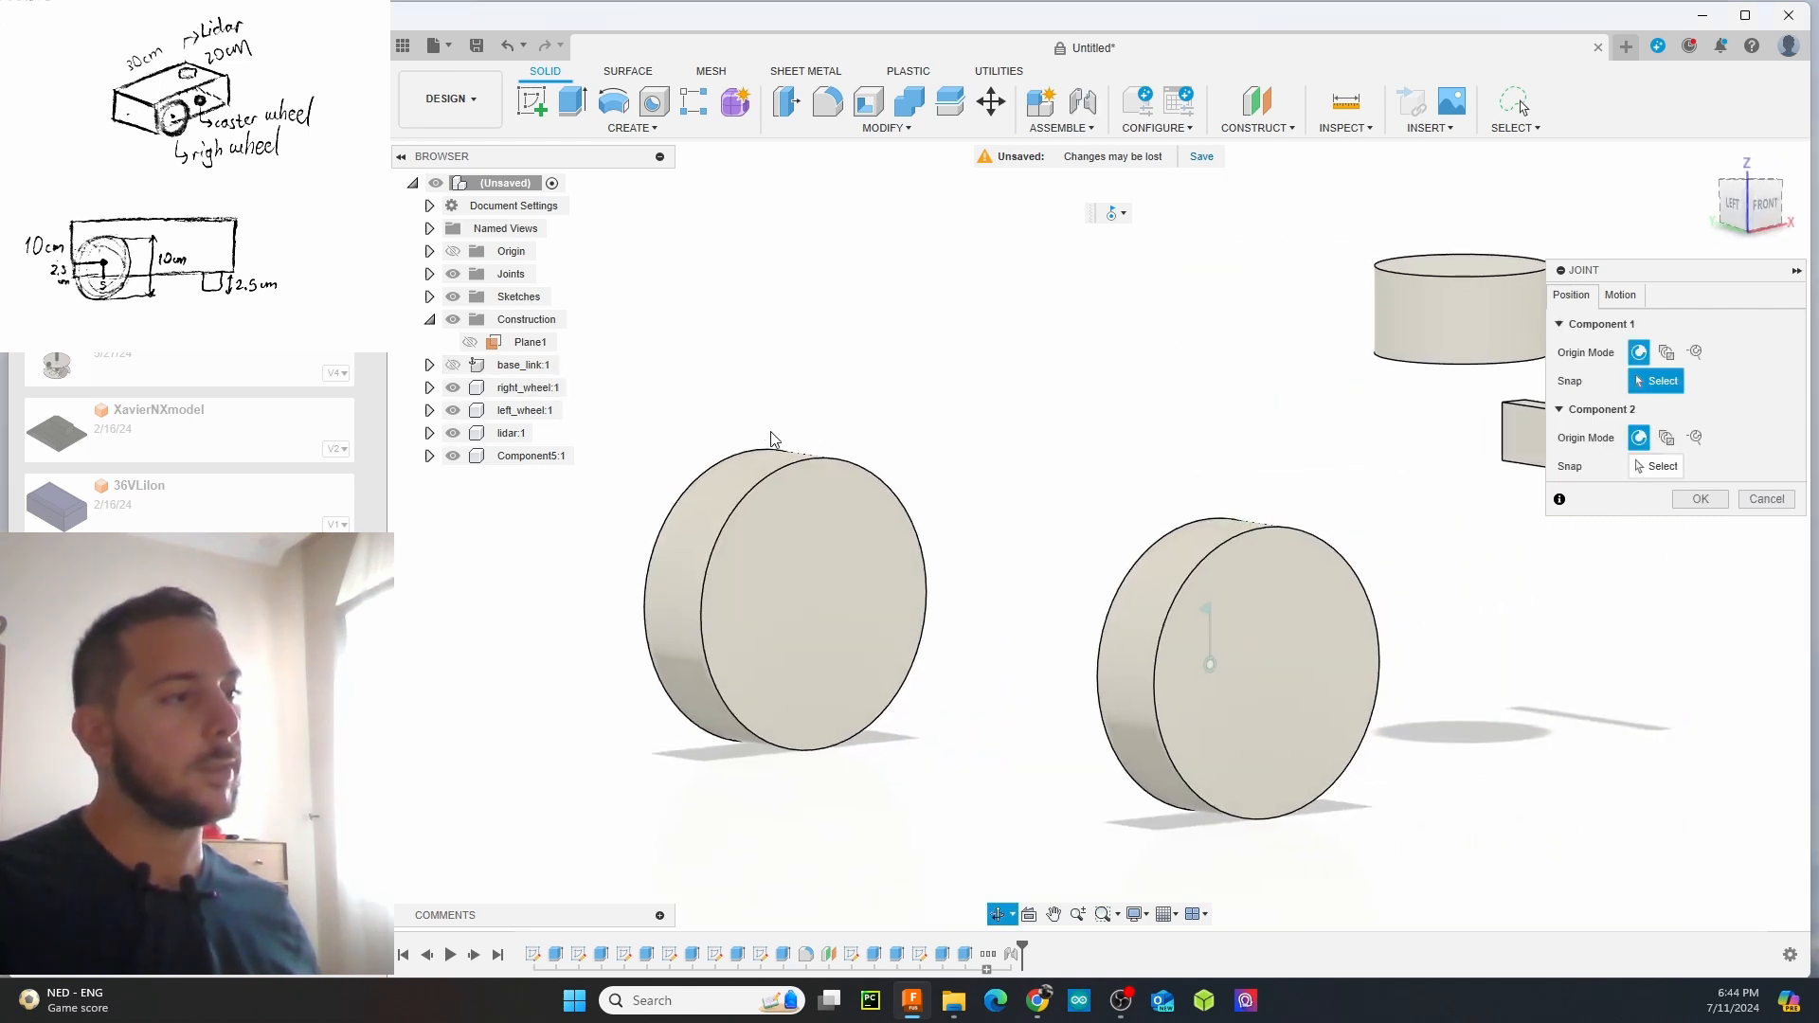
{"action": "left_click", "coordinate": [813, 604]}
Show base_link, snap the left wheel's joint to the chassis's round axle boss and create it as Revolute about the Z axis without limits
{"action": "middle_click_drag", "start_coordinate": [756, 400], "coordinate": [1322, 527], "text": "shift"}
{"action": "left_click", "coordinate": [453, 367]}
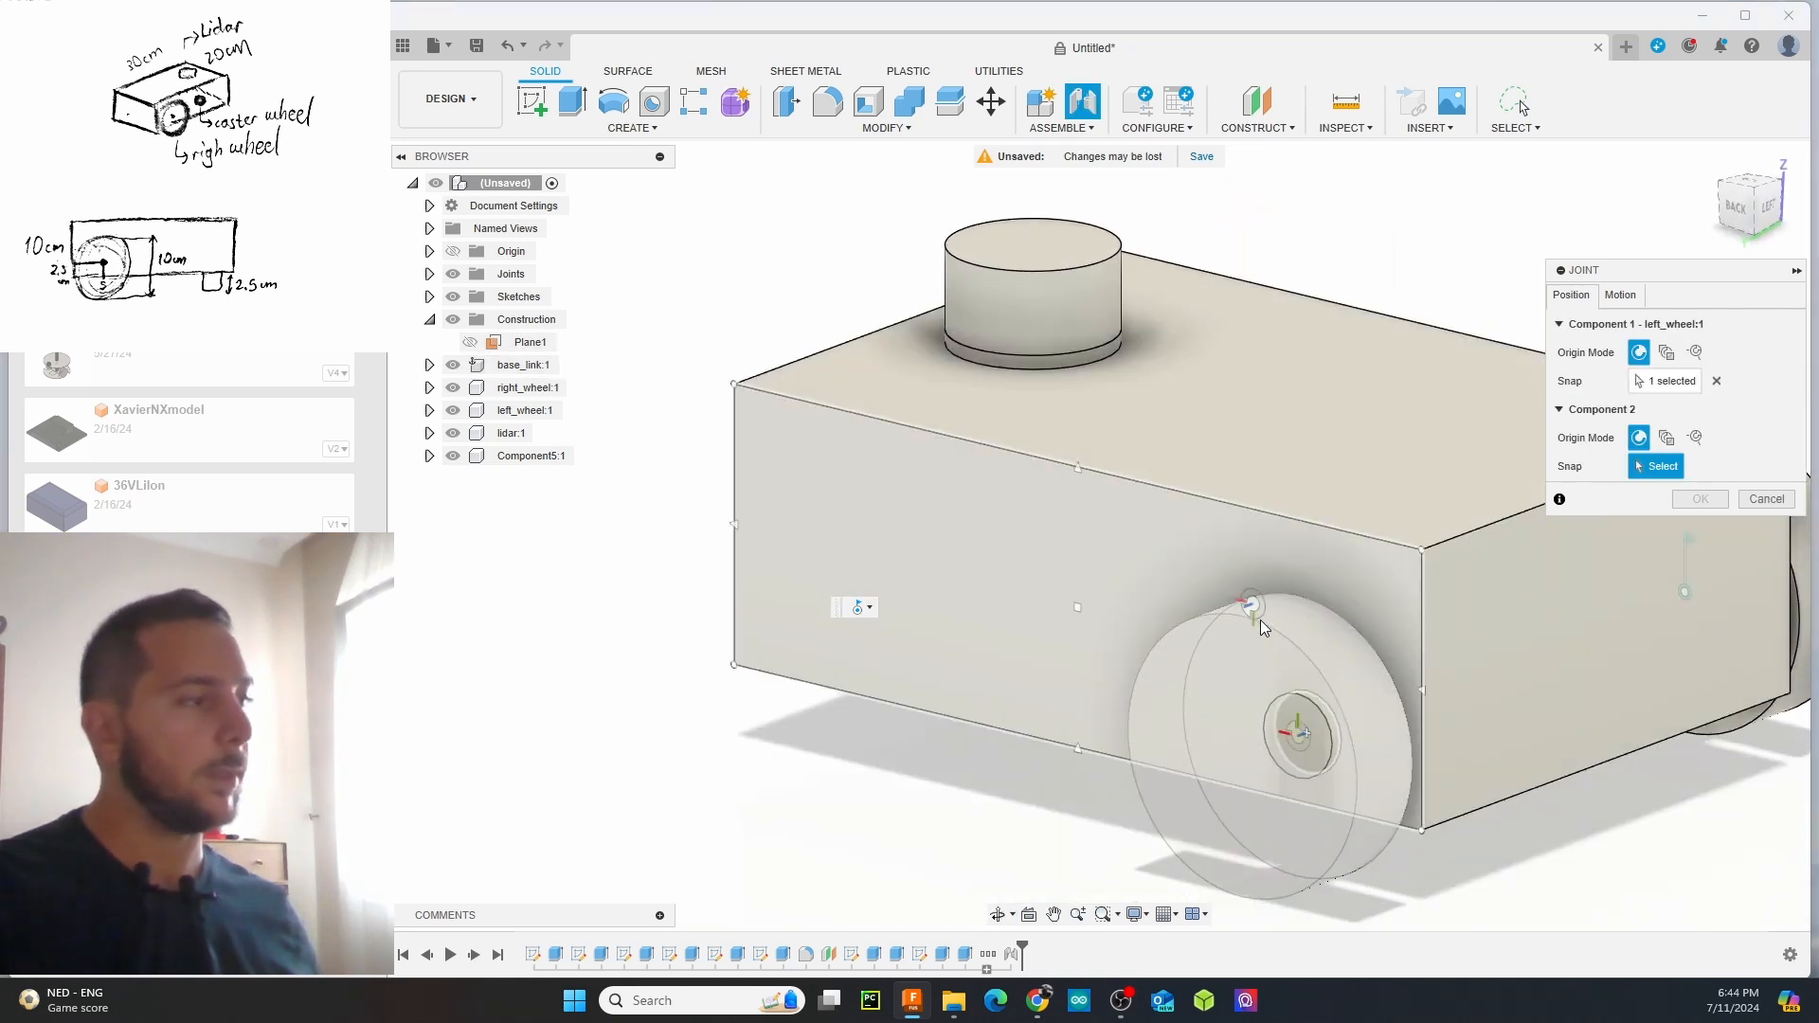
{"action": "left_click", "coordinate": [1302, 737]}
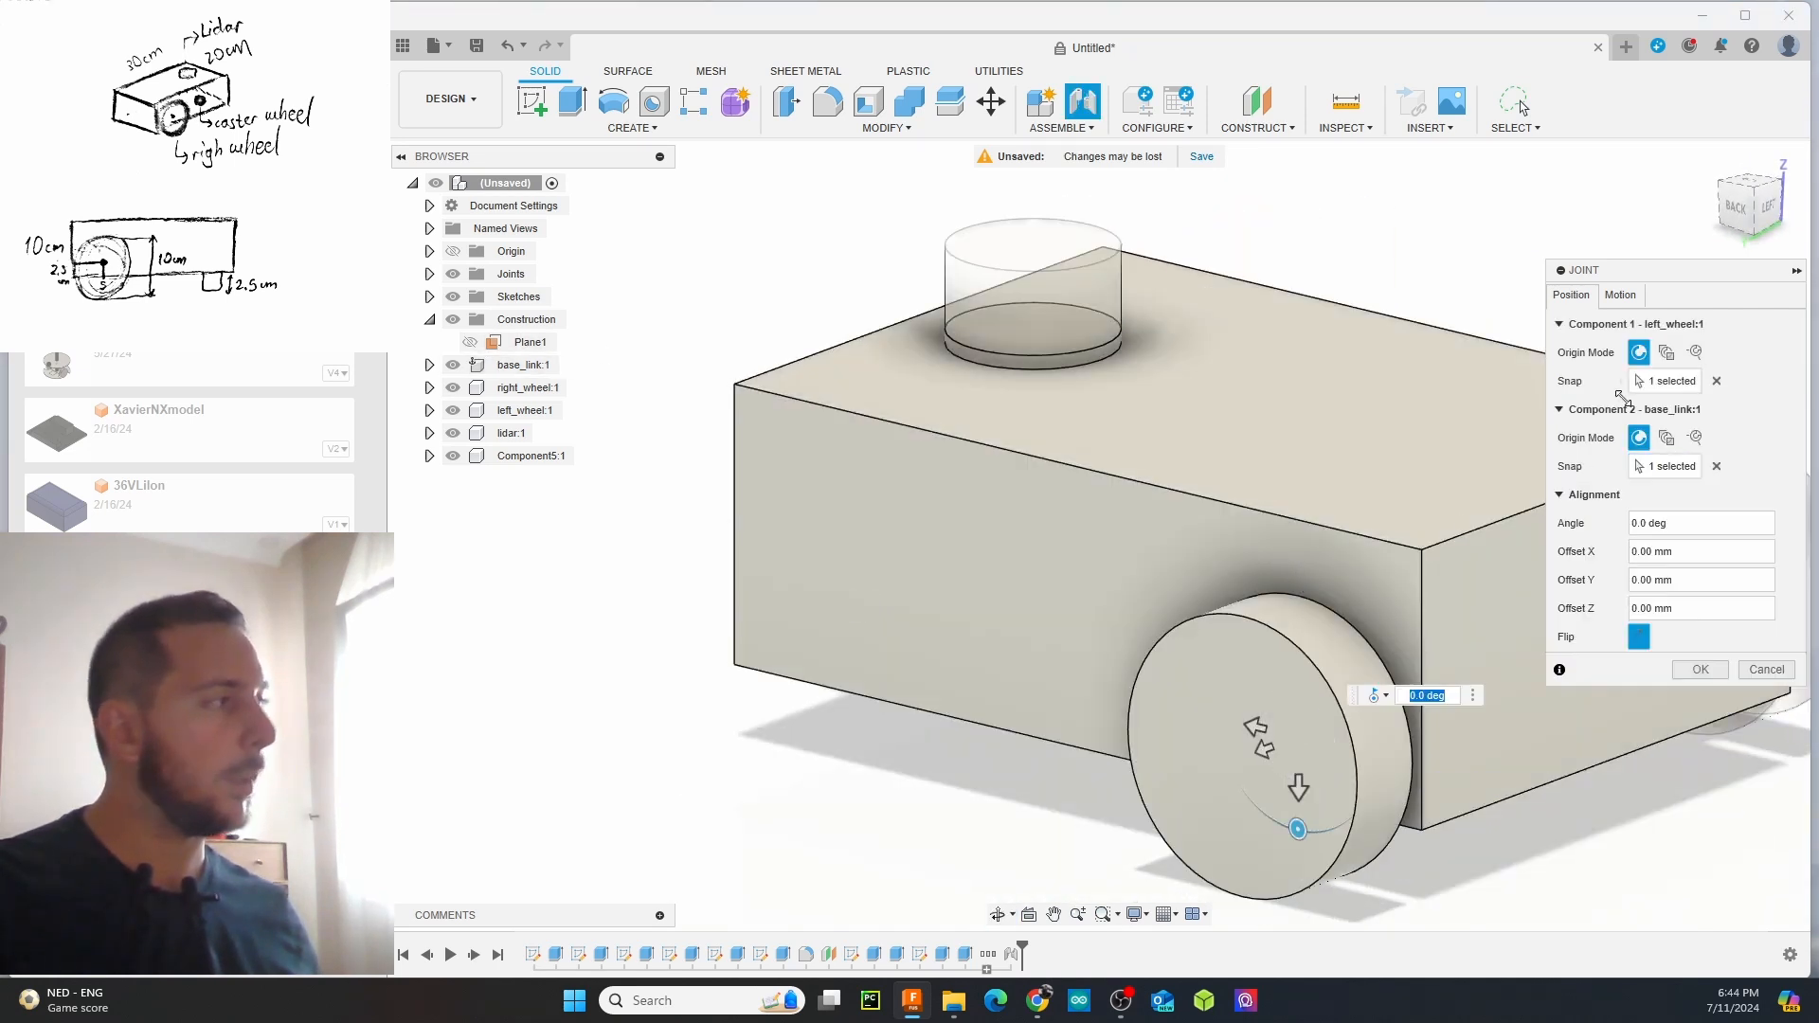
{"action": "left_click", "coordinate": [1621, 294]}
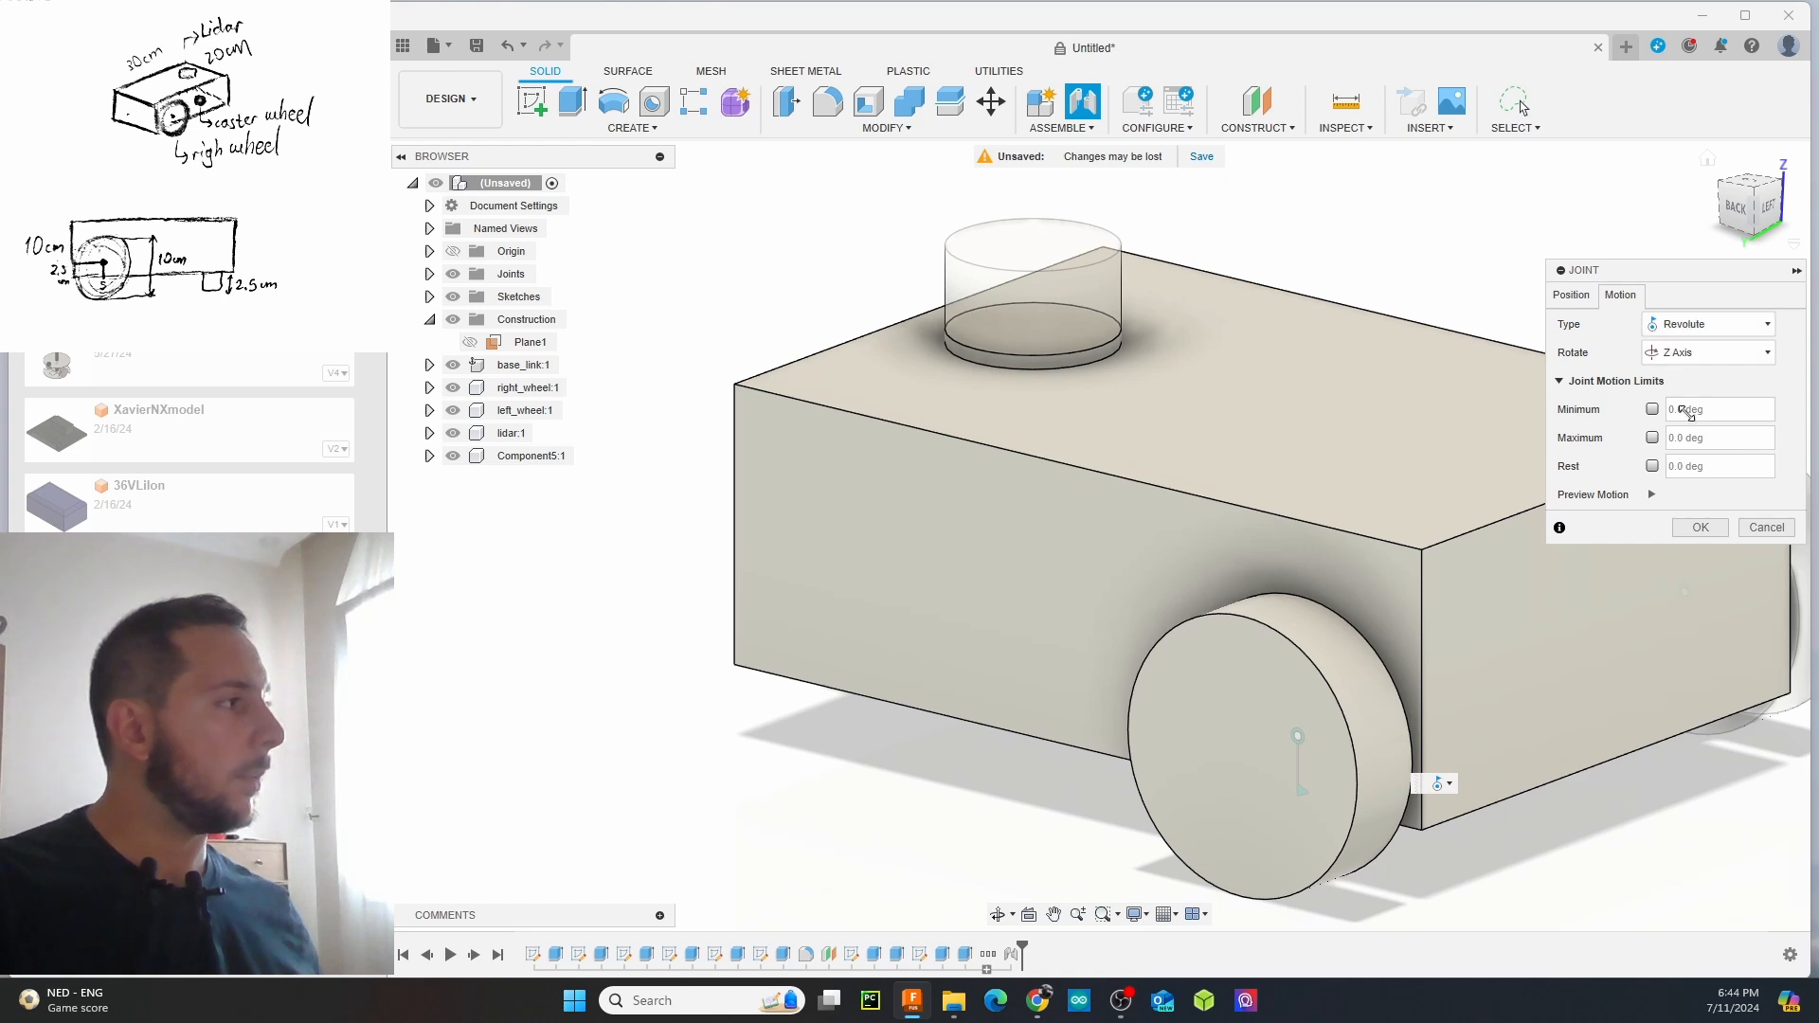
{"action": "left_click", "coordinate": [1699, 528]}
Start a joint from the centre of the lidar's underside to the round boss on the chassis's top, hiding base_link while picking the lidar
{"action": "middle_click_drag", "start_coordinate": [1237, 362], "coordinate": [966, 361]}
{"action": "middle_click_drag", "start_coordinate": [827, 393], "coordinate": [1002, 458]}
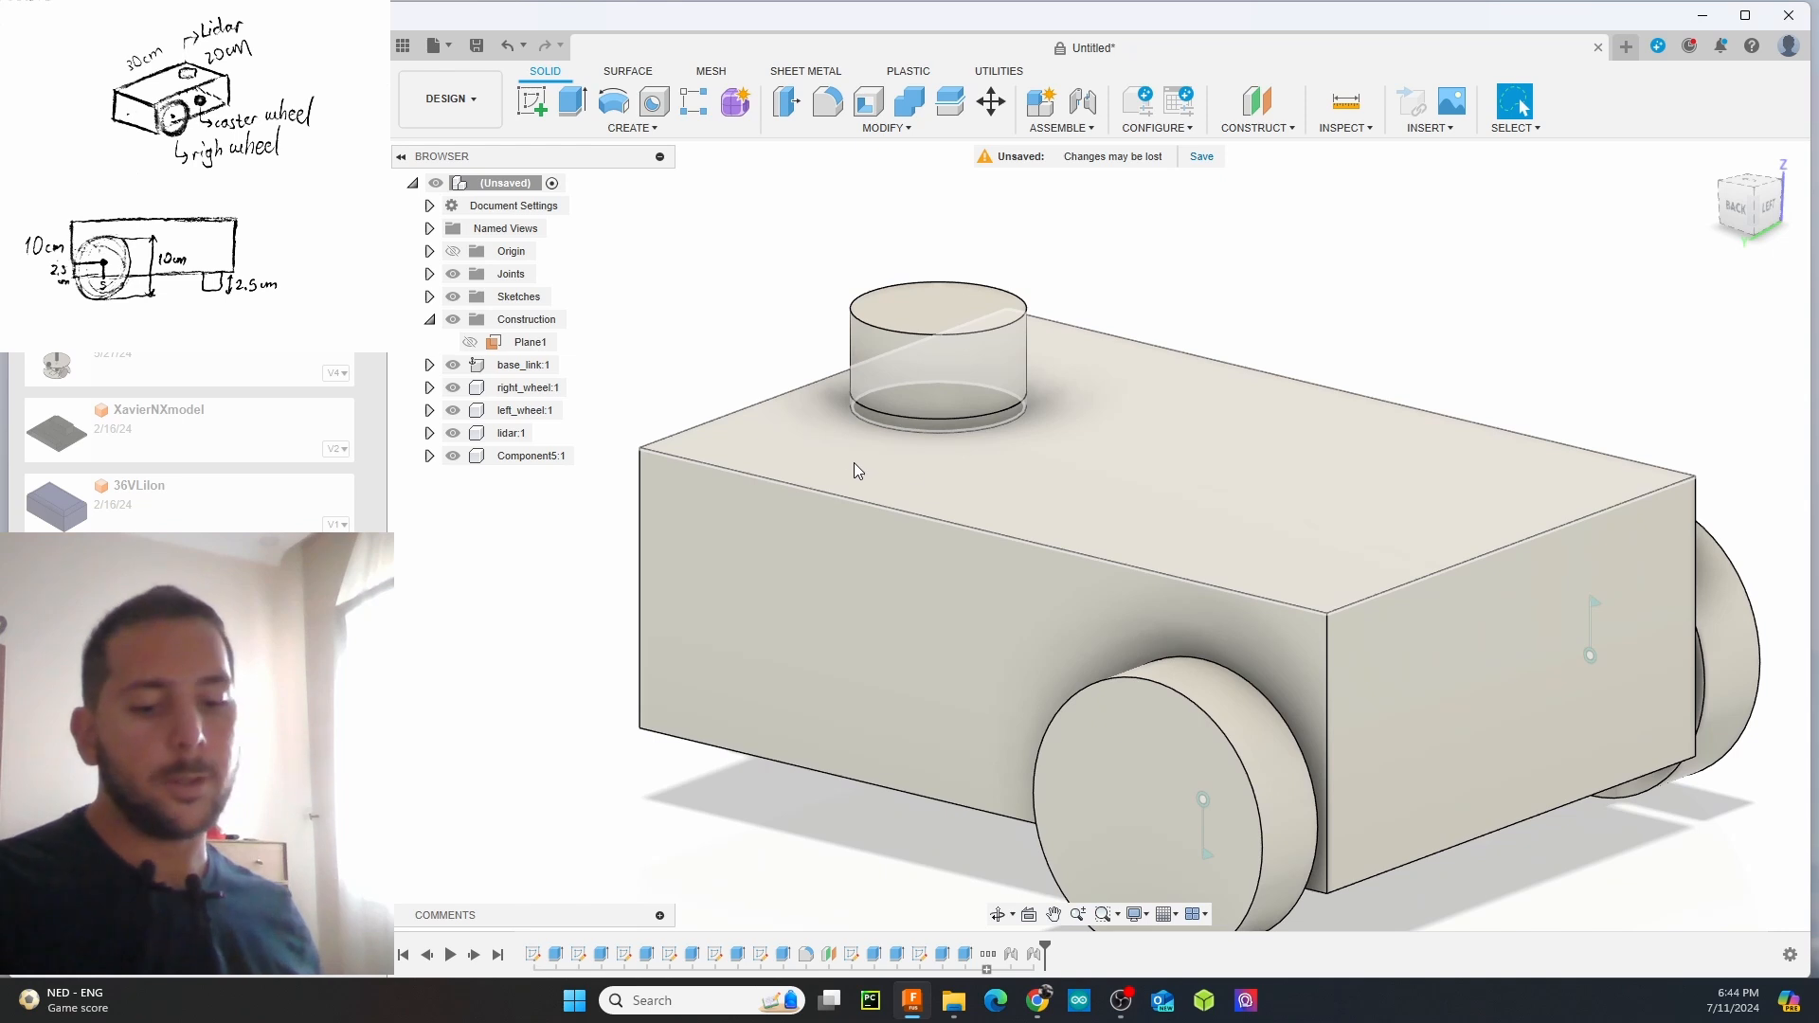
{"action": "middle_click_drag", "start_coordinate": [855, 463], "coordinate": [950, 444], "text": "shift"}
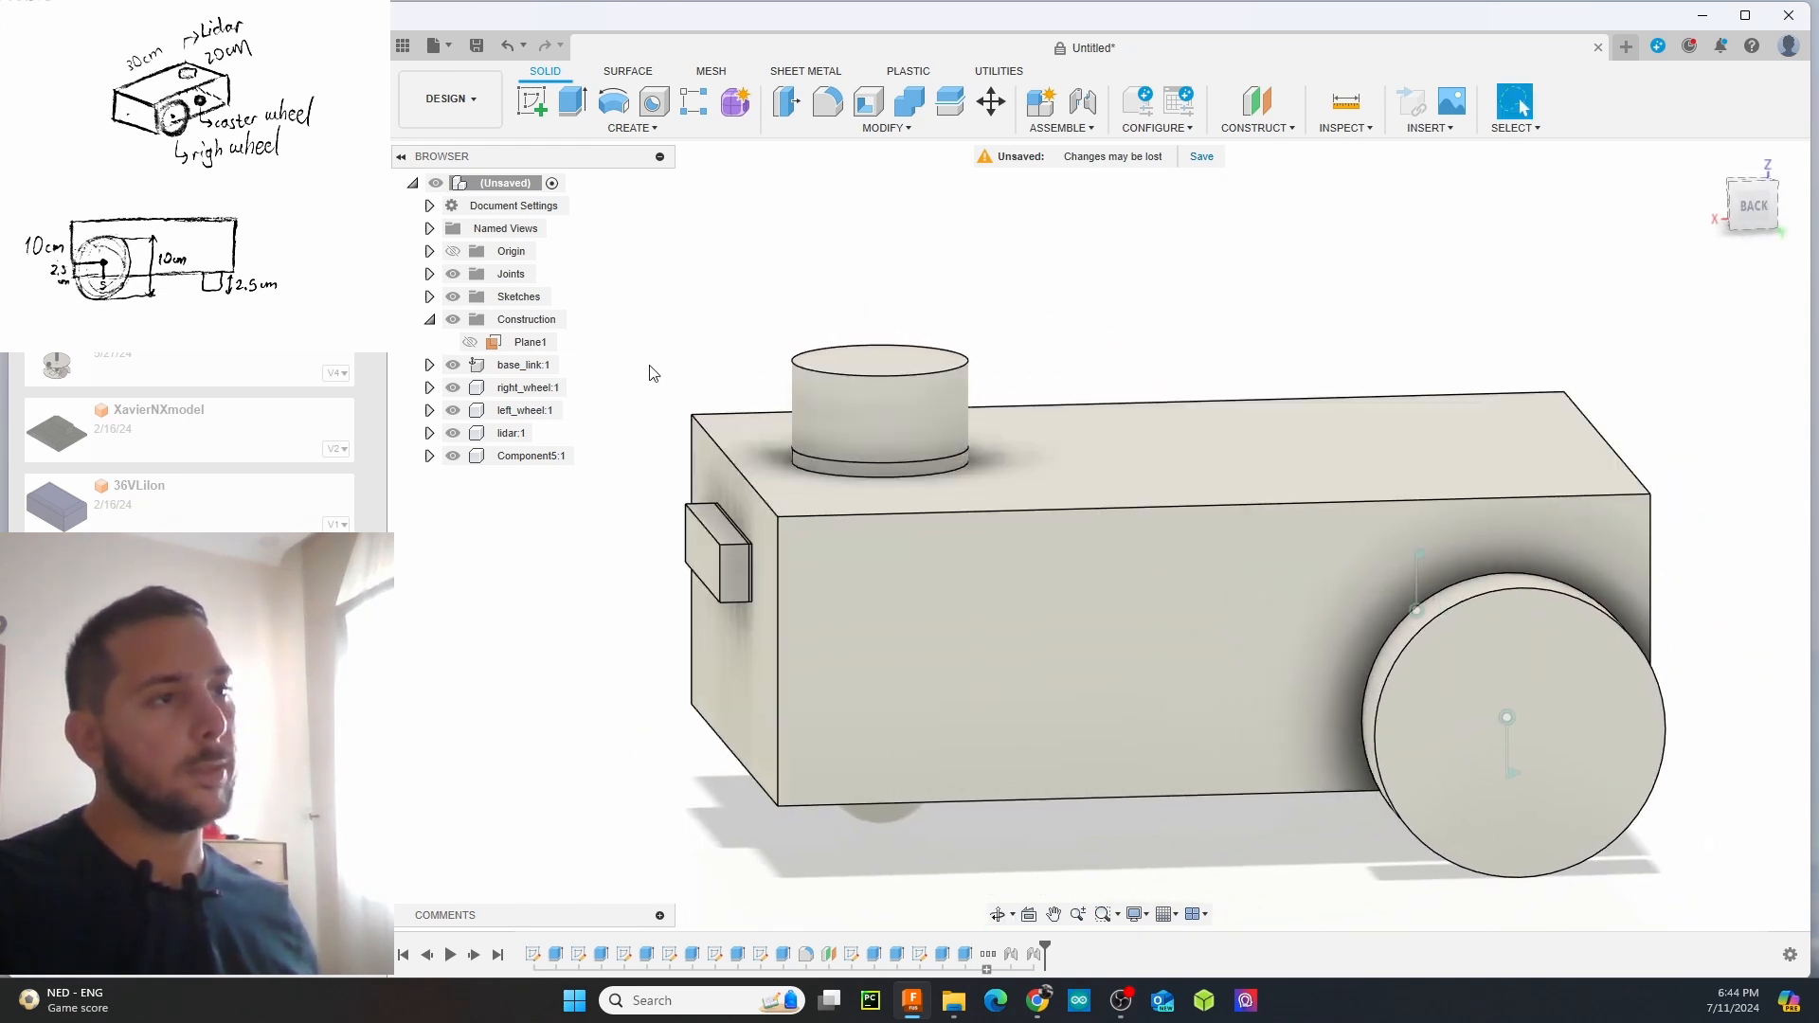
{"action": "left_click", "coordinate": [1085, 104]}
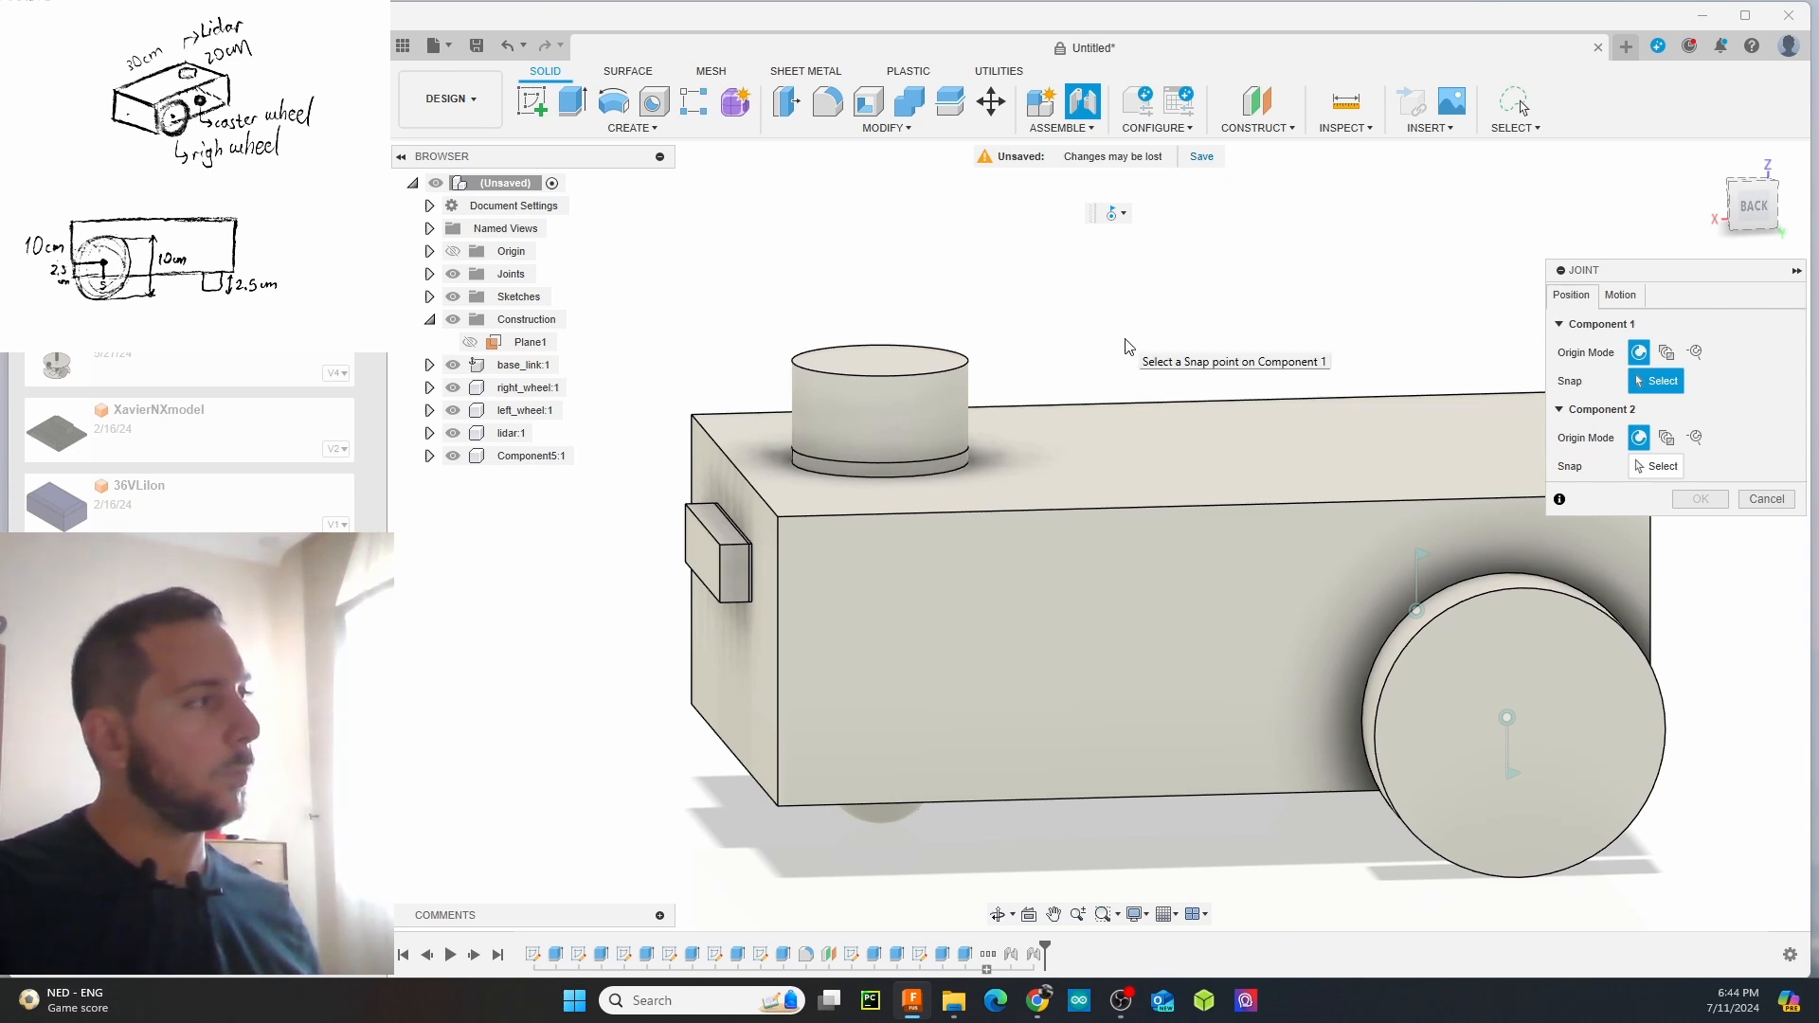
{"action": "left_click", "coordinate": [453, 366]}
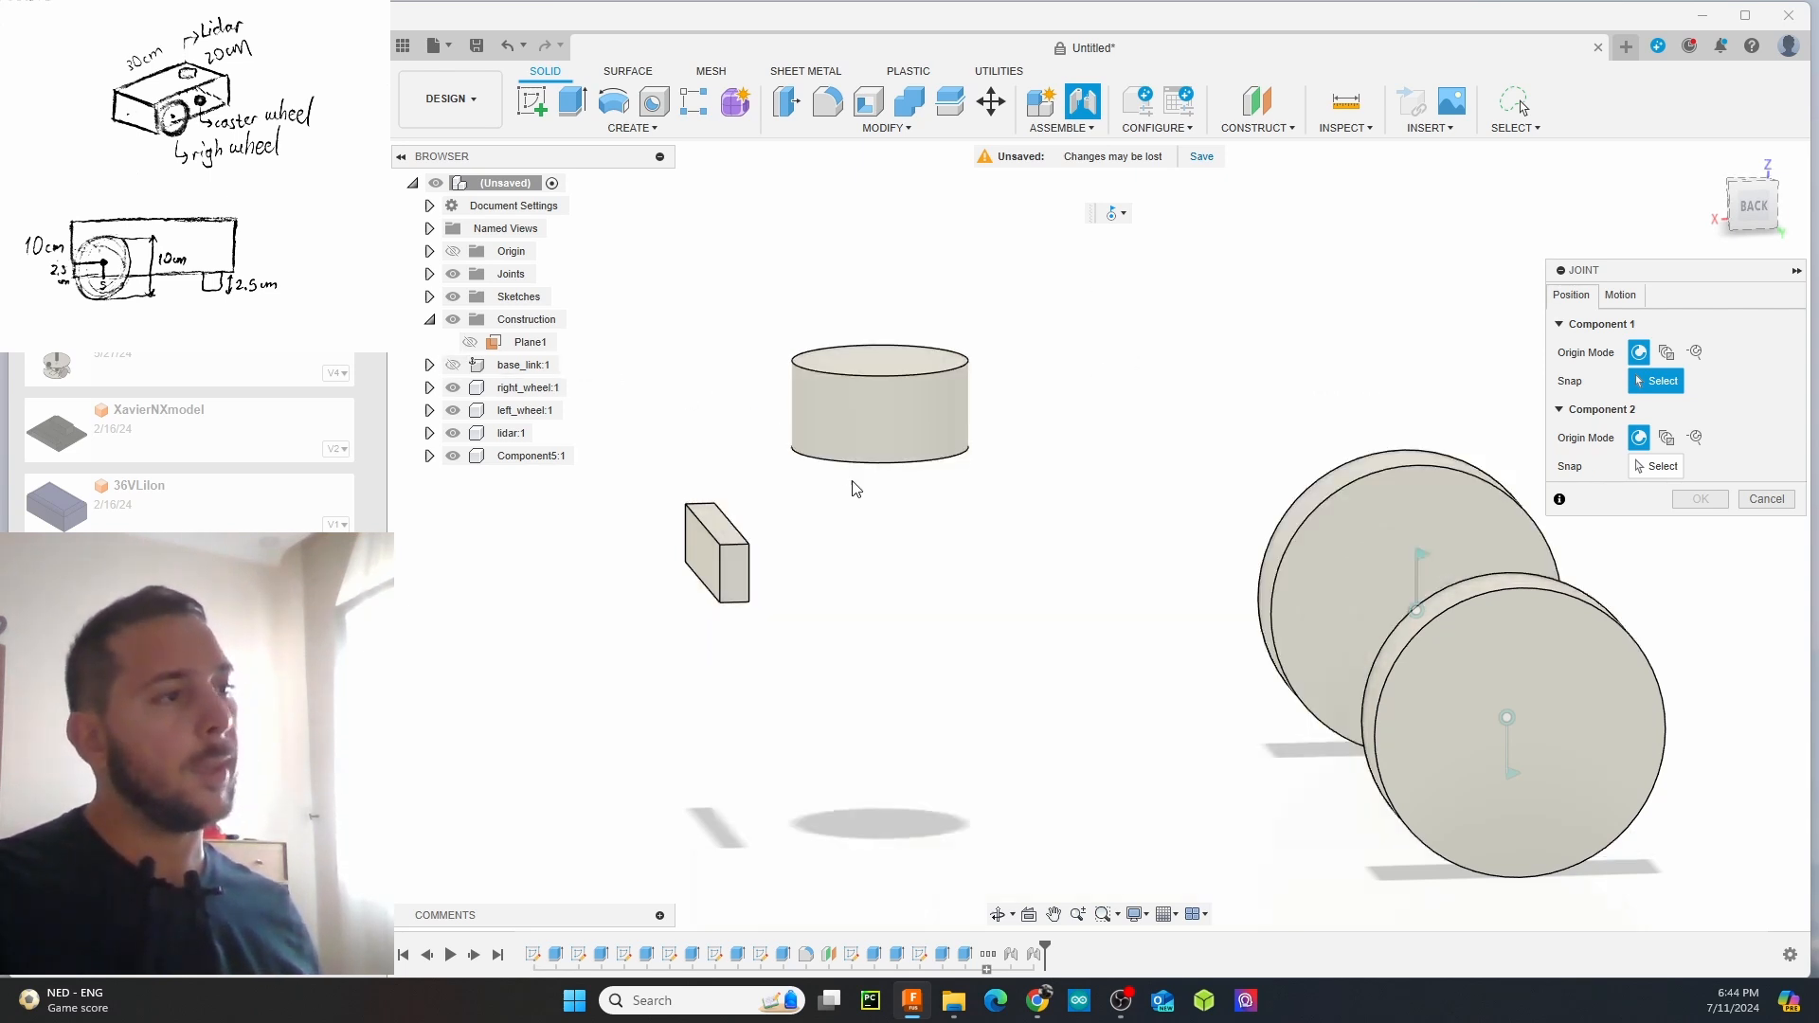
{"action": "middle_click_drag", "start_coordinate": [964, 540], "coordinate": [930, 434], "text": "shift"}
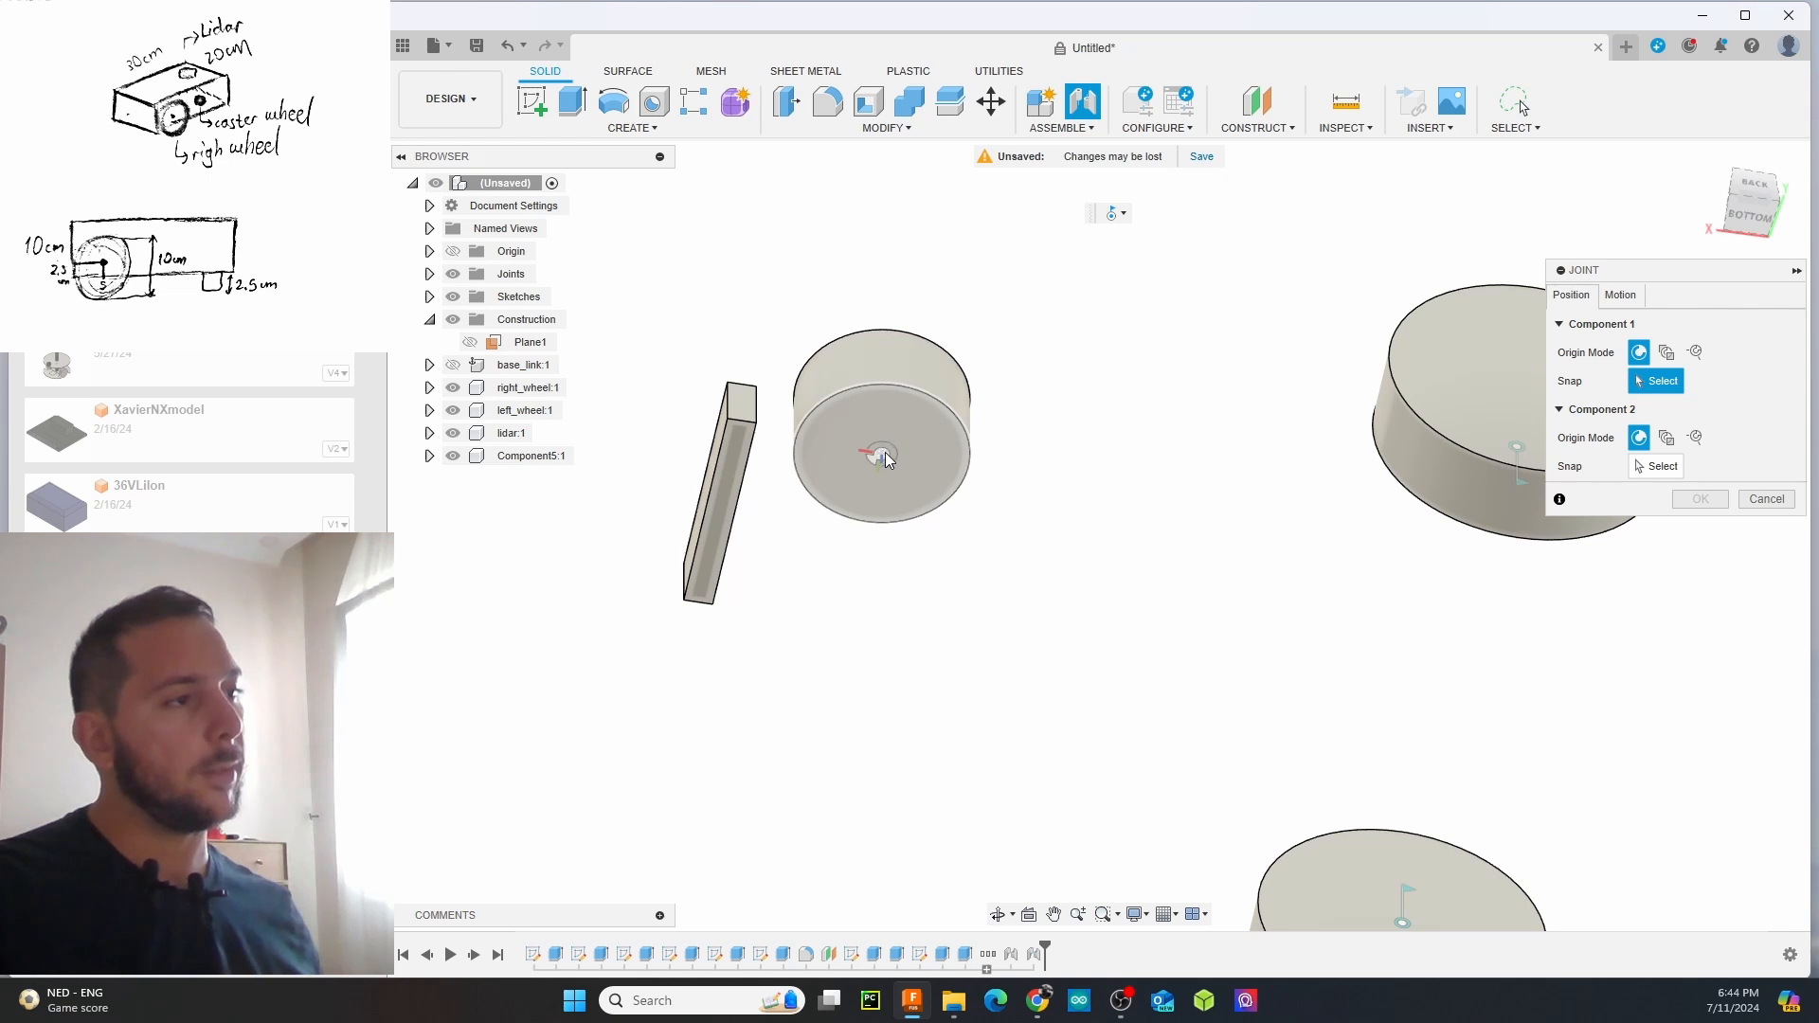
{"action": "left_click", "coordinate": [881, 455]}
{"action": "middle_click_drag", "start_coordinate": [949, 344], "coordinate": [930, 492], "text": "shift"}
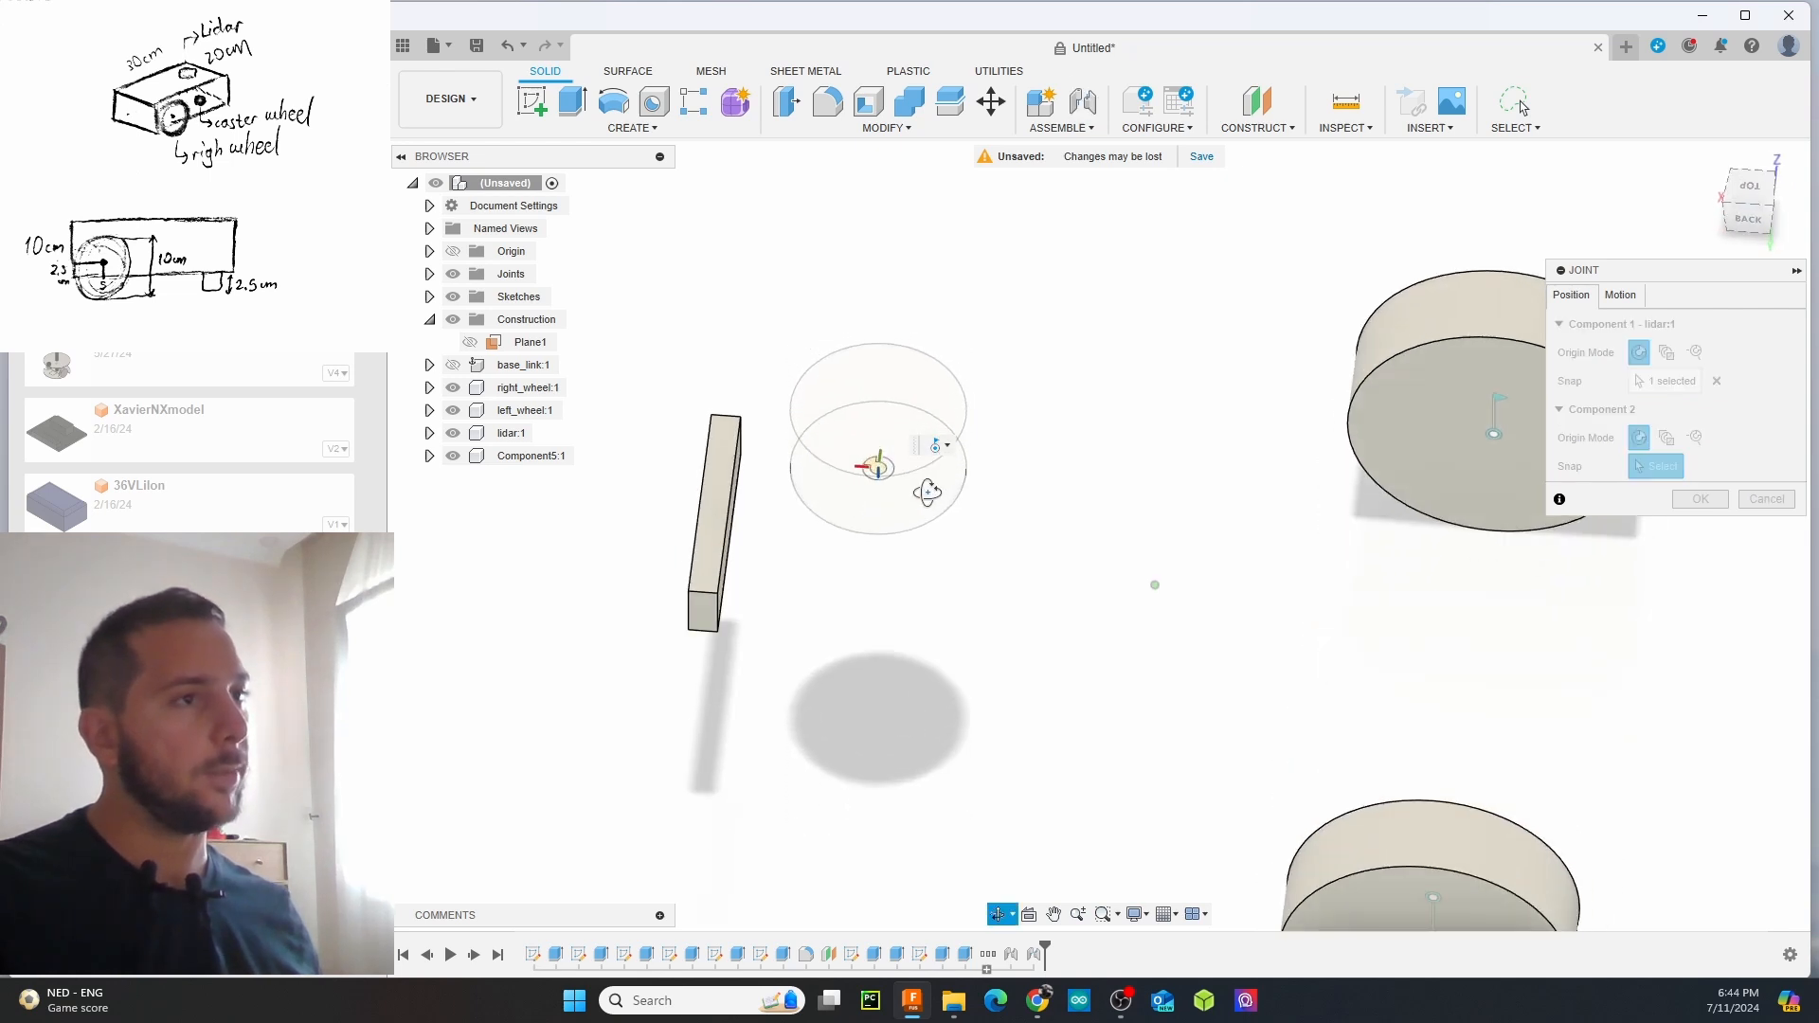
{"action": "left_click", "coordinate": [453, 366]}
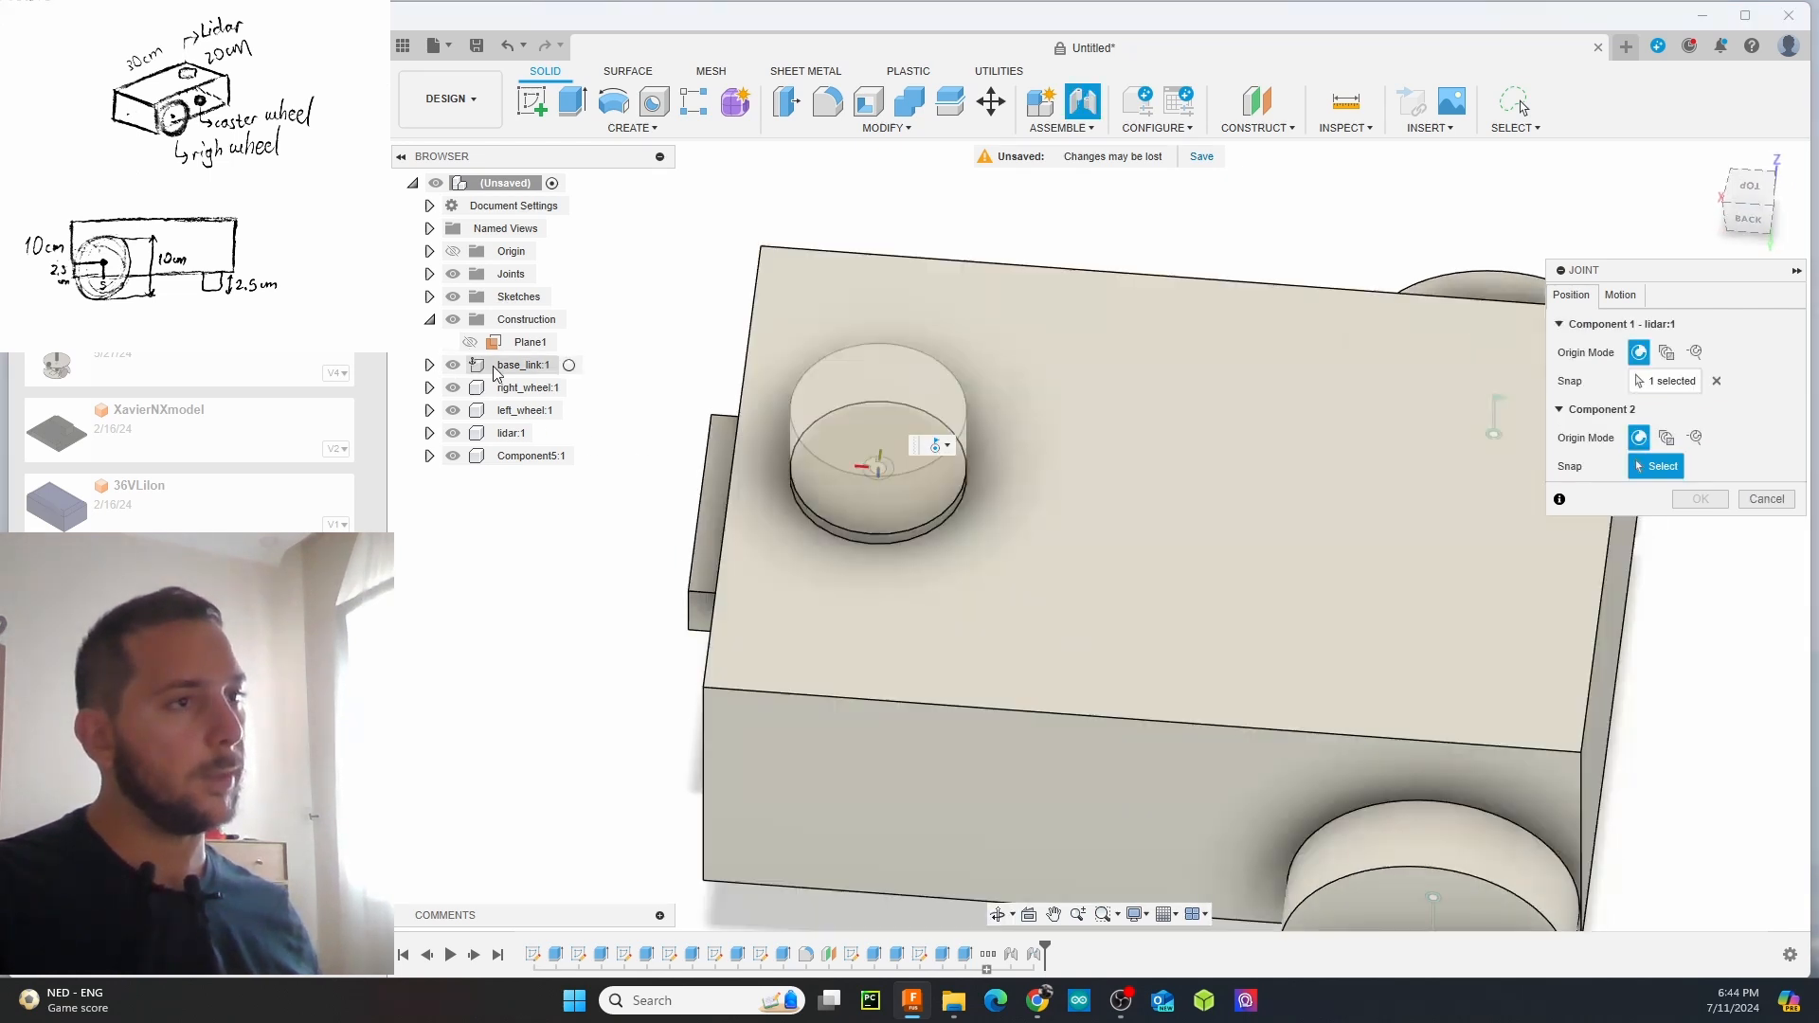
{"action": "left_click", "coordinate": [882, 471]}
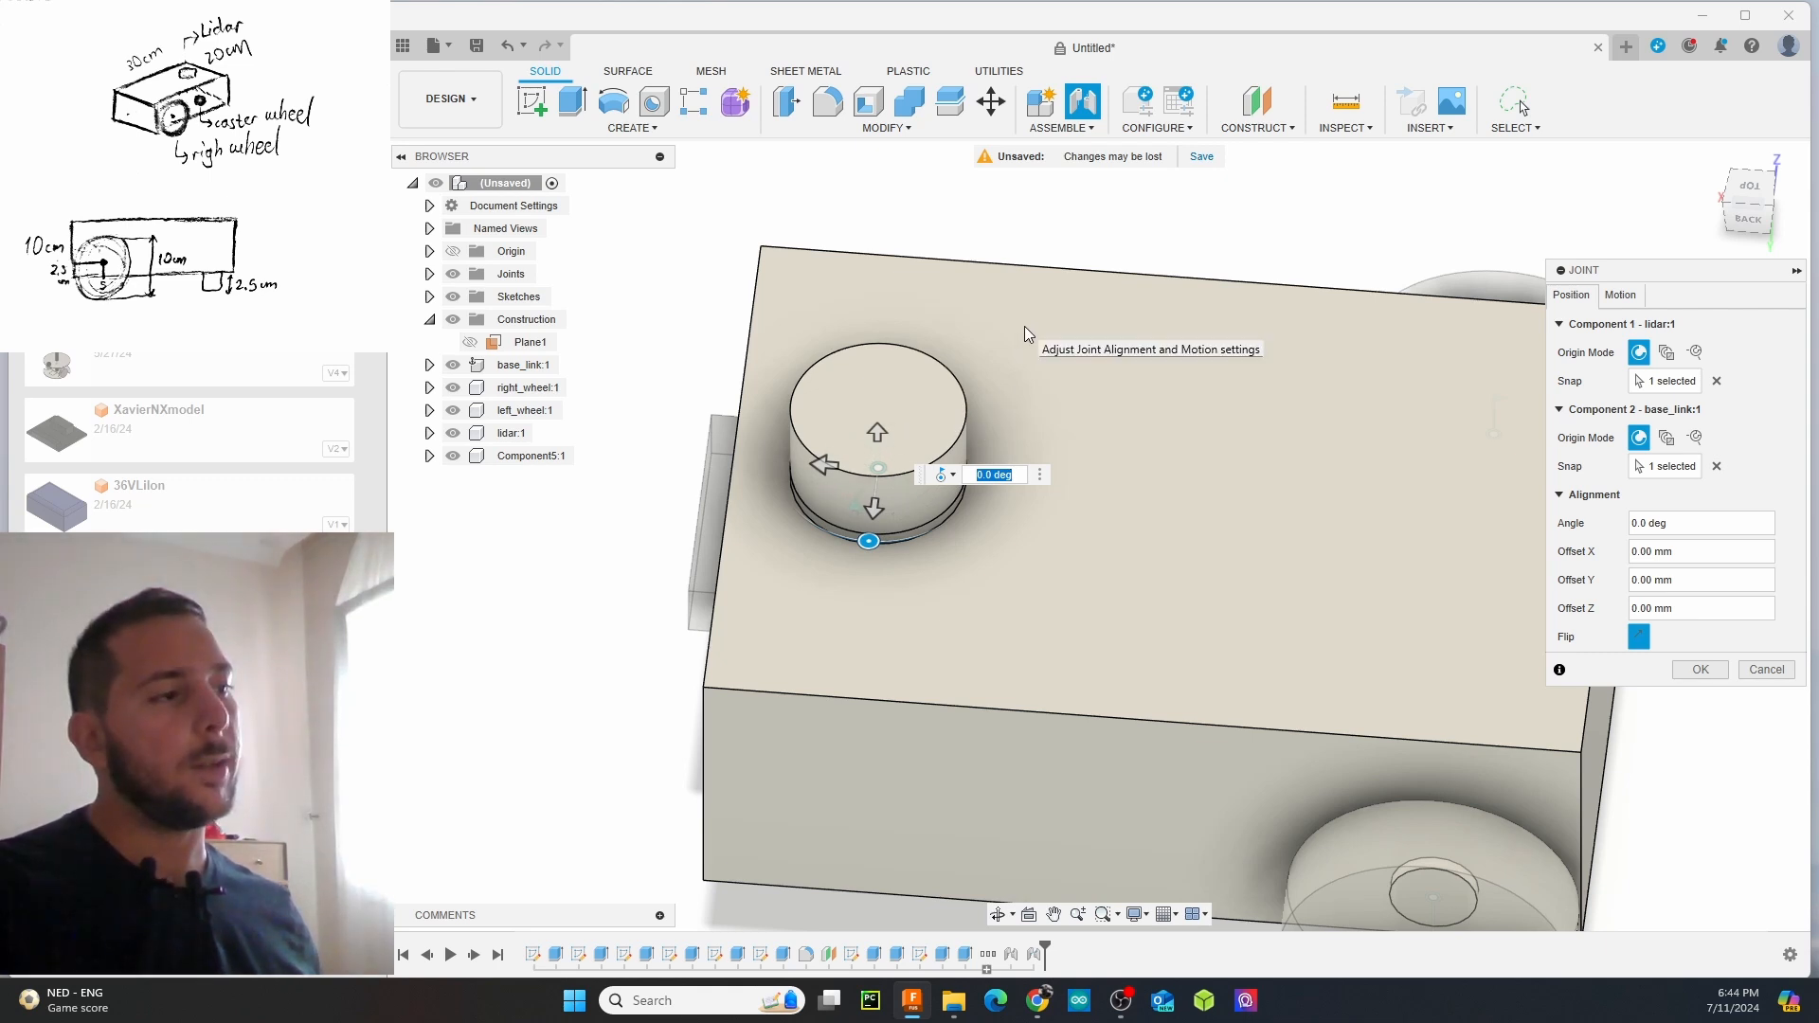
Set the lidar joint's motion type to Rigid and create it
{"action": "left_click", "coordinate": [1620, 295]}
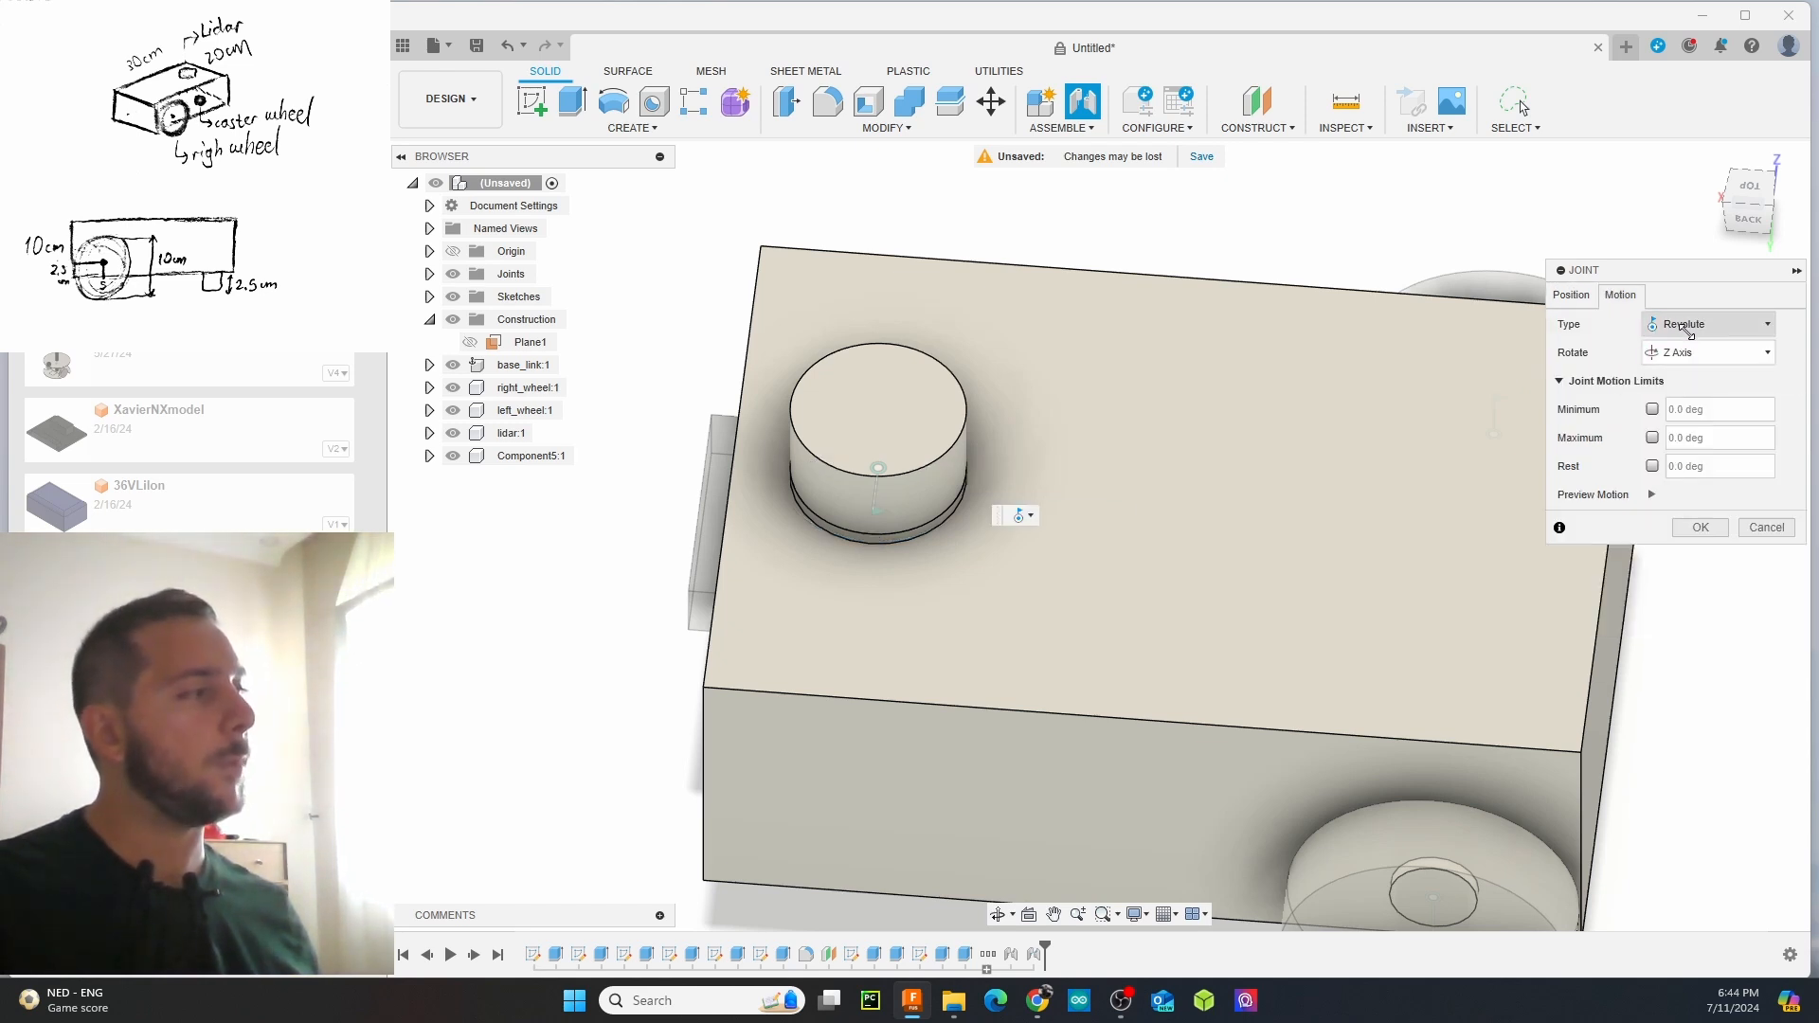
{"action": "left_click", "coordinate": [1696, 327]}
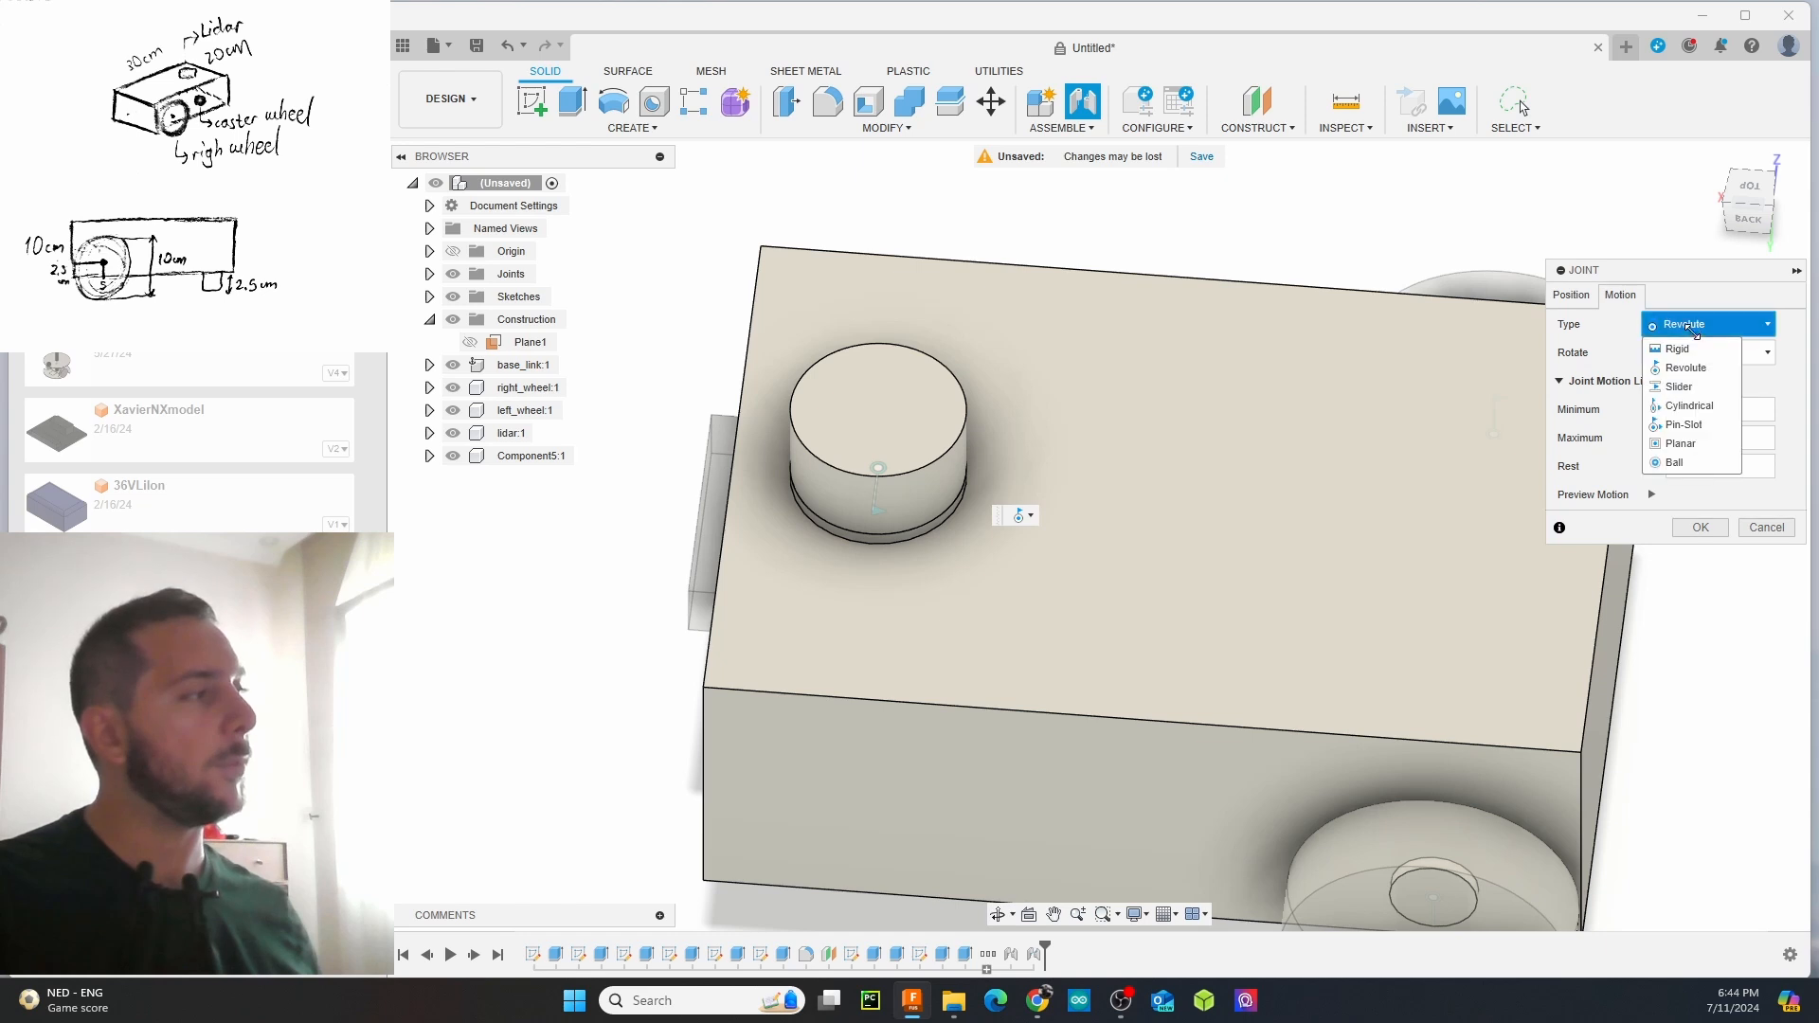
{"action": "left_click", "coordinate": [1683, 354]}
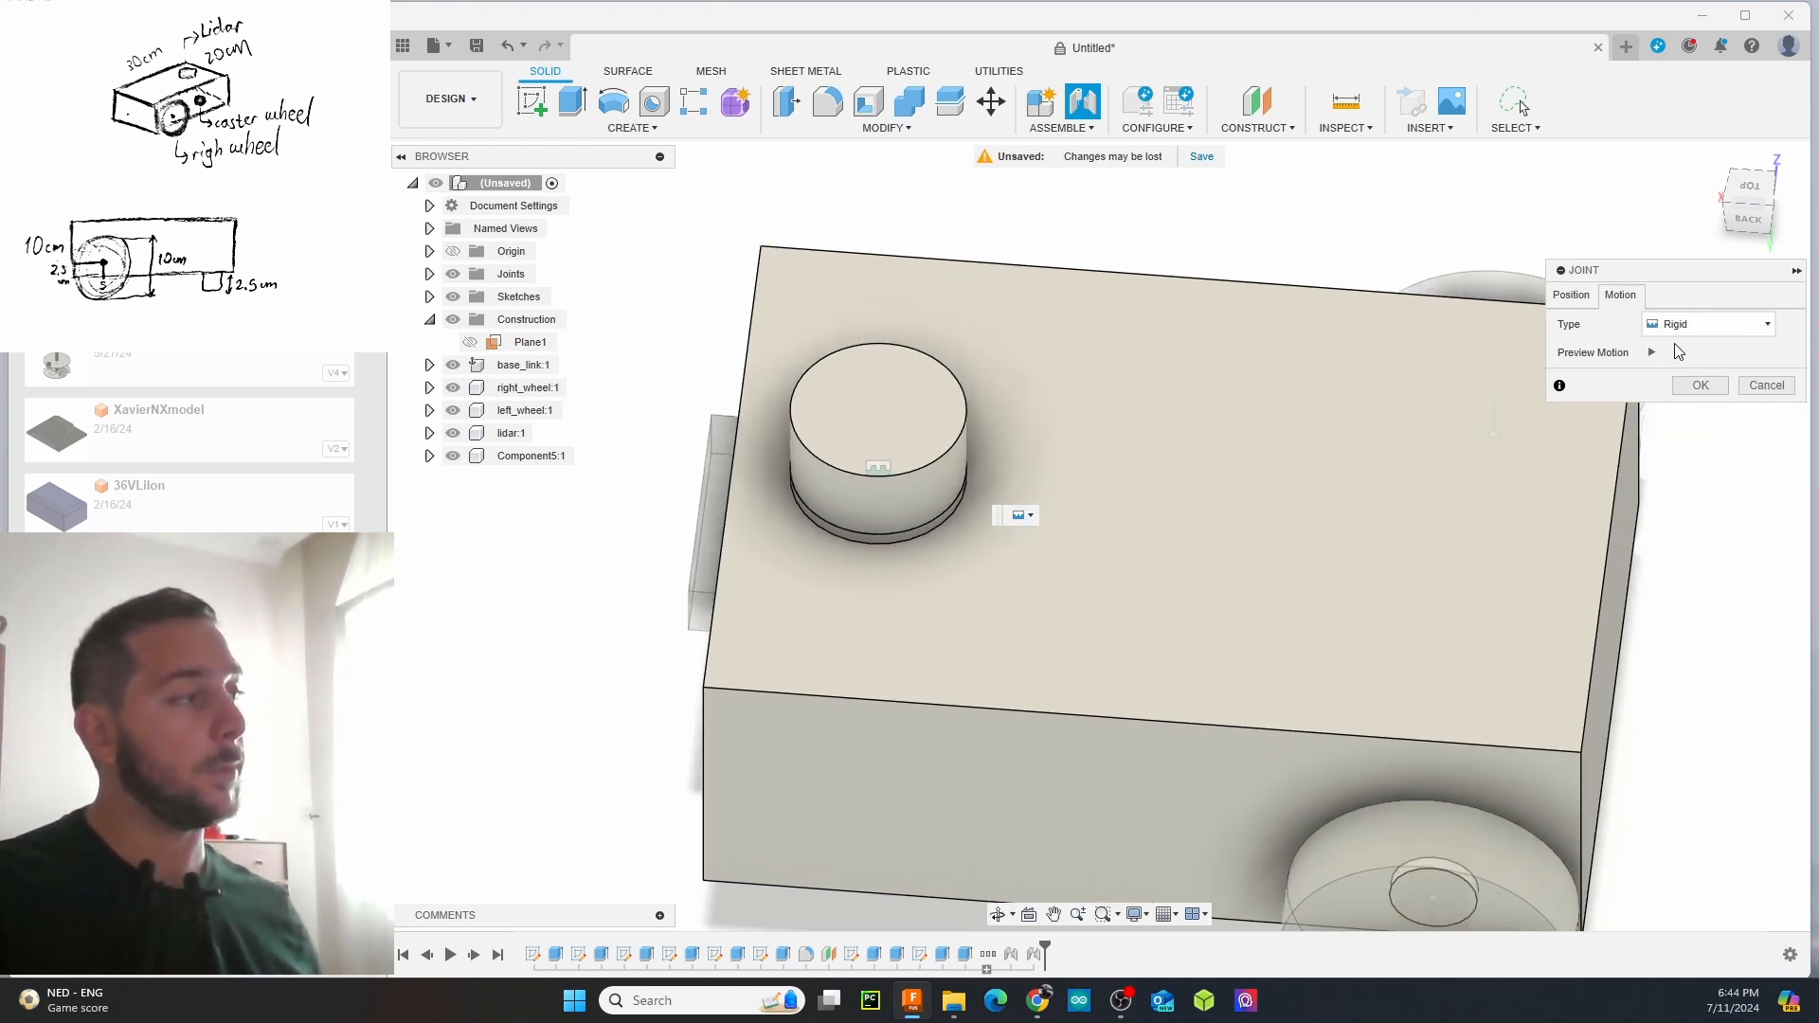
{"action": "left_click", "coordinate": [1701, 385]}
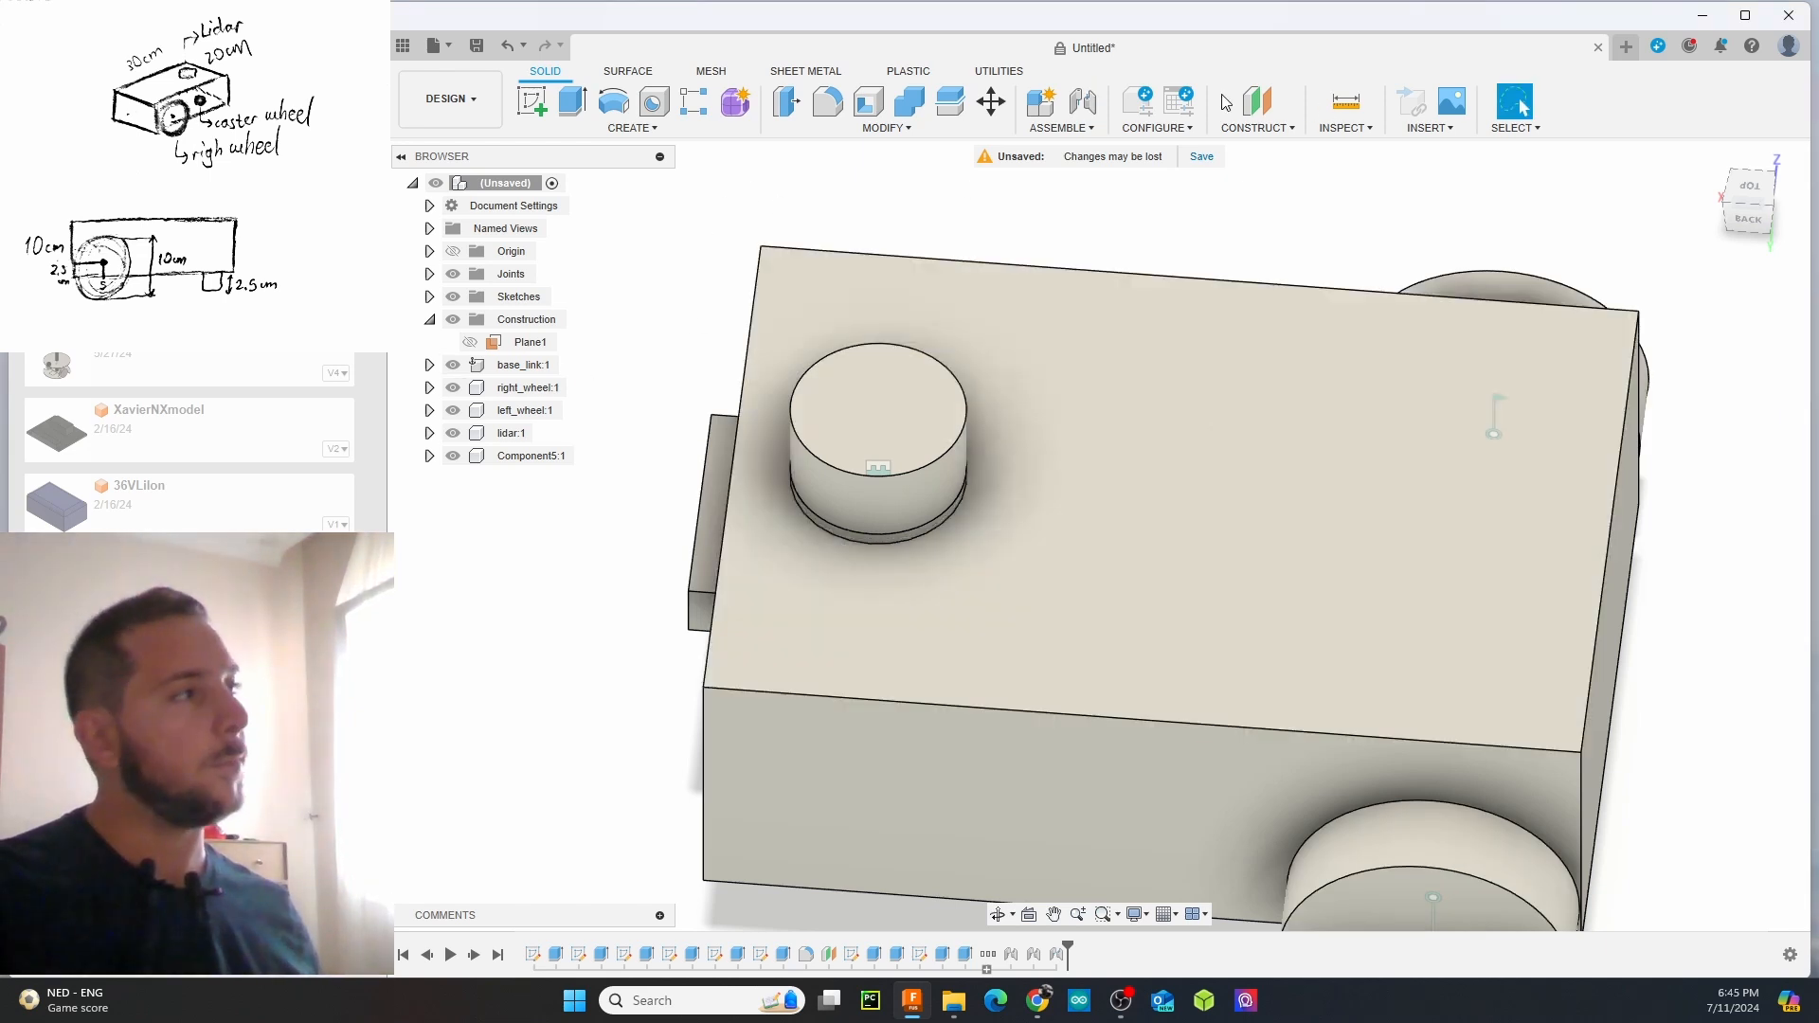
Create a Rigid joint from the centre of Component5's inner face to the matching rectangular face on the chassis front, temporarily hiding base_link
{"action": "left_click", "coordinate": [1083, 101]}
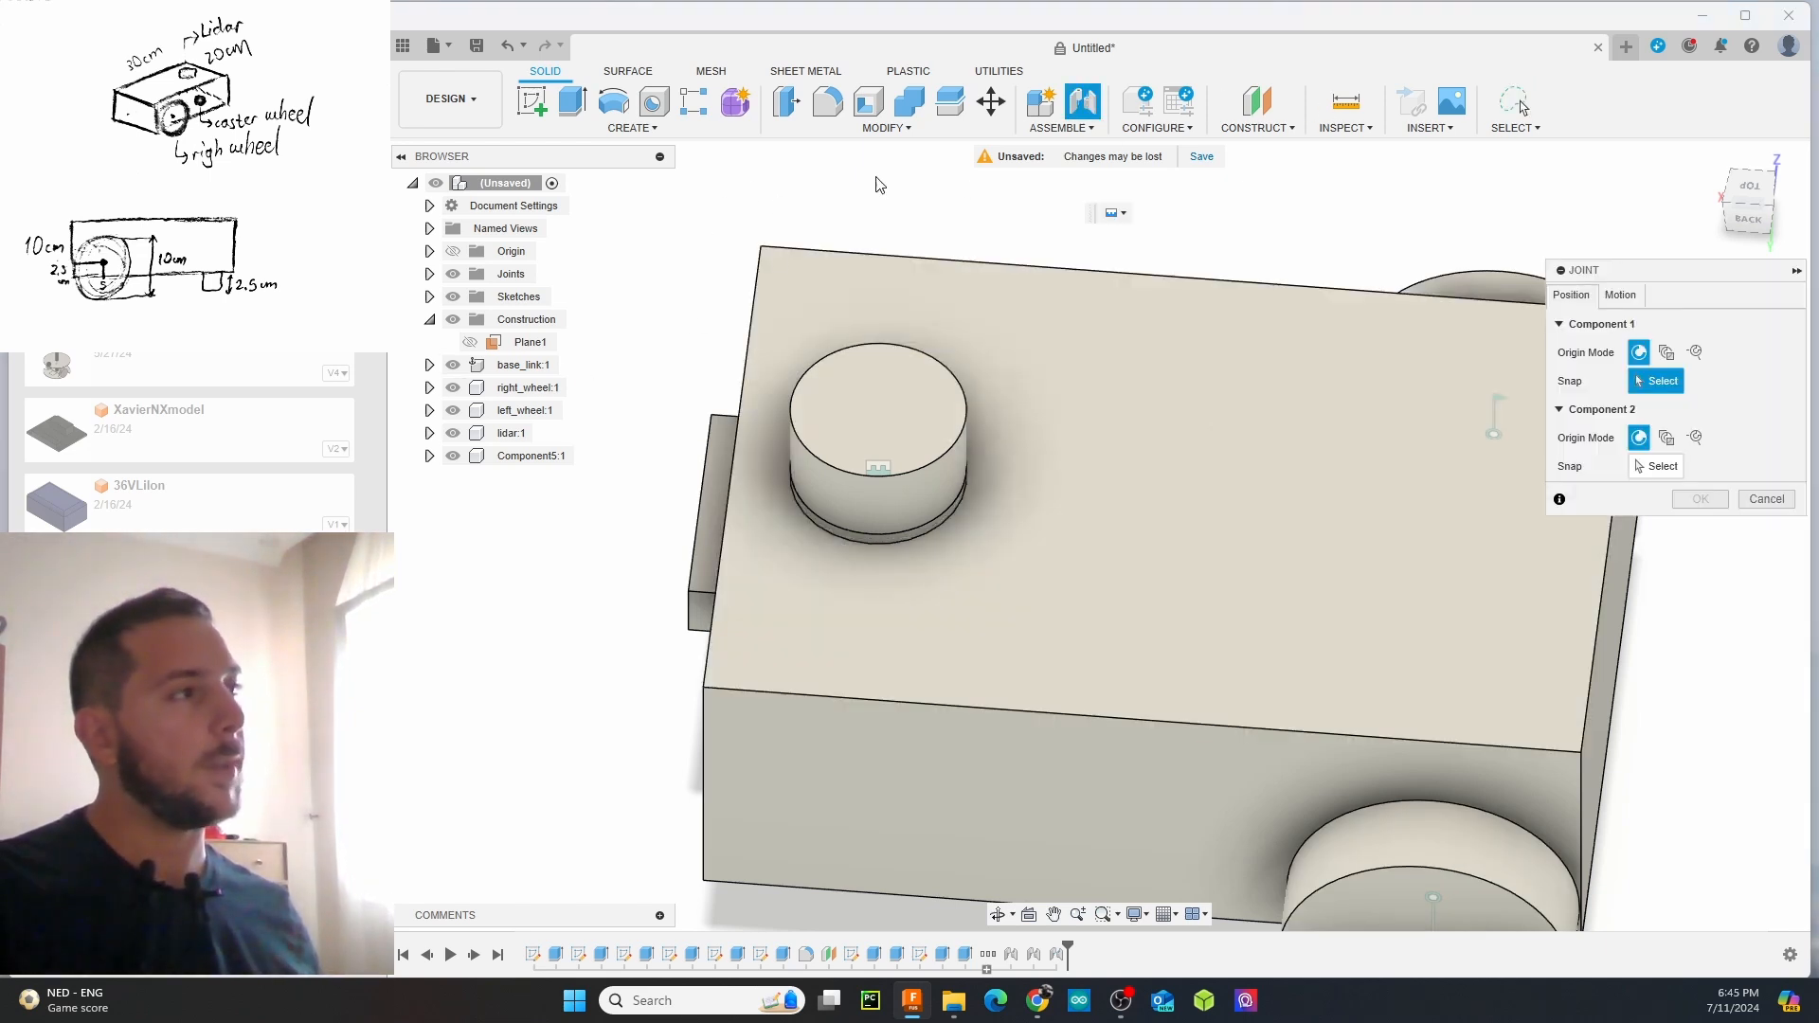
{"action": "left_click", "coordinate": [453, 365]}
{"action": "middle_click_drag", "start_coordinate": [960, 433], "coordinate": [825, 339], "text": "shift"}
{"action": "left_click", "coordinate": [1083, 516]}
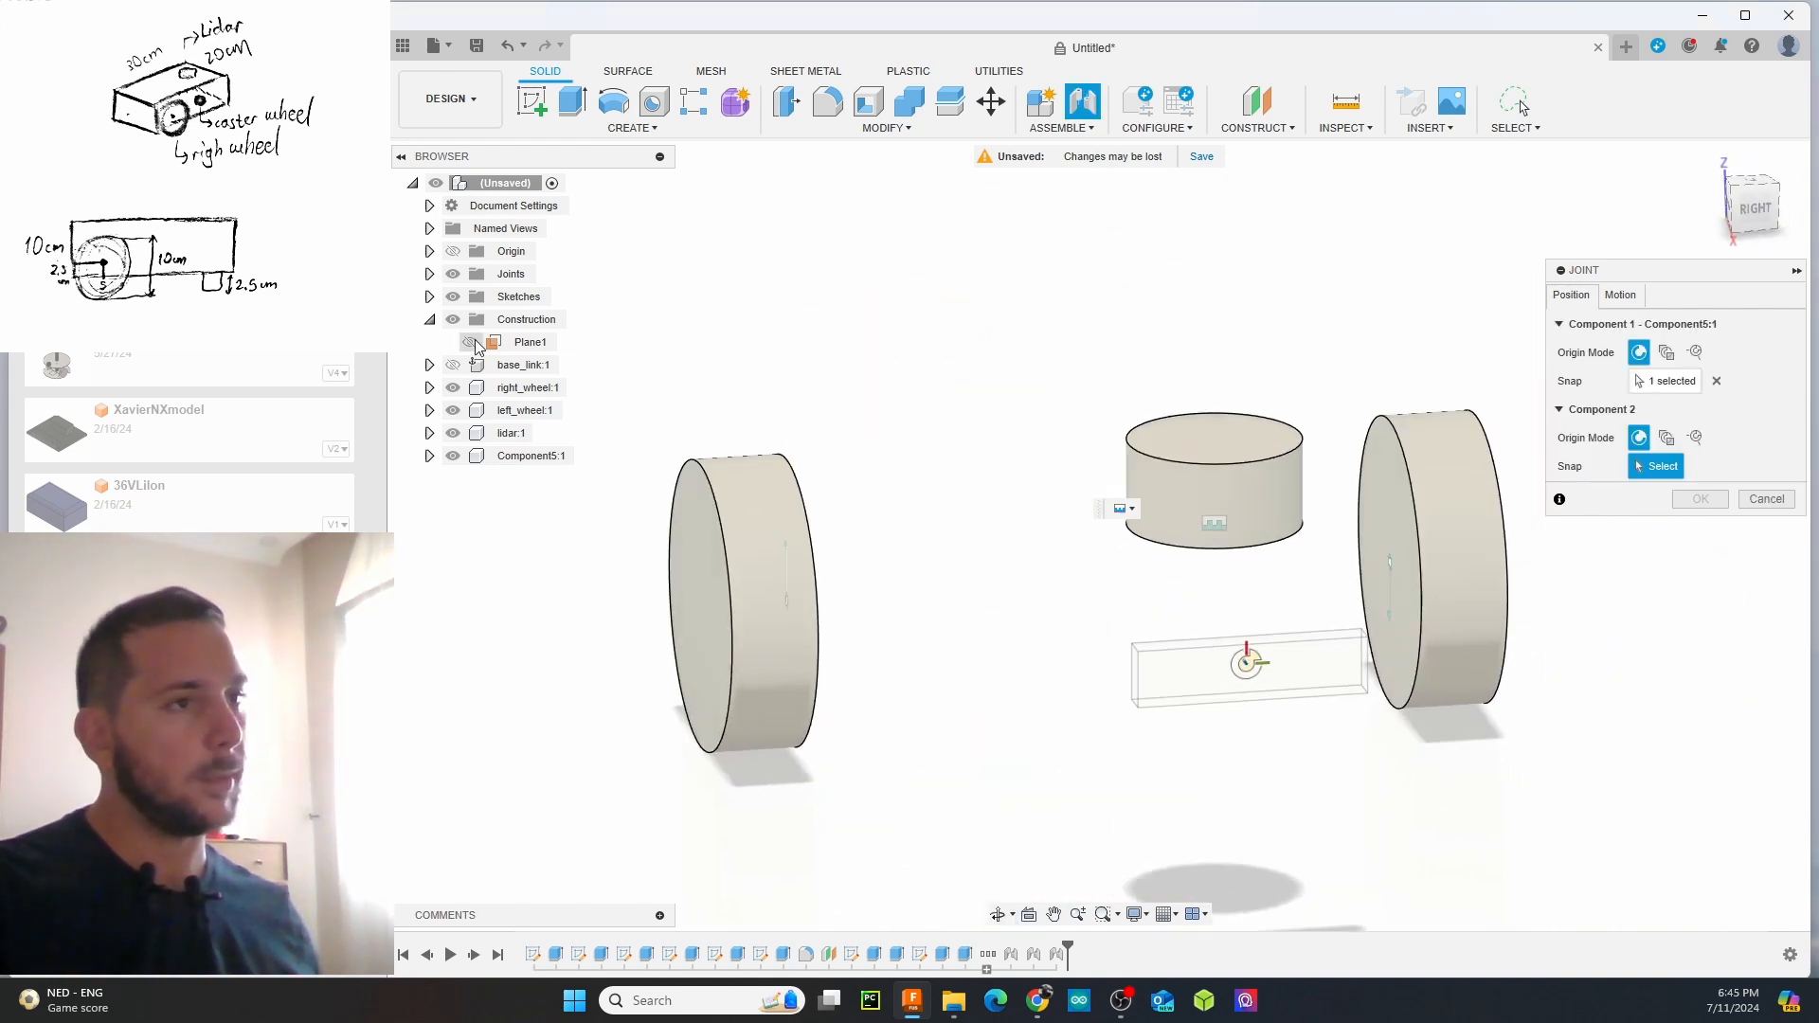
{"action": "left_click", "coordinate": [453, 364]}
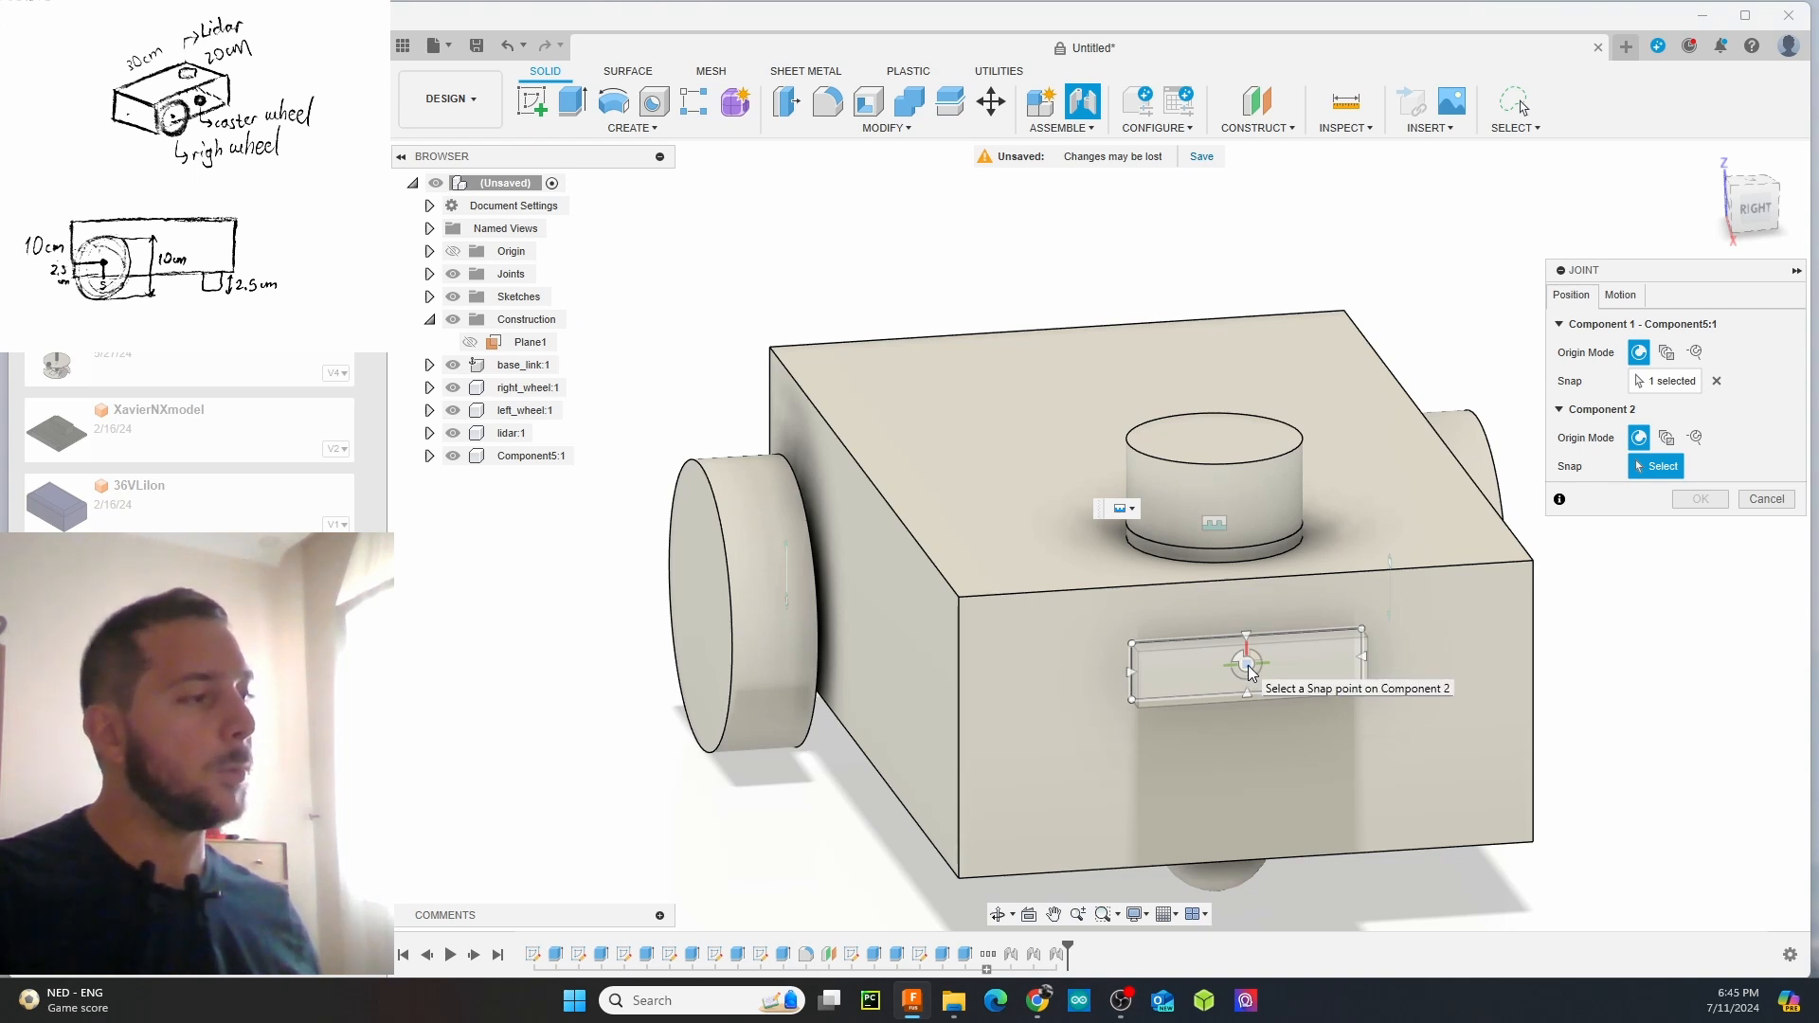
{"action": "left_click", "coordinate": [1248, 665]}
{"action": "left_click", "coordinate": [1621, 294]}
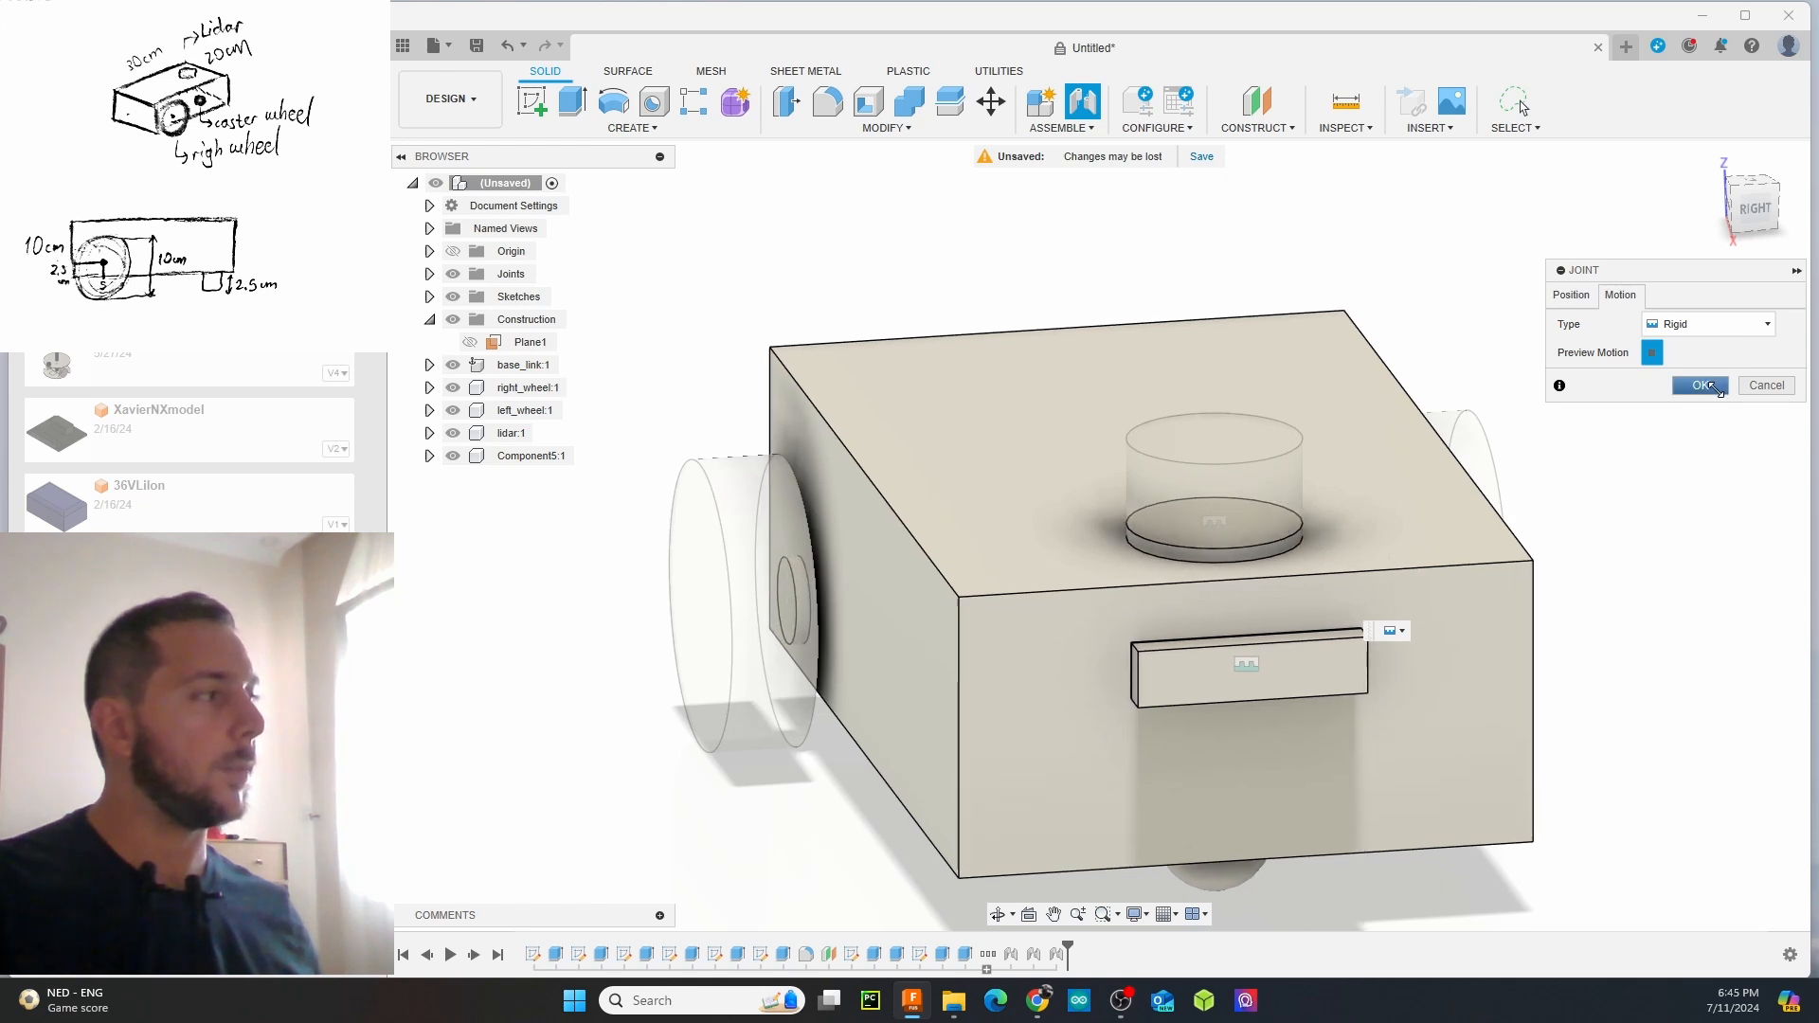
{"action": "left_click", "coordinate": [1652, 353]}
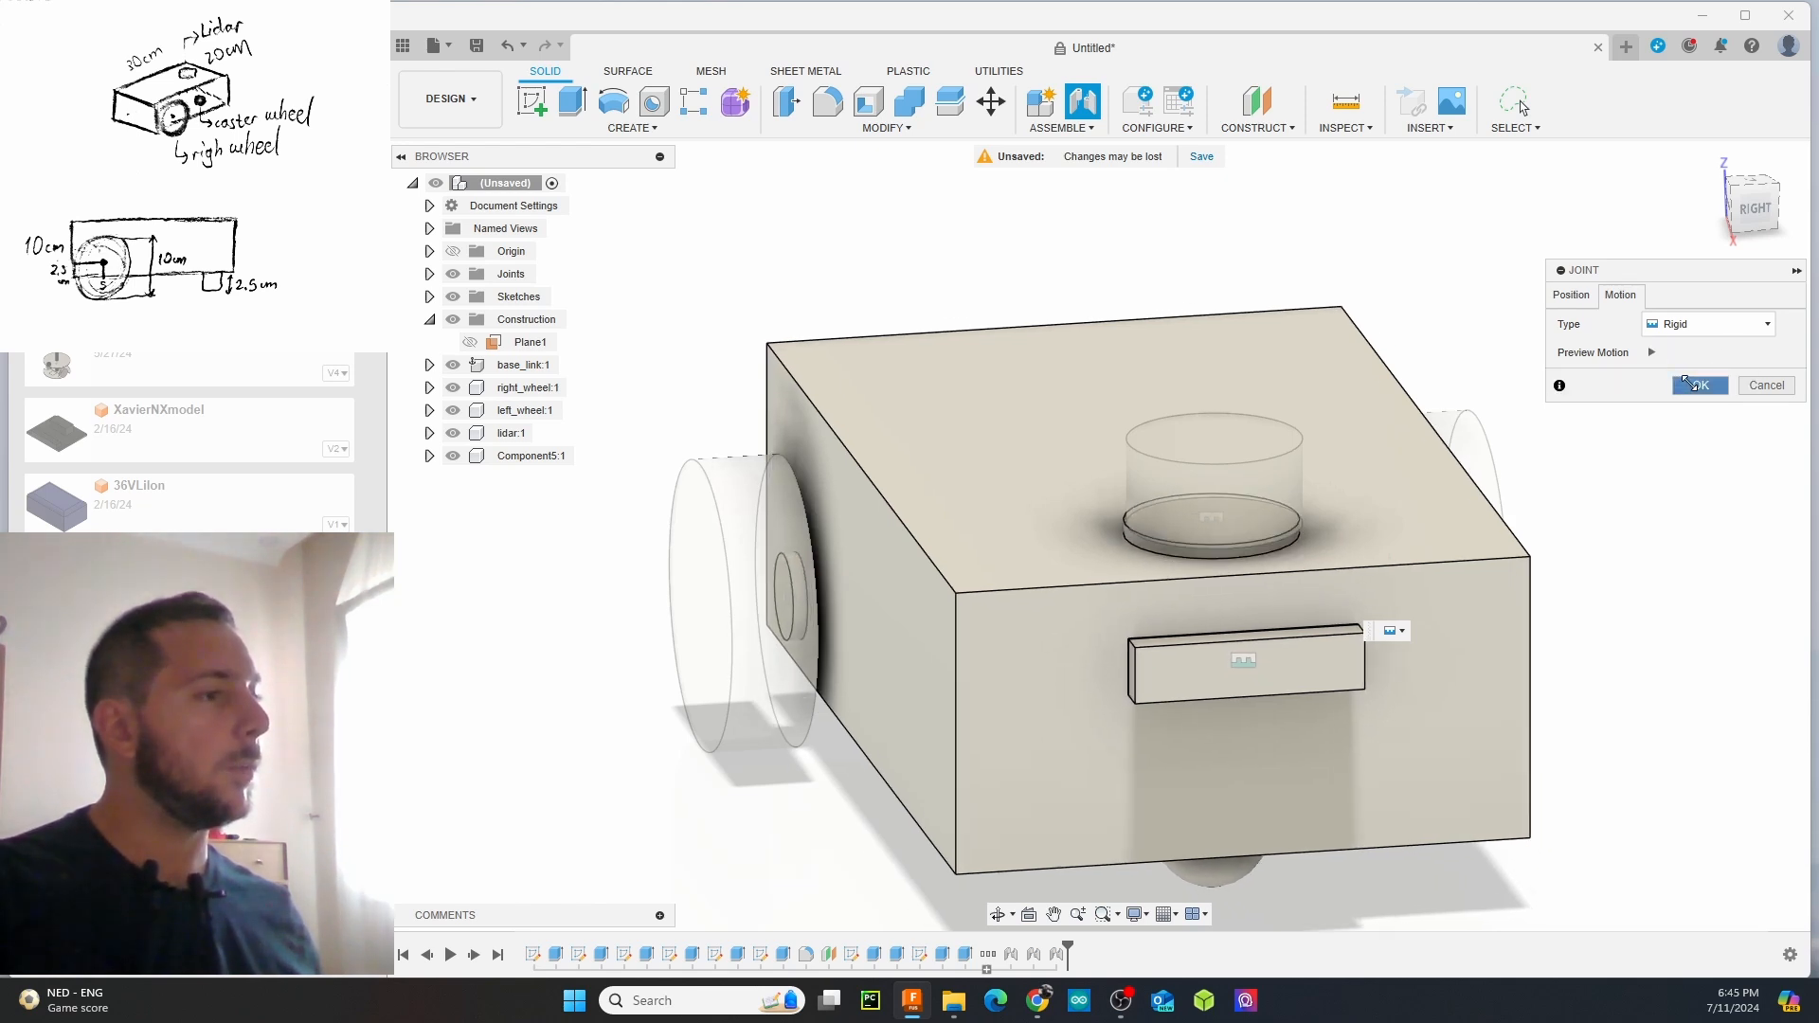
{"action": "left_click", "coordinate": [1691, 385]}
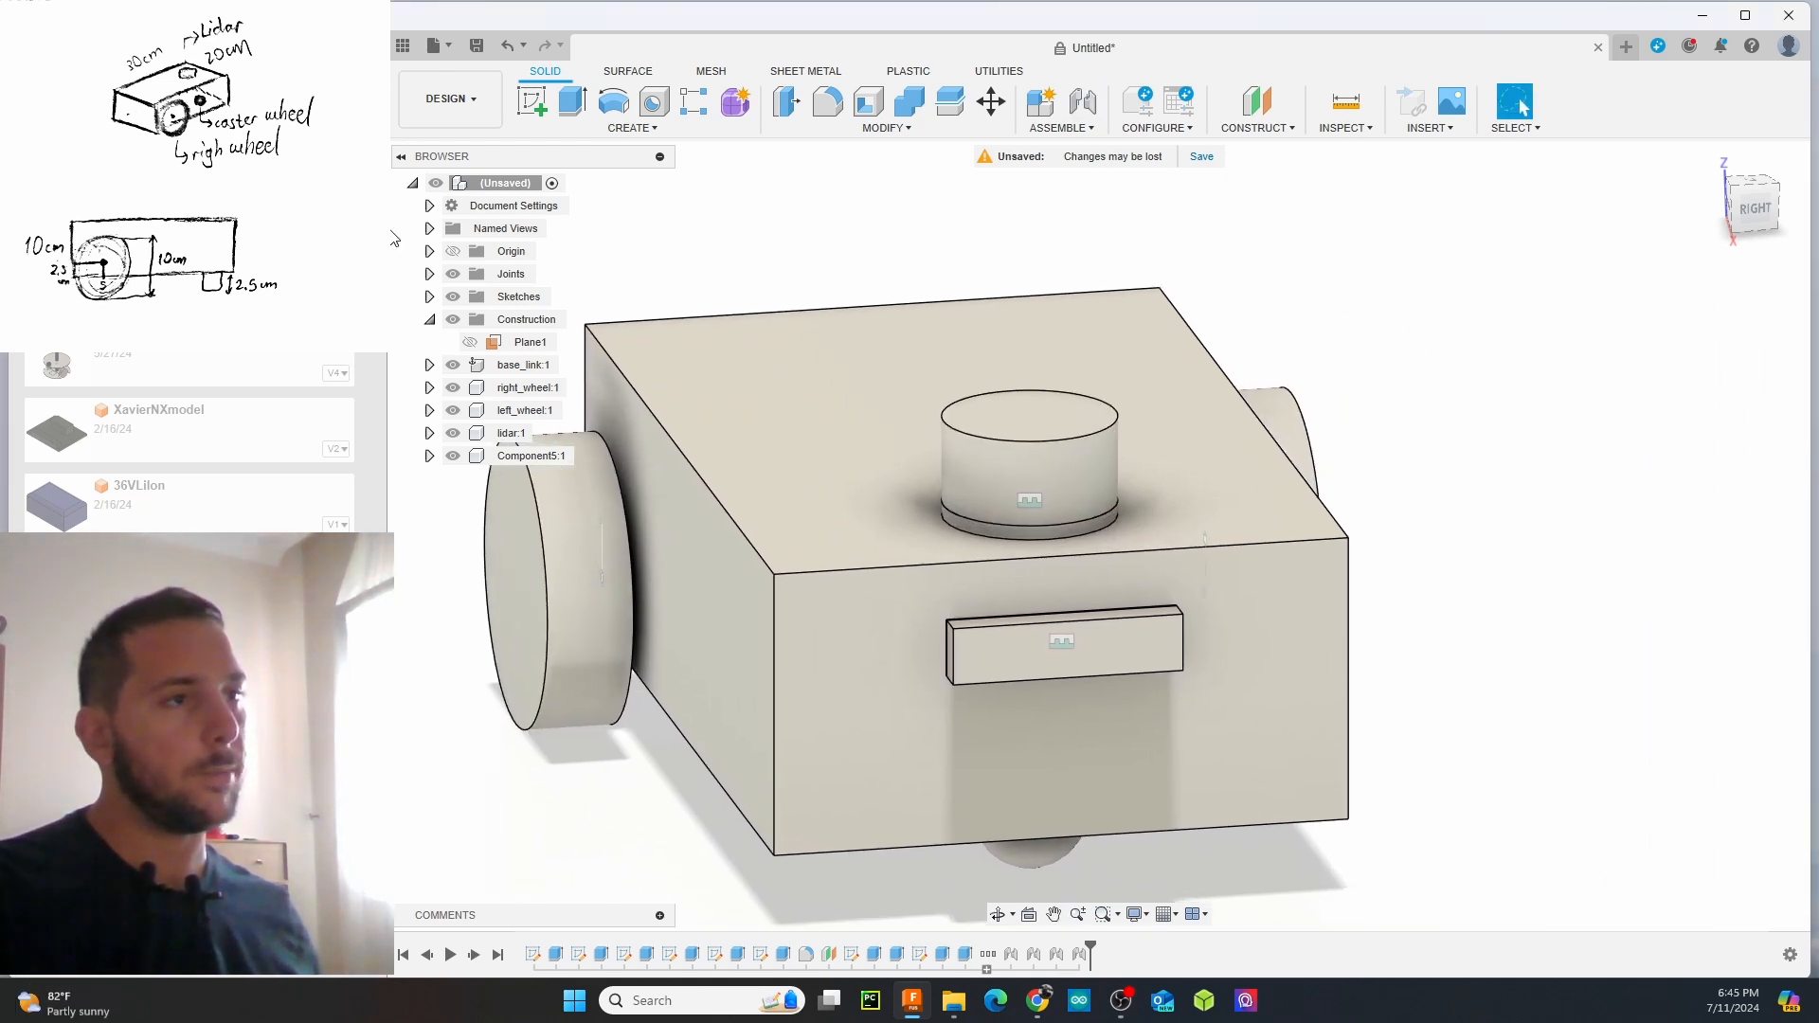
Rename the right wheel's joint, Revolute 1, as right_wheel_joint
{"action": "left_click", "coordinate": [429, 274]}
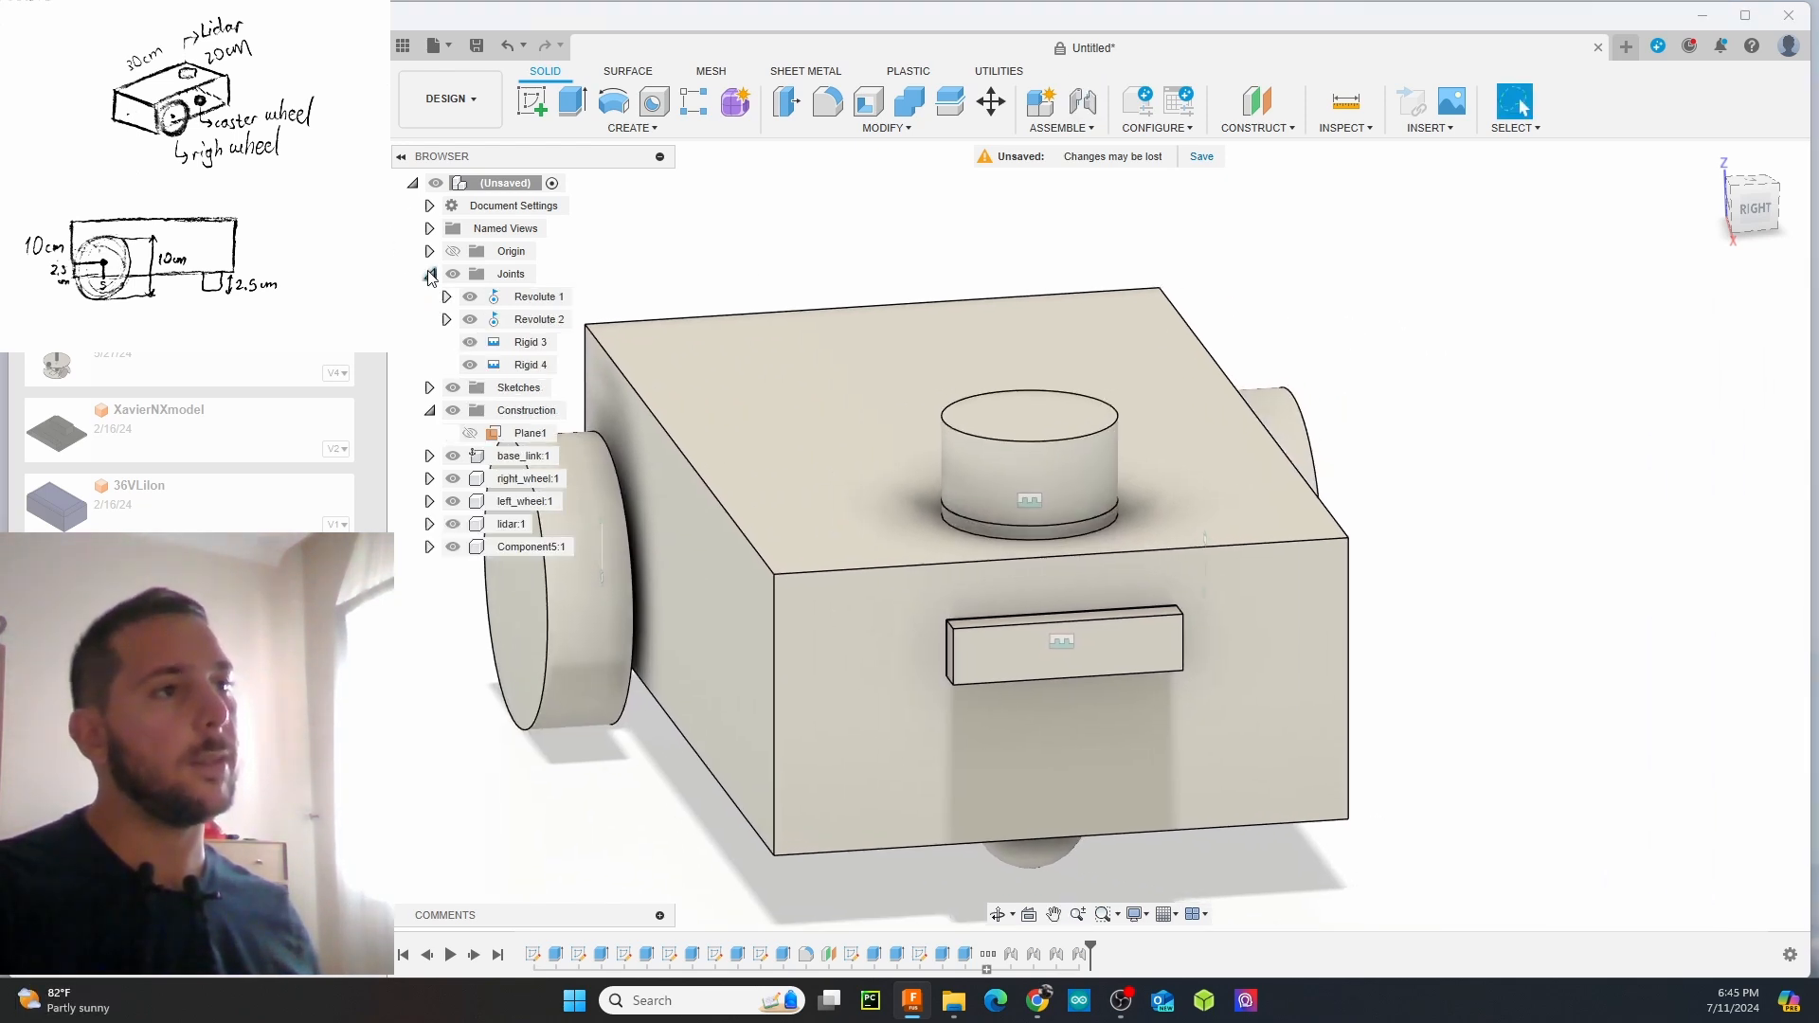
{"action": "left_click", "coordinate": [535, 298]}
{"action": "left_click", "coordinate": [536, 299]}
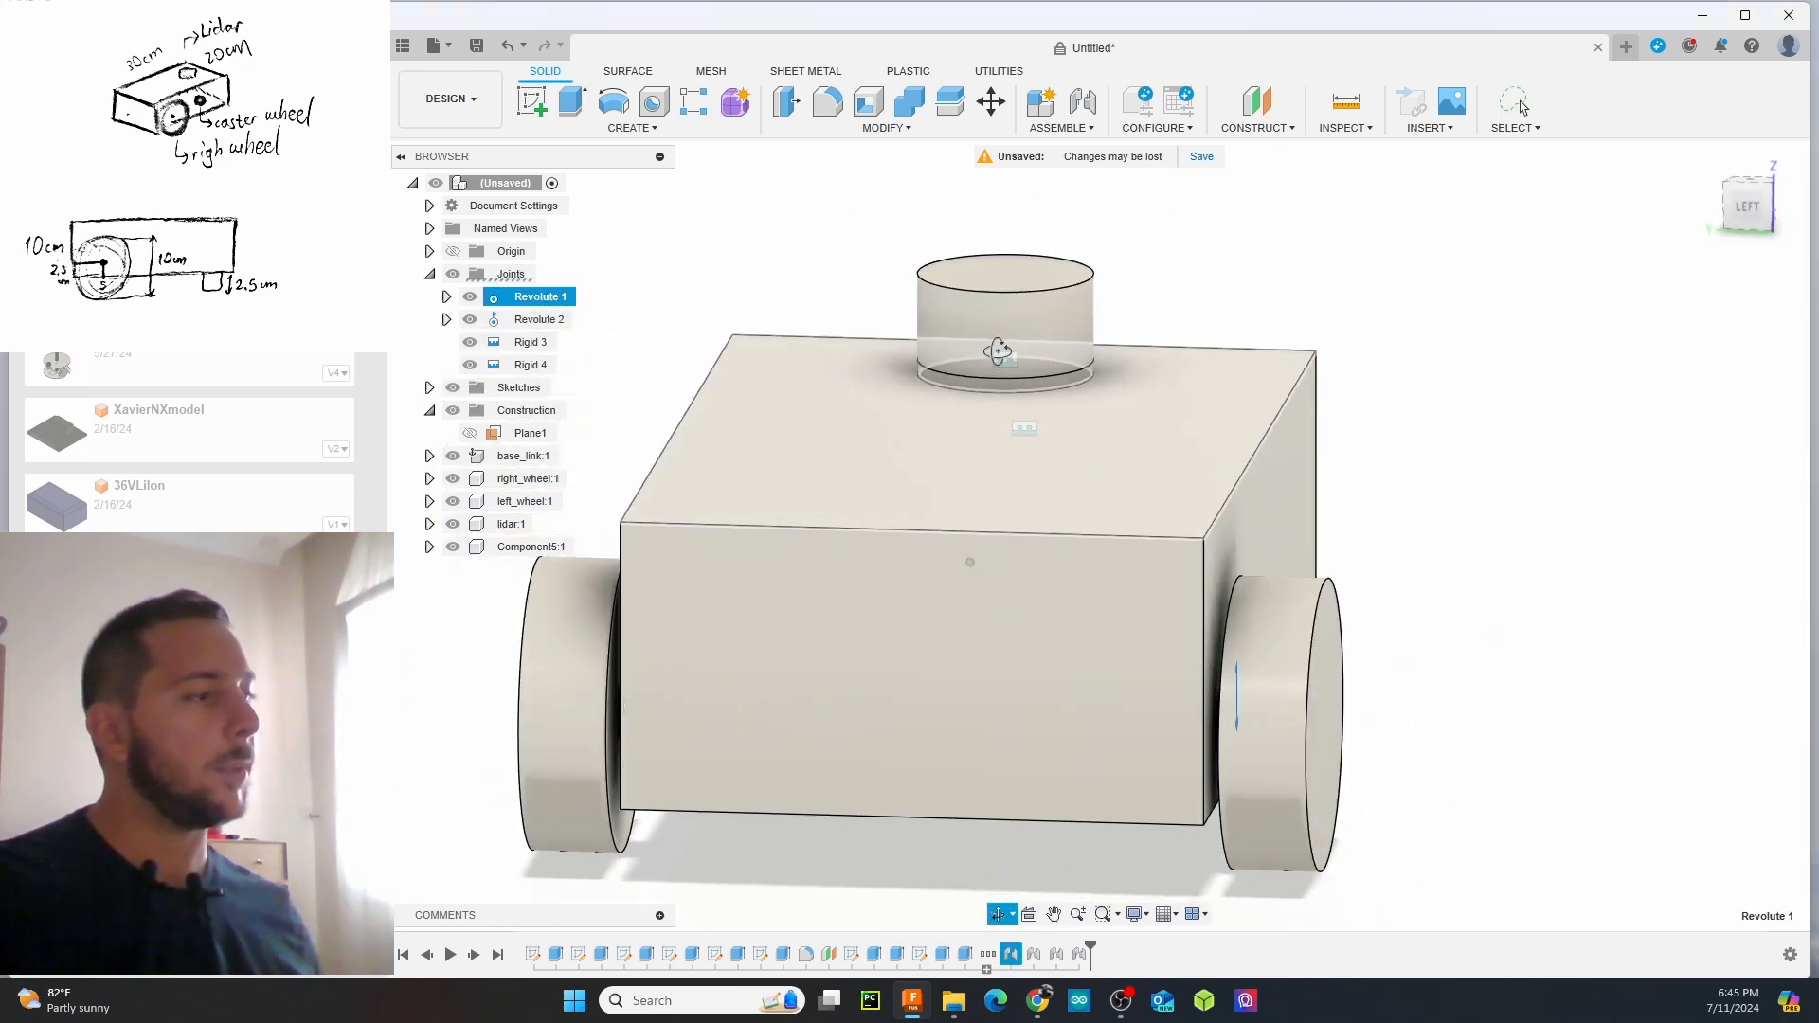
{"action": "double_click", "coordinate": [538, 298]}
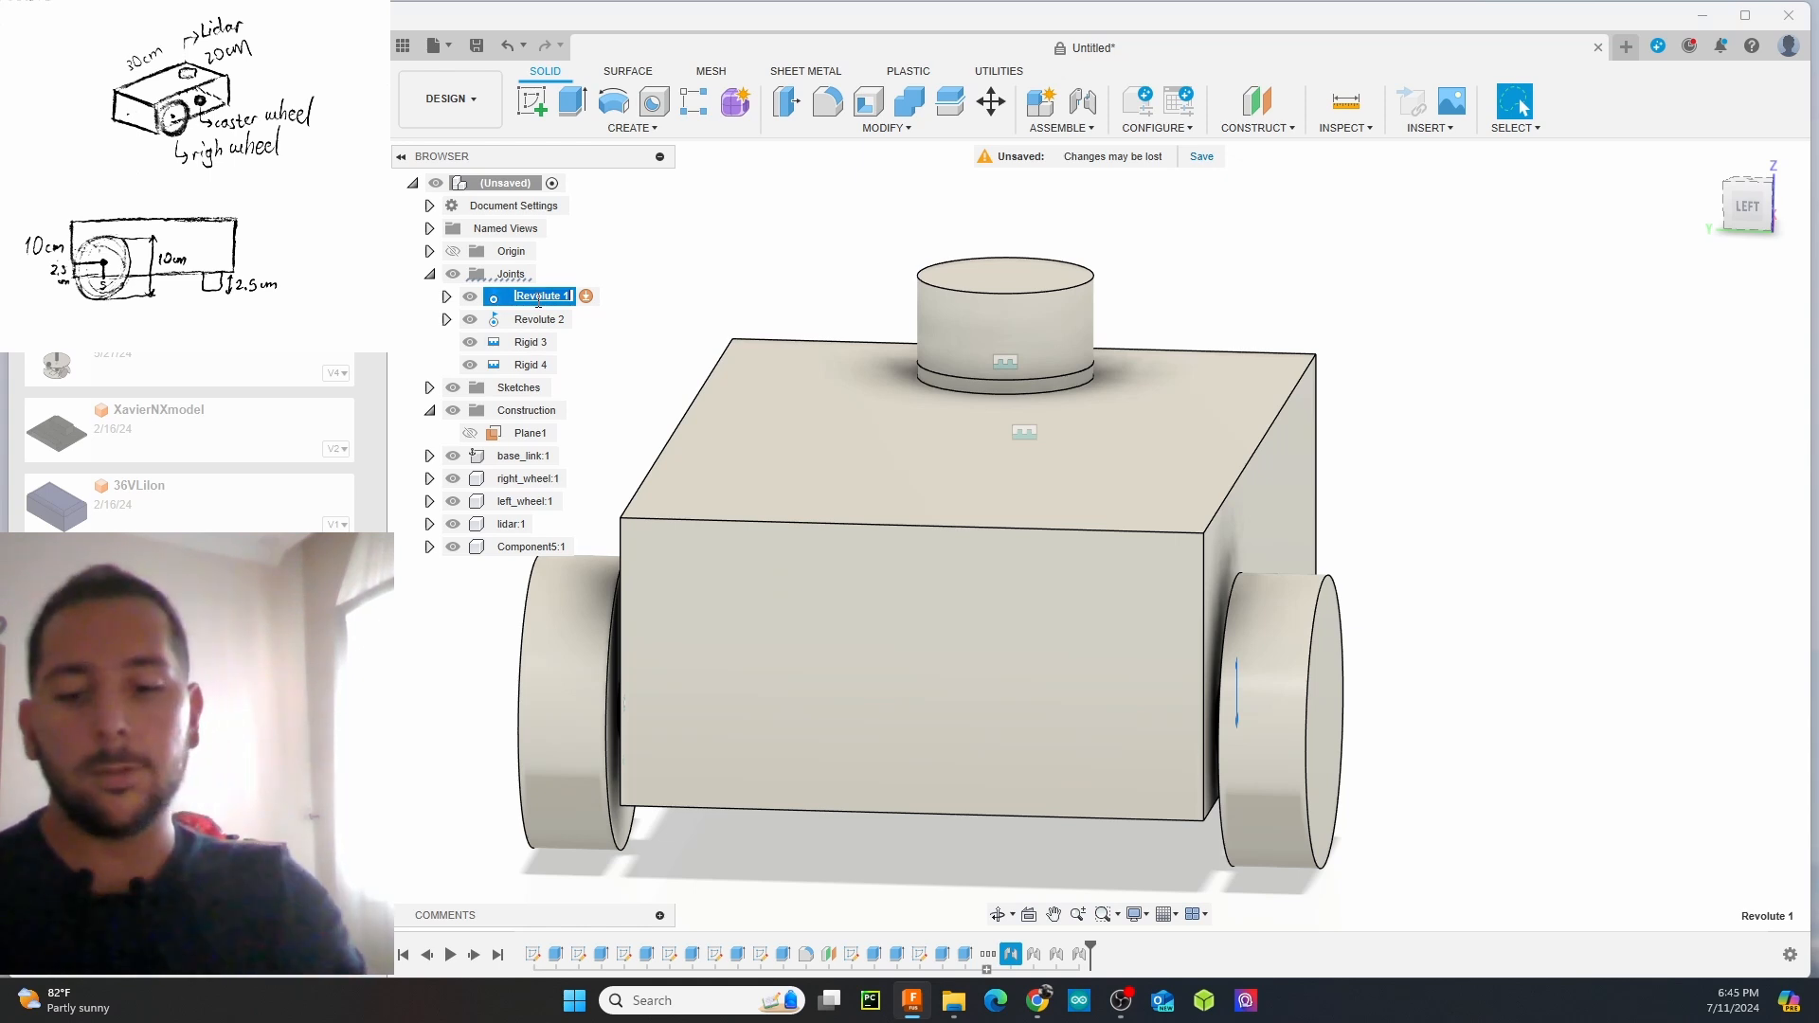
{"action": "type", "text": "right_w"}
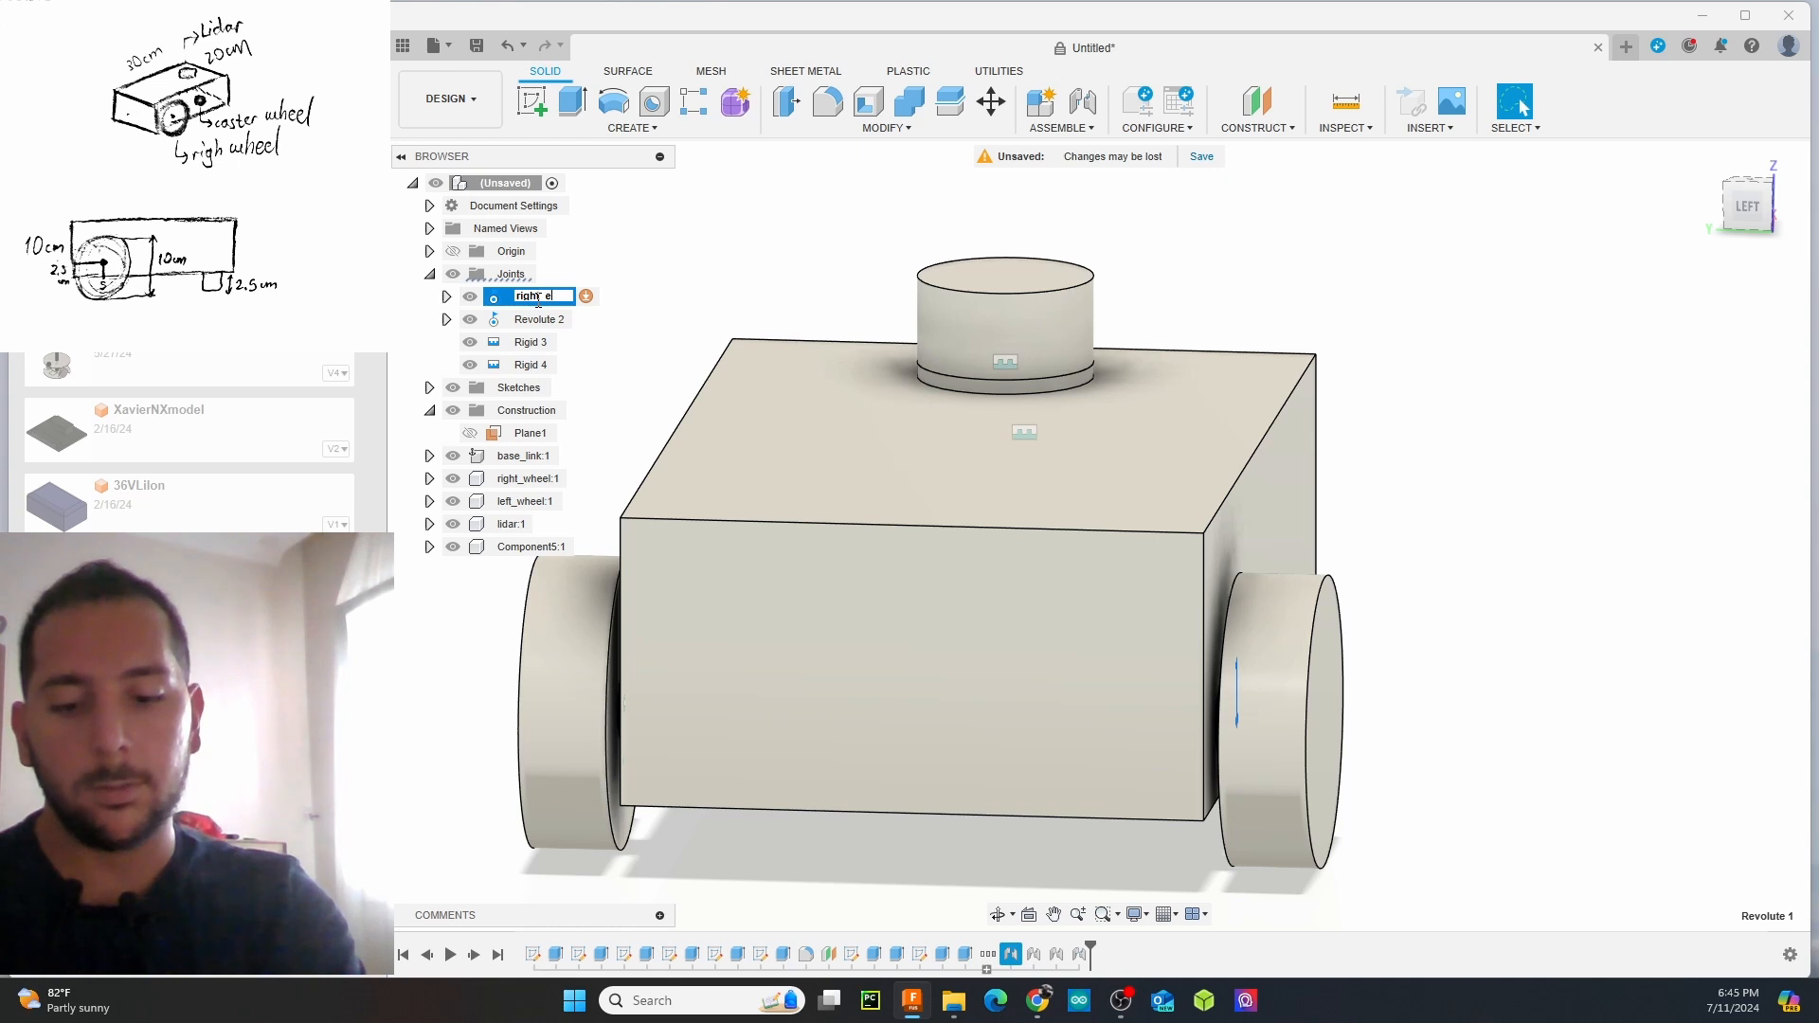
{"action": "type", "text": "hee"}
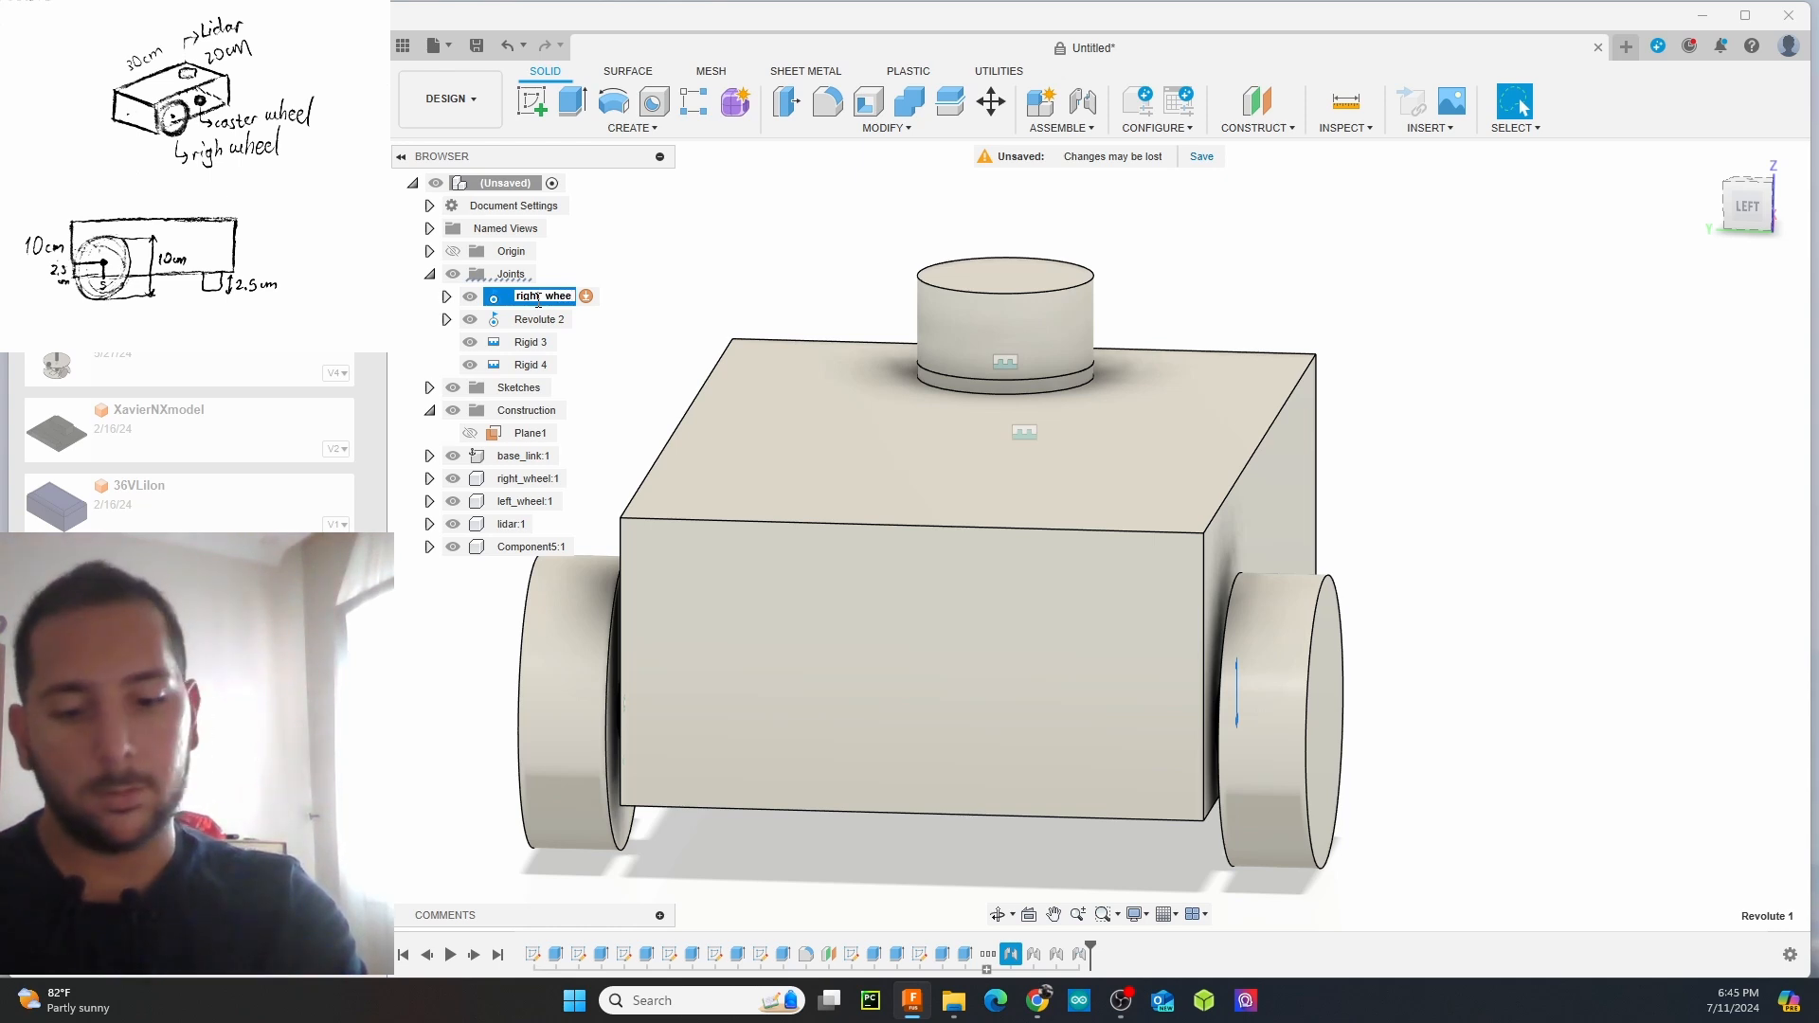
{"action": "type", "text": "l_joint"}
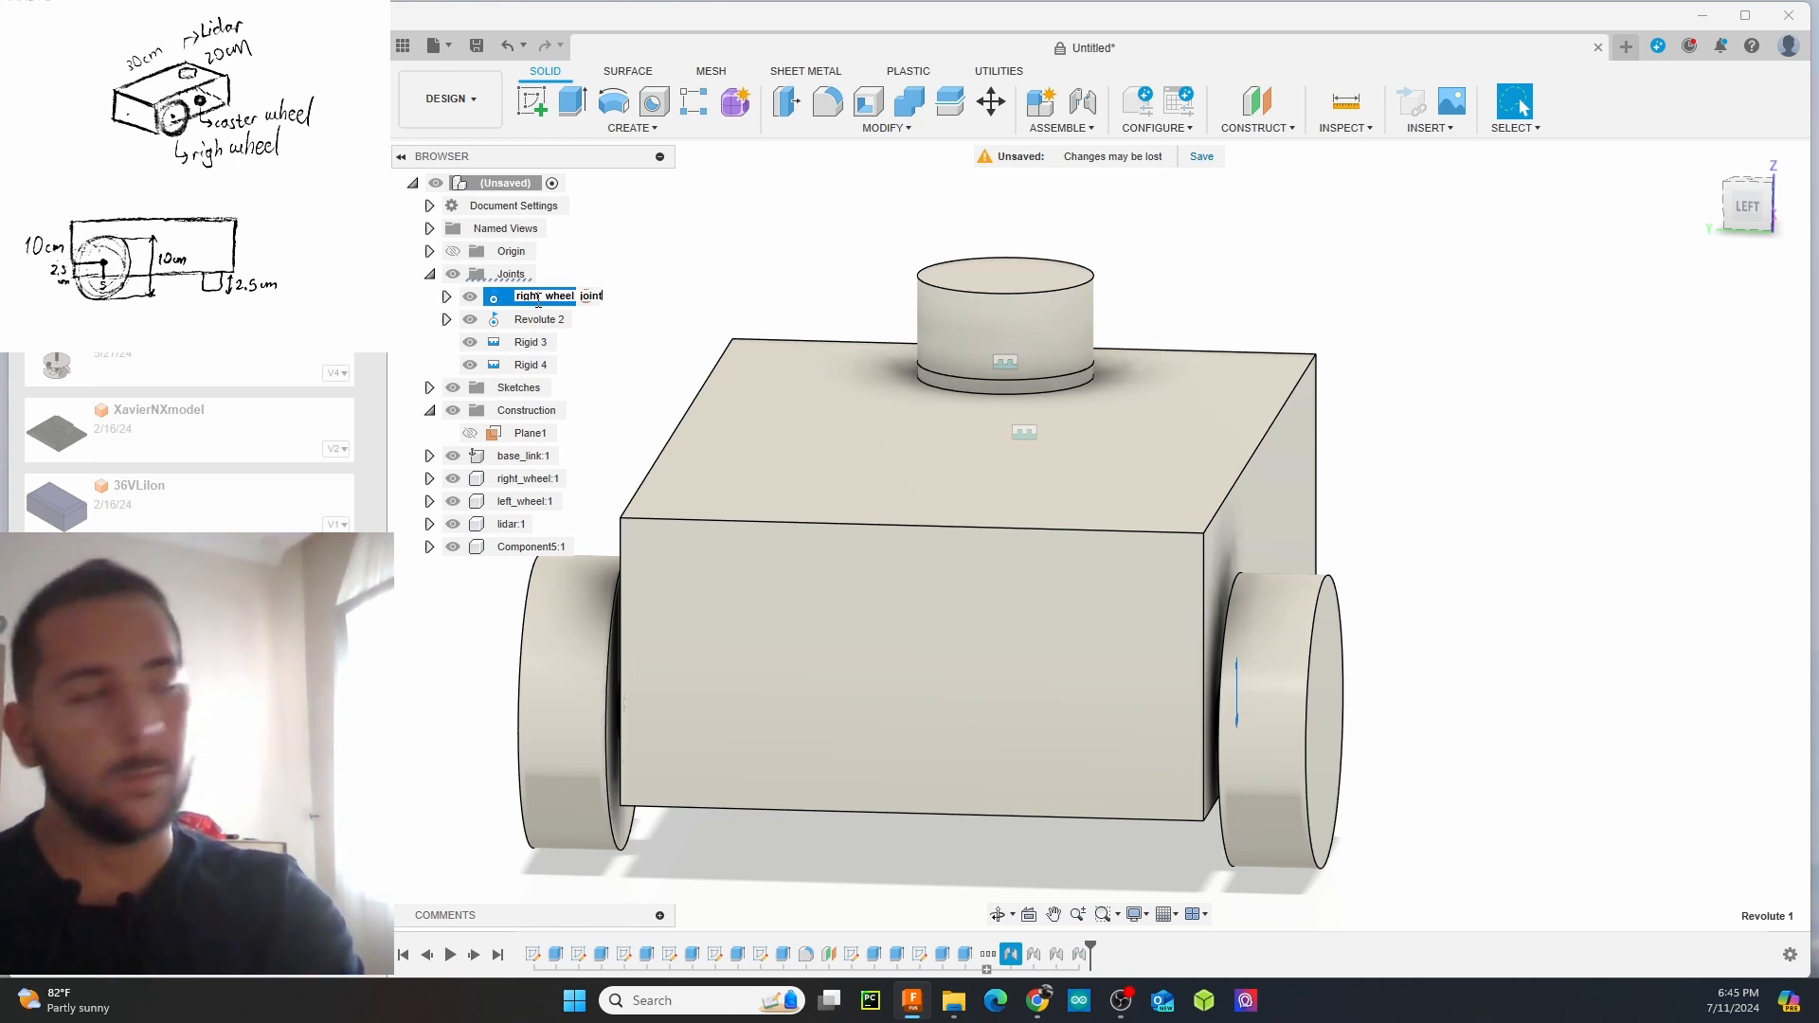
{"action": "key", "text": "Return"}
Rename the left wheel's joint, Revolute 2, as left_wheel_joint
{"action": "left_click", "coordinate": [524, 323]}
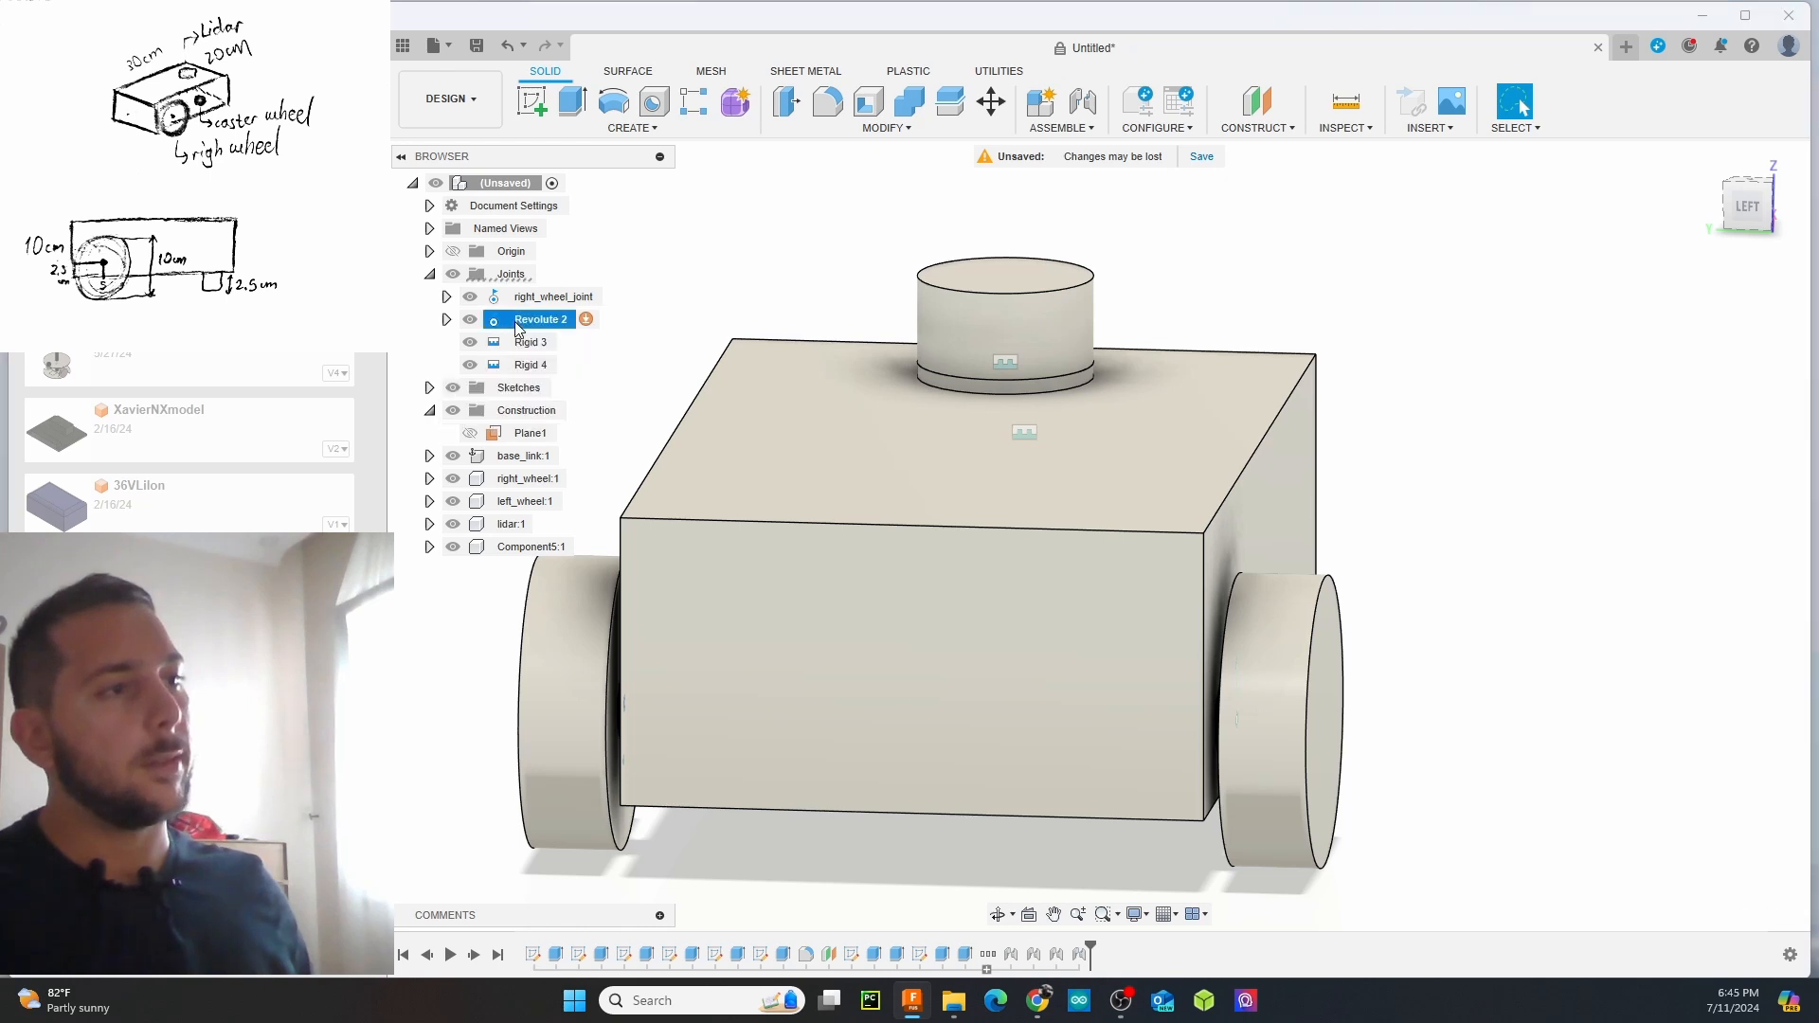
{"action": "double_click", "coordinate": [524, 323]}
{"action": "type", "text": "le"}
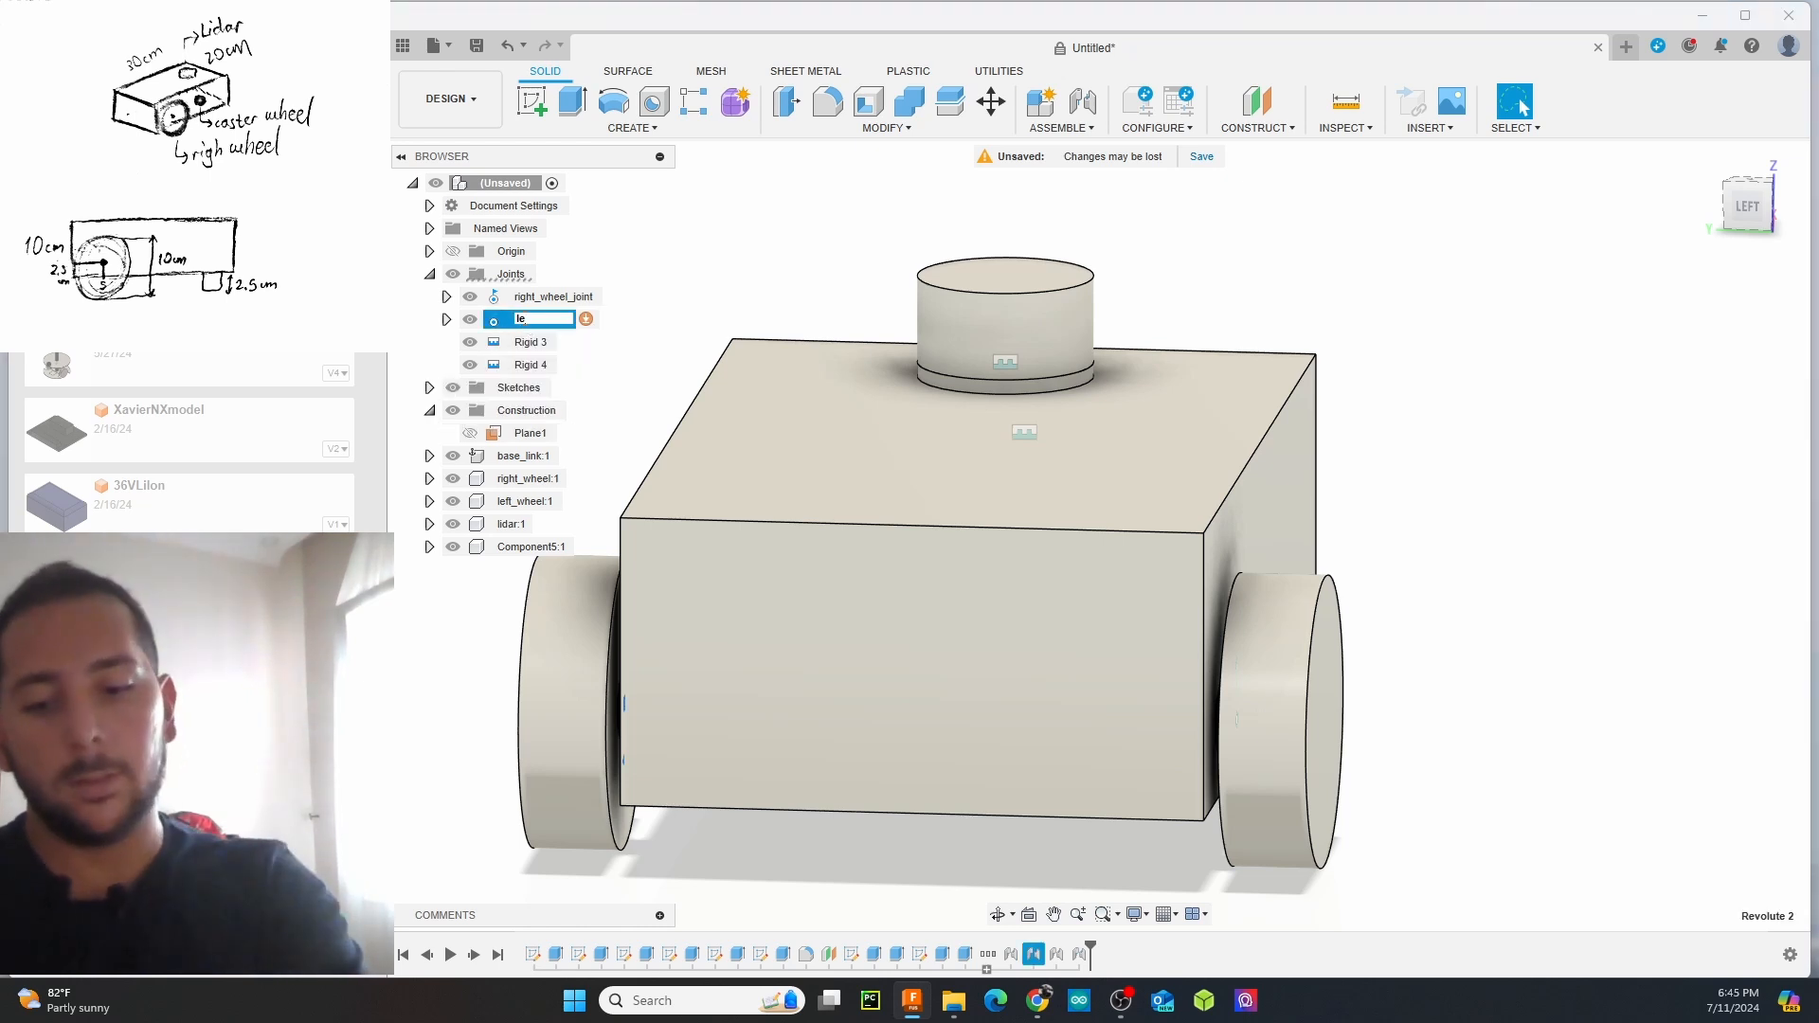
{"action": "type", "text": "ft_whel"}
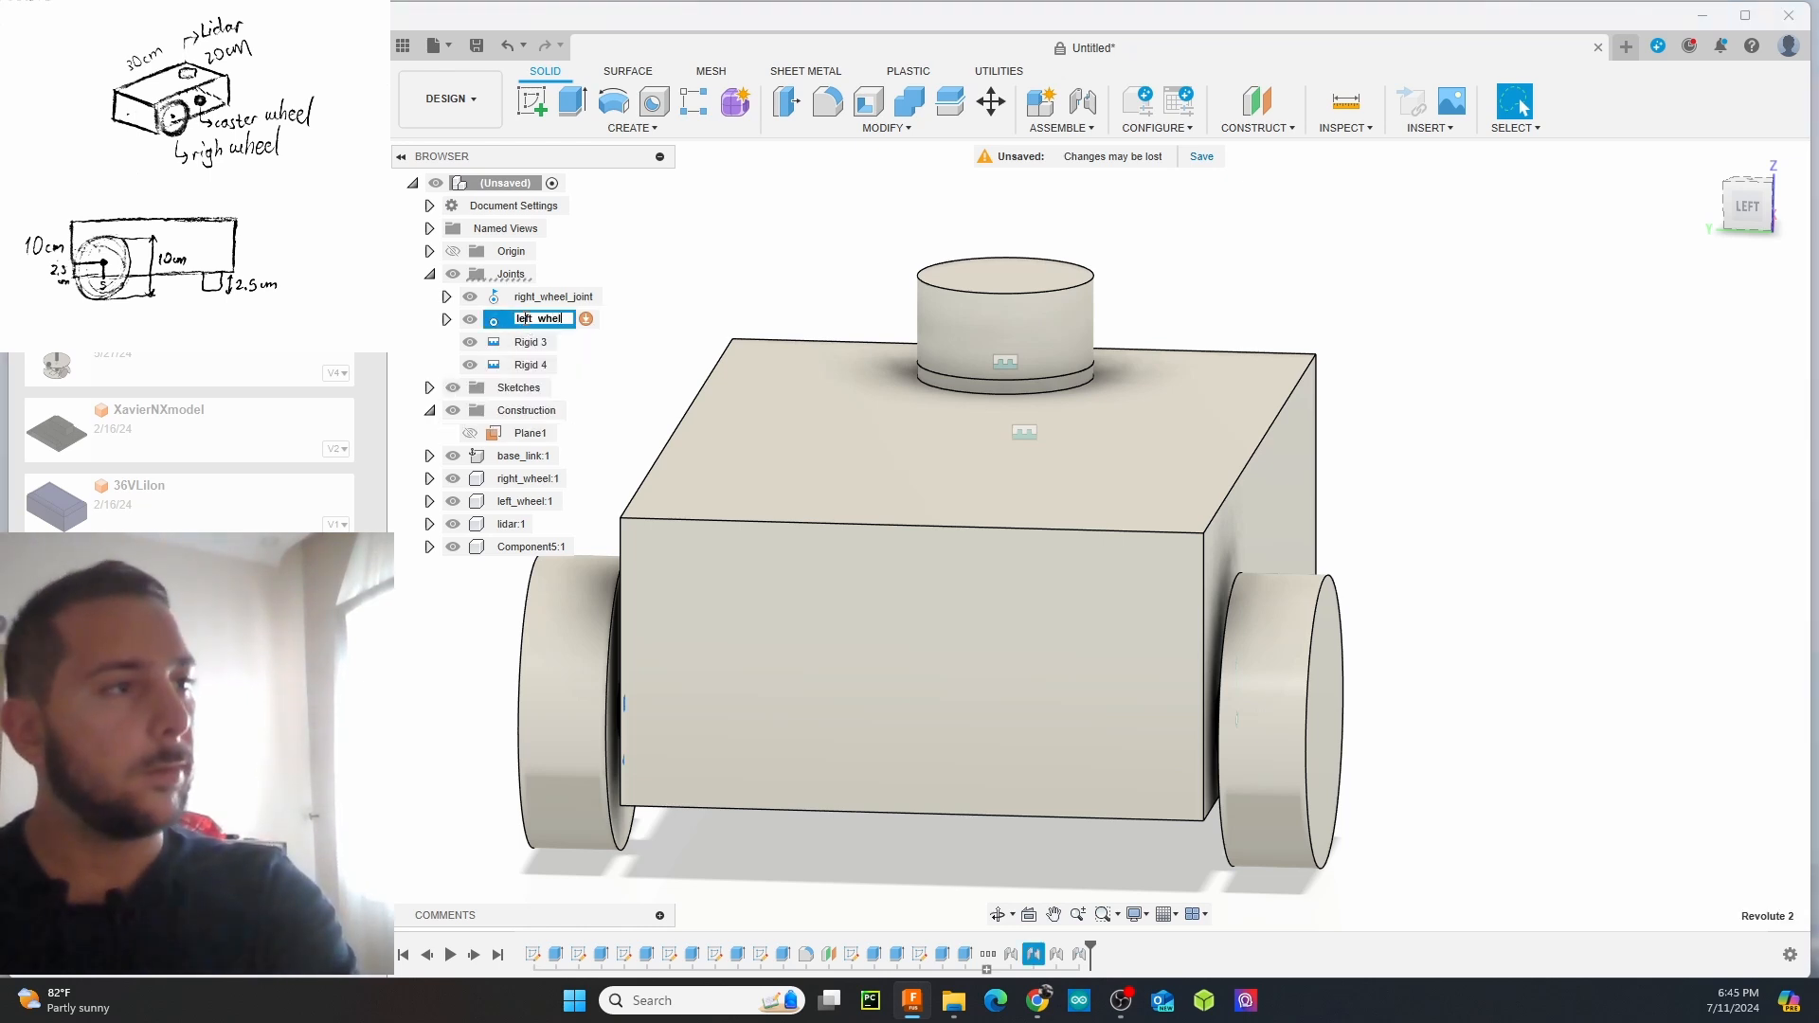
{"action": "type", "text": "el_"}
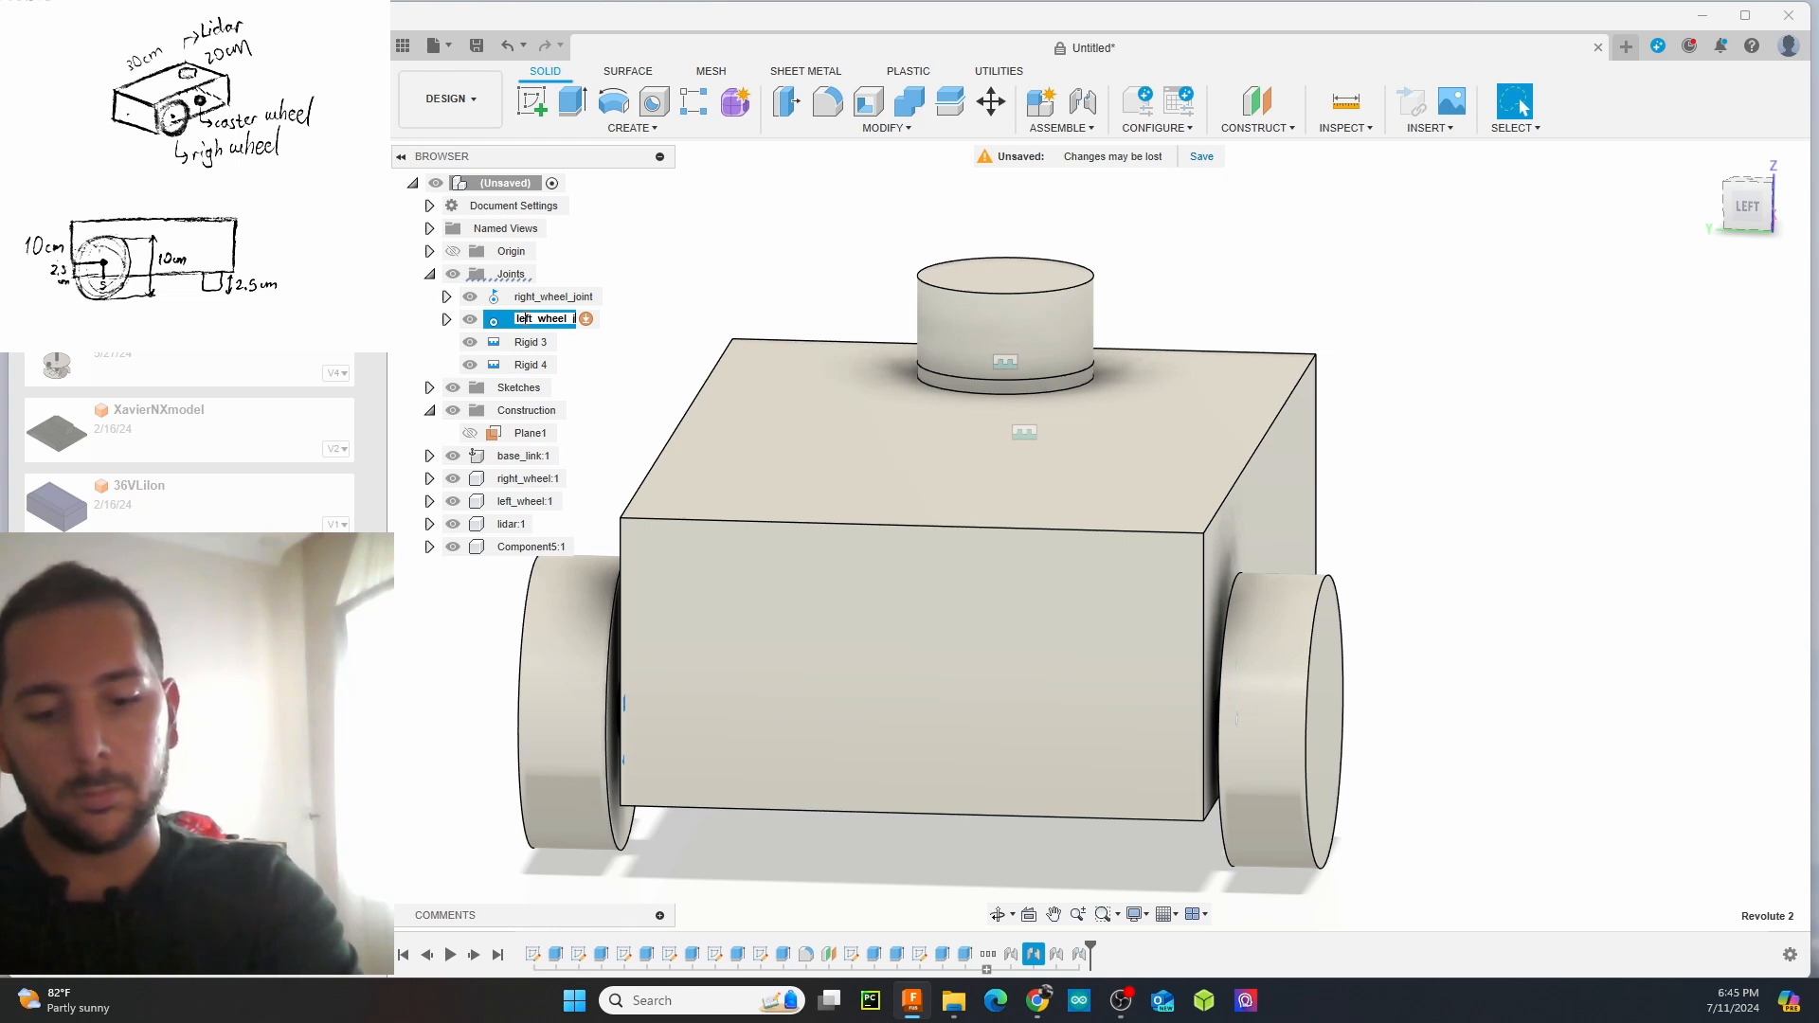
{"action": "type", "text": "join"}
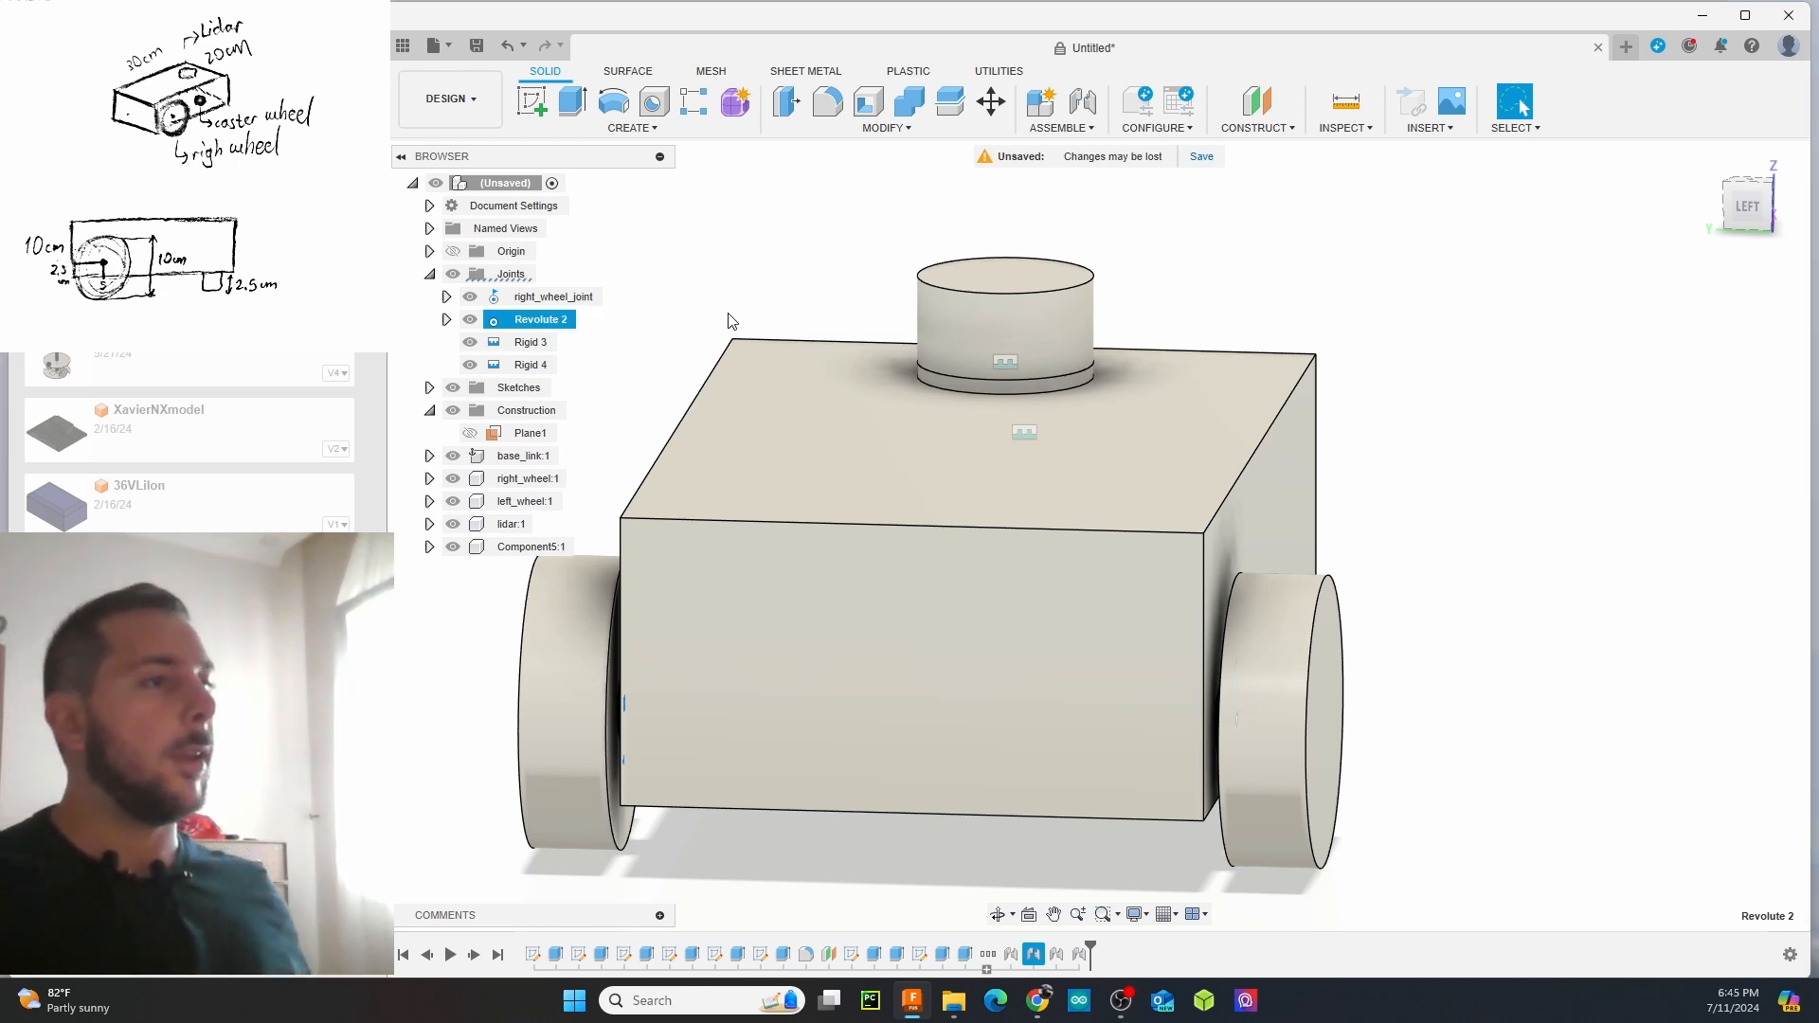
Rename the lidar's joint, Rigid 3, as lidar_joint
{"action": "left_click", "coordinate": [532, 342]}
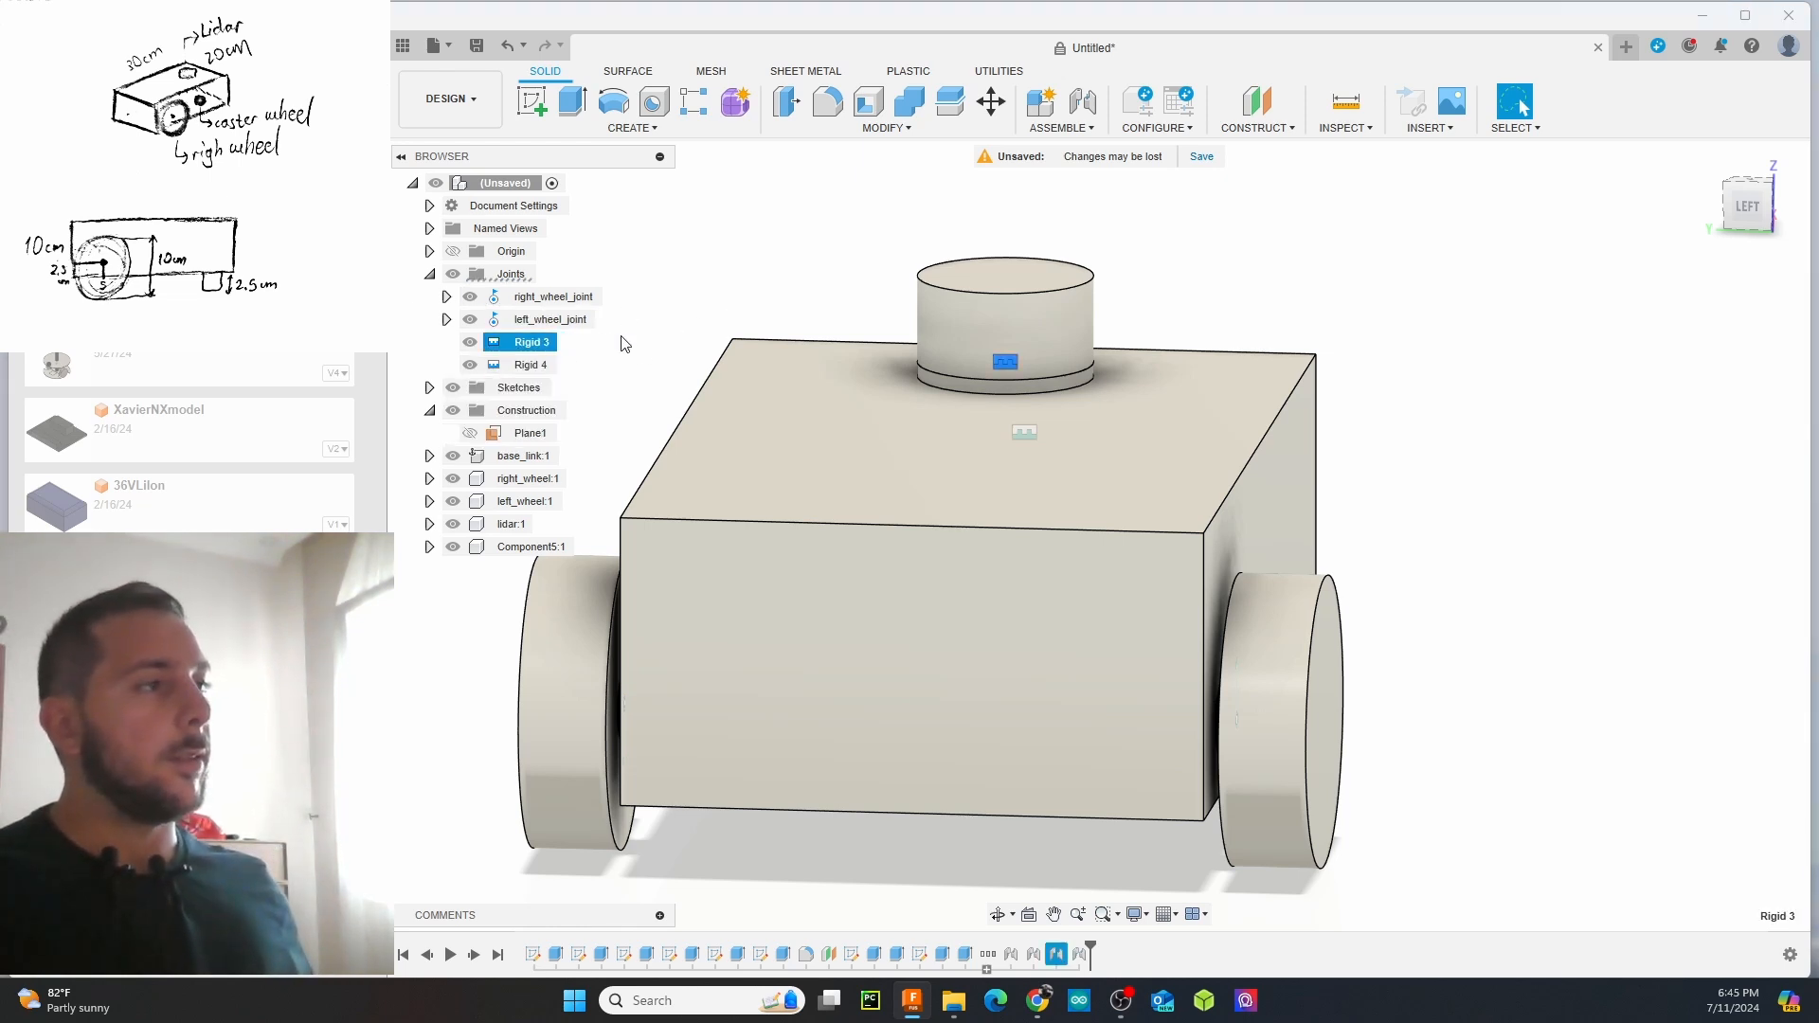
{"action": "double_click", "coordinate": [532, 342]}
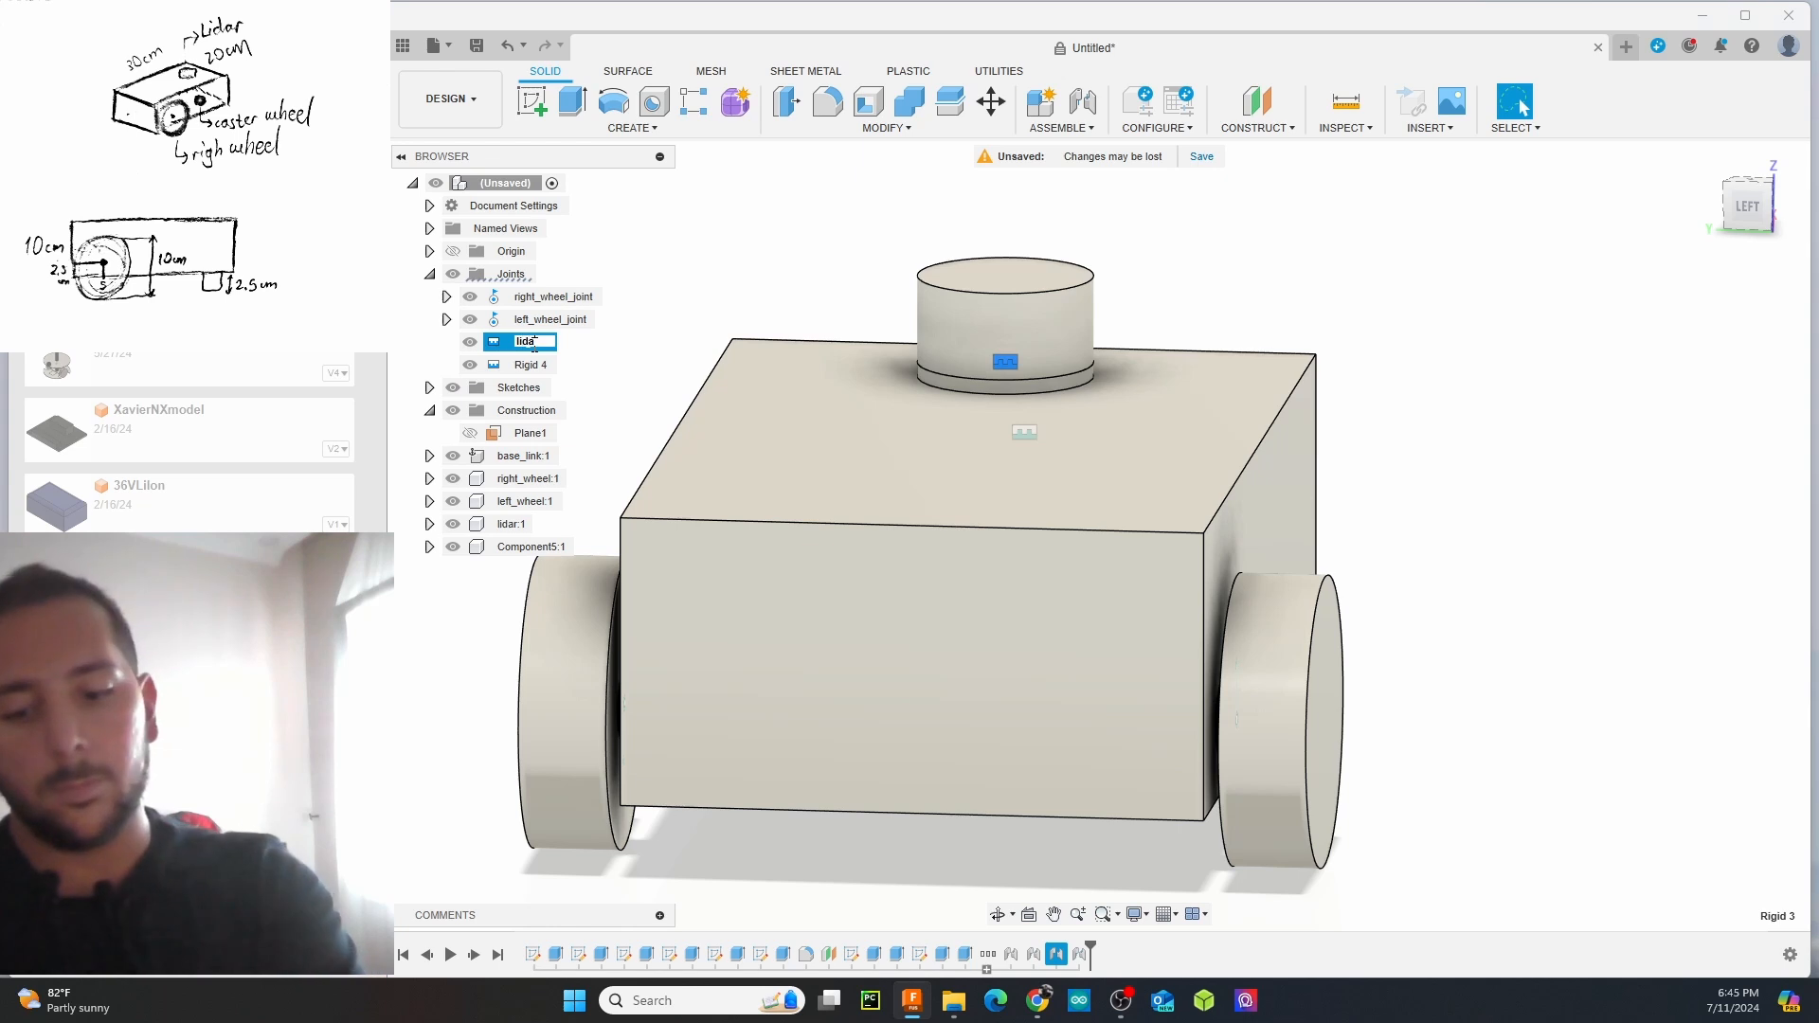
{"action": "type", "text": "lidar_joint"}
{"action": "key", "text": "Return"}
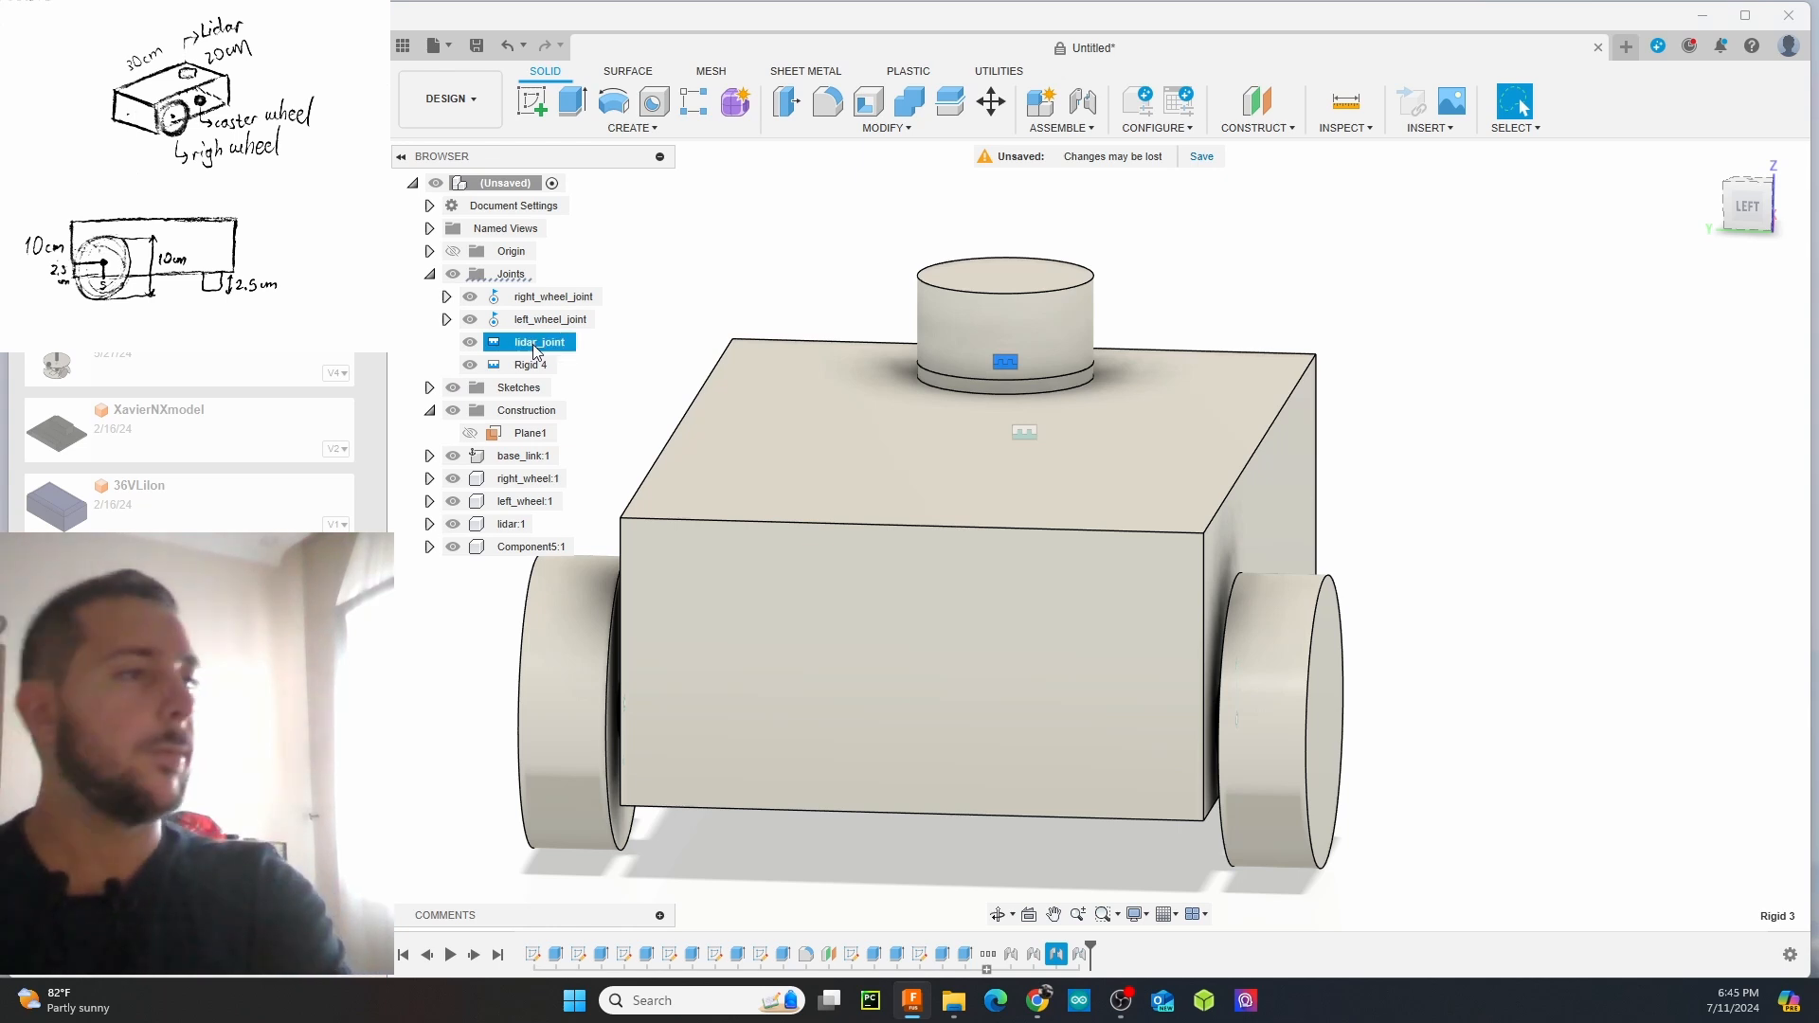
Rename the camera's joint, Rigid 4, as camera_joint
{"action": "left_click", "coordinate": [519, 366]}
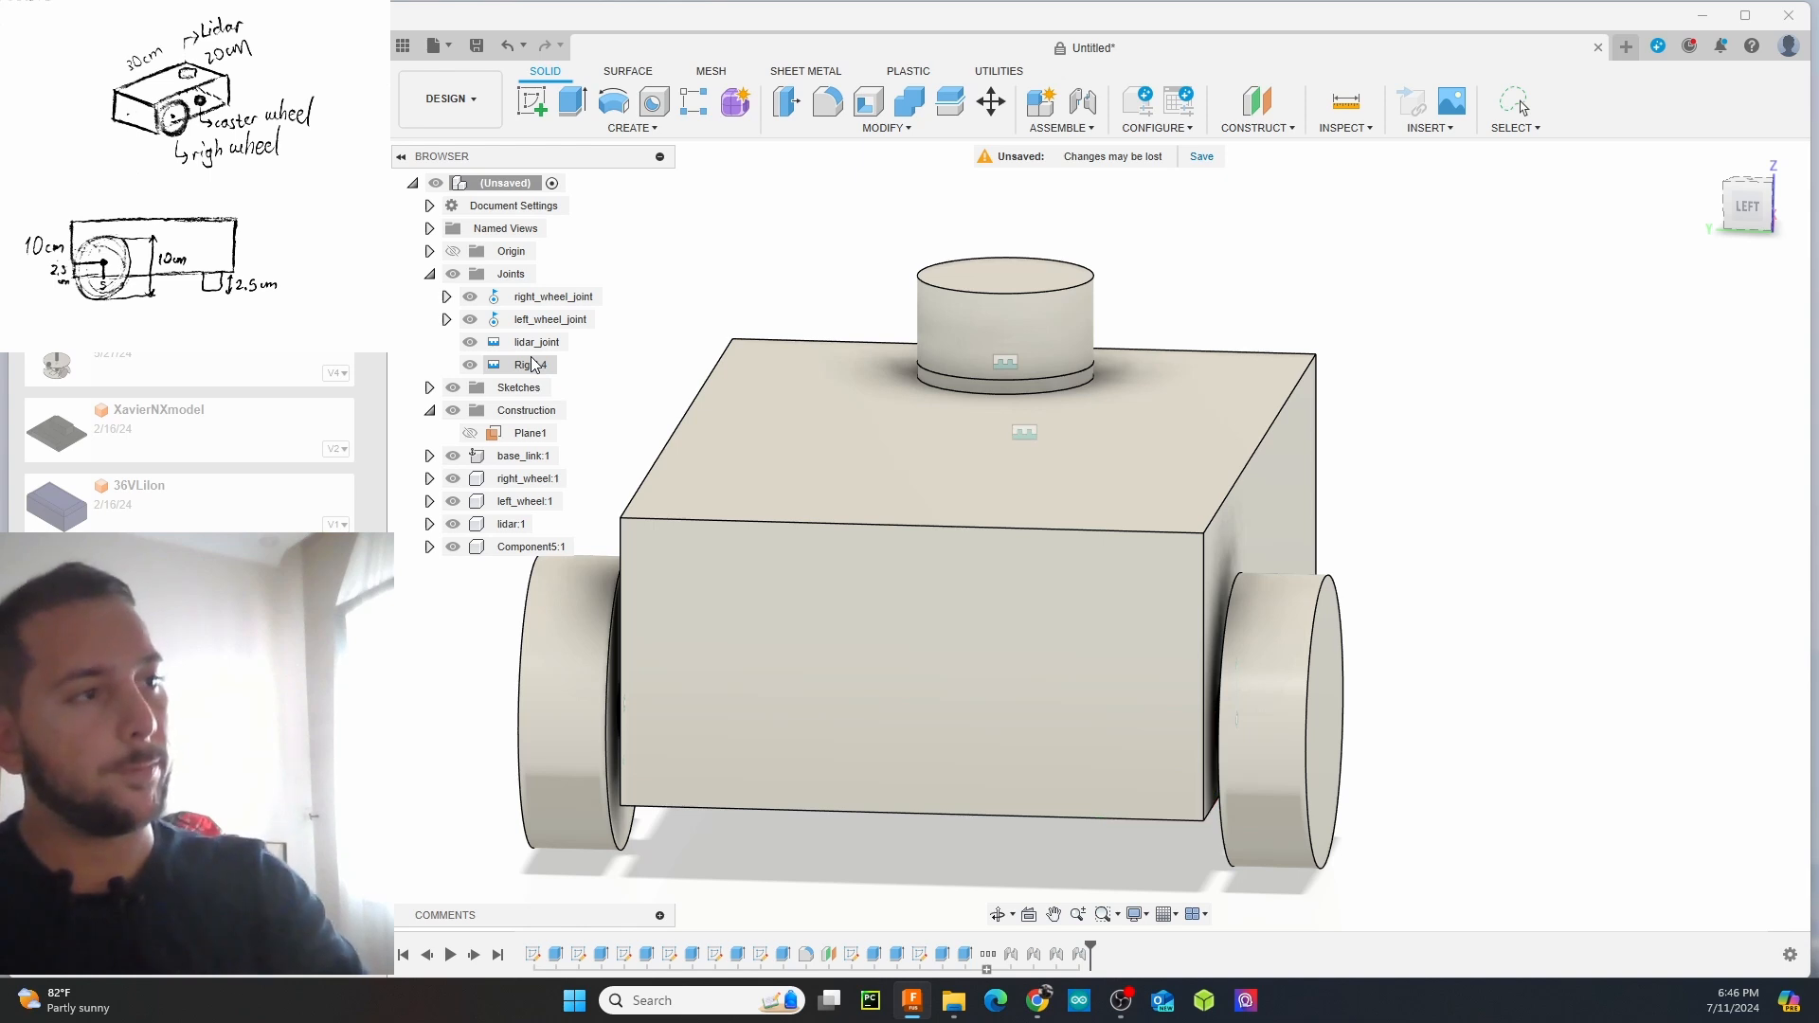
{"action": "key", "text": "a"}
{"action": "key", "text": "Escape"}
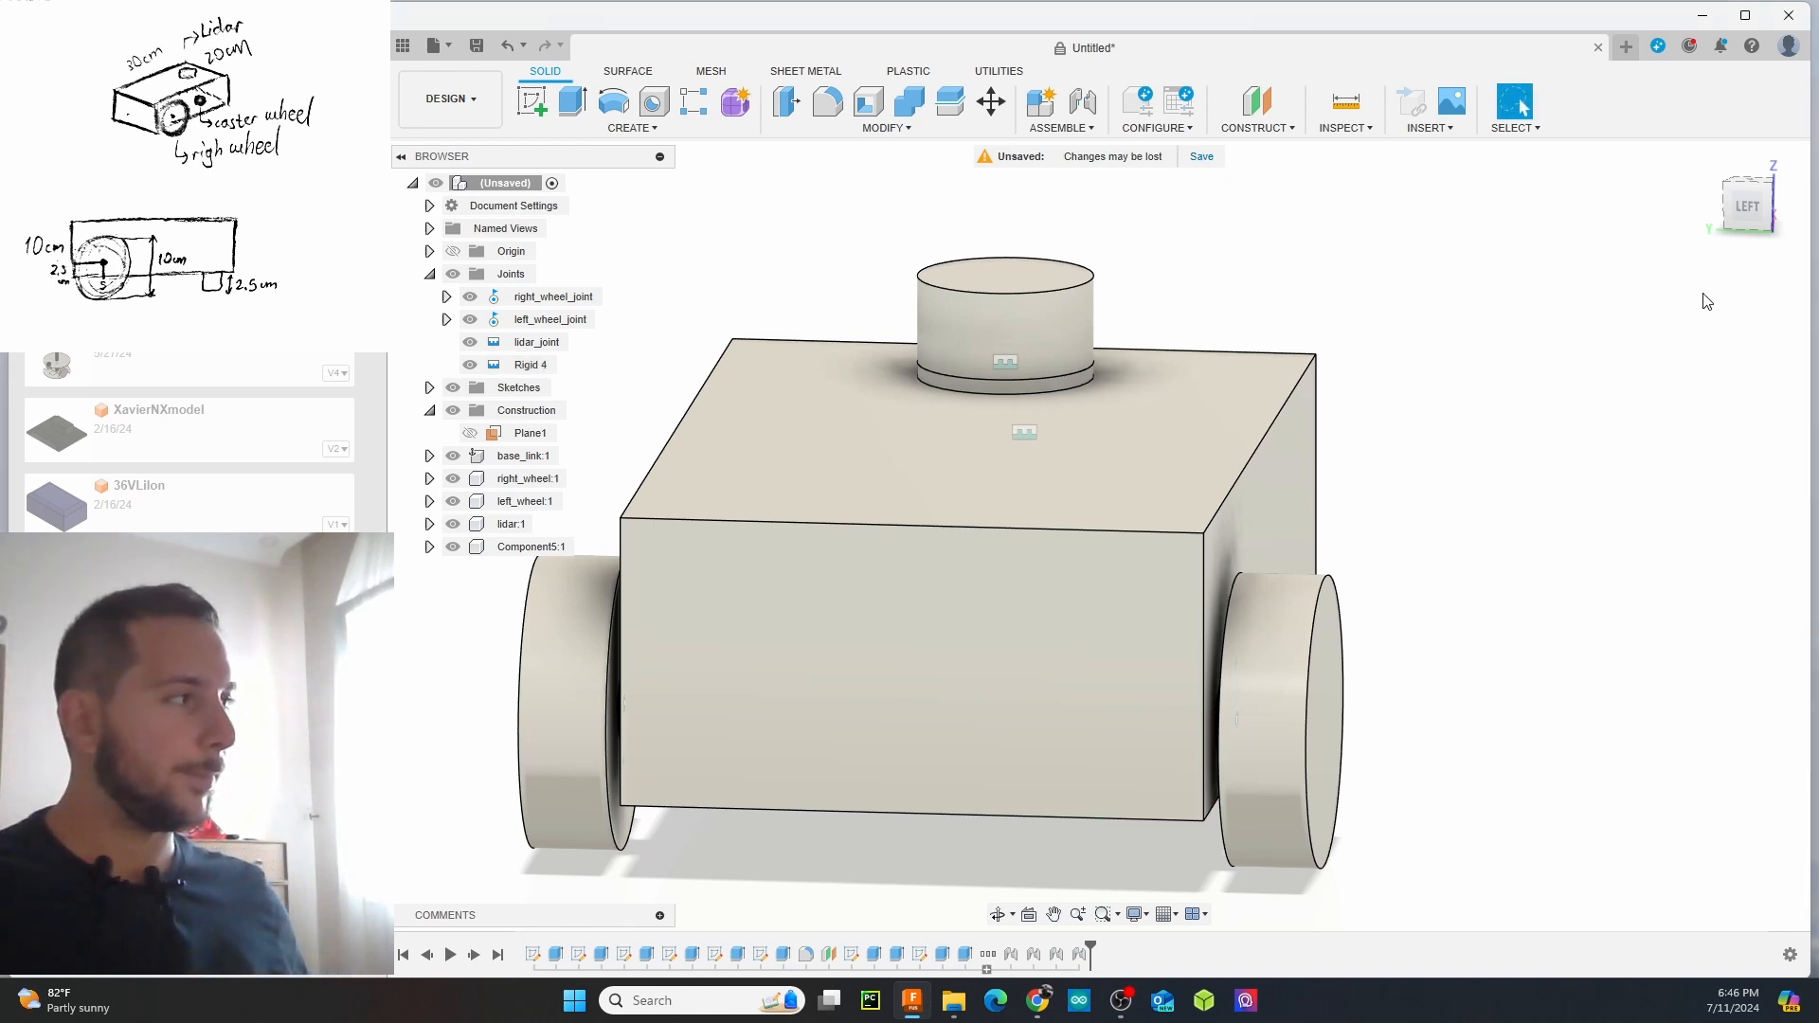
{"action": "left_click", "coordinate": [544, 367]}
{"action": "left_click", "coordinate": [549, 369]}
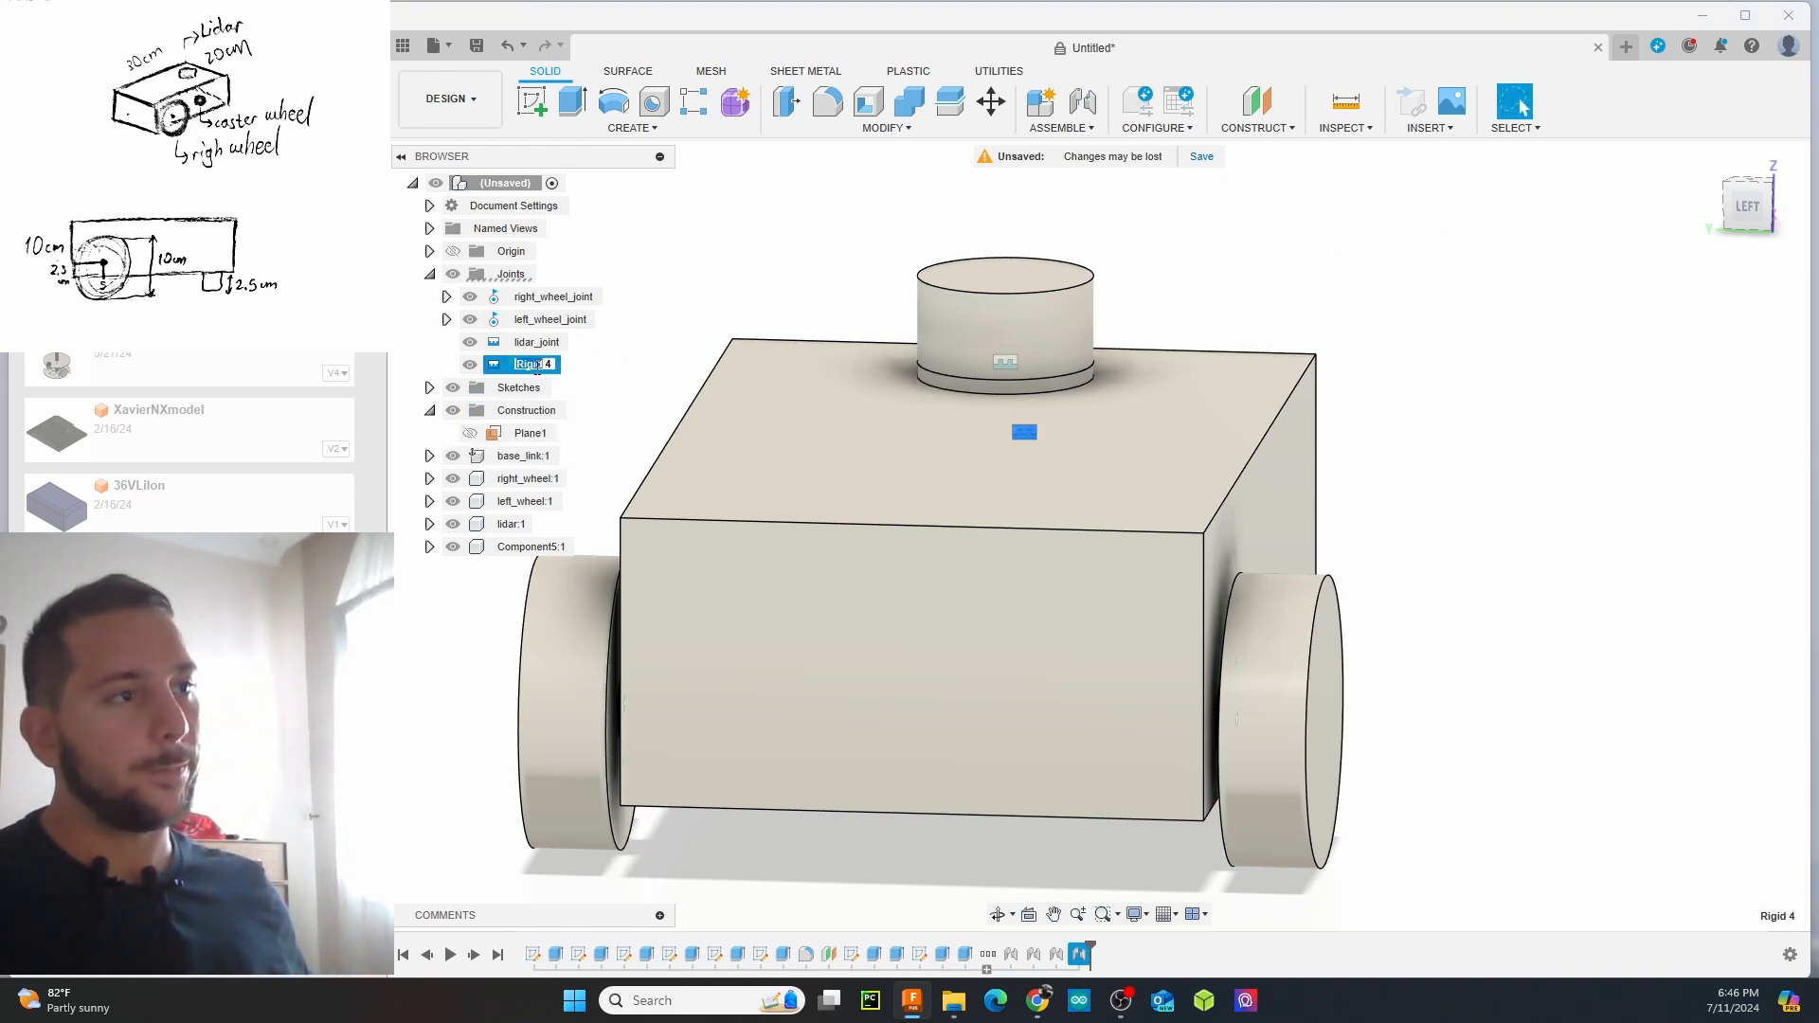
{"action": "left_click_drag", "start_coordinate": [555, 366], "coordinate": [454, 360]}
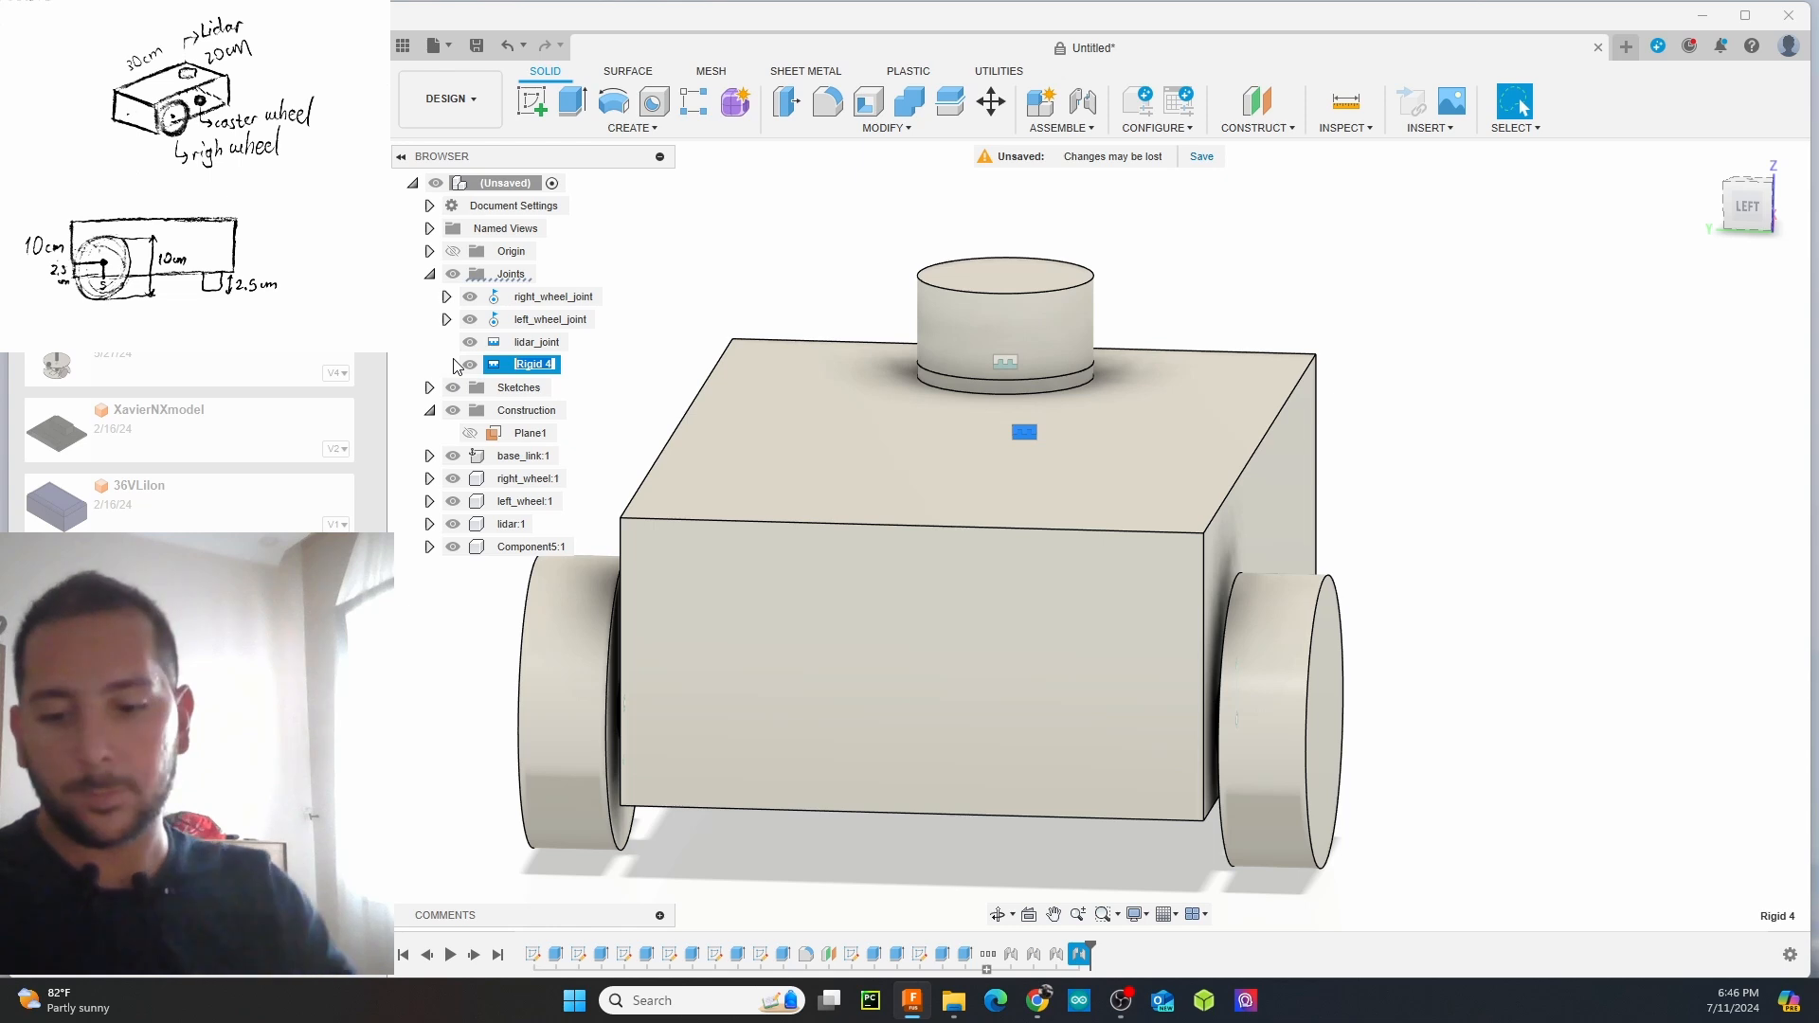
{"action": "type", "text": "camera"}
{"action": "key", "text": "Return"}
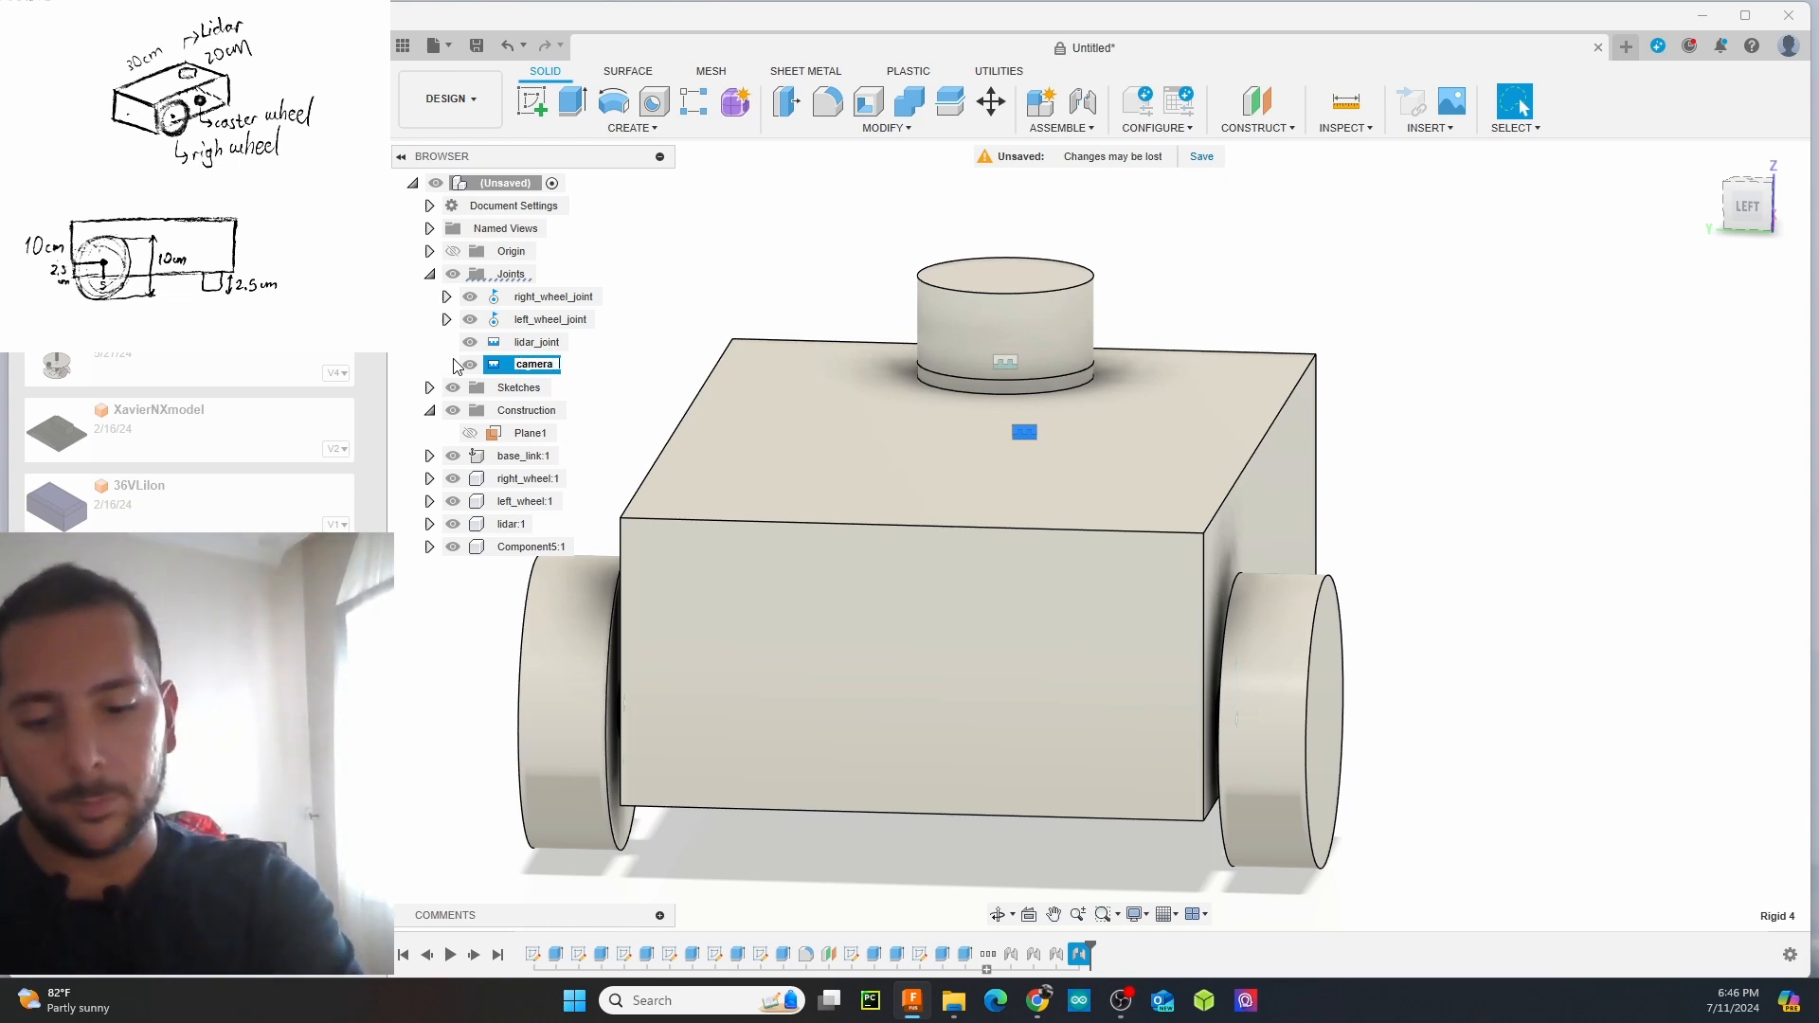
{"action": "type", "text": "_joint"}
{"action": "key", "text": "Return"}
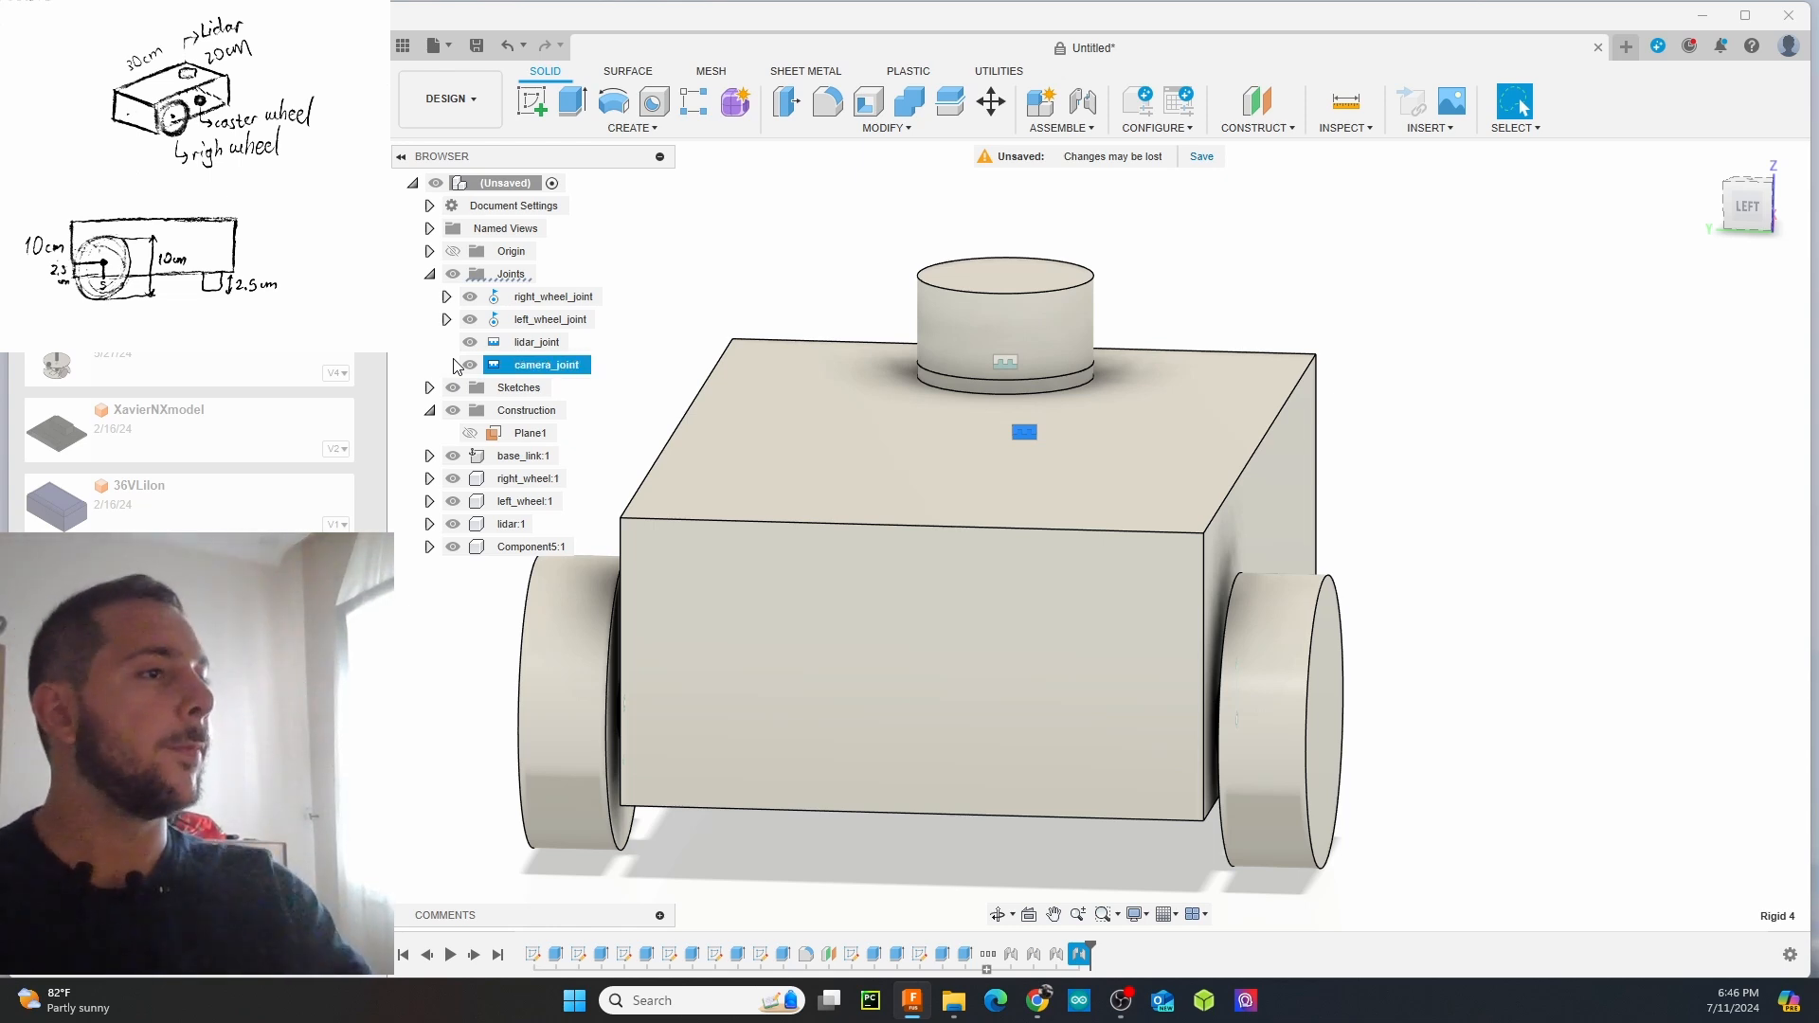
{"action": "left_click", "coordinate": [1447, 242]}
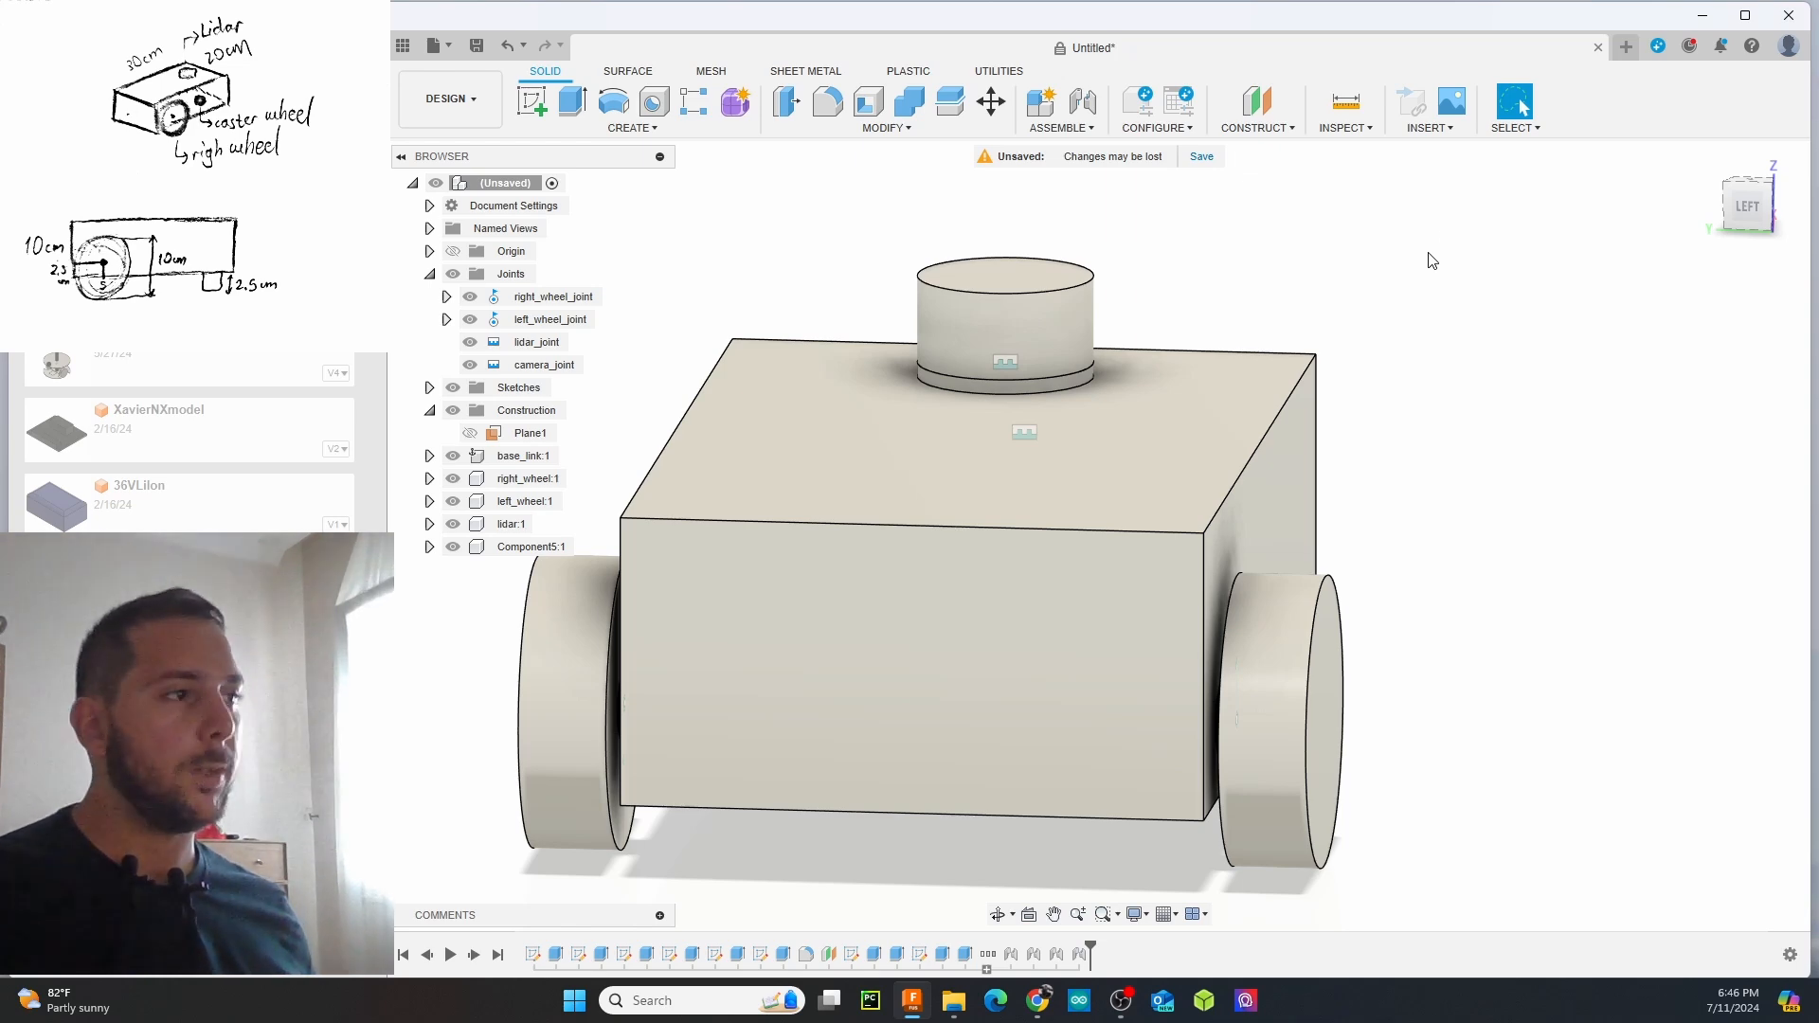
Fillet the chassis's long top edge on the left wheel's side with a 25 mm radius
{"action": "middle_click_drag", "start_coordinate": [1438, 353], "coordinate": [1523, 373], "text": "shift"}
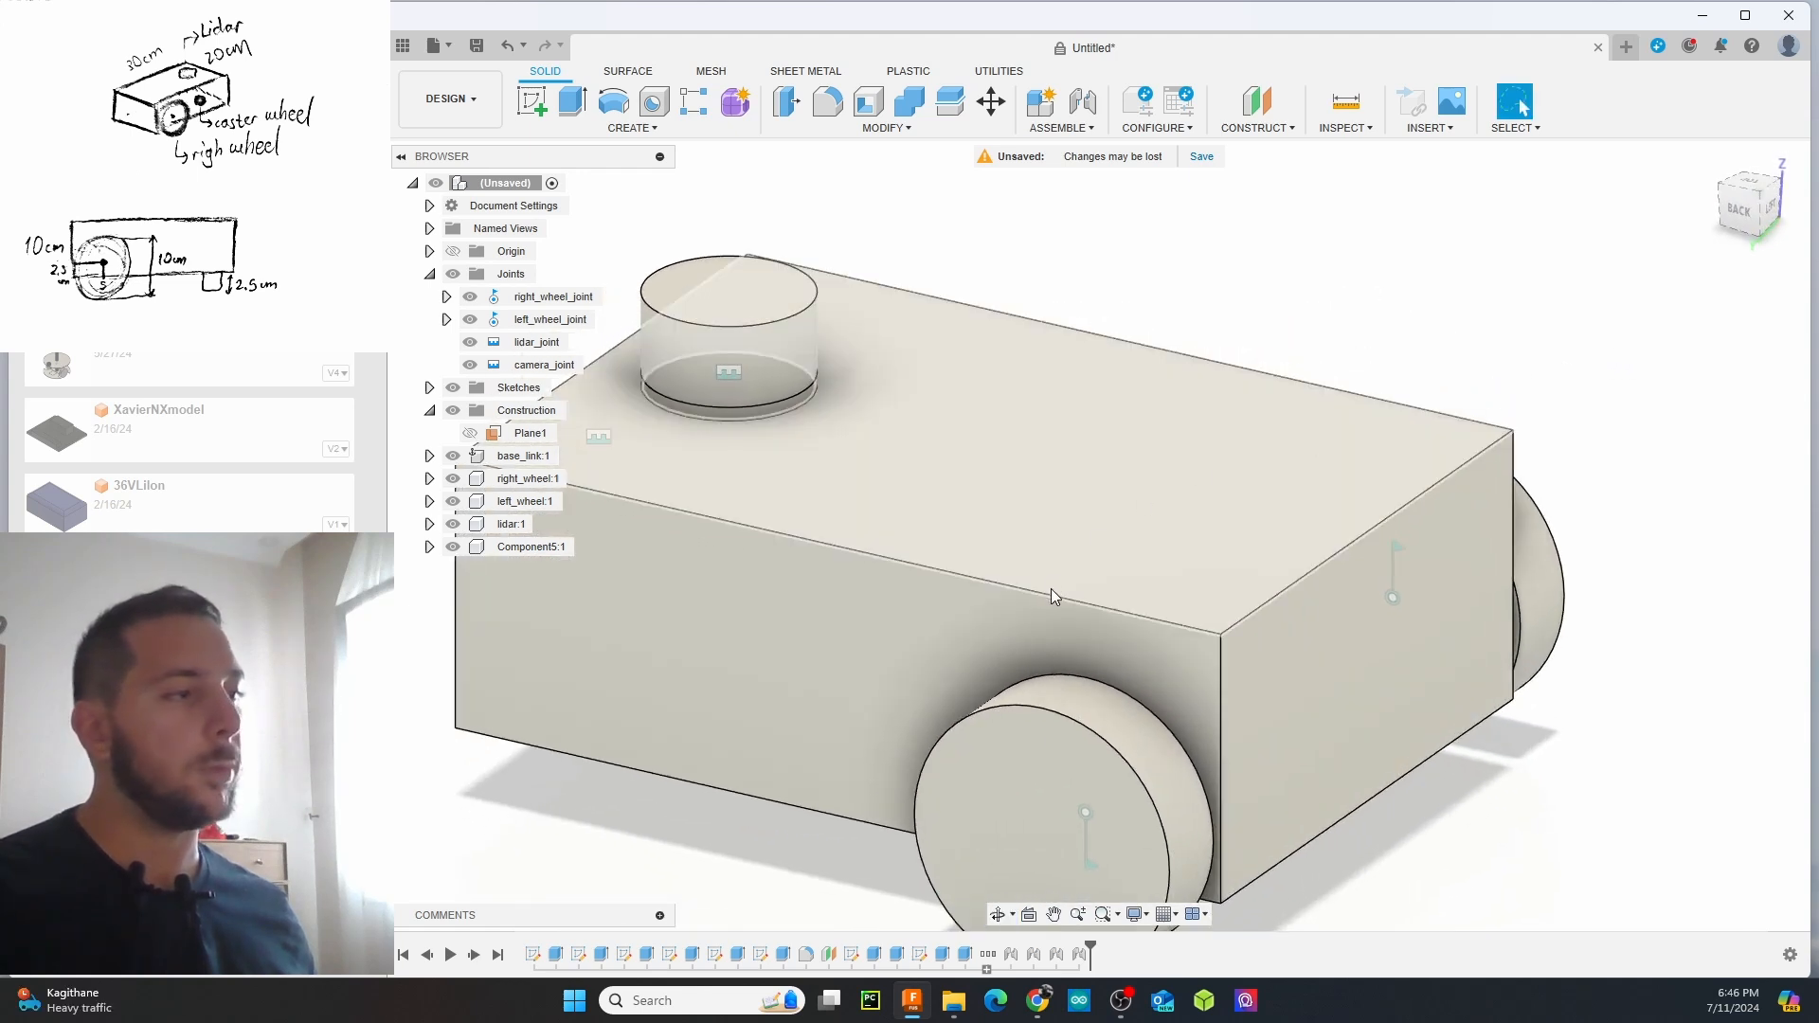
{"action": "right_click", "coordinate": [1050, 597]}
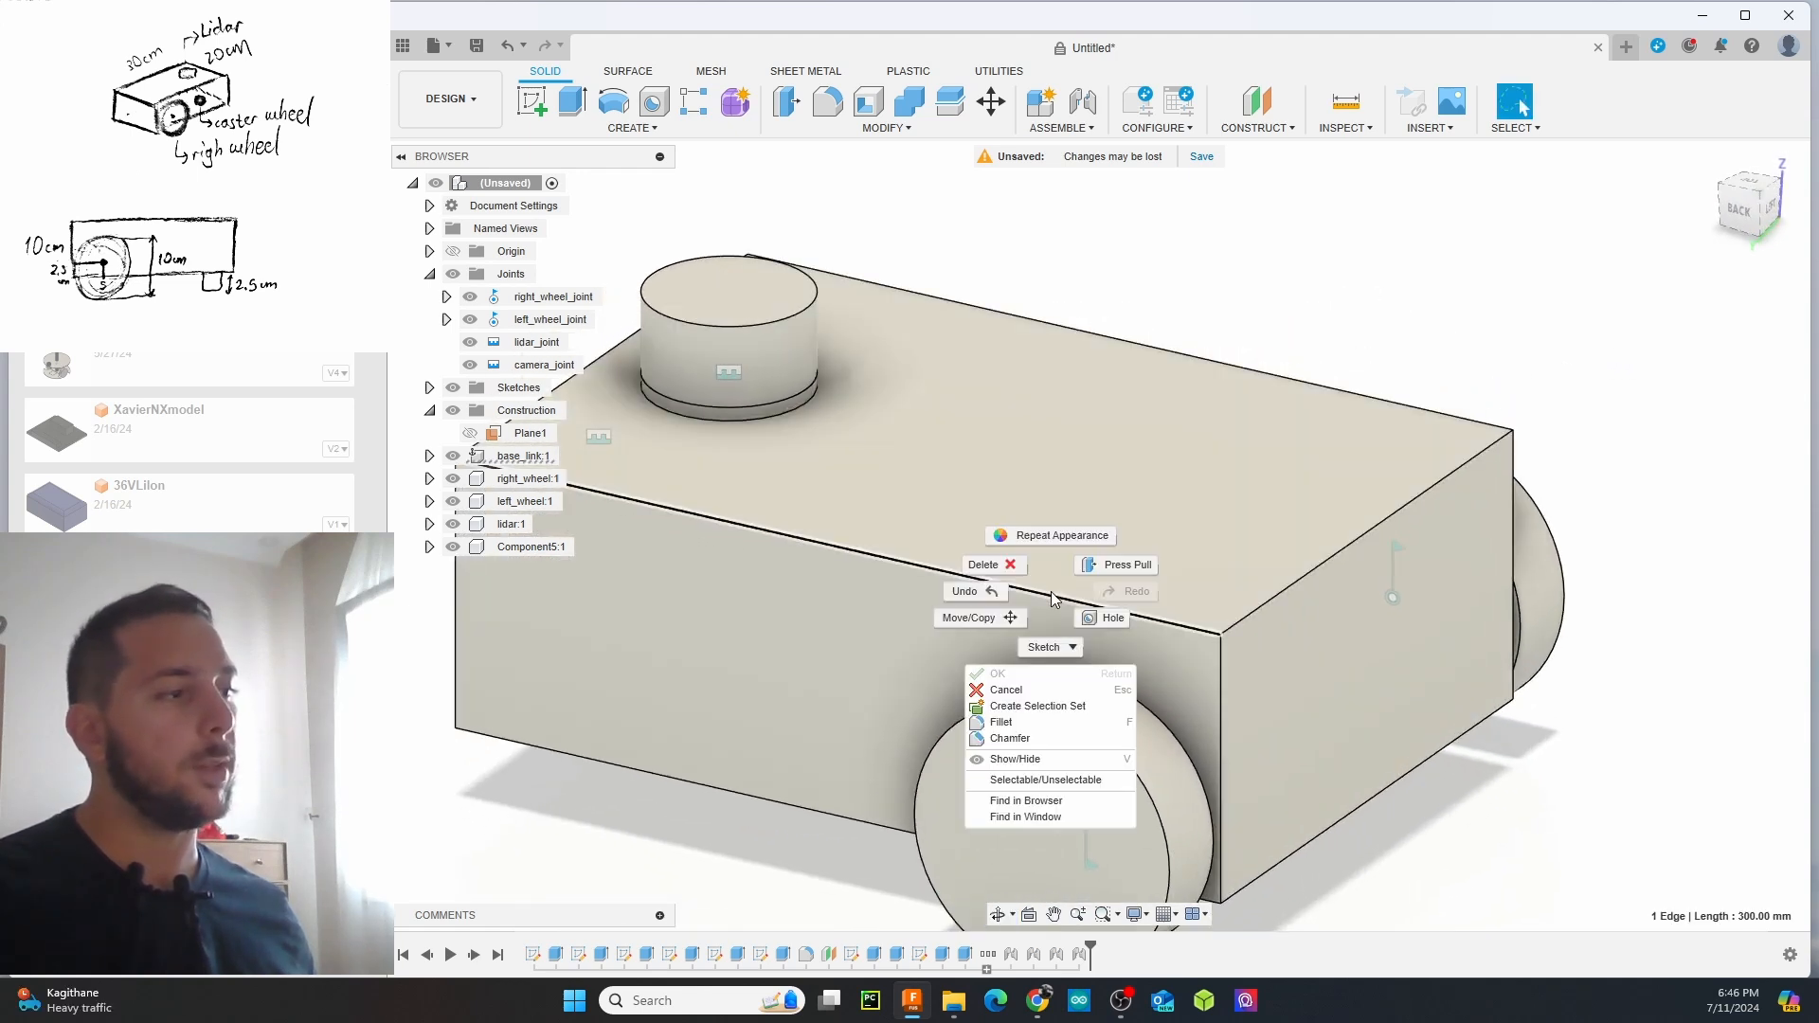
{"action": "left_click", "coordinate": [1028, 715]}
{"action": "left_click_drag", "start_coordinate": [1042, 588], "coordinate": [1053, 598]}
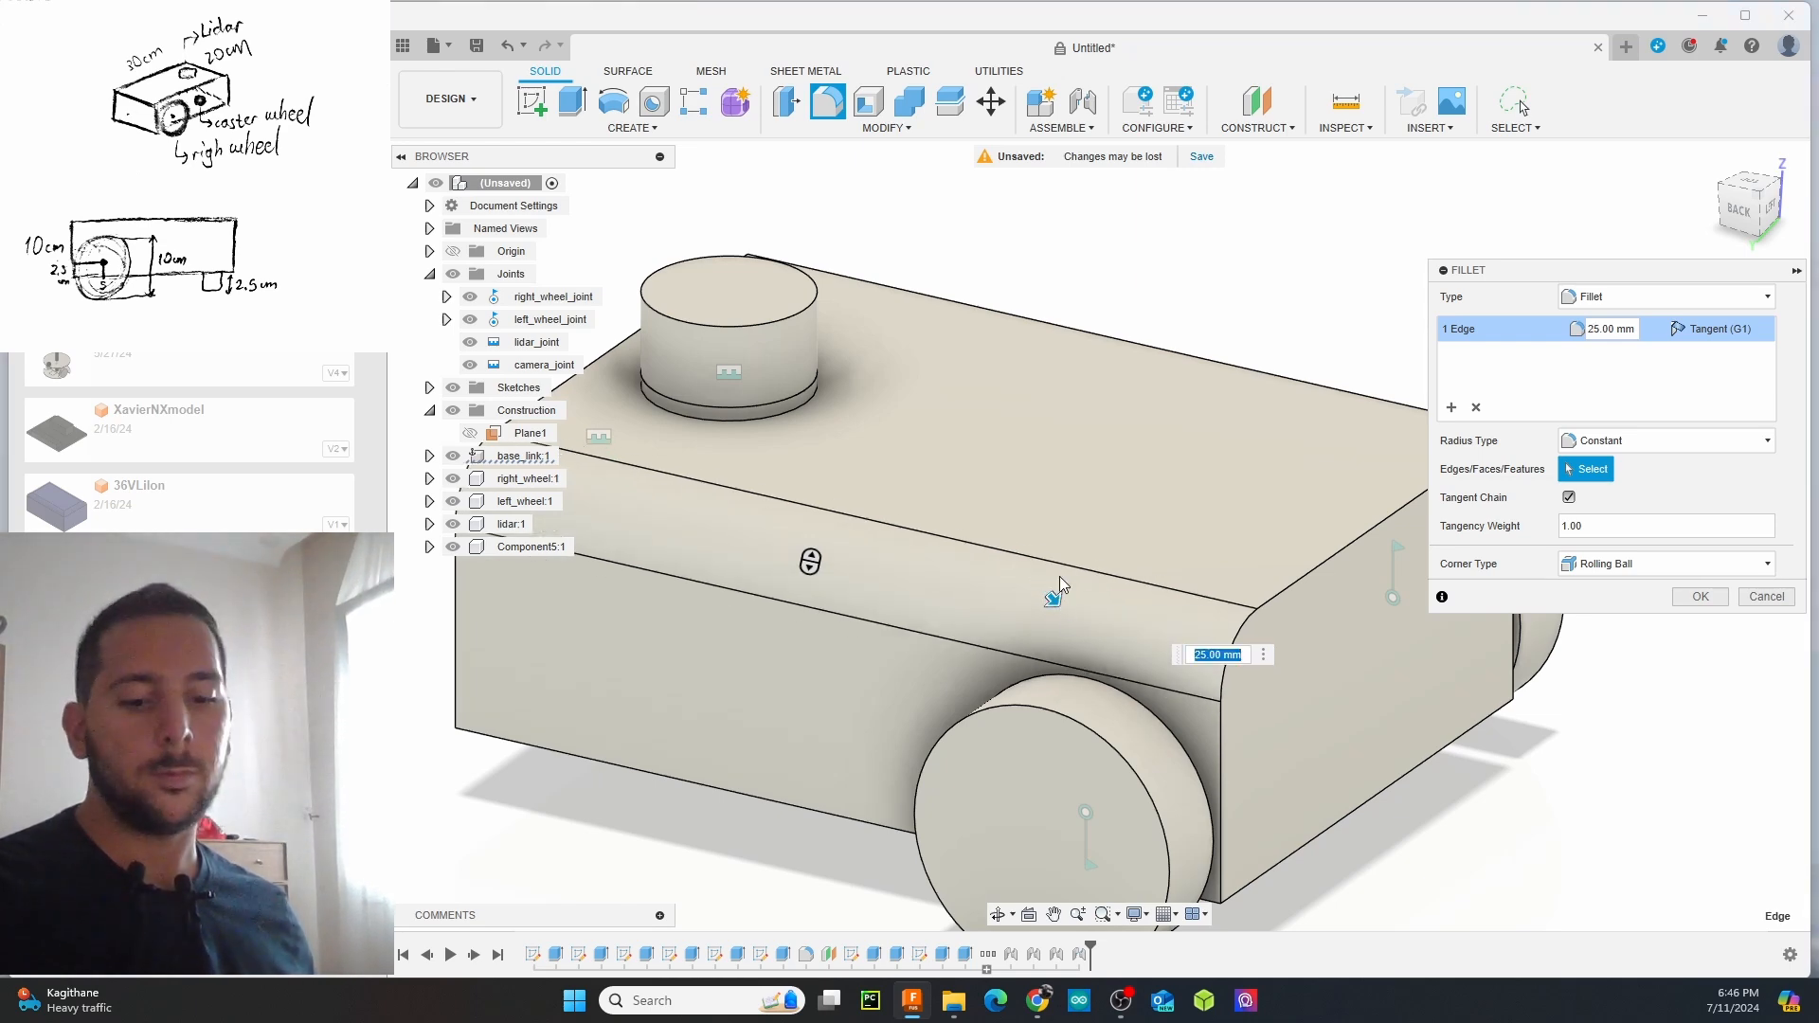
{"action": "key", "text": "Return"}
Fillet the chassis's long top edge on the right wheel's side to match the opposite rounded edge
{"action": "middle_click_drag", "start_coordinate": [1215, 393], "coordinate": [1080, 350], "text": "shift"}
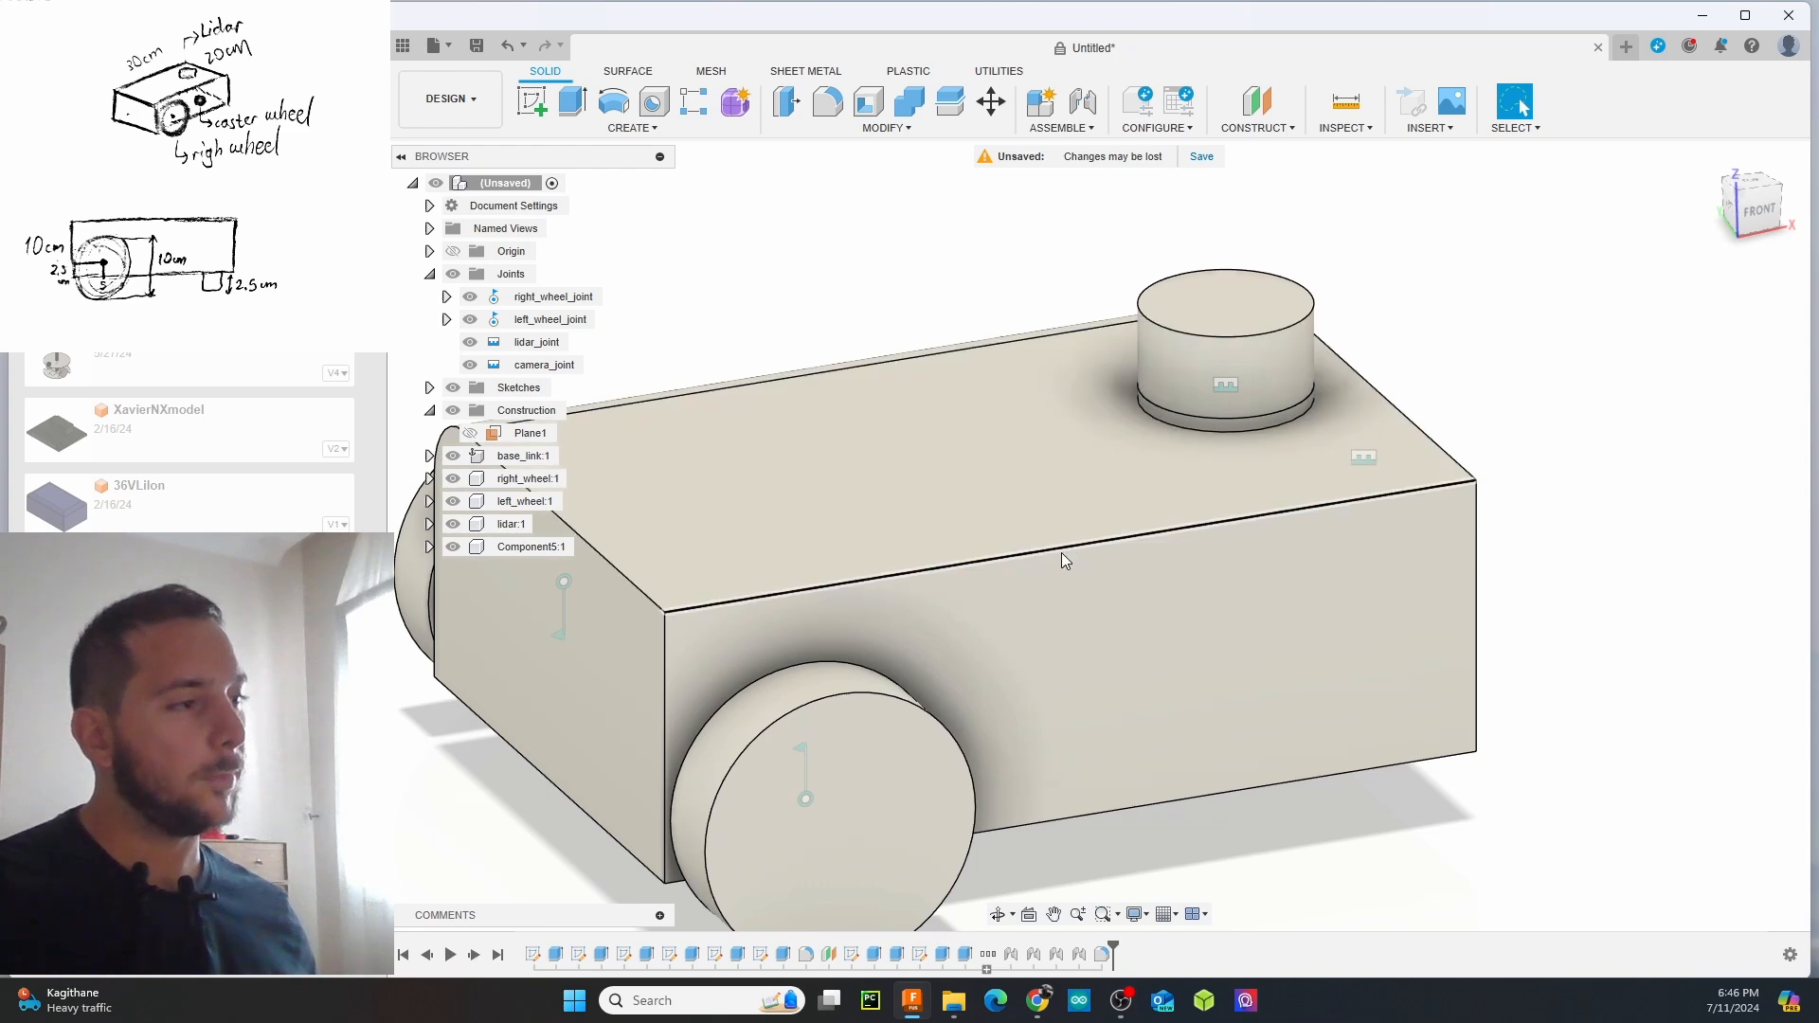
{"action": "left_click", "coordinate": [1066, 548]}
{"action": "right_click", "coordinate": [1066, 548]}
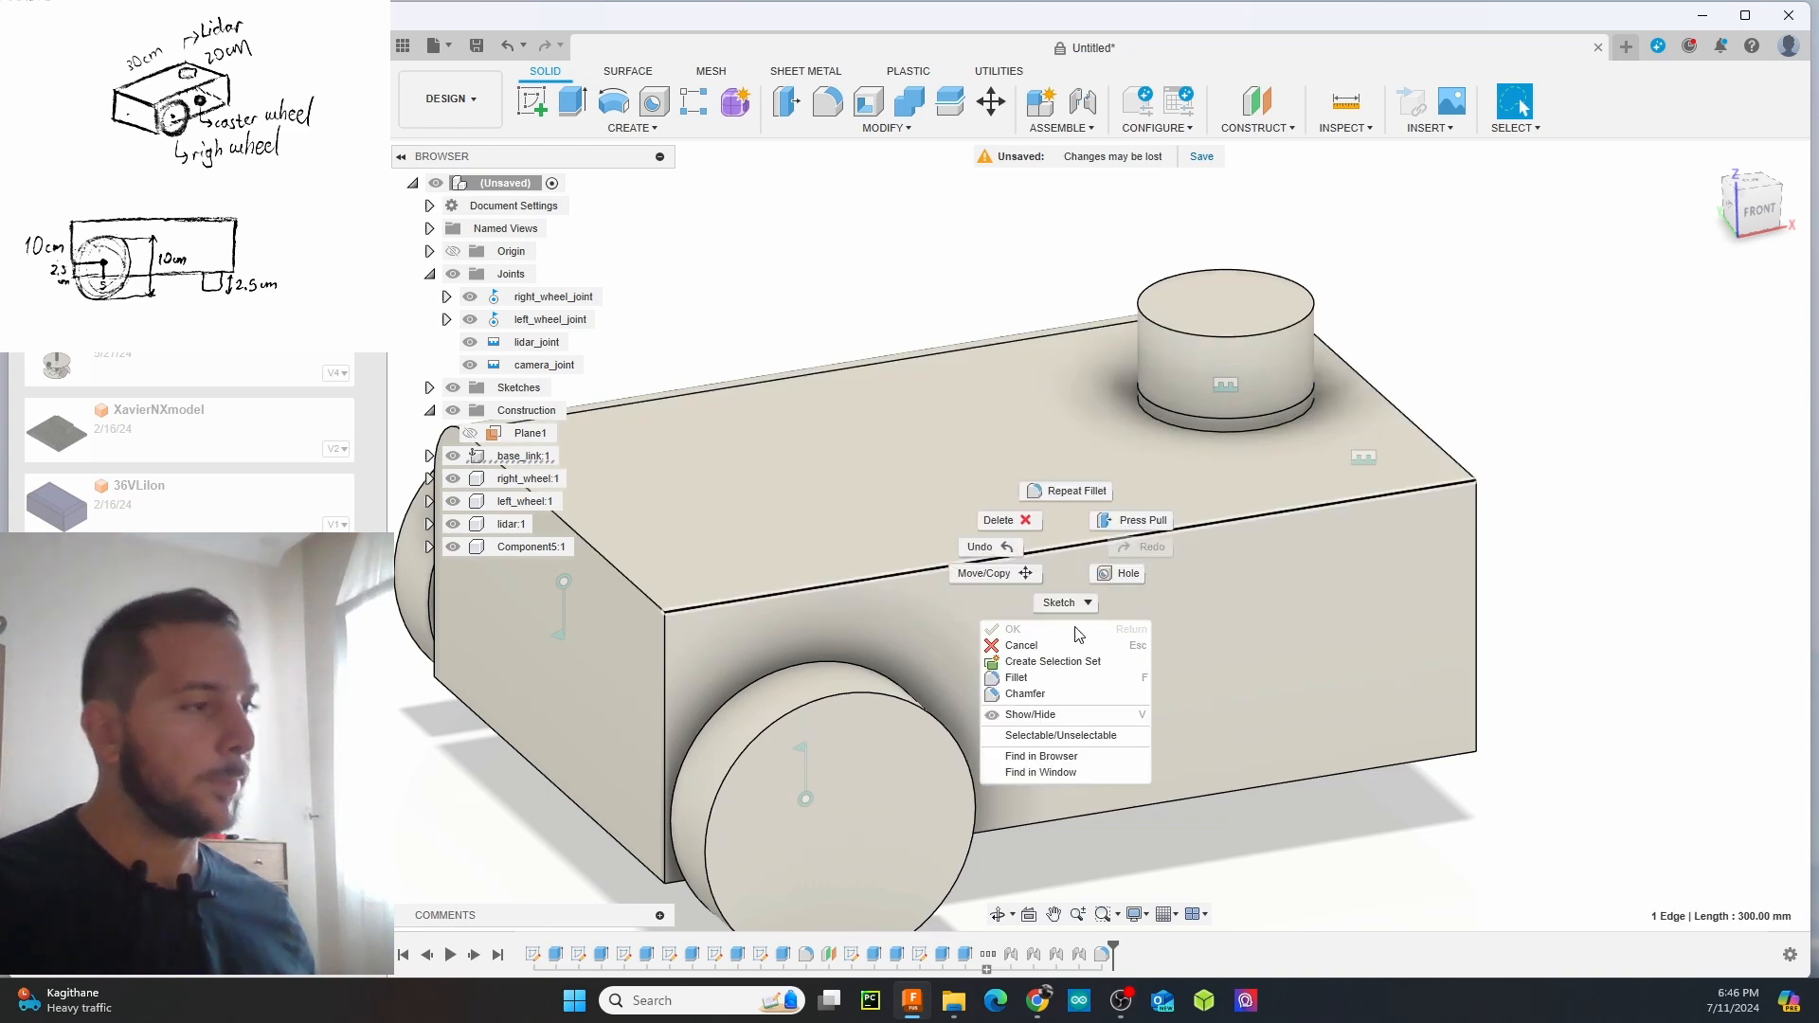
{"action": "left_click", "coordinate": [1061, 678]}
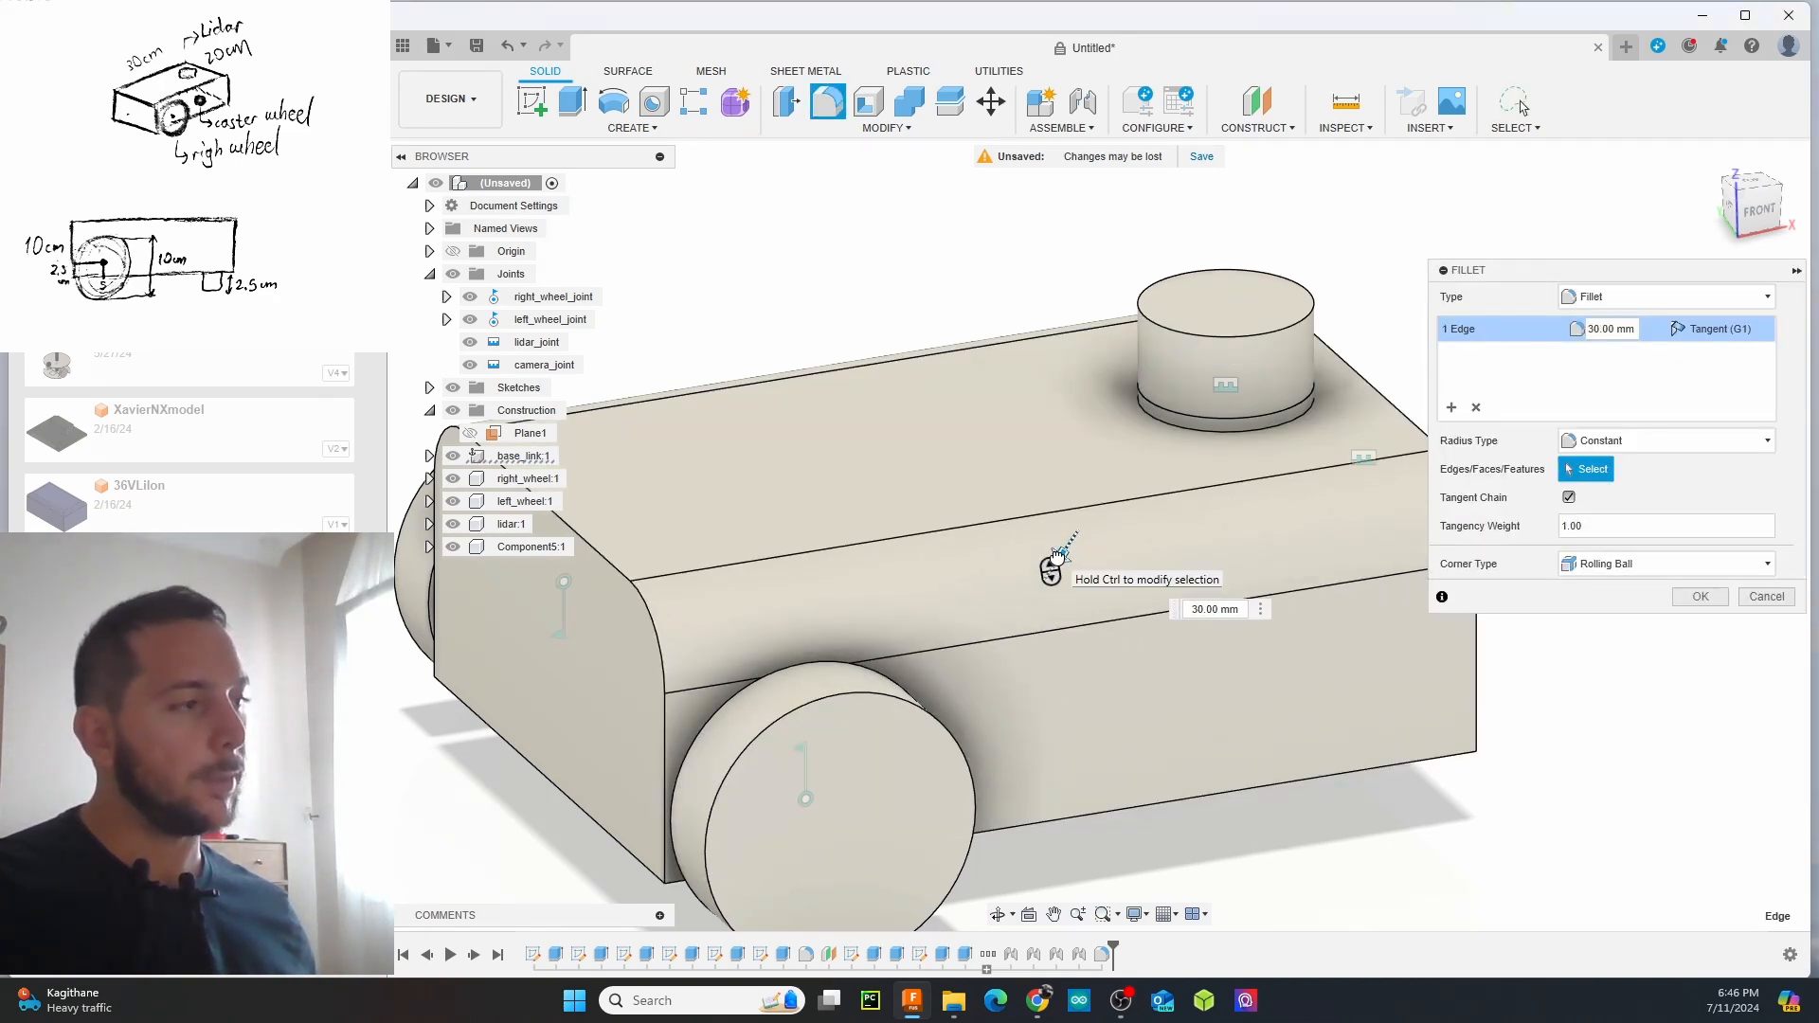
{"action": "key", "text": "Return"}
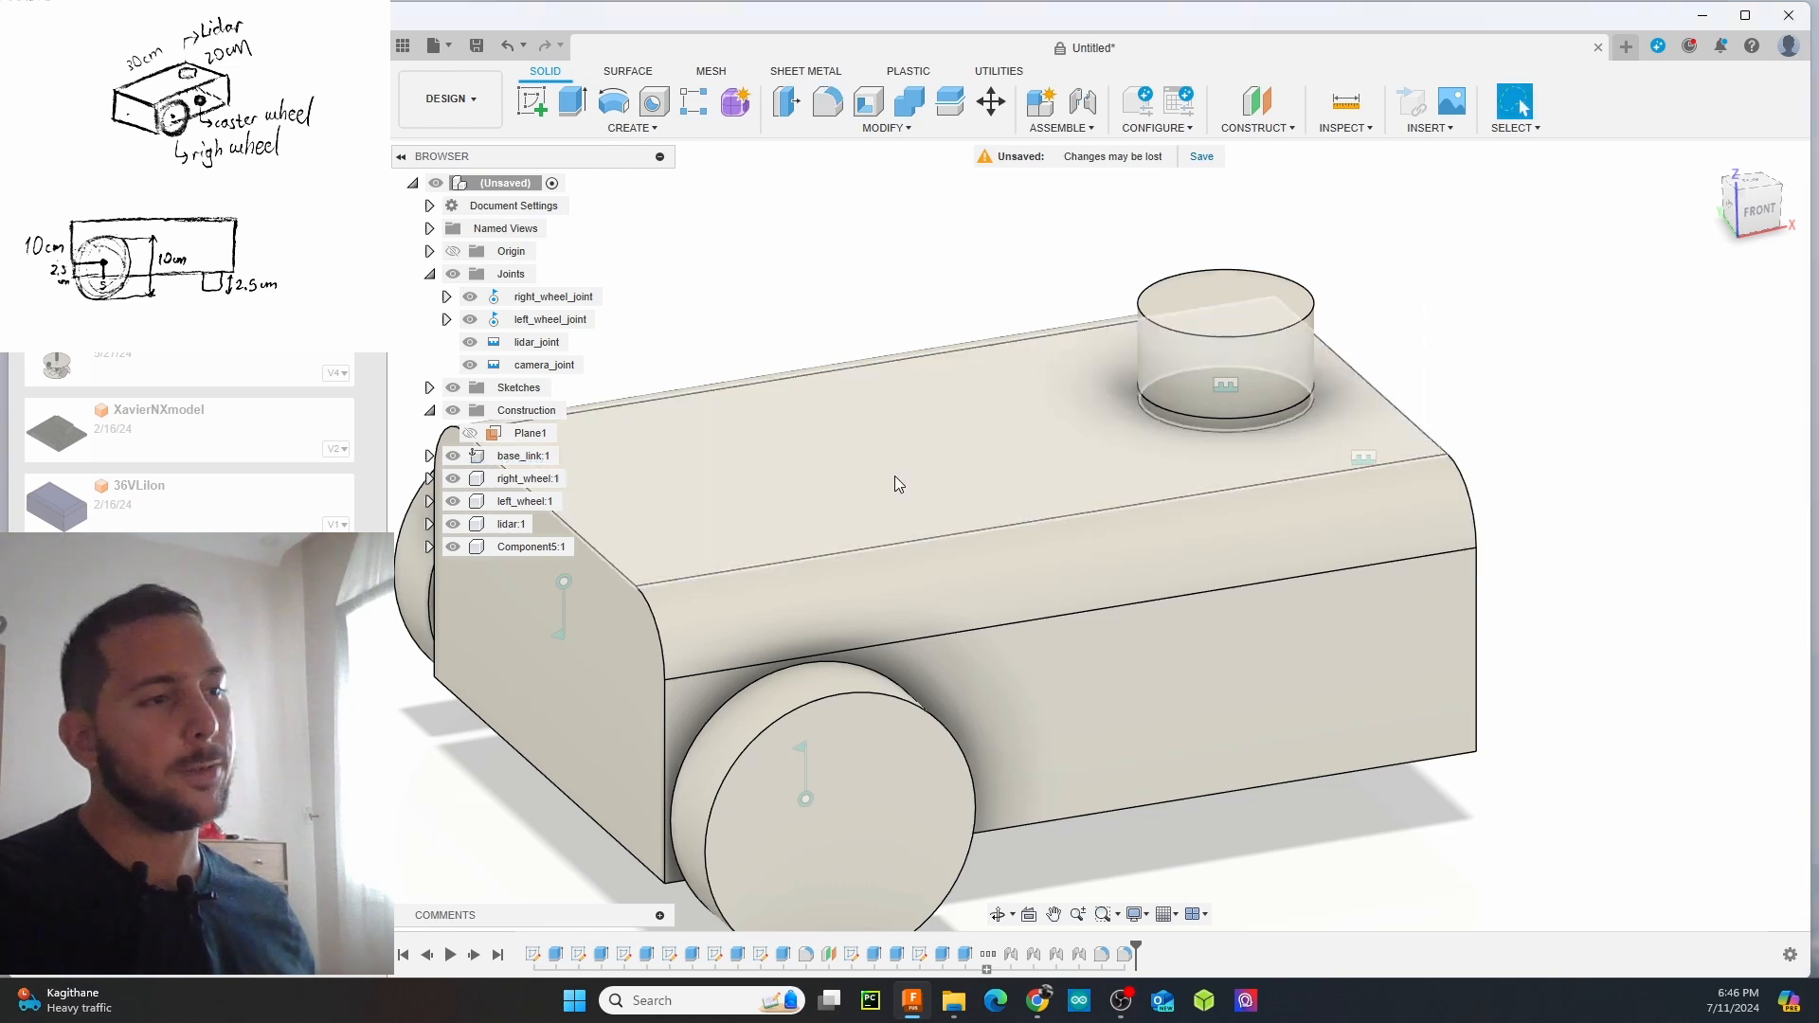
Fillet the tangent chain of top and side edges around the chassis's rear face with a 25 mm radius
{"action": "middle_click_drag", "start_coordinate": [823, 438], "coordinate": [1068, 452]}
{"action": "left_click", "coordinate": [834, 556]}
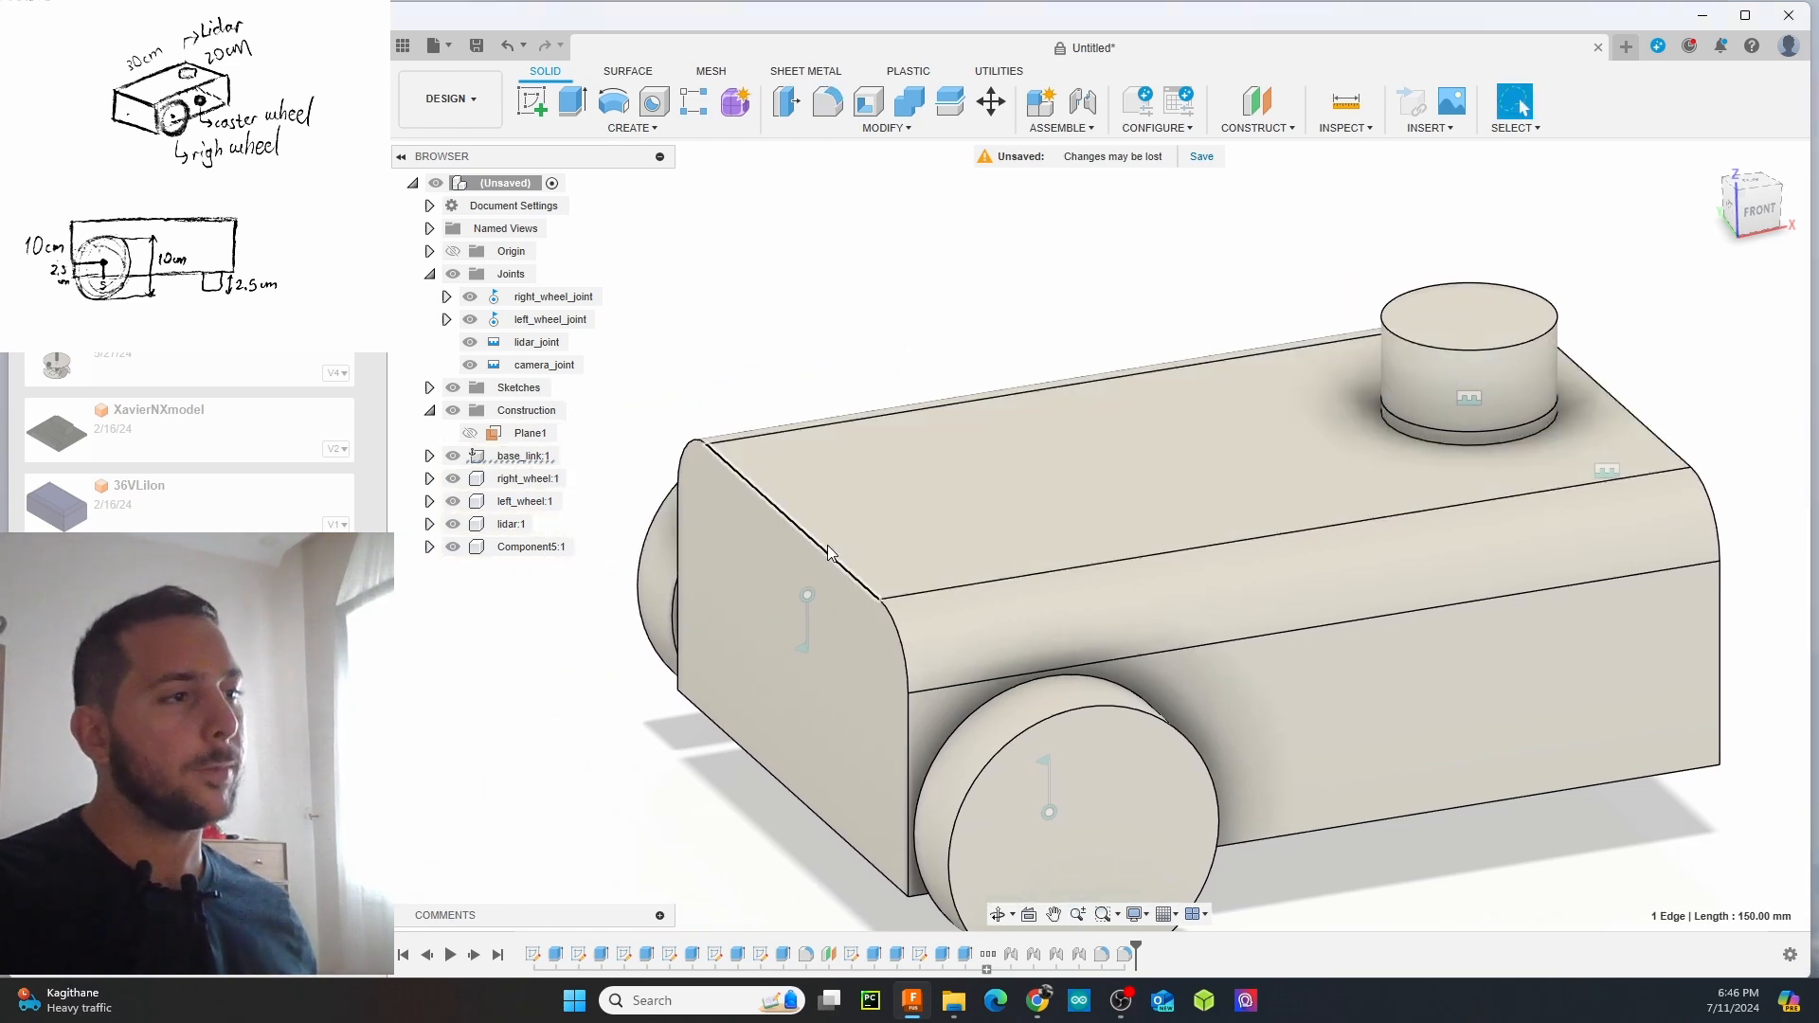
{"action": "right_click", "coordinate": [826, 549]}
{"action": "left_click", "coordinate": [806, 678]}
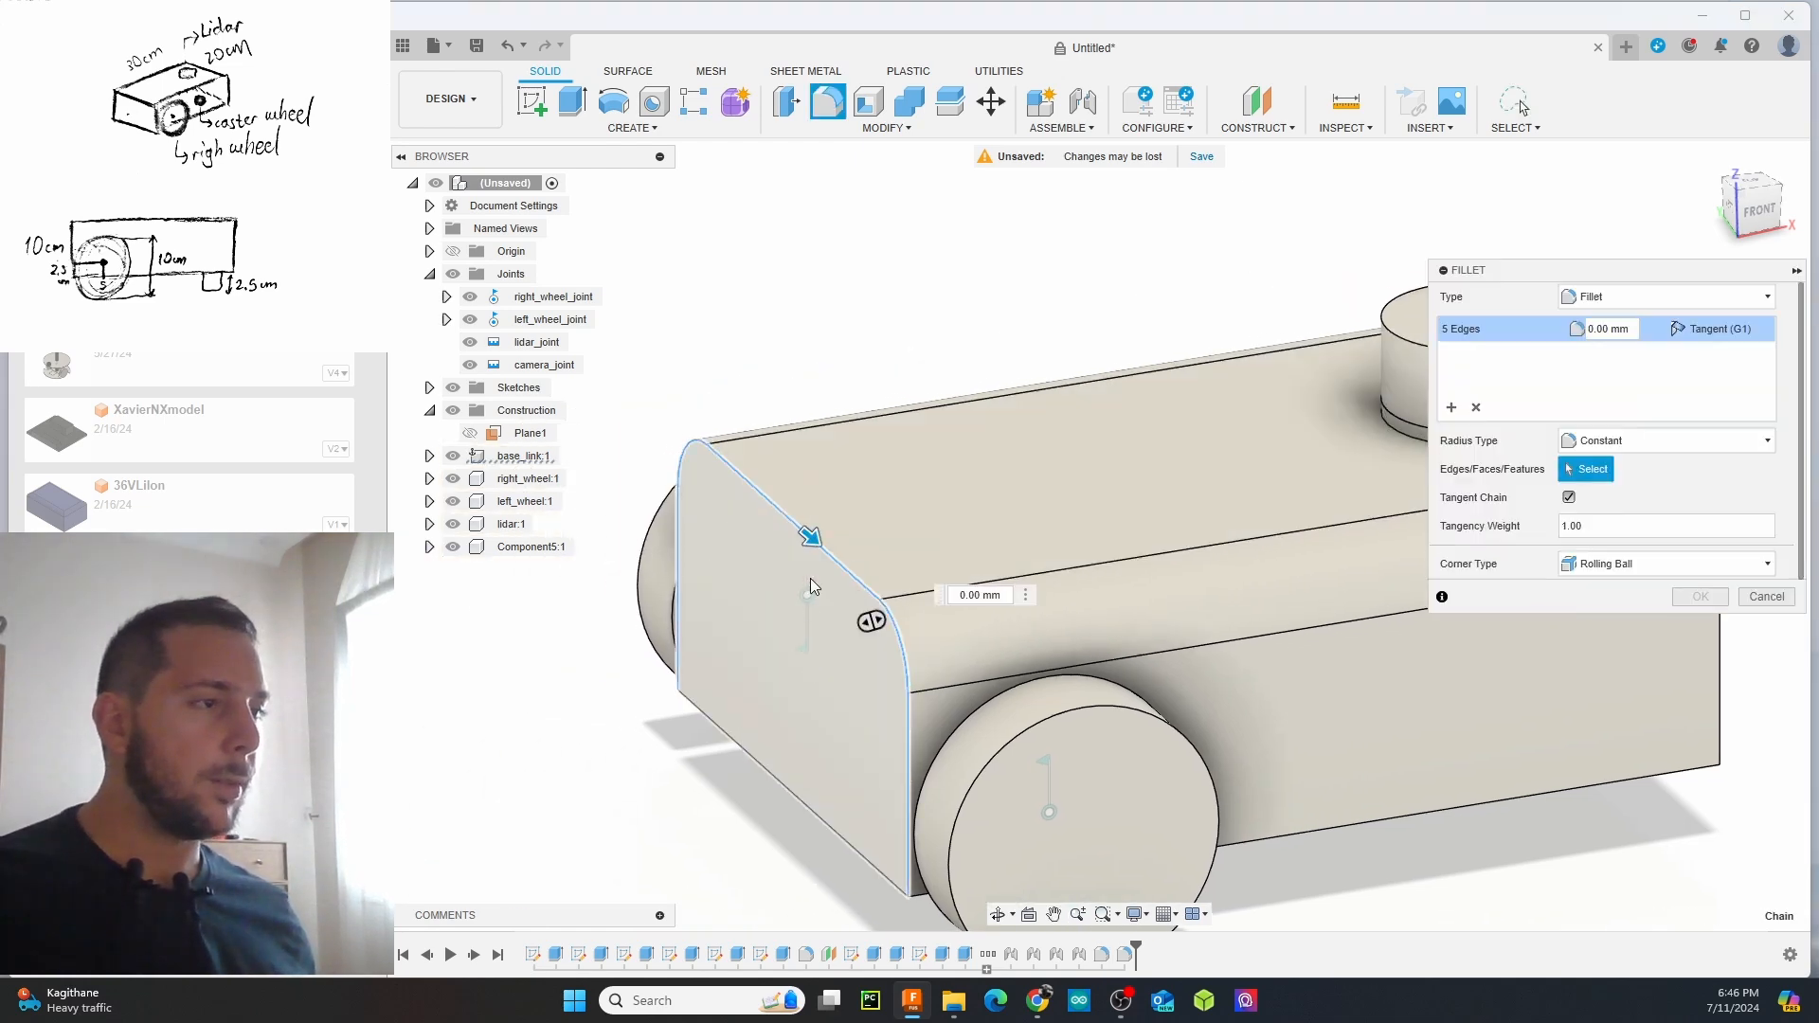
{"action": "mouse_move", "coordinate": [823, 552]}
{"action": "left_mouse_down"}
{"action": "mouse_move", "coordinate": [888, 603]}
{"action": "mouse_move", "coordinate": [818, 576]}
{"action": "left_mouse_up"}
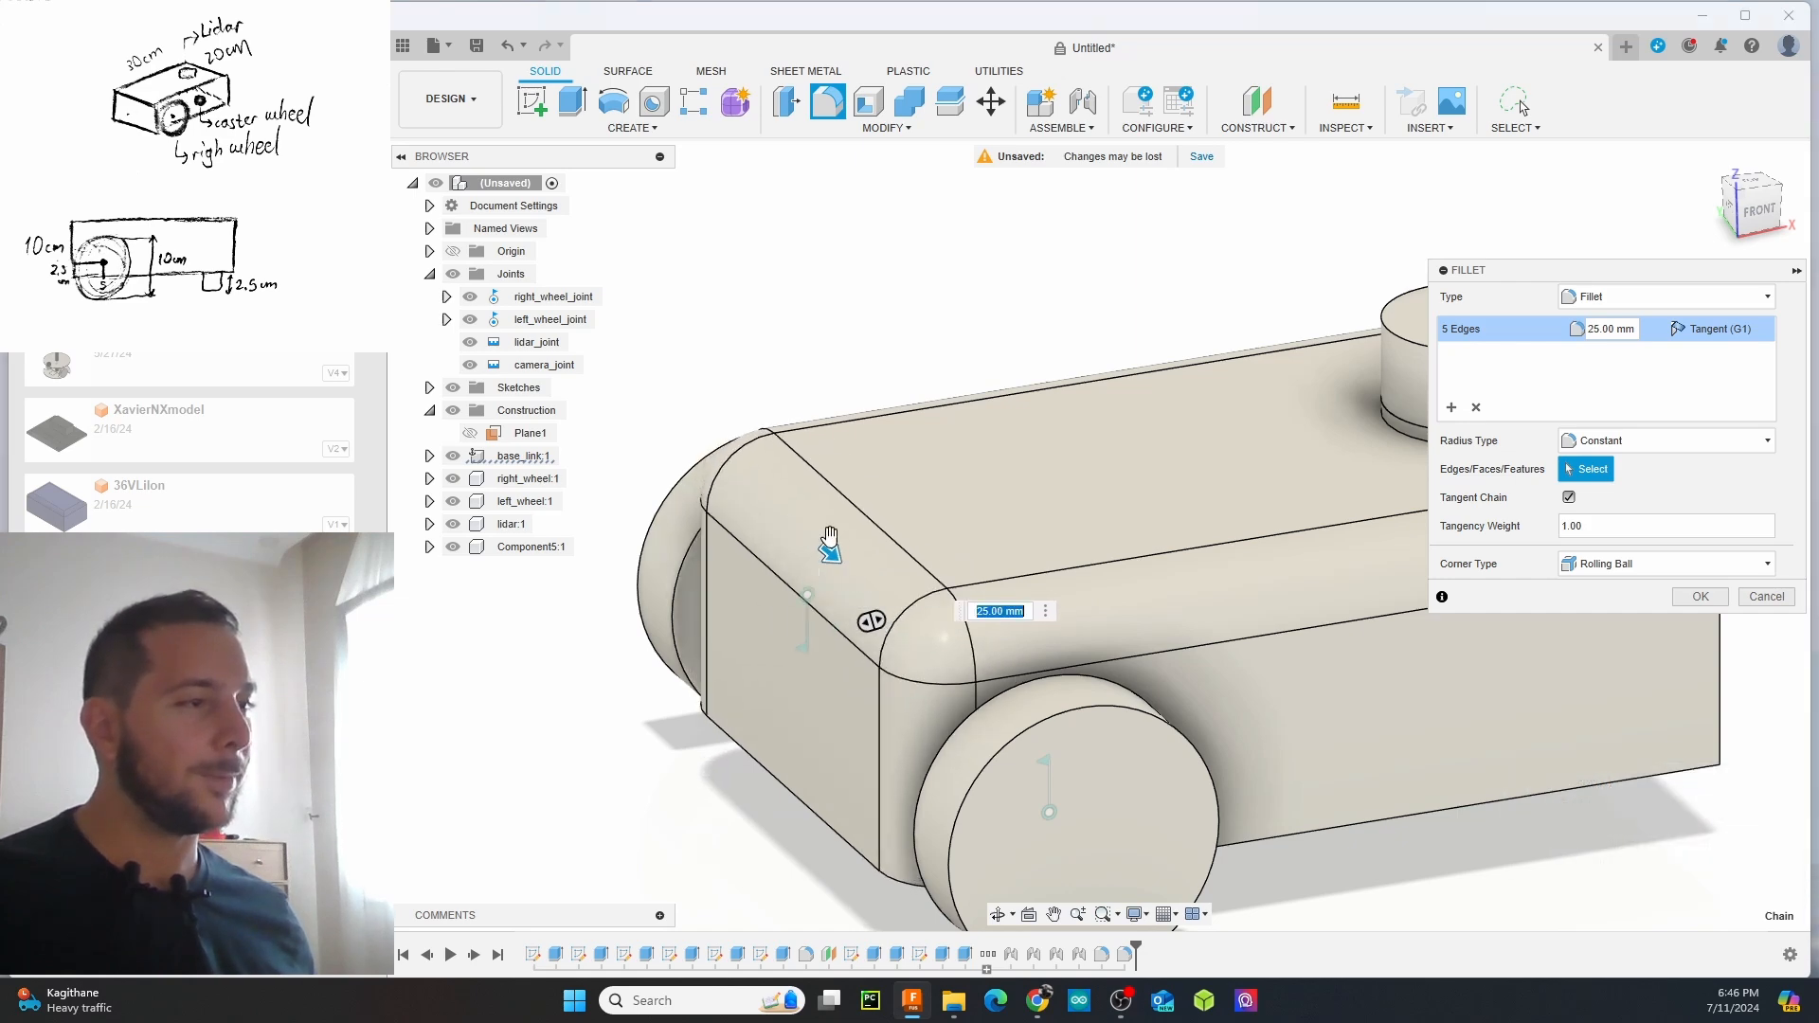
{"action": "key", "text": "Return"}
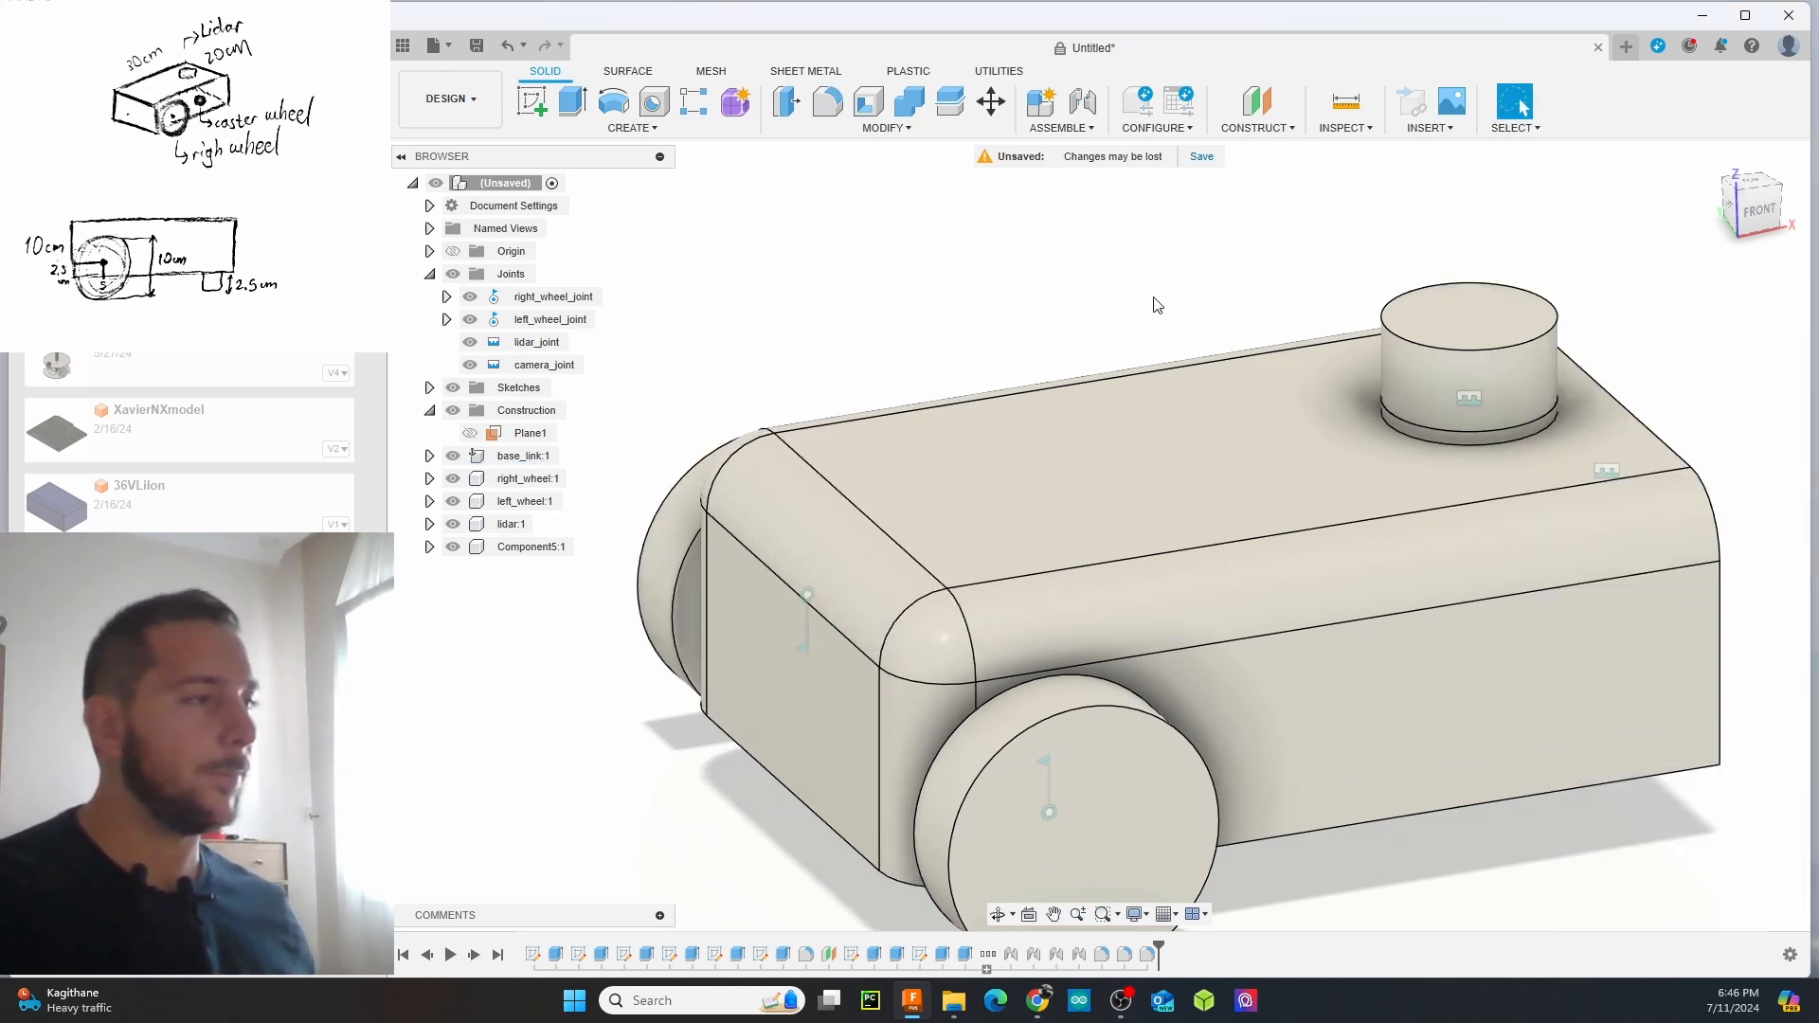
Fillet the tangent chain of top and side edges around the chassis's front face, where the camera sits, with a 20 mm radius
{"action": "middle_click_drag", "start_coordinate": [1157, 300], "coordinate": [953, 299], "text": "shift"}
{"action": "left_click", "coordinate": [1154, 585]}
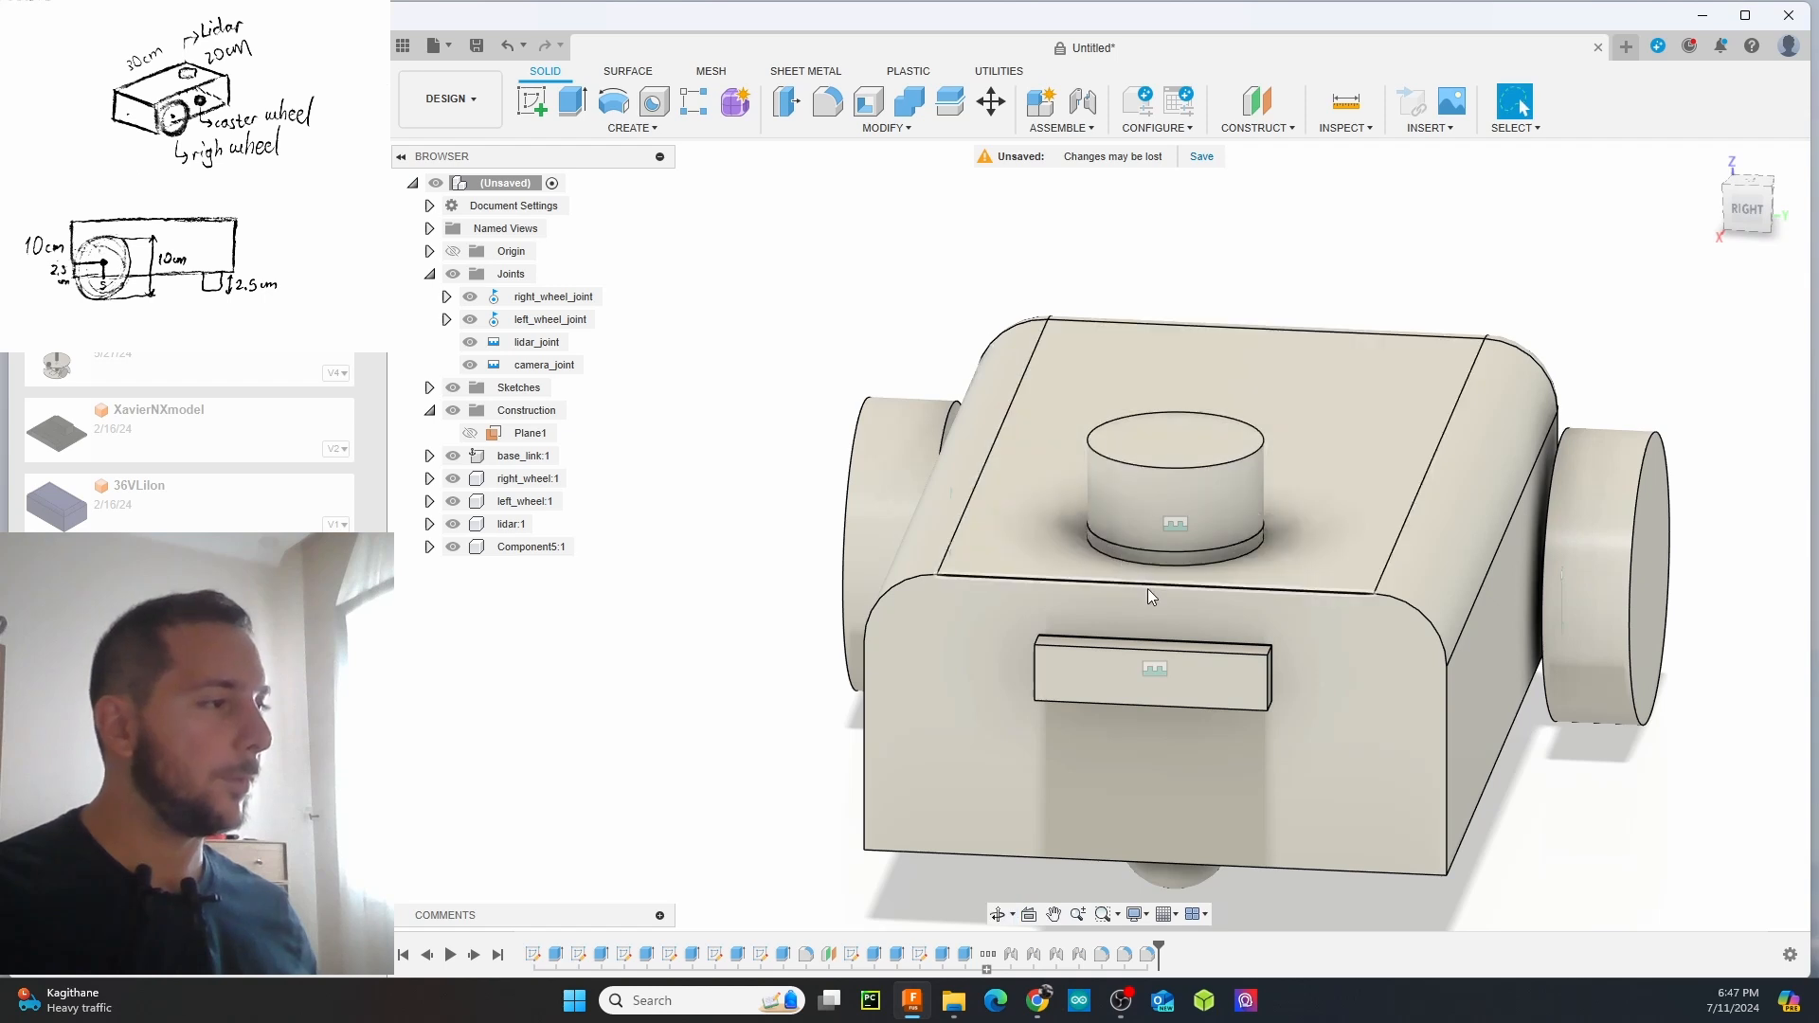
{"action": "right_click", "coordinate": [1154, 589]}
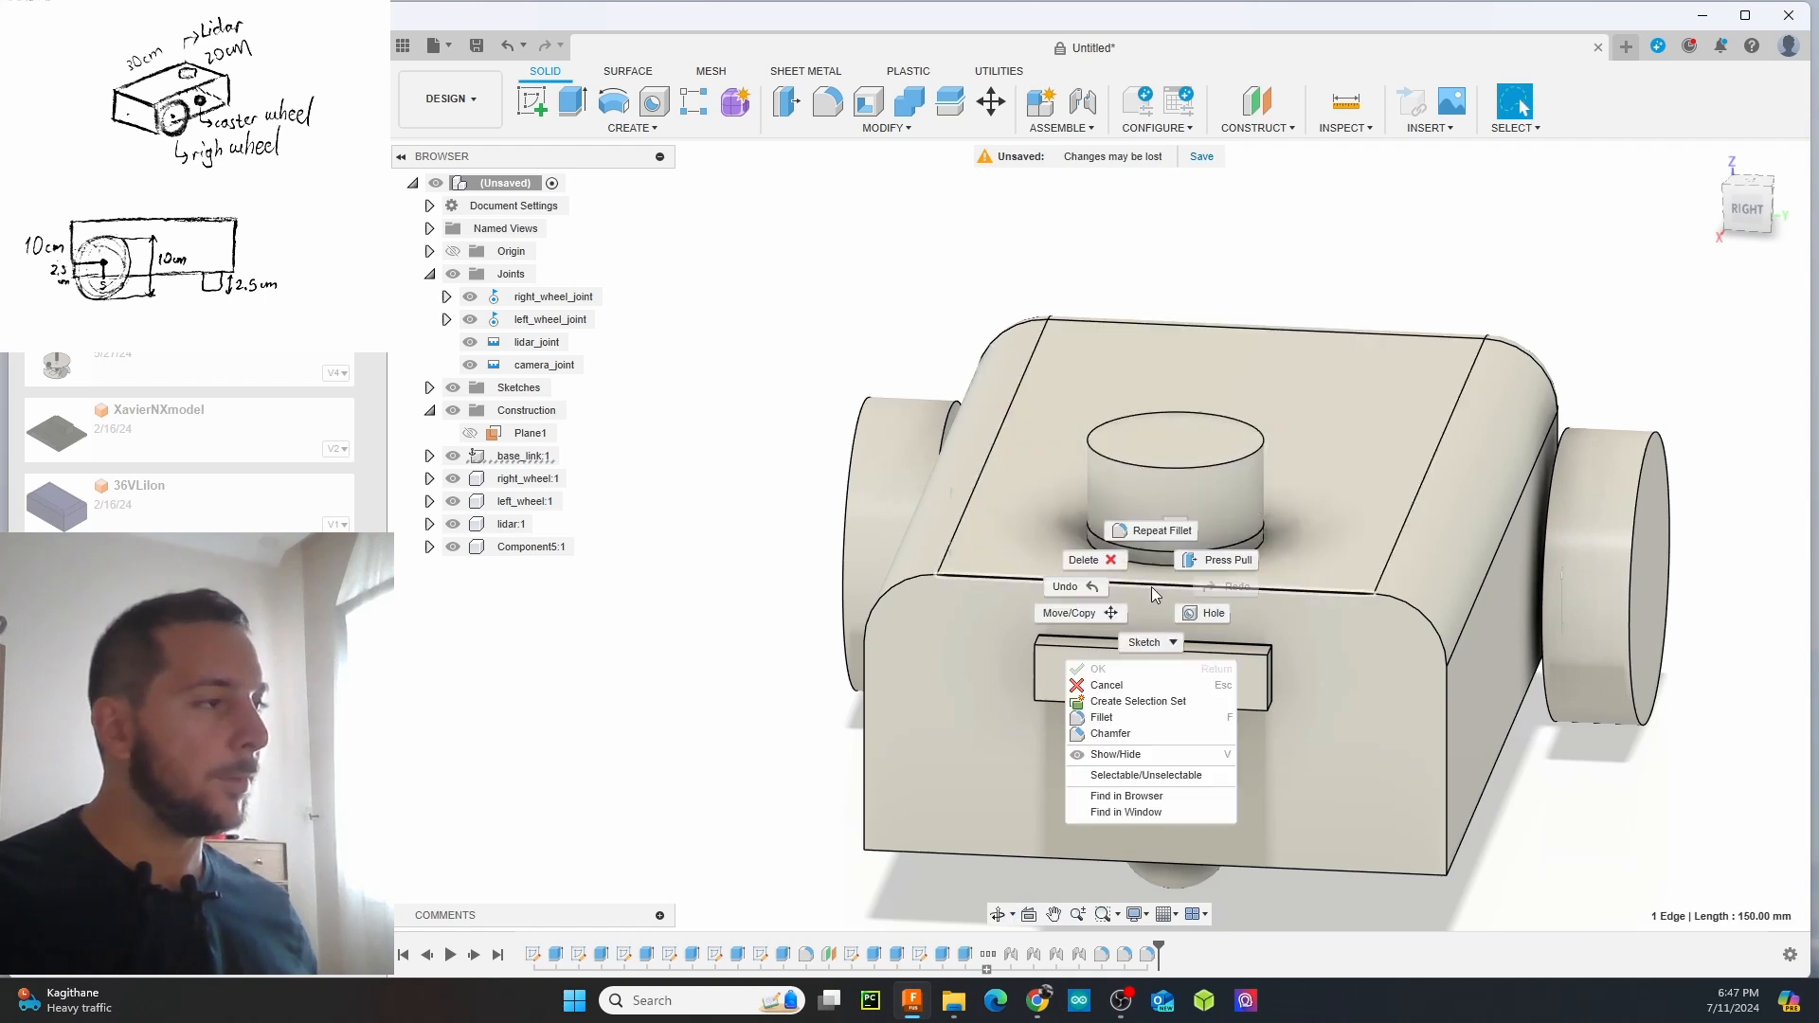
{"action": "left_click", "coordinate": [1147, 718]}
{"action": "left_click_drag", "start_coordinate": [1151, 584], "coordinate": [1155, 588]}
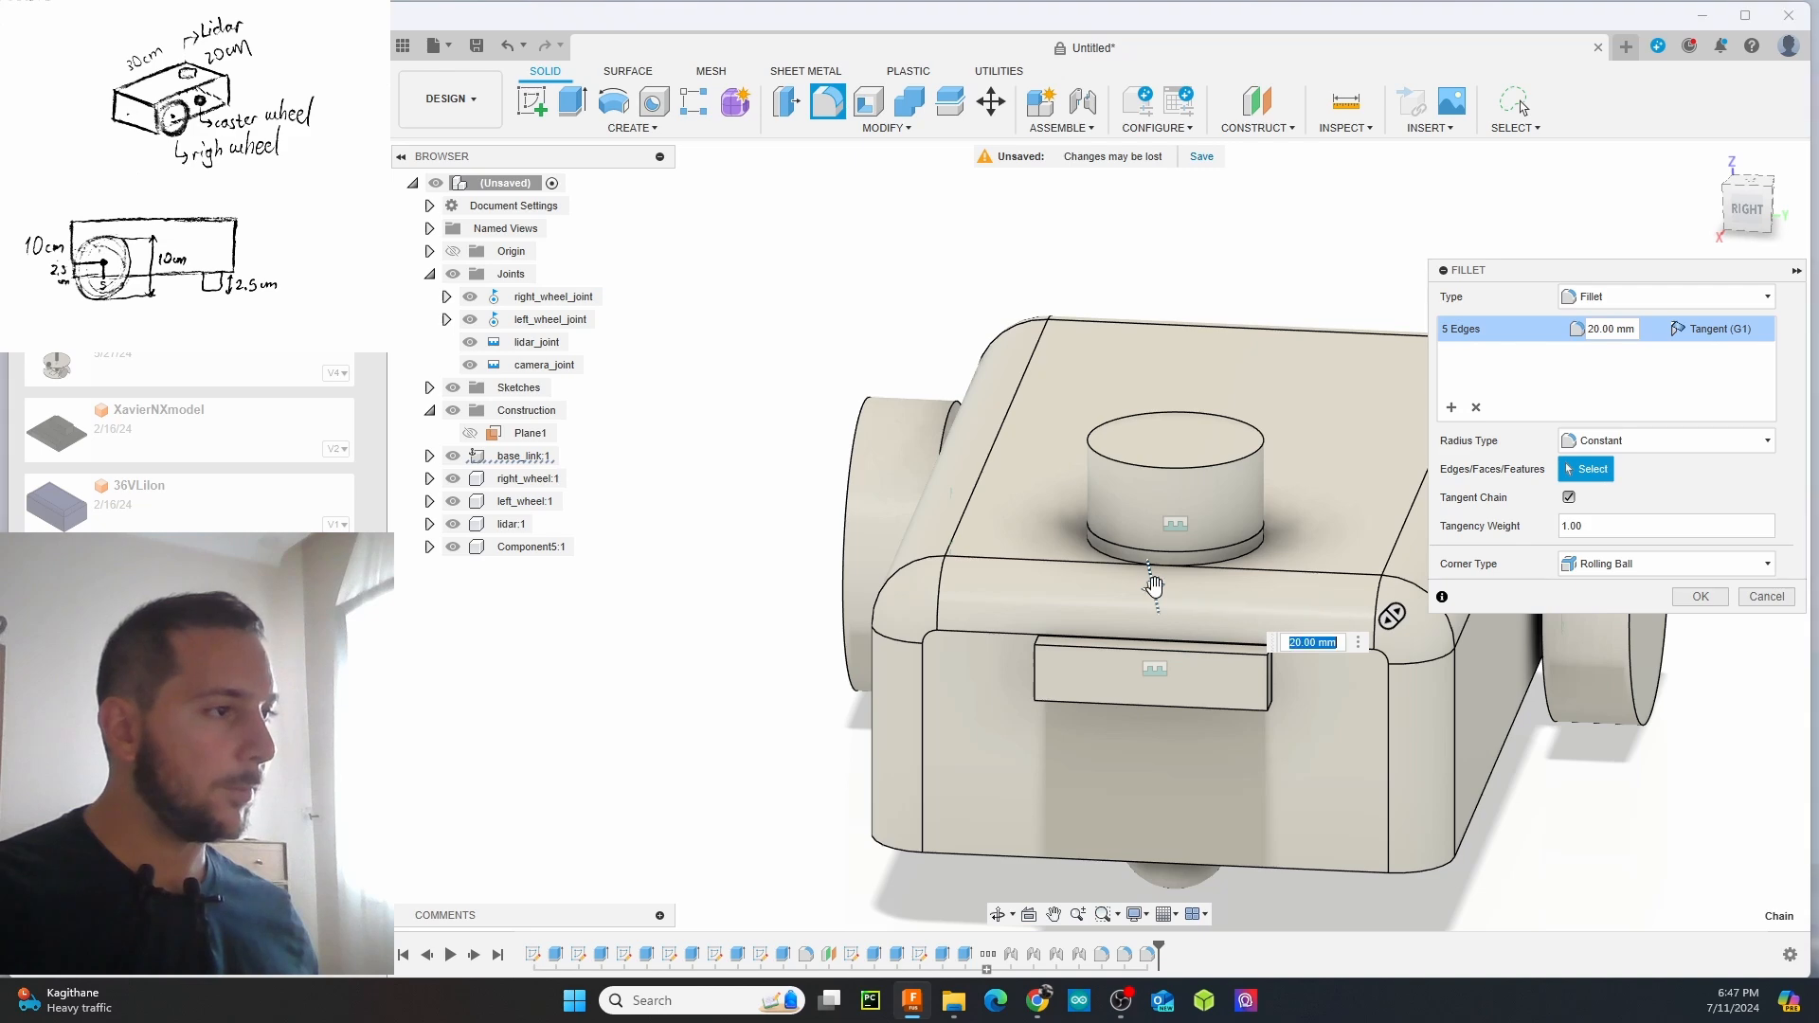
{"action": "key", "text": "Return"}
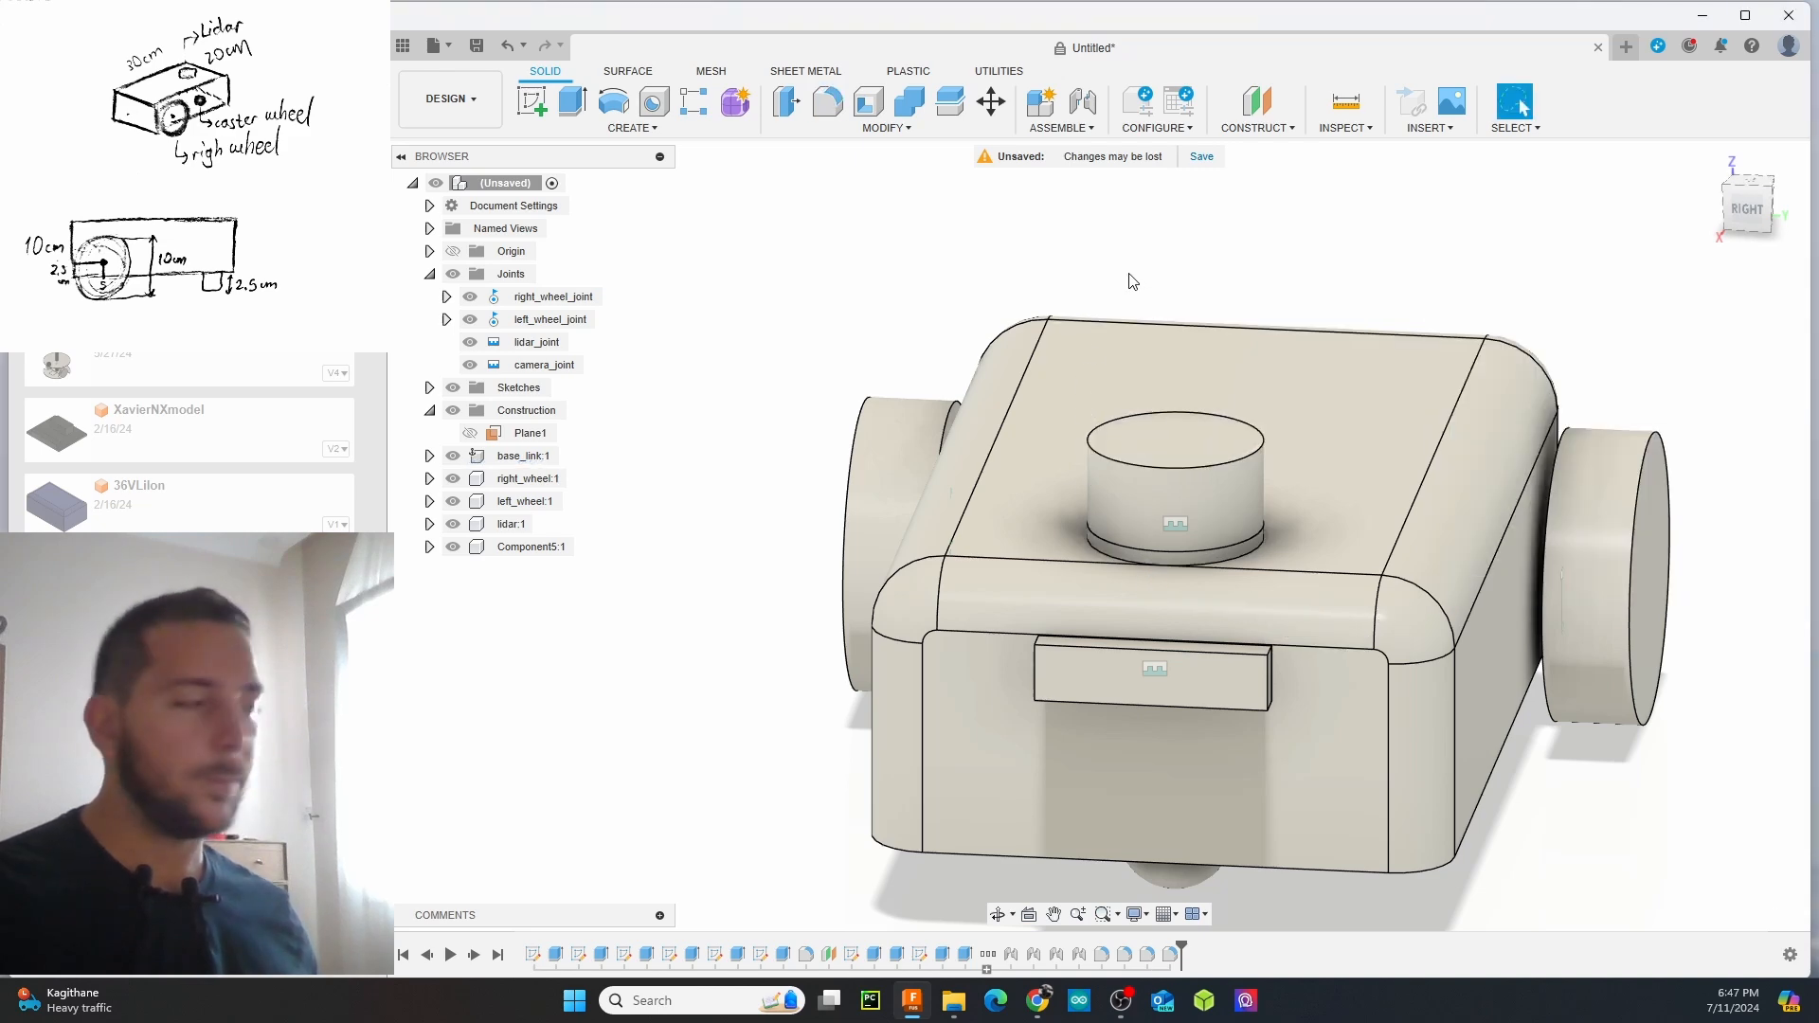
Fillet the lidar cylinder's top circular edge with a 7.5 mm radius
{"action": "scroll", "coordinate": [1179, 313], "scroll_direction": "down", "scroll_amount": 2}
{"action": "middle_click_drag", "start_coordinate": [1179, 312], "coordinate": [589, 297], "text": "shift"}
{"action": "scroll", "coordinate": [1167, 399], "scroll_direction": "up", "scroll_amount": 5}
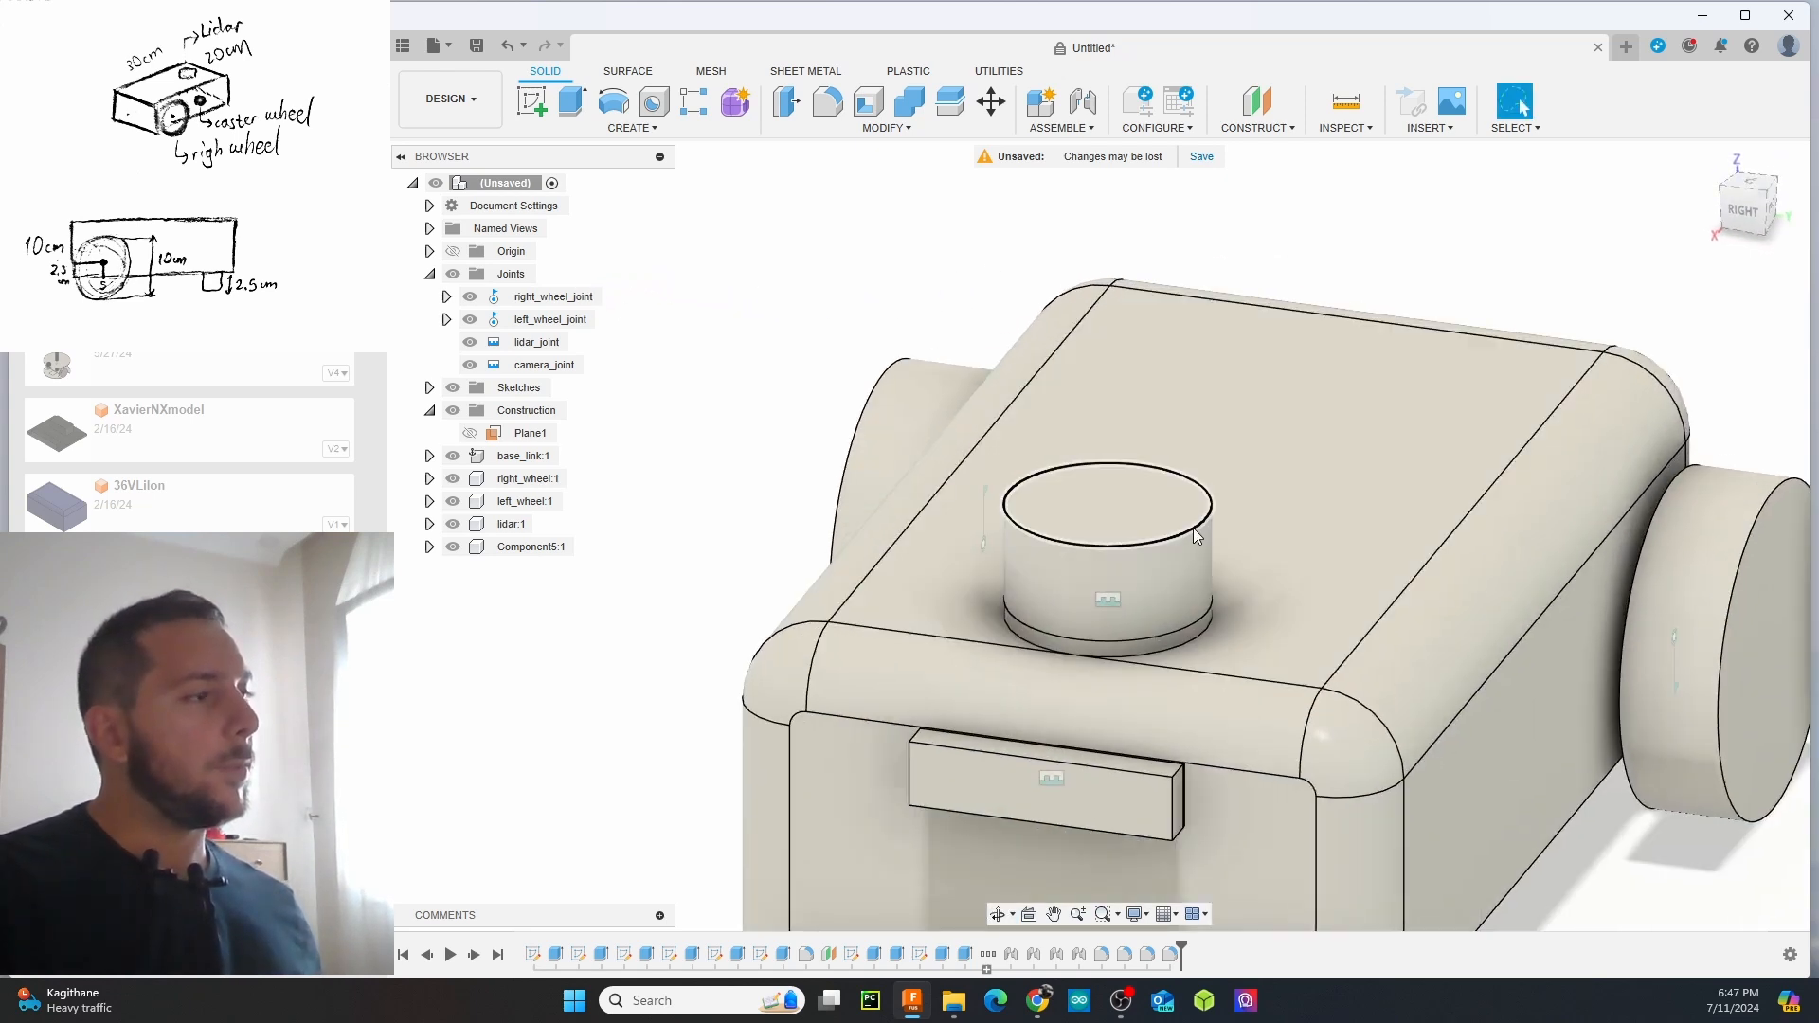
{"action": "left_click", "coordinate": [1176, 535]}
{"action": "right_click", "coordinate": [1175, 535]}
{"action": "left_click", "coordinate": [1175, 661]}
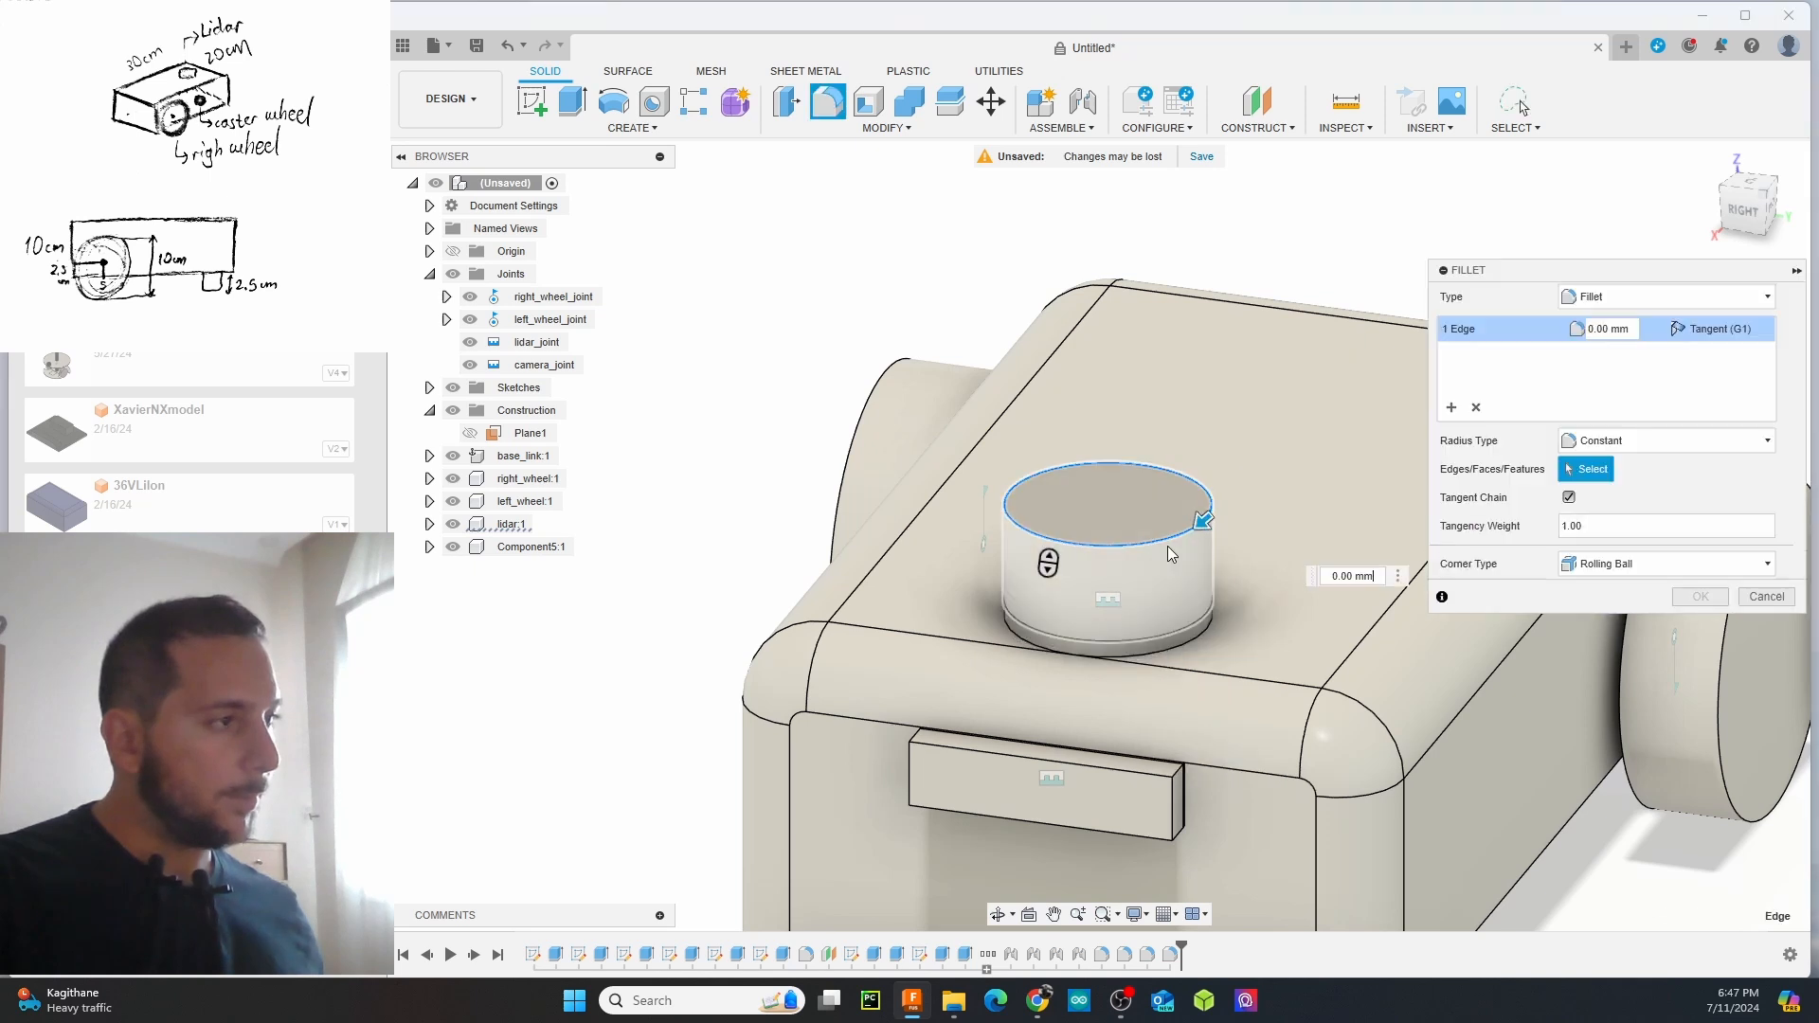
{"action": "left_click_drag", "start_coordinate": [1205, 520], "coordinate": [1197, 526]}
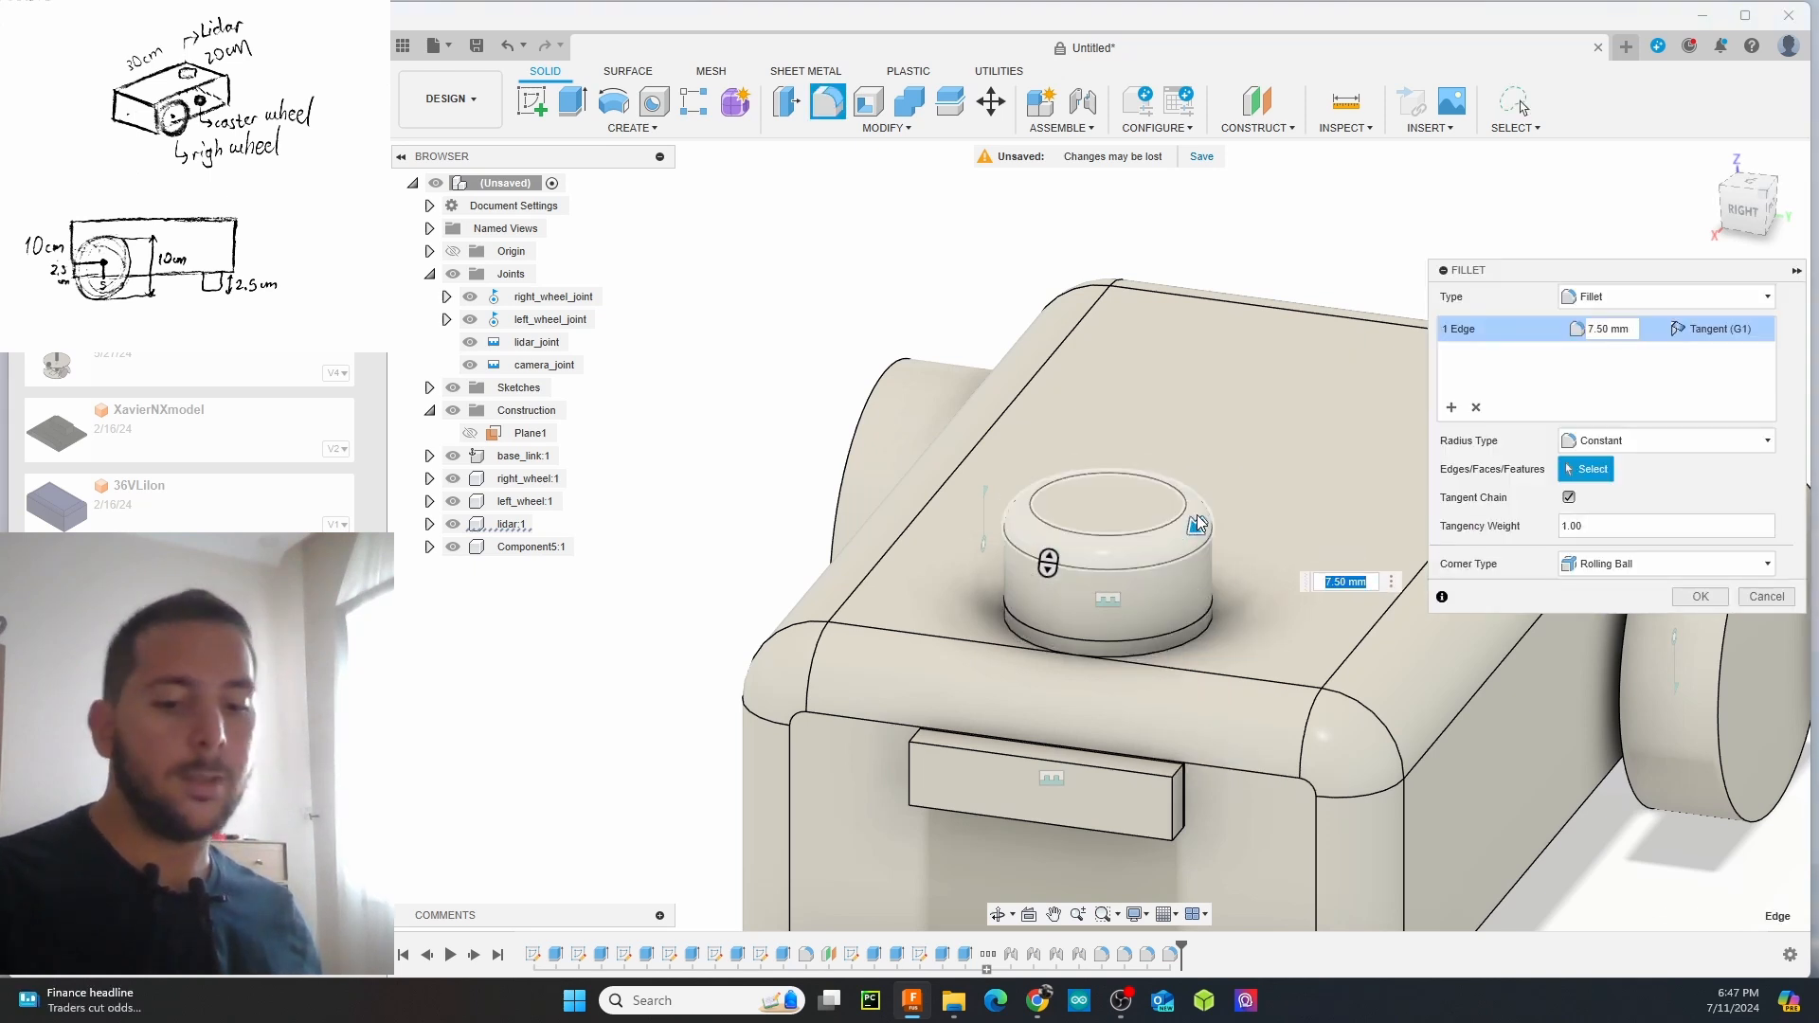
{"action": "key", "text": "Return"}
{"action": "scroll", "coordinate": [1241, 400], "scroll_direction": "down", "scroll_amount": 5}
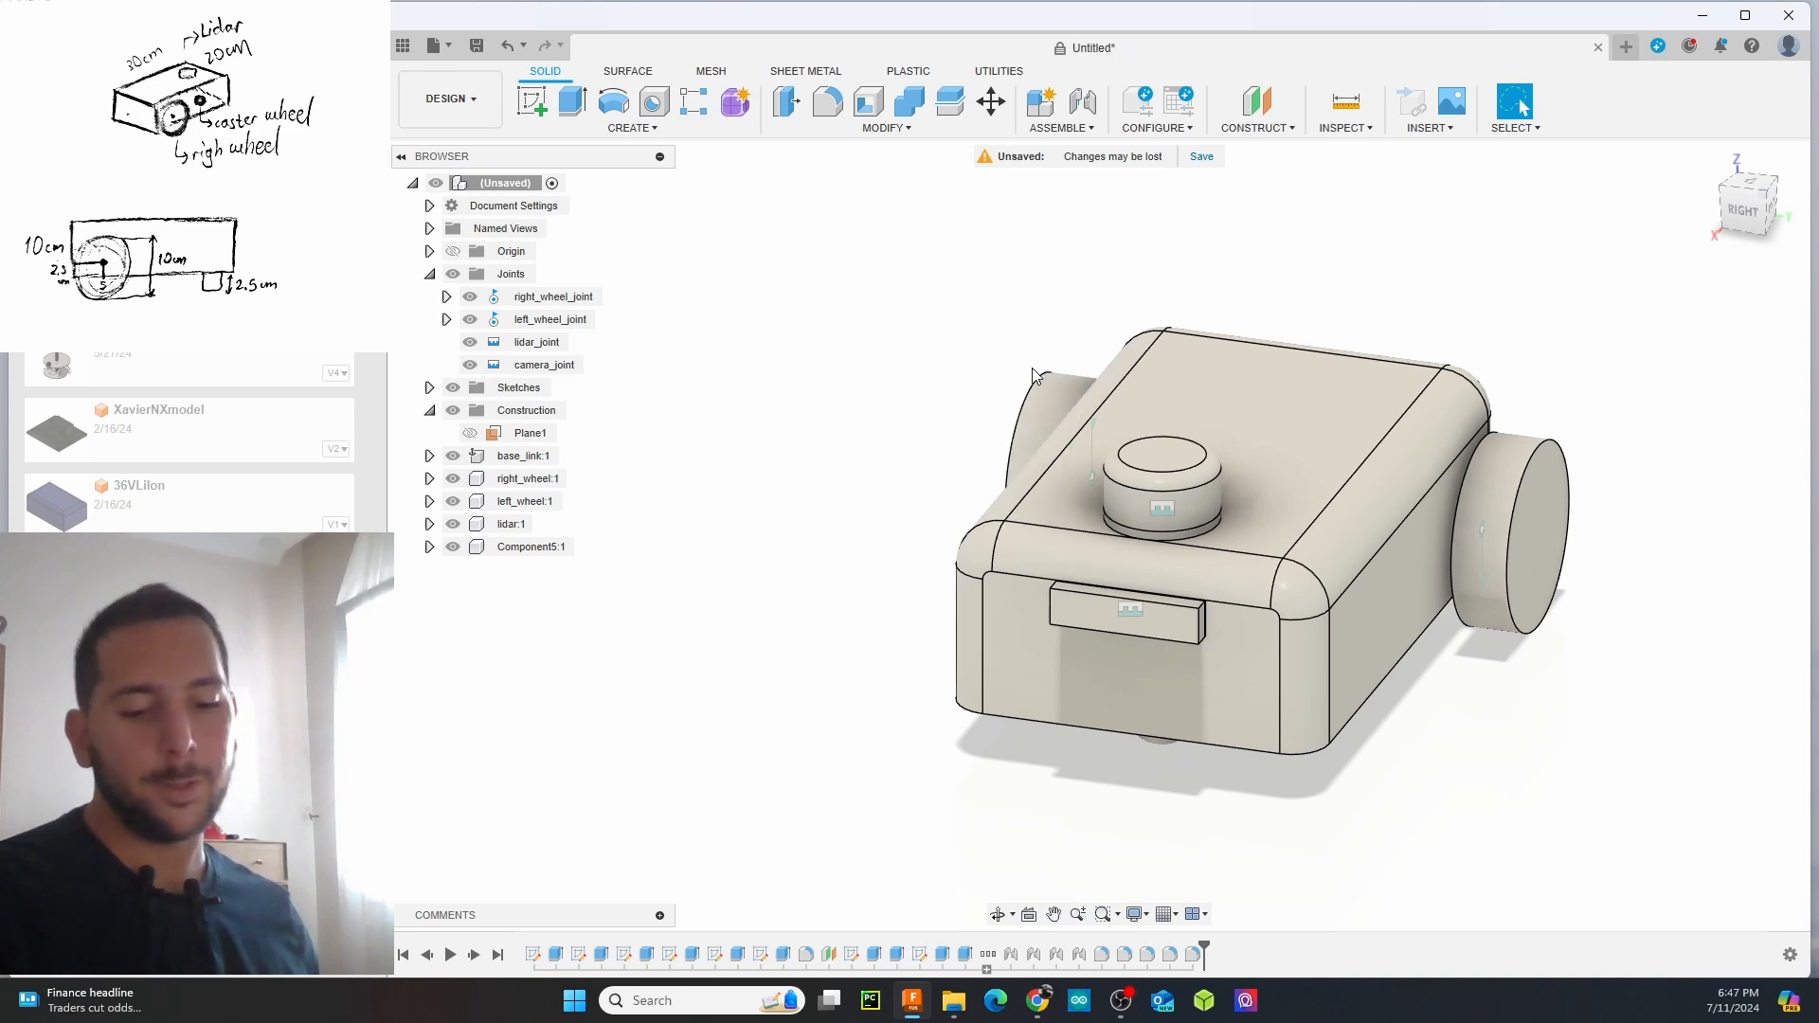
{"action": "middle_click_drag", "start_coordinate": [1023, 354], "coordinate": [1175, 328], "text": "shift"}
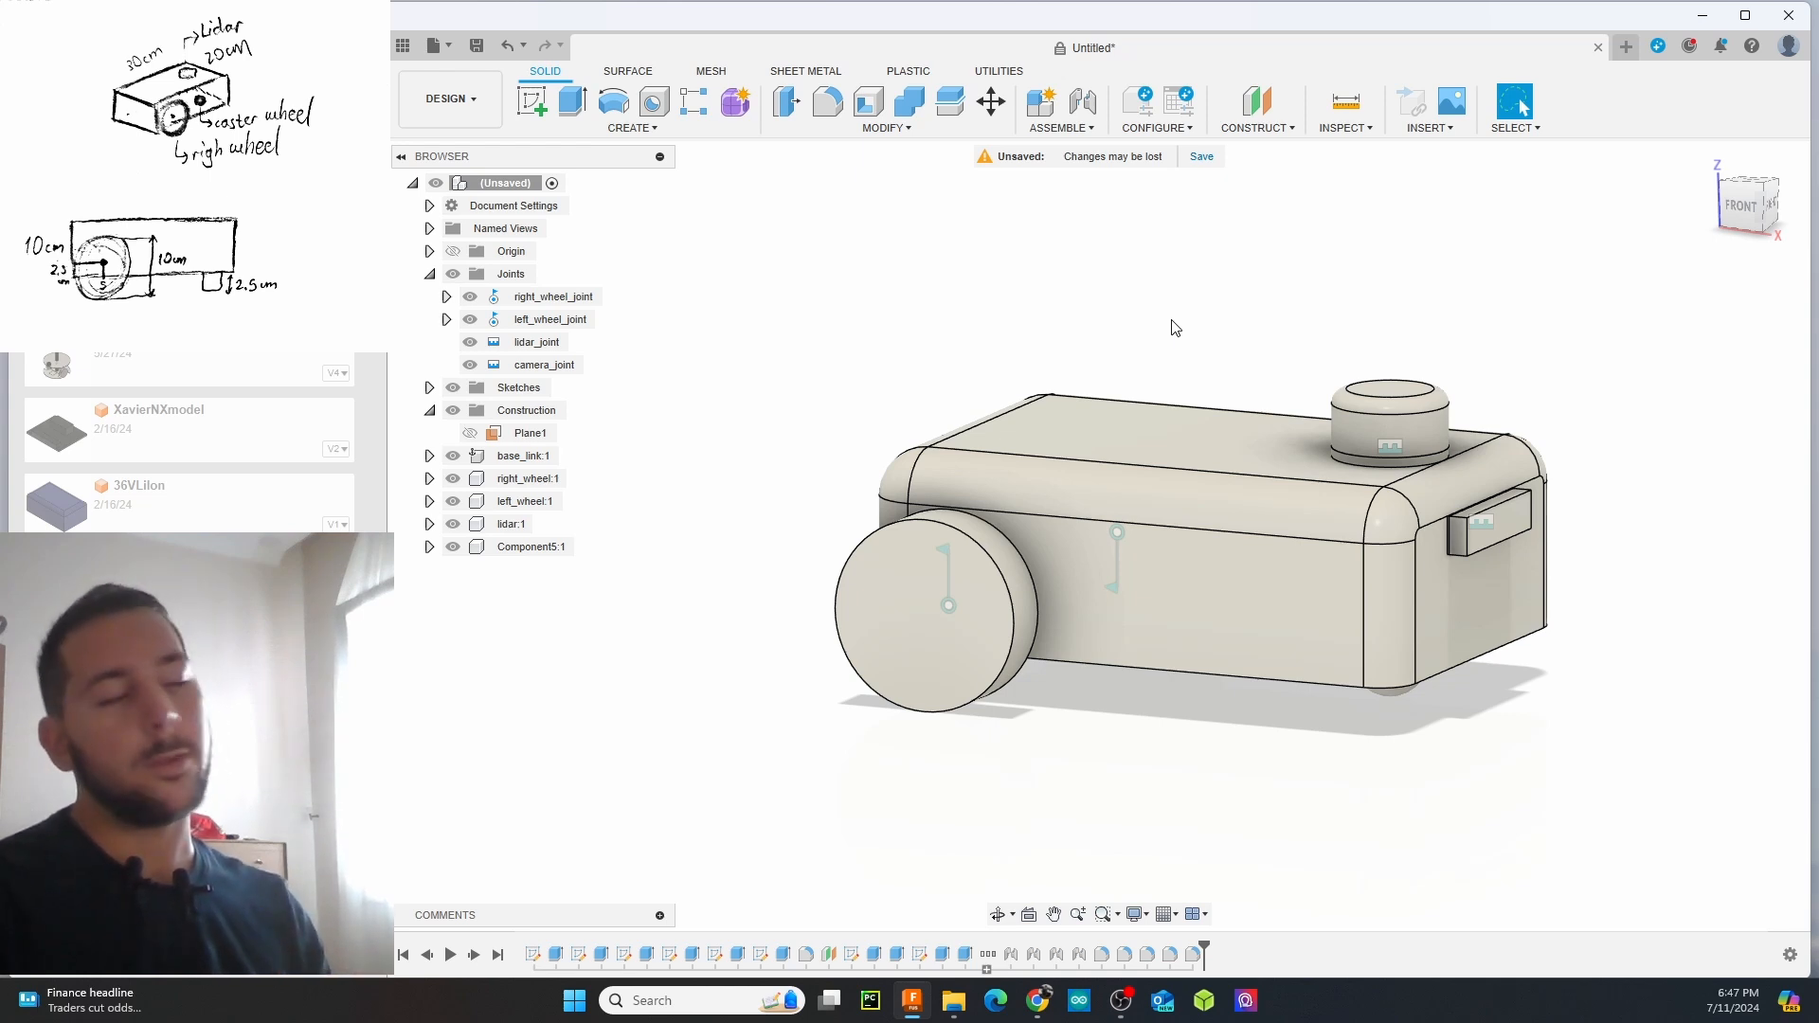
Save the robot design in the Admin Project under the name differential_drive
{"action": "middle_click_drag", "start_coordinate": [1175, 328], "coordinate": [1042, 326]}
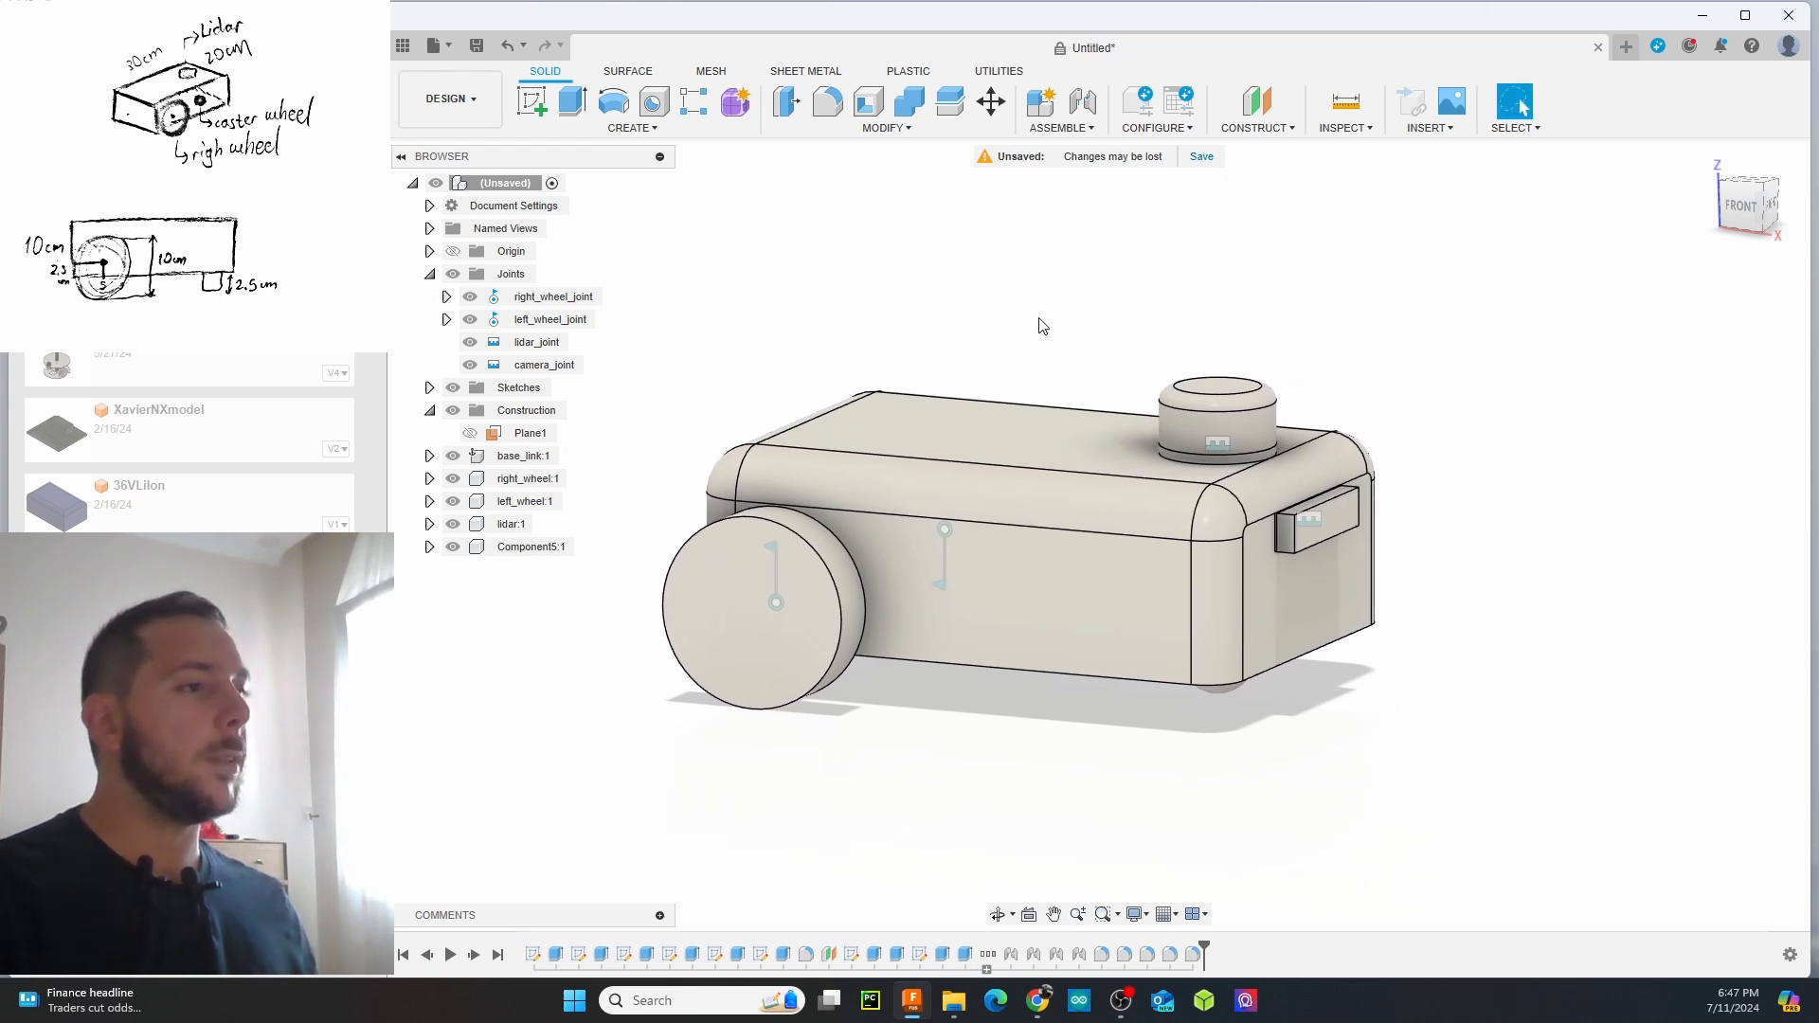
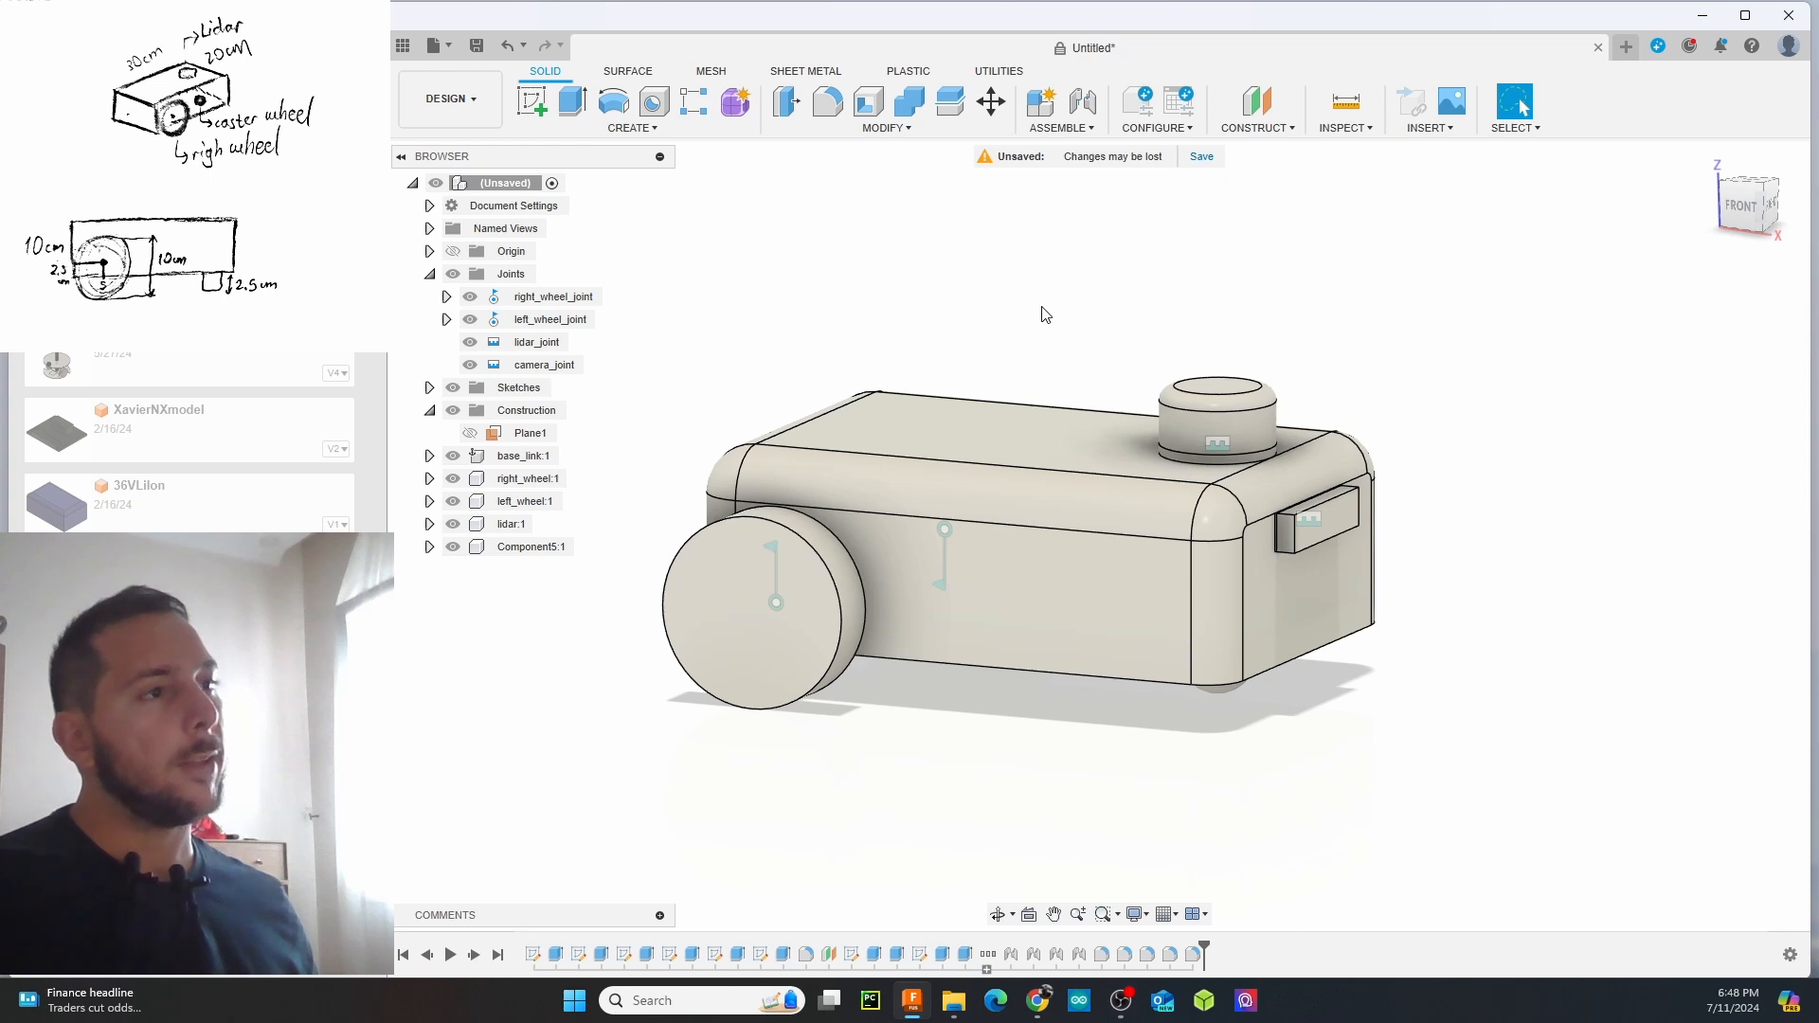
{"action": "key", "text": "ctrl+s"}
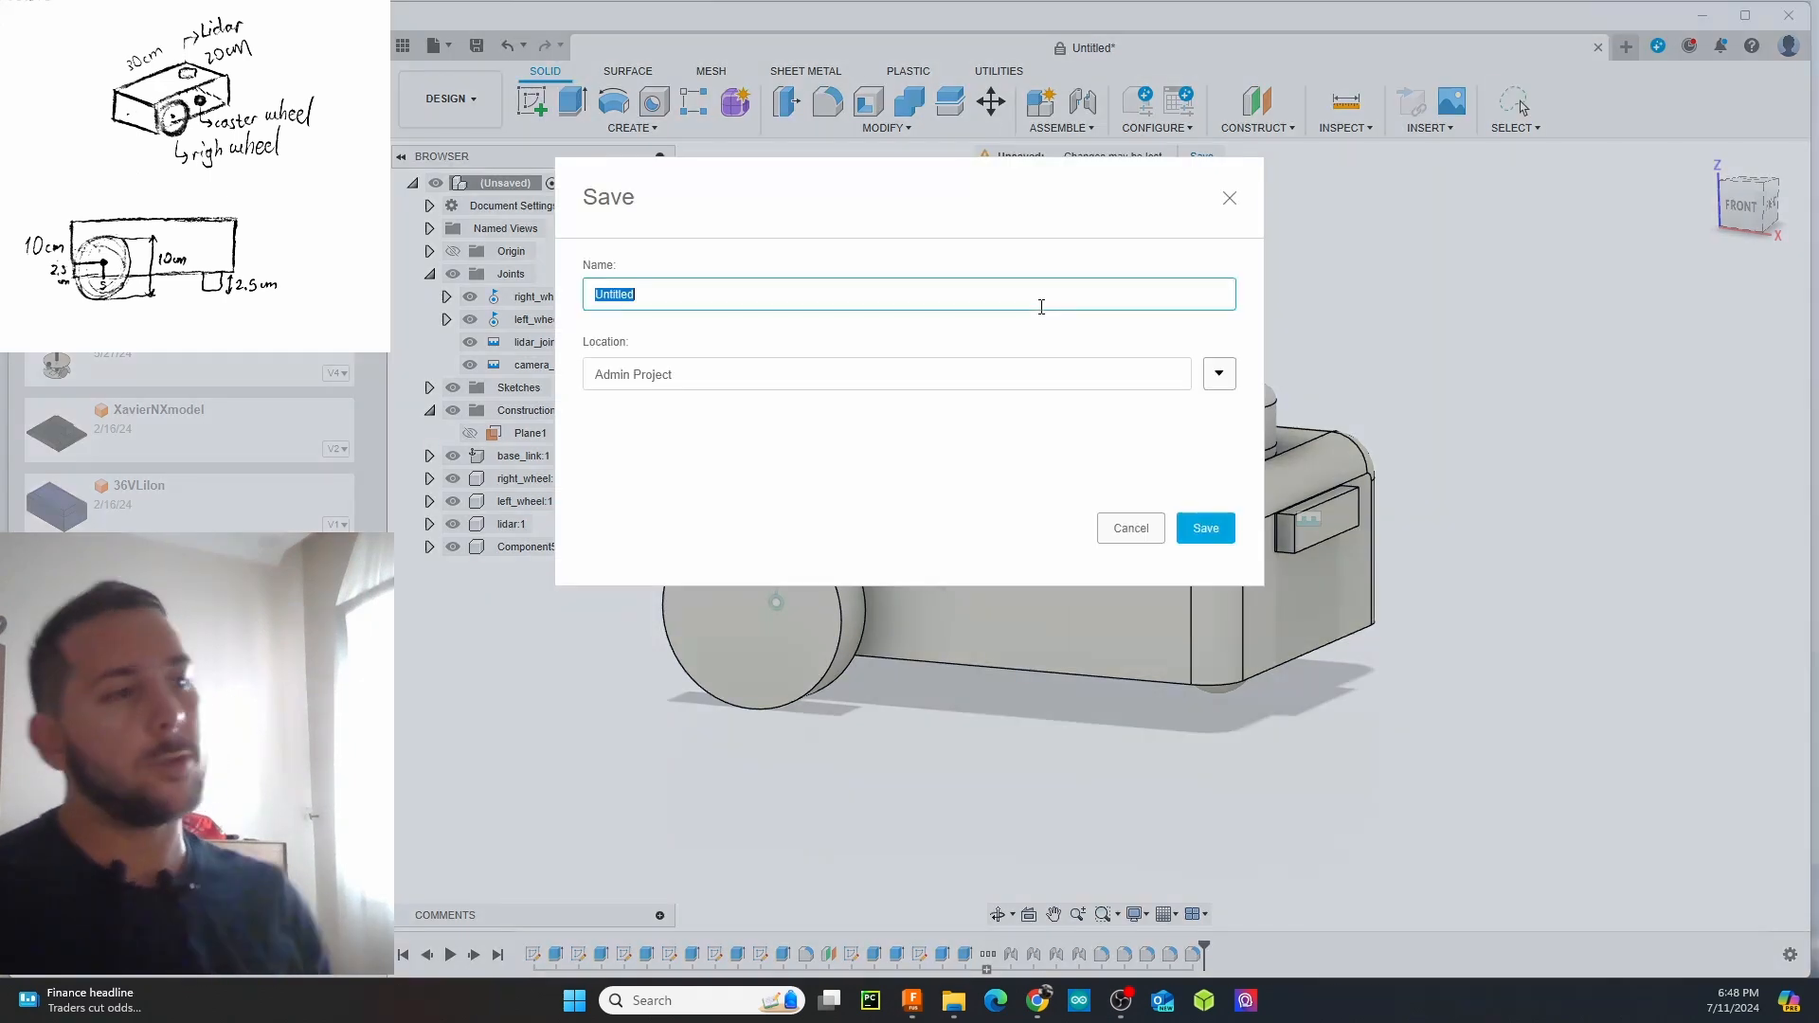
{"action": "type", "text": "differenti"}
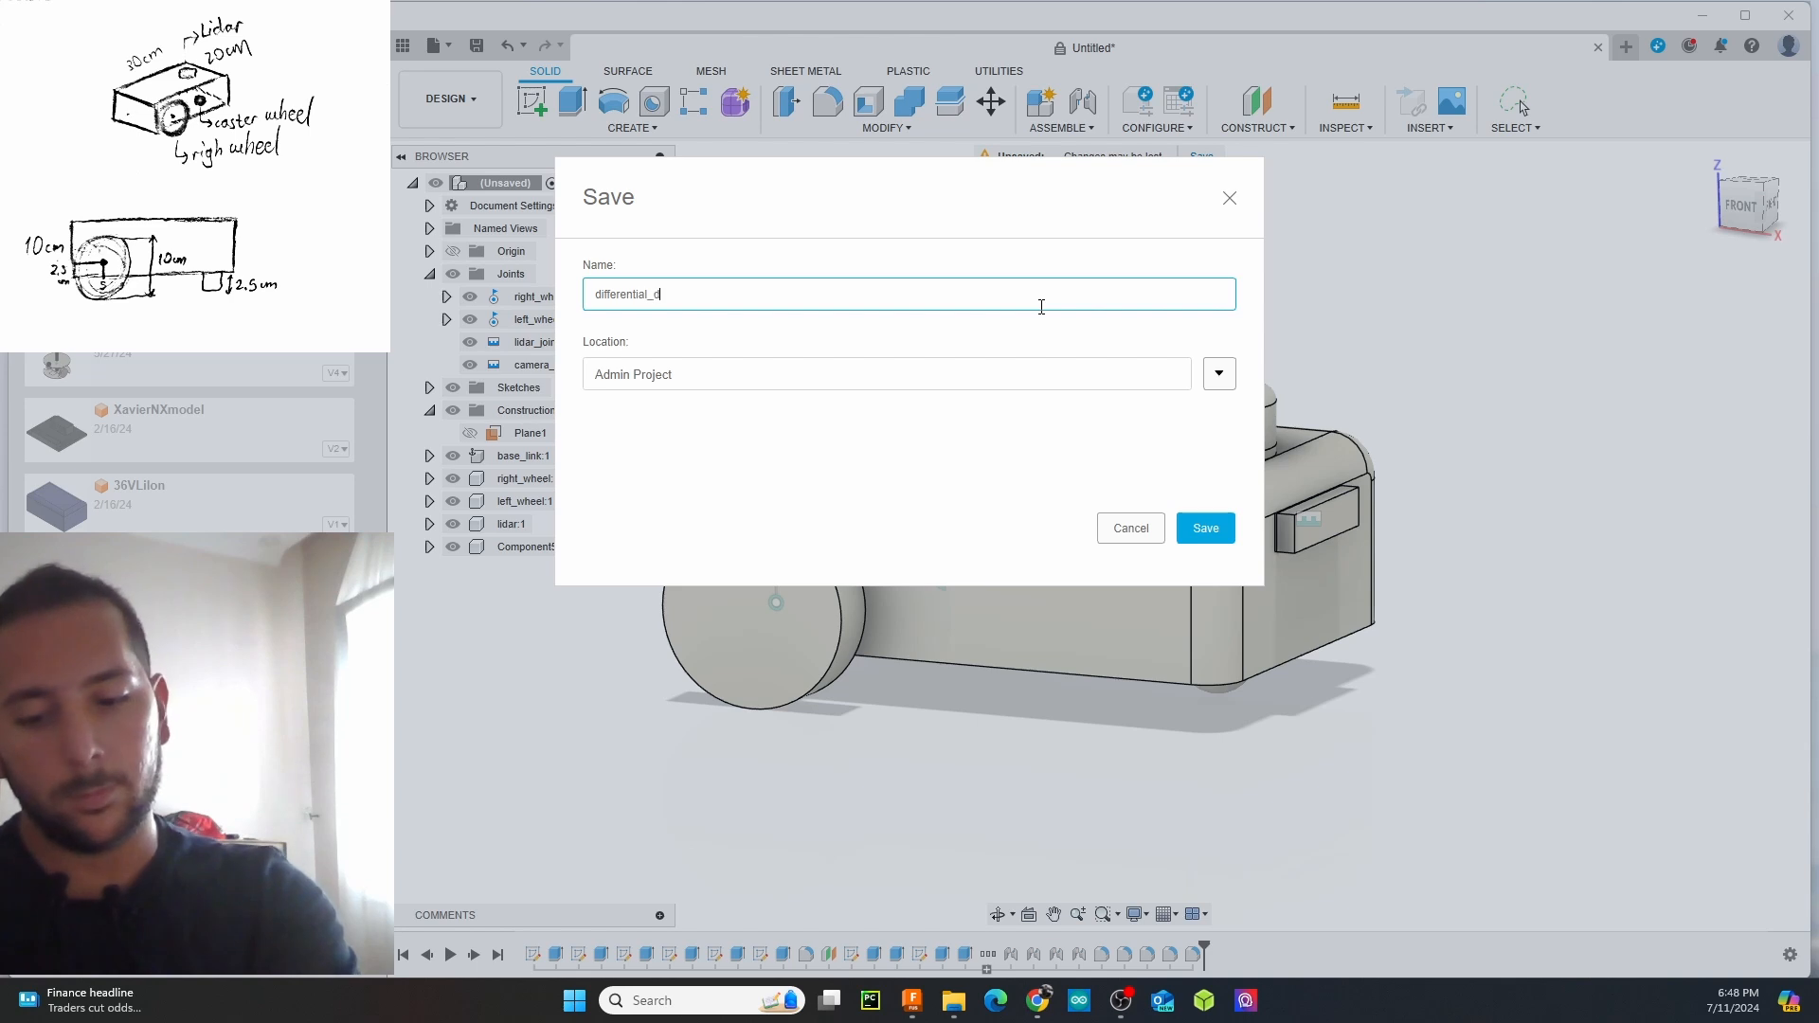
{"action": "type", "text": "al_drive"}
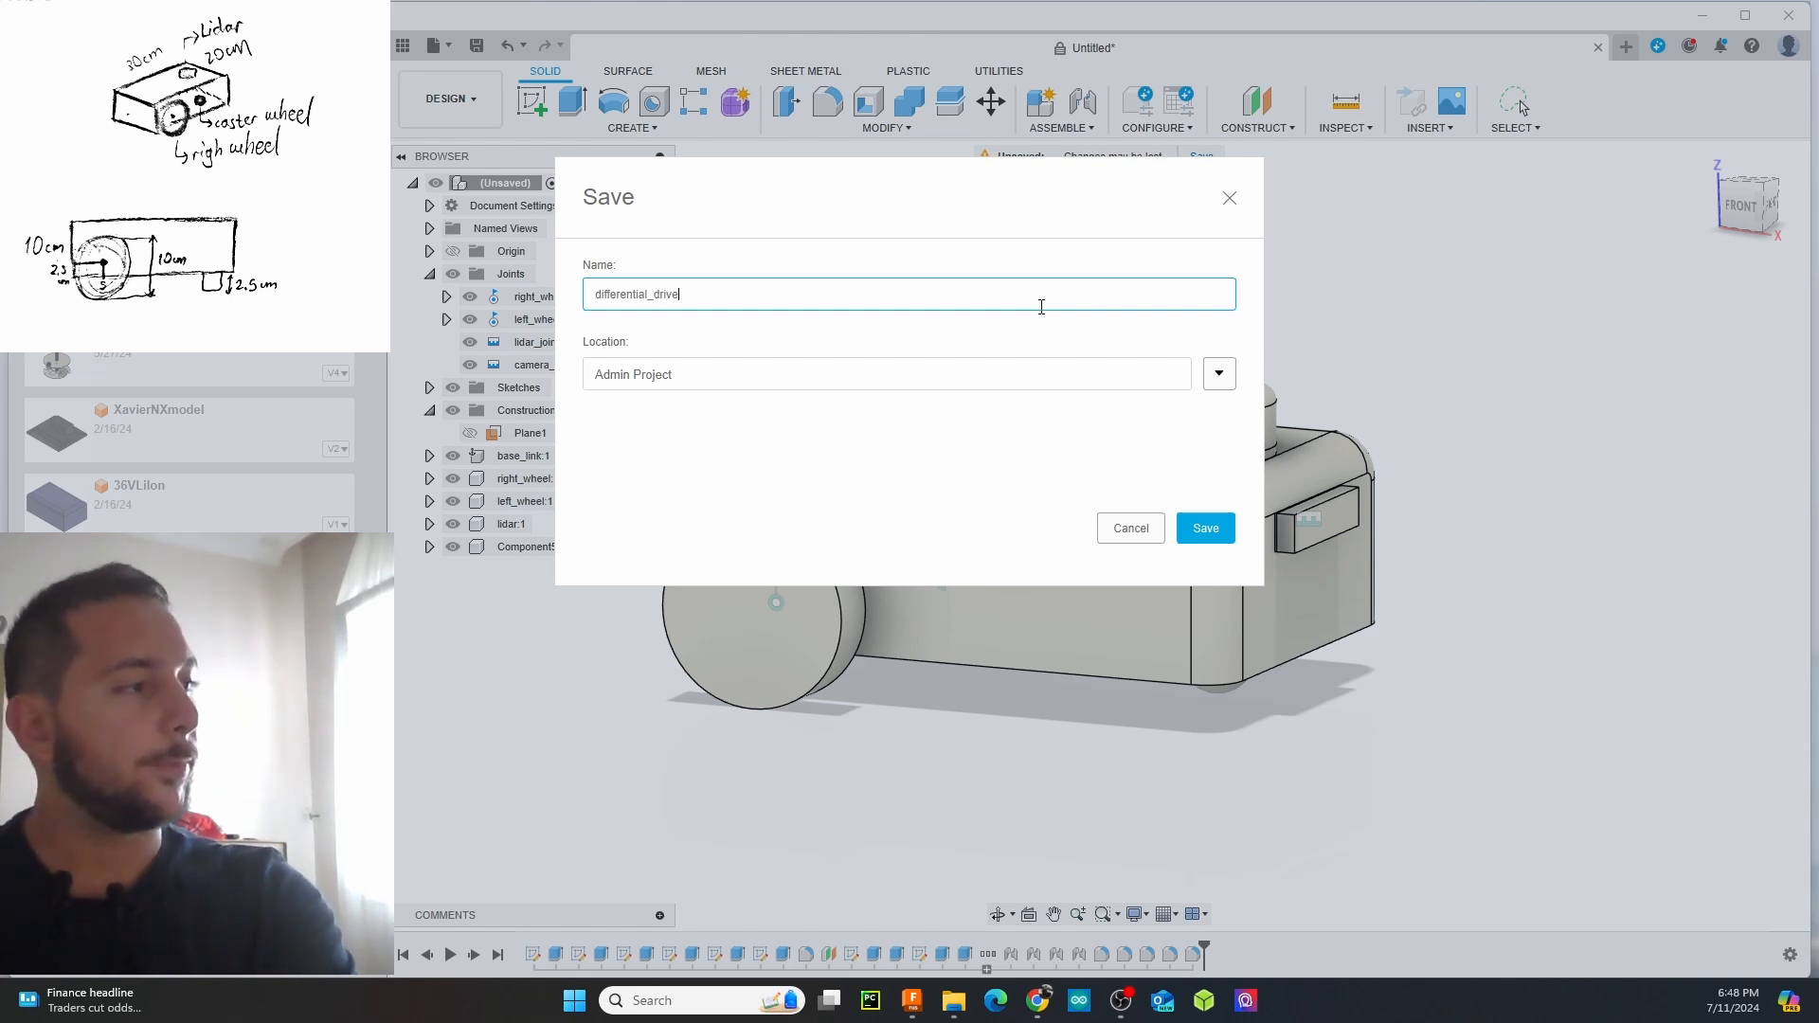
{"action": "key", "text": "Return"}
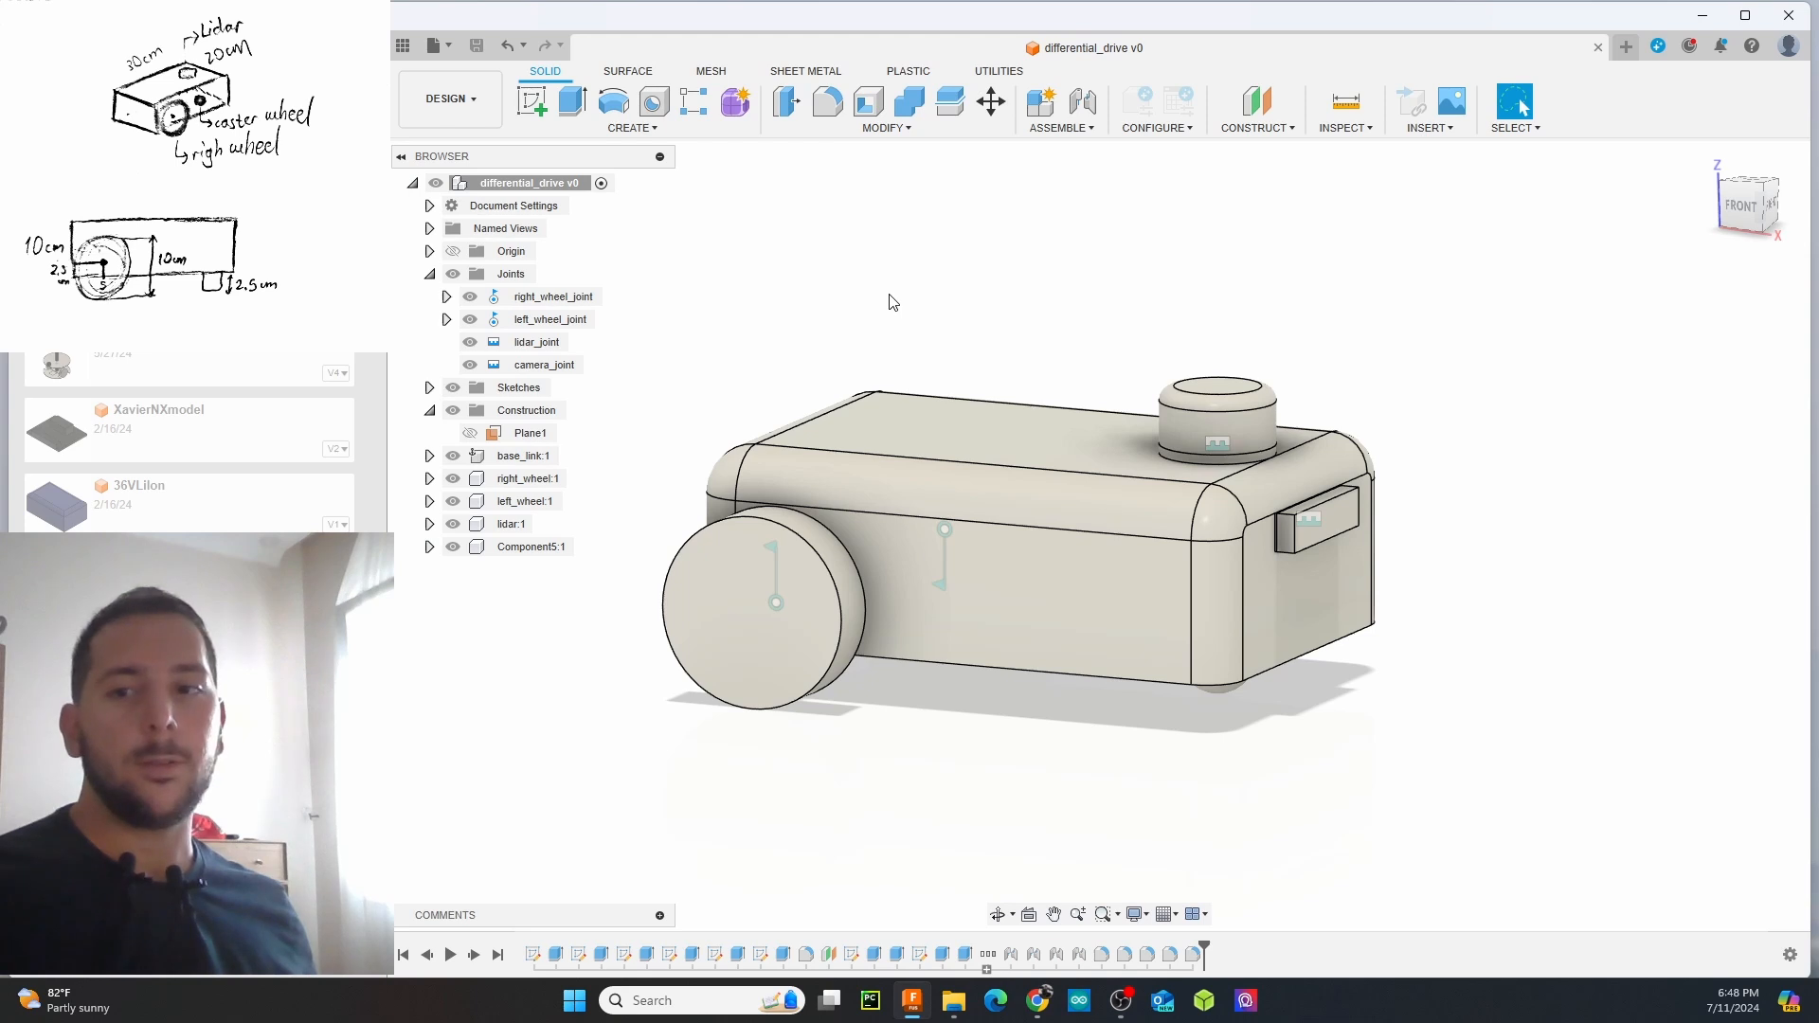
Rename the component Component5 to camera and check which components the camera_joint connects
{"action": "middle_click_drag", "start_coordinate": [996, 272], "coordinate": [1127, 299]}
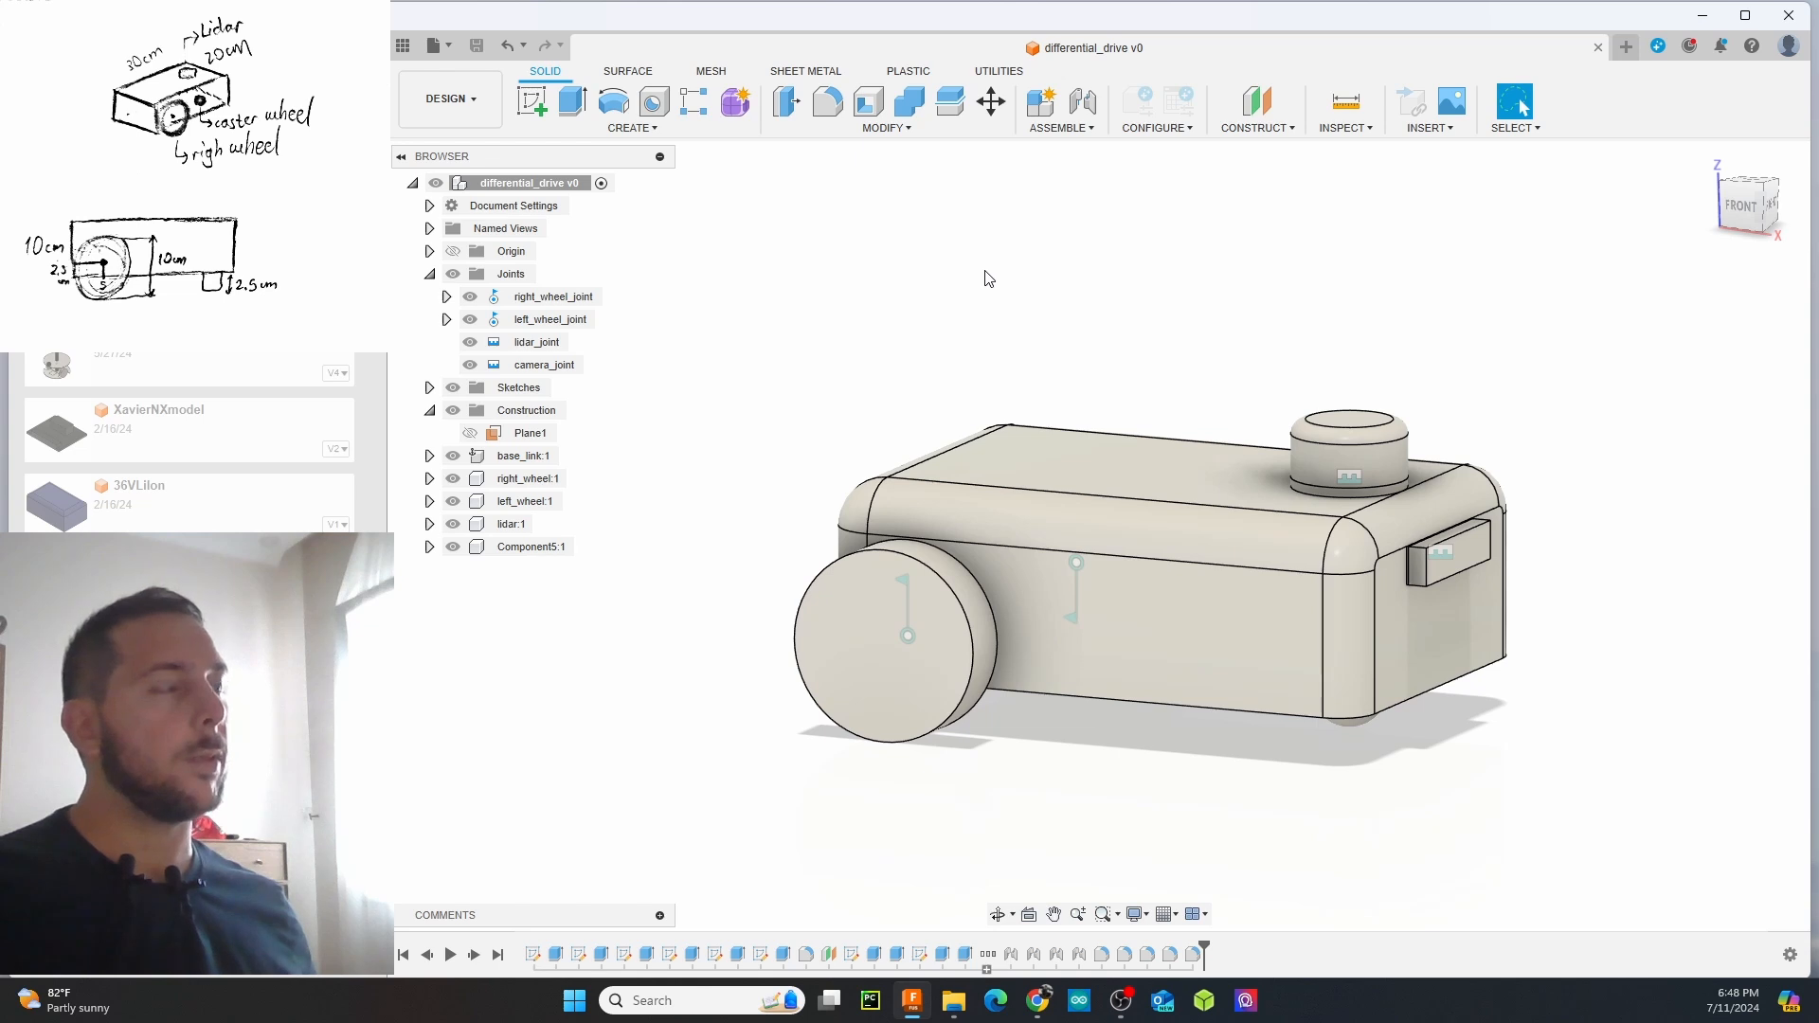
{"action": "middle_click_drag", "start_coordinate": [1133, 312], "coordinate": [1063, 312]}
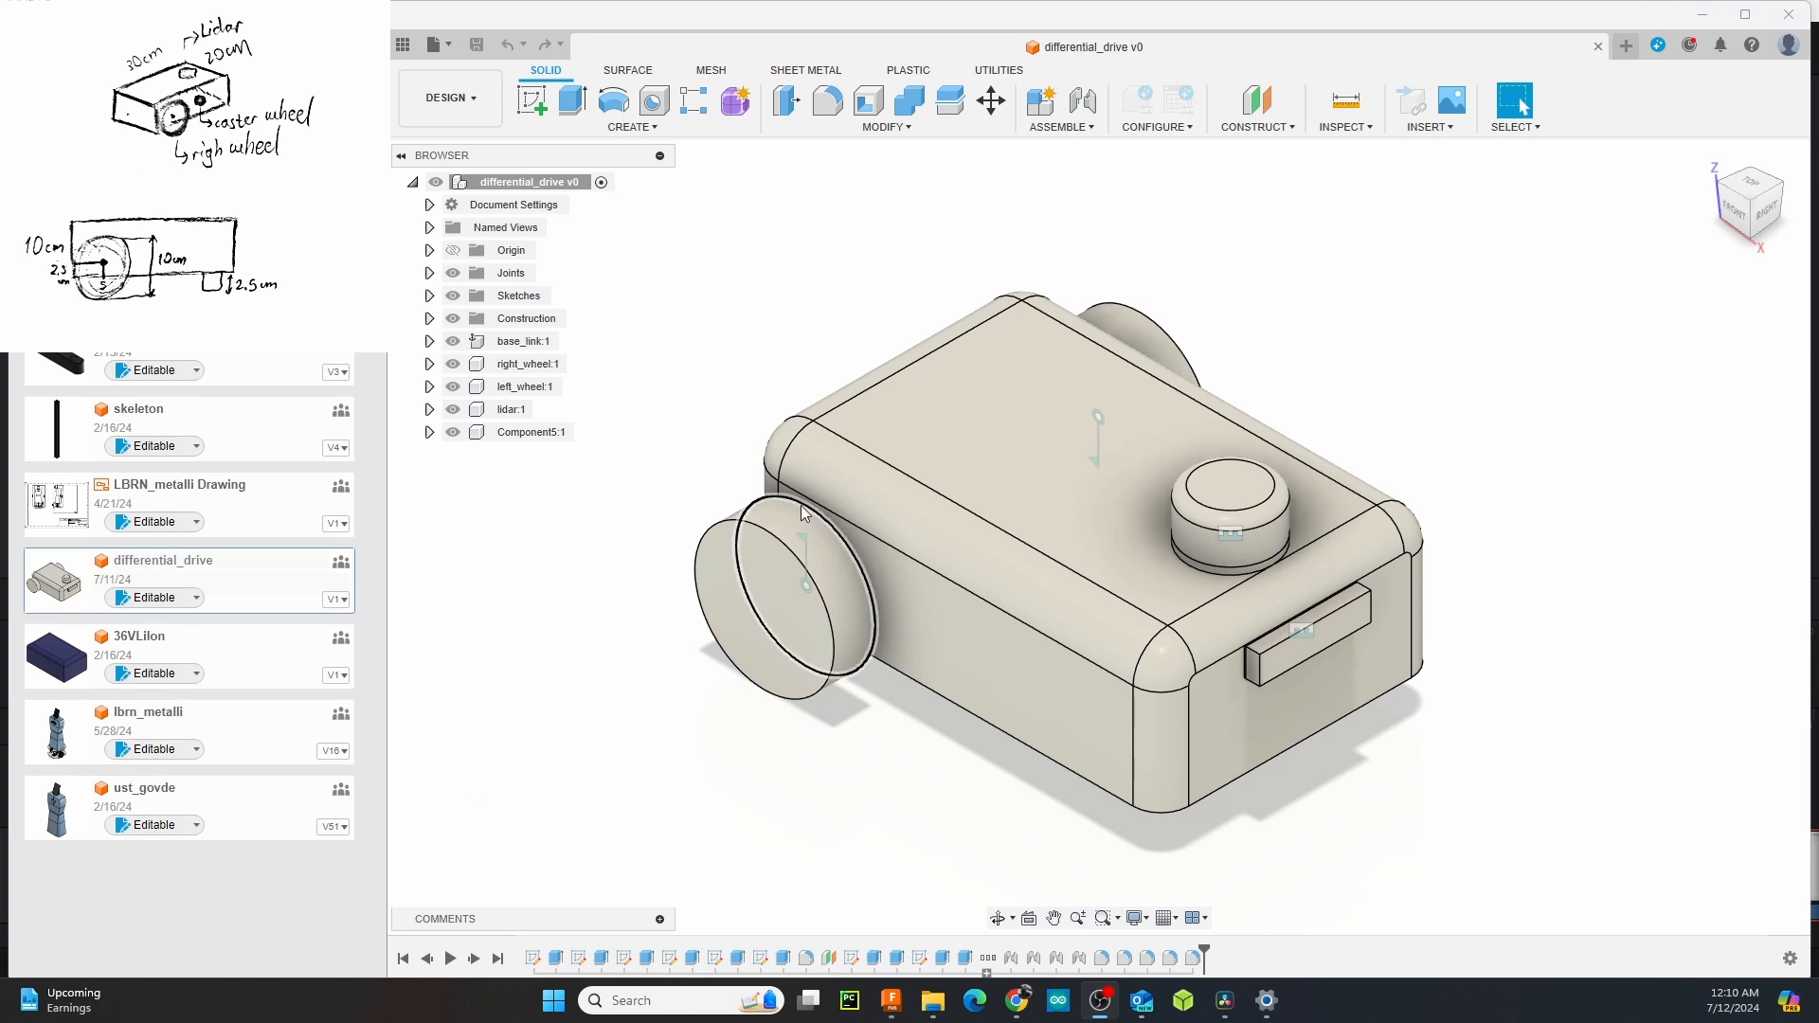
{"action": "left_click", "coordinate": [536, 433]}
{"action": "left_click", "coordinate": [537, 433]}
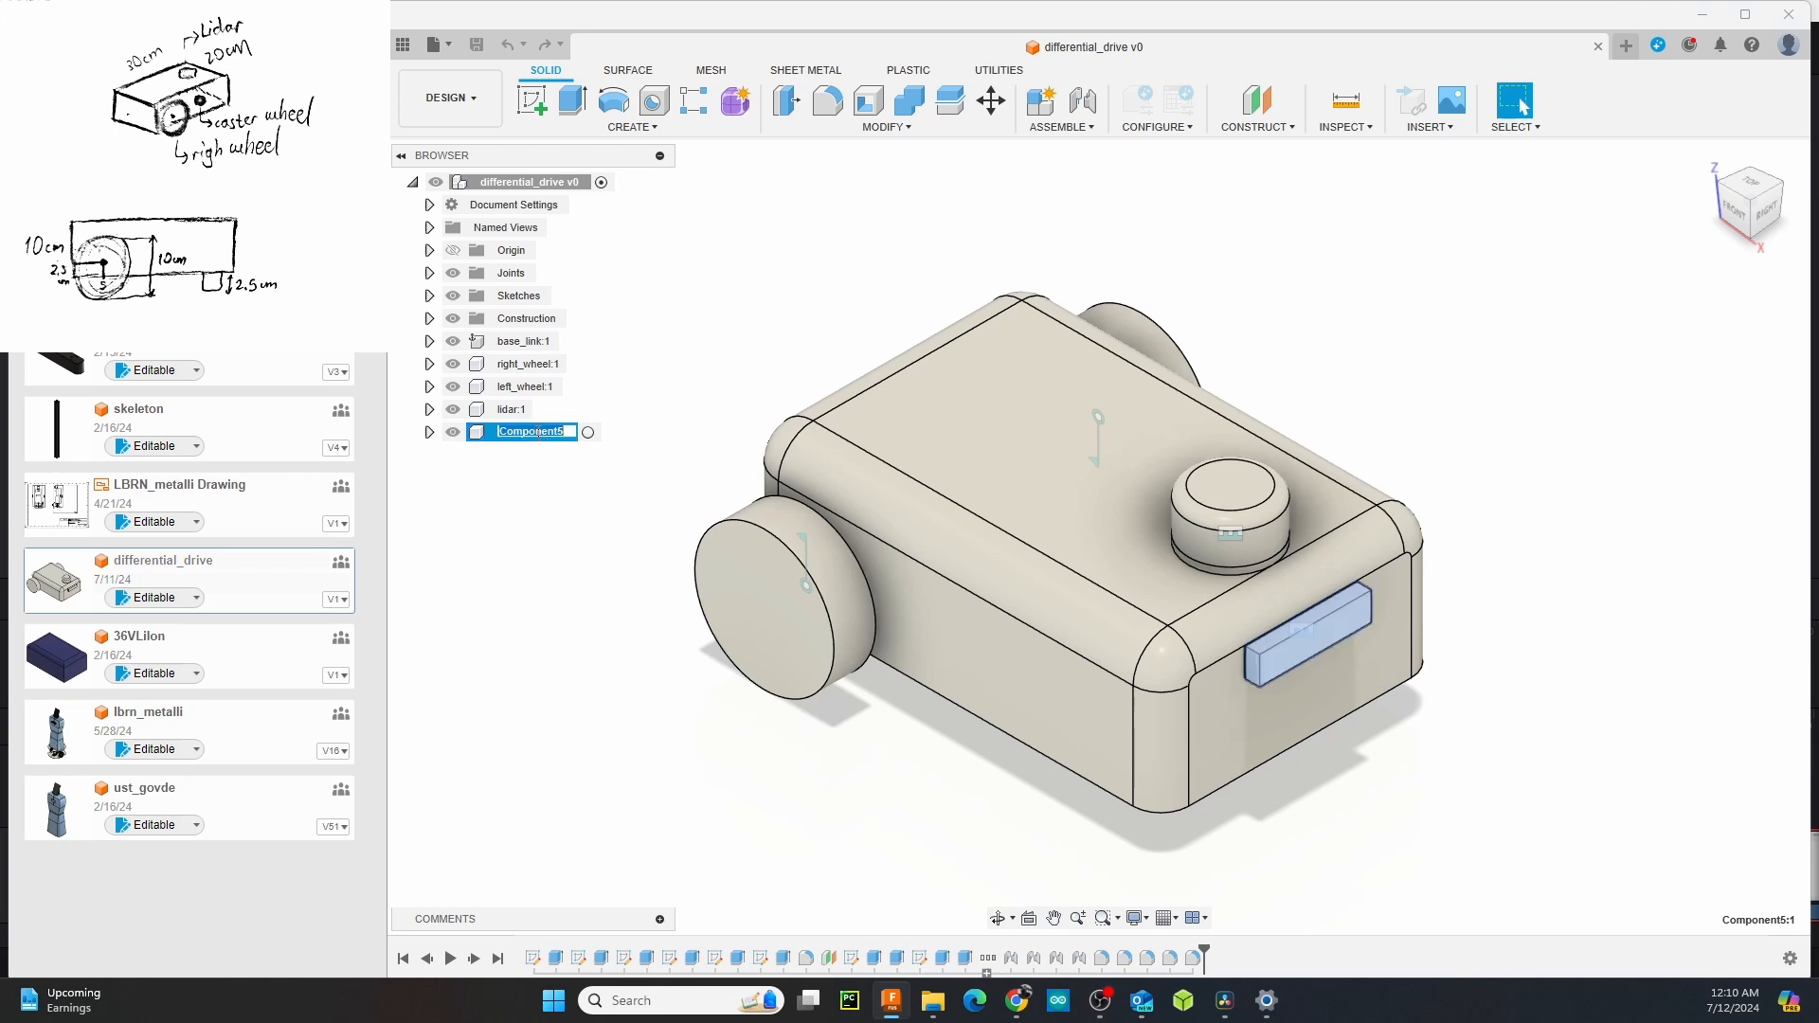
{"action": "type", "text": "camera"}
{"action": "key", "text": "Return"}
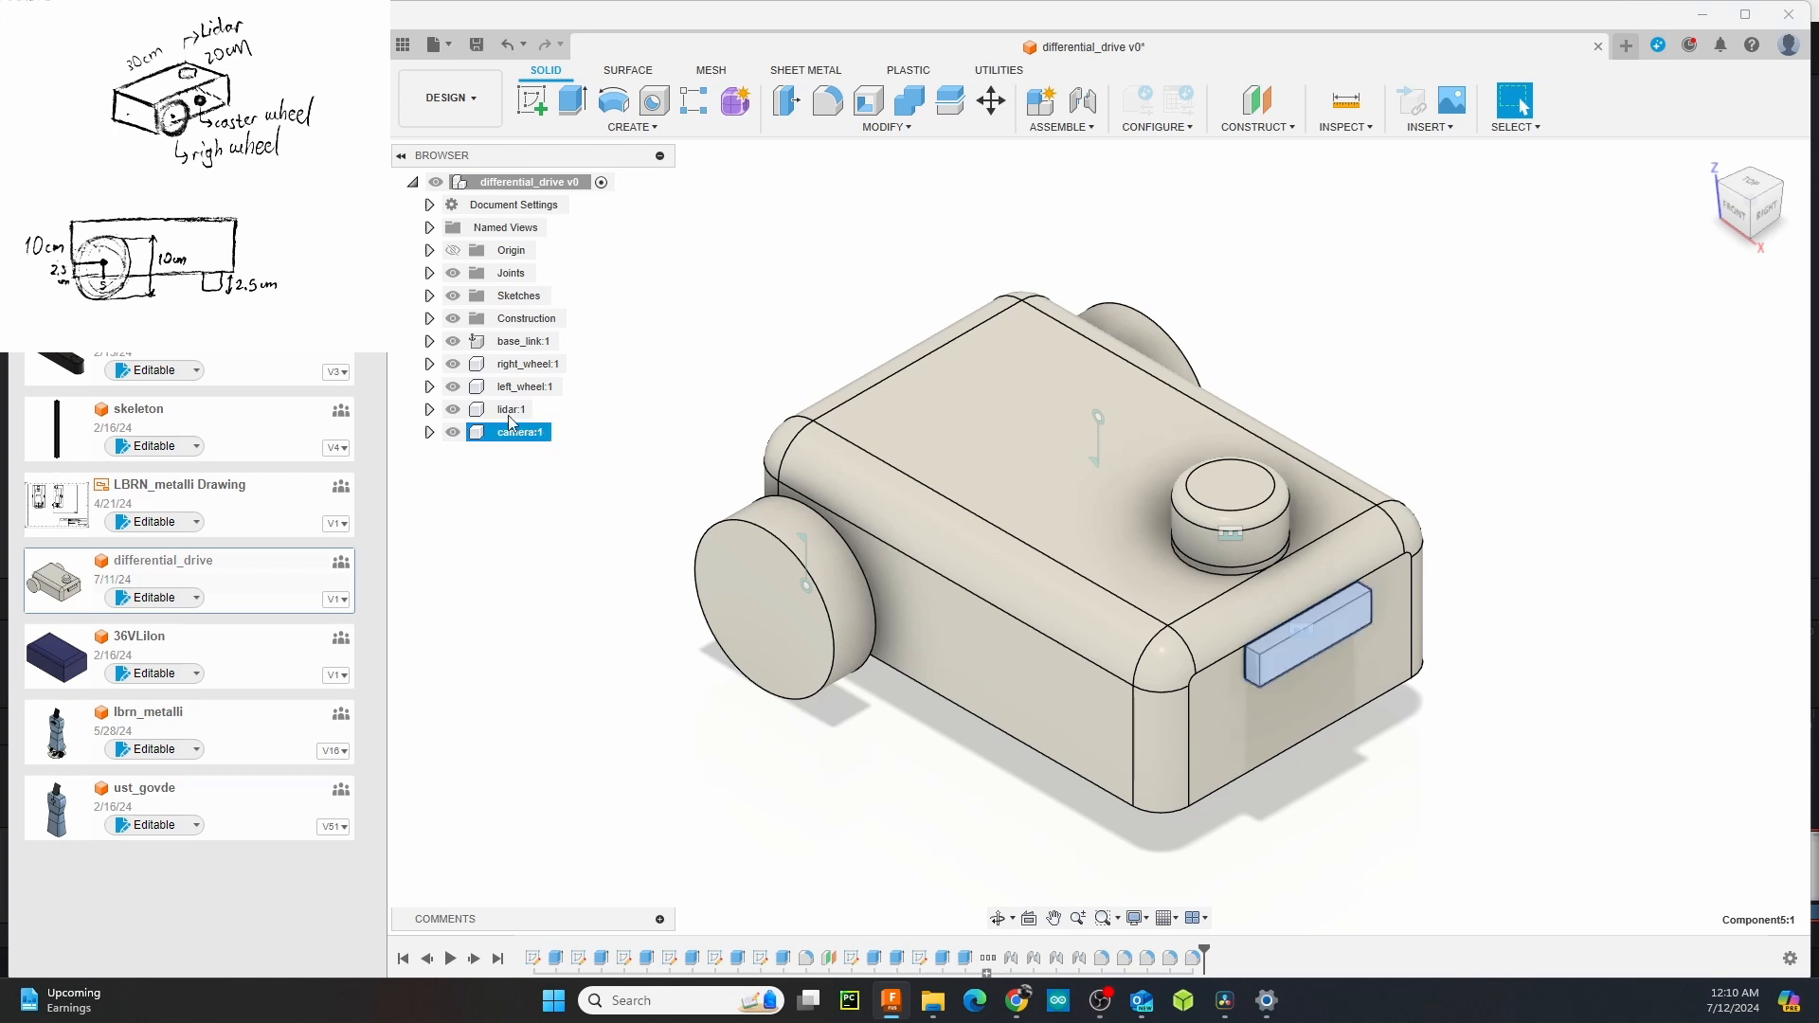
{"action": "left_click", "coordinate": [430, 274]}
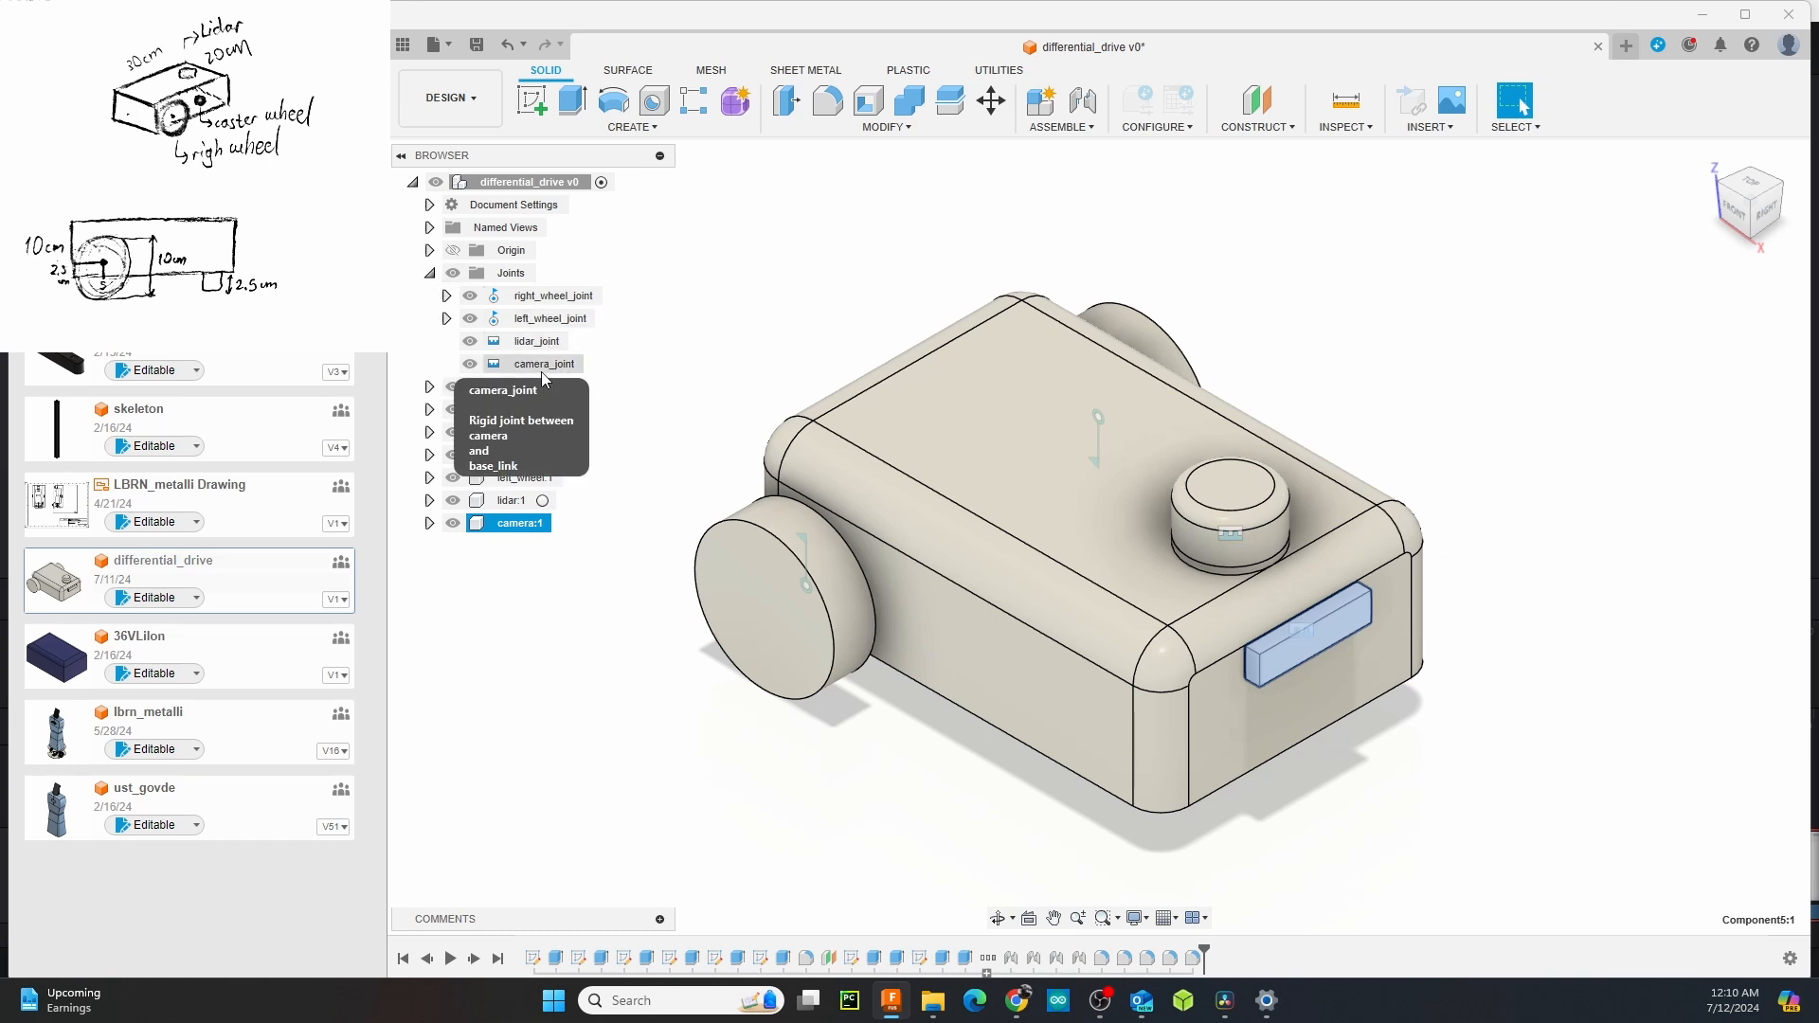
{"action": "left_click", "coordinate": [694, 381]}
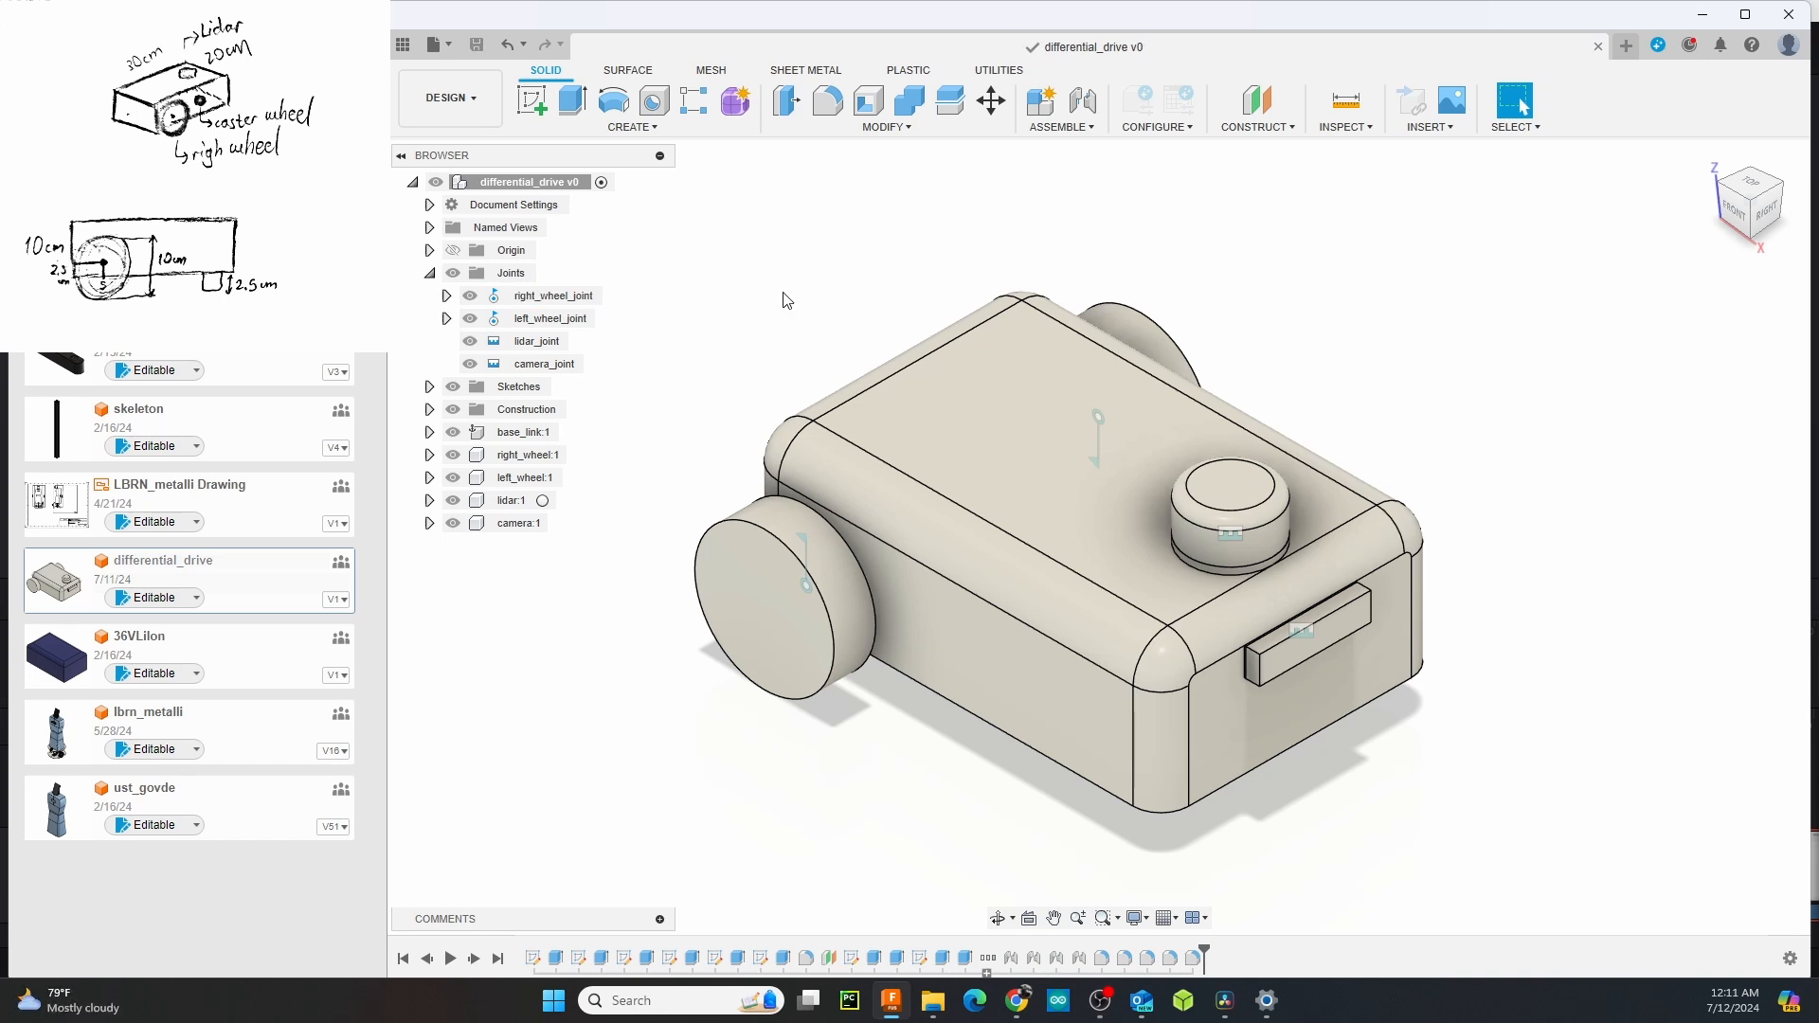
Run the URDF_Exporter_Ros2 script from Scripts and Add-Ins on the robot design
{"action": "left_click", "coordinate": [968, 69]}
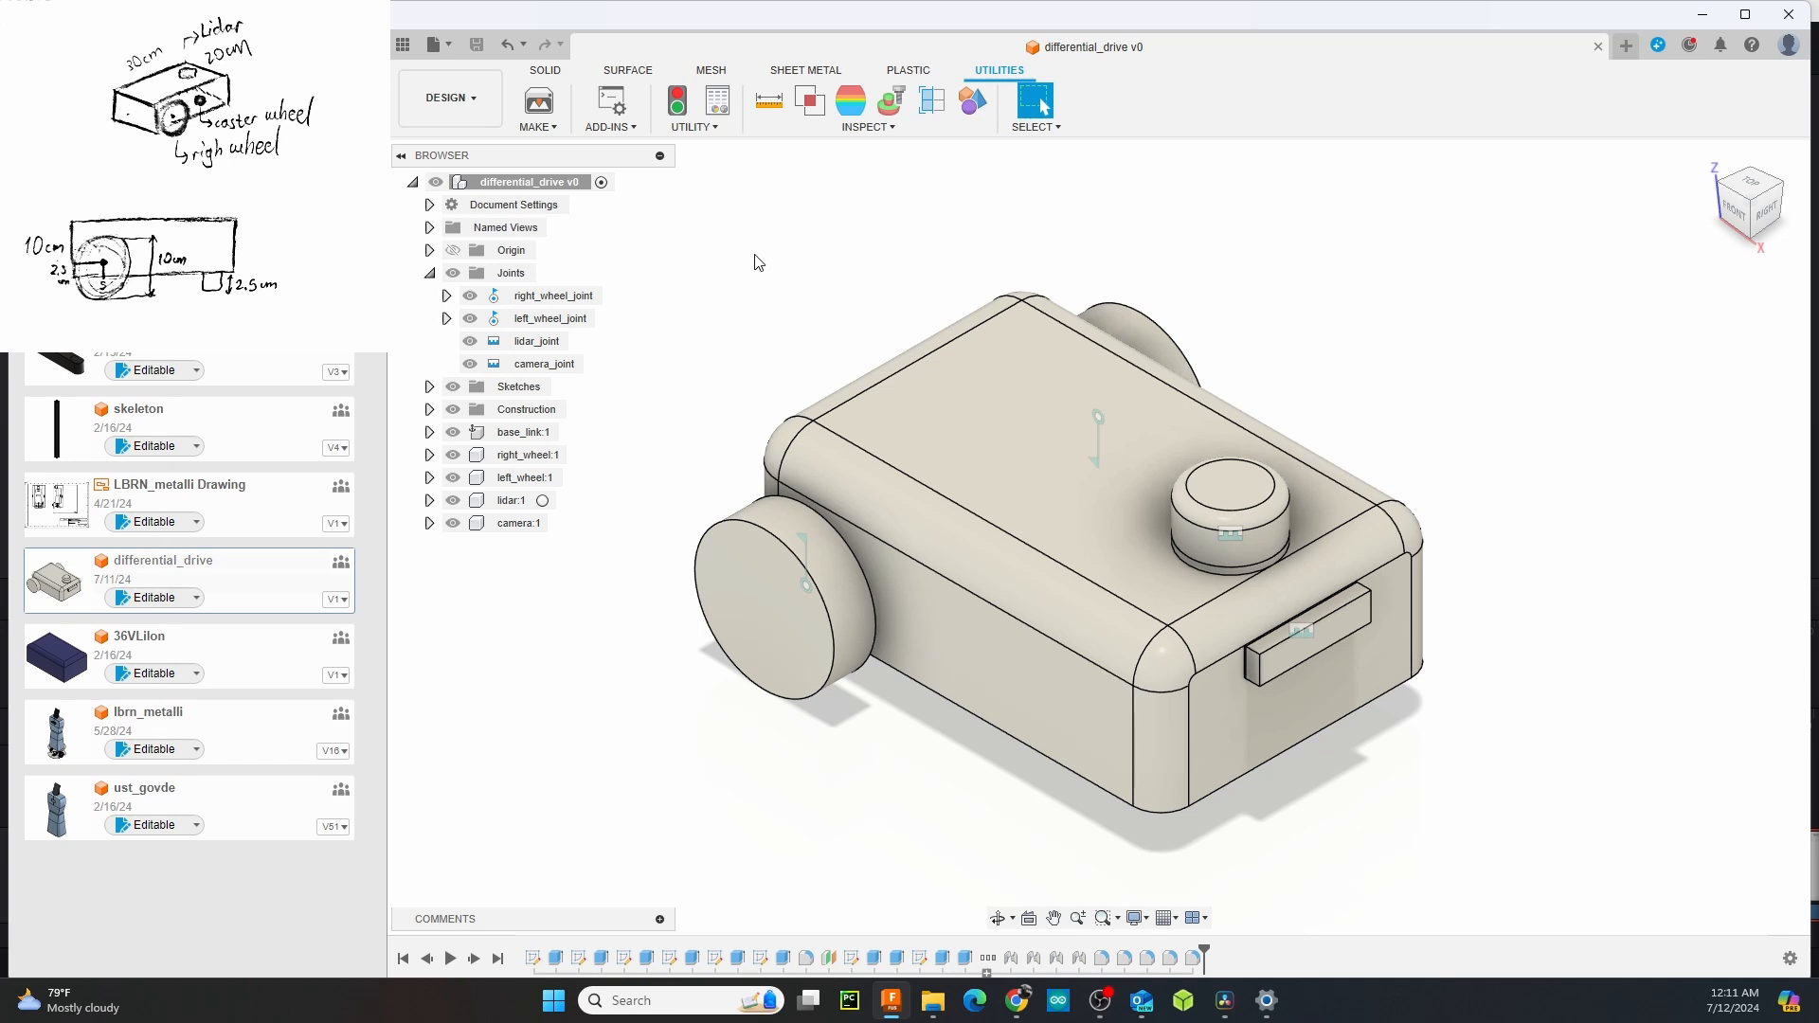
{"action": "left_click", "coordinate": [633, 127]}
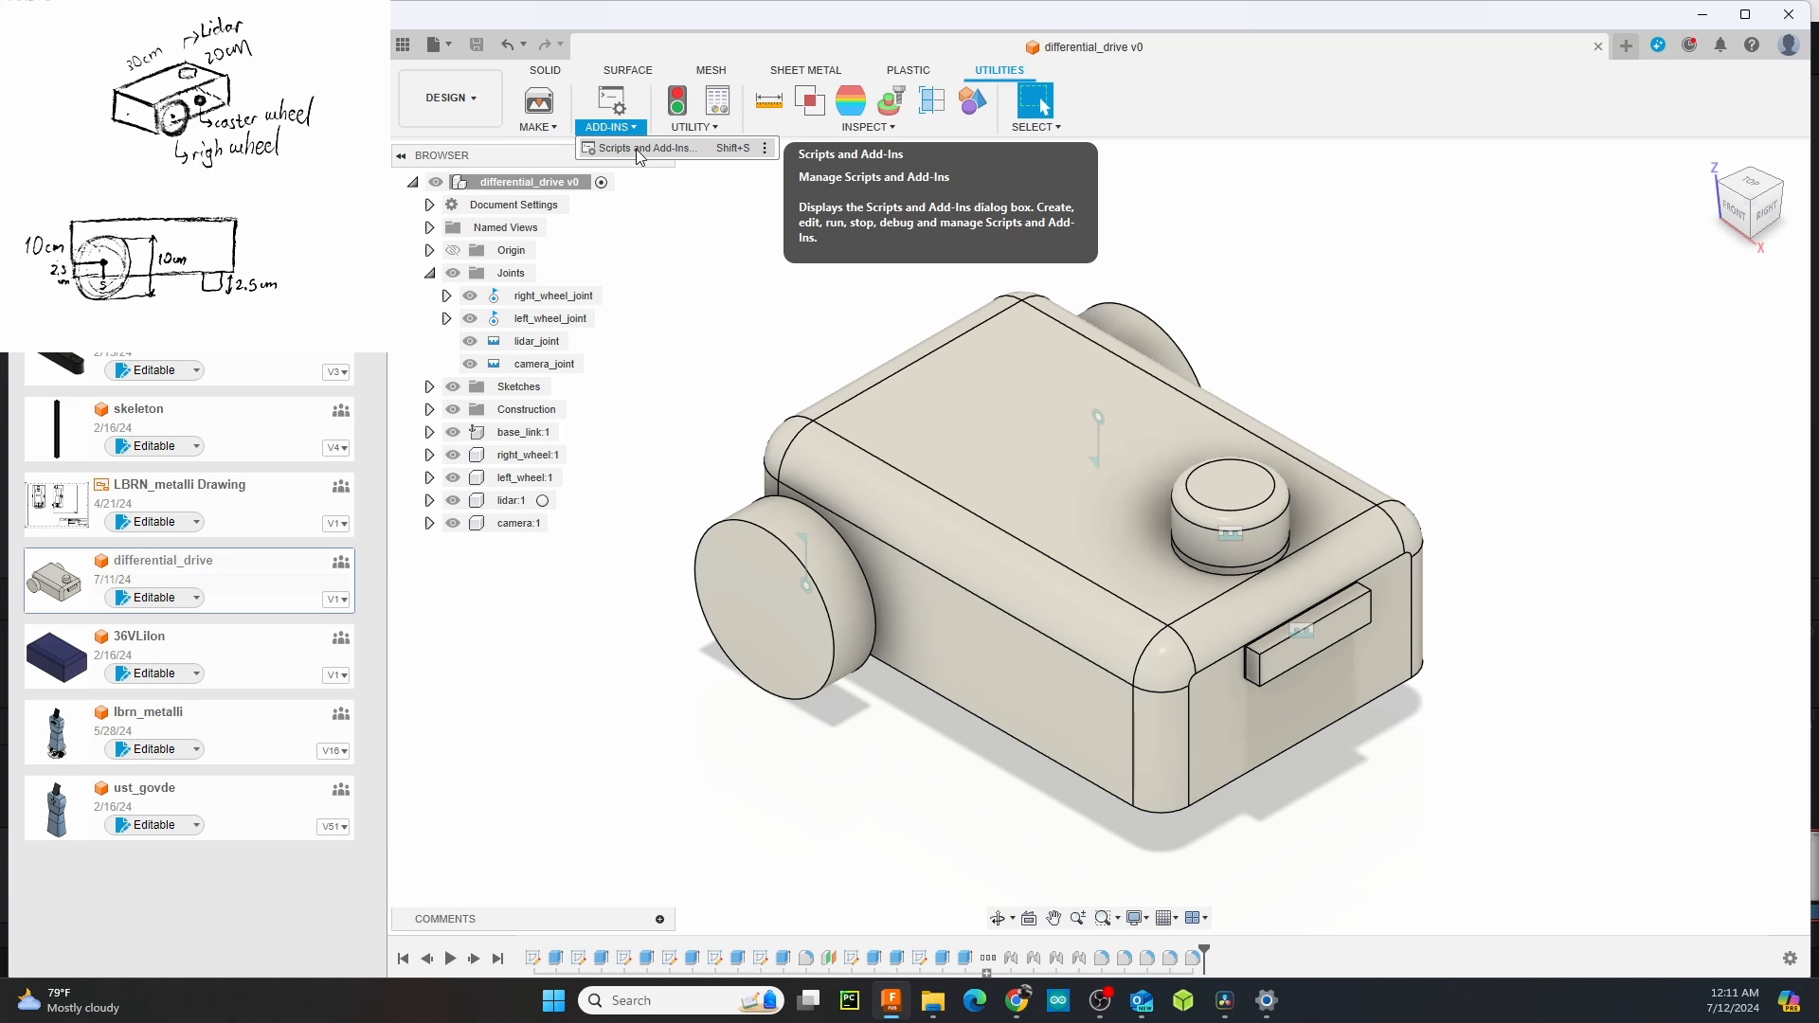
{"action": "left_click", "coordinate": [640, 148]}
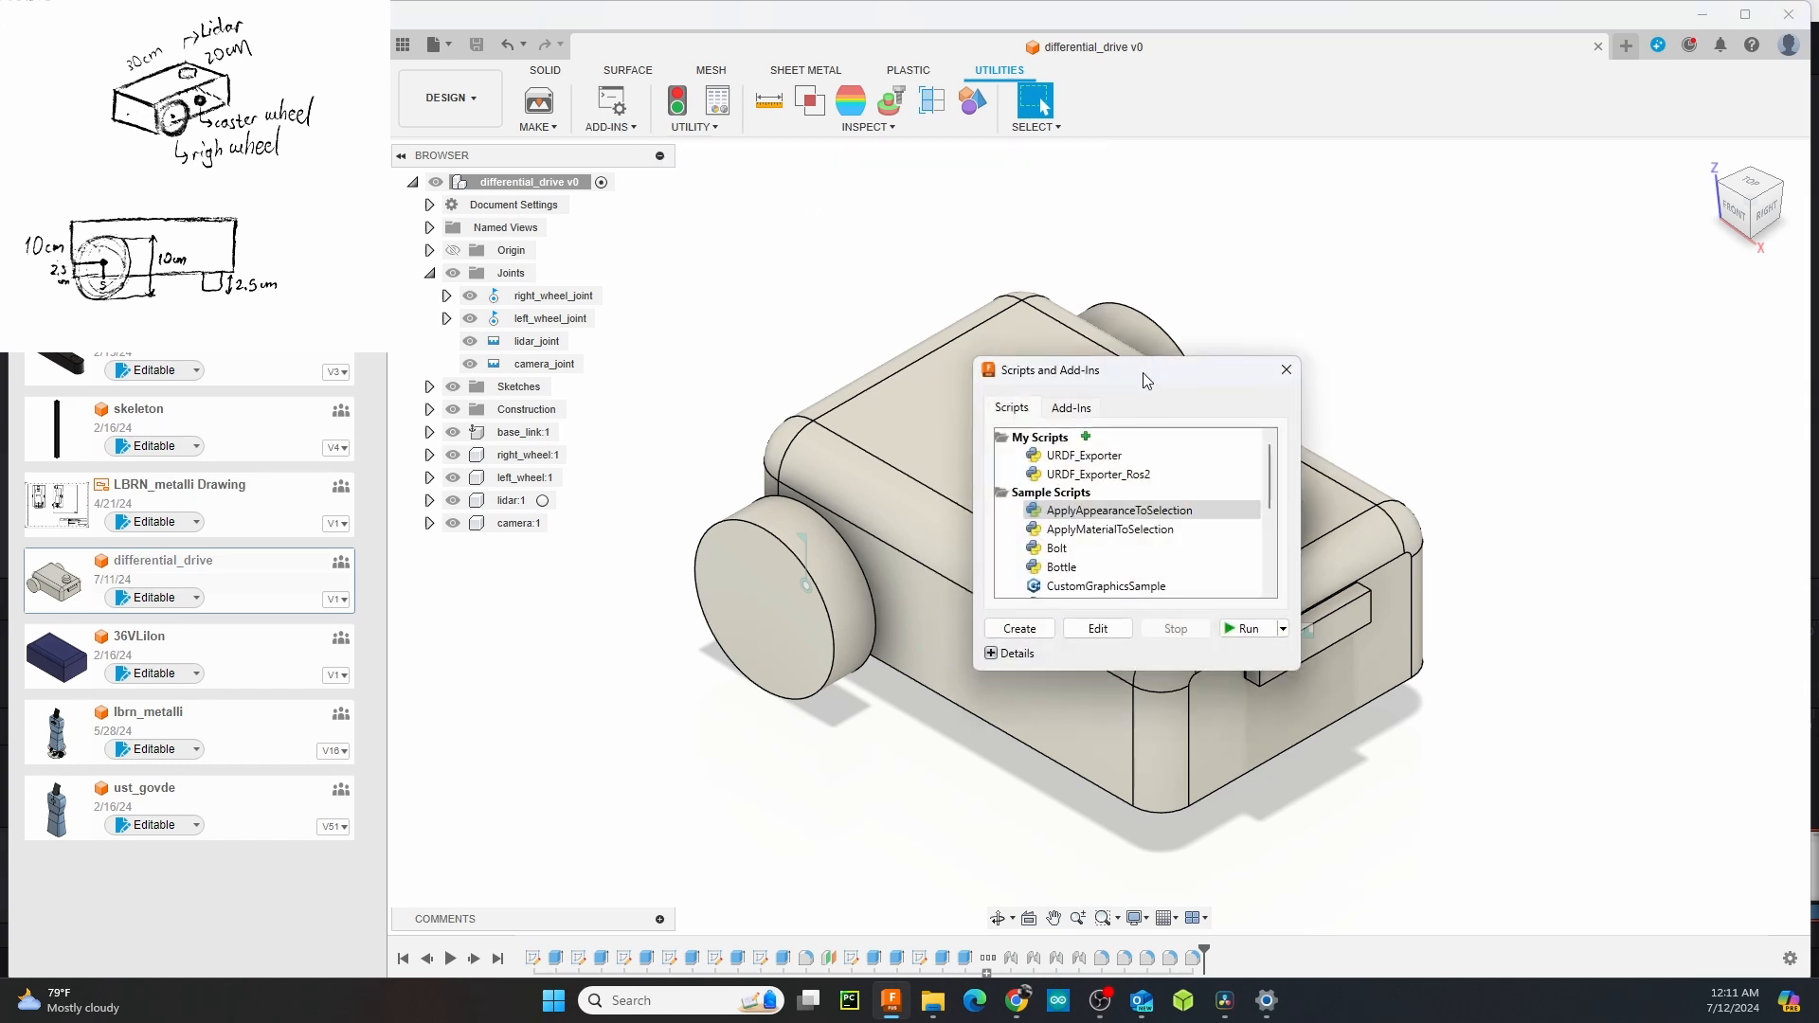
{"action": "left_click", "coordinate": [1147, 476]}
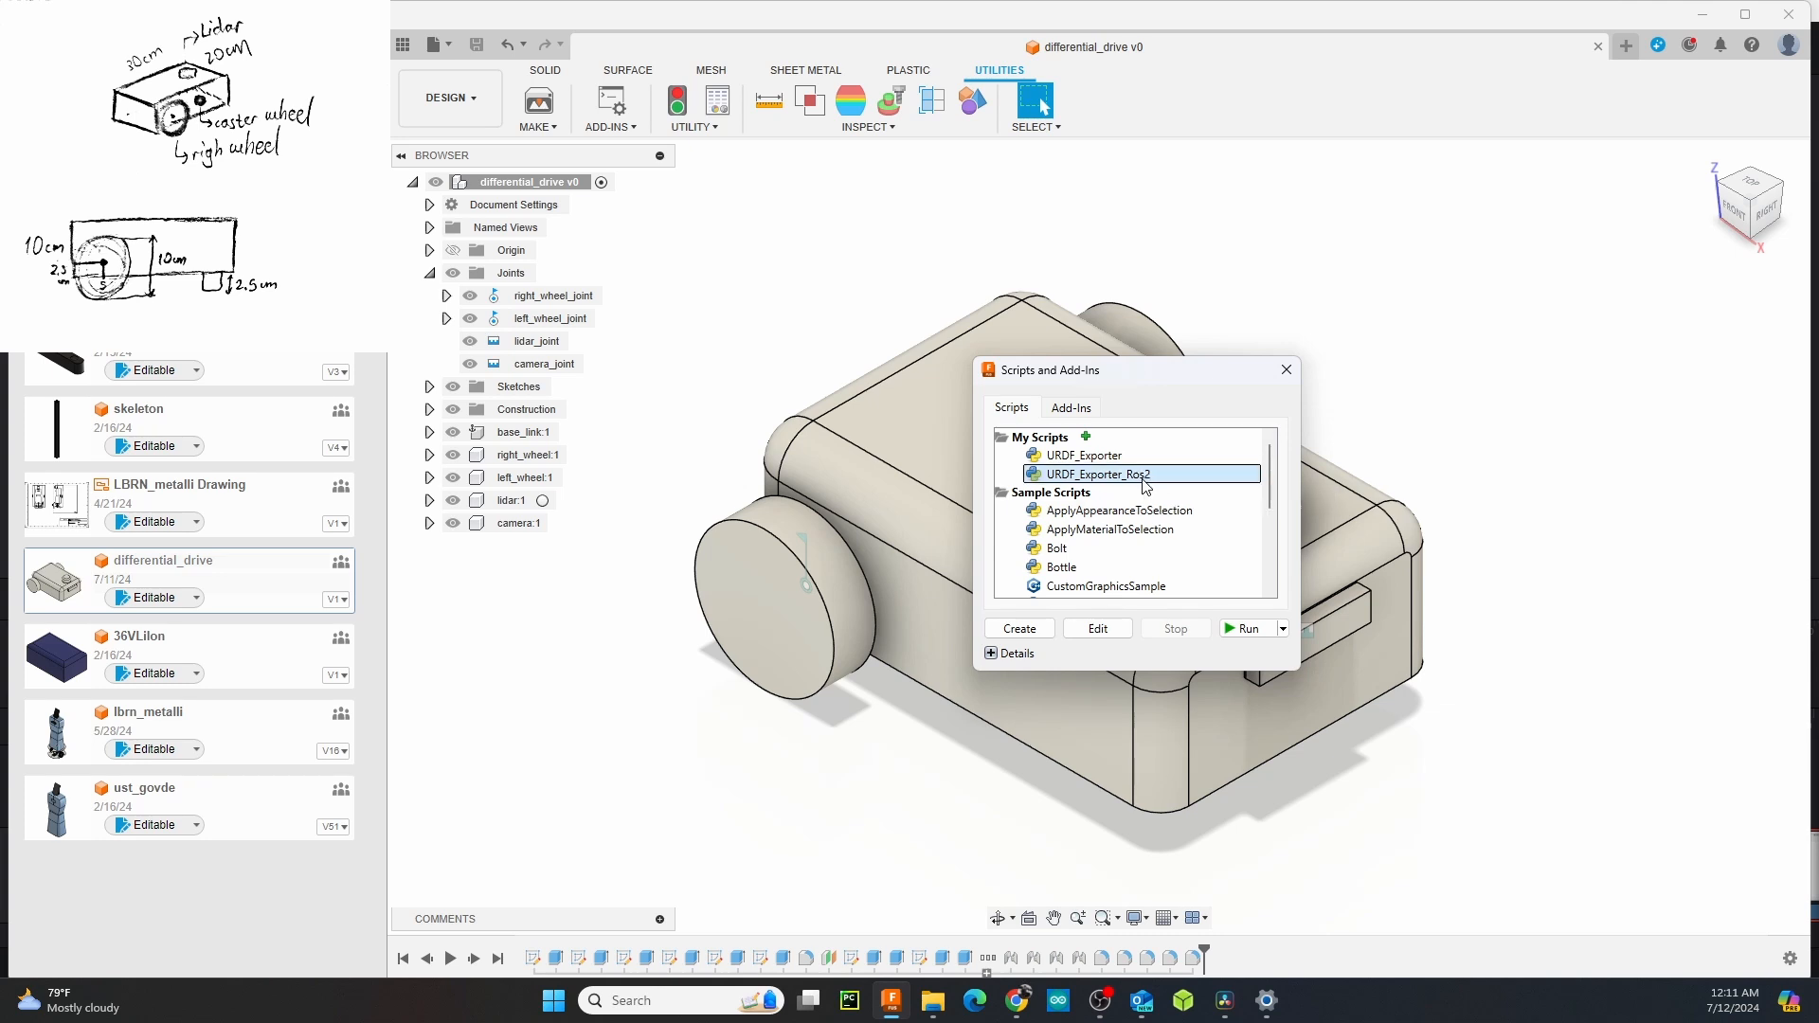
{"action": "left_click", "coordinate": [1245, 629]}
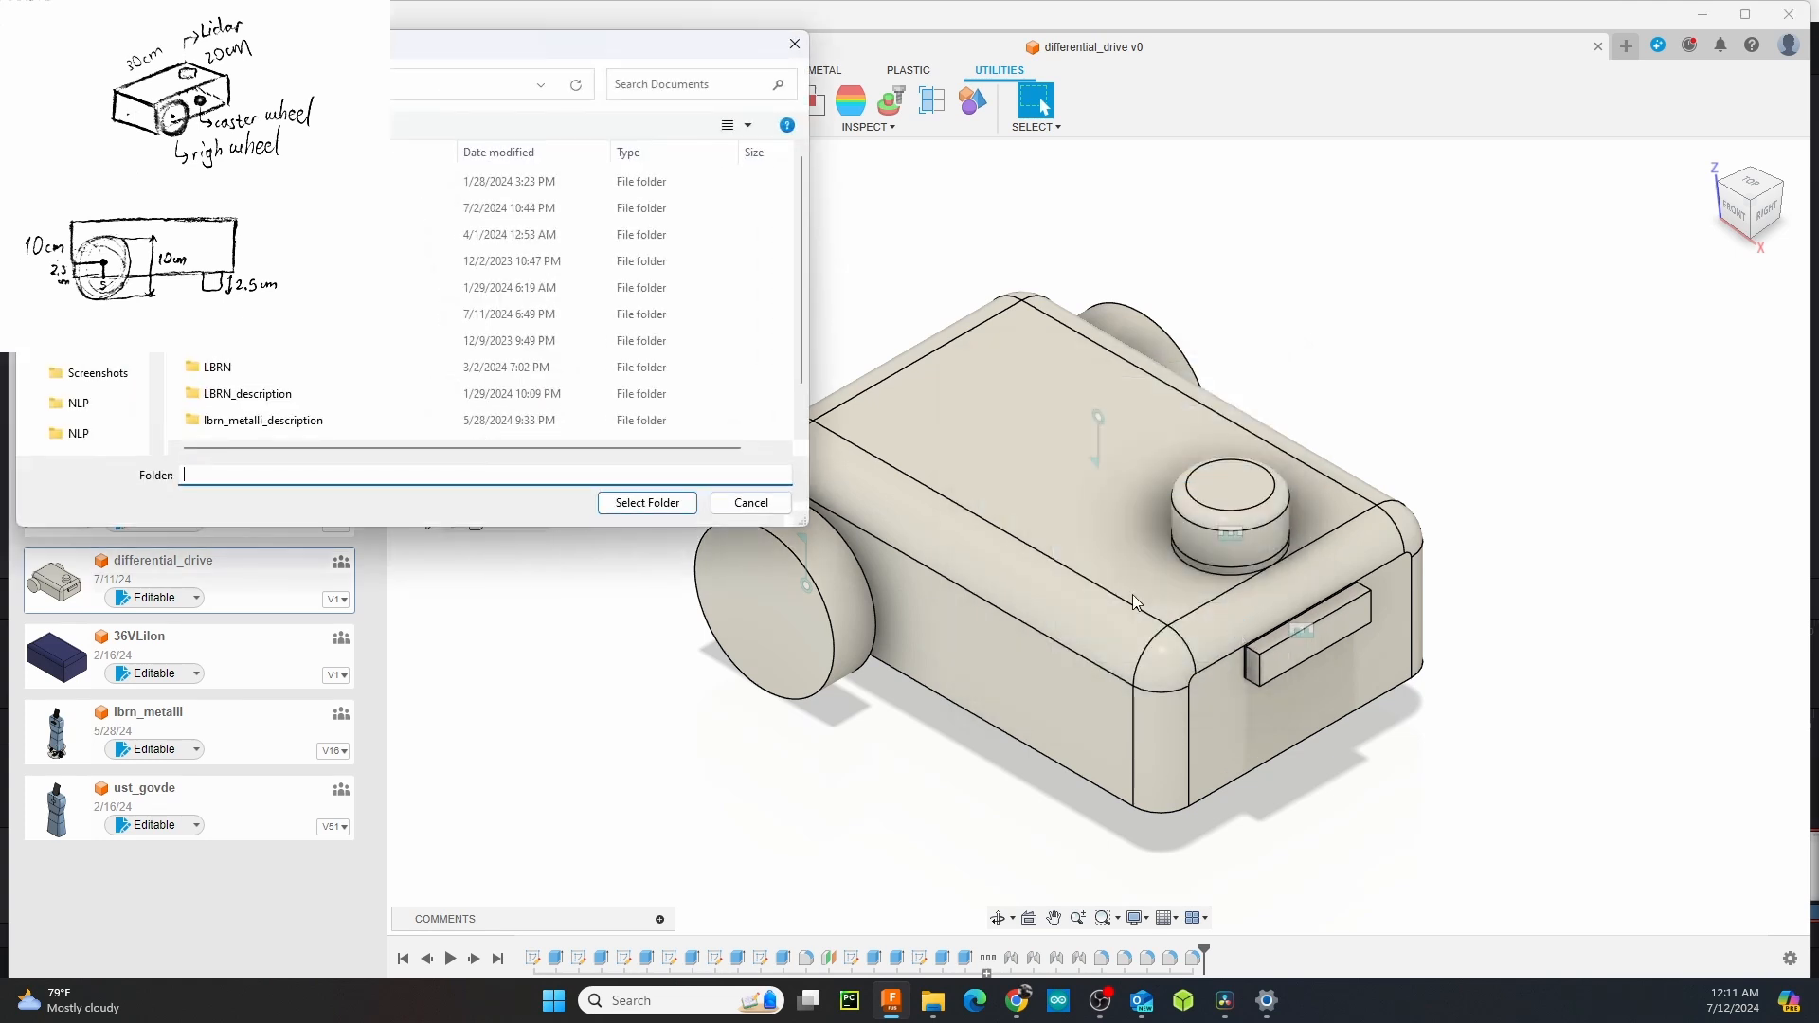
Delete the old differential_drive_description folder from Documents while choosing the export location
{"action": "left_click_drag", "start_coordinate": [629, 83], "coordinate": [871, 88]}
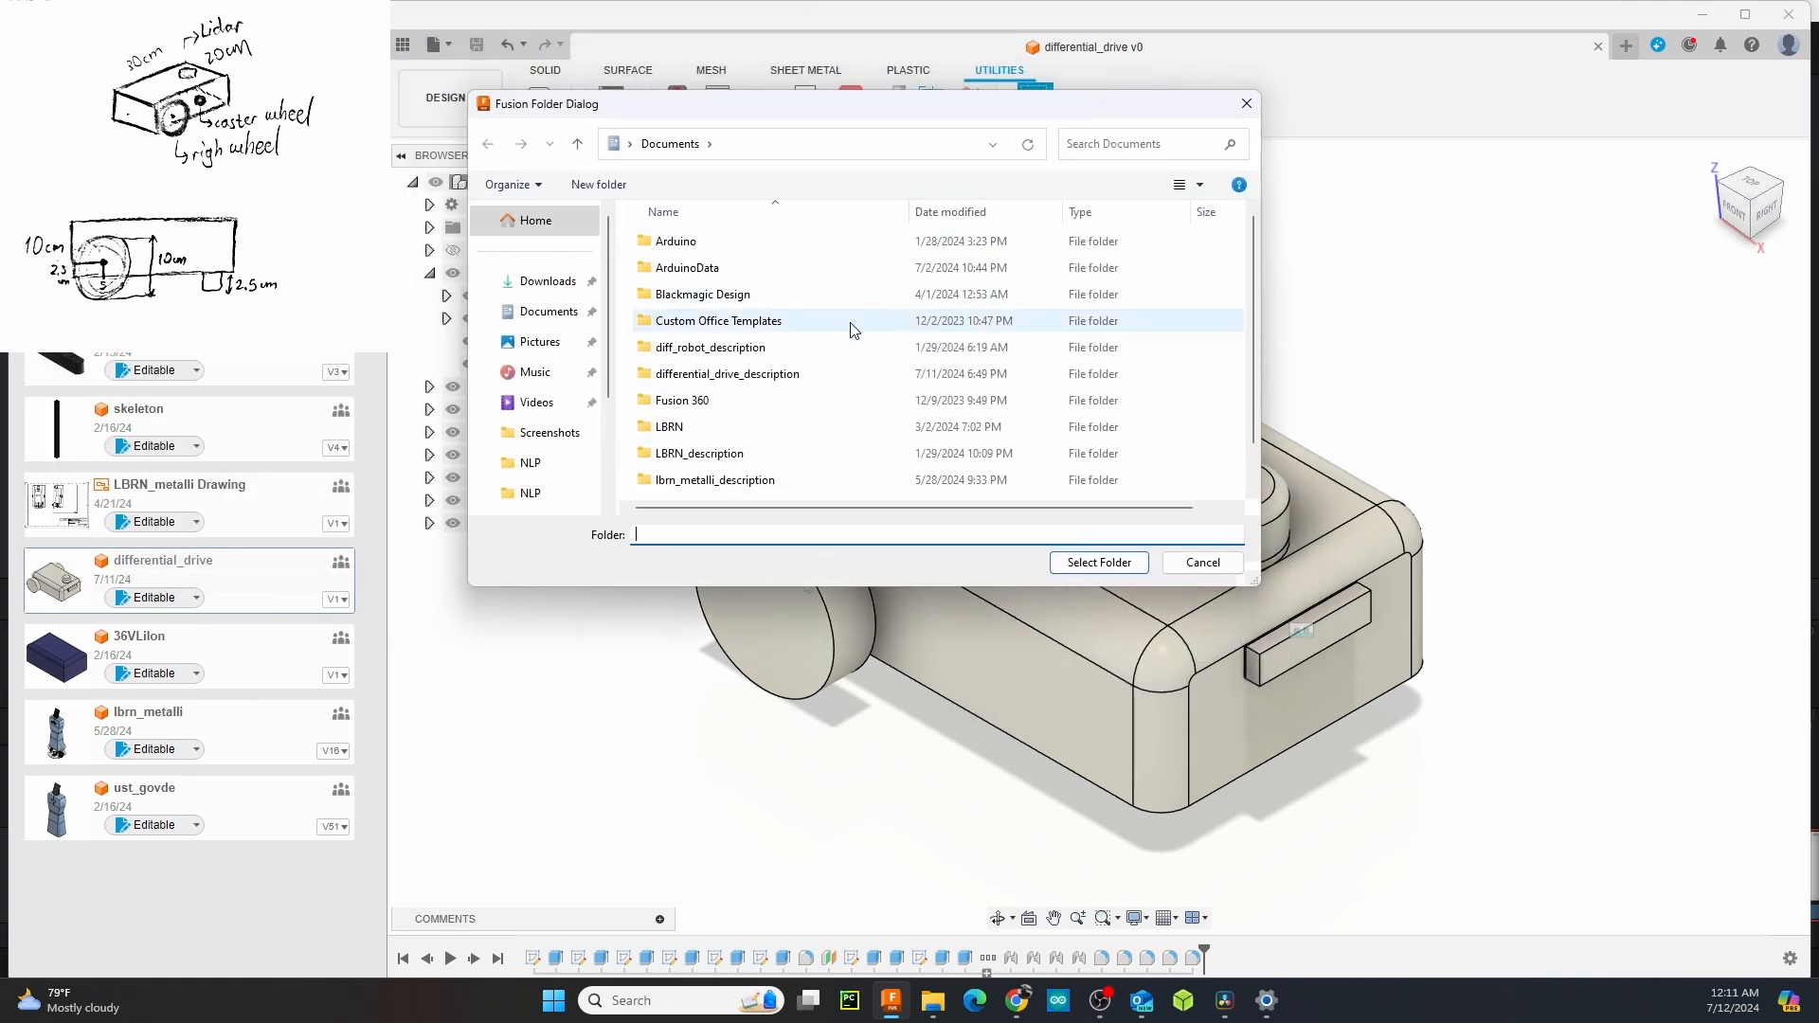
{"action": "left_click", "coordinate": [829, 383]}
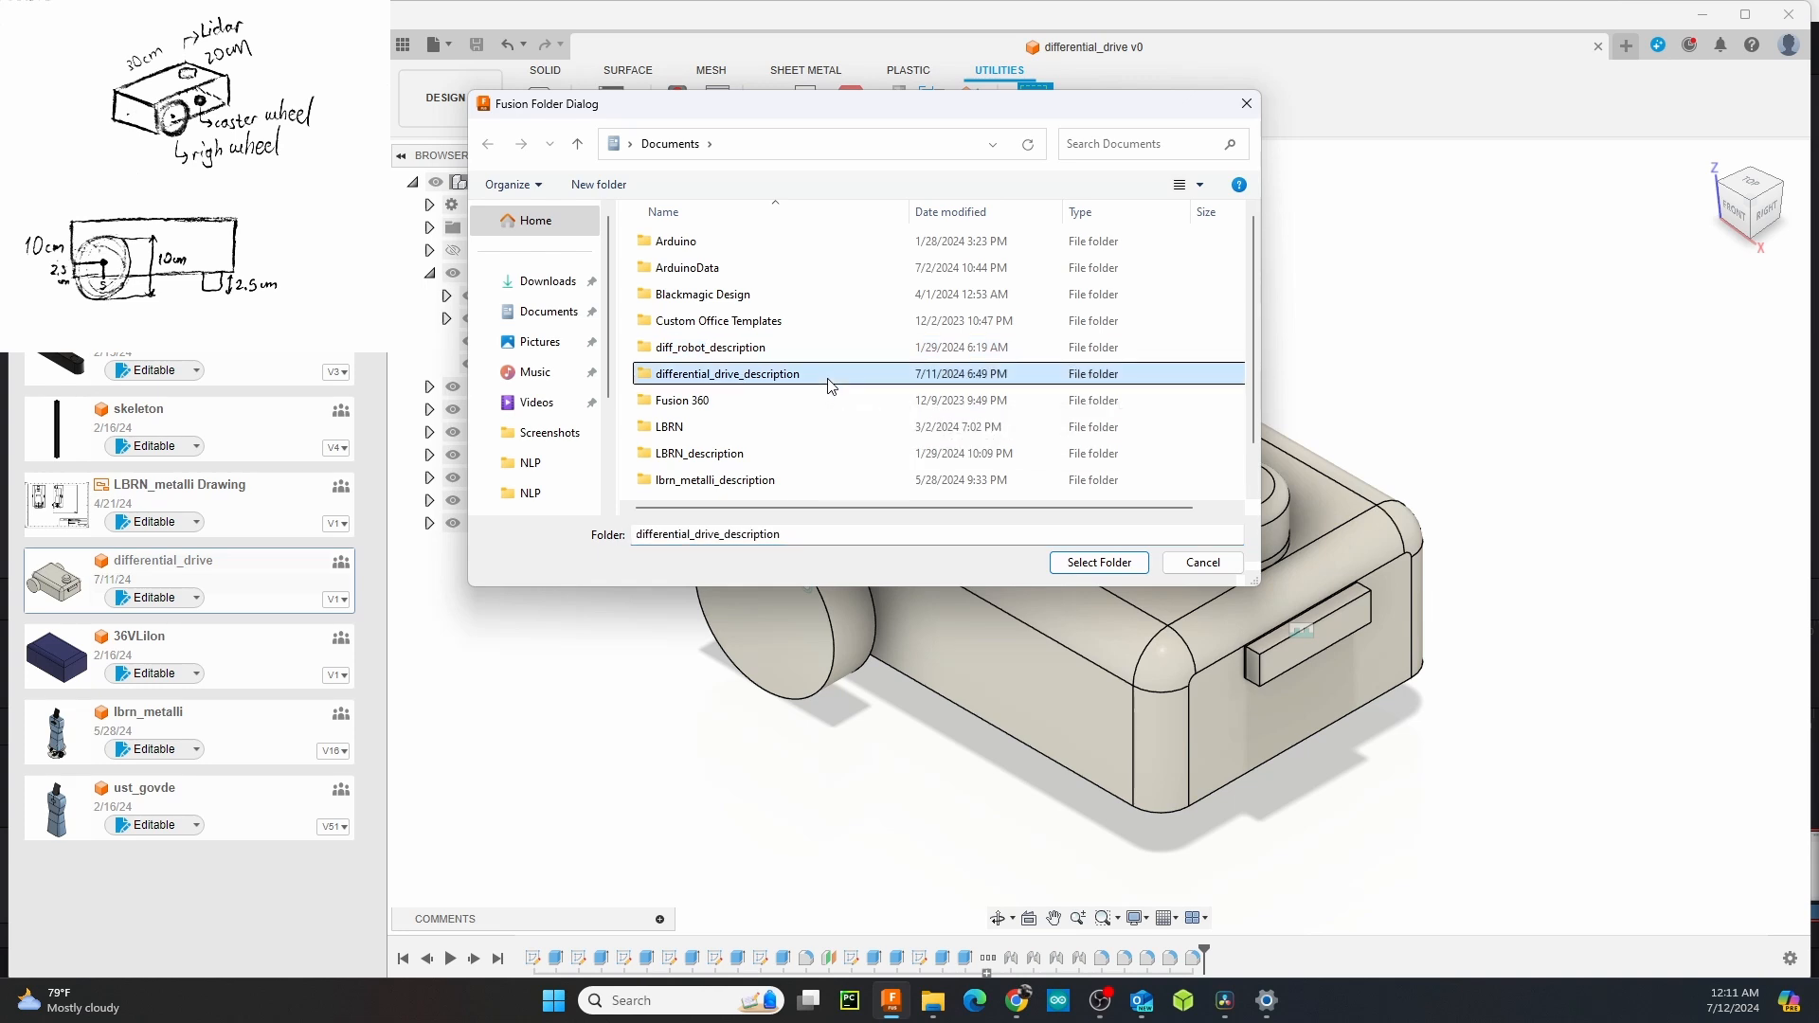
{"action": "key", "text": "Delete"}
Clear the folder name, export the URDF package into Documents and close the exporter's message
{"action": "double_click", "coordinate": [806, 534]}
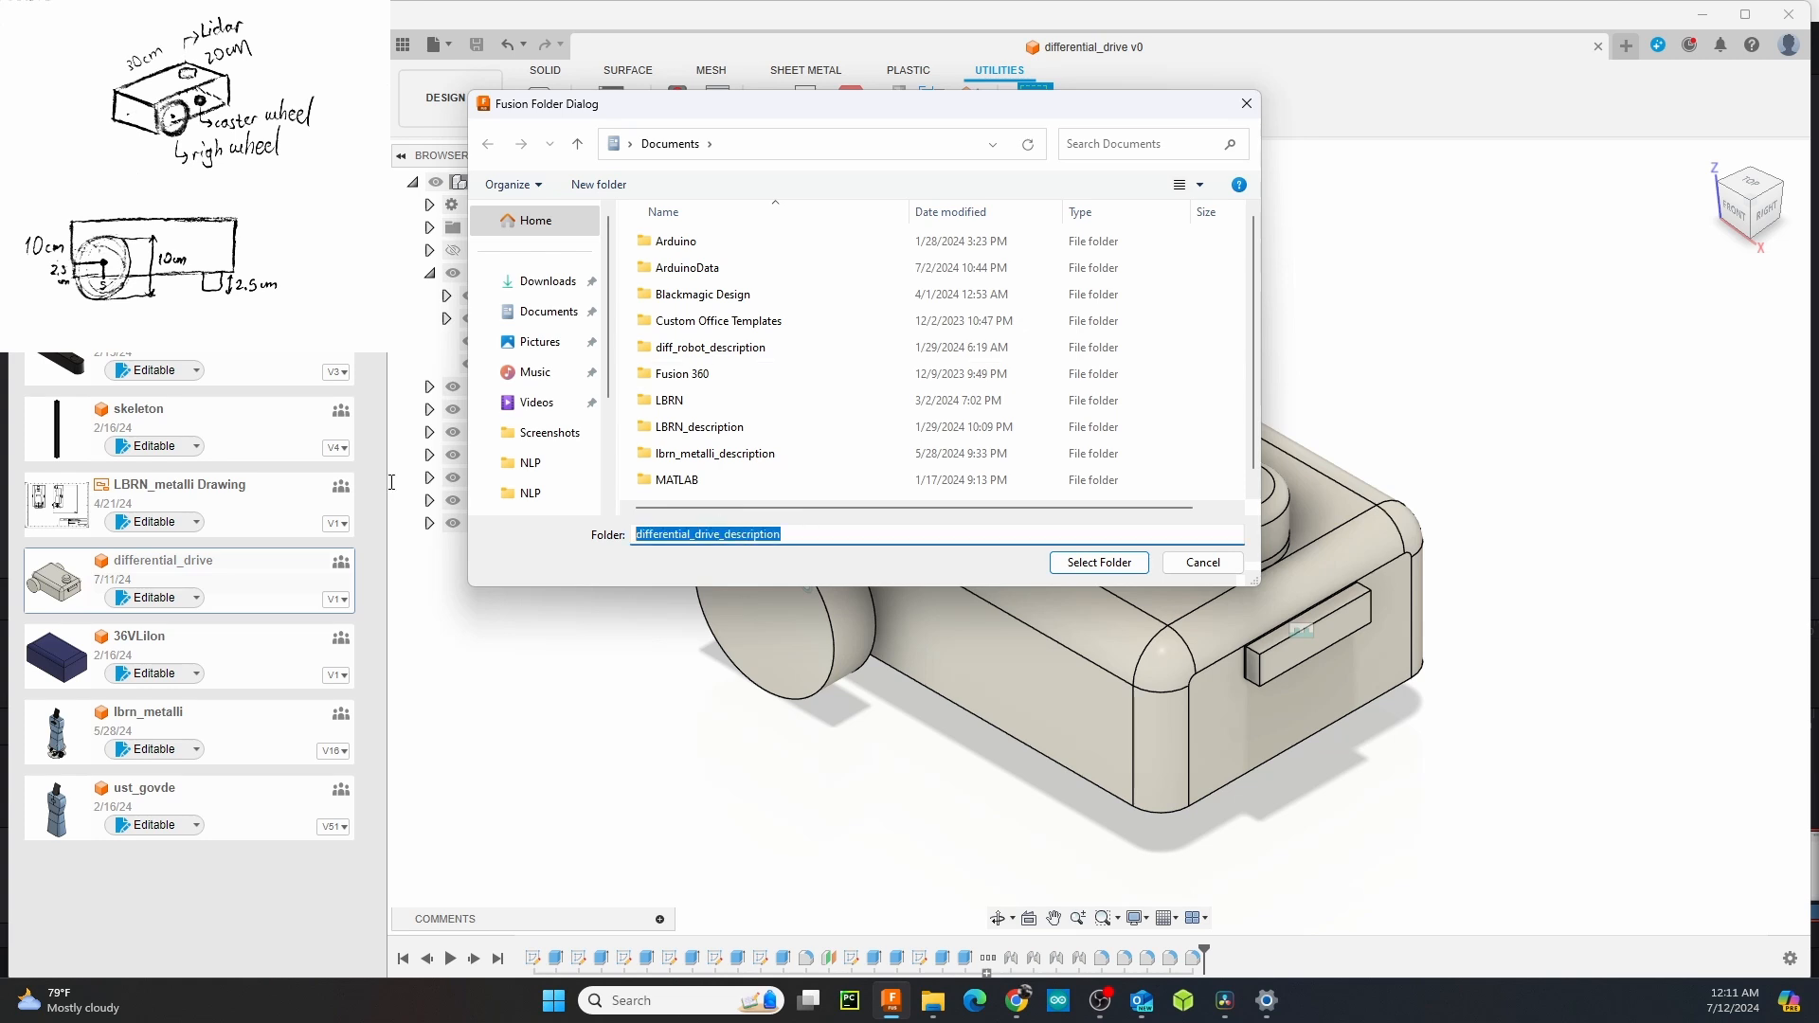
{"action": "key", "text": "BackSpace"}
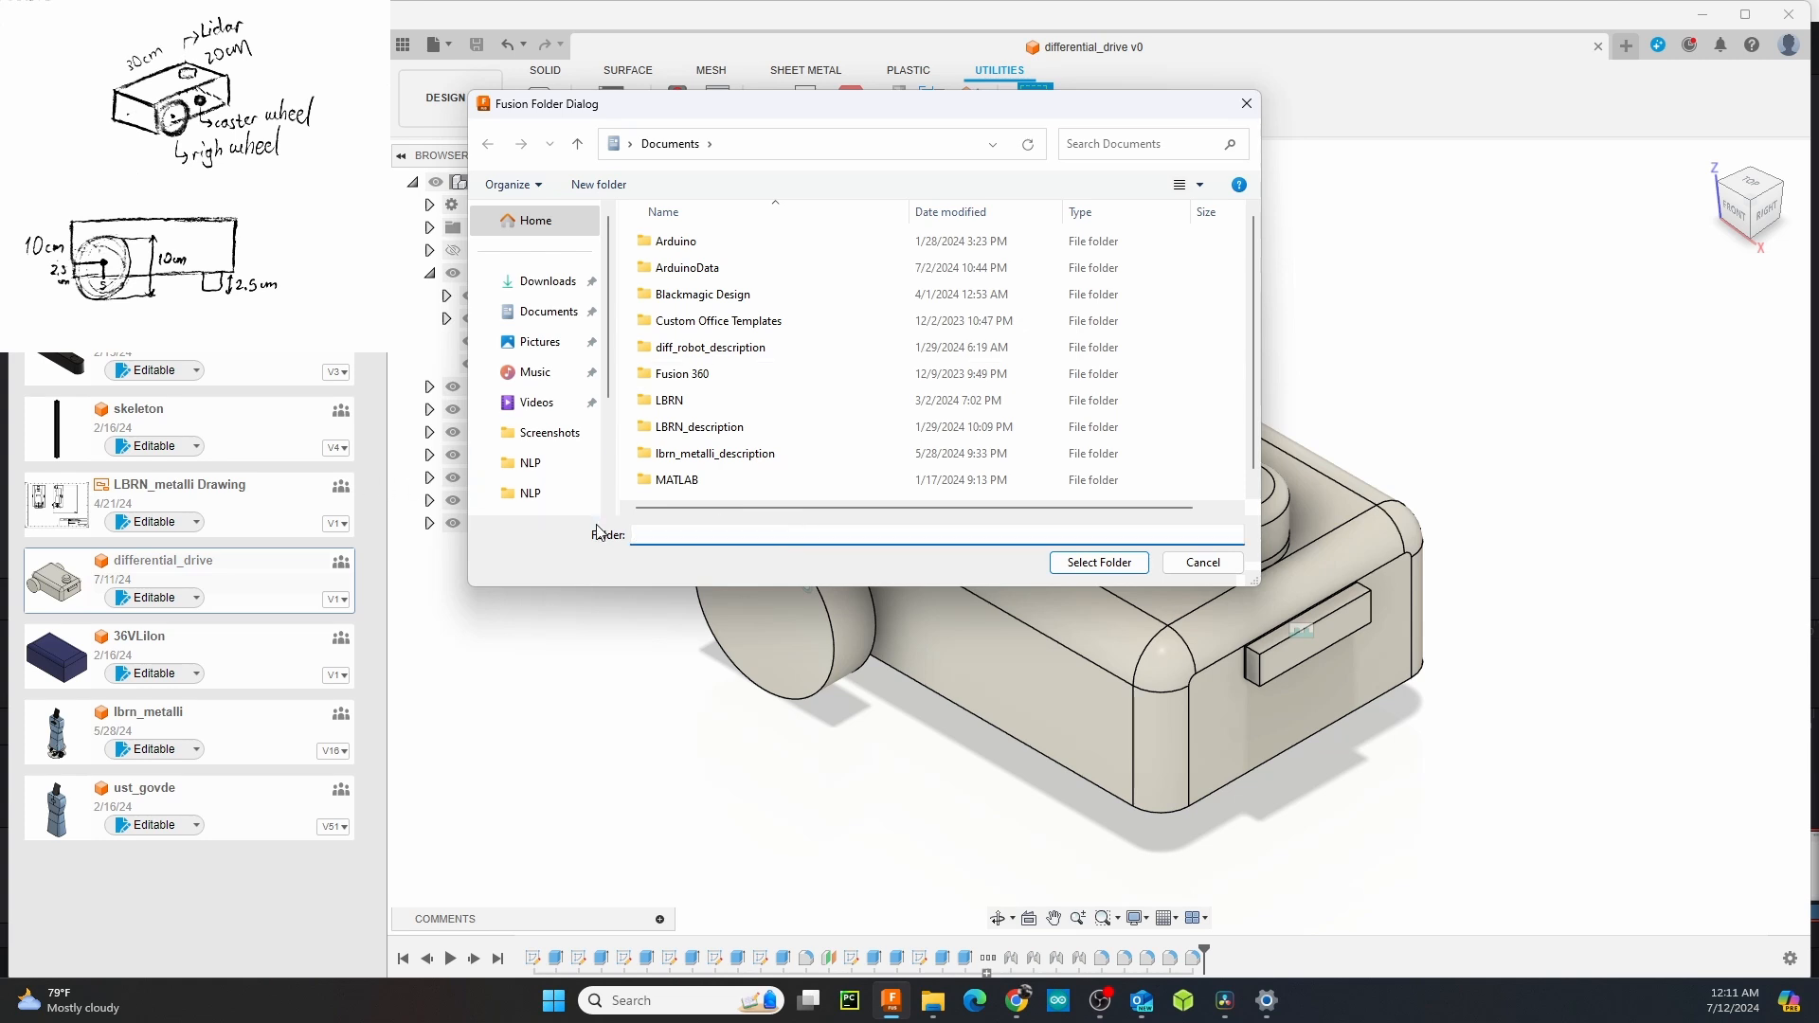
{"action": "left_click", "coordinate": [1100, 563]}
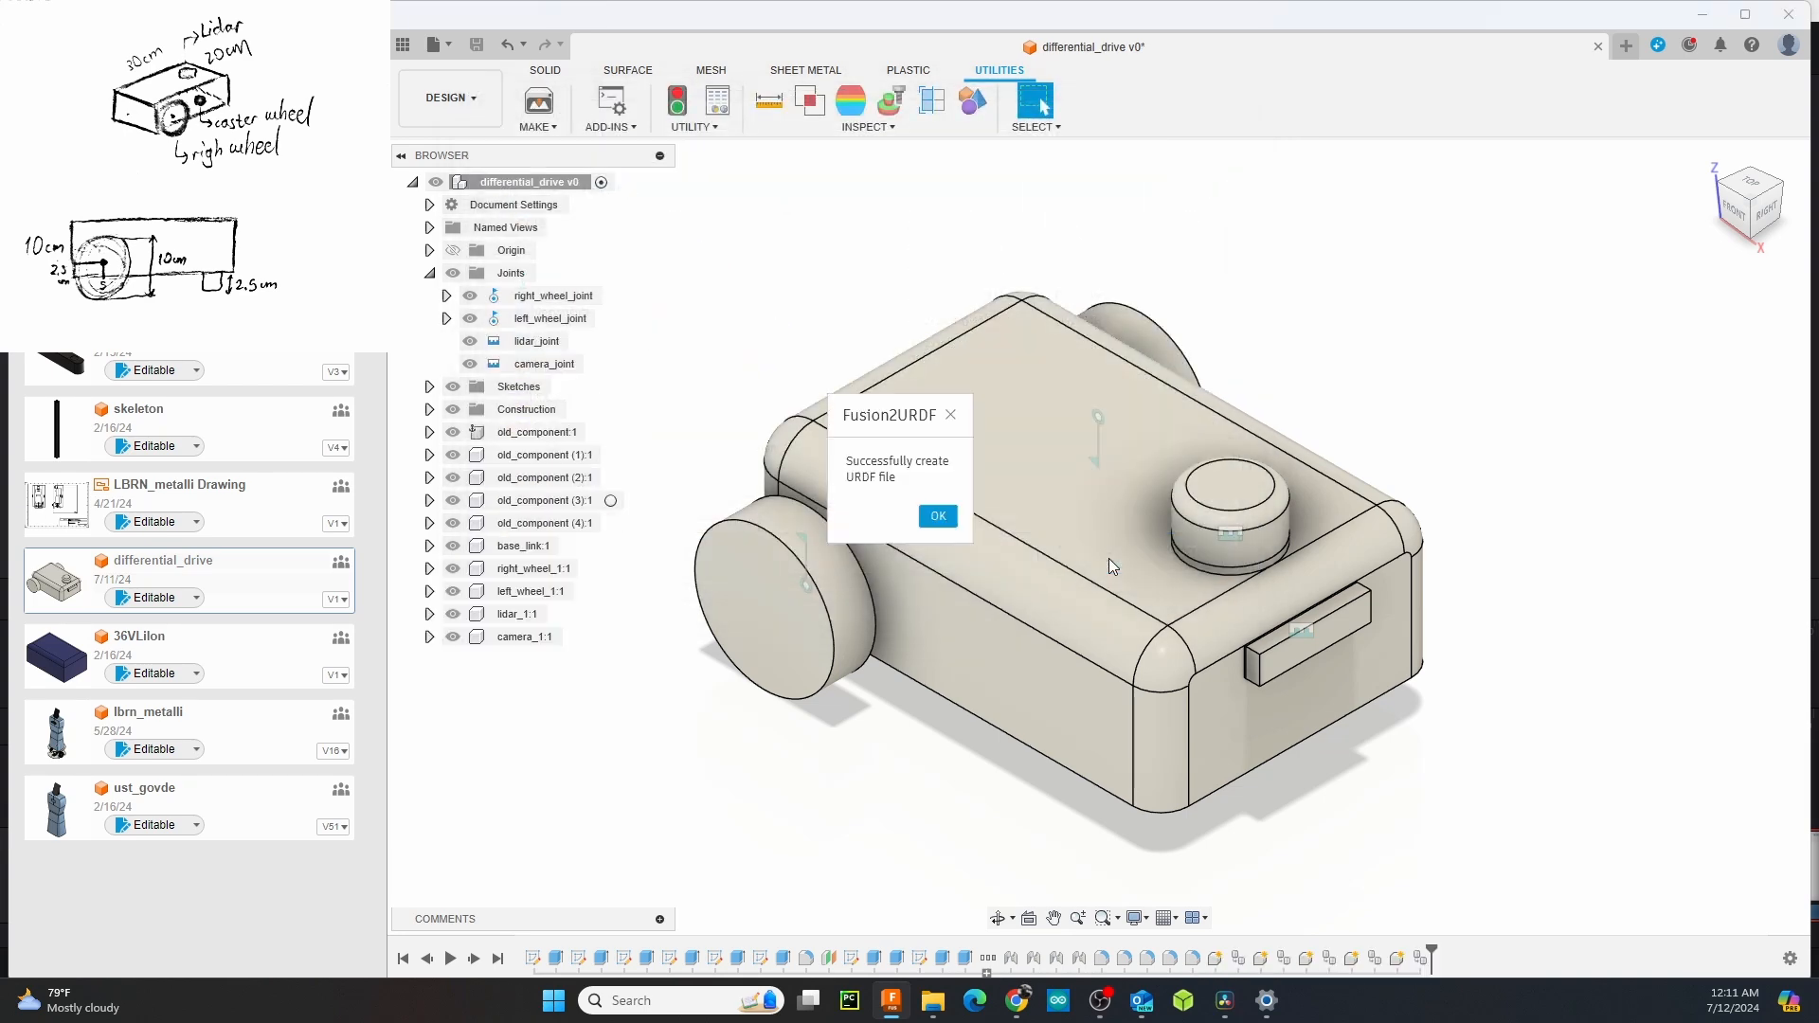
{"action": "left_click", "coordinate": [952, 520]}
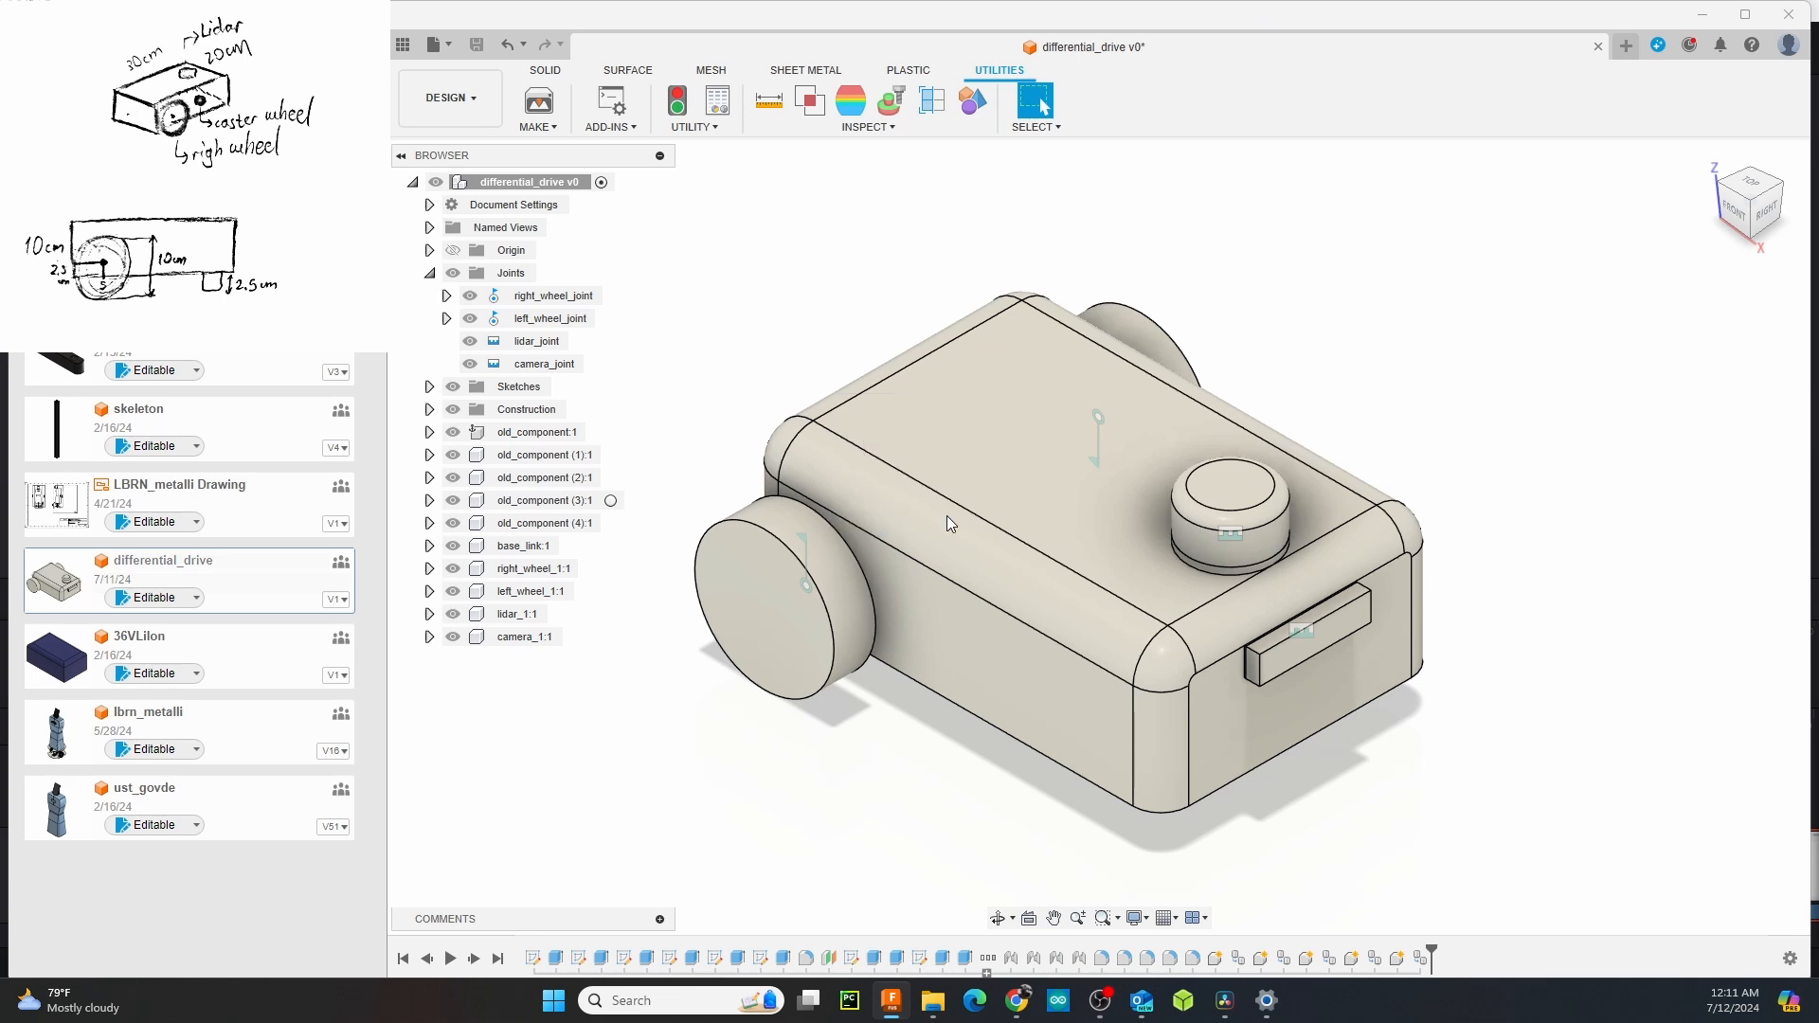
Switch to File Explorer and open the exported differential_drive_description folder in Documents
{"action": "right_click", "coordinate": [945, 1007]}
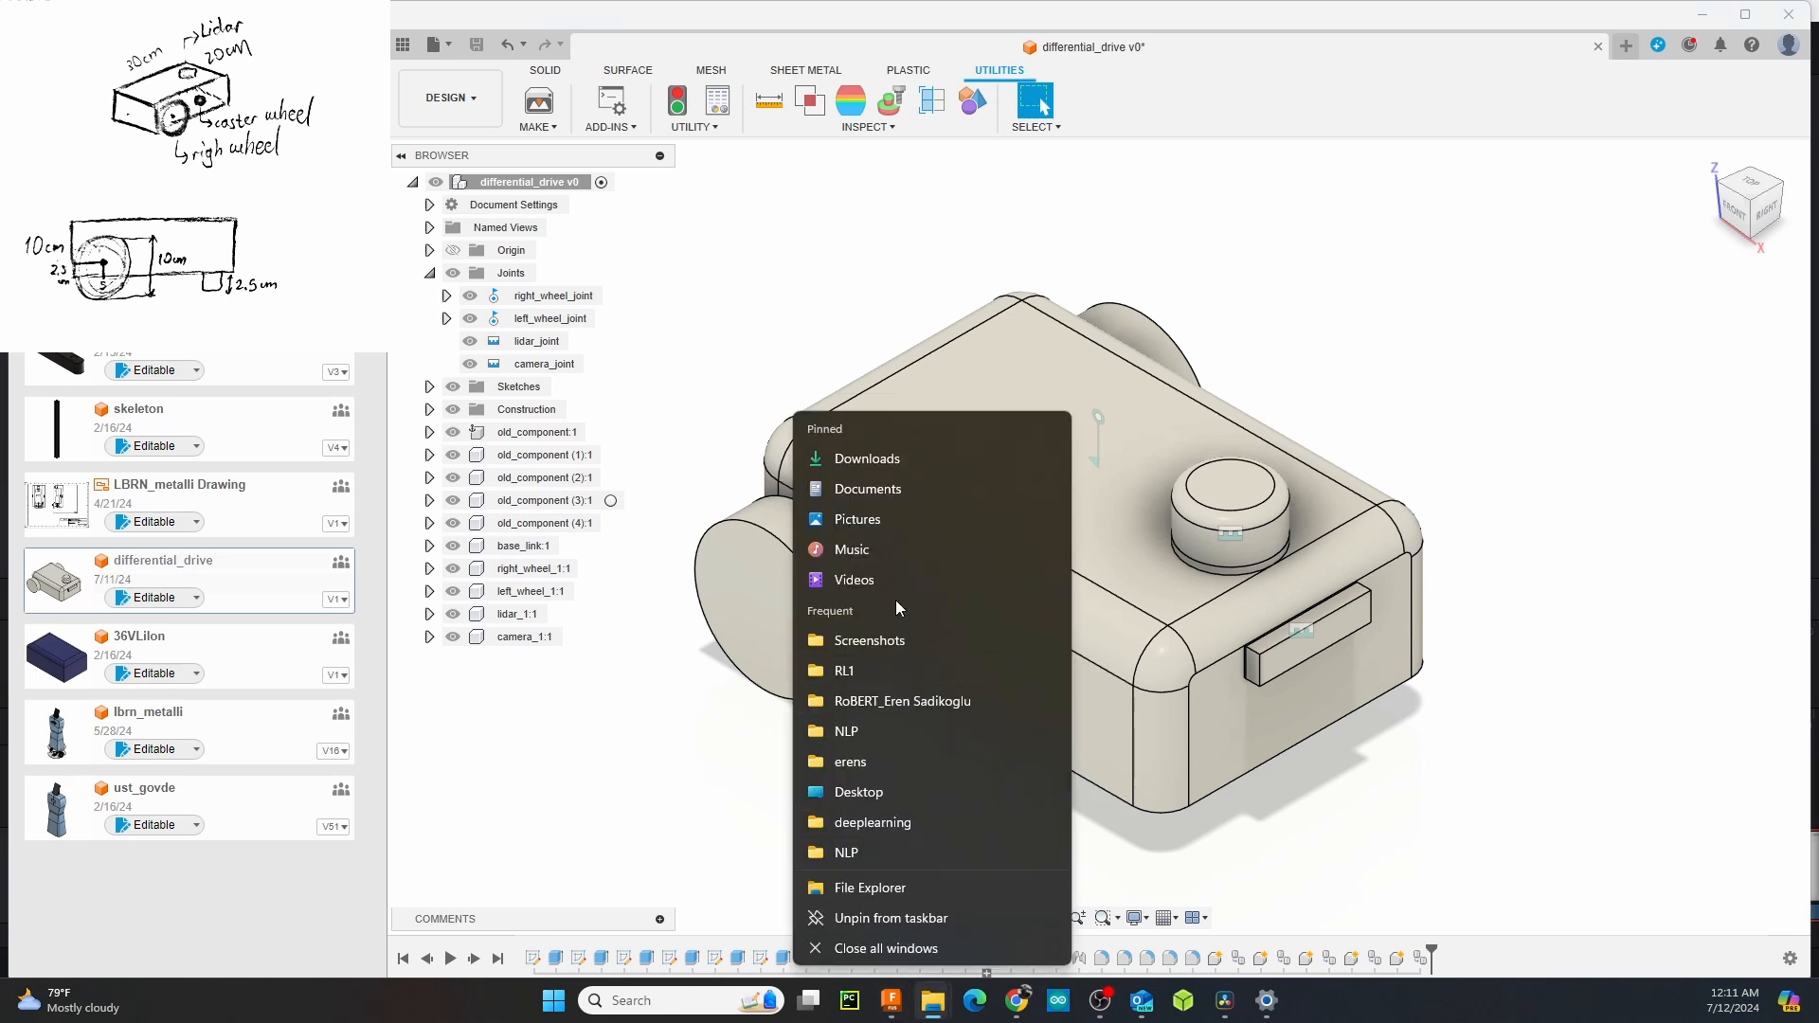
{"action": "left_click", "coordinate": [938, 487]}
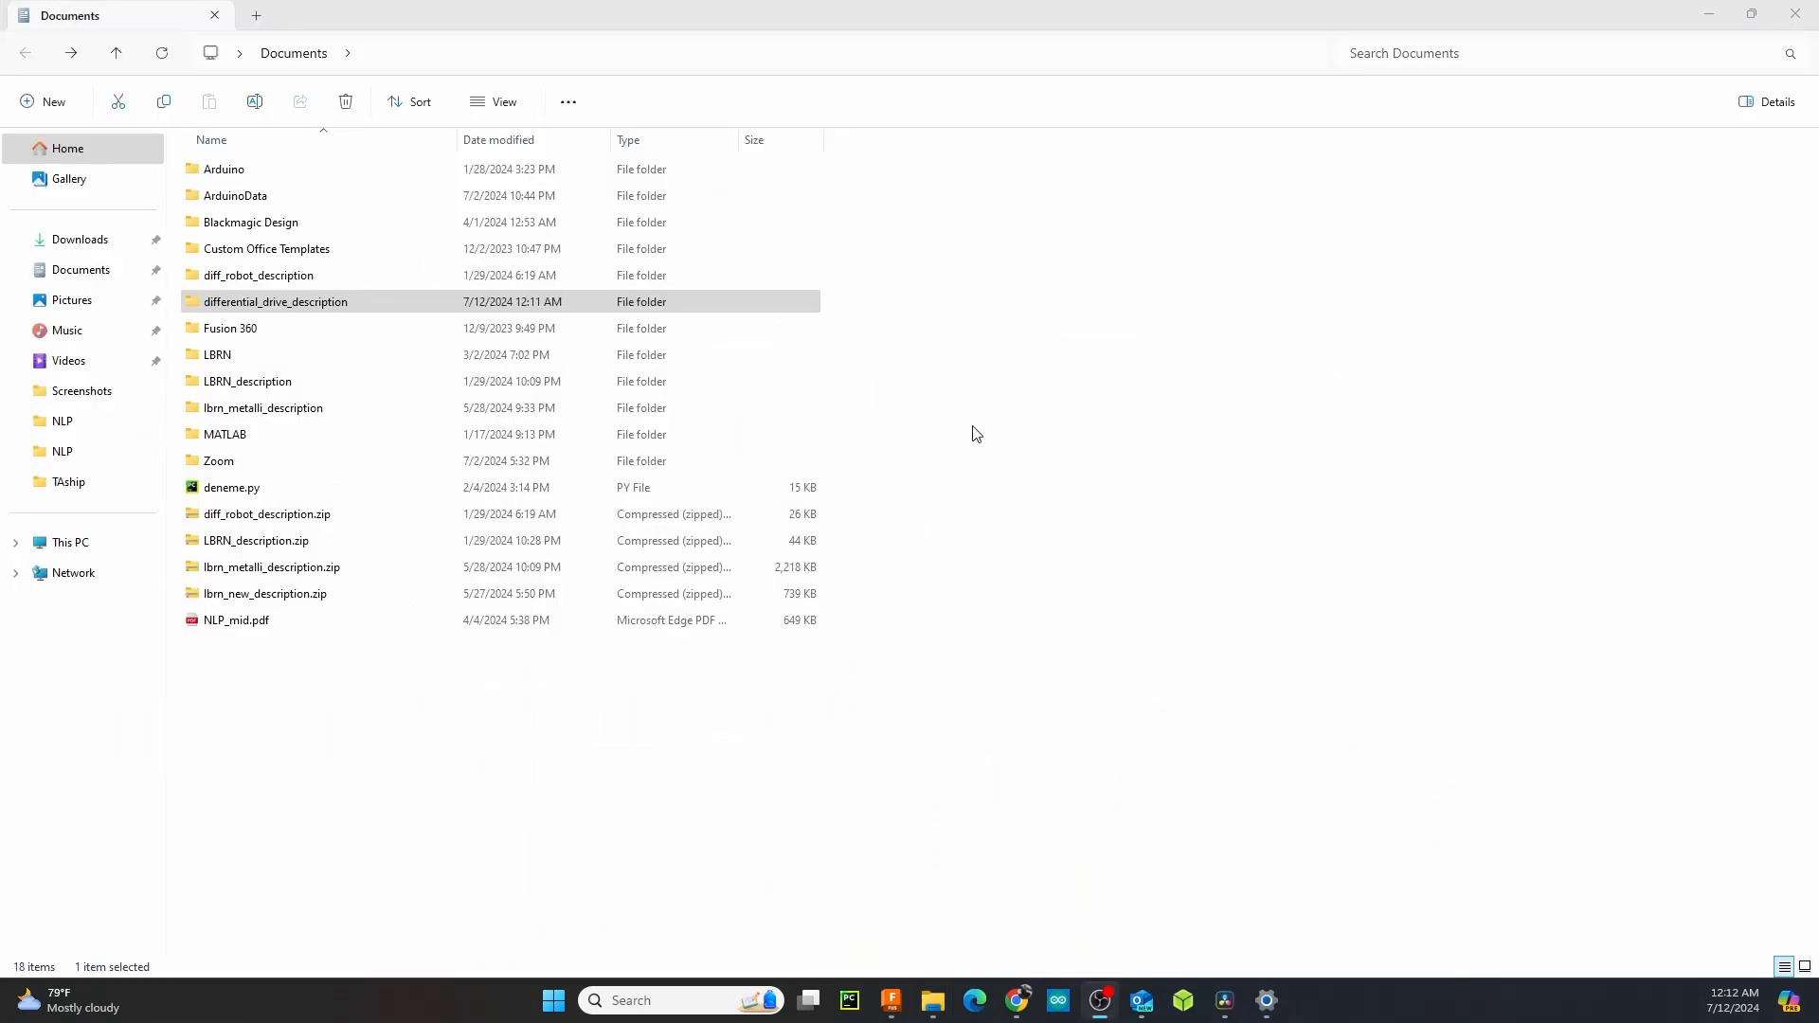
{"action": "left_click", "coordinate": [934, 359]}
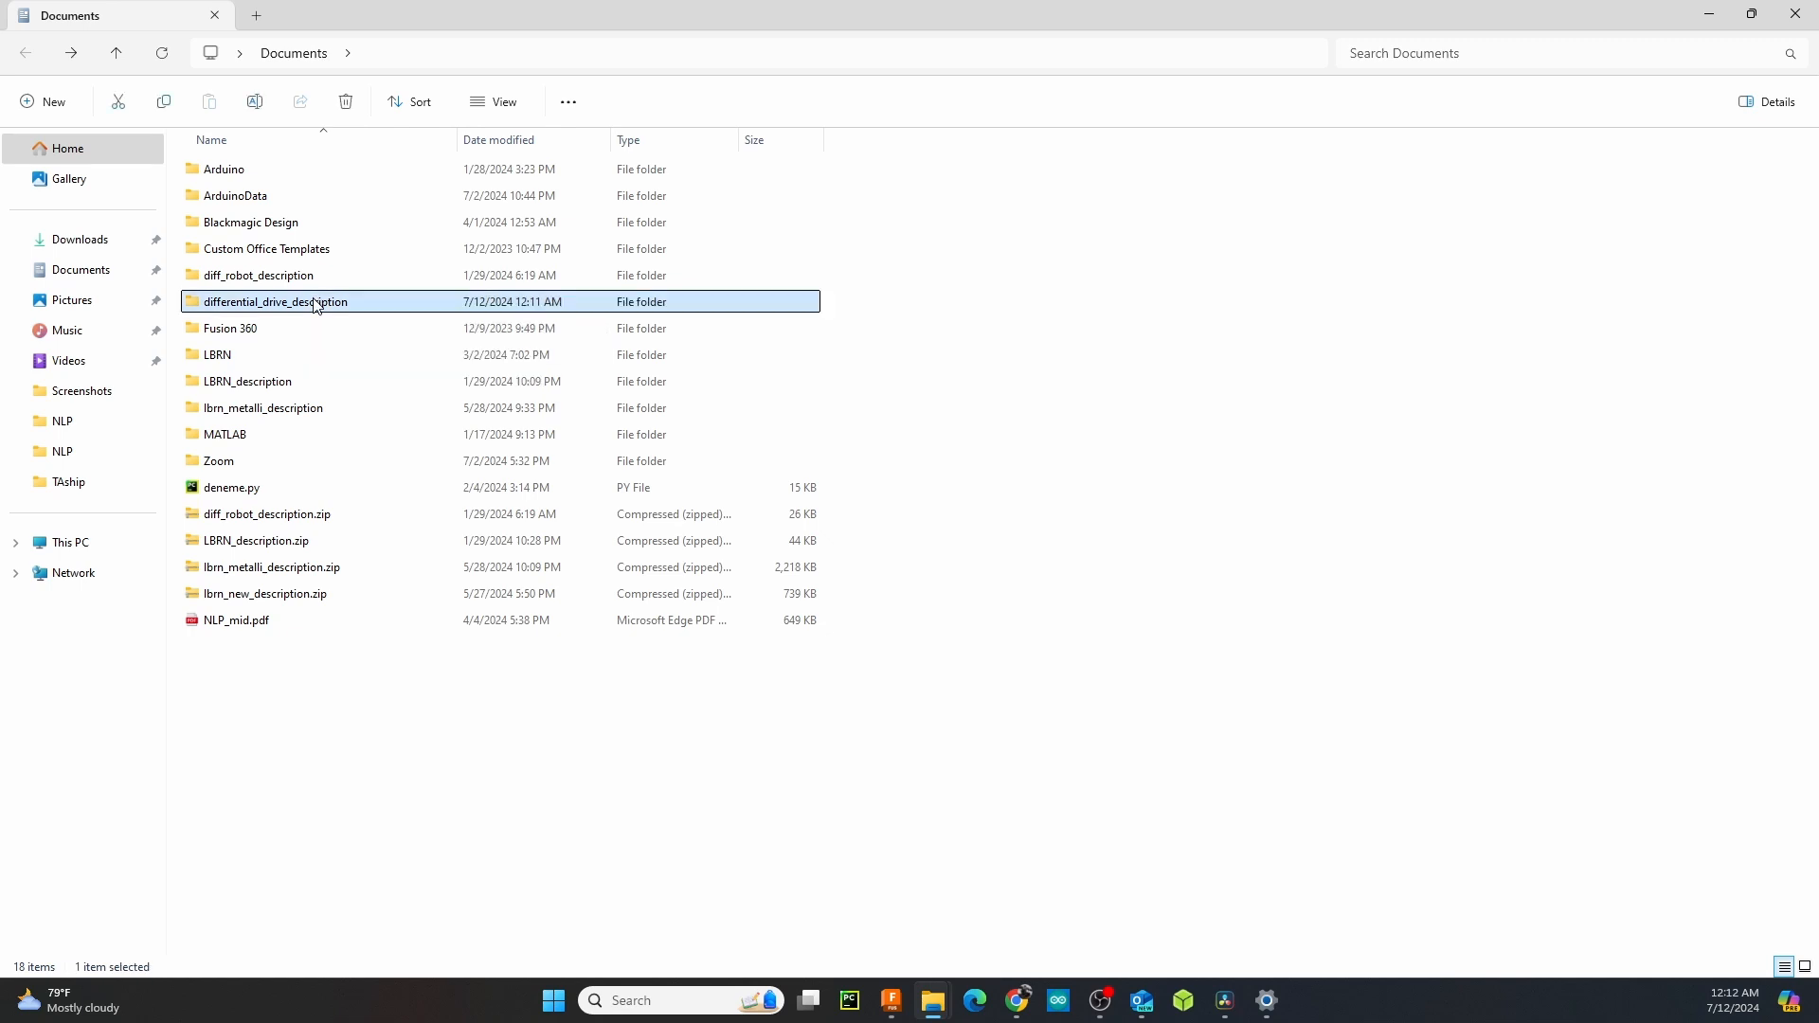
{"action": "double_click", "coordinate": [317, 303]}
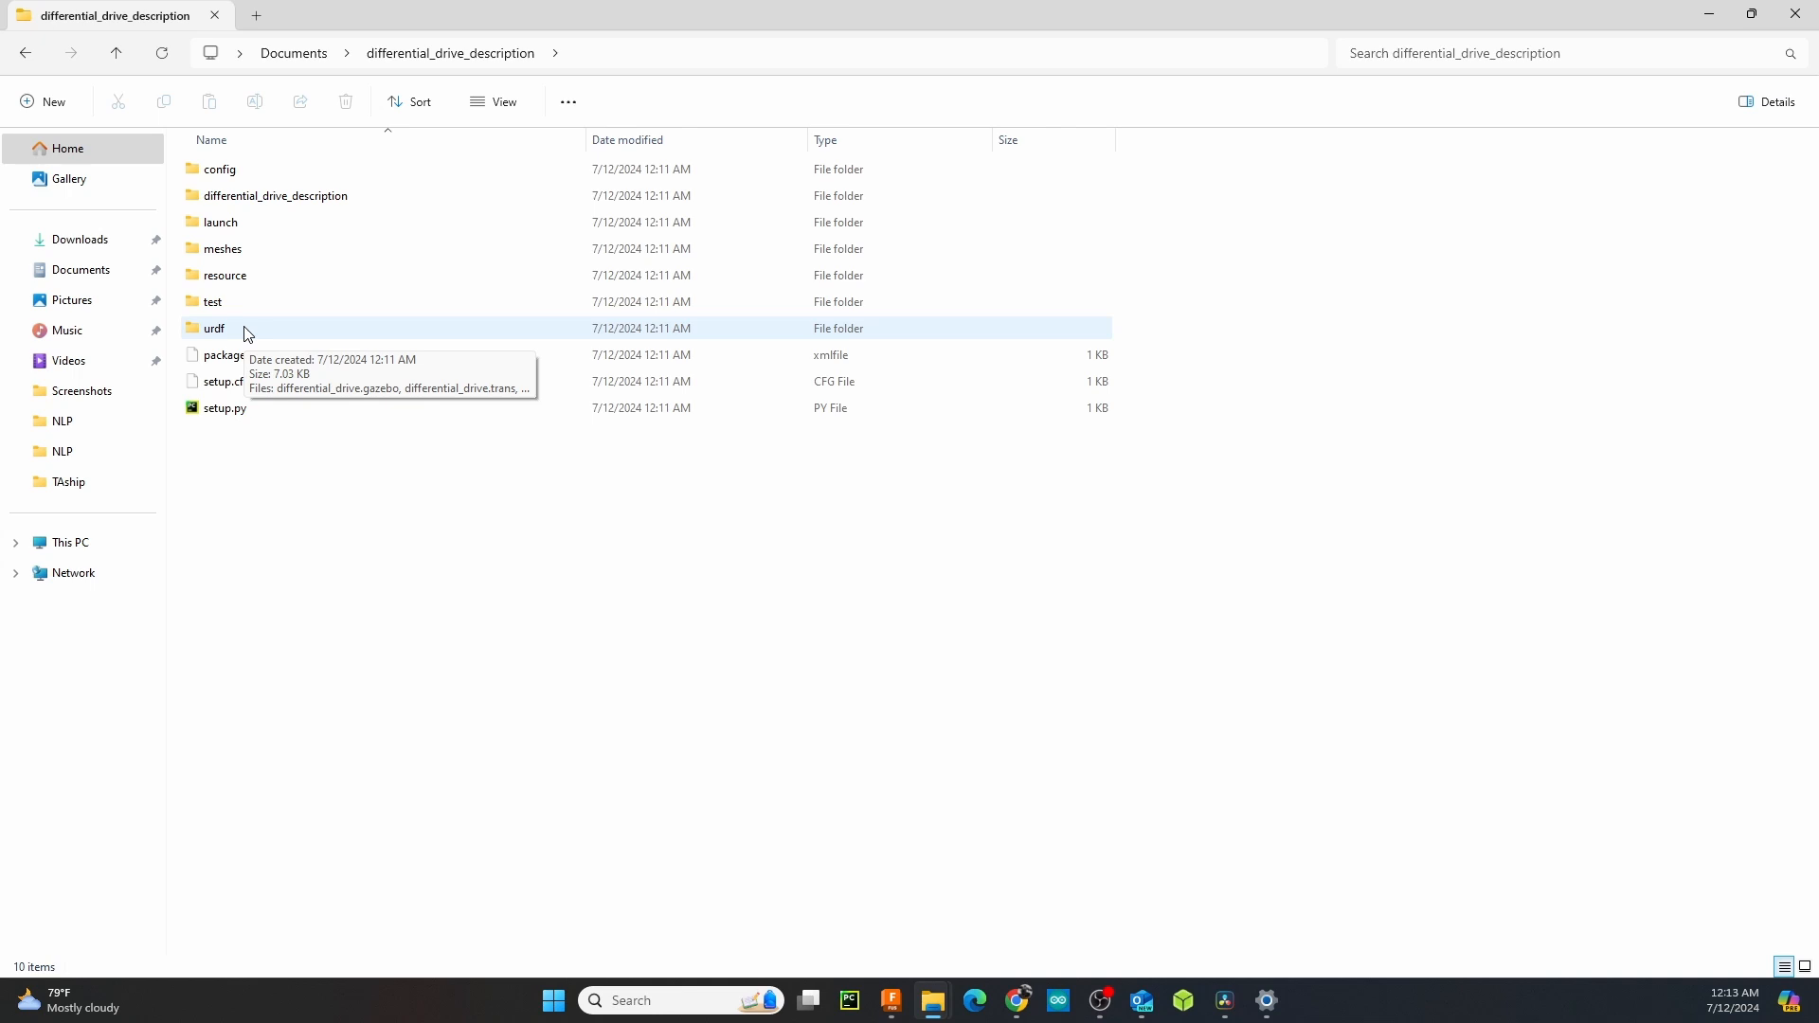
Open the package's meshes folder and look over the exported STL files
{"action": "left_click", "coordinate": [263, 252]}
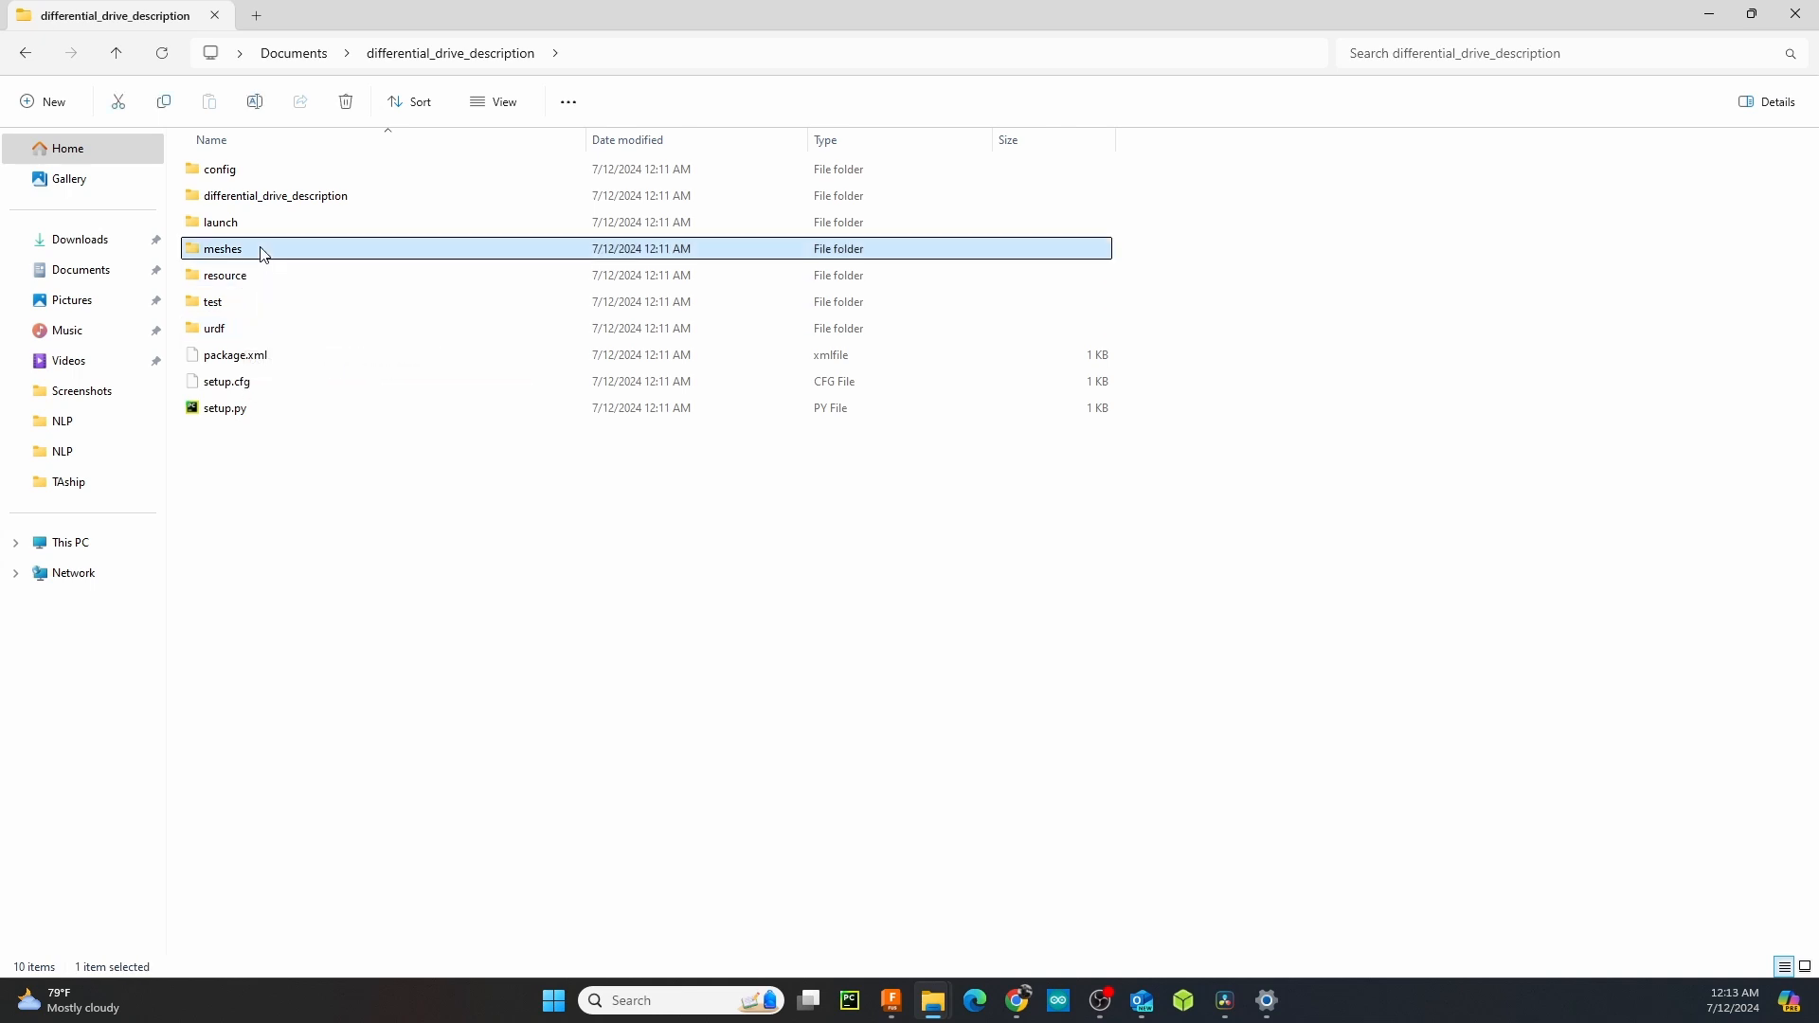
{"action": "double_click", "coordinate": [263, 252]}
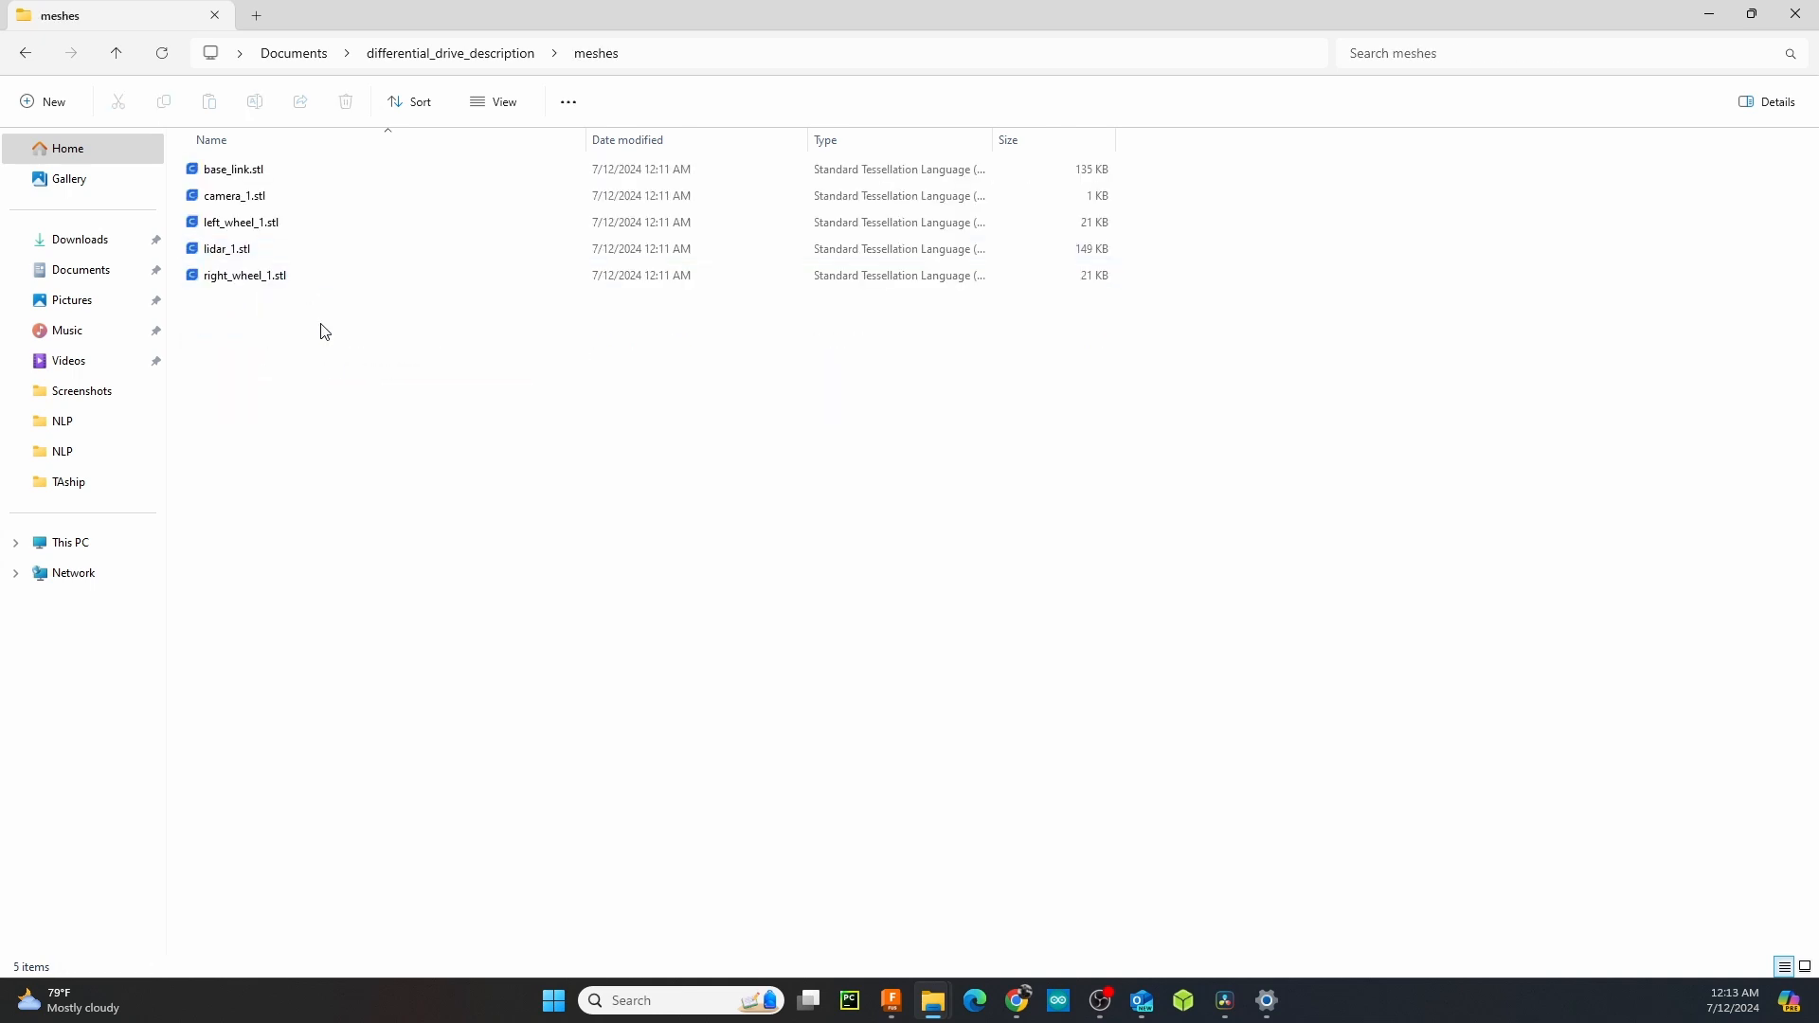
{"action": "left_click_drag", "start_coordinate": [340, 334], "coordinate": [261, 174]}
{"action": "left_click", "coordinate": [378, 365]}
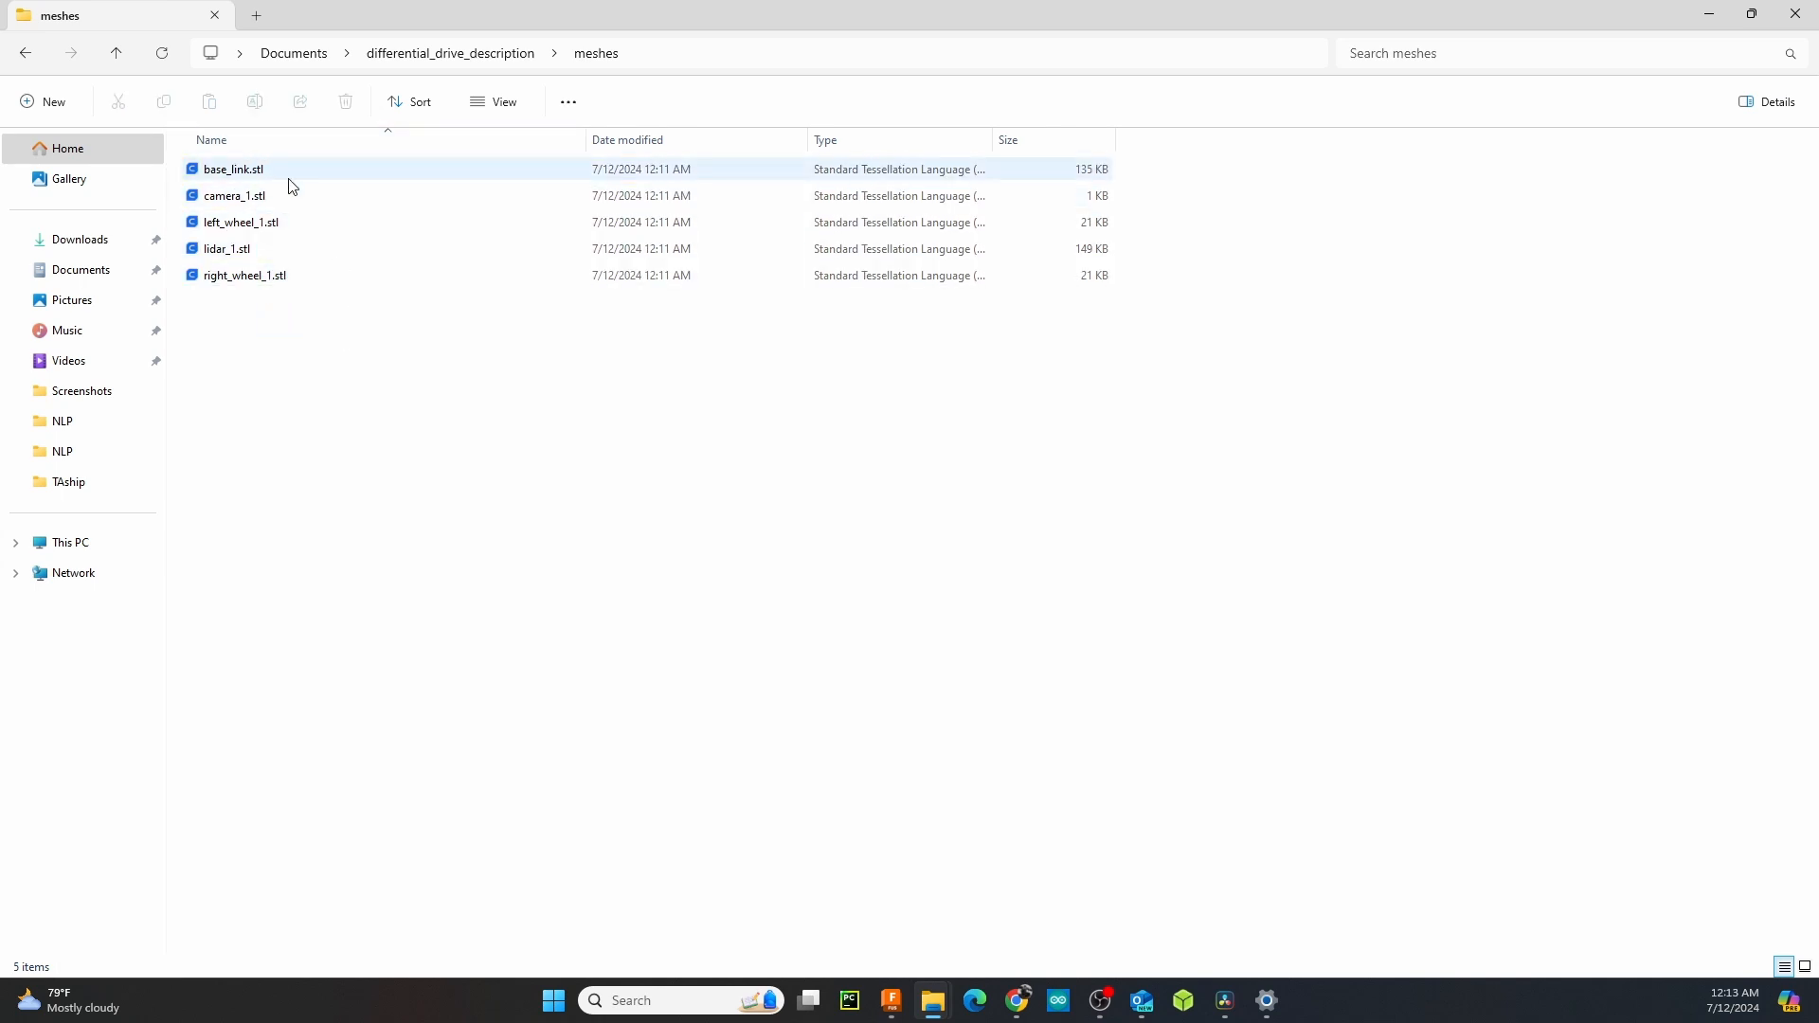
Go back to the package folder and open differential_drive.gazebo from its urdf folder
{"action": "left_click", "coordinate": [27, 53]}
{"action": "double_click", "coordinate": [353, 337]}
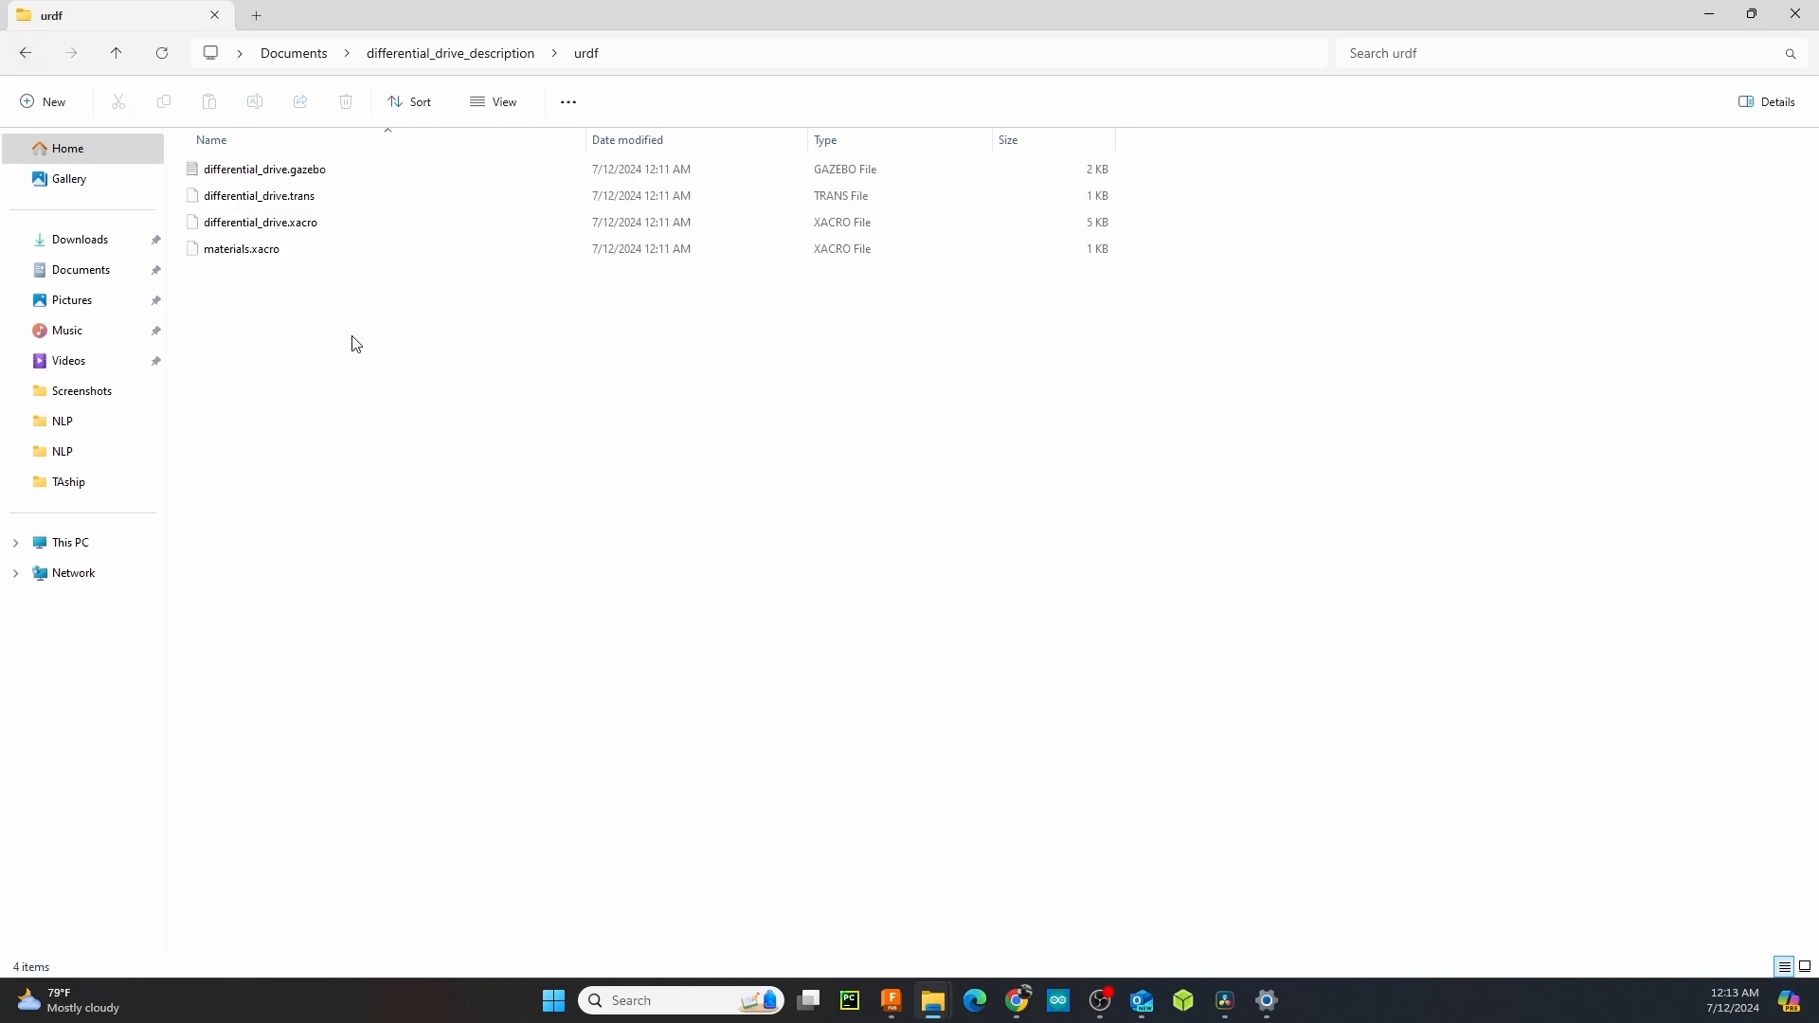
{"action": "double_click", "coordinate": [323, 169]}
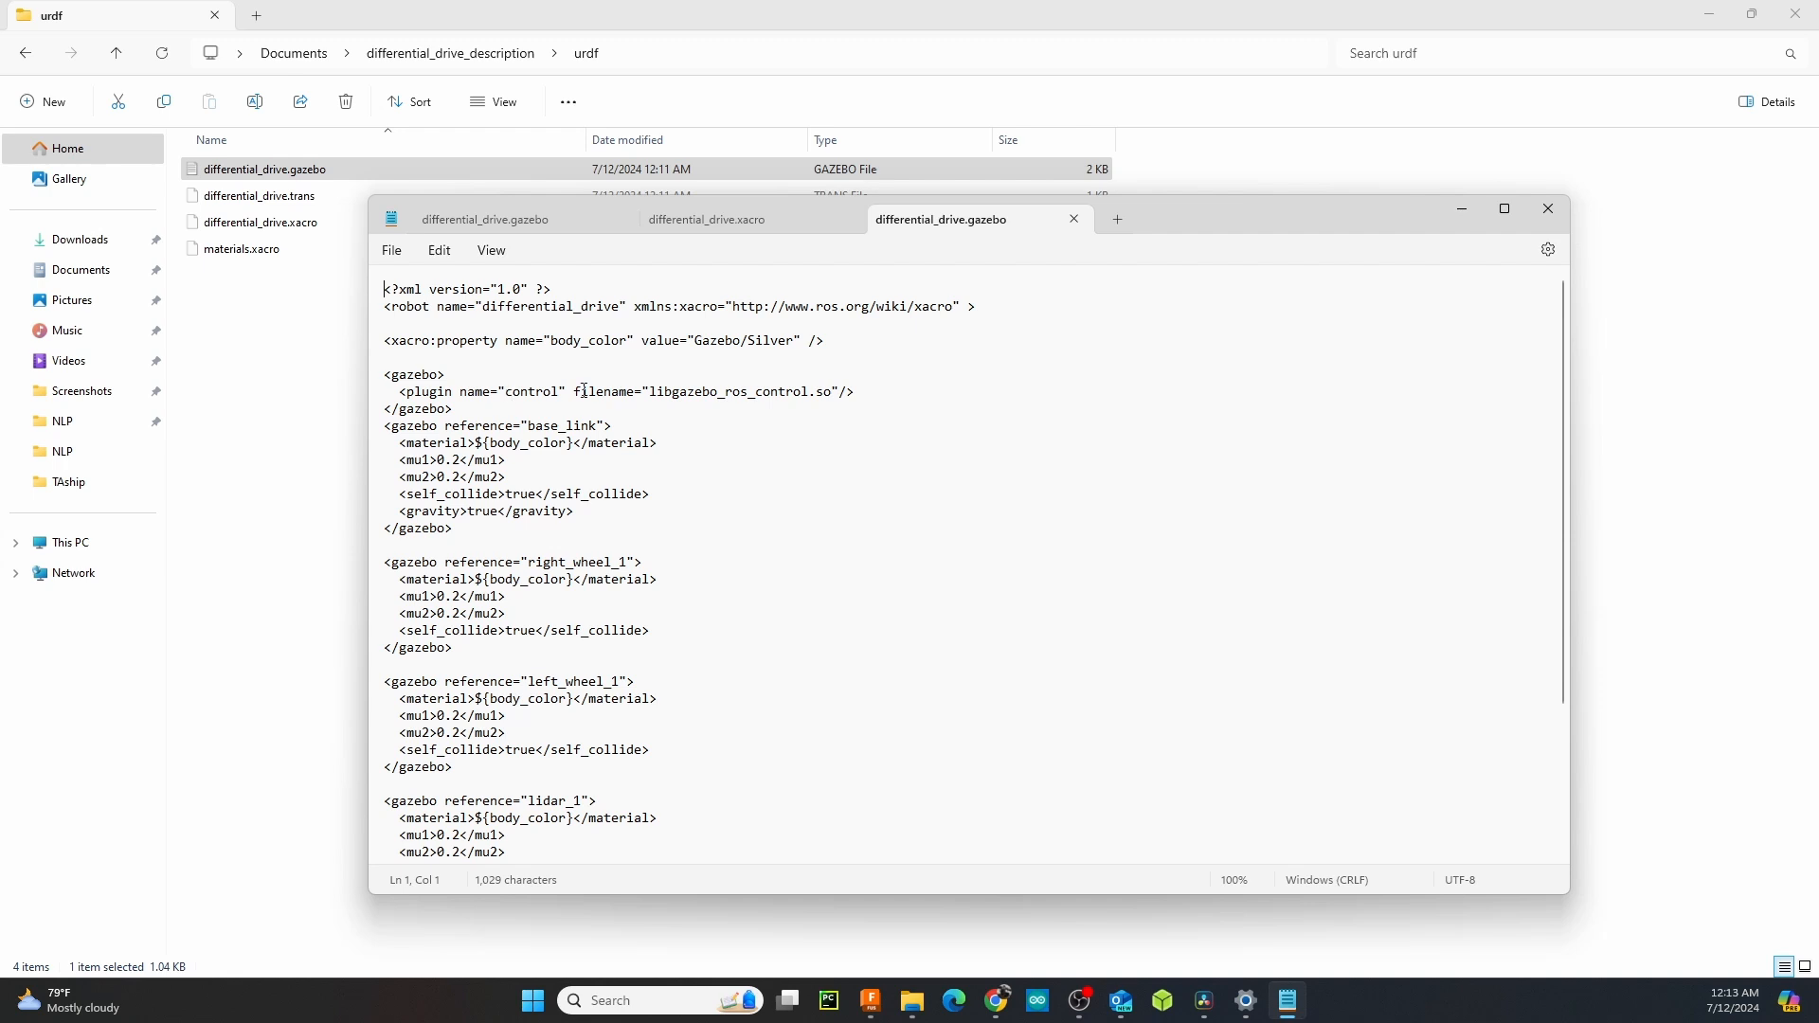
Examine the gazebo reference entries for the right wheel, left wheel and lidar links in the file
{"action": "scroll", "coordinate": [584, 391], "scroll_direction": "down", "scroll_amount": 2}
{"action": "left_click_drag", "start_coordinate": [528, 496], "coordinate": [652, 504]}
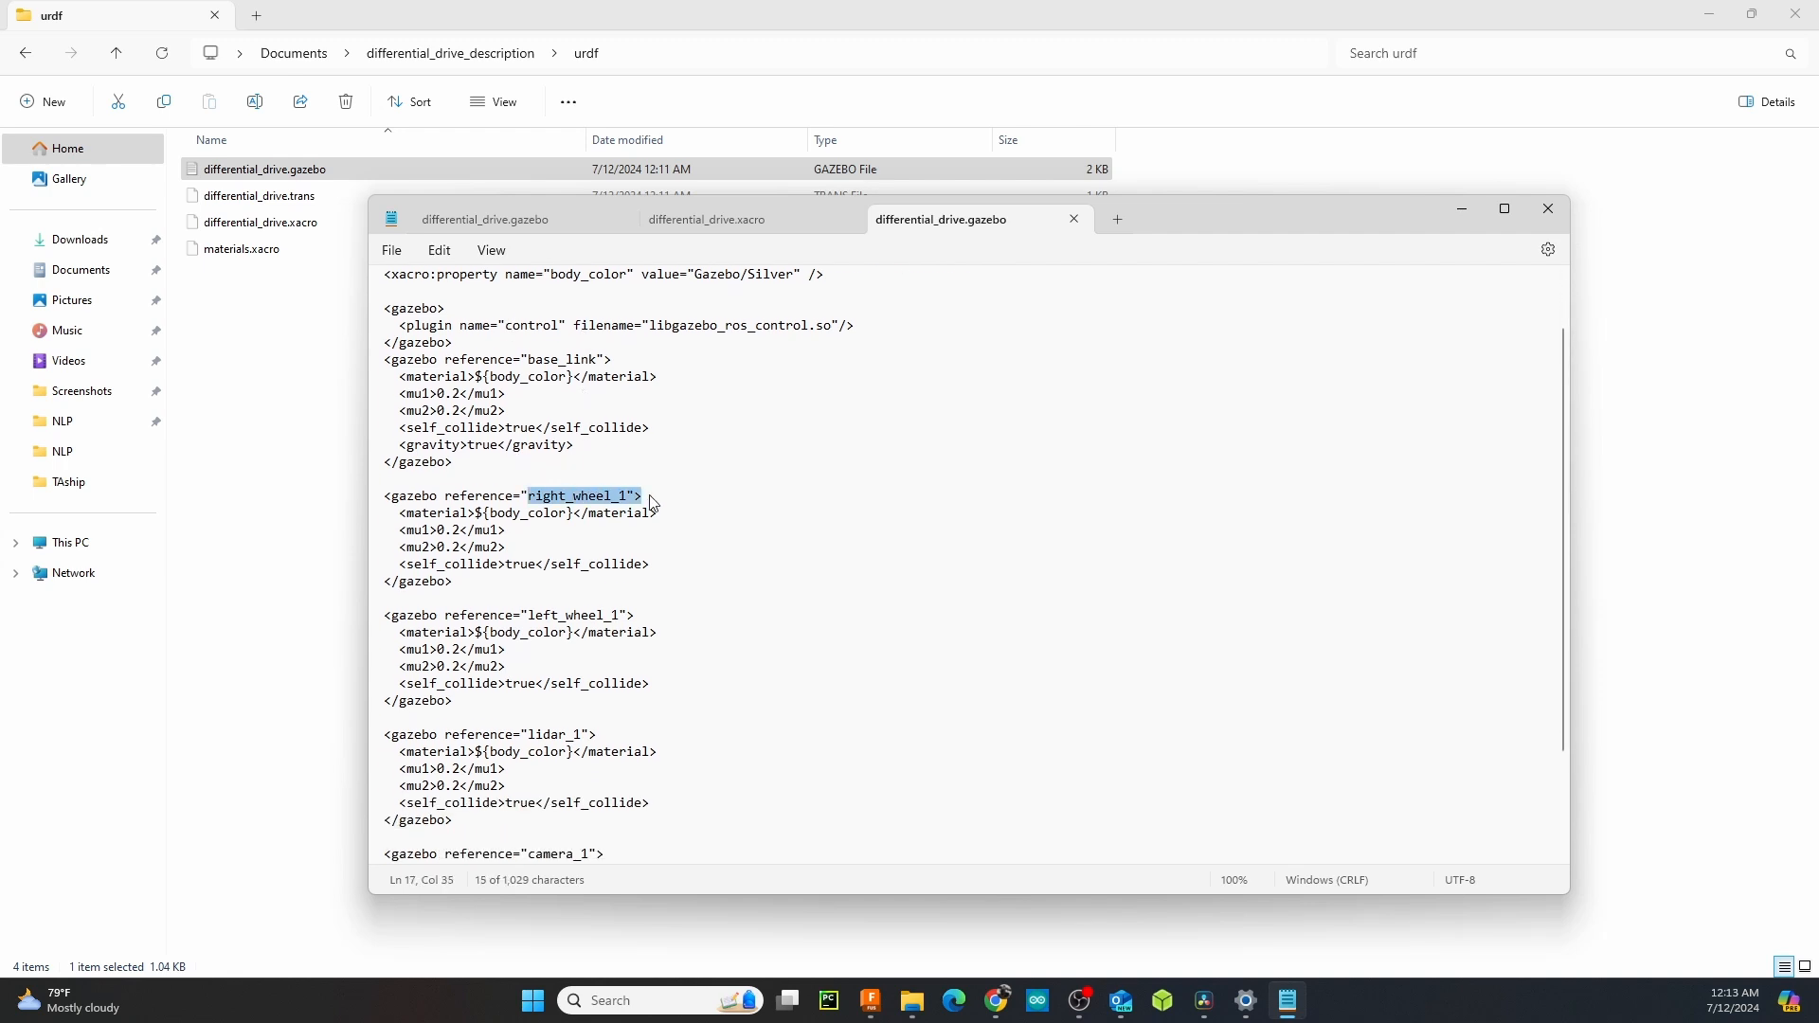
{"action": "left_click_drag", "start_coordinate": [521, 616], "coordinate": [652, 617]}
{"action": "scroll", "coordinate": [569, 616], "scroll_direction": "down", "scroll_amount": 2}
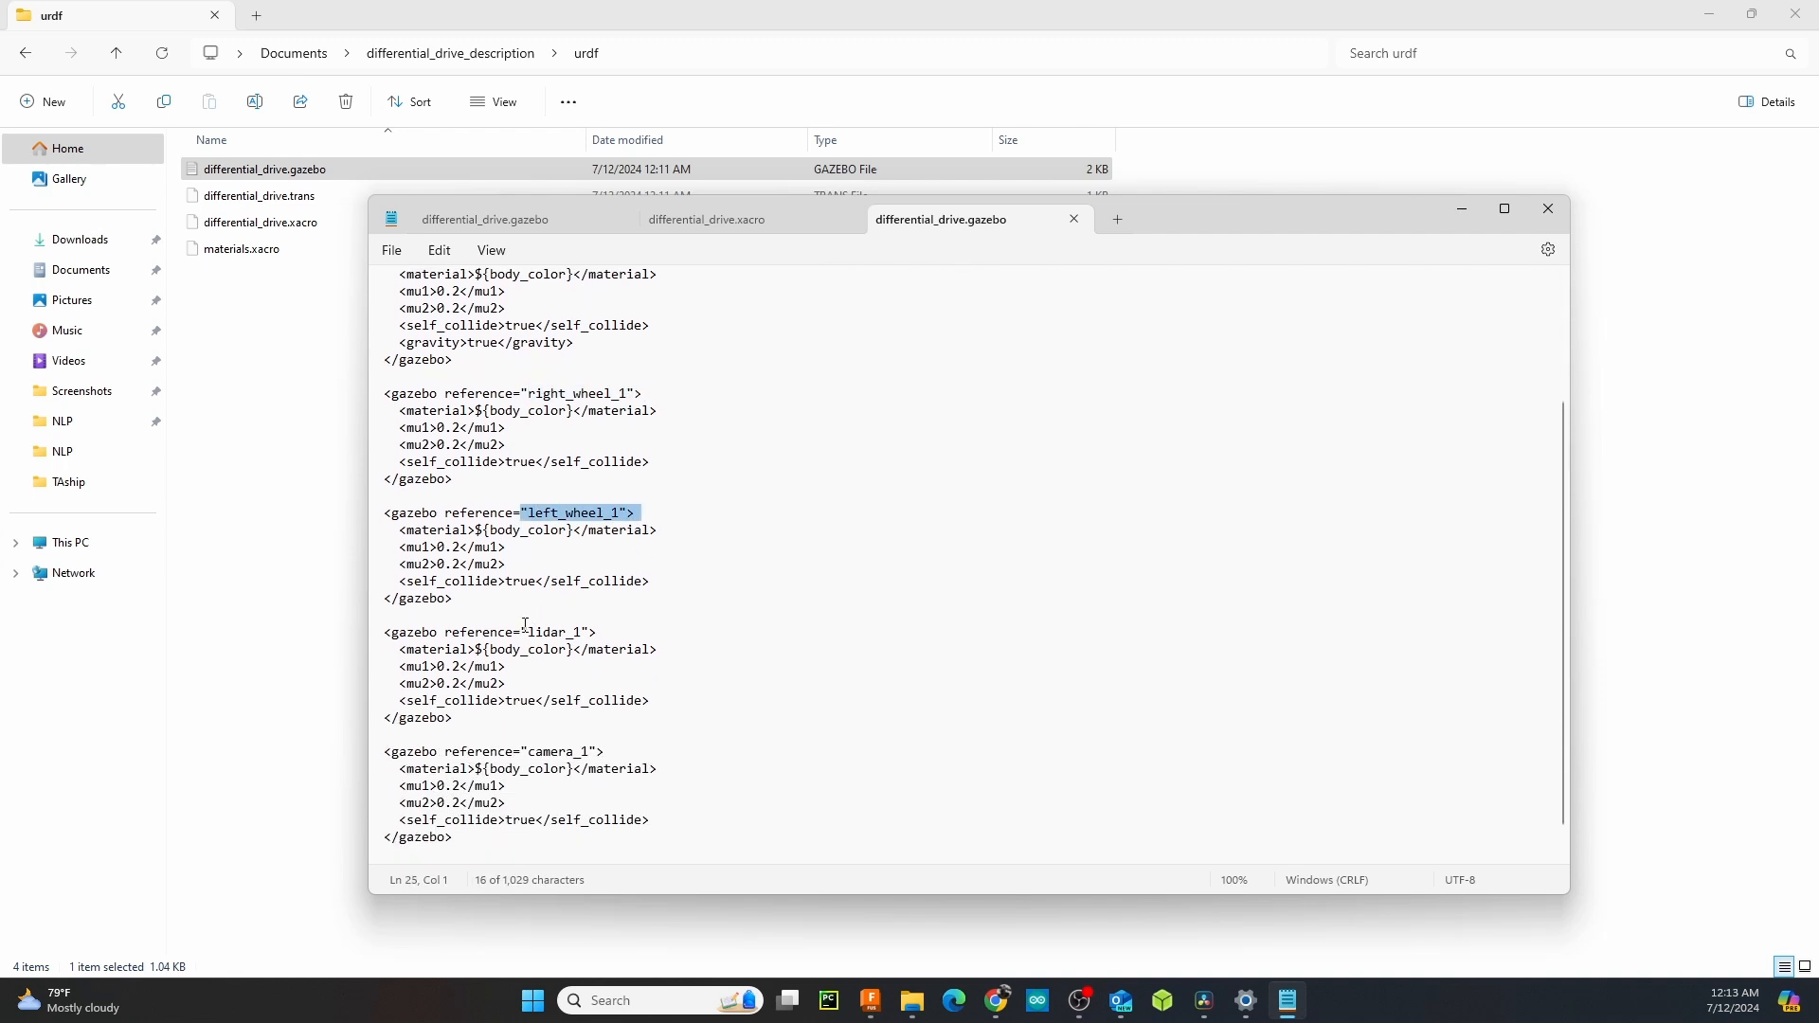
{"action": "left_click_drag", "start_coordinate": [523, 632], "coordinate": [606, 633]}
{"action": "scroll", "coordinate": [627, 664], "scroll_direction": "down", "scroll_amount": 1}
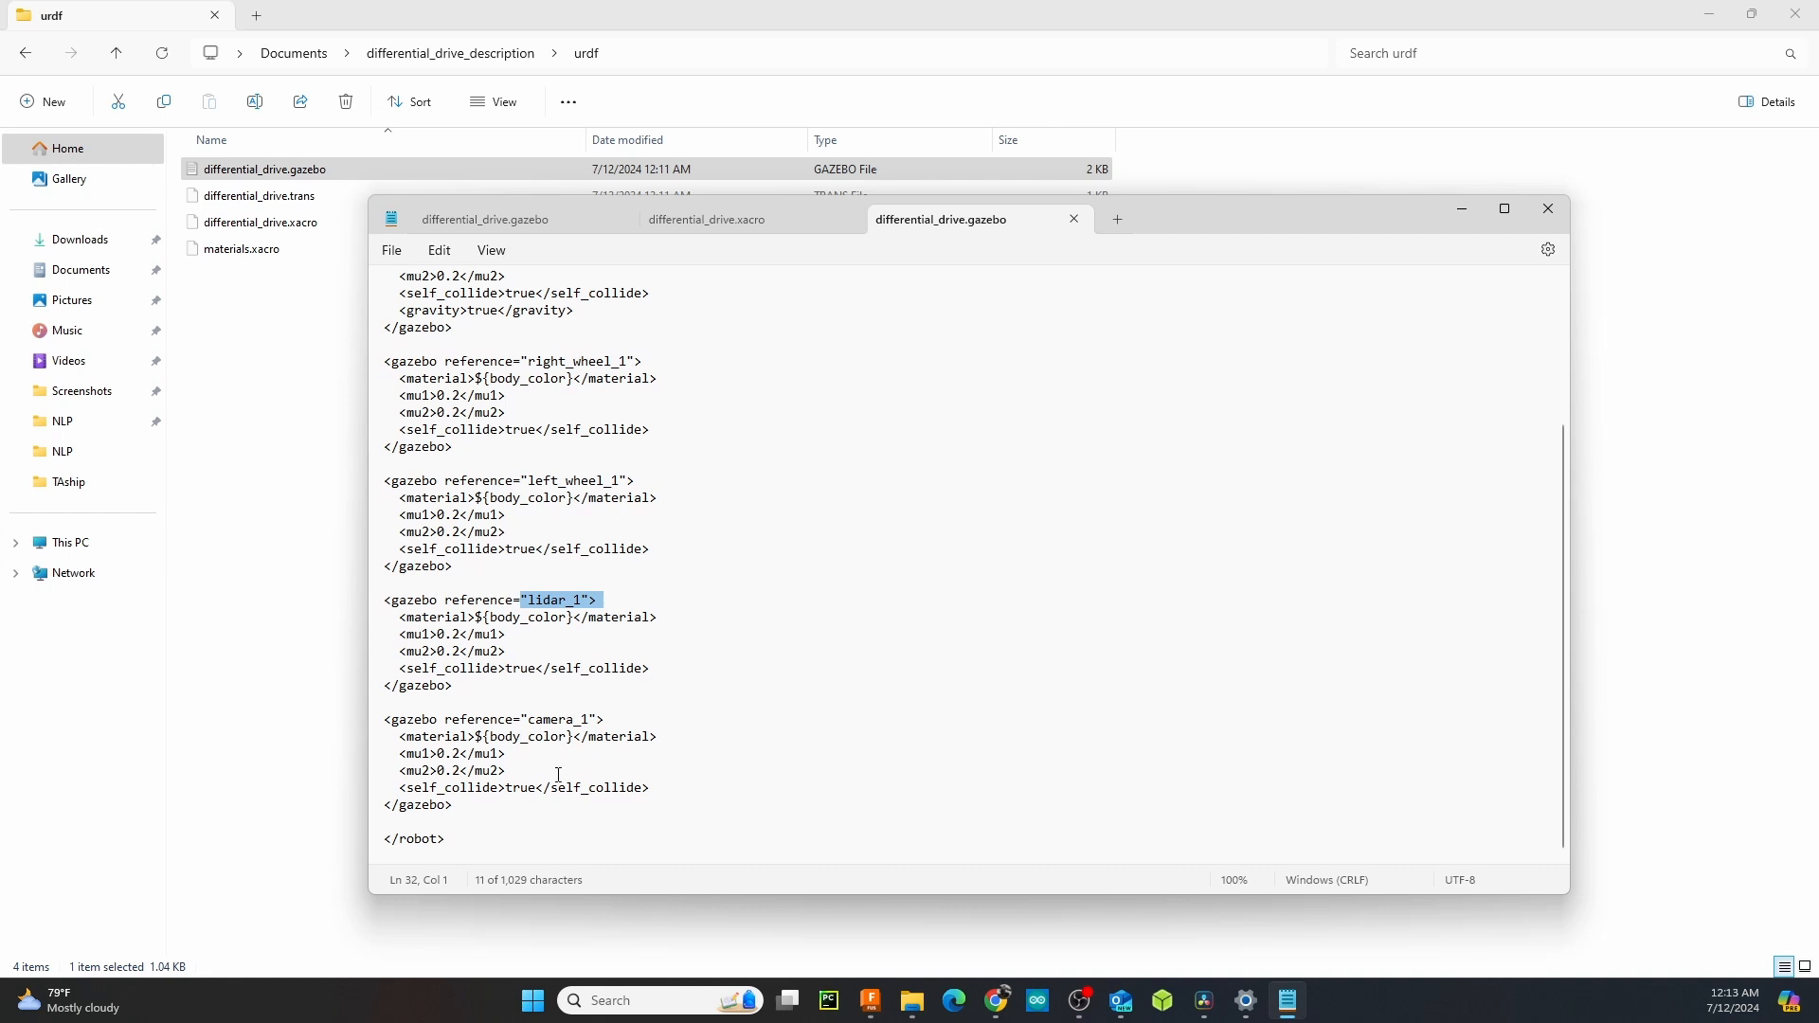
Switch to the open differential_drive.xacro file and examine the inertial, visual and collision definitions of the base_link and right_wheel_1 links
{"action": "scroll", "coordinate": [611, 715], "scroll_direction": "up", "scroll_amount": 4}
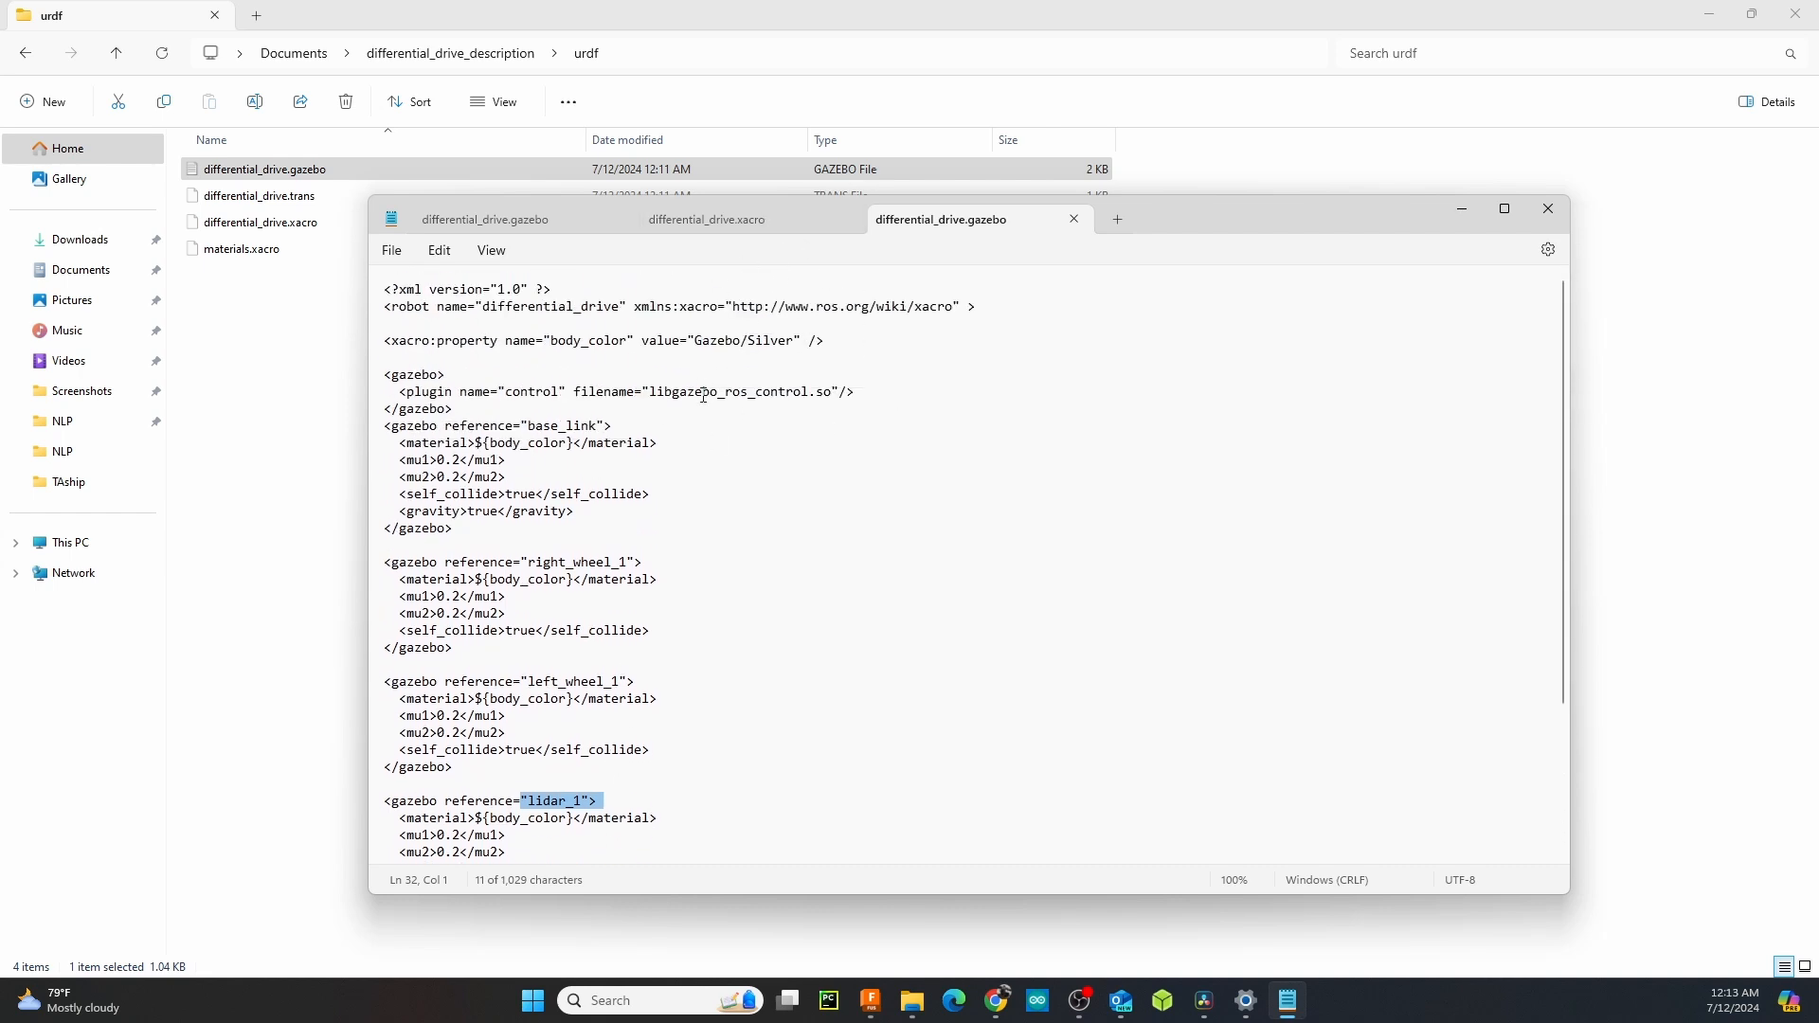
{"action": "left_click", "coordinate": [730, 225]}
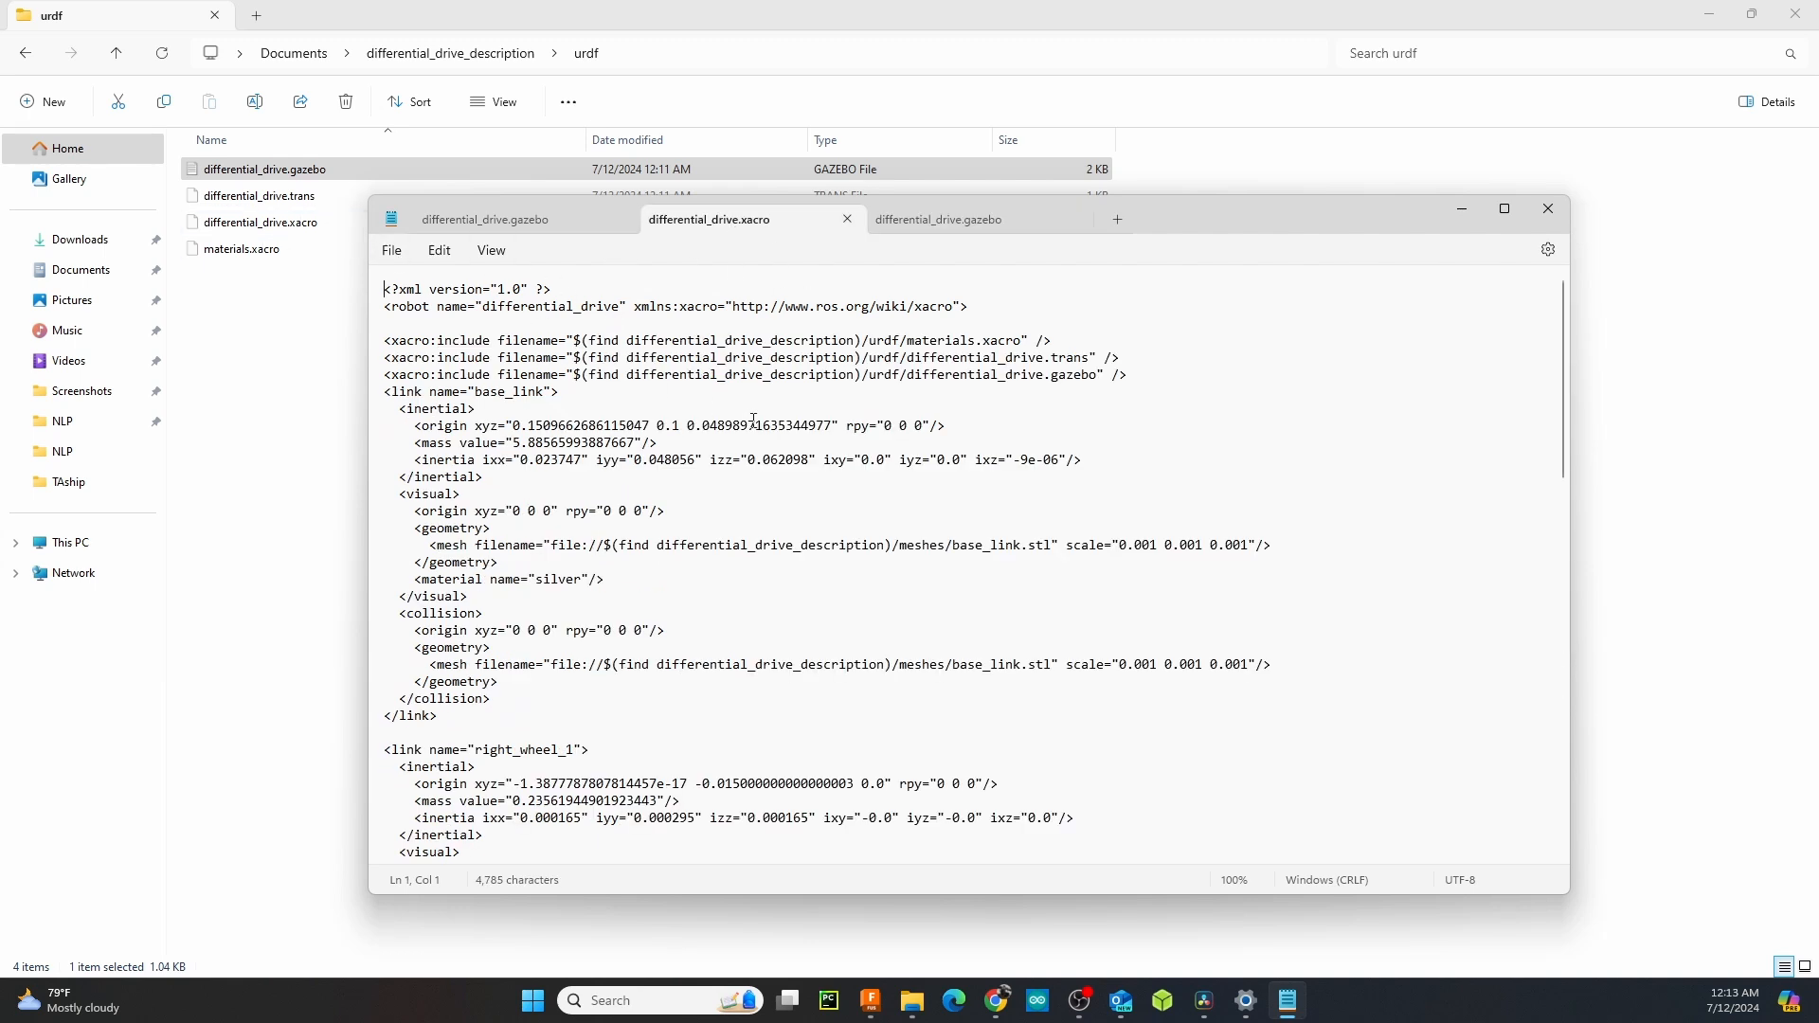
{"action": "scroll", "coordinate": [766, 417], "scroll_direction": "down", "scroll_amount": 1}
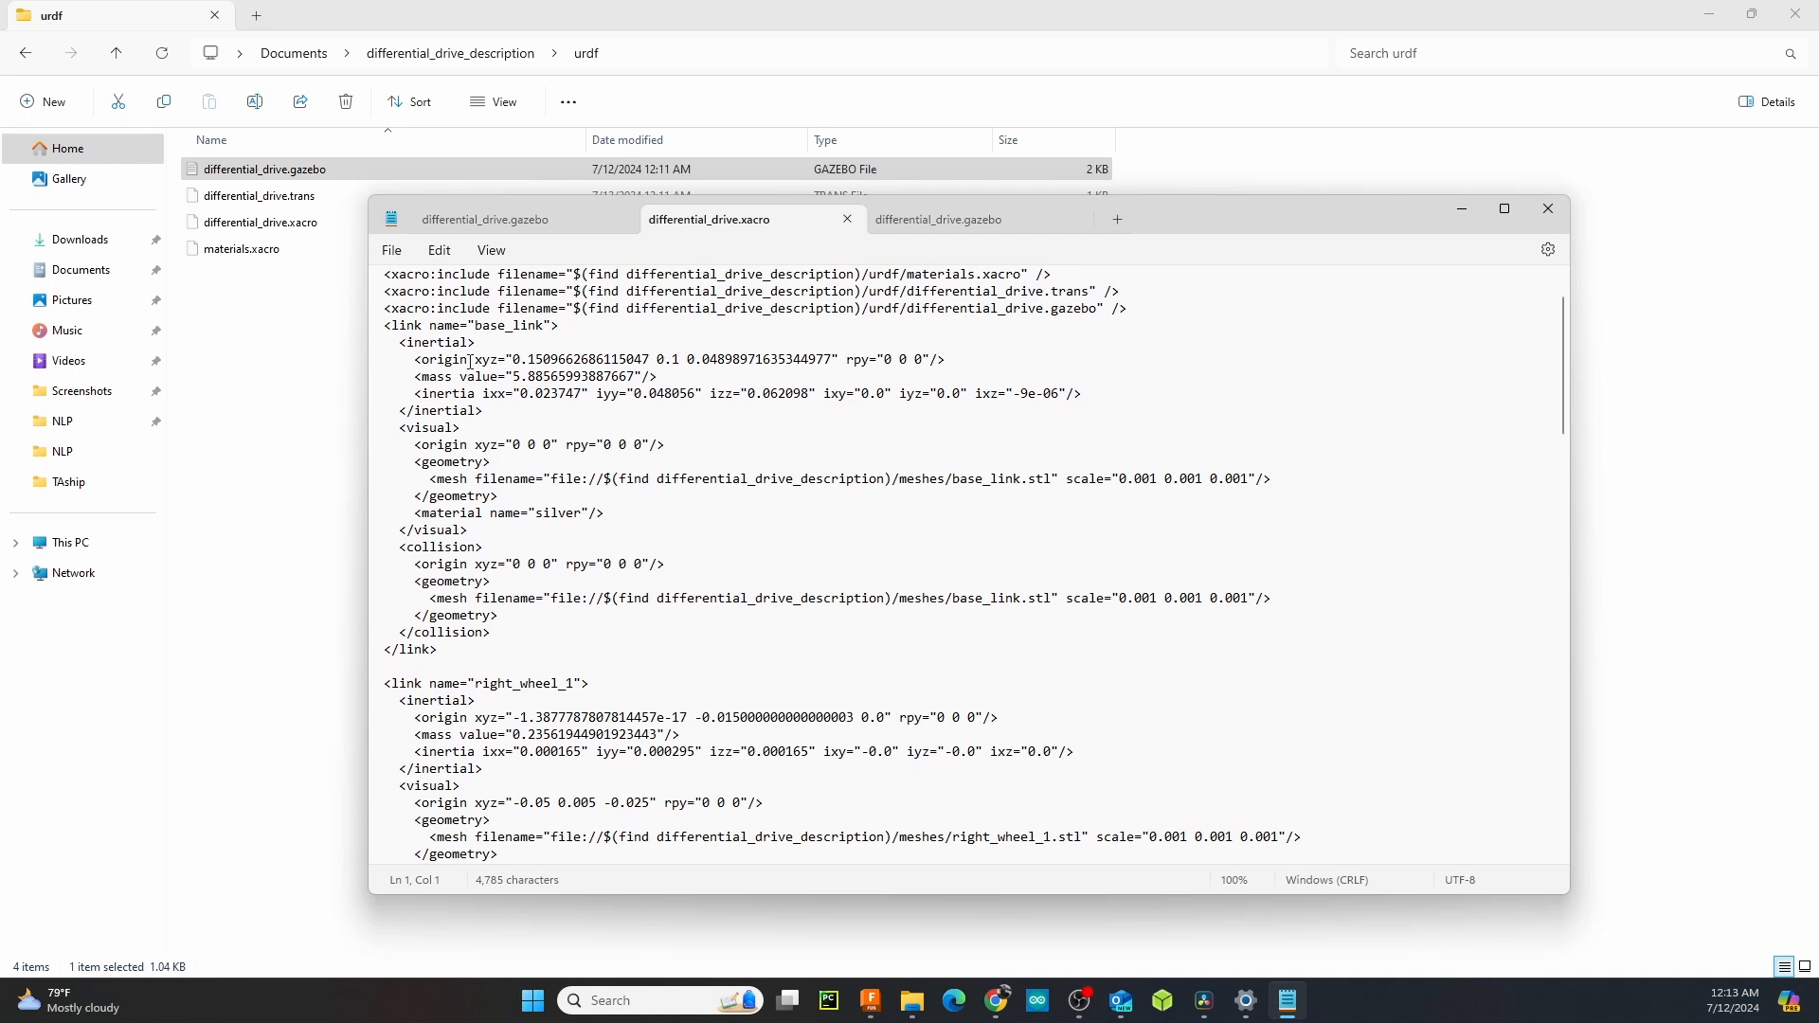
{"action": "scroll", "coordinate": [663, 434], "scroll_direction": "down", "scroll_amount": 4}
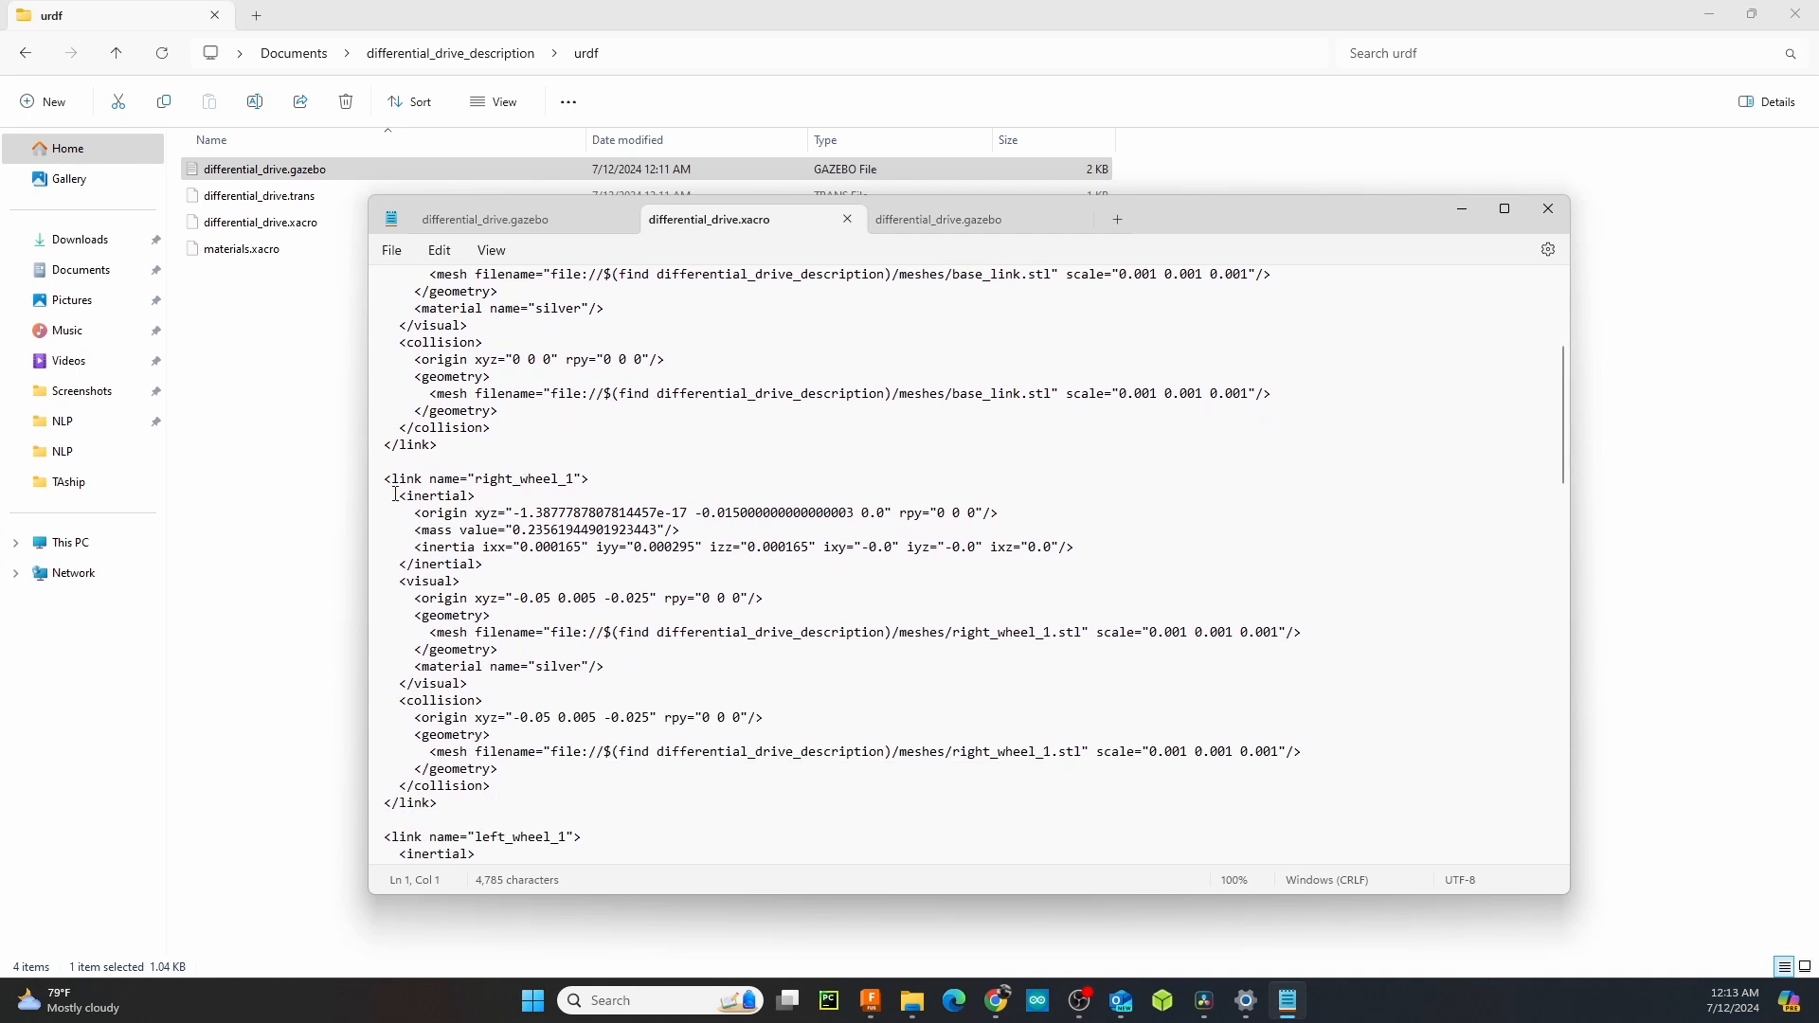
{"action": "left_click_drag", "start_coordinate": [396, 494], "coordinate": [741, 559]}
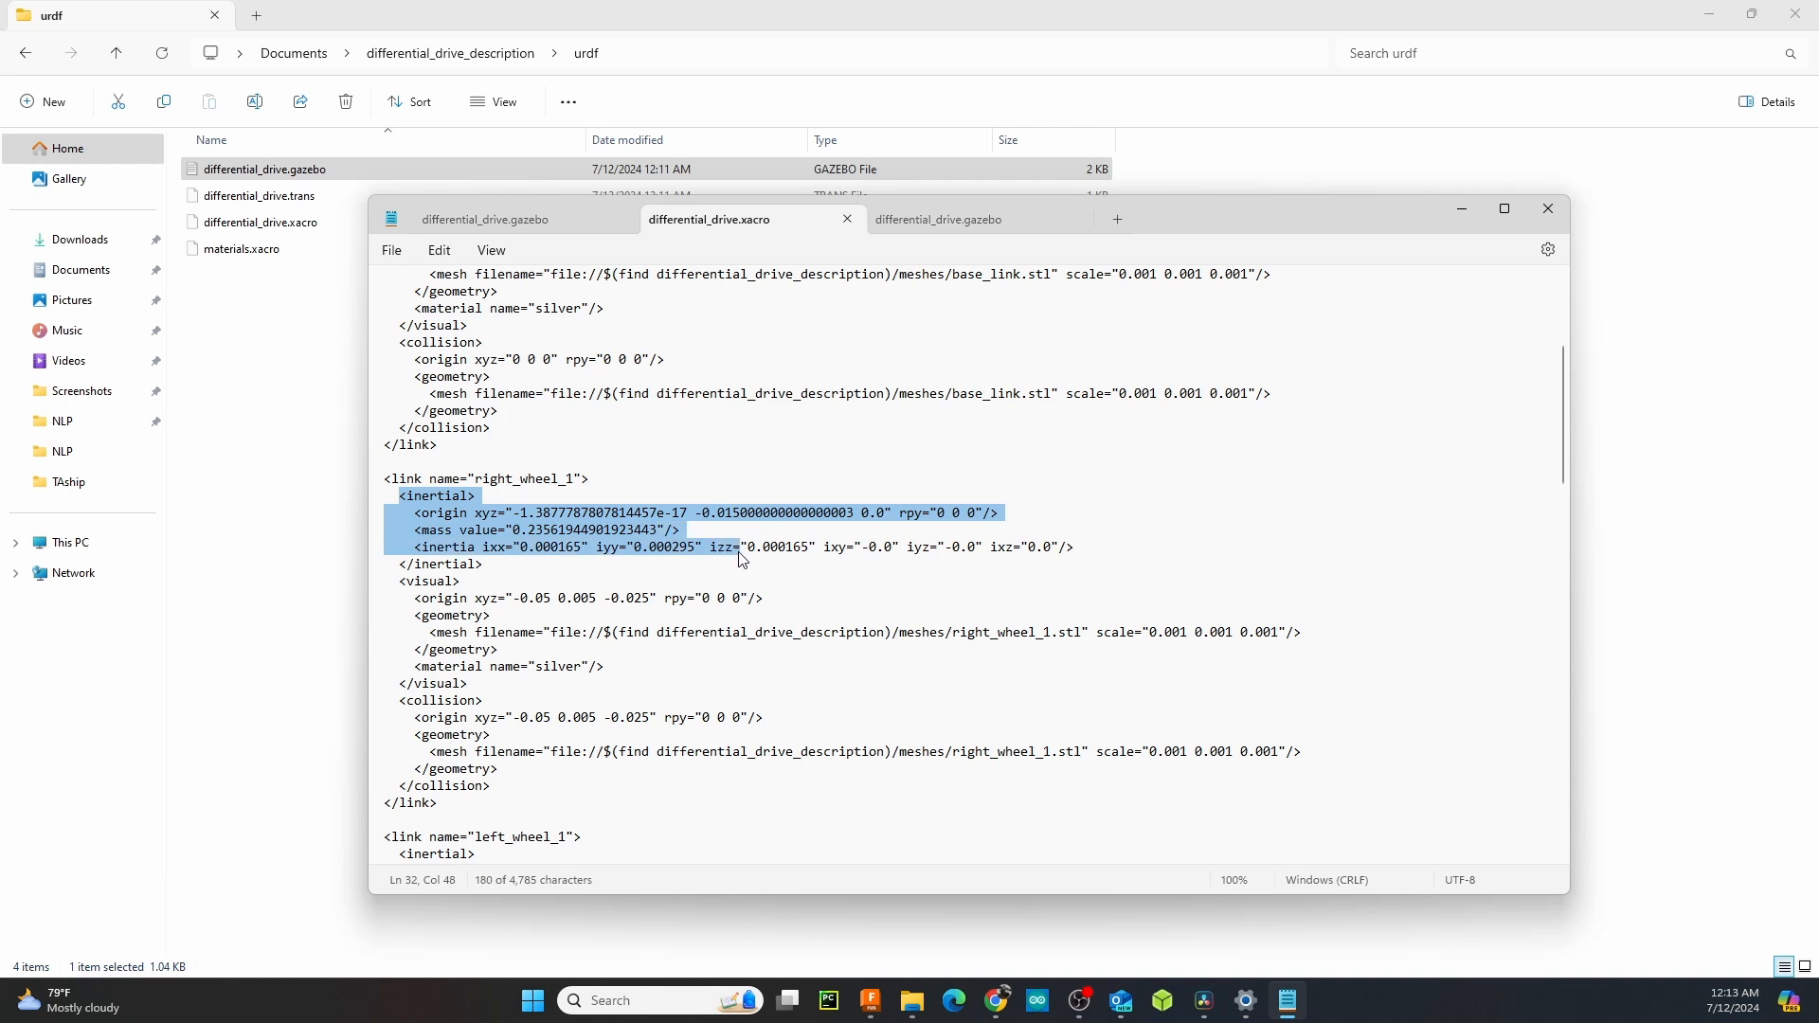
{"action": "left_click", "coordinate": [710, 514]}
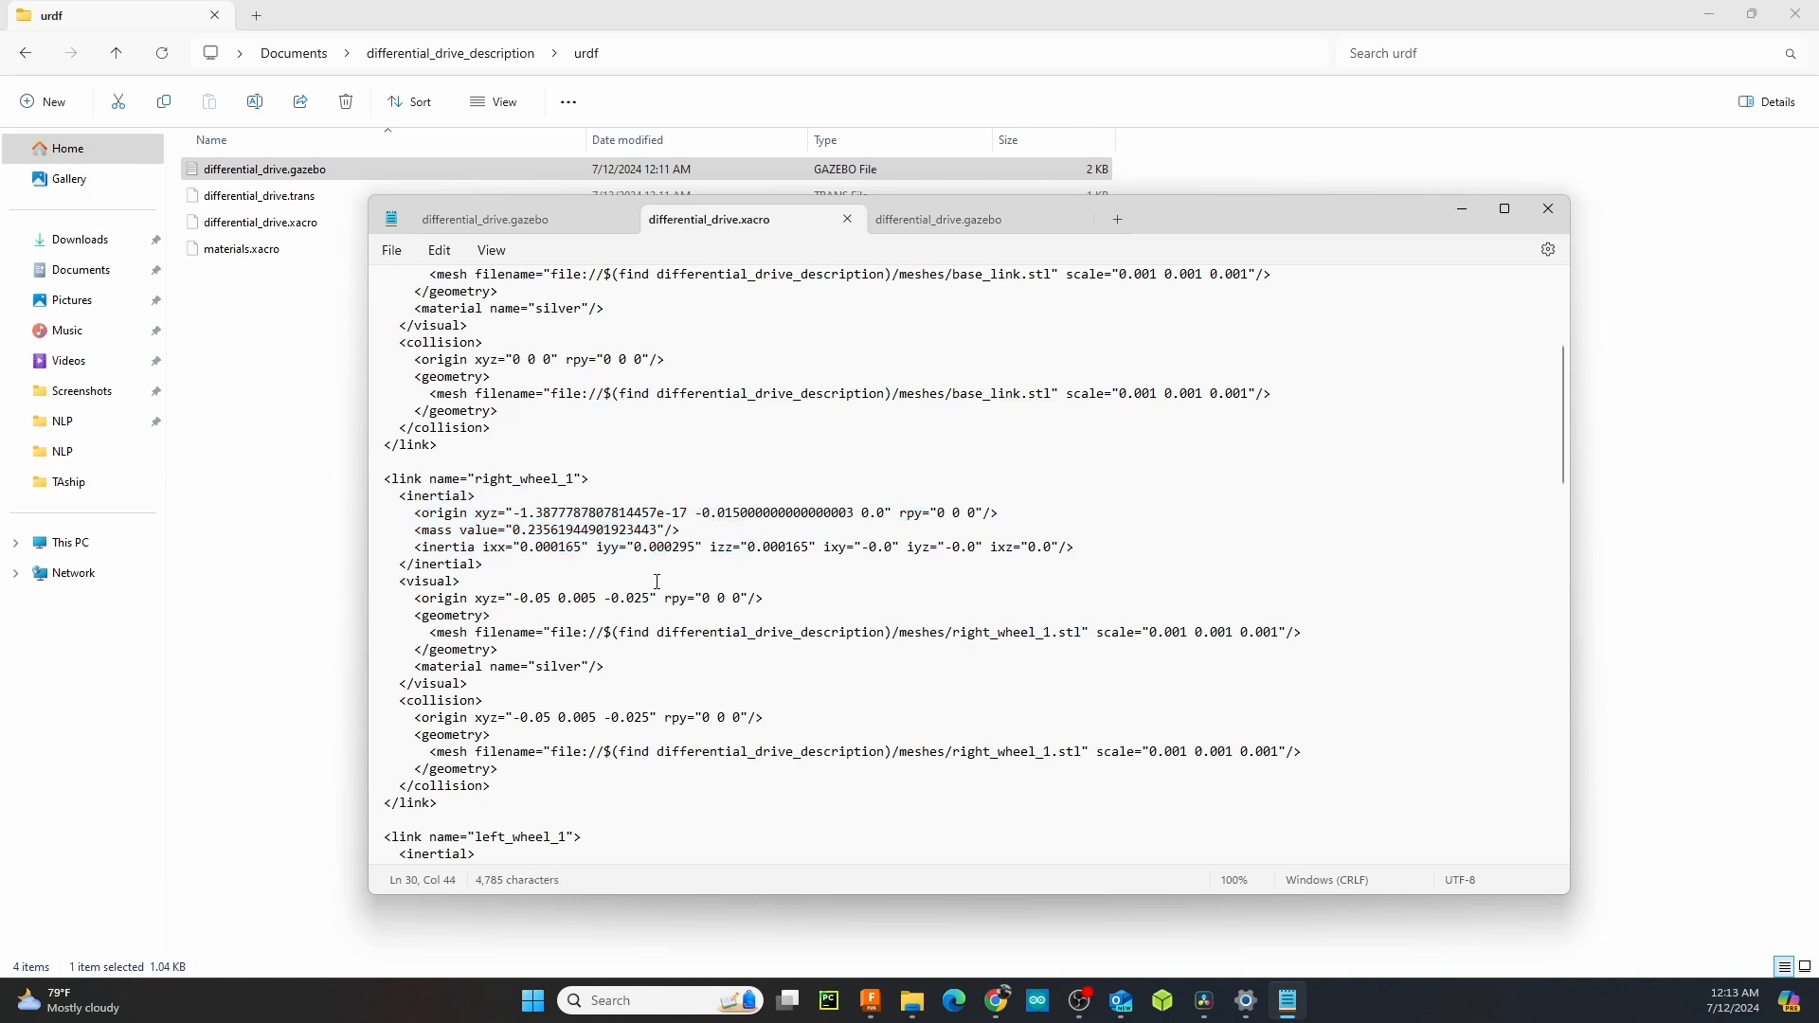
{"action": "scroll", "coordinate": [657, 579], "scroll_direction": "down", "scroll_amount": 2}
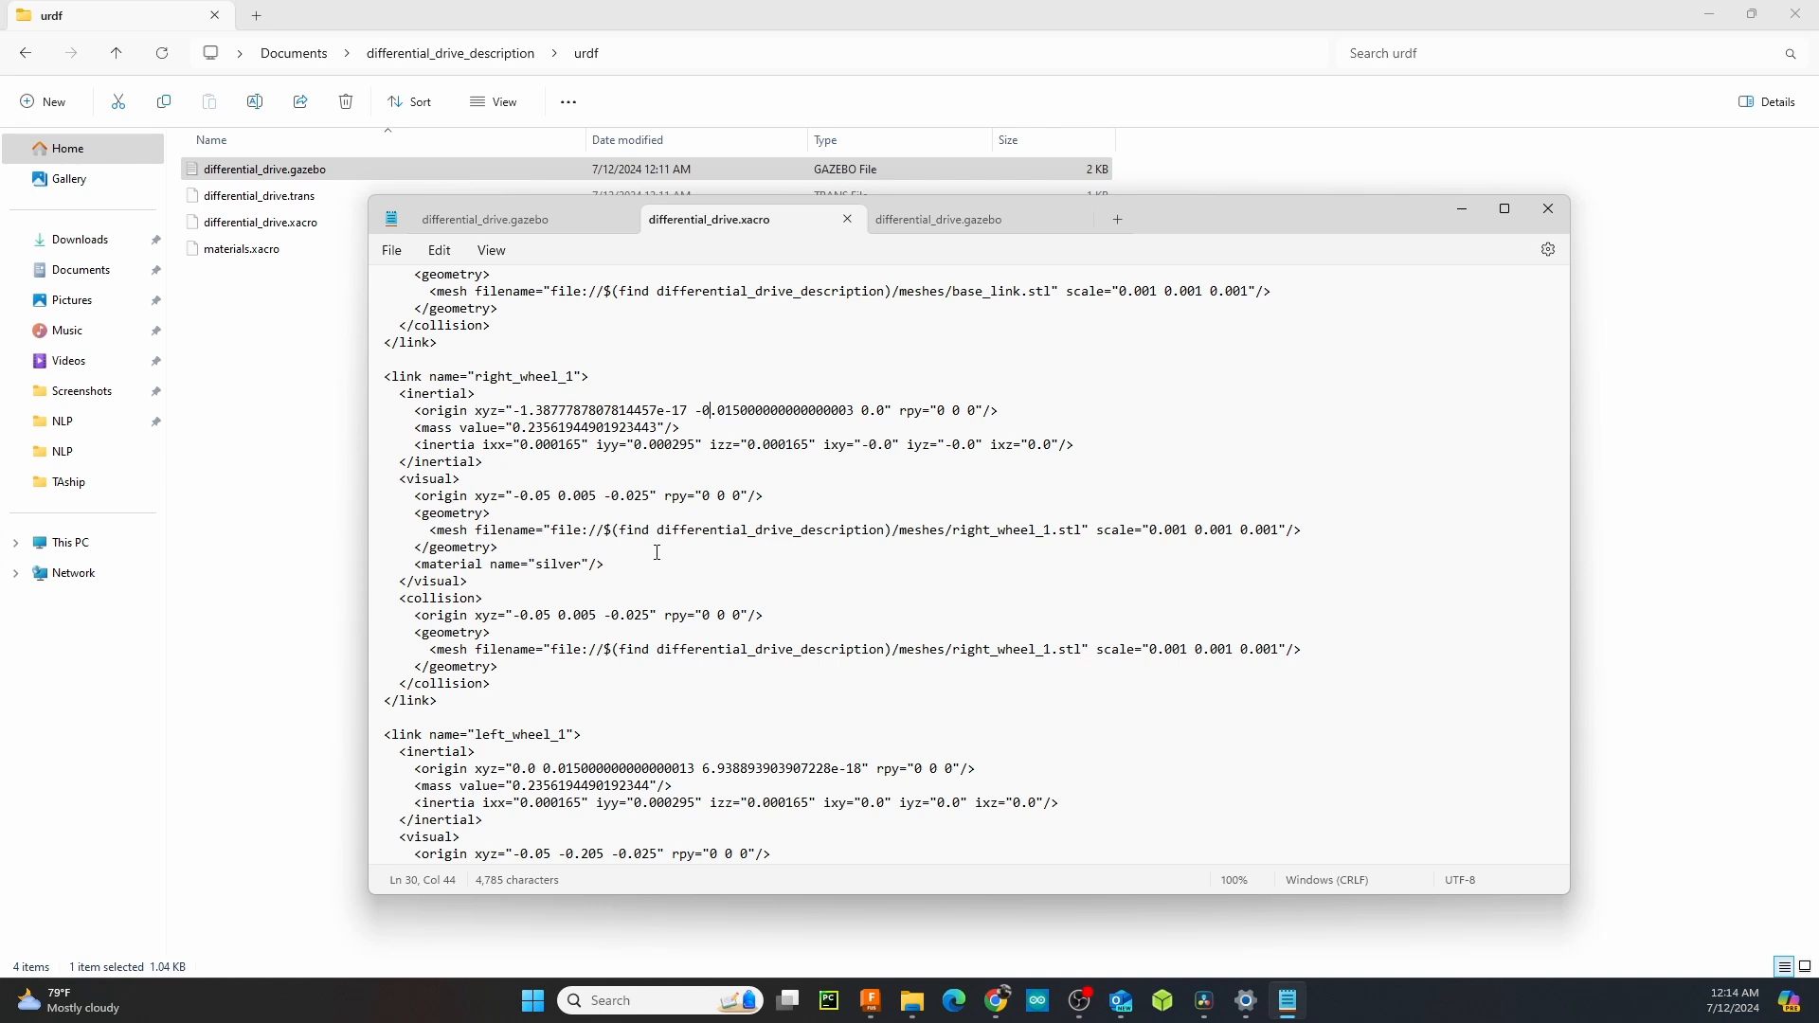
{"action": "scroll", "coordinate": [657, 552], "scroll_direction": "up", "scroll_amount": 7}
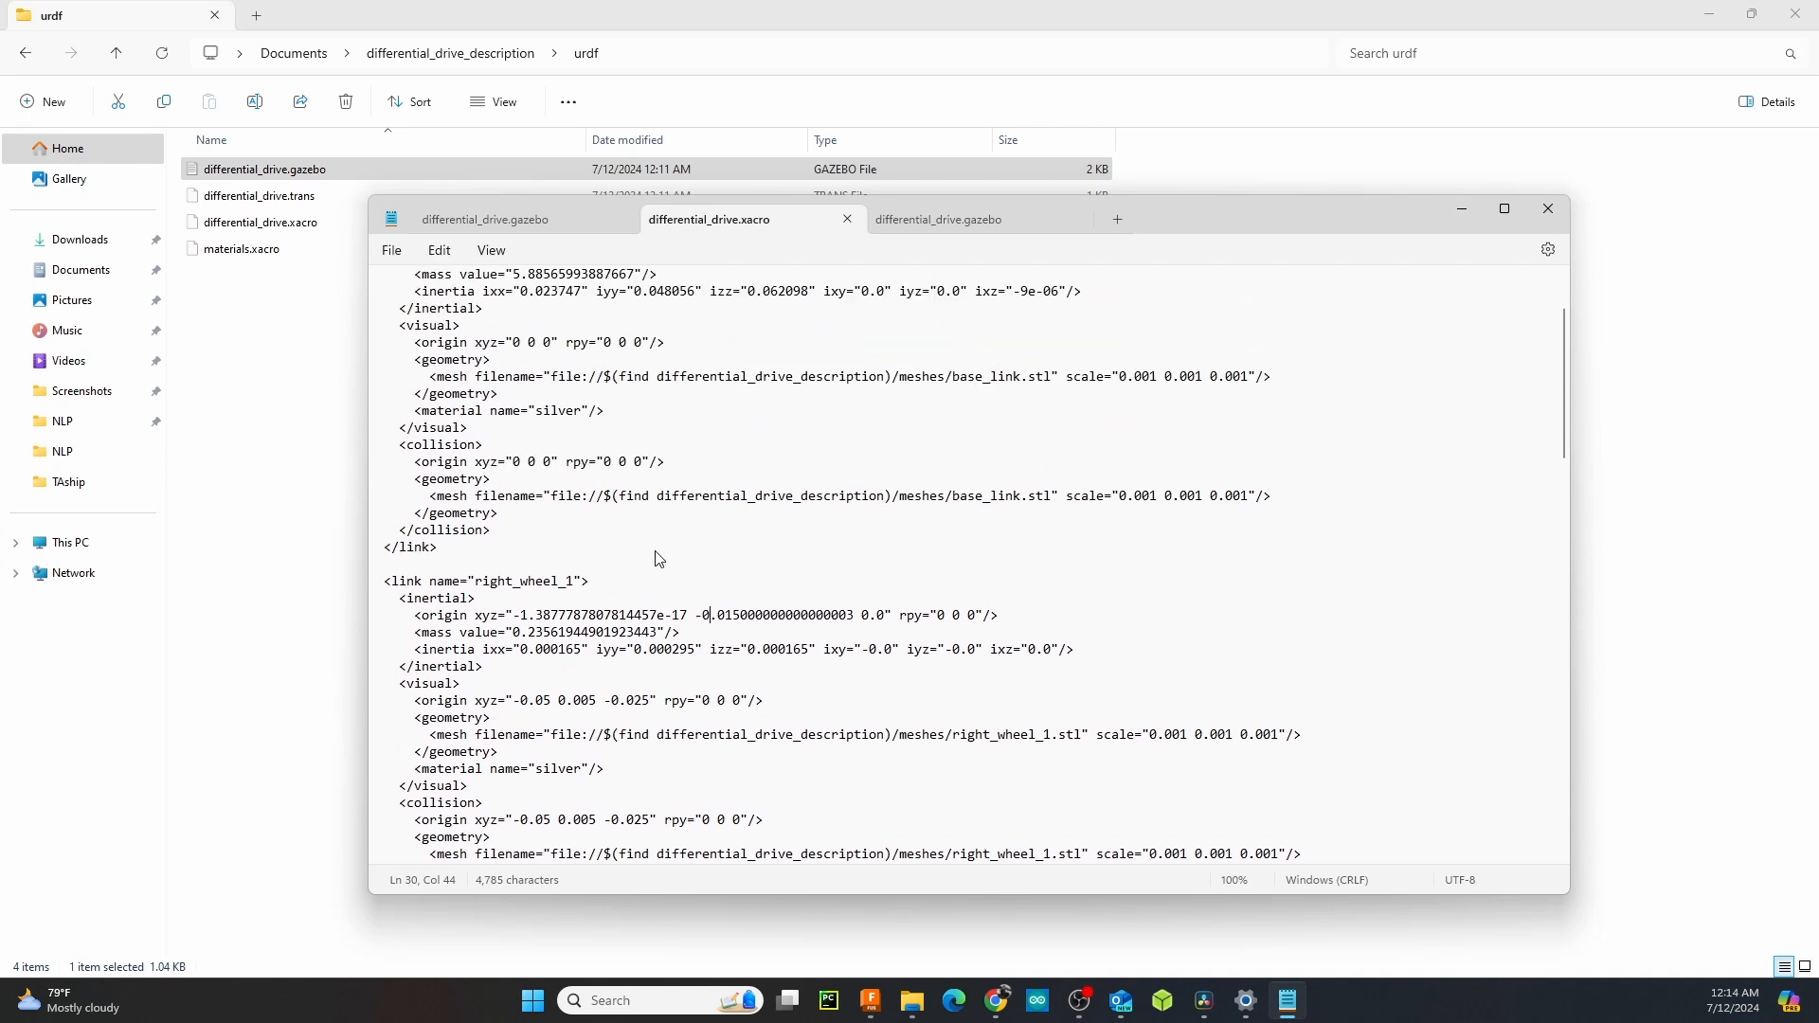